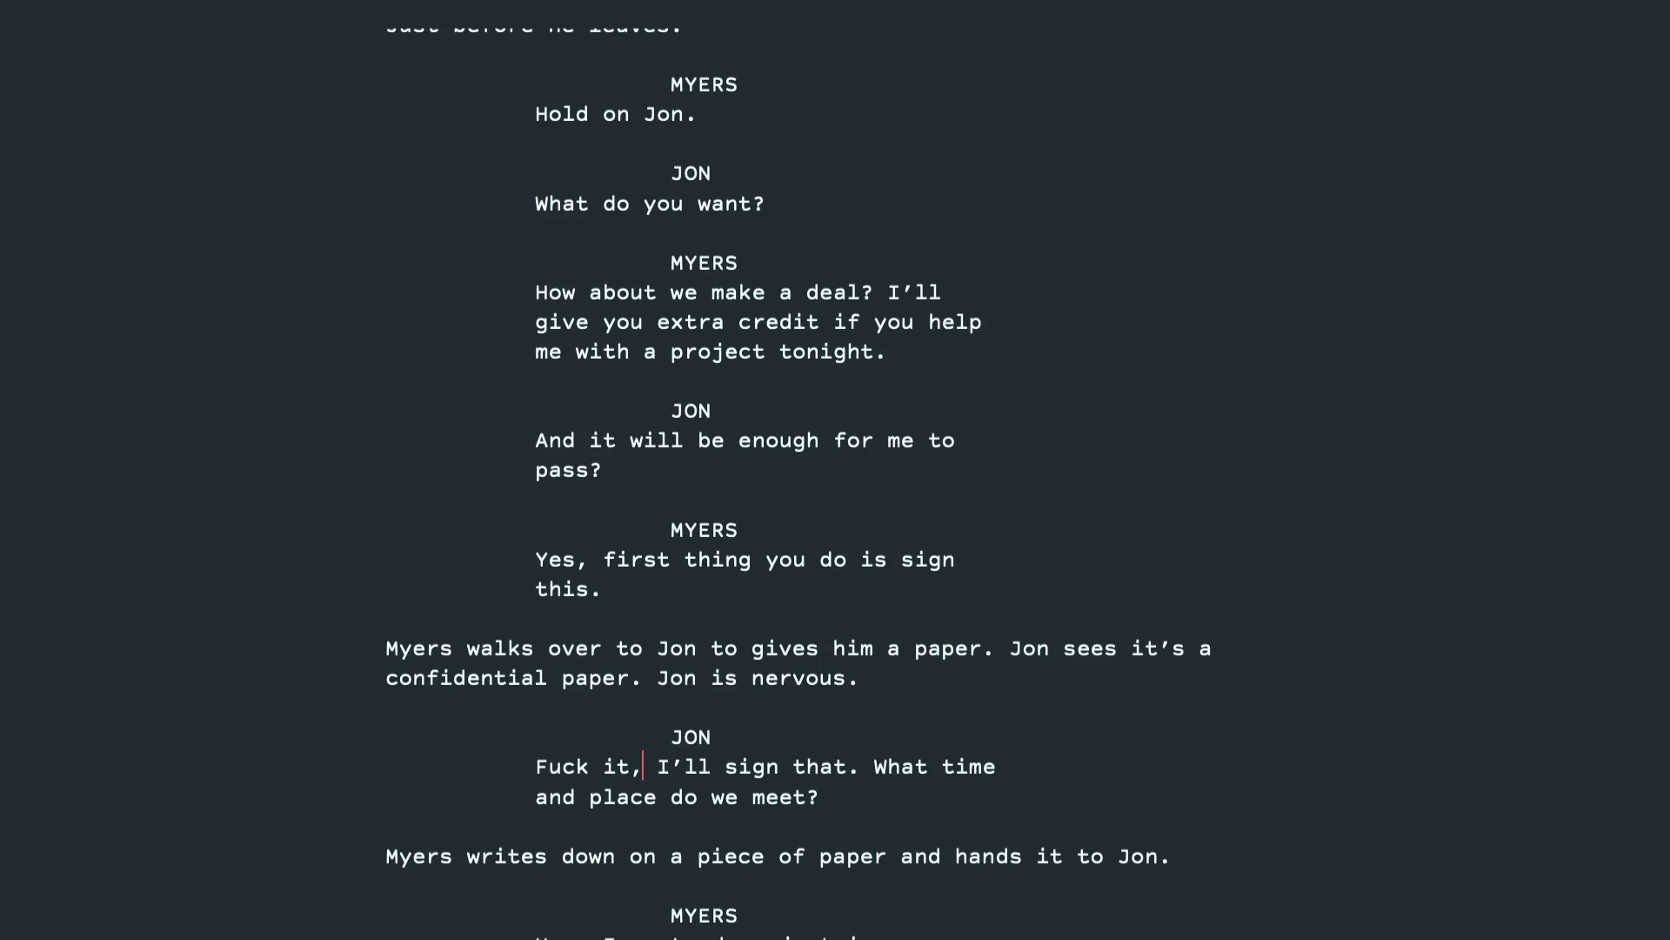
Scroll through the existing scene, selecting part of the opening and then deselecting it
{"action": "scroll", "coordinate": [812, 469], "scroll_direction": "up", "scroll_amount": 15}
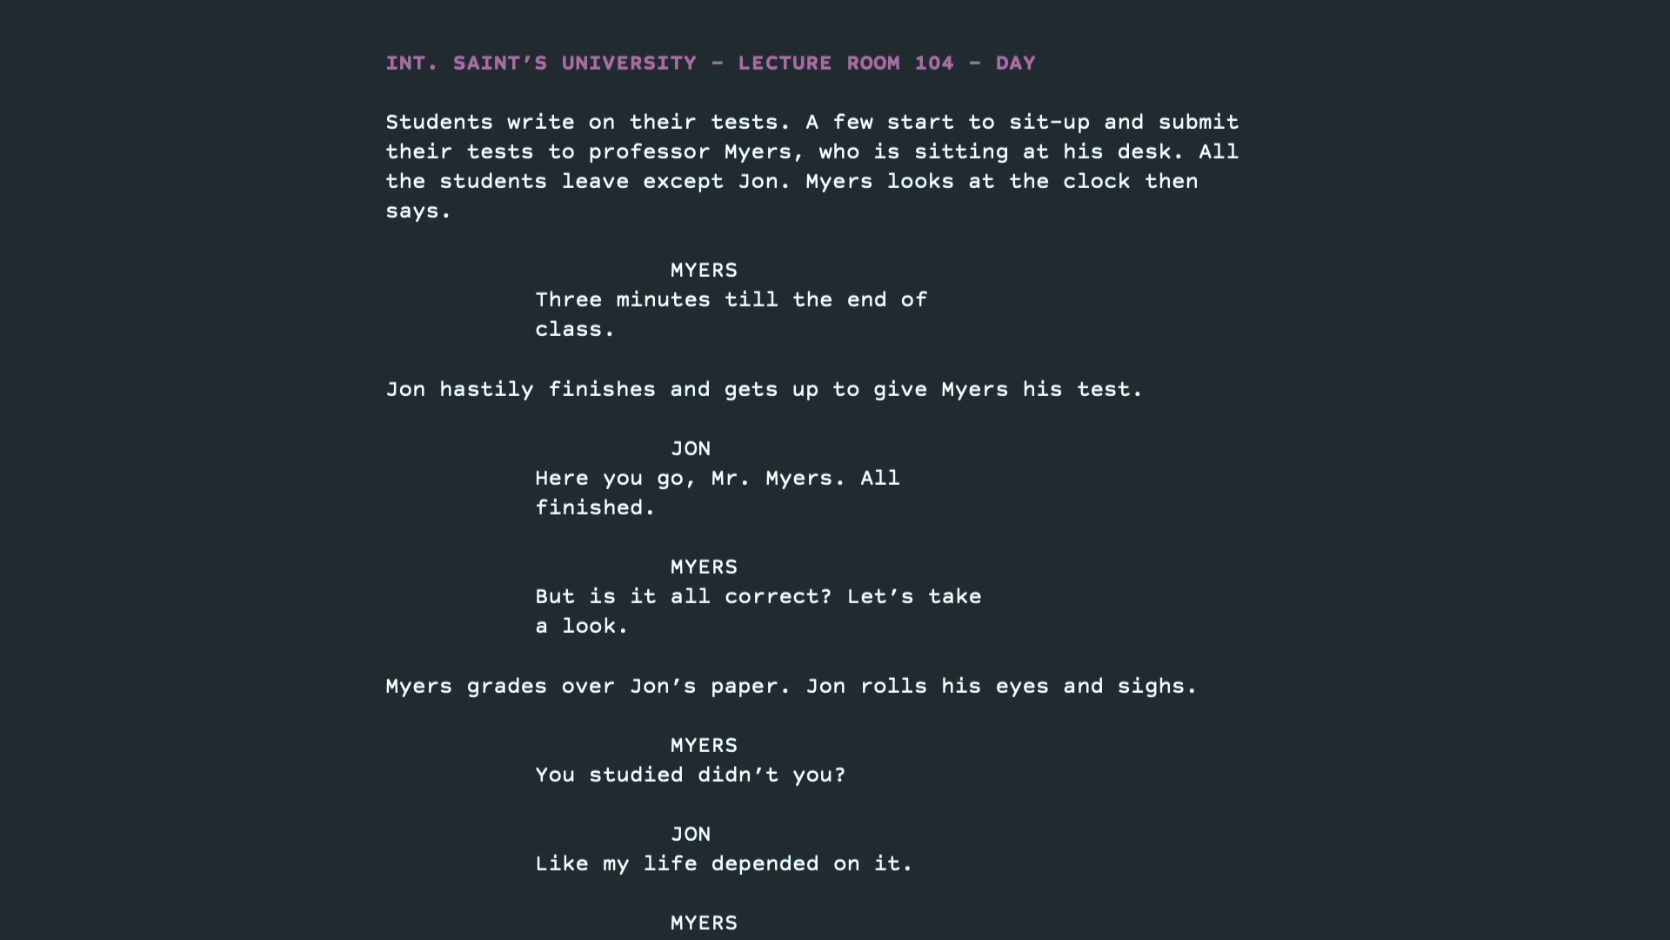
{"action": "scroll", "coordinate": [1615, 568], "scroll_direction": "down", "scroll_amount": 10}
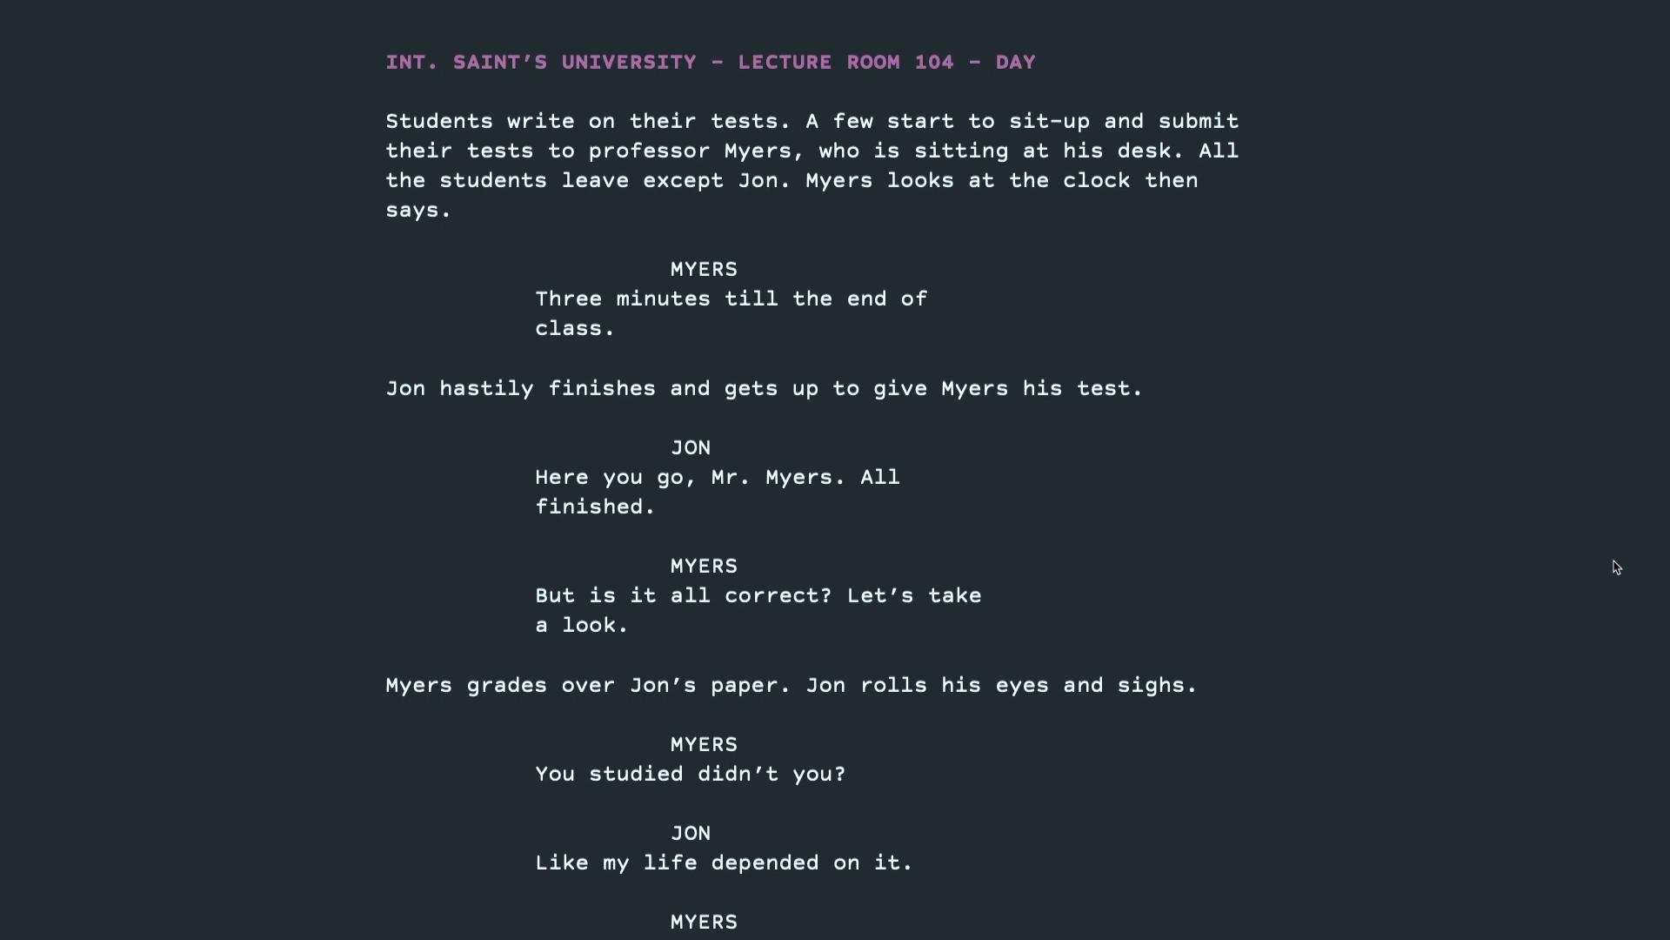
{"action": "scroll", "coordinate": [1614, 568], "scroll_direction": "down", "scroll_amount": 4}
{"action": "scroll", "coordinate": [1616, 569], "scroll_direction": "up", "scroll_amount": 13}
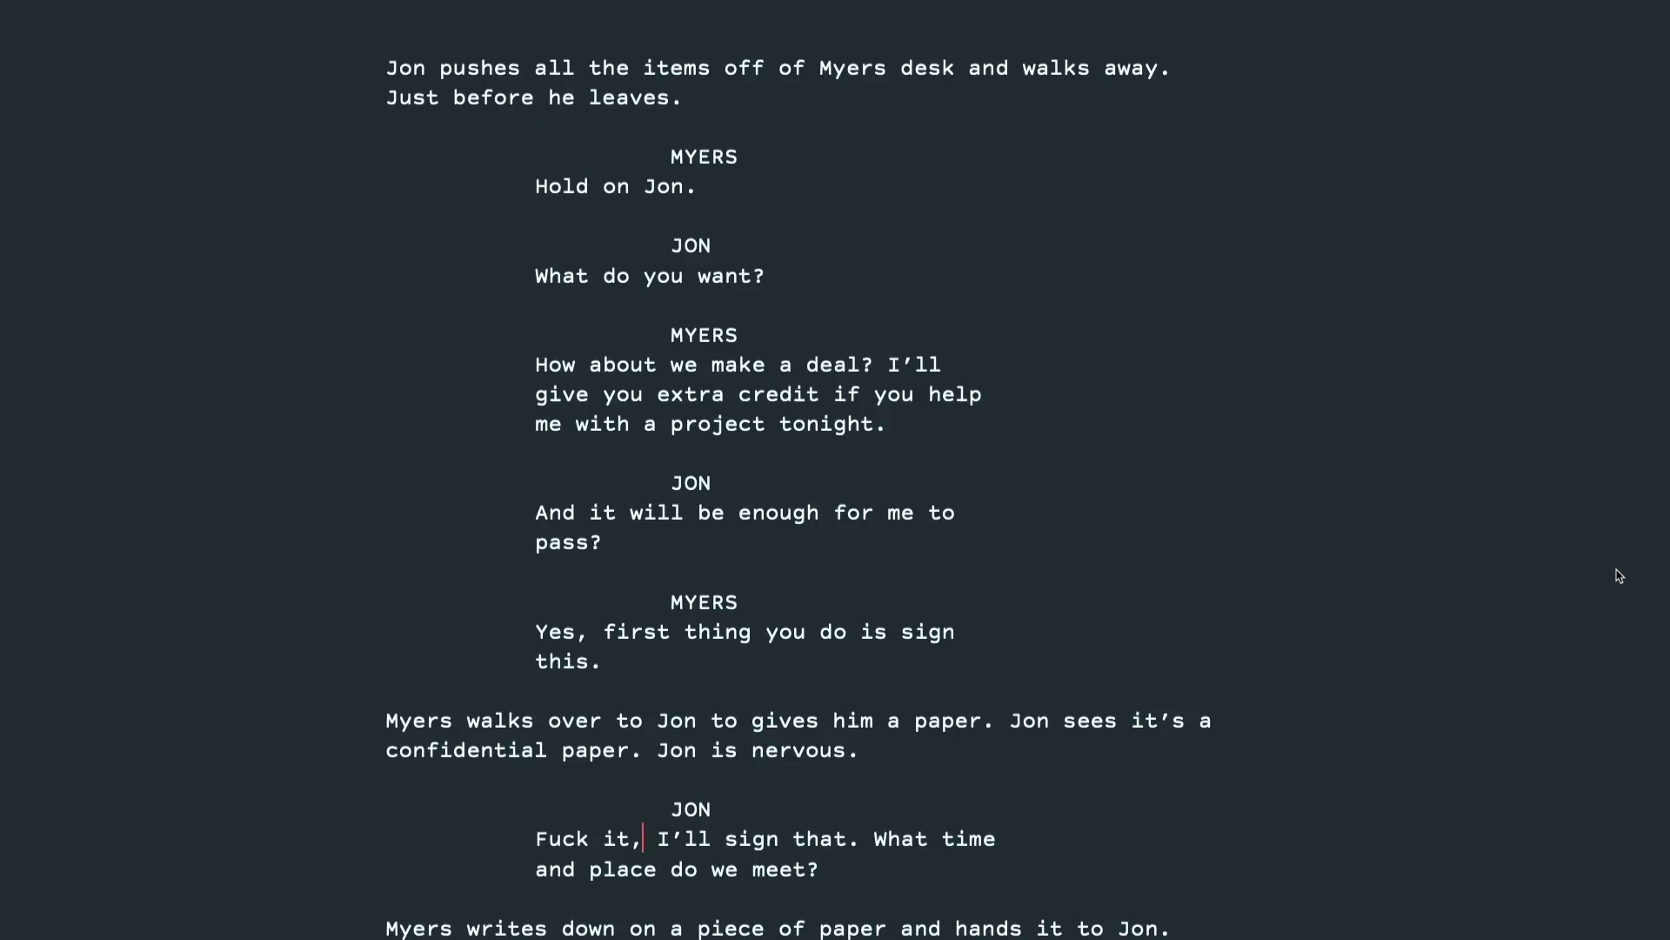
{"action": "scroll", "coordinate": [1617, 569], "scroll_direction": "up", "scroll_amount": 1}
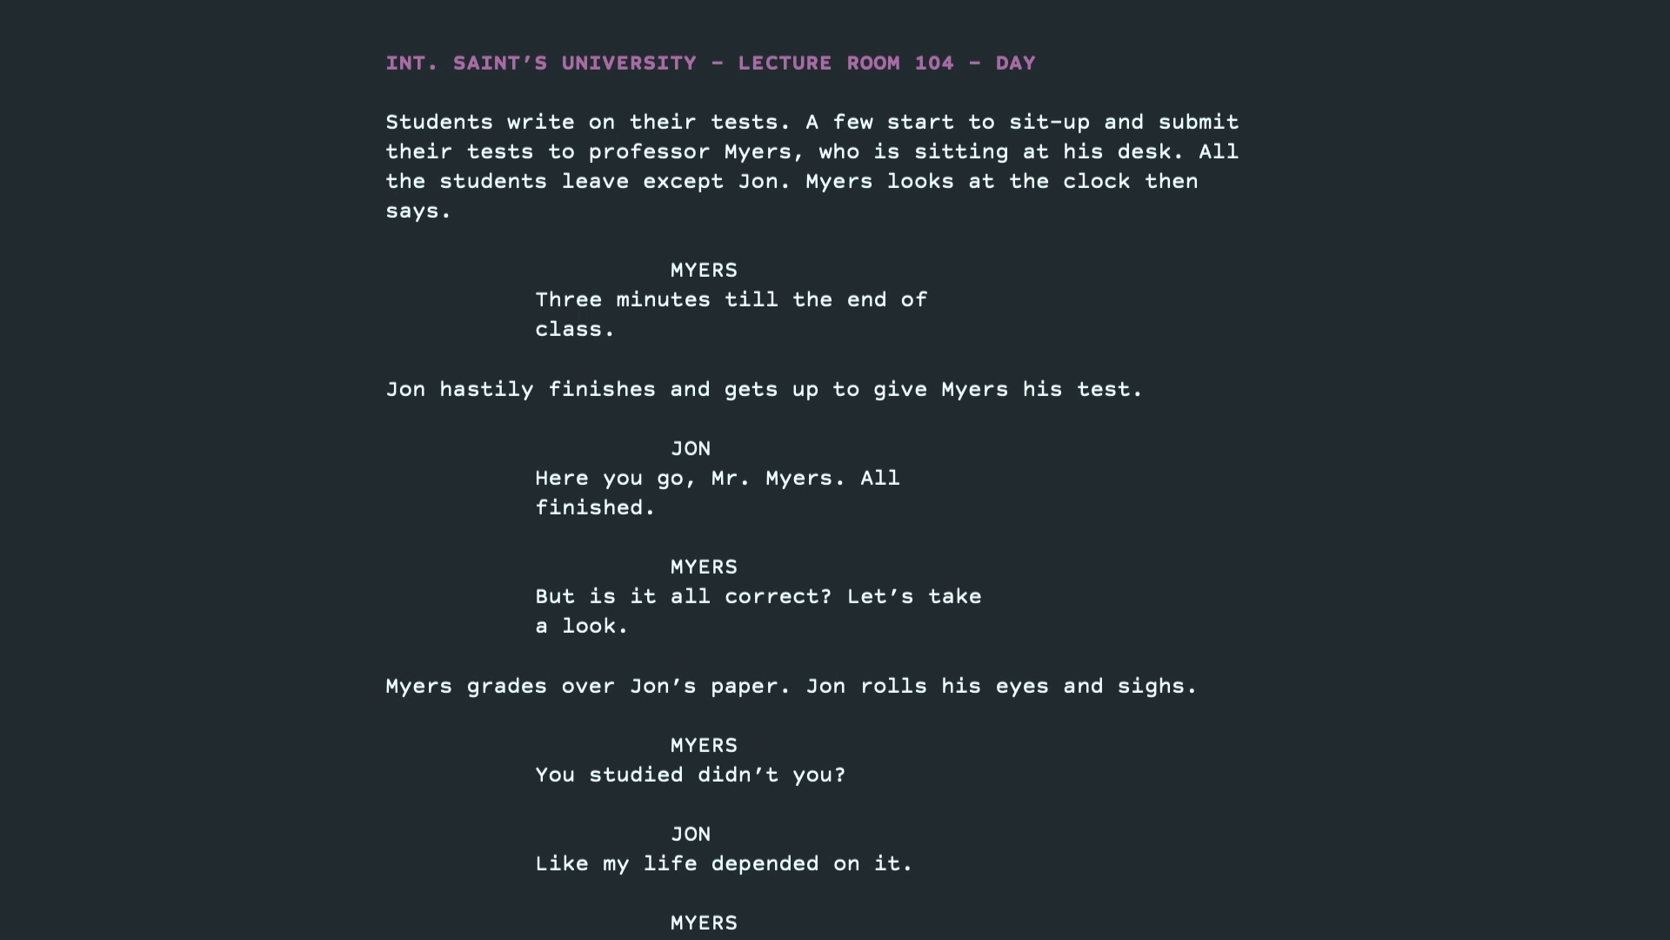
{"action": "scroll", "coordinate": [813, 492], "scroll_direction": "down", "scroll_amount": 3}
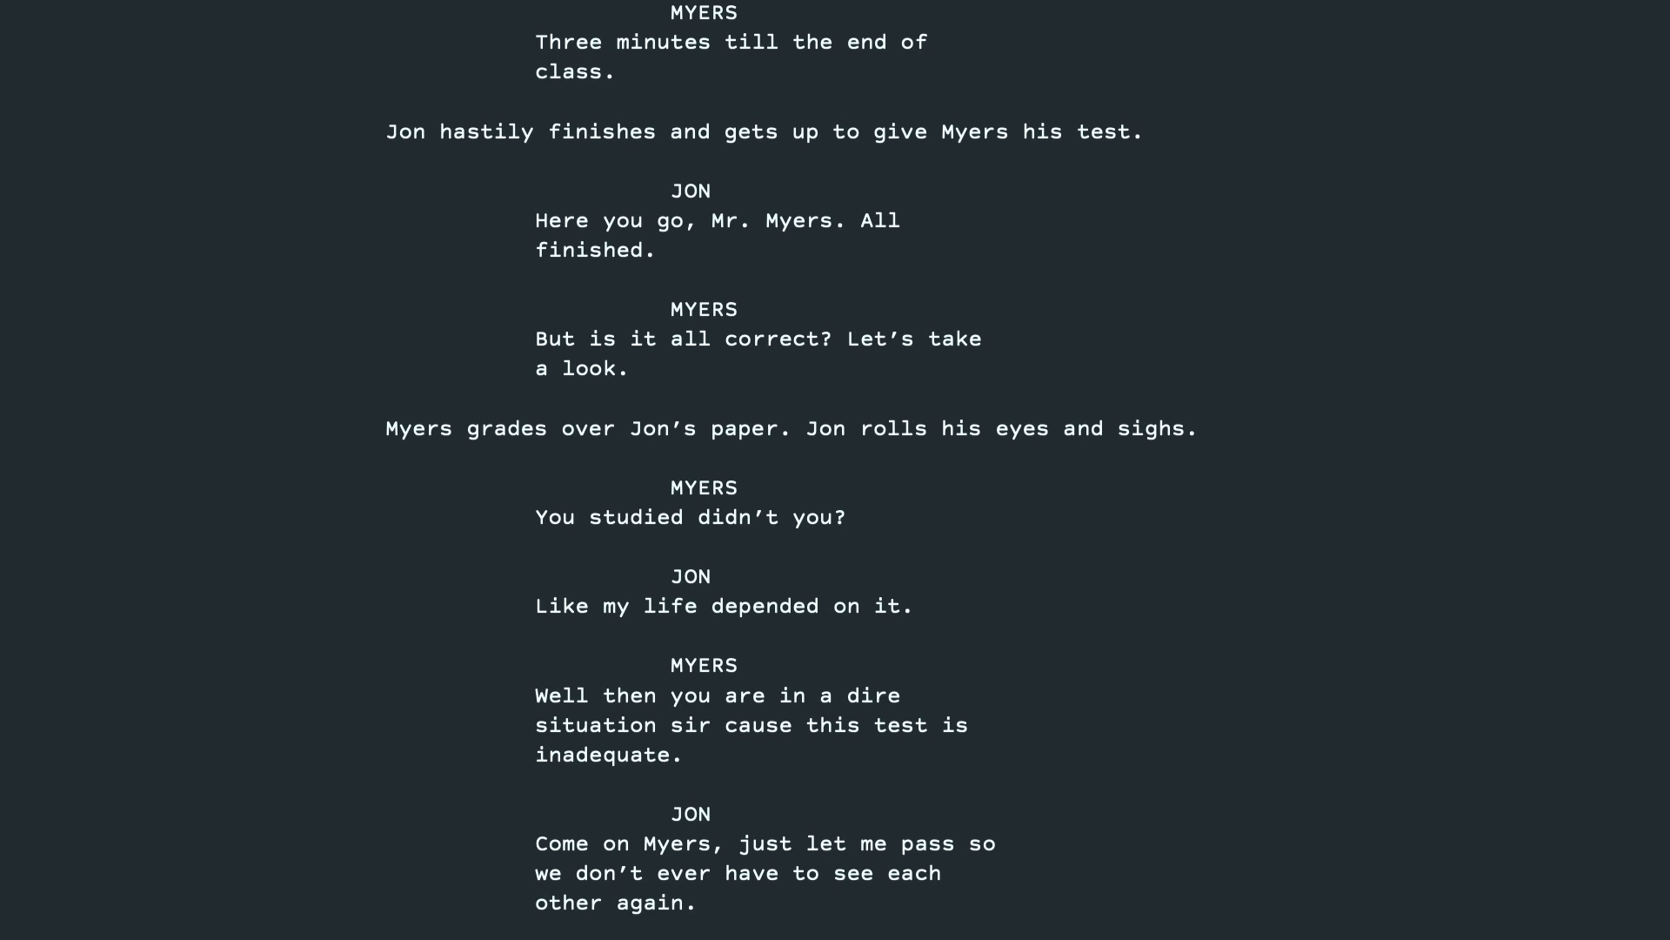
{"action": "scroll", "coordinate": [813, 492], "scroll_direction": "down", "scroll_amount": 9}
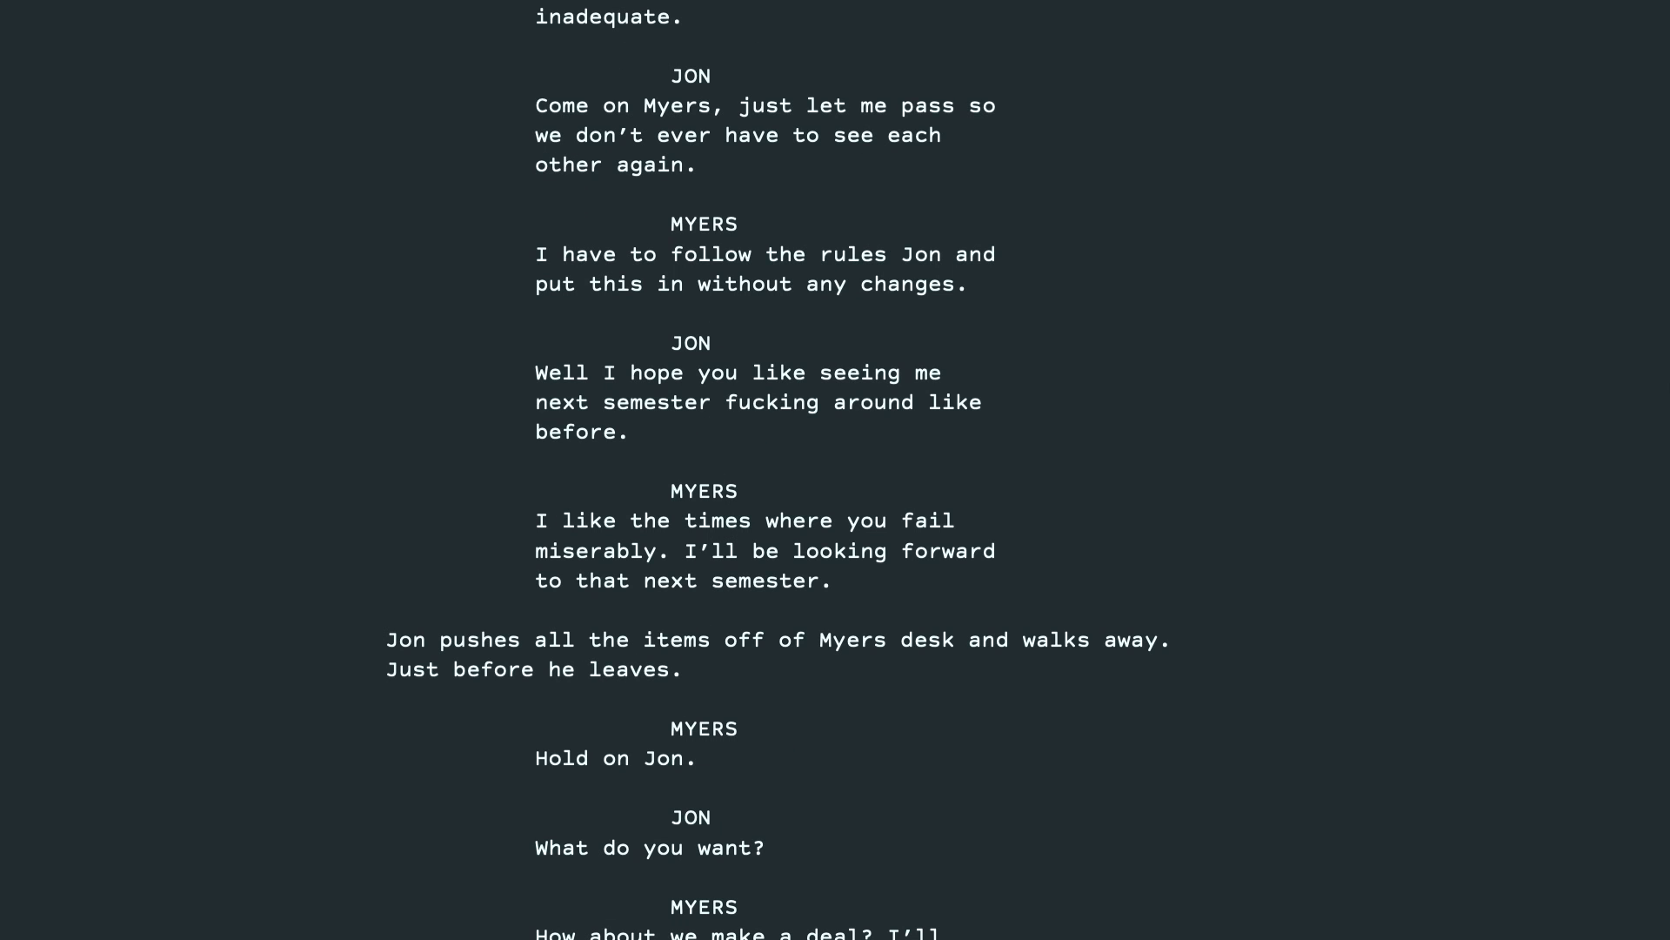
{"action": "scroll", "coordinate": [772, 470], "scroll_direction": "down", "scroll_amount": 1}
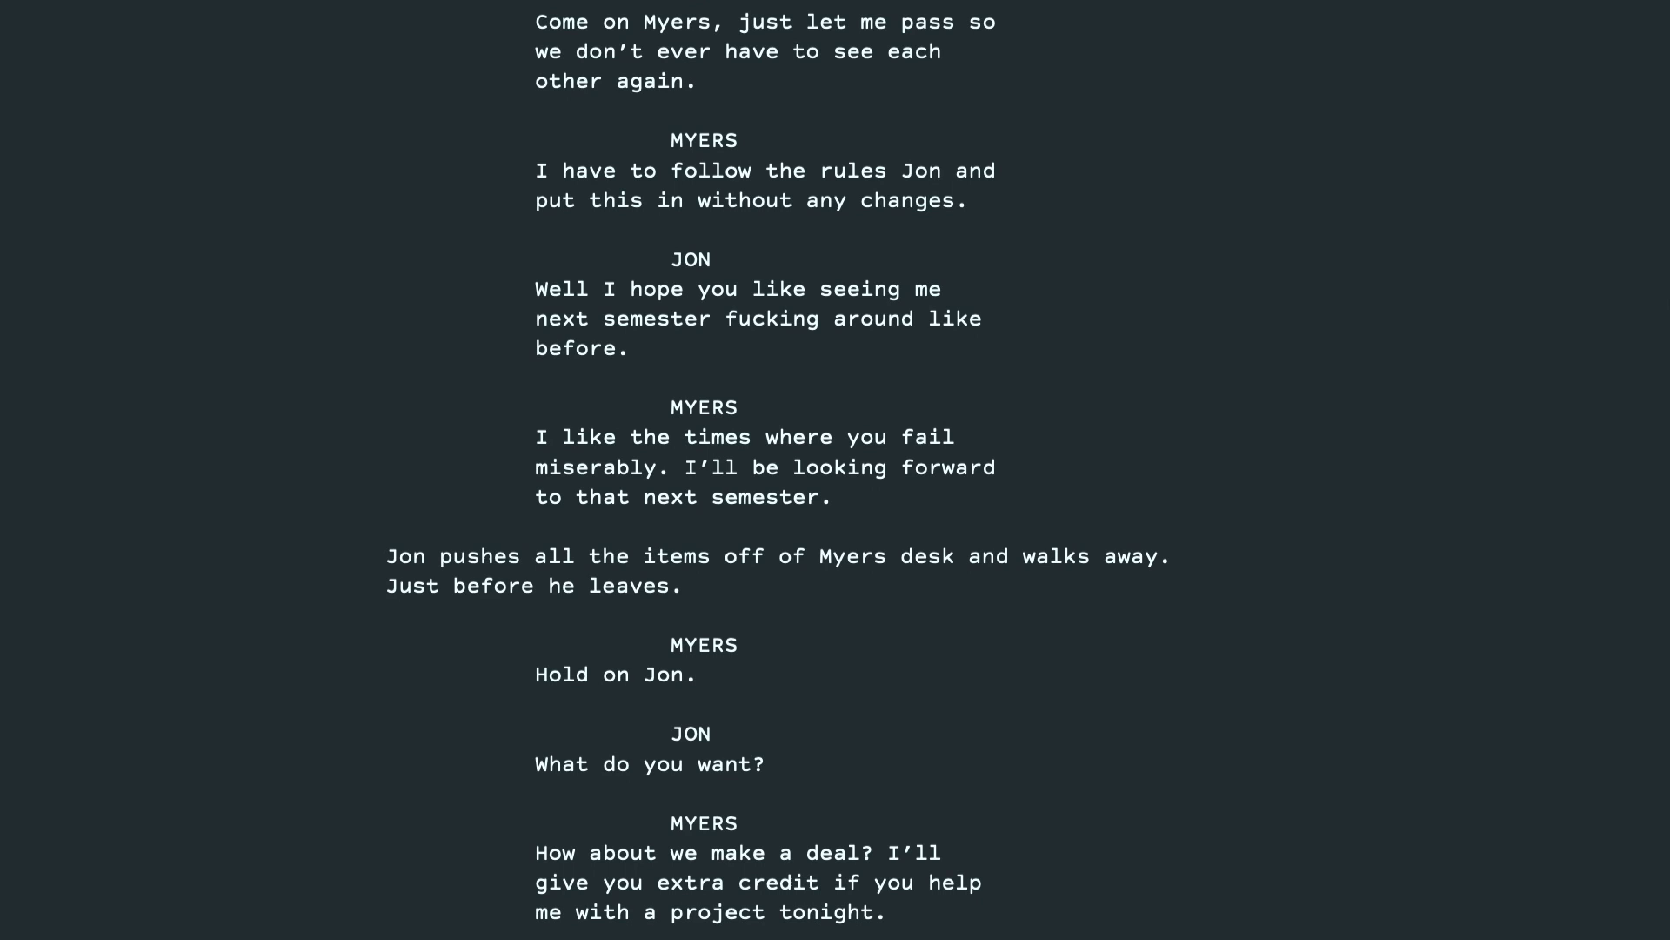
{"action": "scroll", "coordinate": [772, 470], "scroll_direction": "down", "scroll_amount": 10}
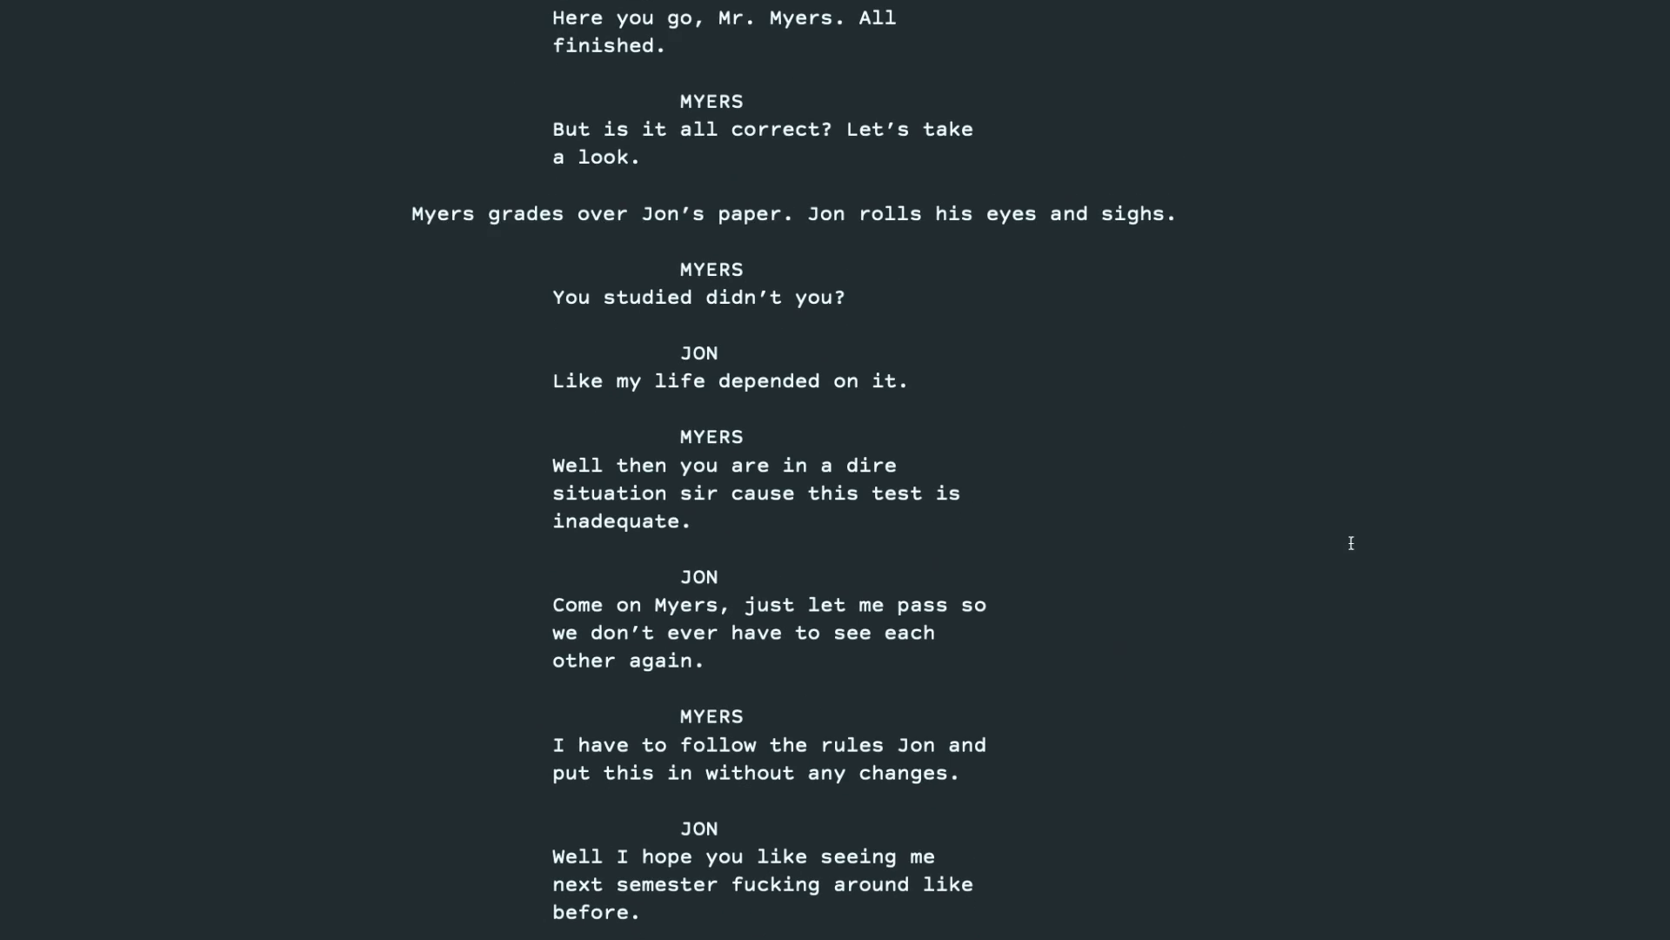
{"action": "scroll", "coordinate": [1351, 543], "scroll_direction": "up", "scroll_amount": 5}
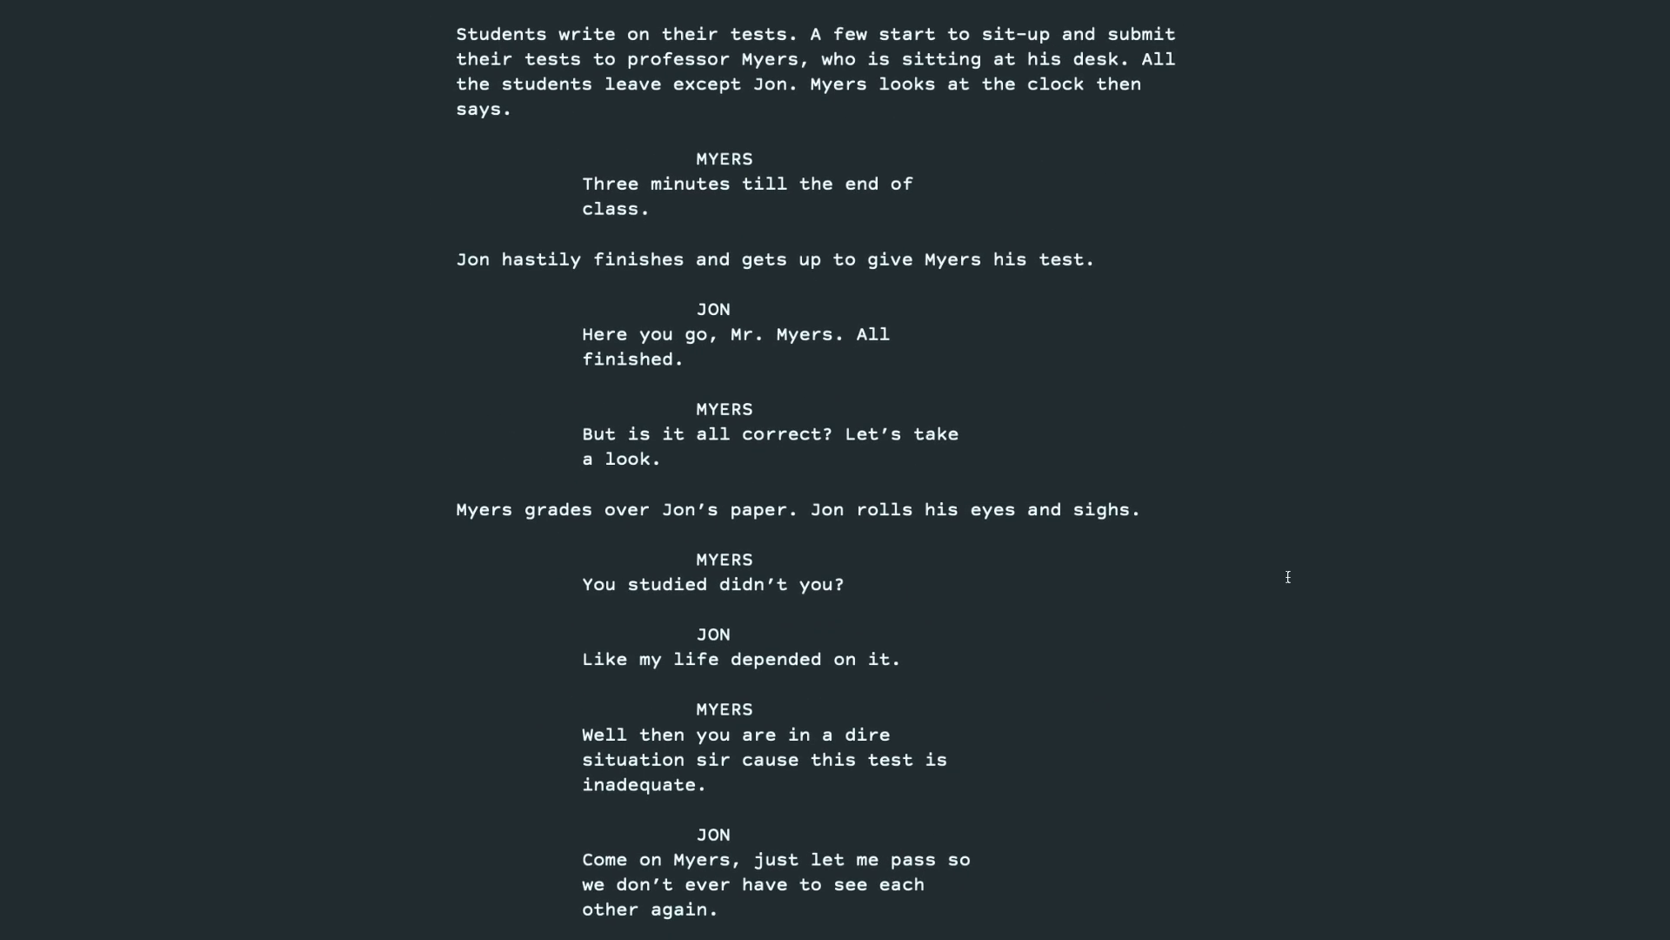
{"action": "left_click_drag", "start_coordinate": [467, 16], "coordinate": [624, 550]}
{"action": "scroll", "coordinate": [623, 550], "scroll_direction": "down", "scroll_amount": 1}
{"action": "left_click", "coordinate": [502, 517]}
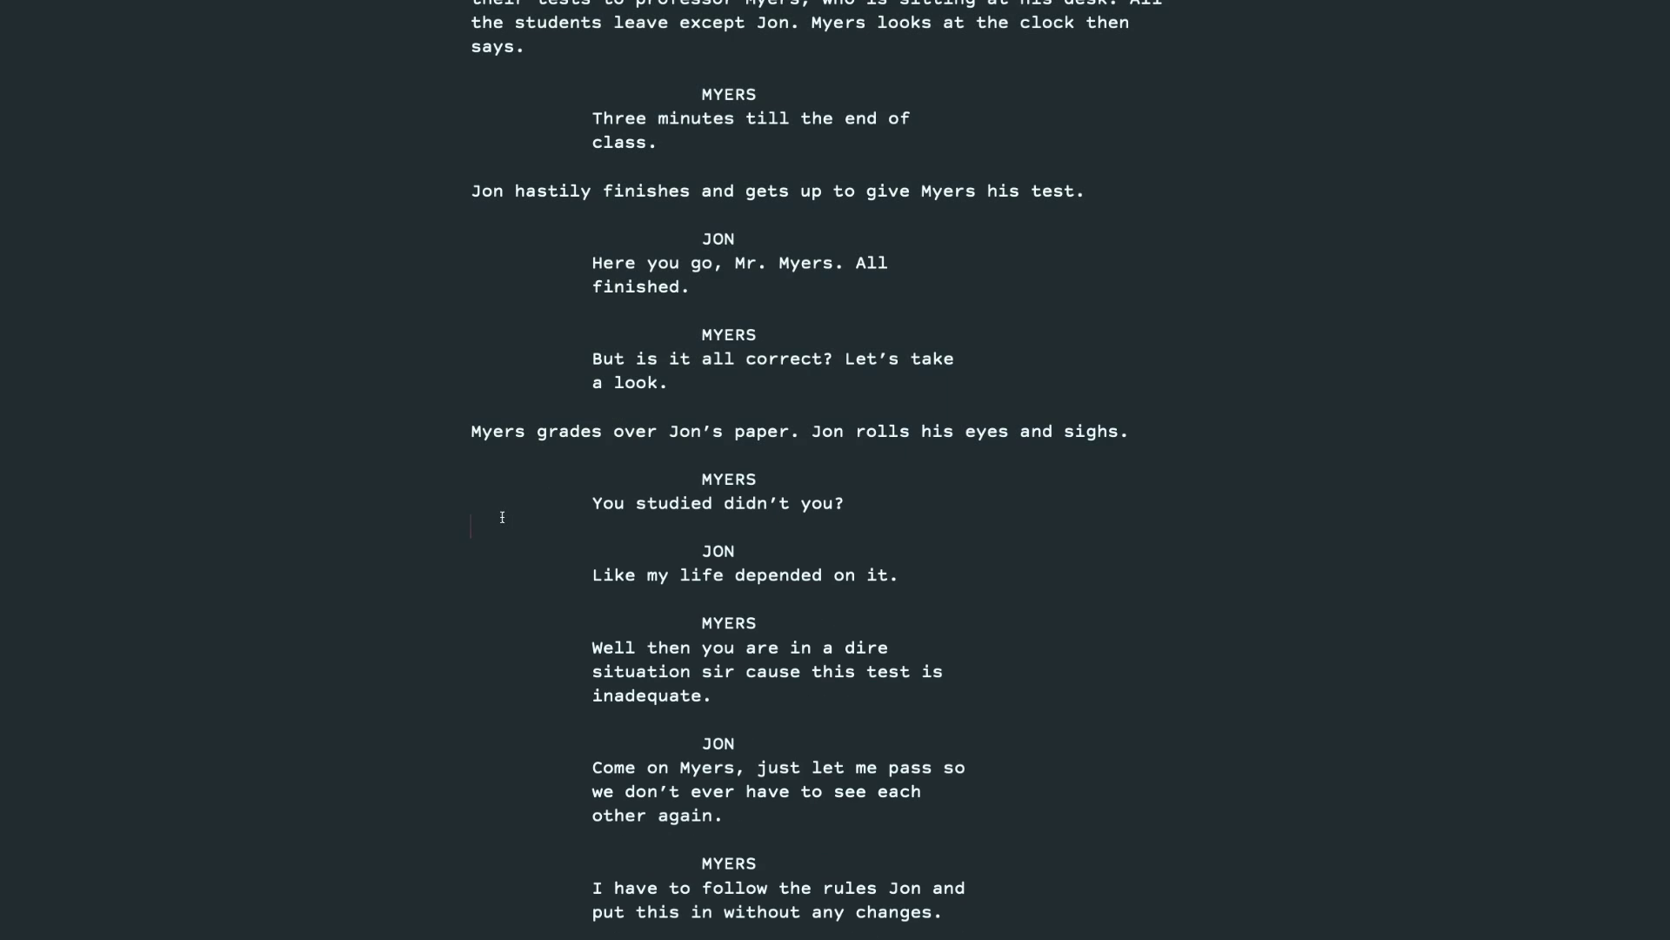
Review the dialogue and opening paragraph, leaving the caret before 'Students'
{"action": "scroll", "coordinate": [418, 329], "scroll_direction": "up", "scroll_amount": 1}
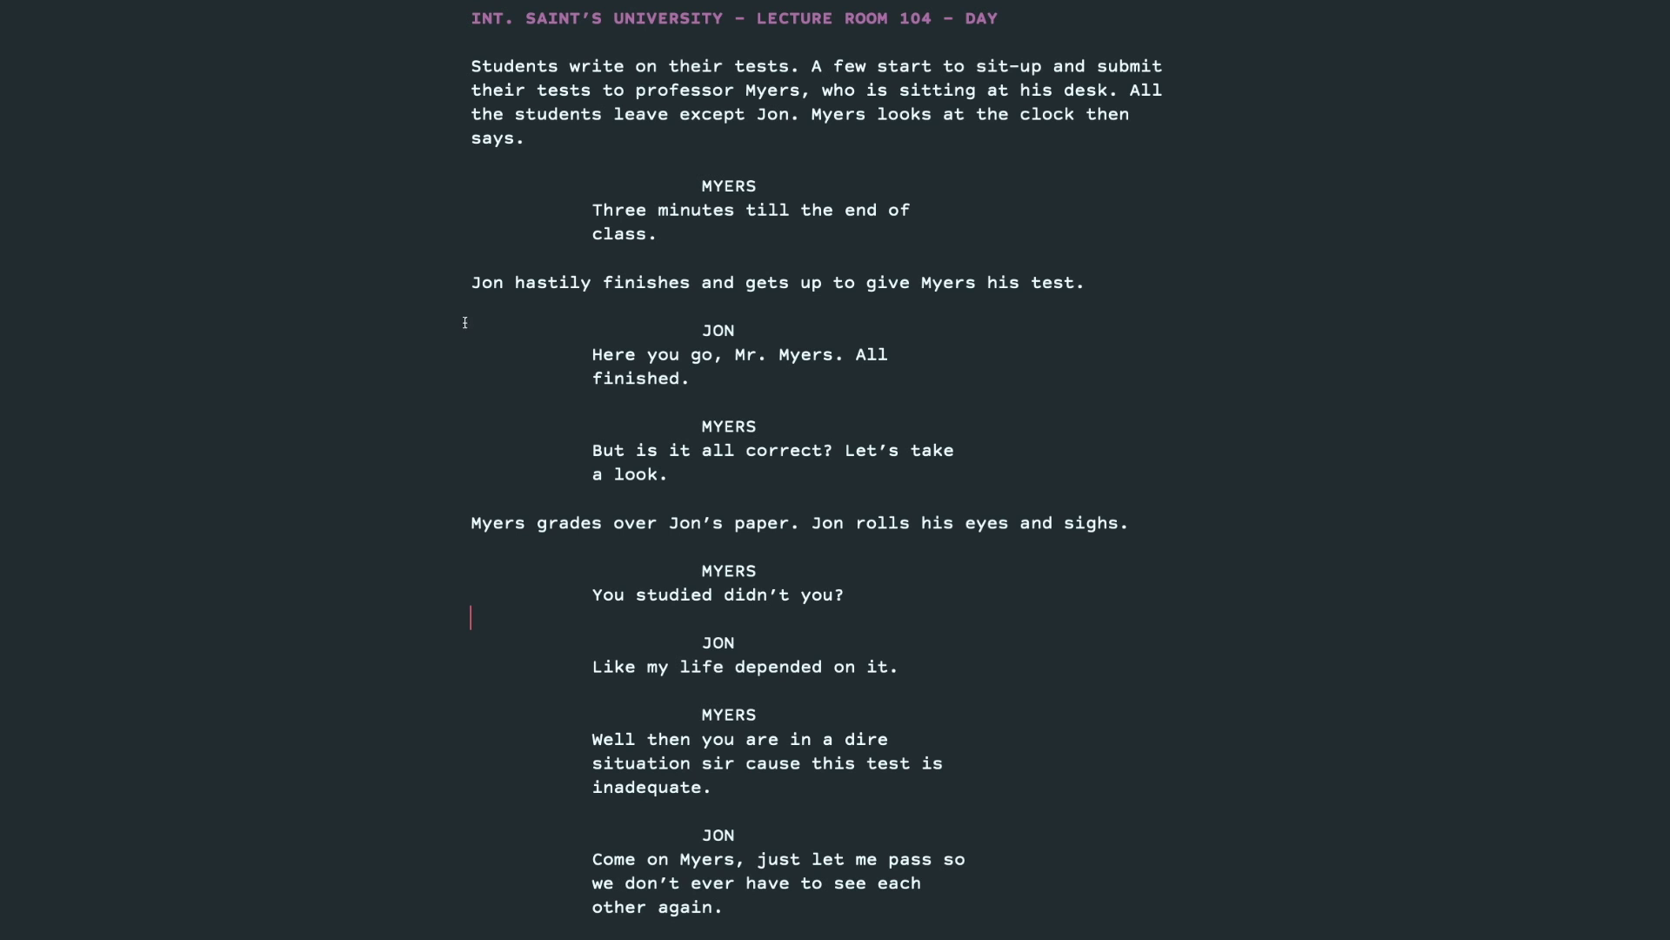
{"action": "scroll", "coordinate": [427, 347], "scroll_direction": "down", "scroll_amount": 12}
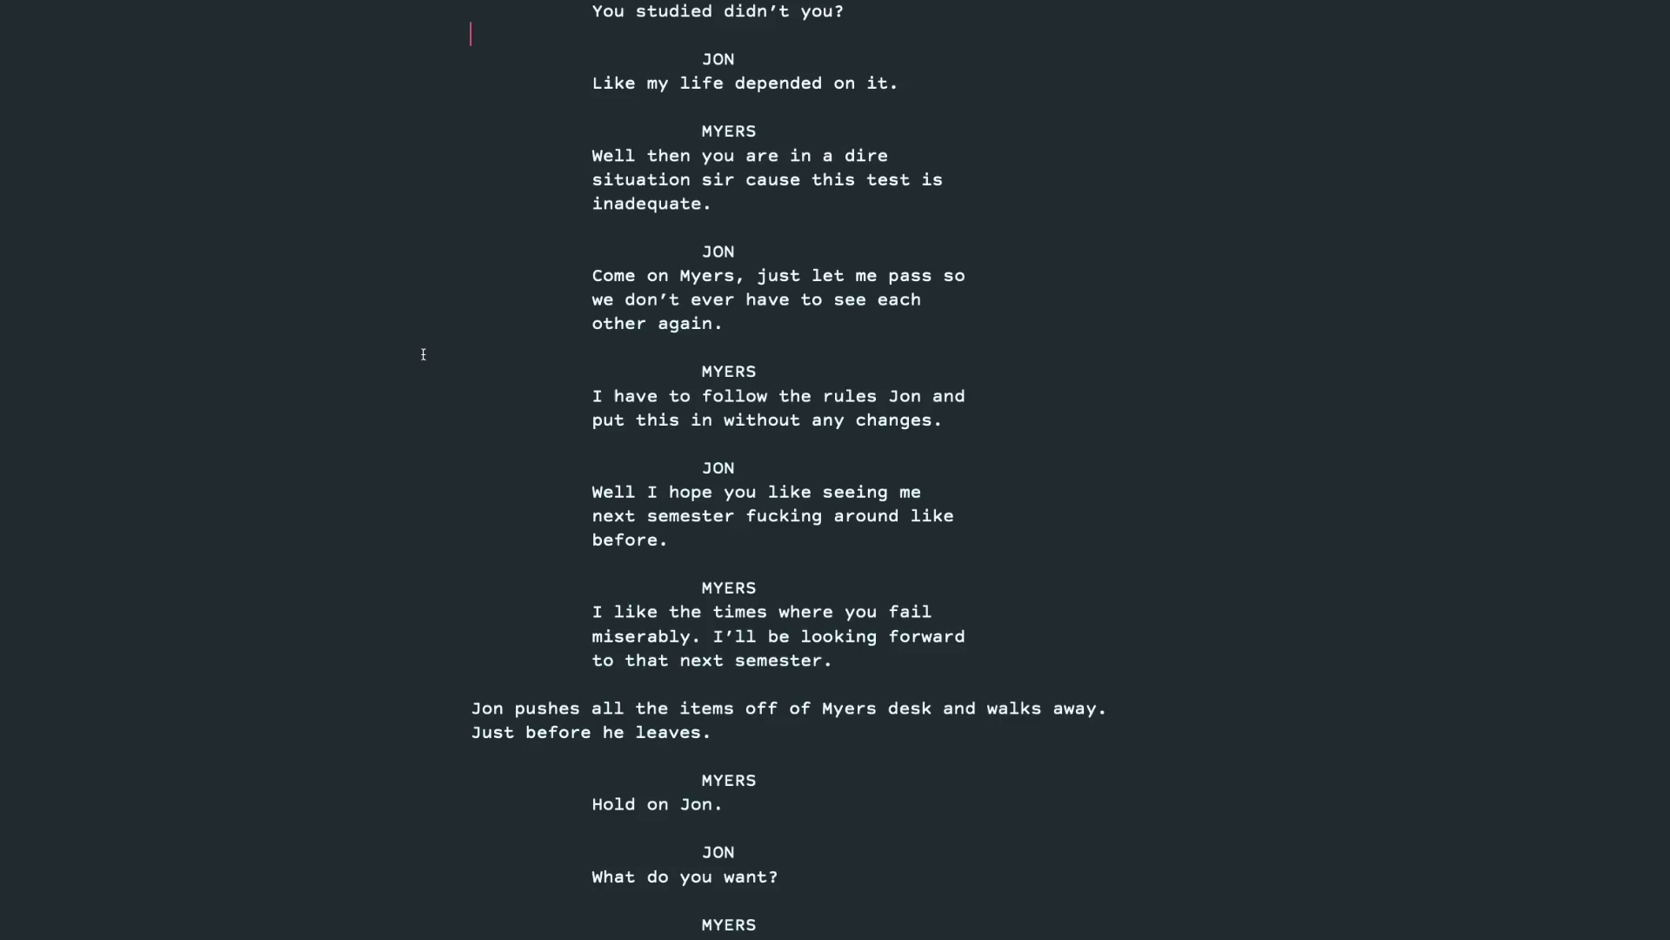
{"action": "scroll", "coordinate": [421, 359], "scroll_direction": "down", "scroll_amount": 2}
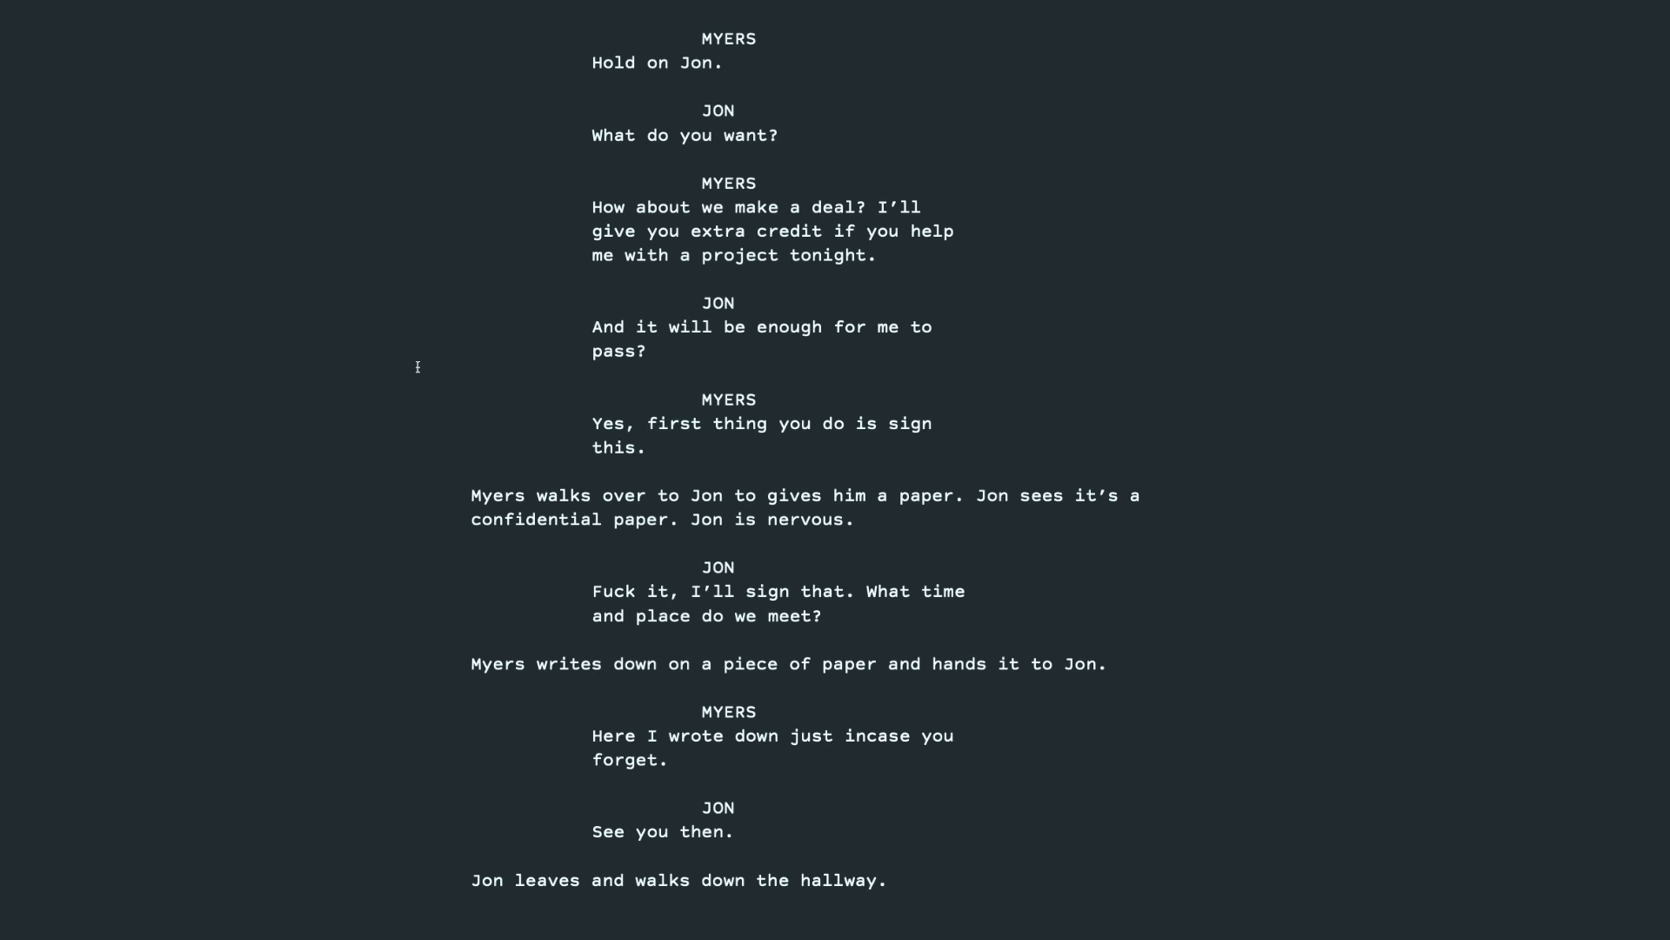
{"action": "scroll", "coordinate": [418, 367], "scroll_direction": "up", "scroll_amount": 15}
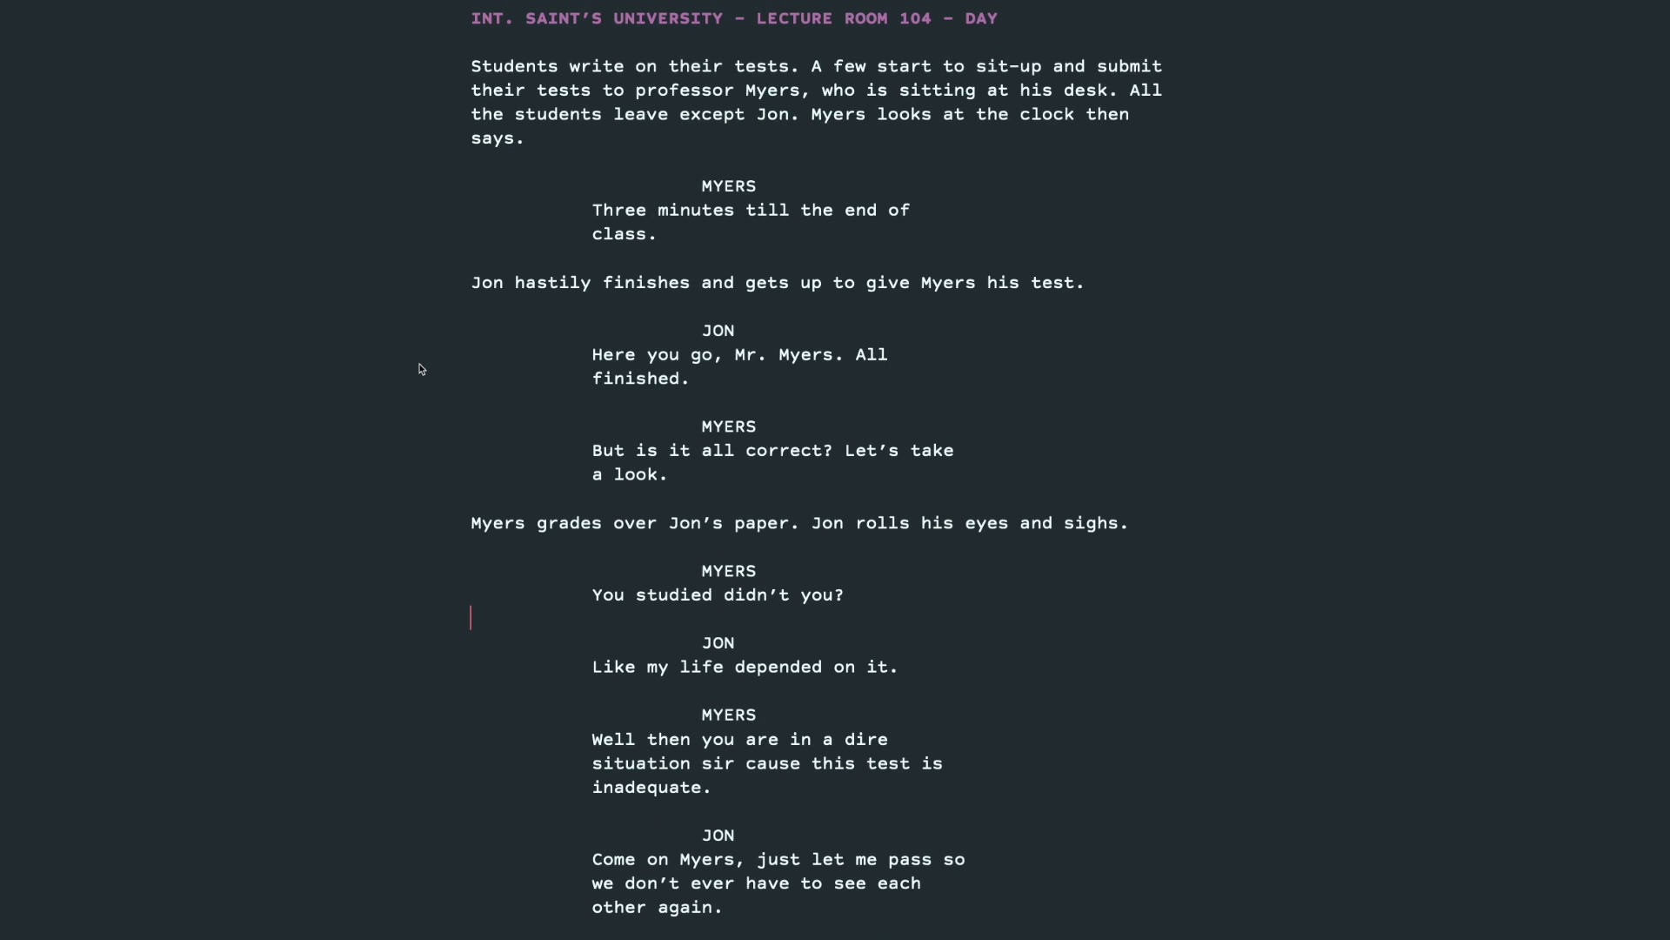
{"action": "scroll", "coordinate": [422, 365], "scroll_direction": "down", "scroll_amount": 1}
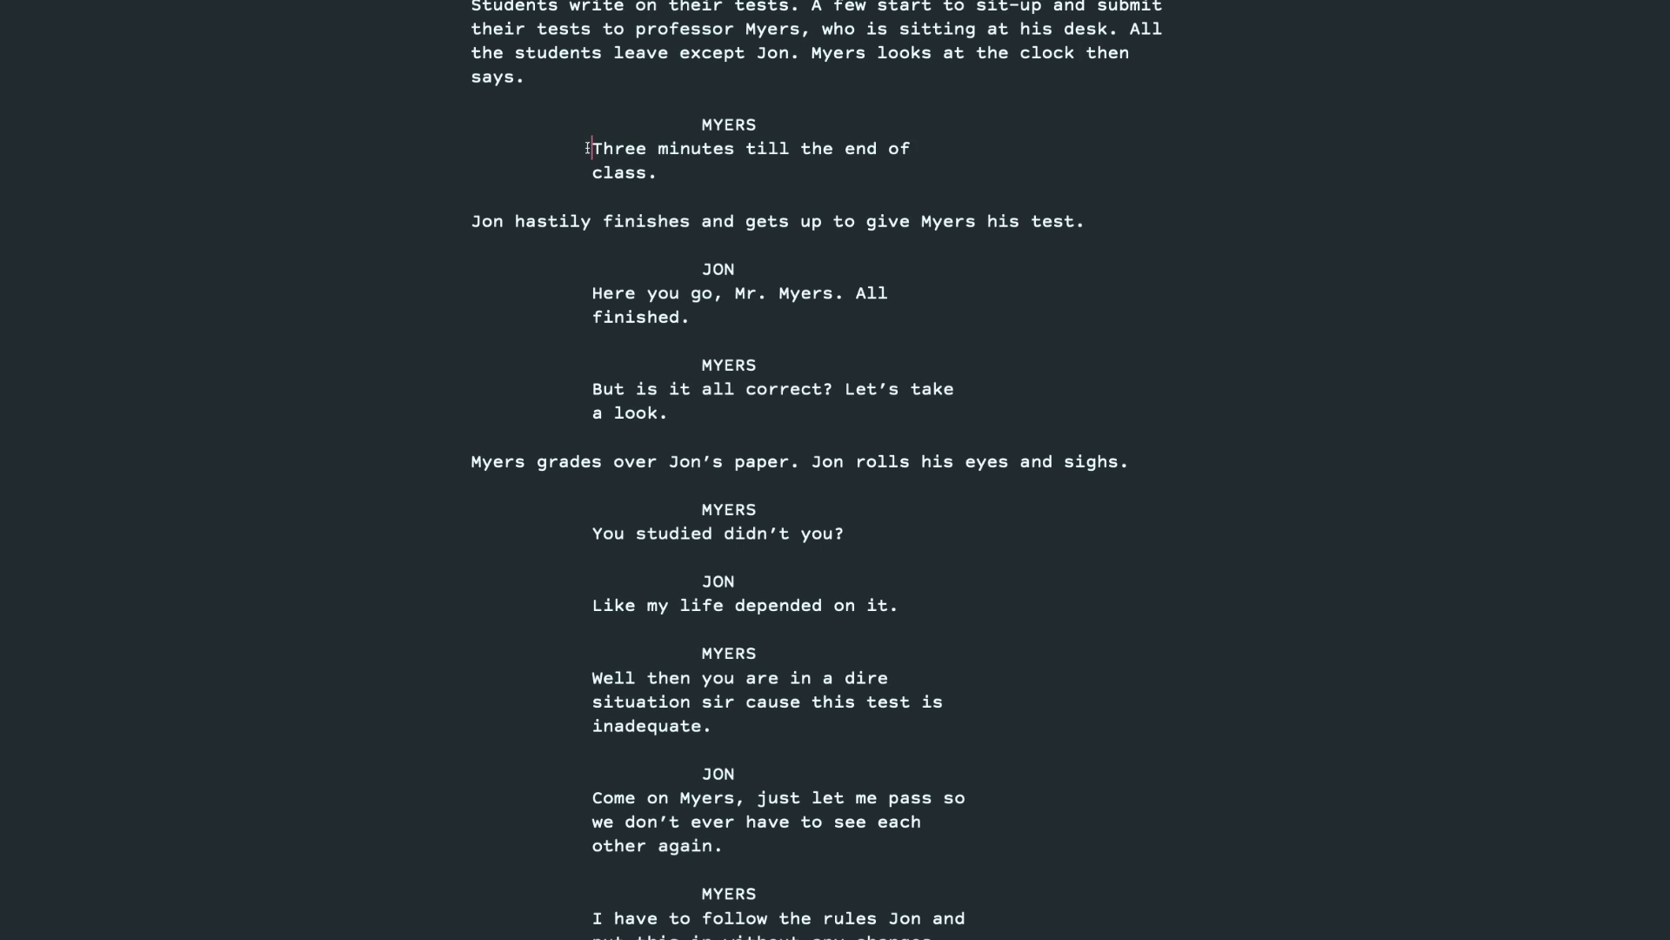
{"action": "left_click_drag", "start_coordinate": [588, 153], "coordinate": [995, 719]}
{"action": "scroll", "coordinate": [973, 680], "scroll_direction": "up", "scroll_amount": 2}
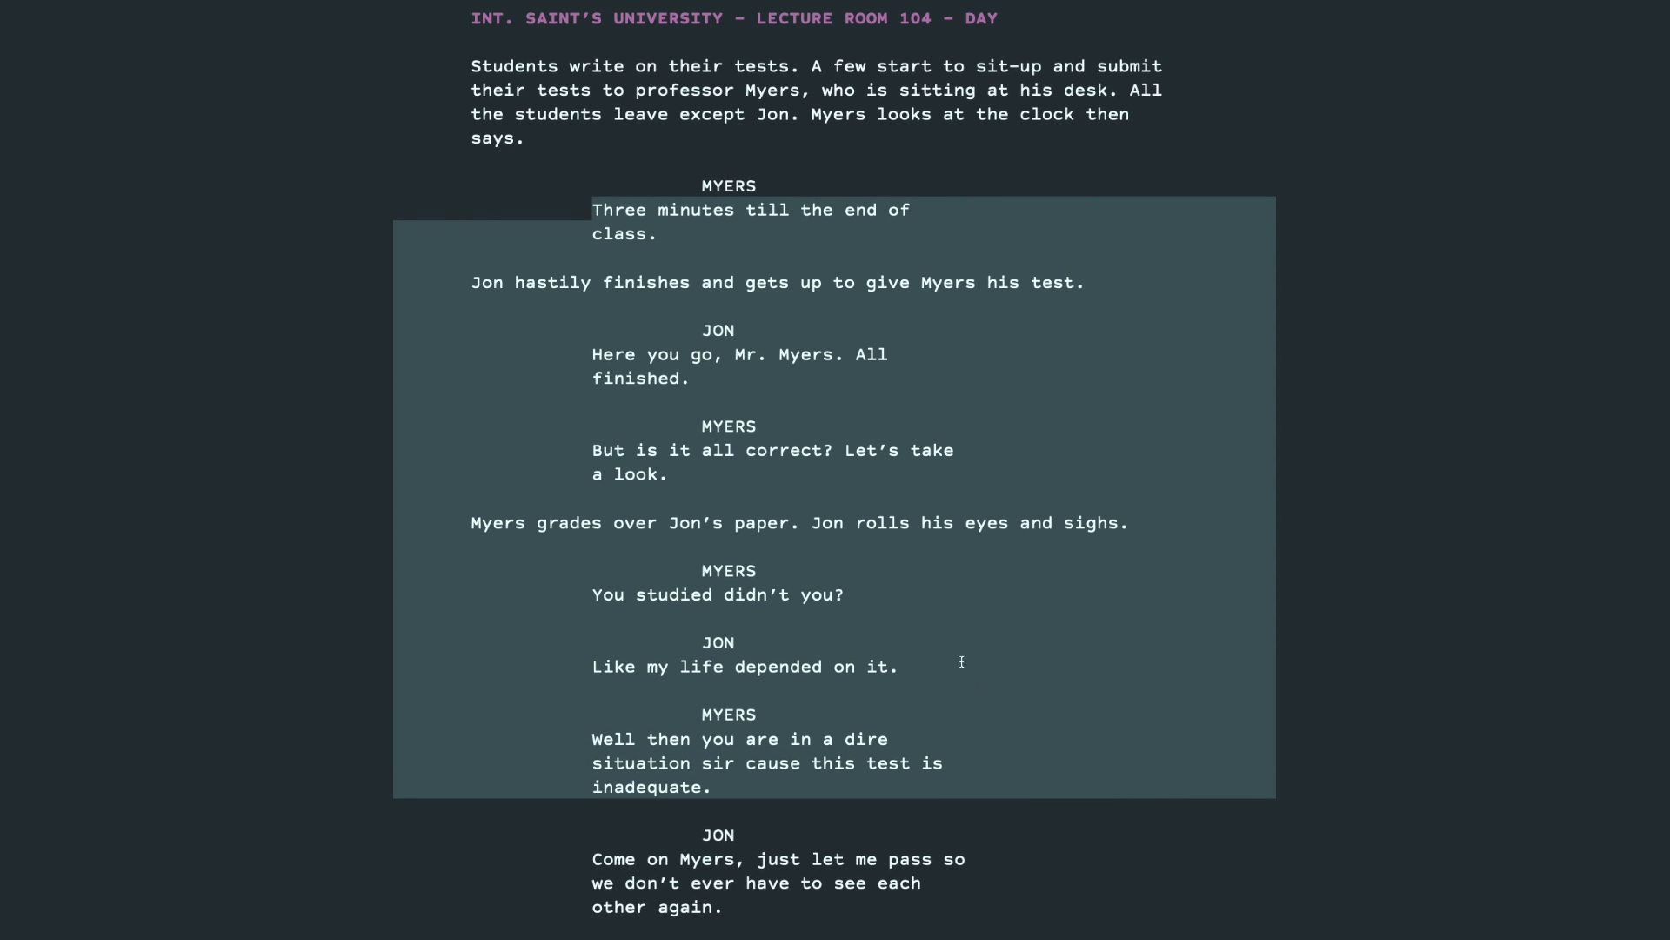
{"action": "left_click_drag", "start_coordinate": [471, 65], "coordinate": [546, 132]}
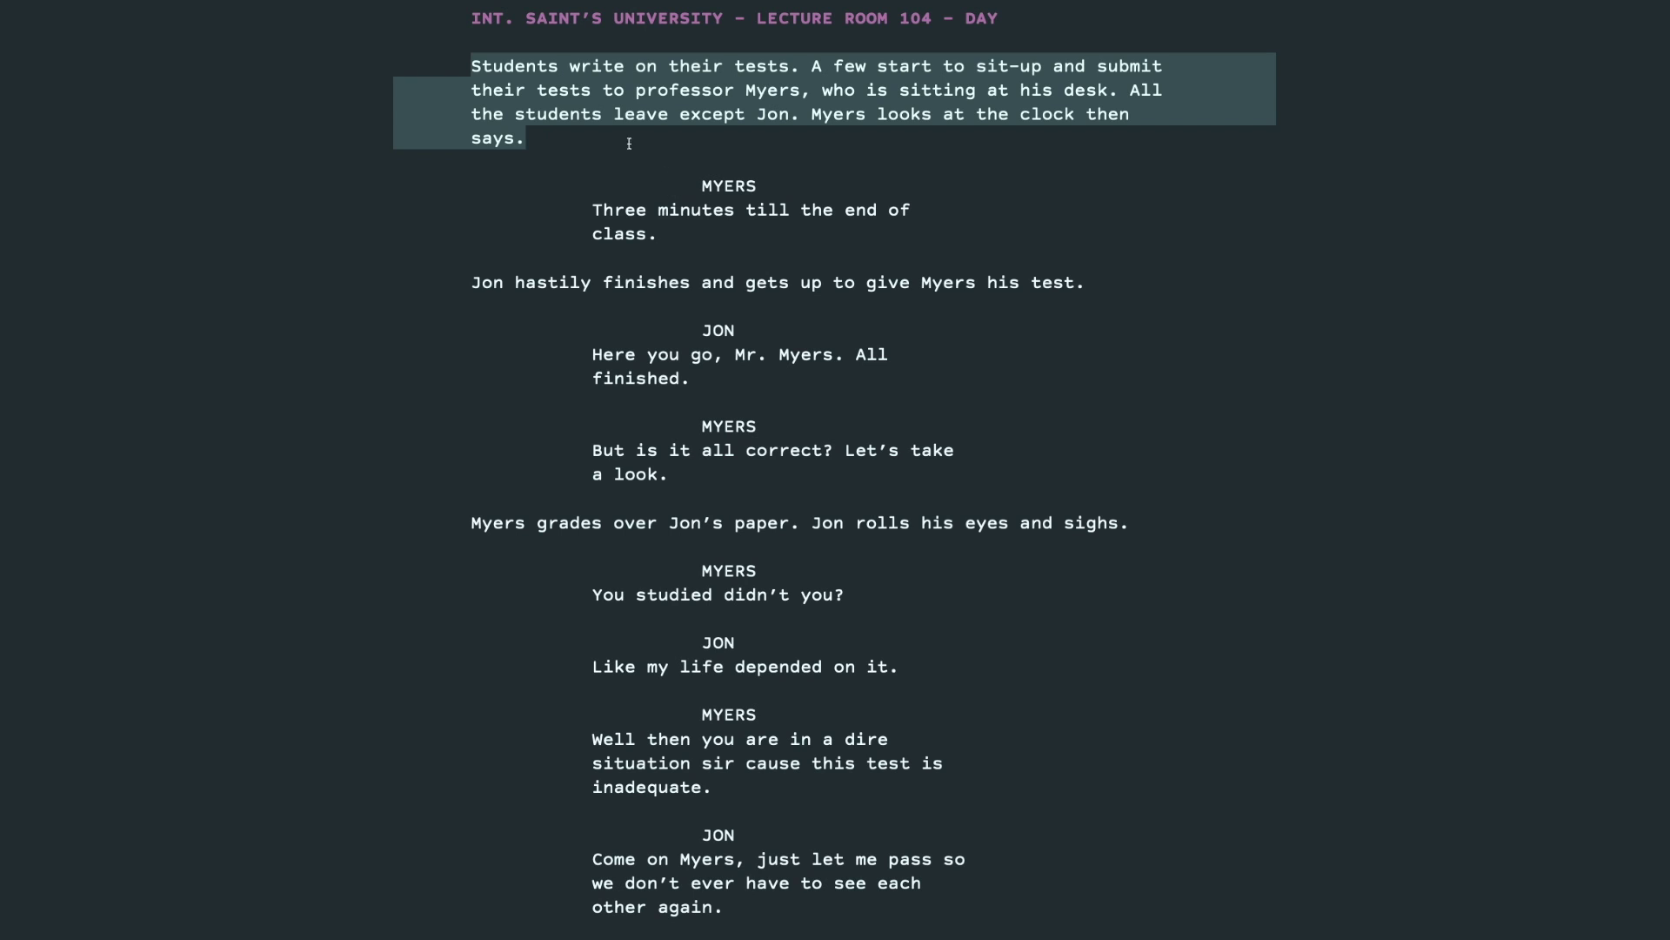
{"action": "left_click", "coordinate": [453, 65]}
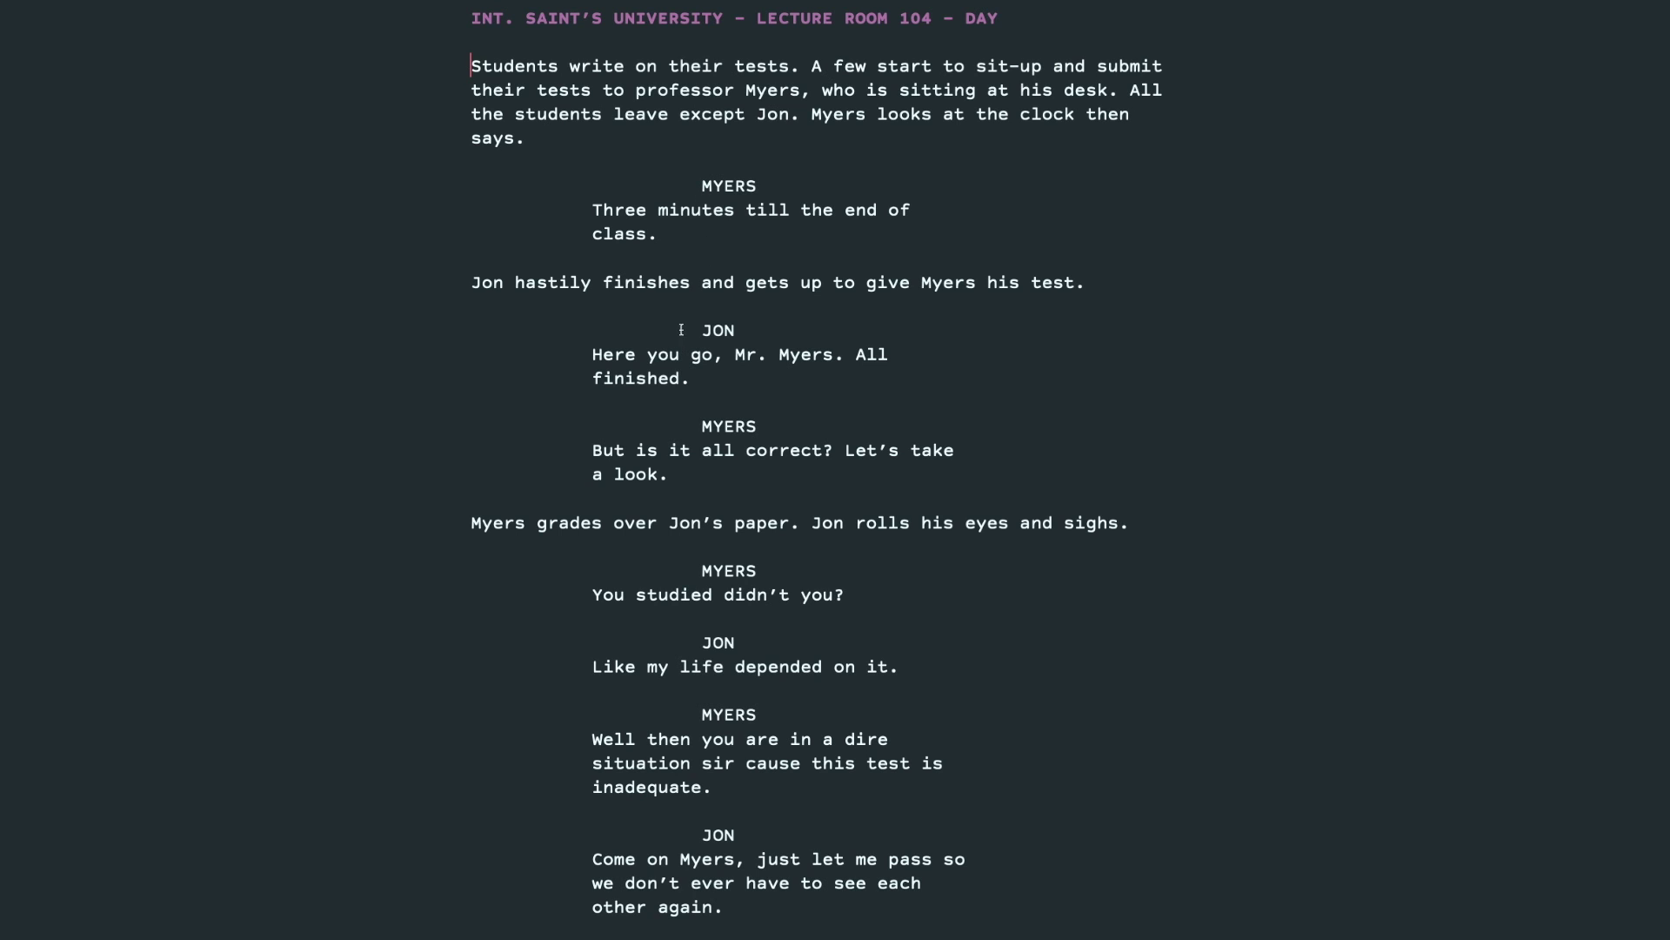
{"action": "left_click_drag", "start_coordinate": [687, 326], "coordinate": [730, 383]}
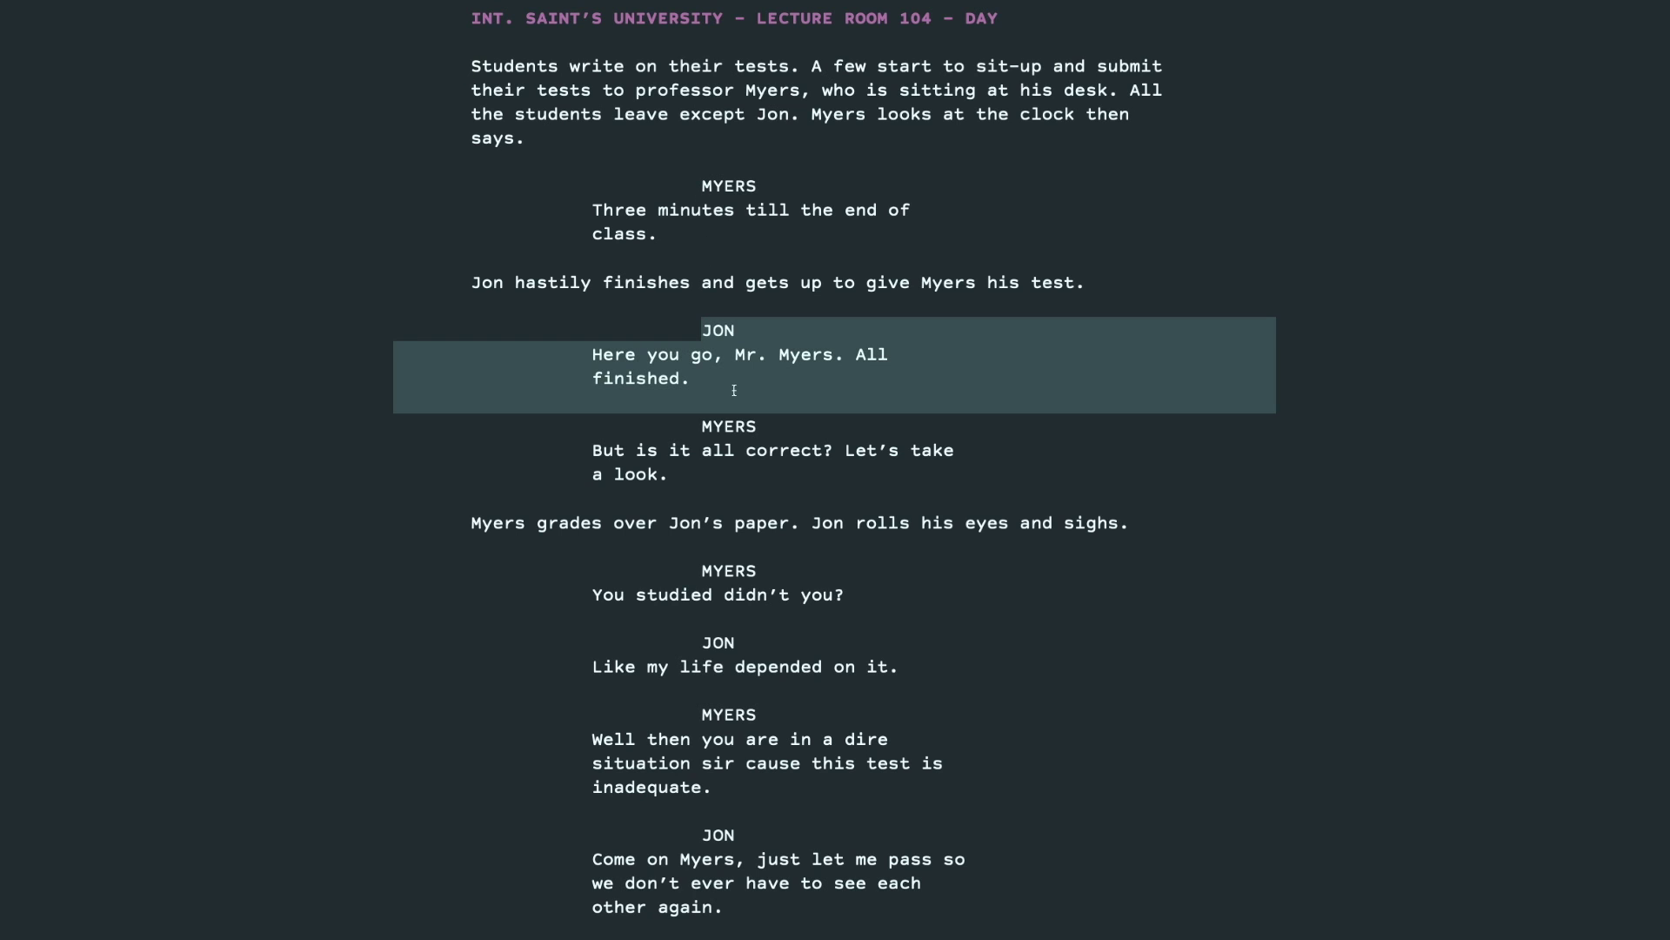
{"action": "left_click", "coordinate": [457, 66]}
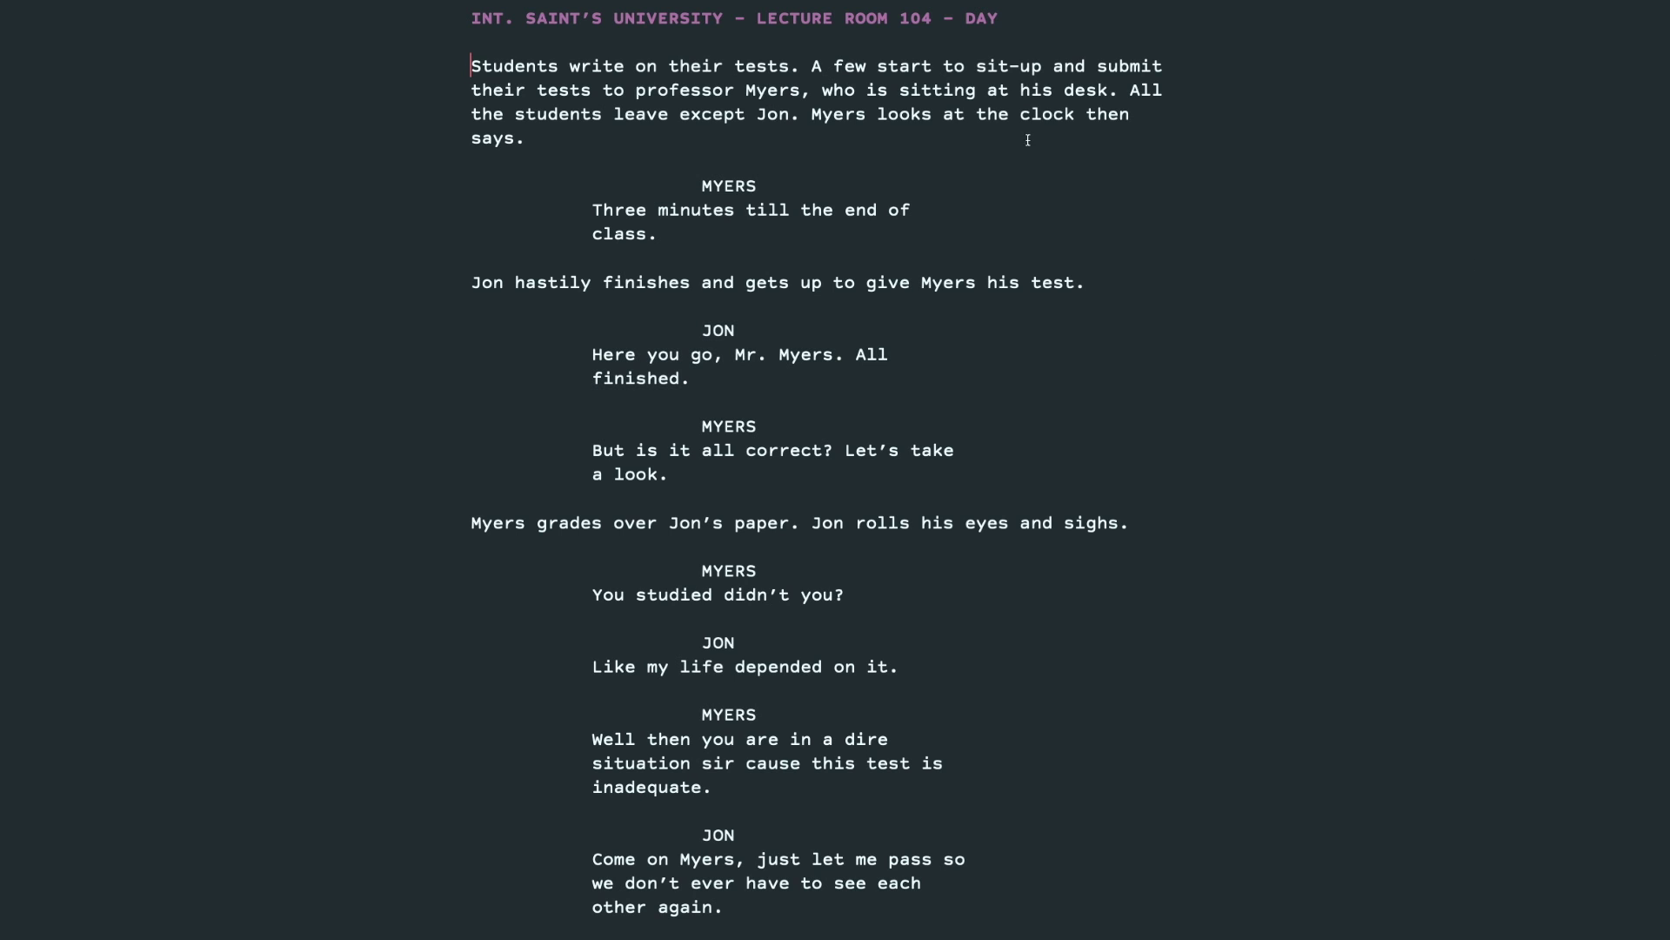
Replace the opening paragraph with 'Leaning against a desk, with a close eye on his wrist watch, is an older academic.'
{"action": "triple_click", "coordinate": [679, 101]}
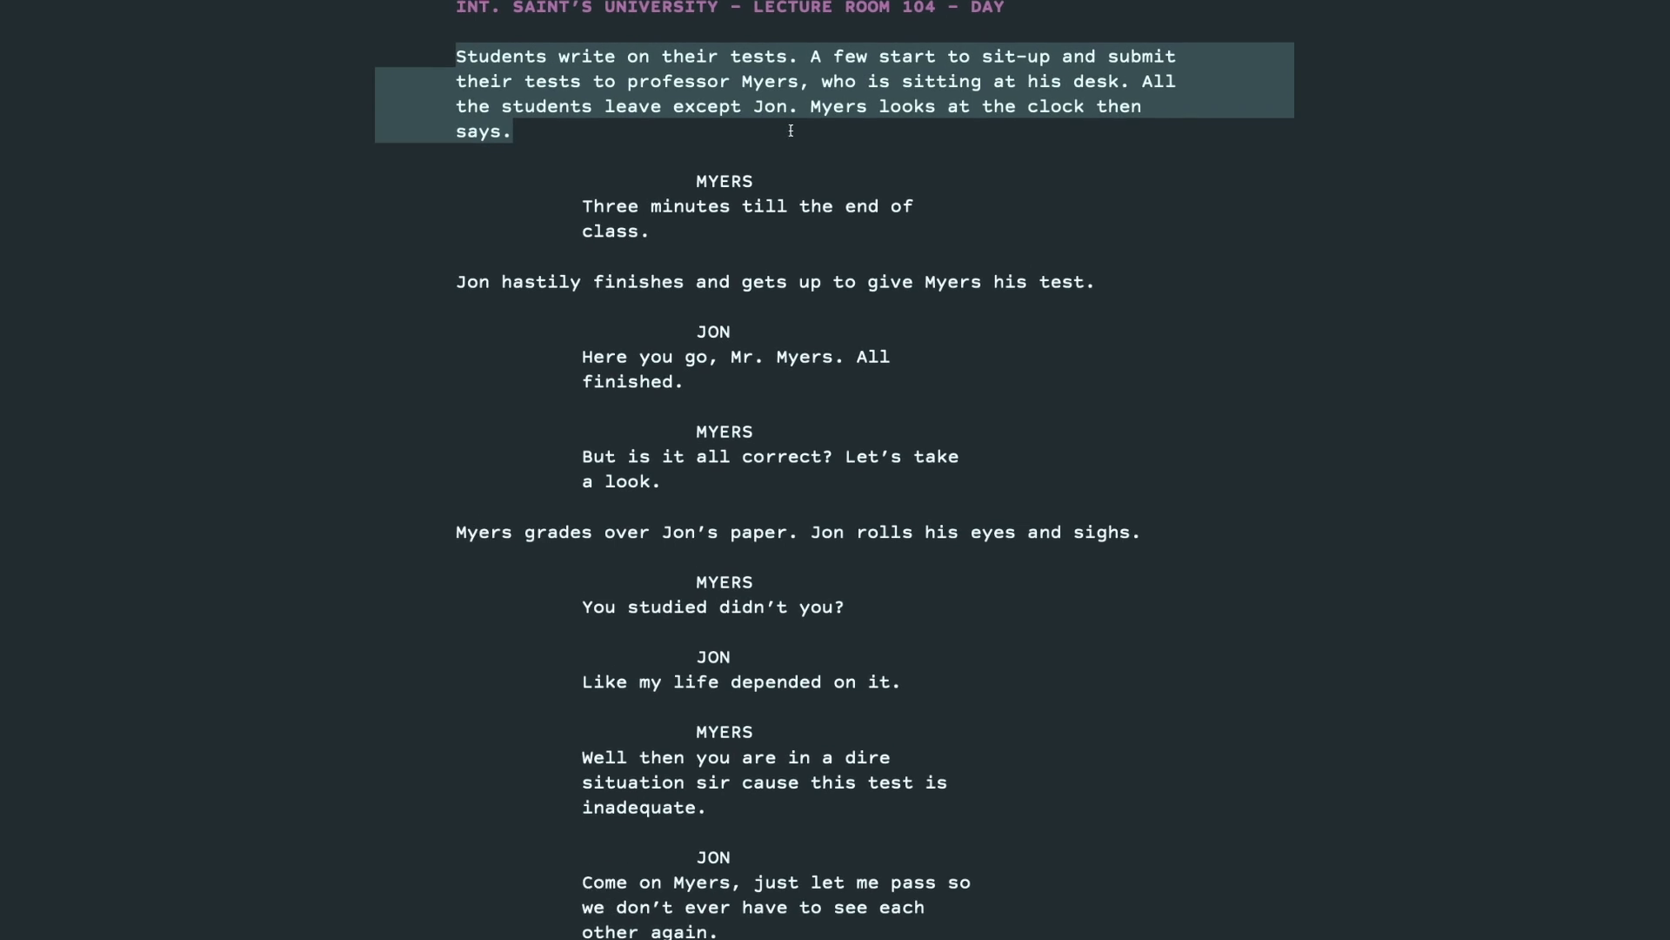
{"action": "key", "text": "BackSpace"}
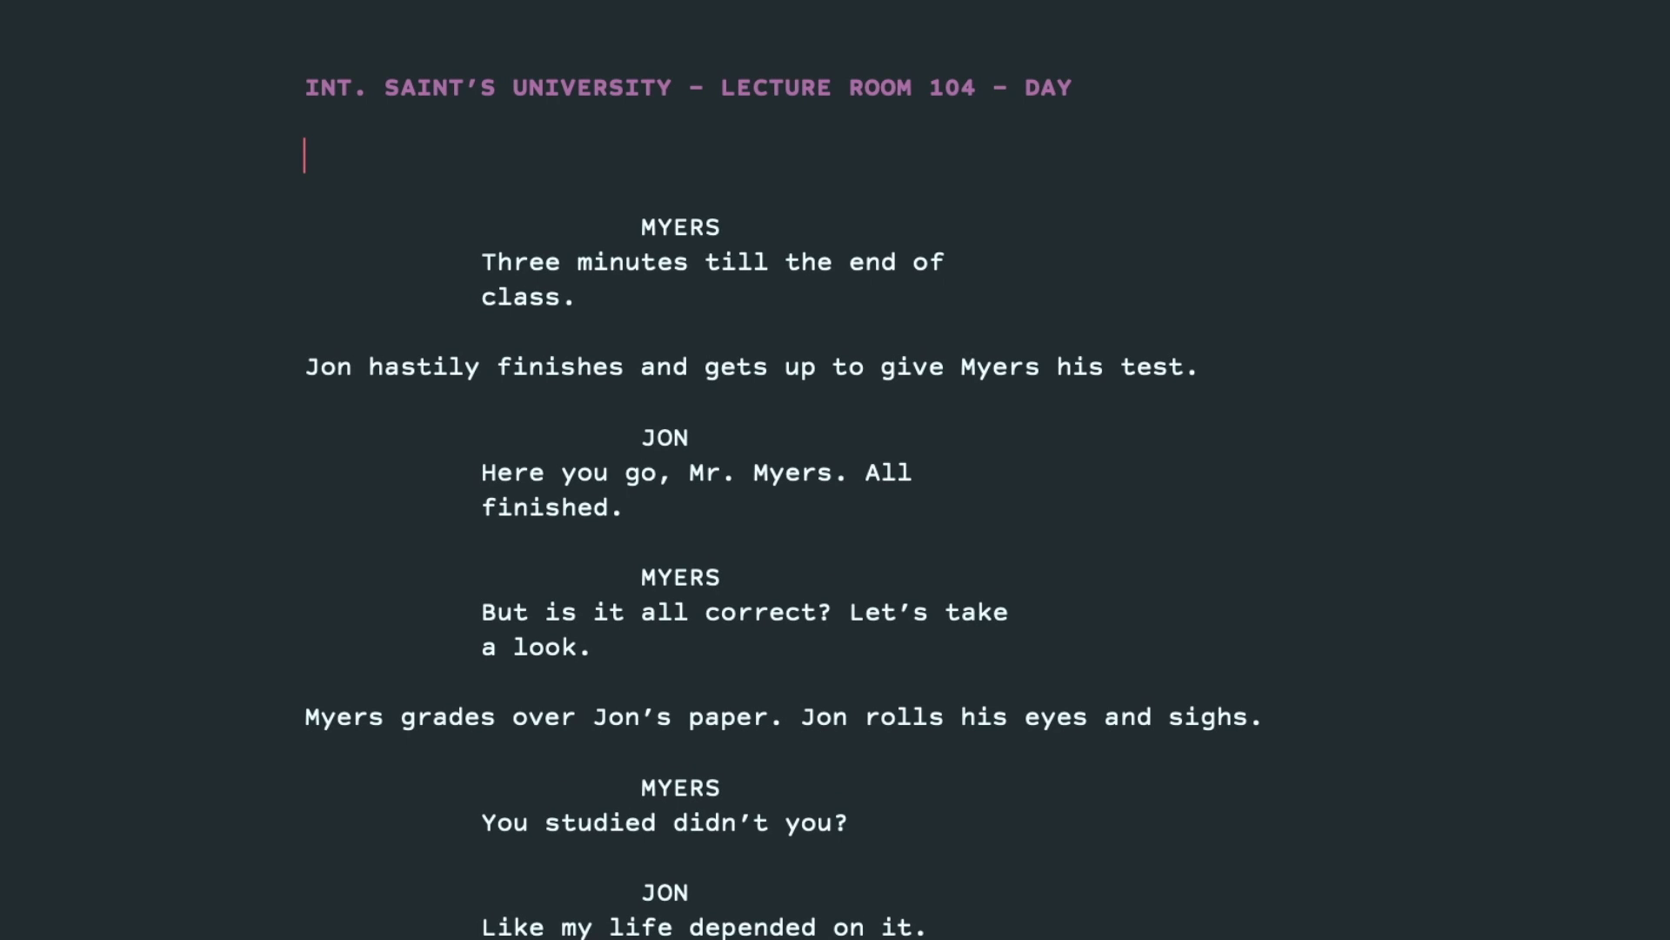
{"action": "type", "text": "Leaning "}
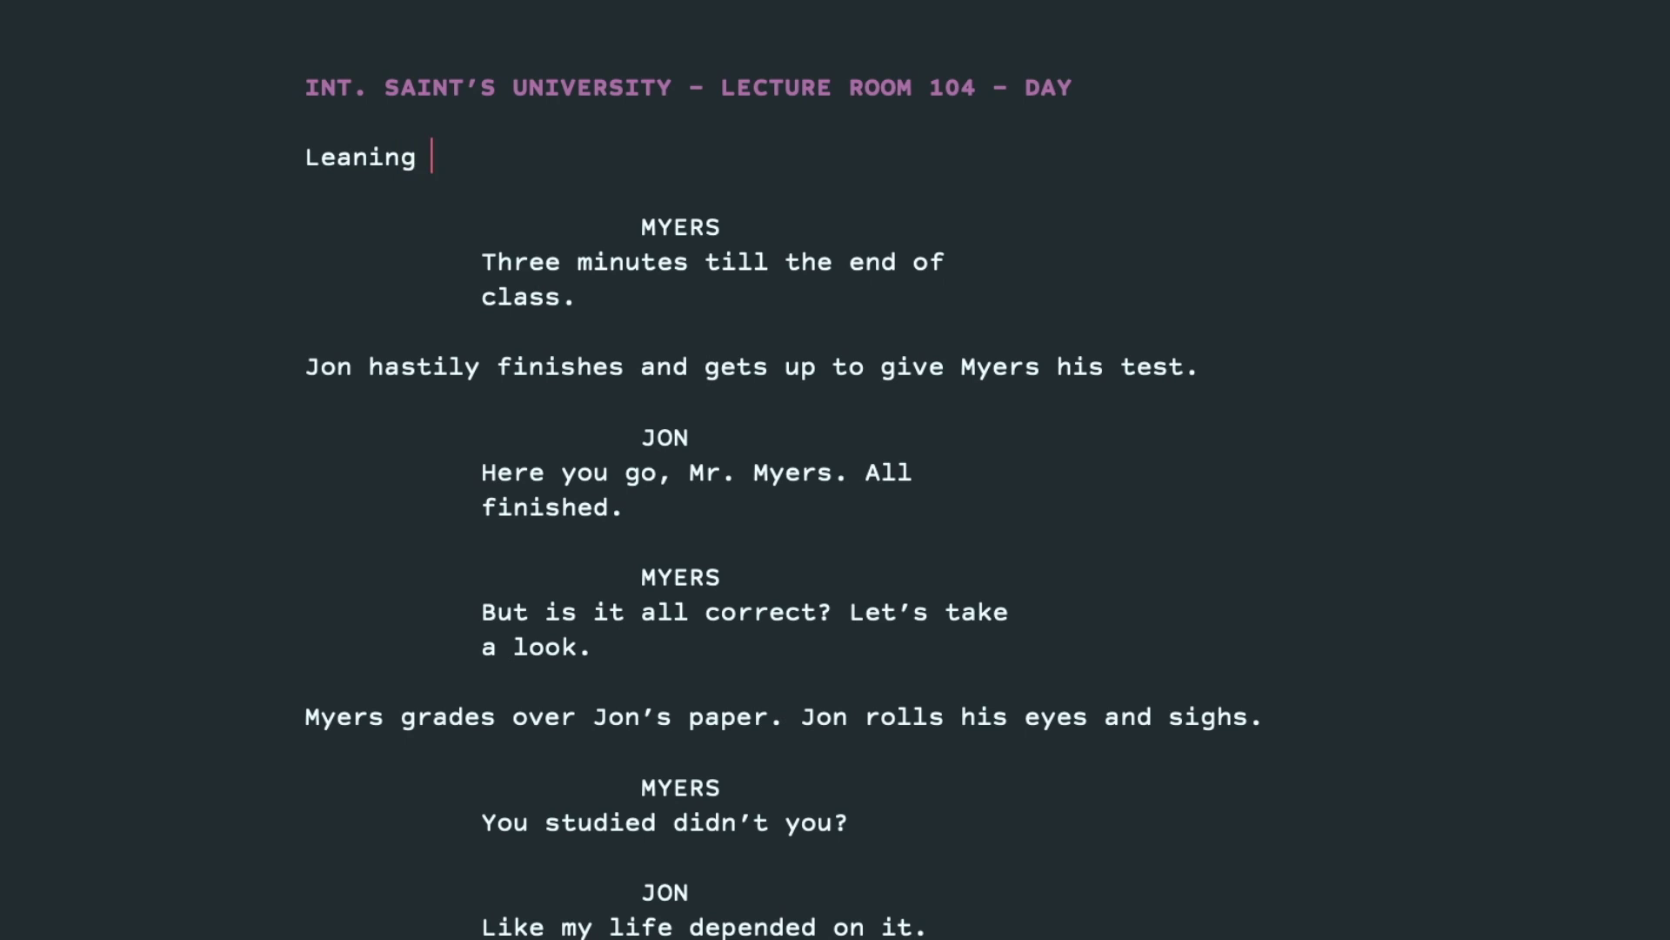
{"action": "type", "text": "aagainst a des"}
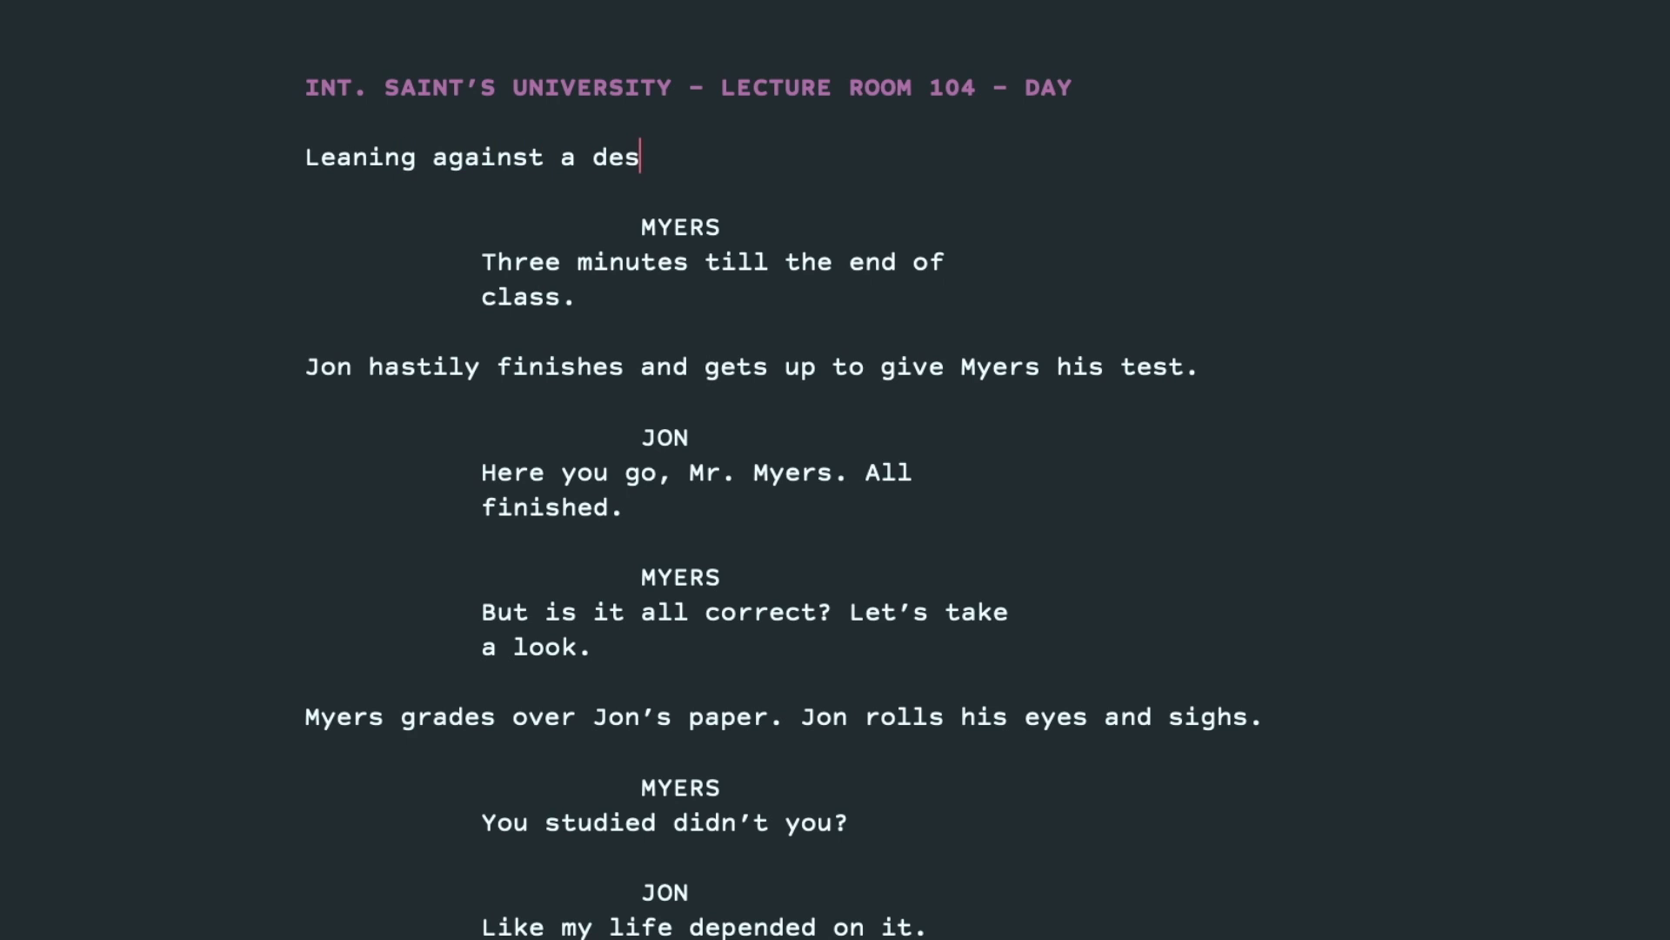
{"action": "type", "text": "k, with a close "}
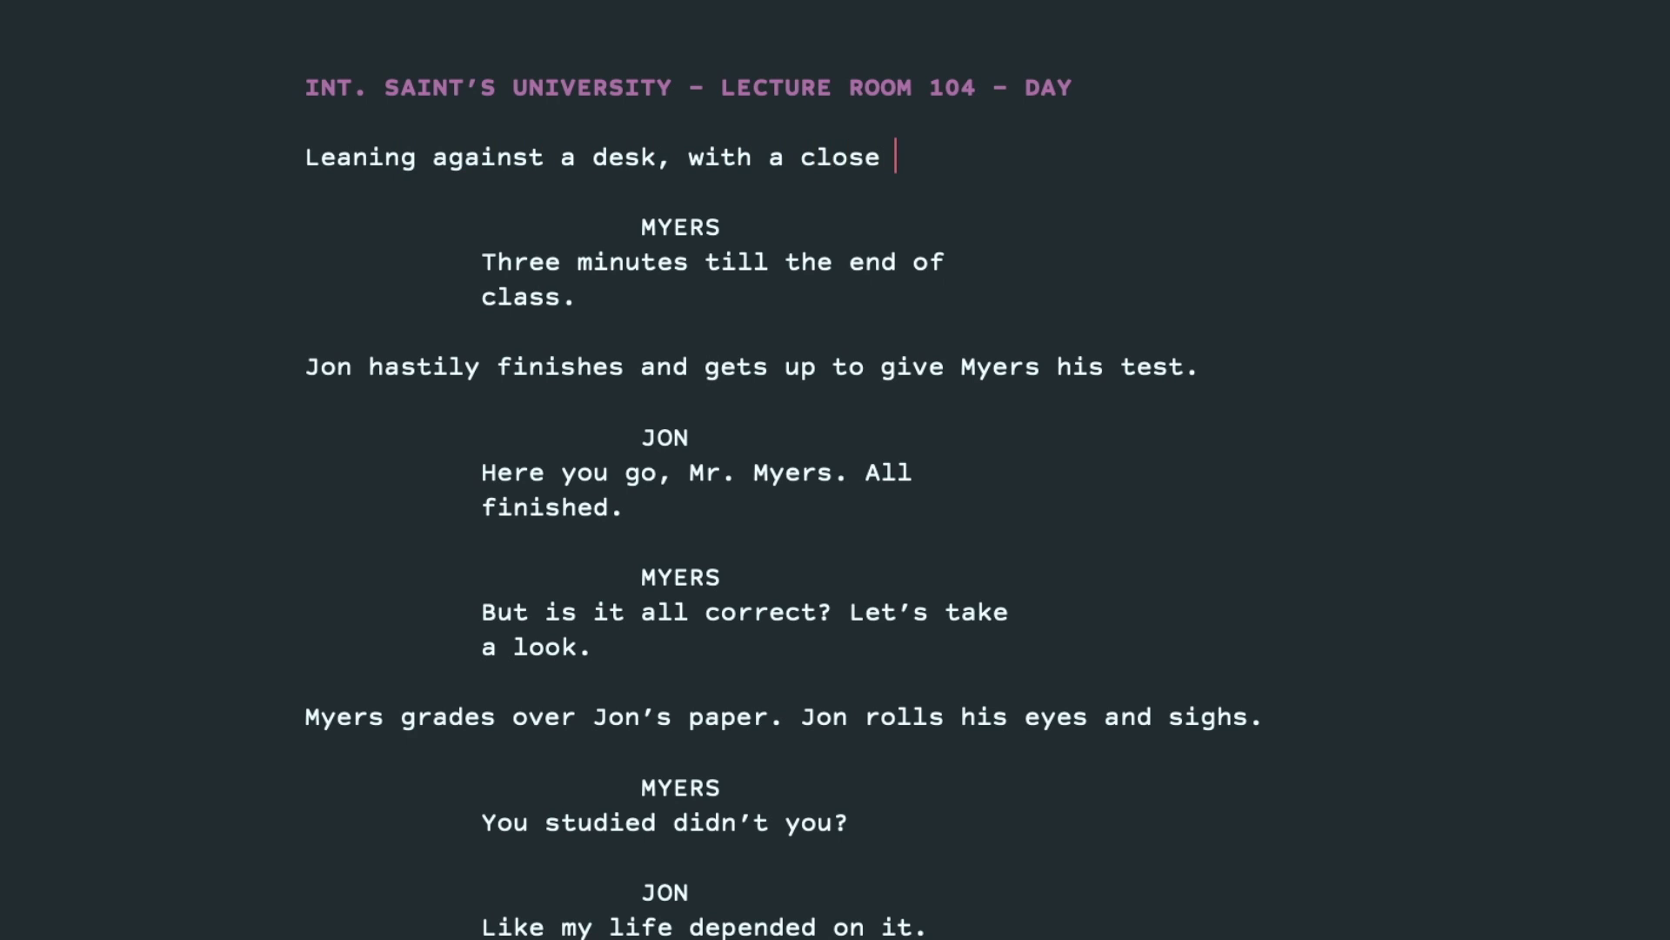
{"action": "type", "text": "eye on his"}
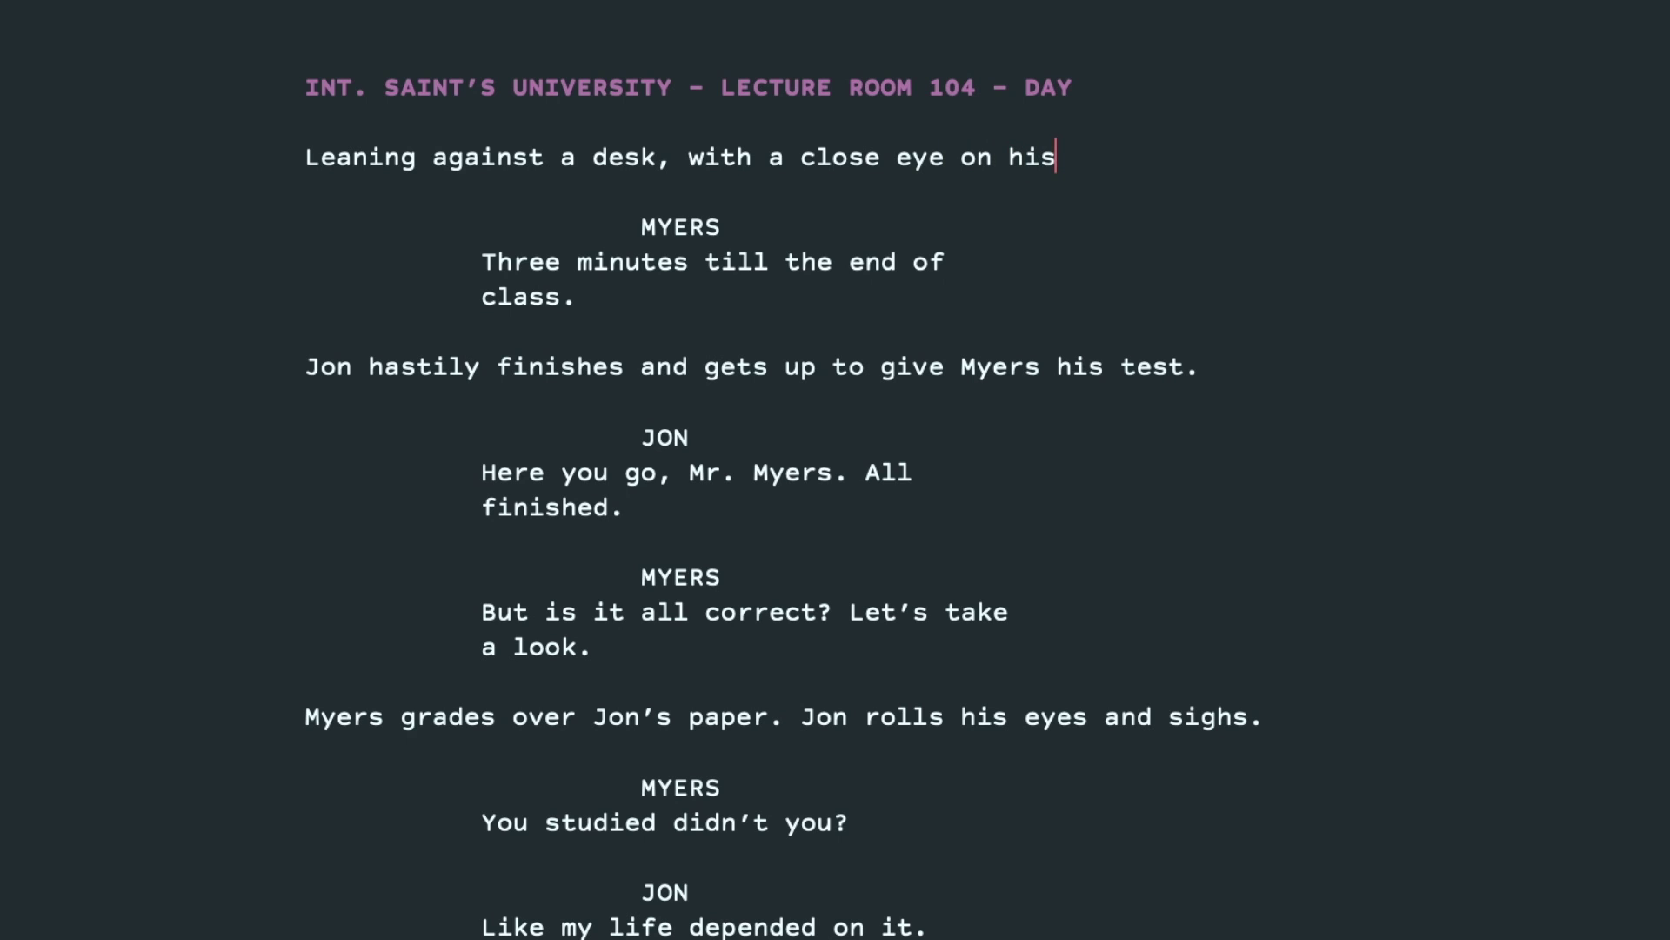
{"action": "type", "text": " wrist watch"}
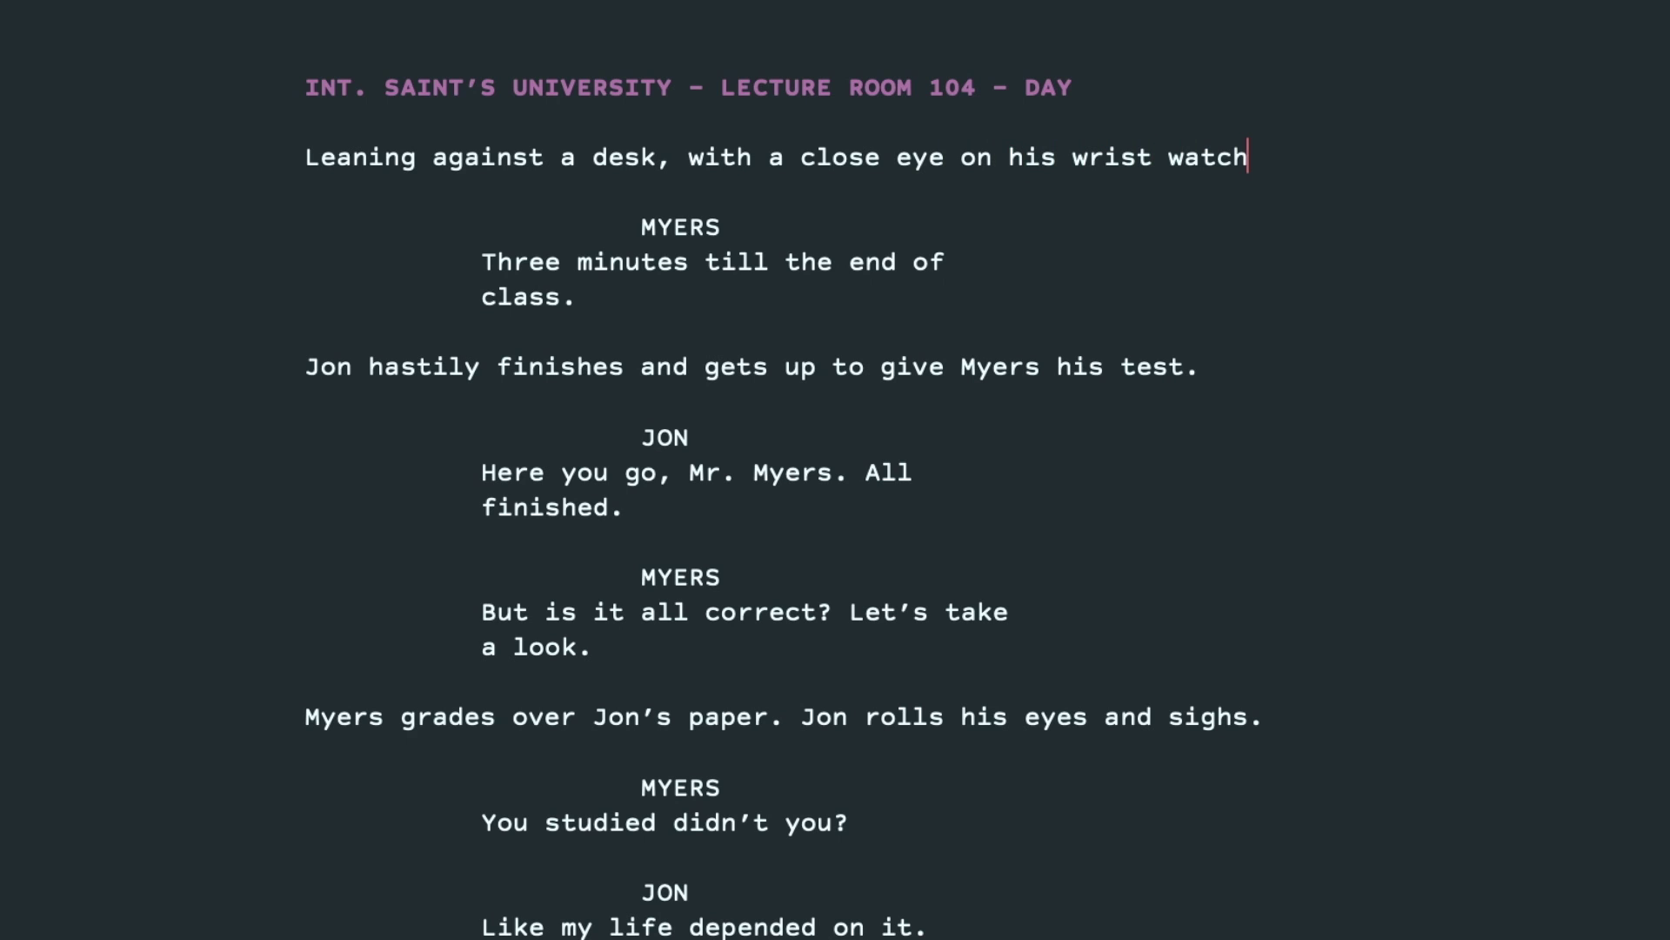
{"action": "type", "text": ", is an older acad"}
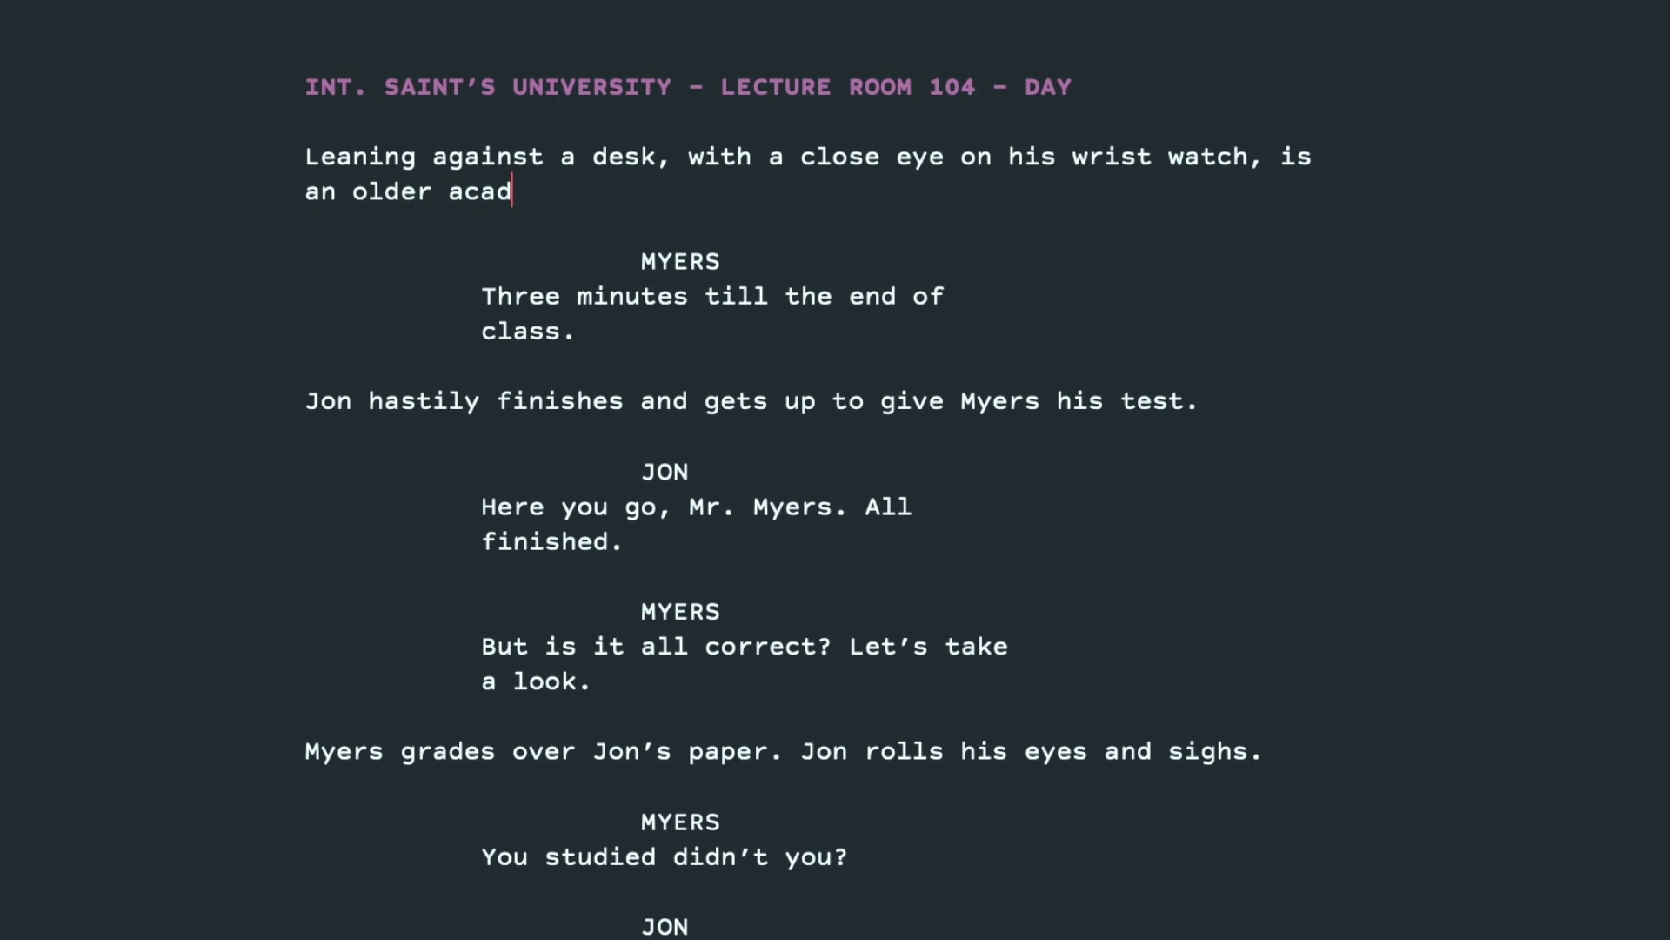
{"action": "type", "text": "emic."}
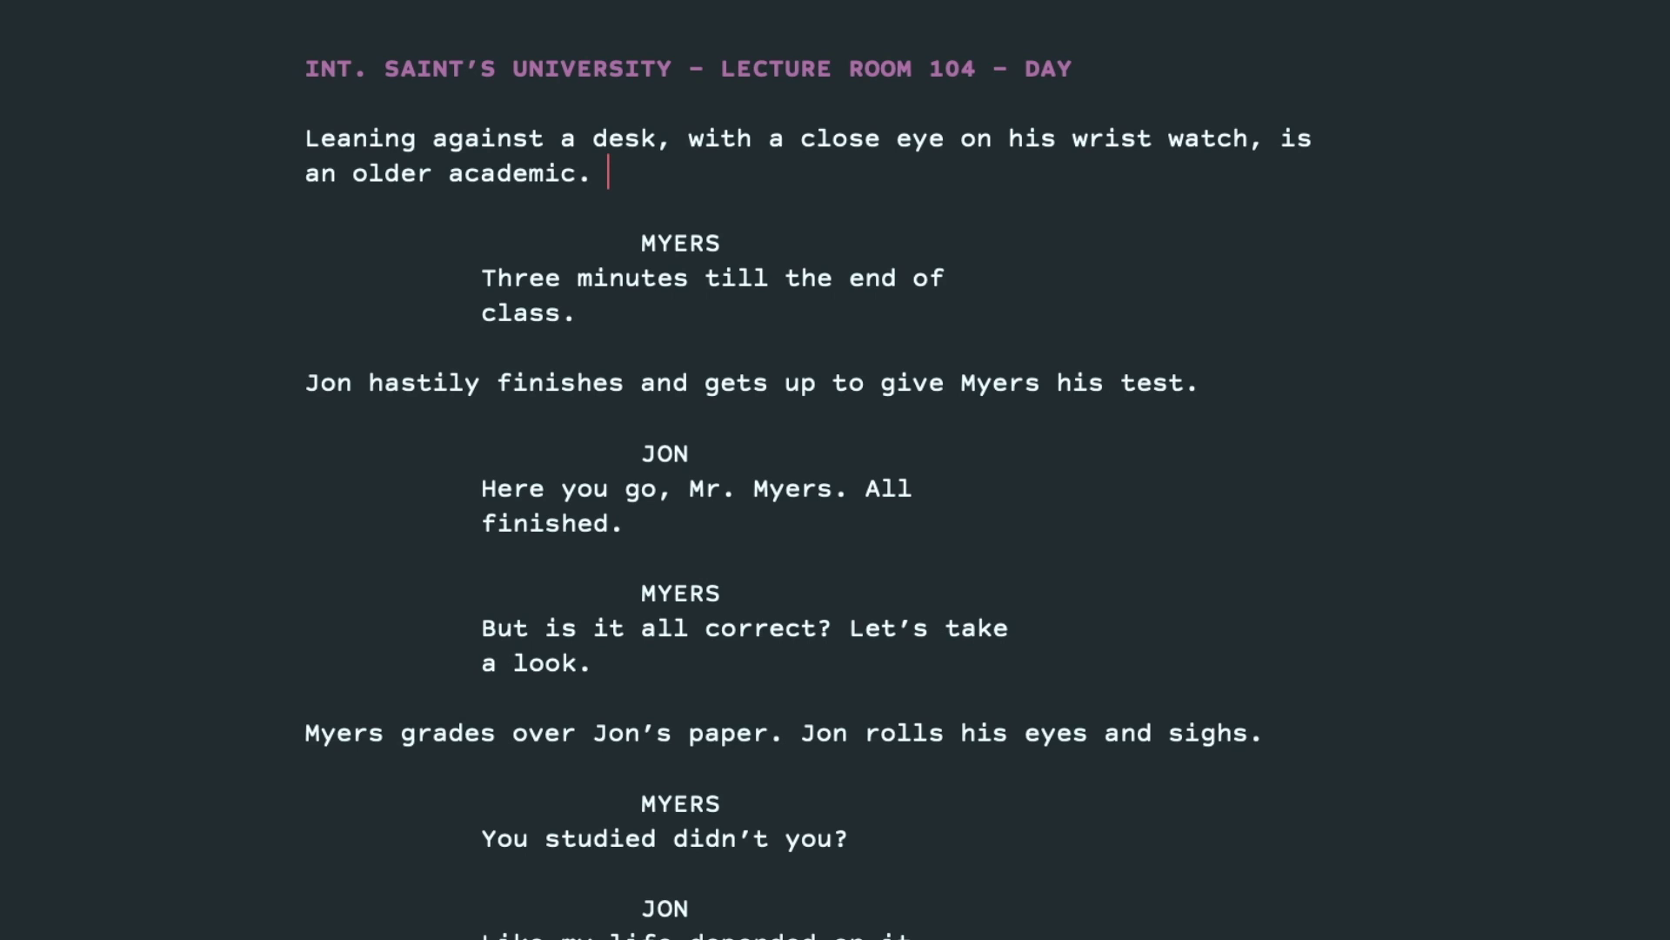
Add his posture of someone who's spent their career inside their head, with a bad haircut and a moth-eaten sweater
{"action": "type", "text": "He has the posure"}
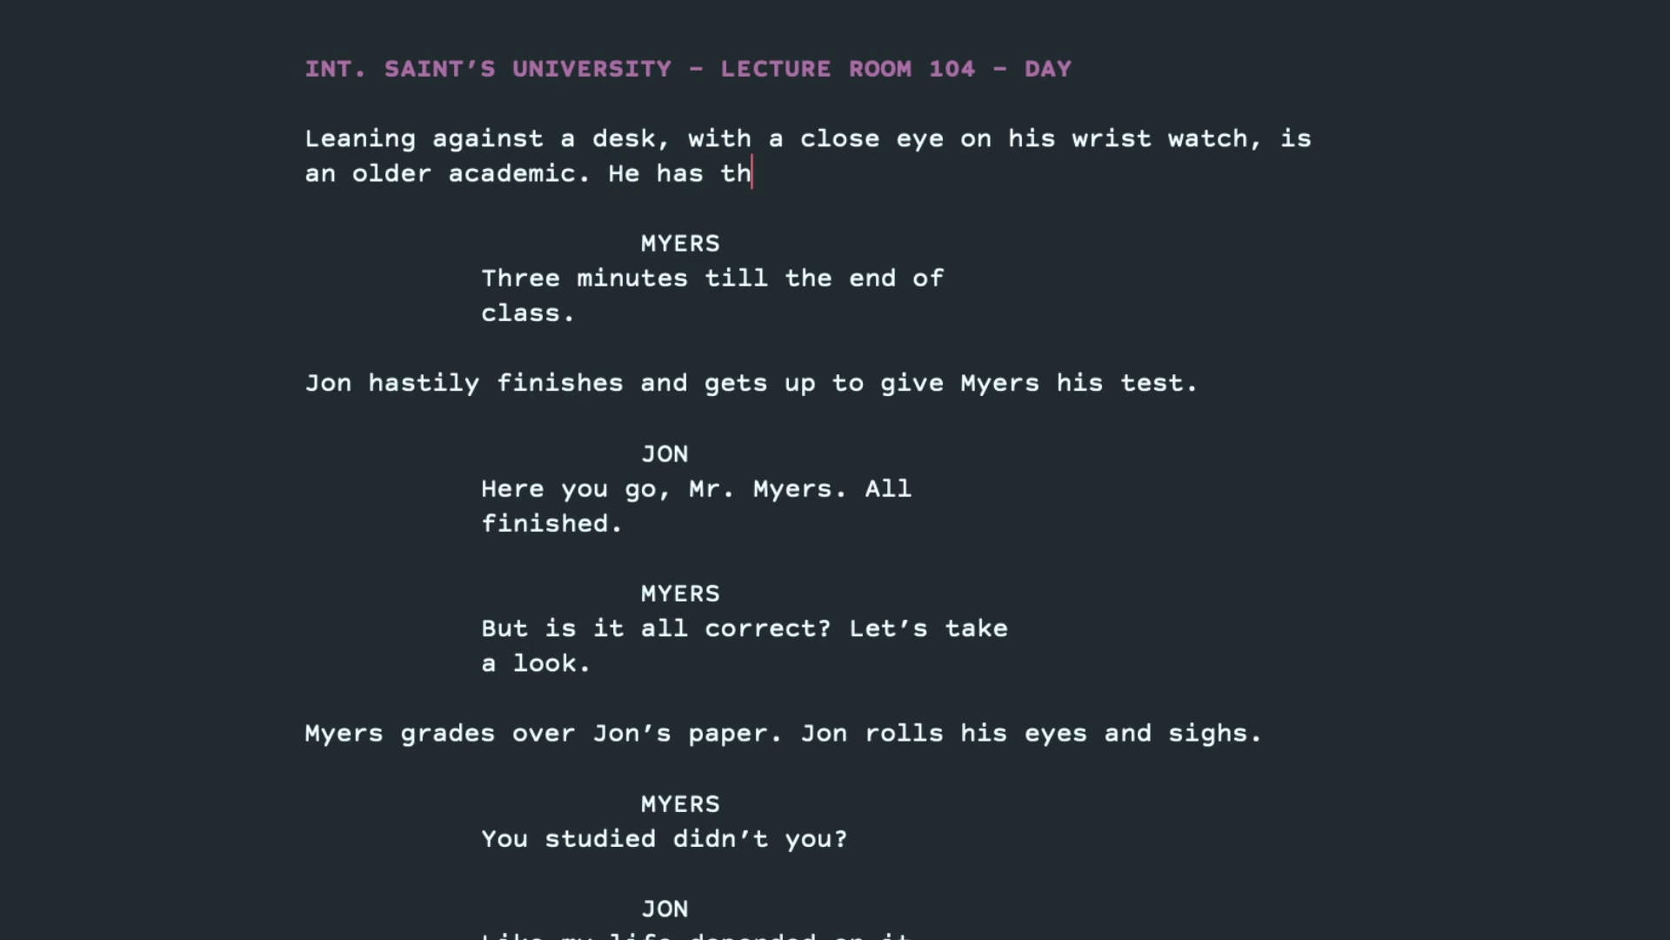
{"action": "key", "text": "BackSpace"}
{"action": "key", "text": "BackSpace"}
{"action": "type", "text": "ture "}
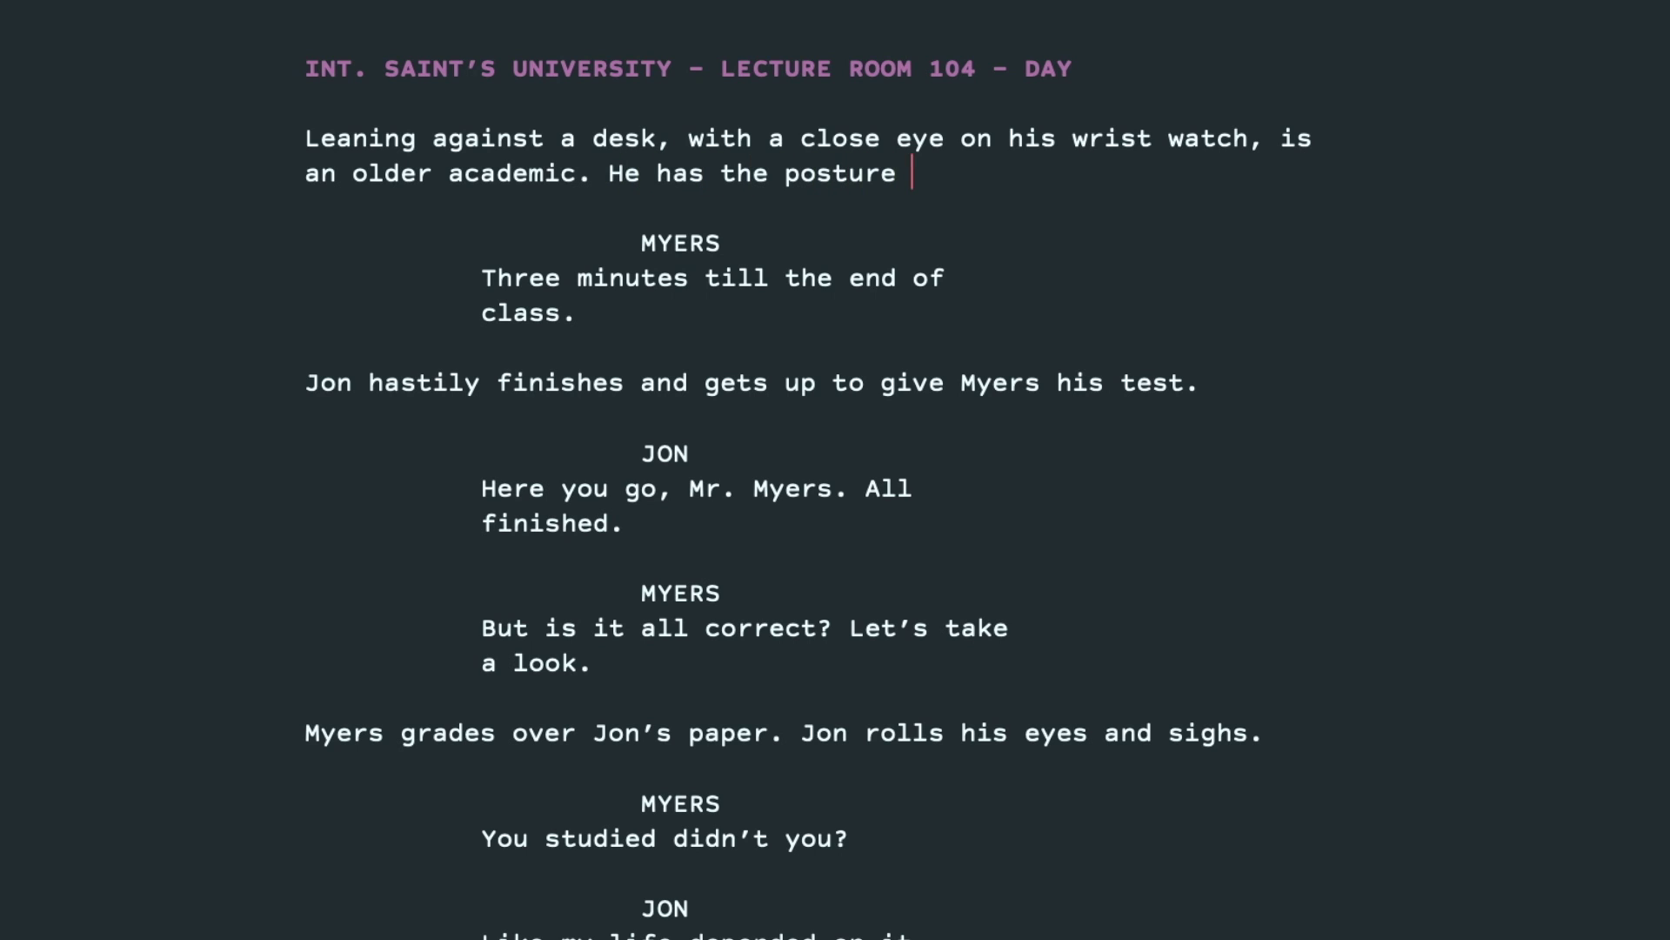
{"action": "type", "text": "of someone whose"}
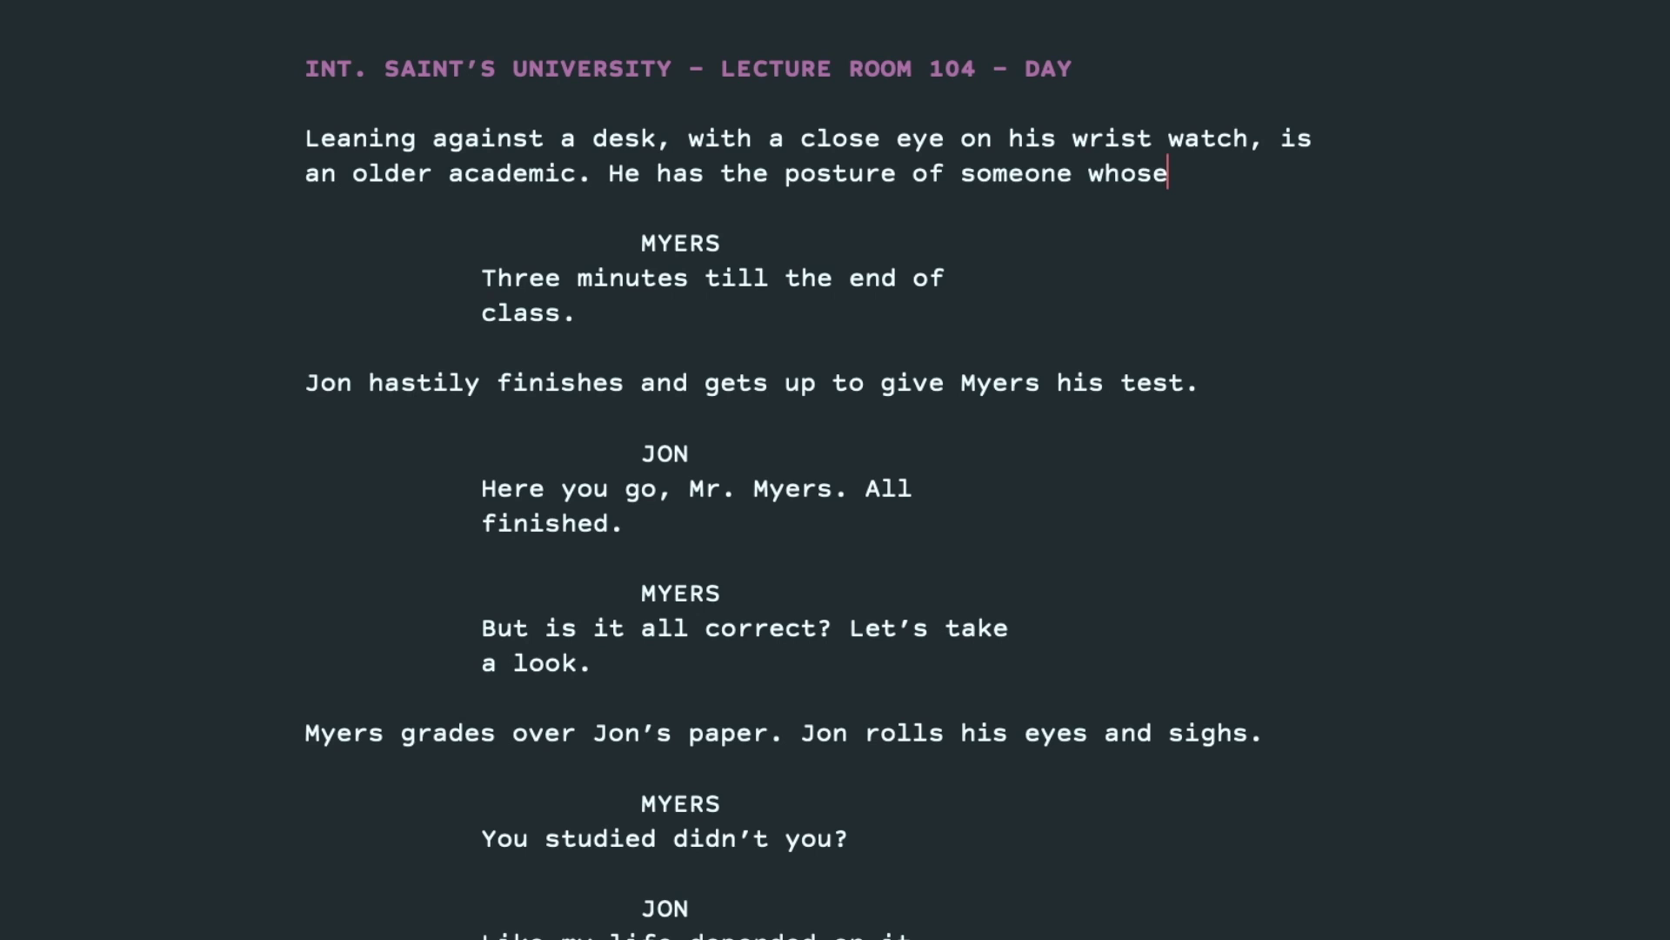
{"action": "key", "text": "BackSpace"}
{"action": "type", "text": "'"}
{"action": "key", "text": "BackSpace"}
{"action": "key", "text": "BackSpace"}
{"action": "type", "text": "'s spent their entire "}
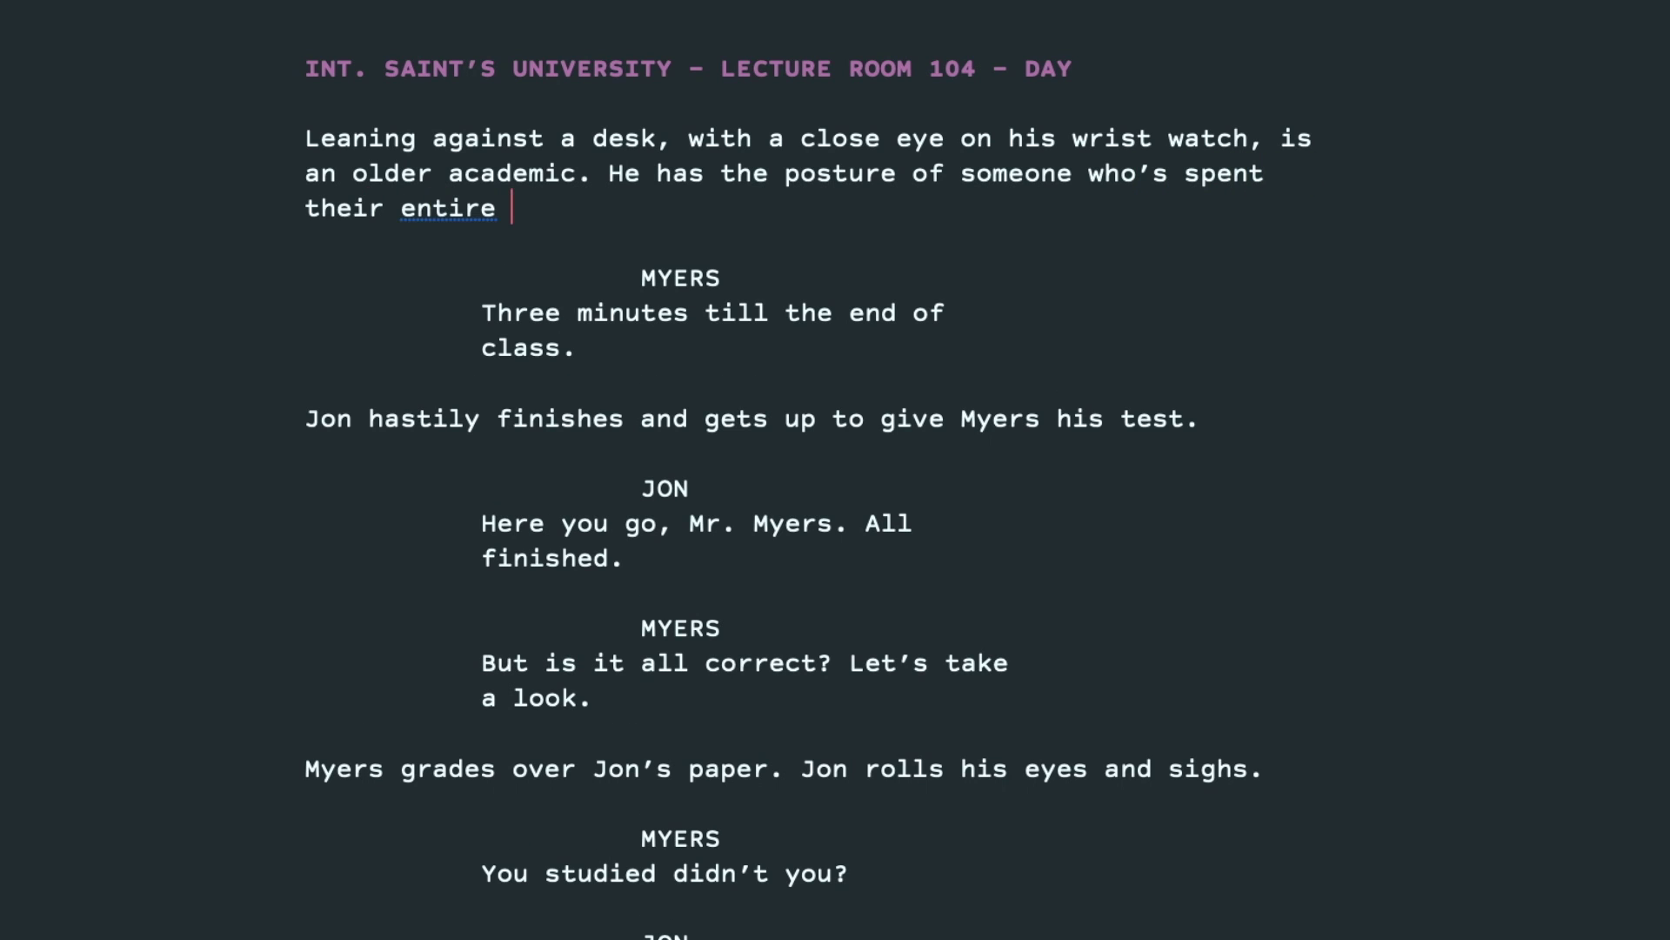
{"action": "type", "text": "career living"}
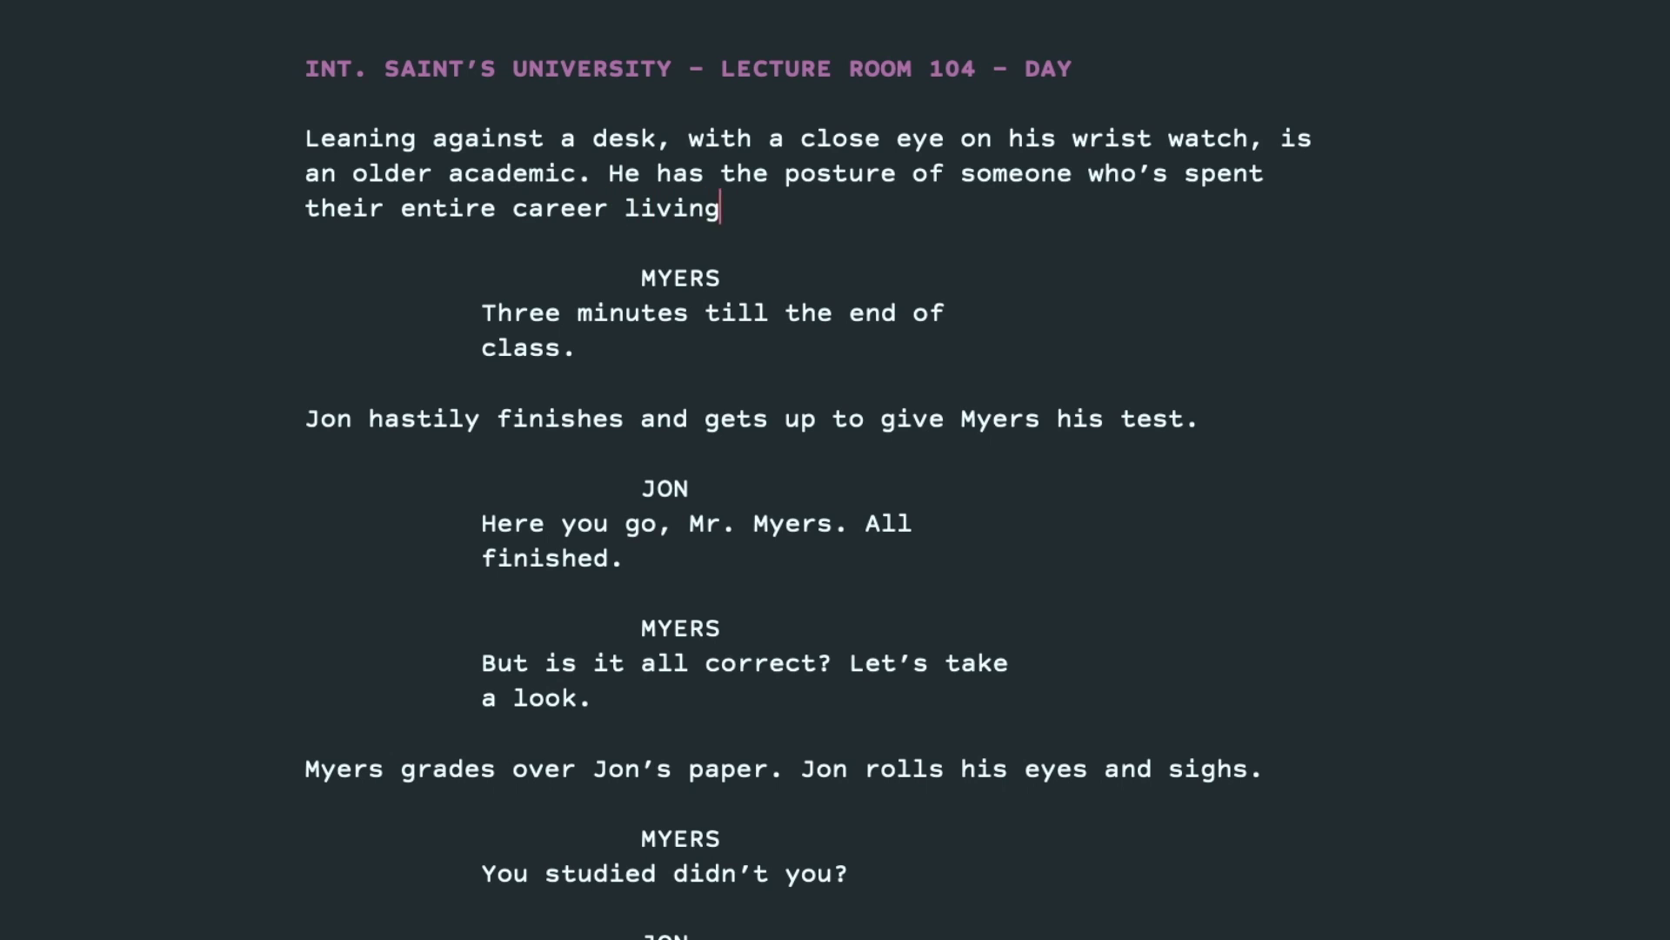
{"action": "type", "text": " inside thier"}
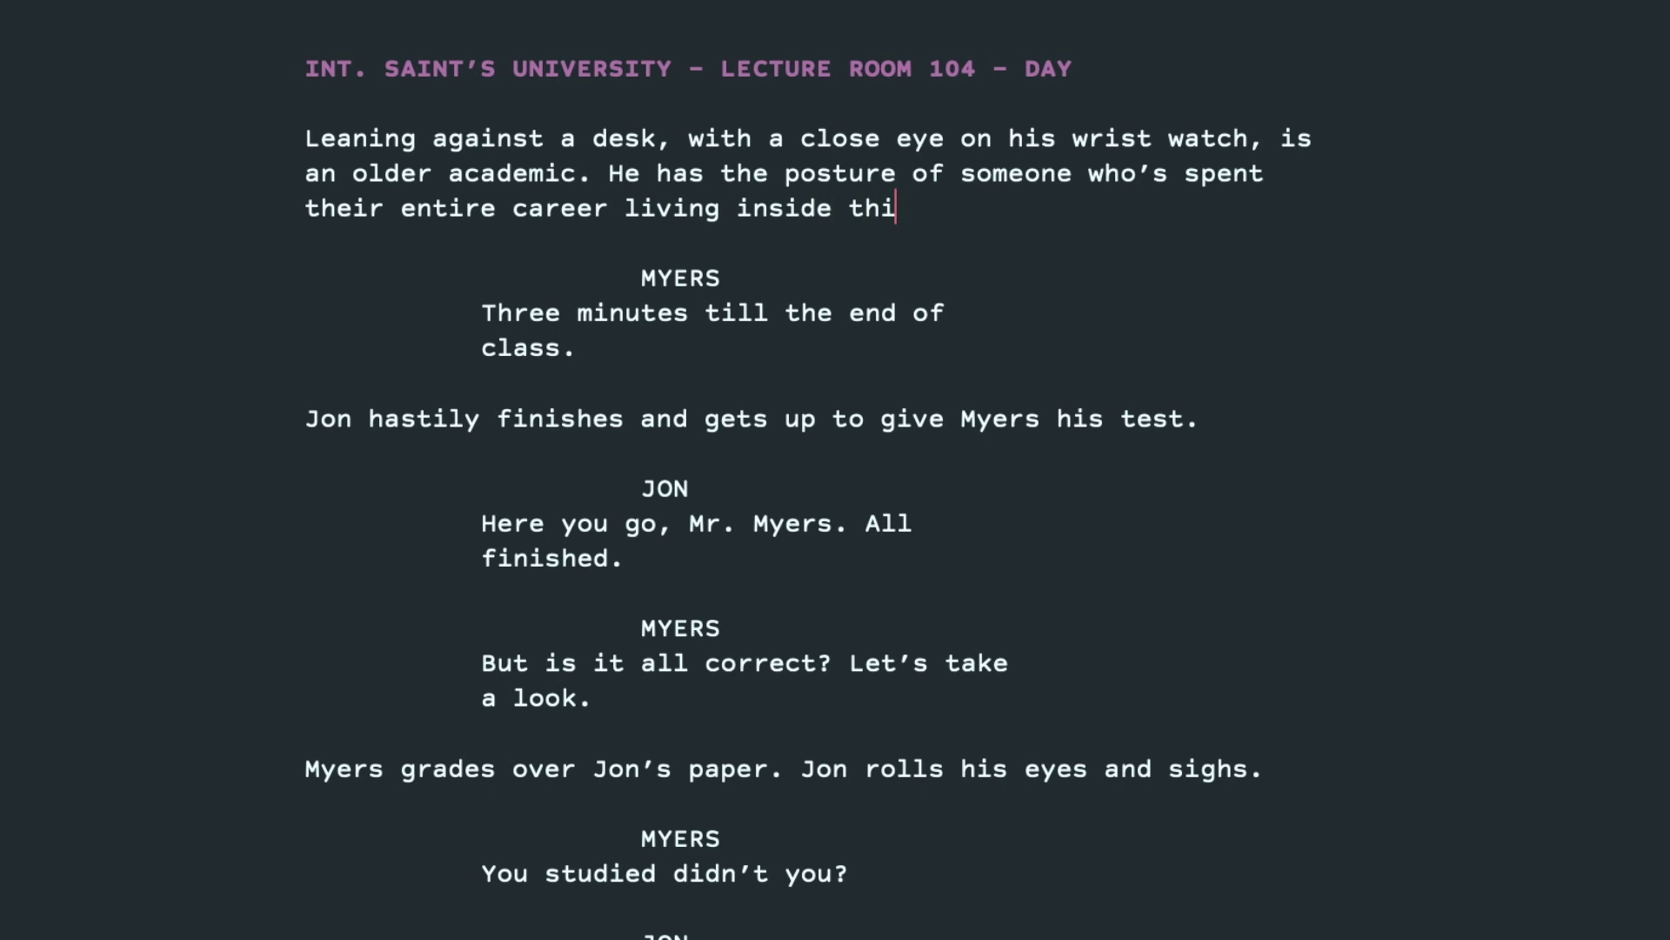
{"action": "key", "text": "BackSpace"}
{"action": "key", "text": "BackSpace"}
{"action": "key", "text": "BackSpace"}
{"action": "type", "text": "eir head, "}
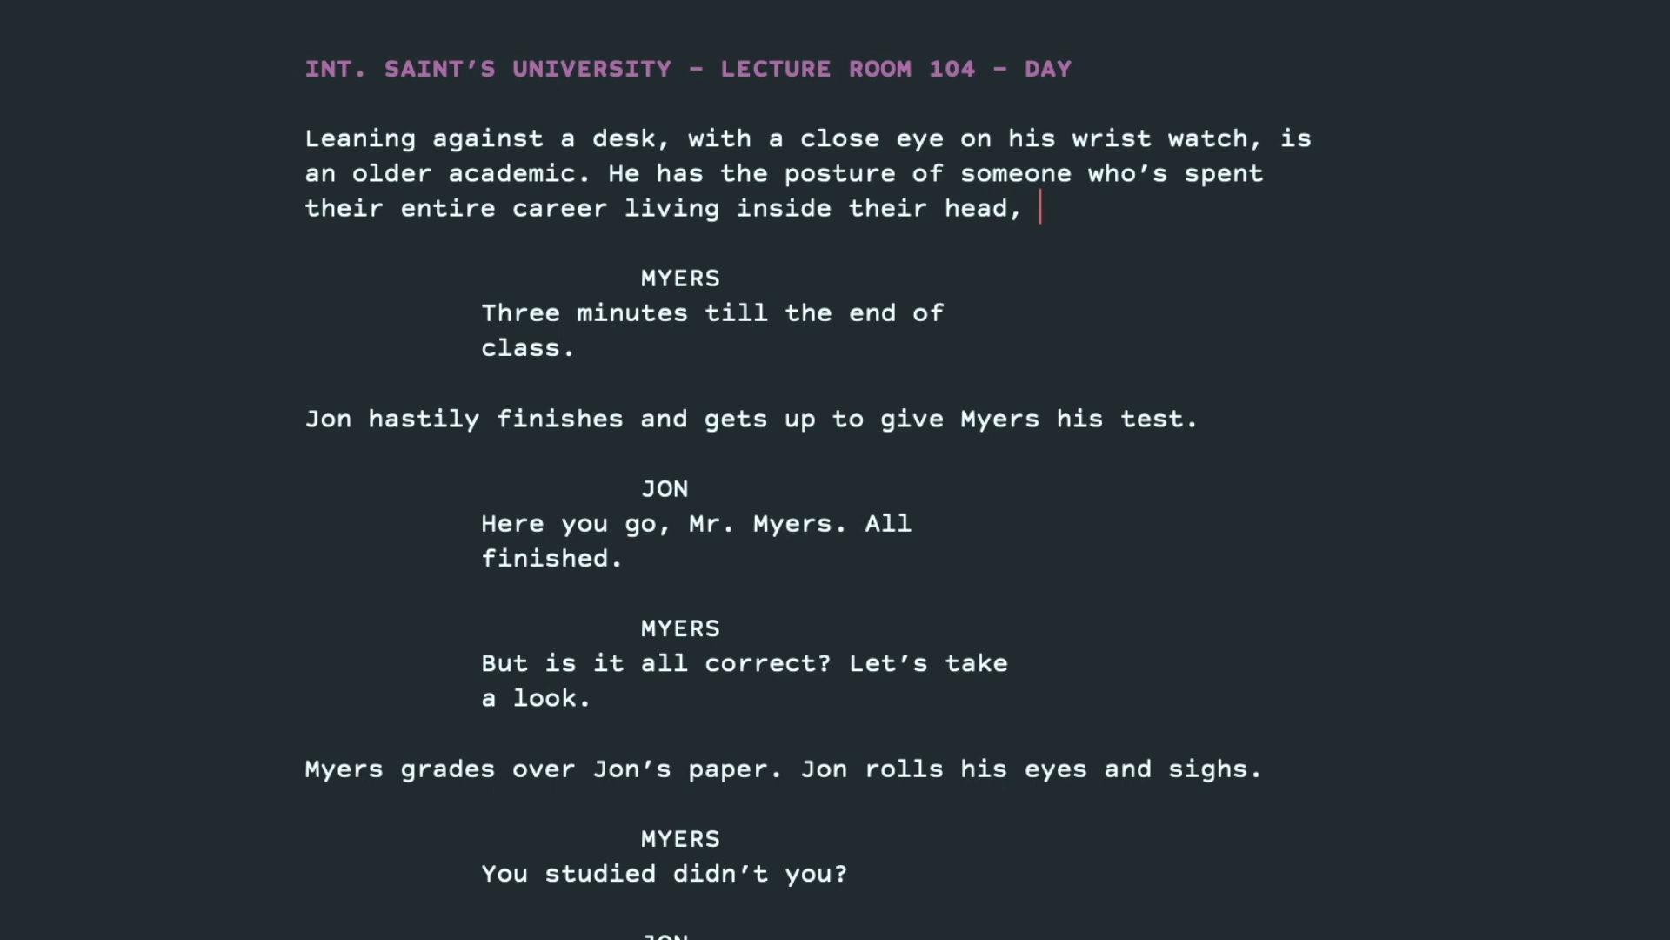
{"action": "type", "text": "with a"}
{"action": "key", "text": "BackSpace"}
{"action": "type", "text": "a bad haircut"}
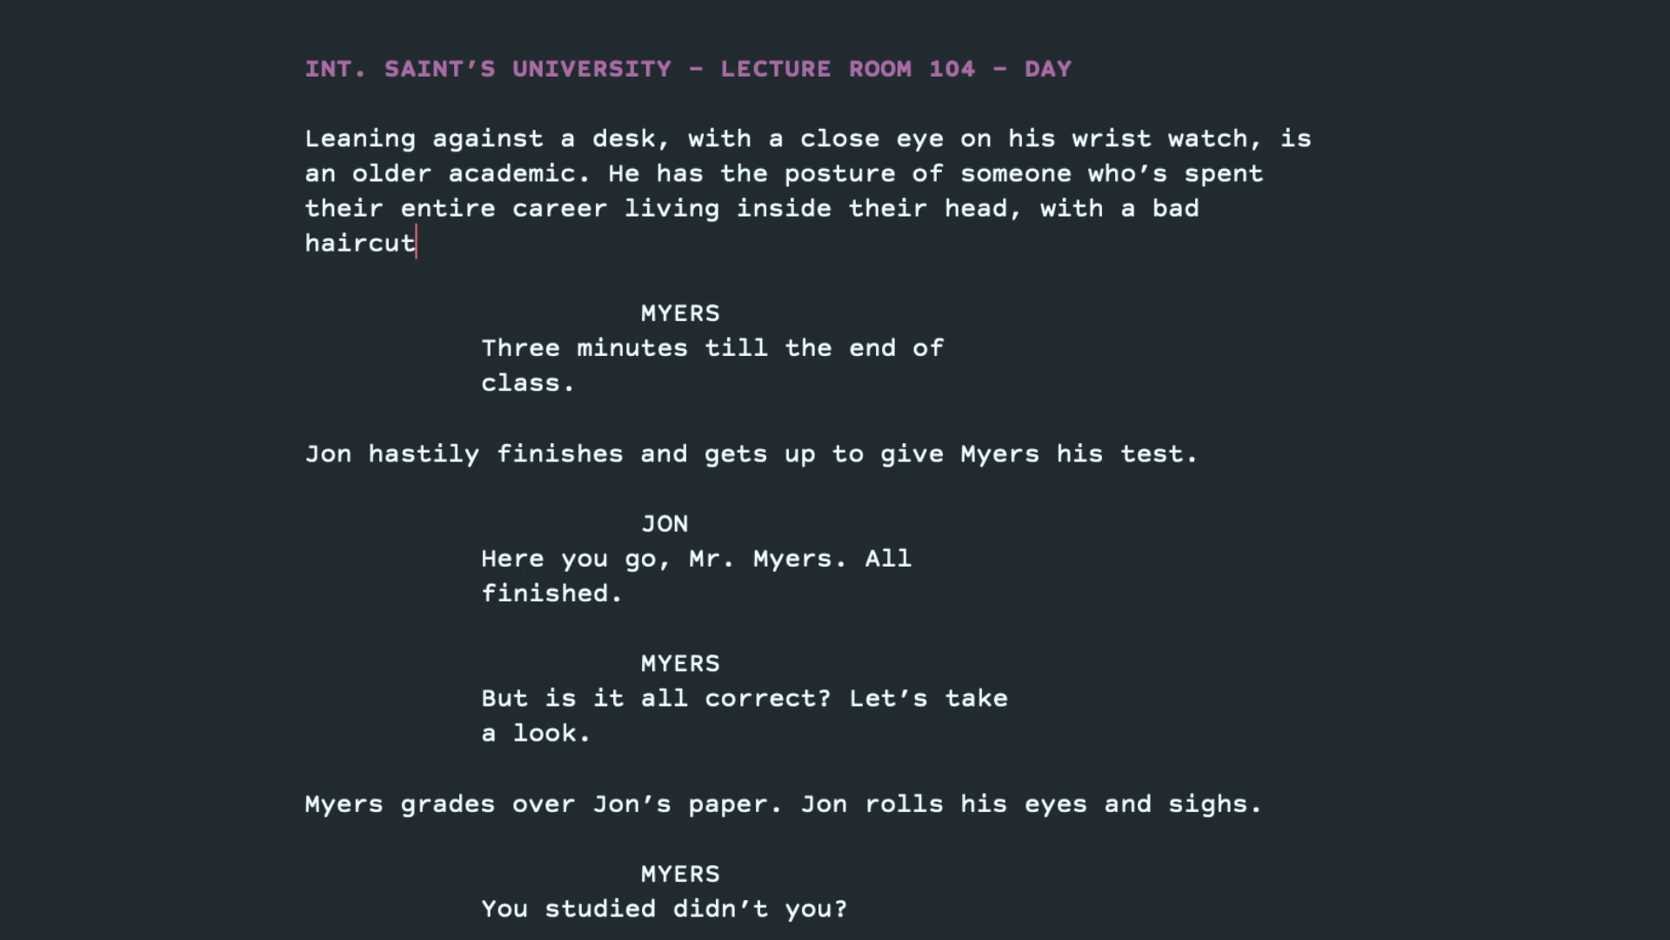
{"action": "type", "text": " and a moth-ea"}
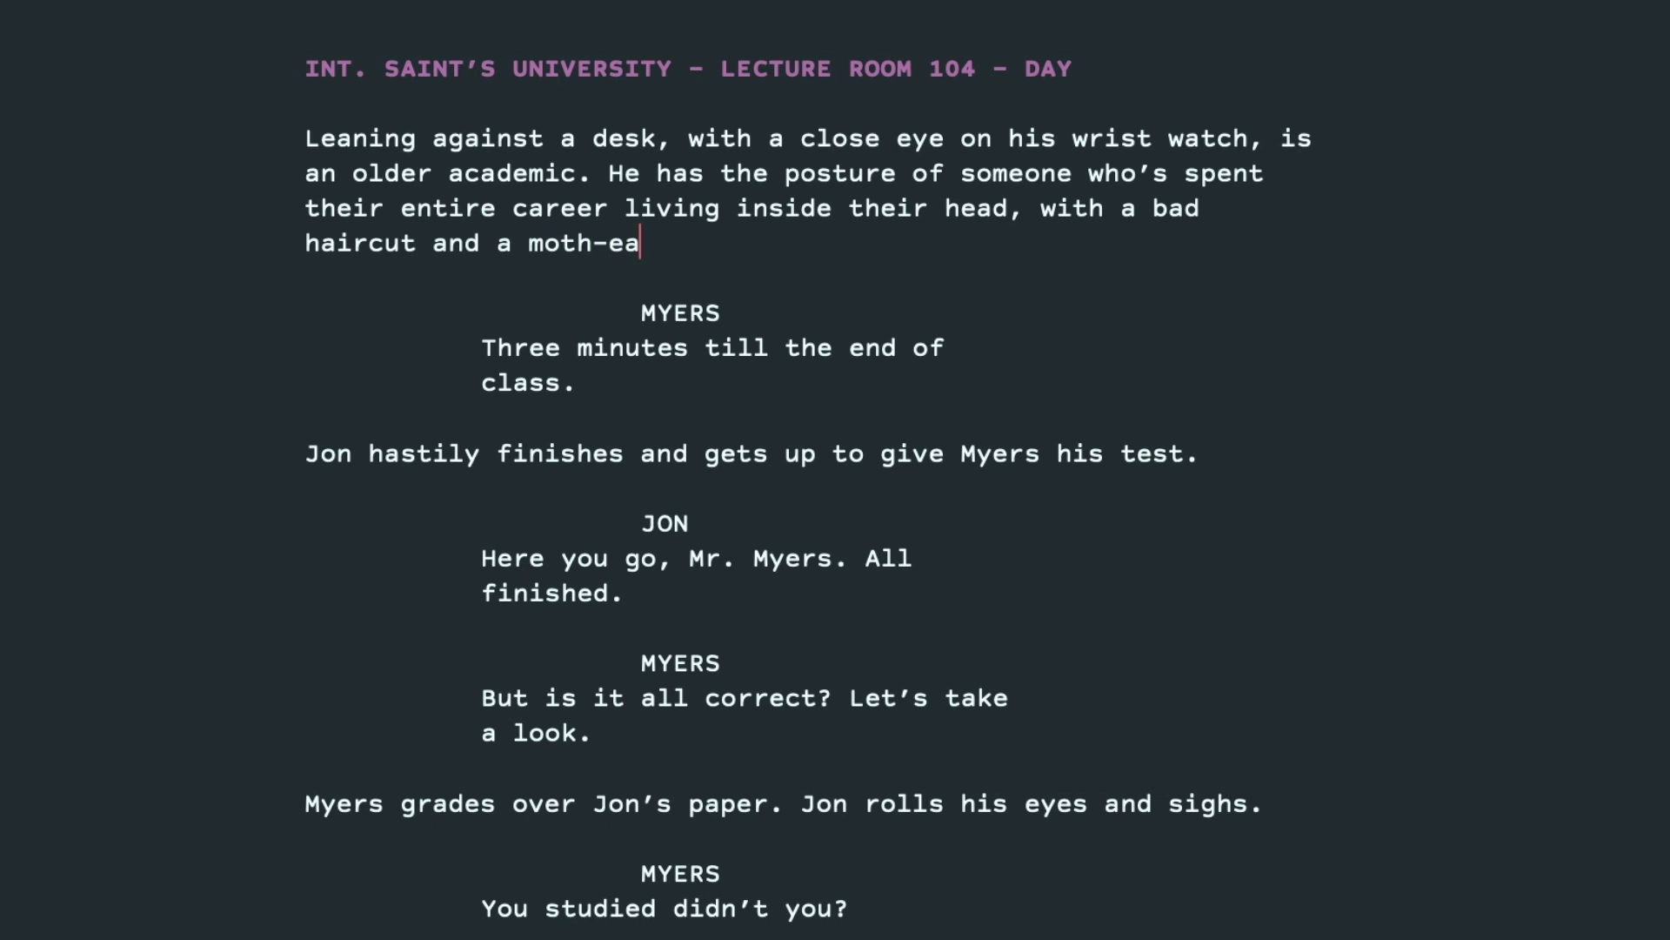
{"action": "type", "text": "ten sweater "}
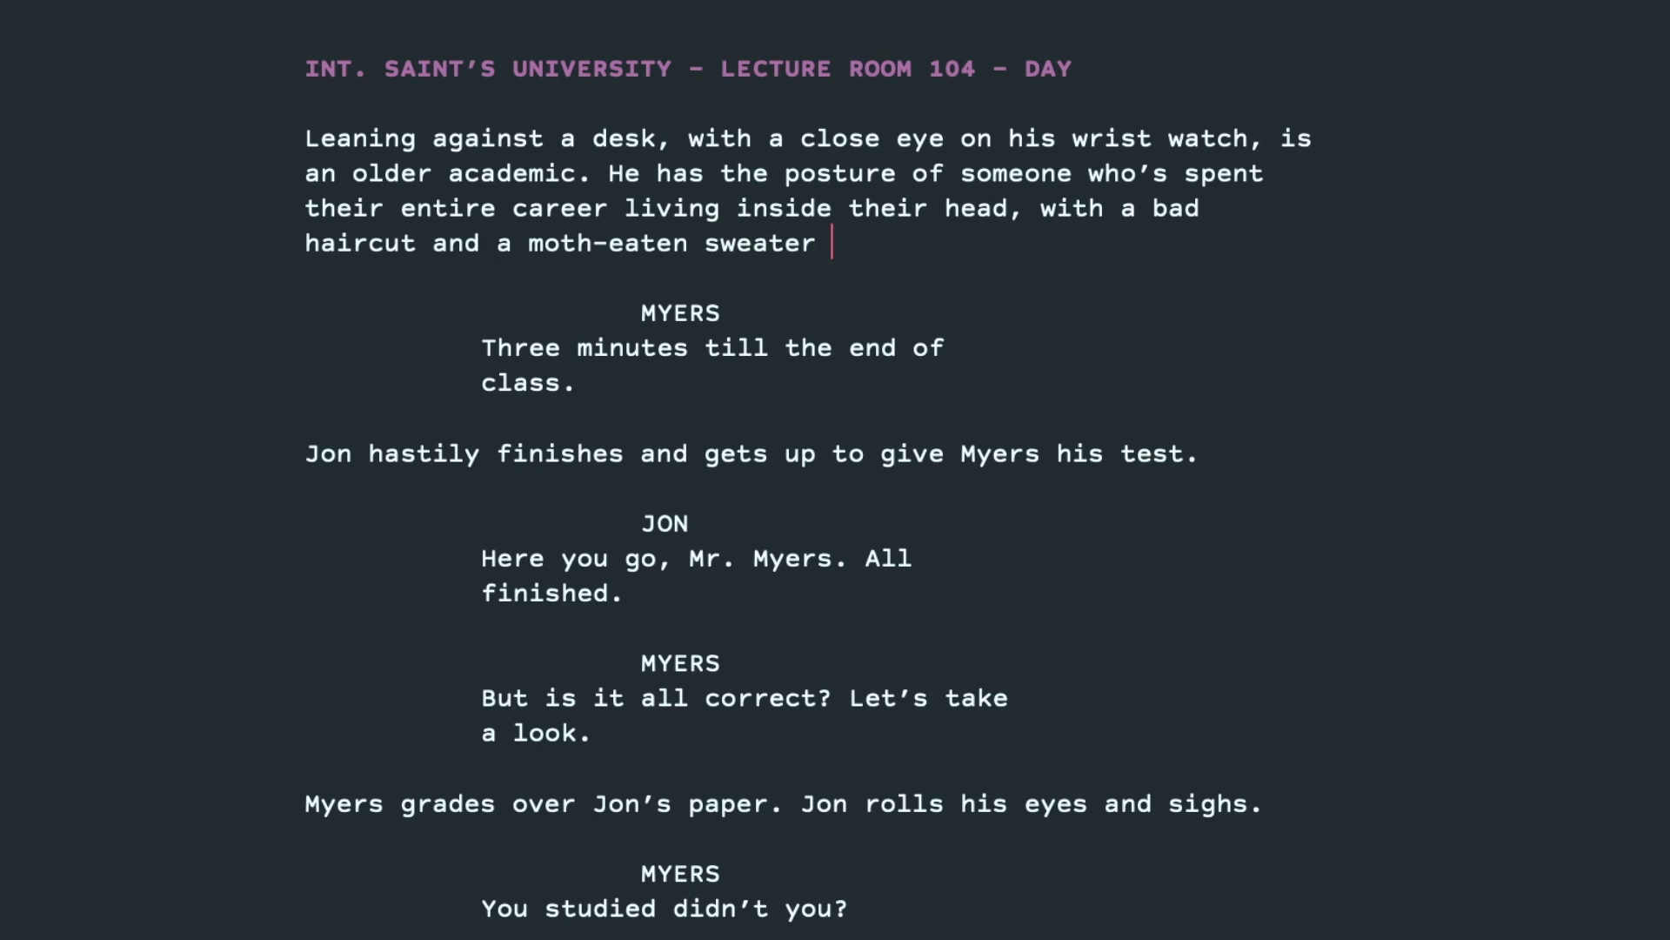
{"action": "type", "text": "to boot"}
Add 'This is PROFESSOR MYERS, late 60s.' and a paragraph on the lecture hall packed with students mid-exam
{"action": "type", "text": "."}
{"action": "key", "text": "Return"}
{"action": "key", "text": "Return"}
{"action": "type", "text": "This "}
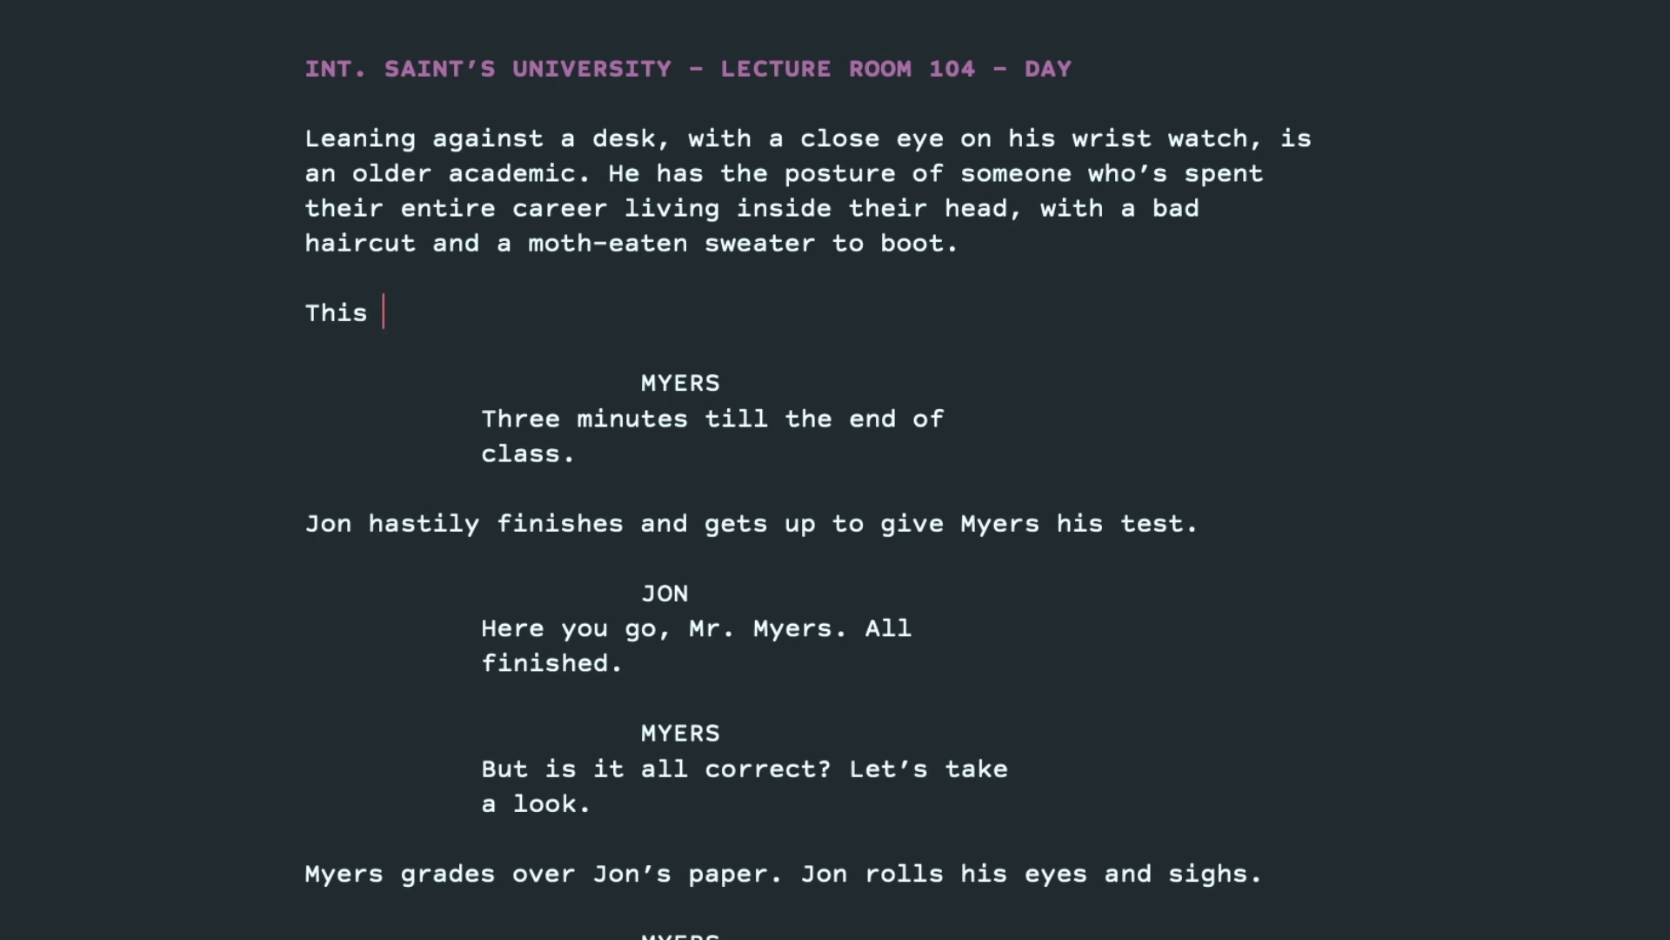
{"action": "type", "text": "is PROFESSOR "}
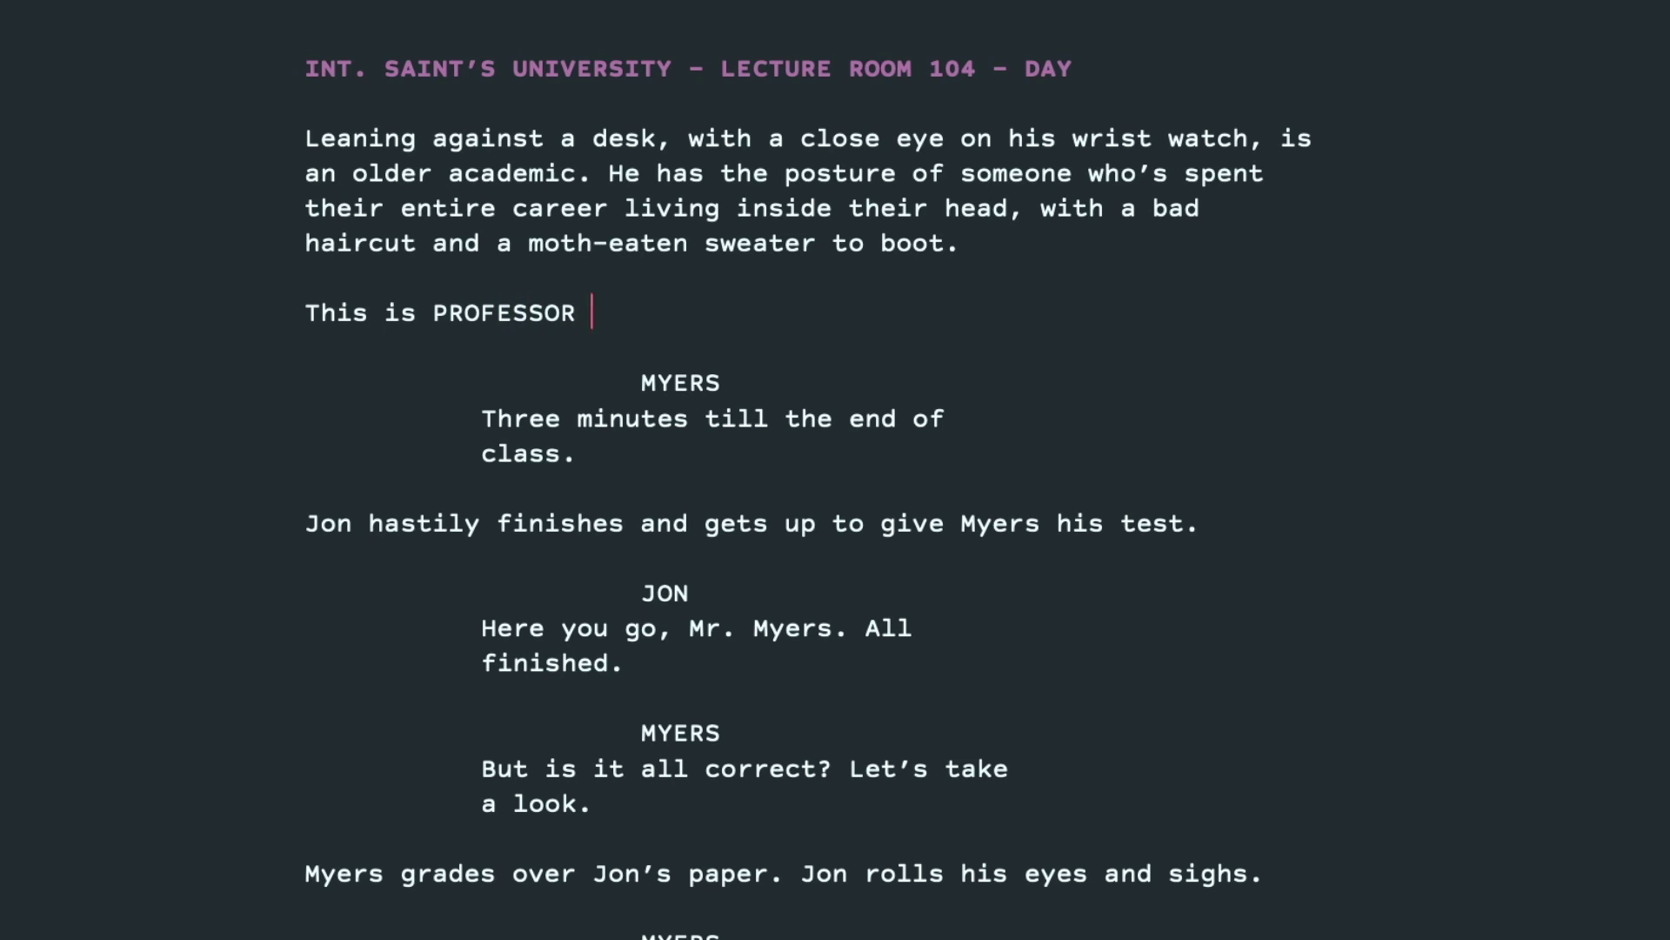
{"action": "type", "text": "MYERS, late 60s."}
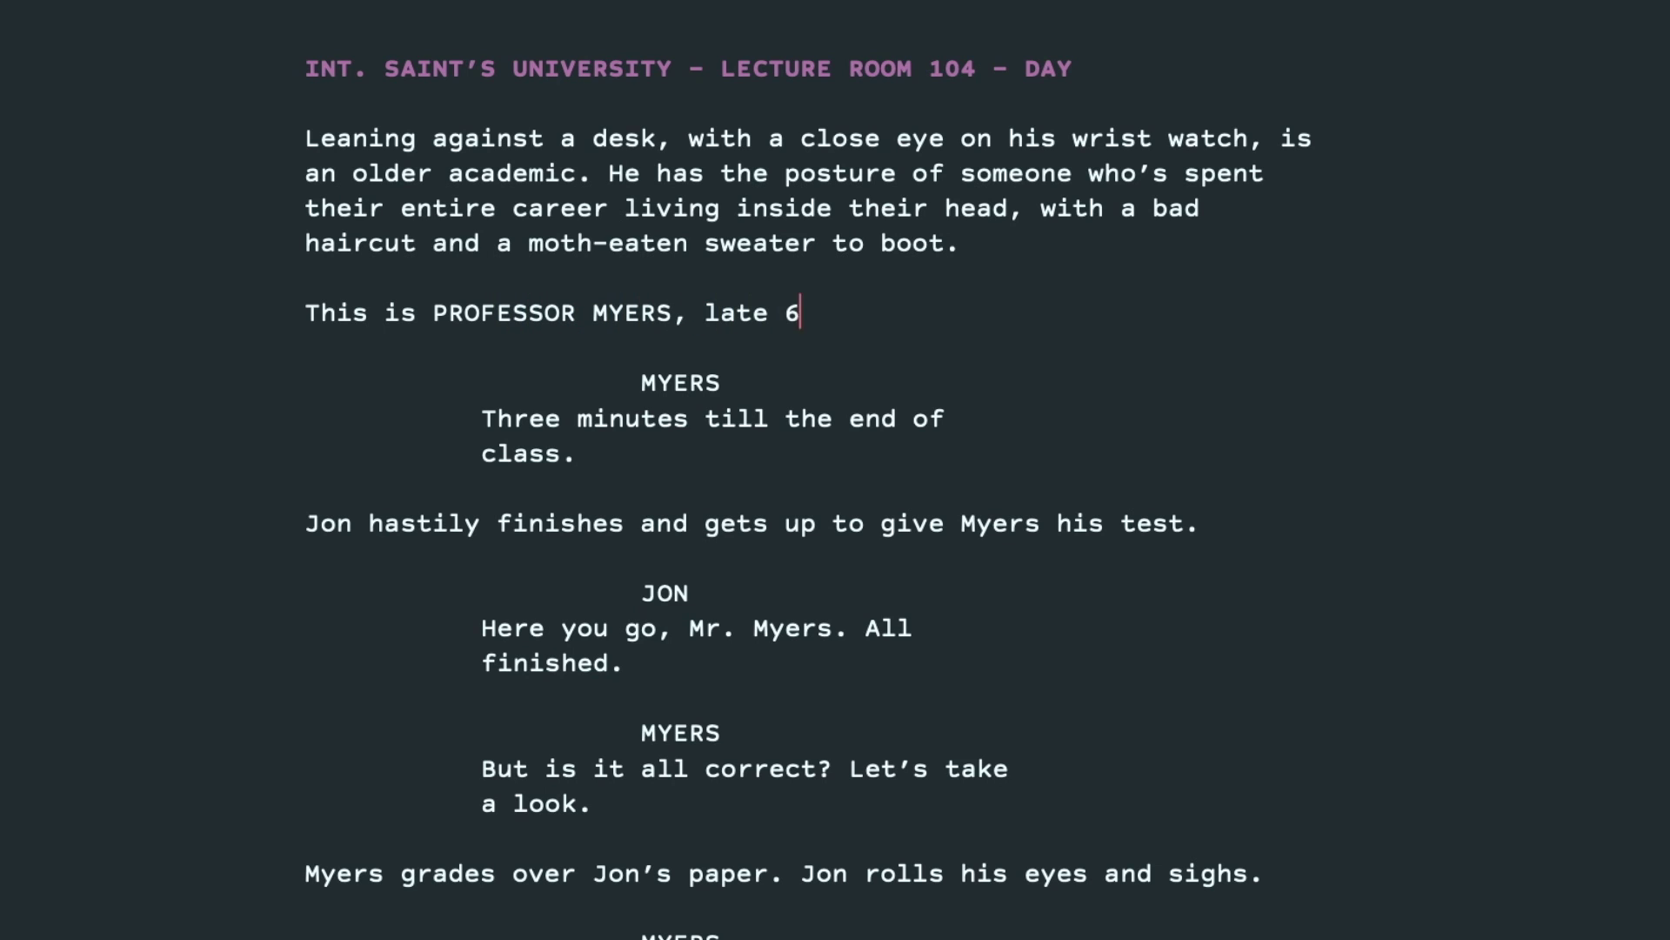
{"action": "key", "text": "Return"}
{"action": "key", "text": "Return"}
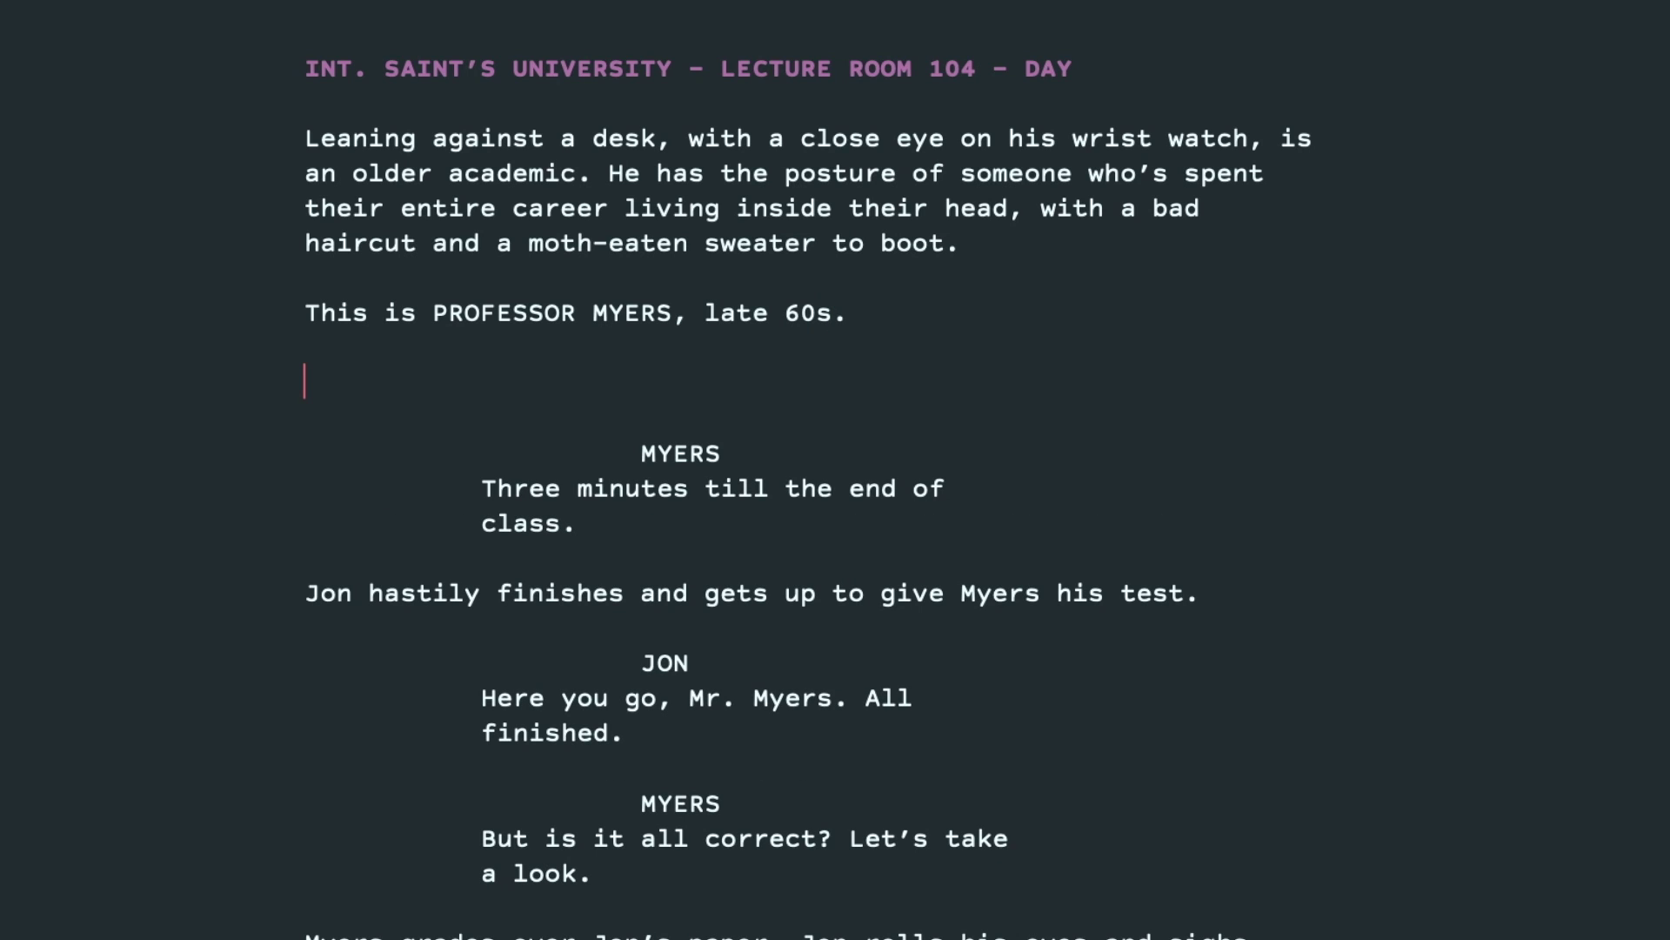
{"action": "type", "text": "Beof"}
{"action": "key", "text": "BackSpace"}
{"action": "key", "text": "BackSpace"}
{"action": "type", "text": "fore him is a "}
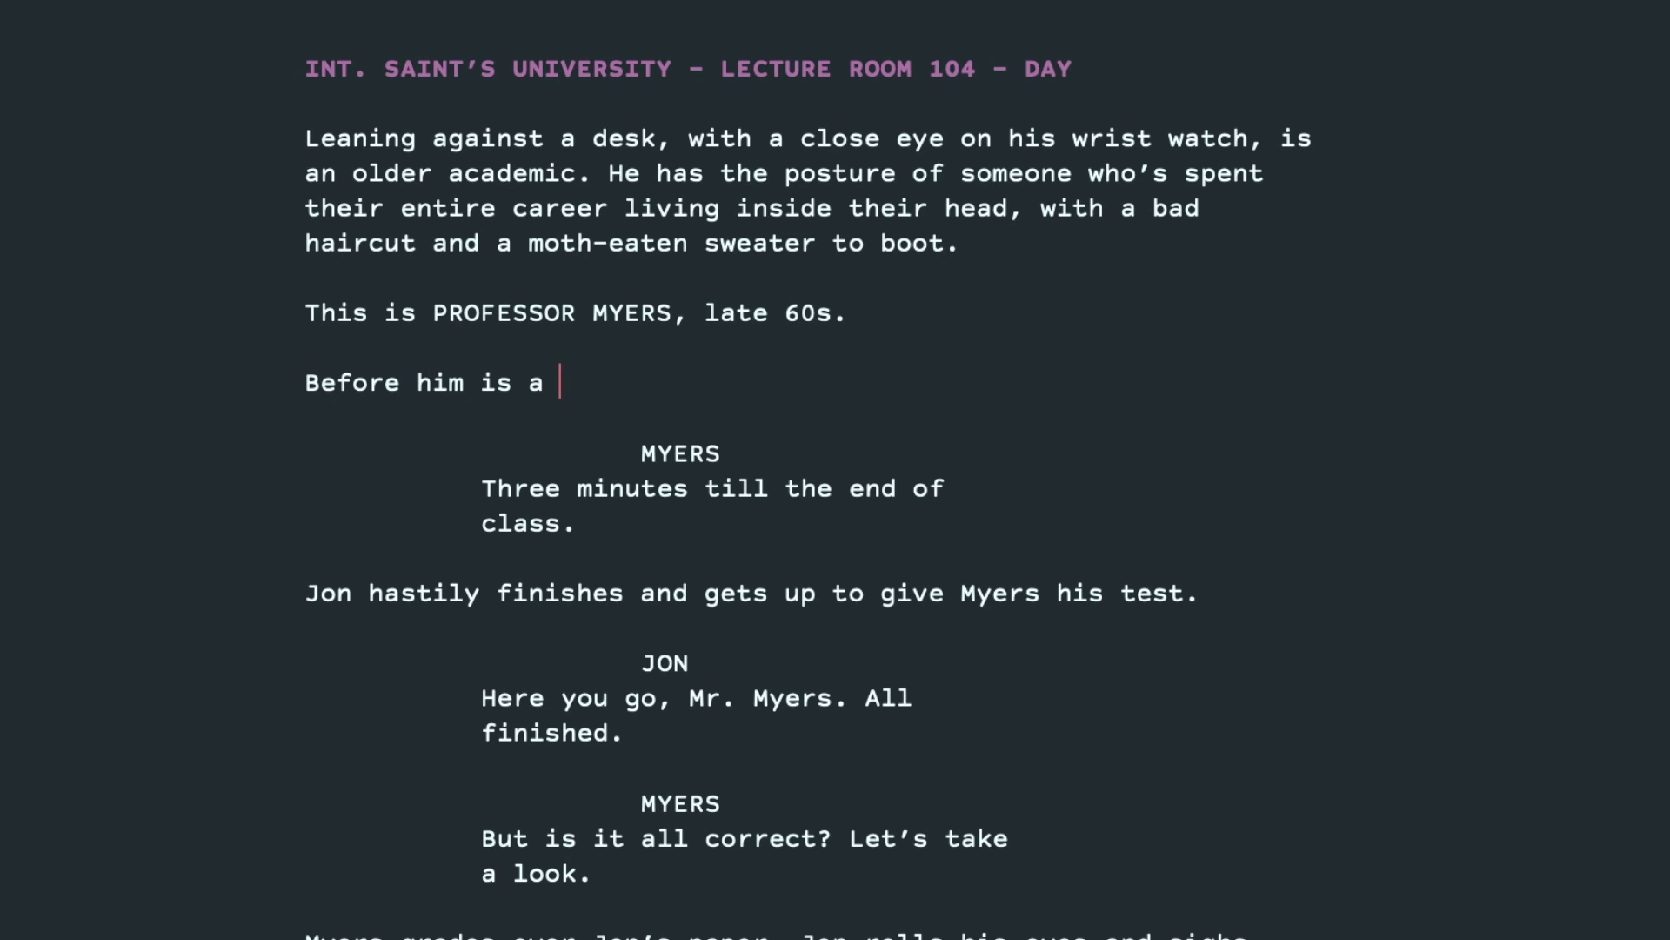
{"action": "type", "text": "large lecture "}
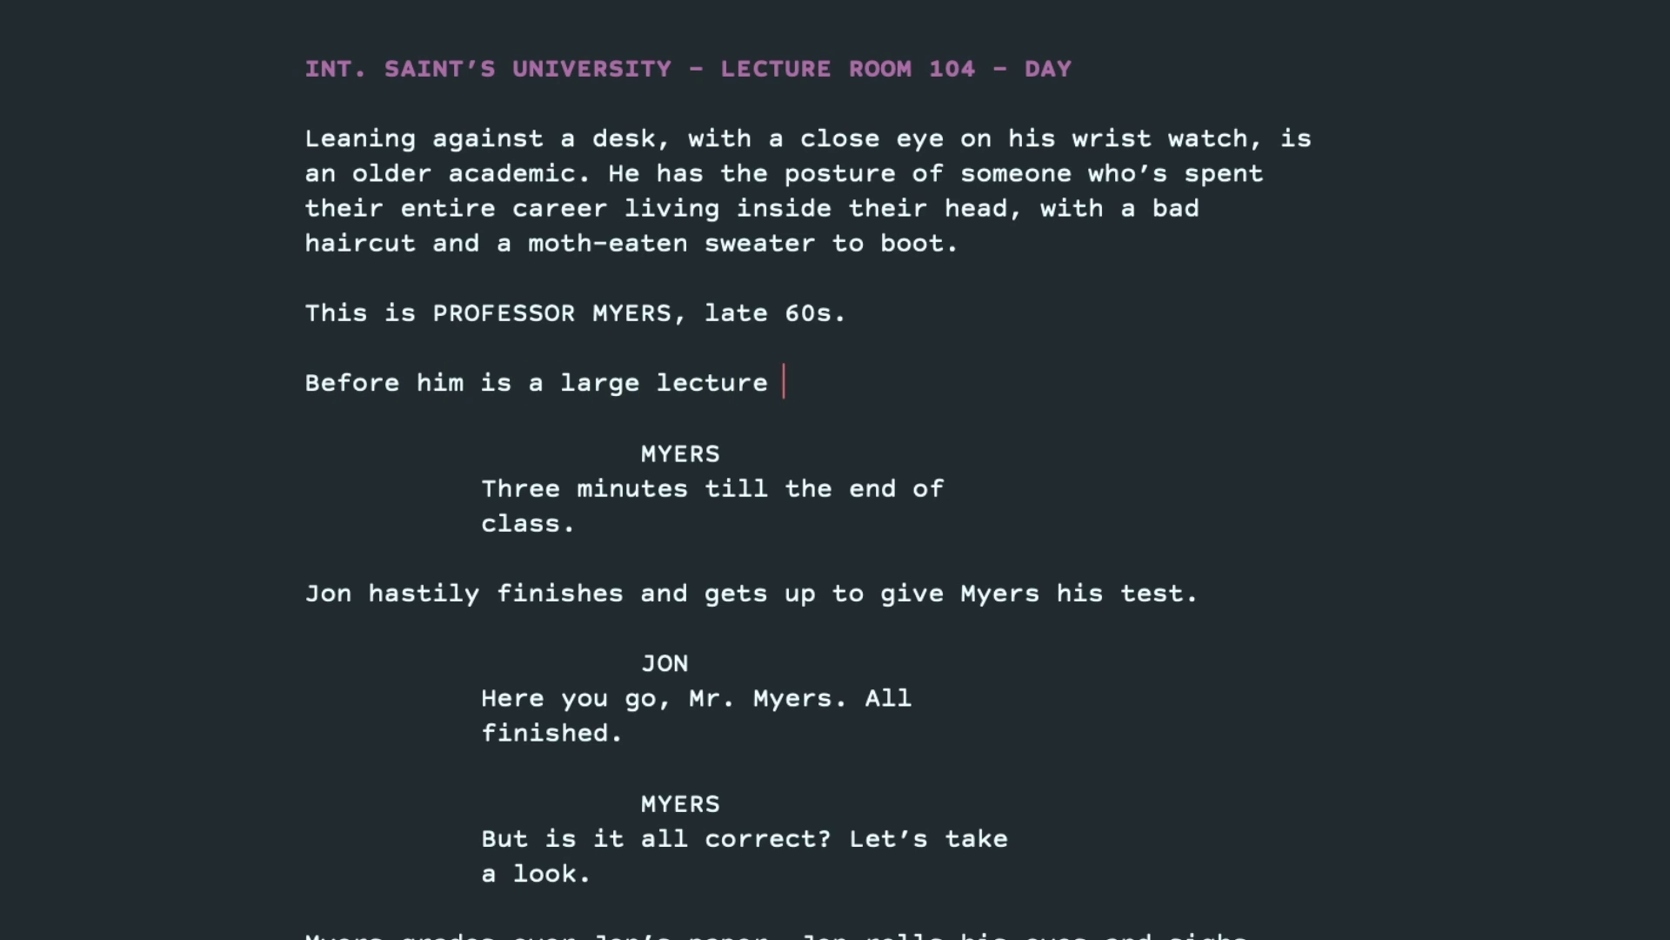
{"action": "type", "text": "hall packed wit"}
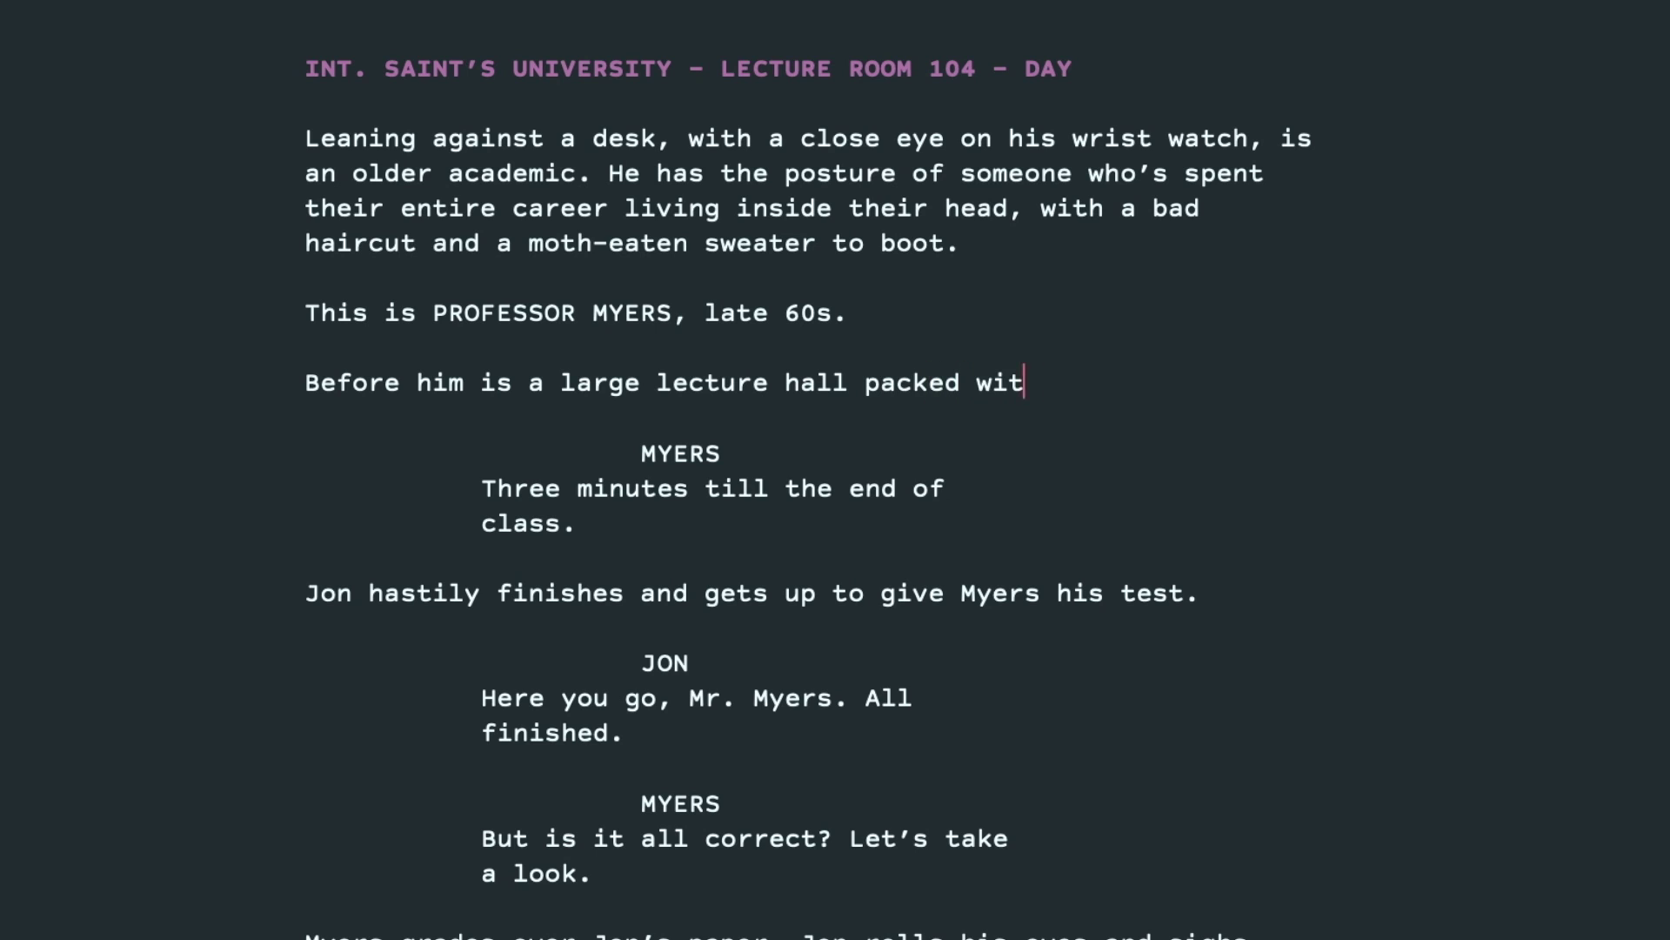
{"action": "type", "text": "h students"}
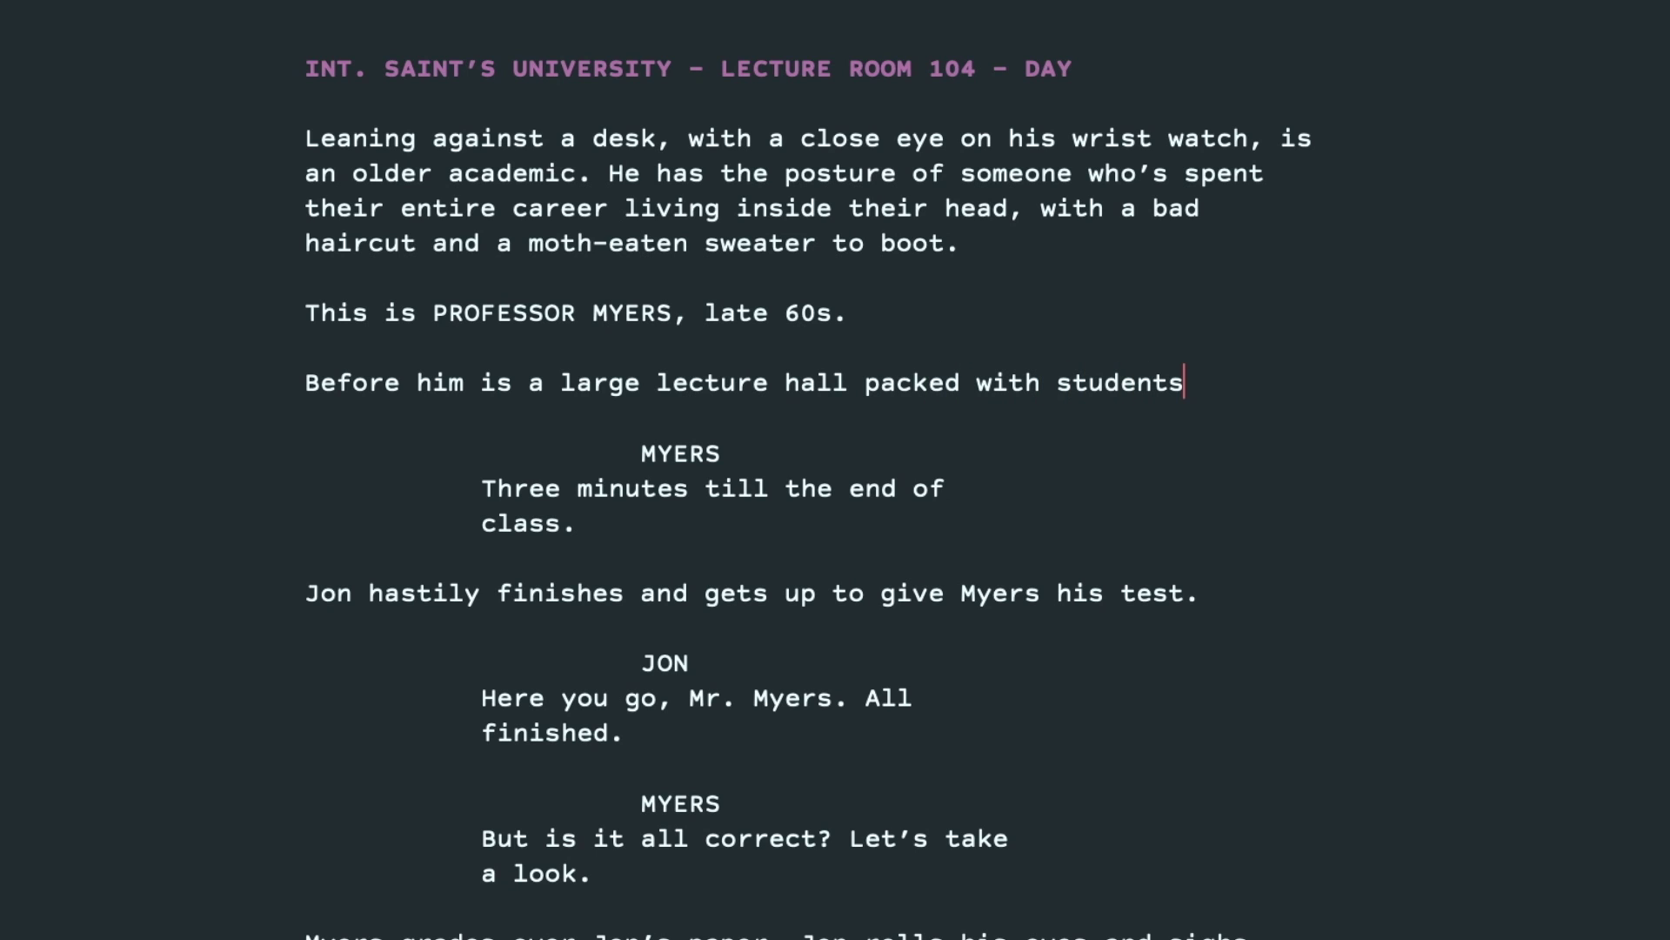
{"action": "type", "text": " in the midst of an"}
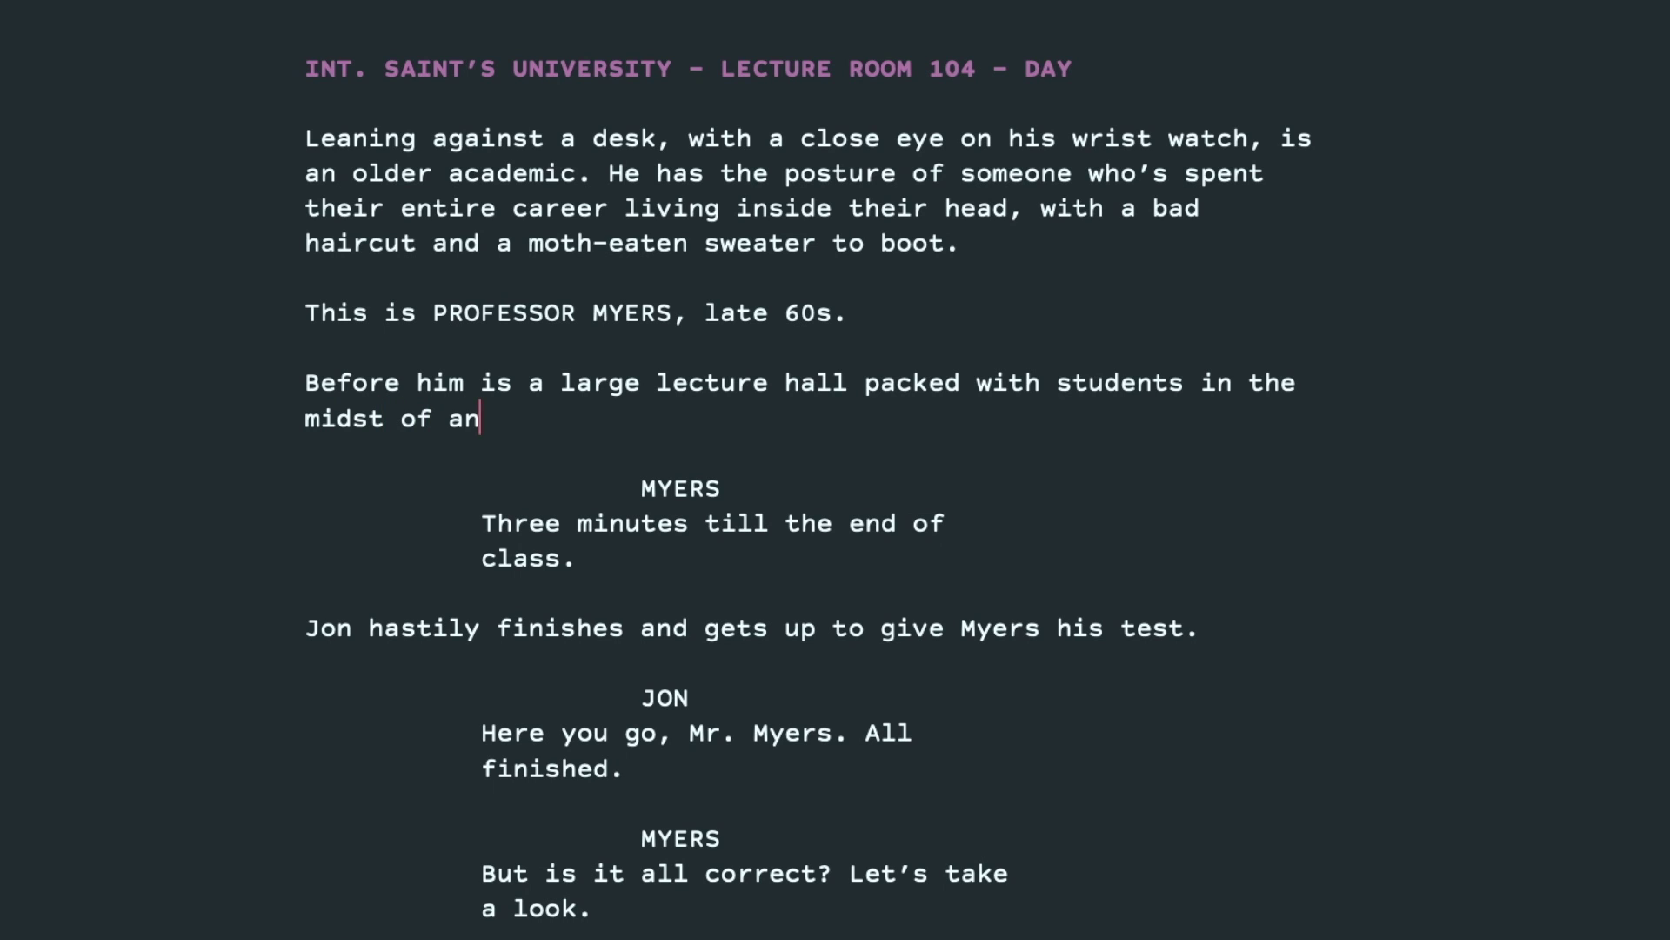
{"action": "type", "text": " exam. Head"}
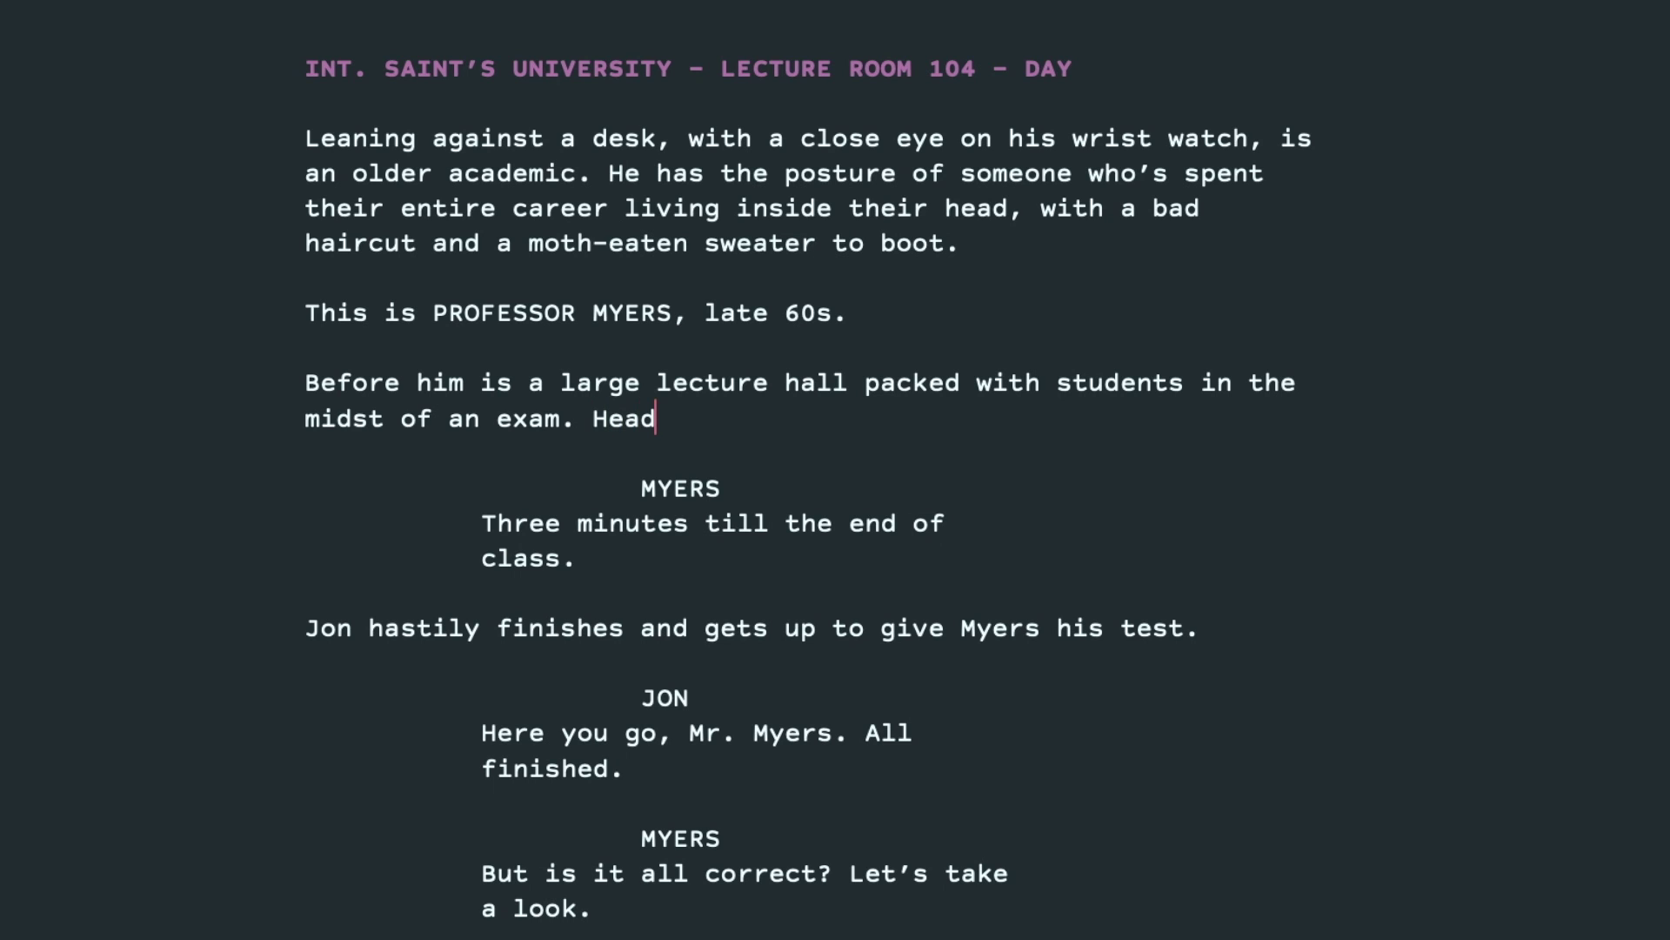
{"action": "type", "text": "s down, scr"}
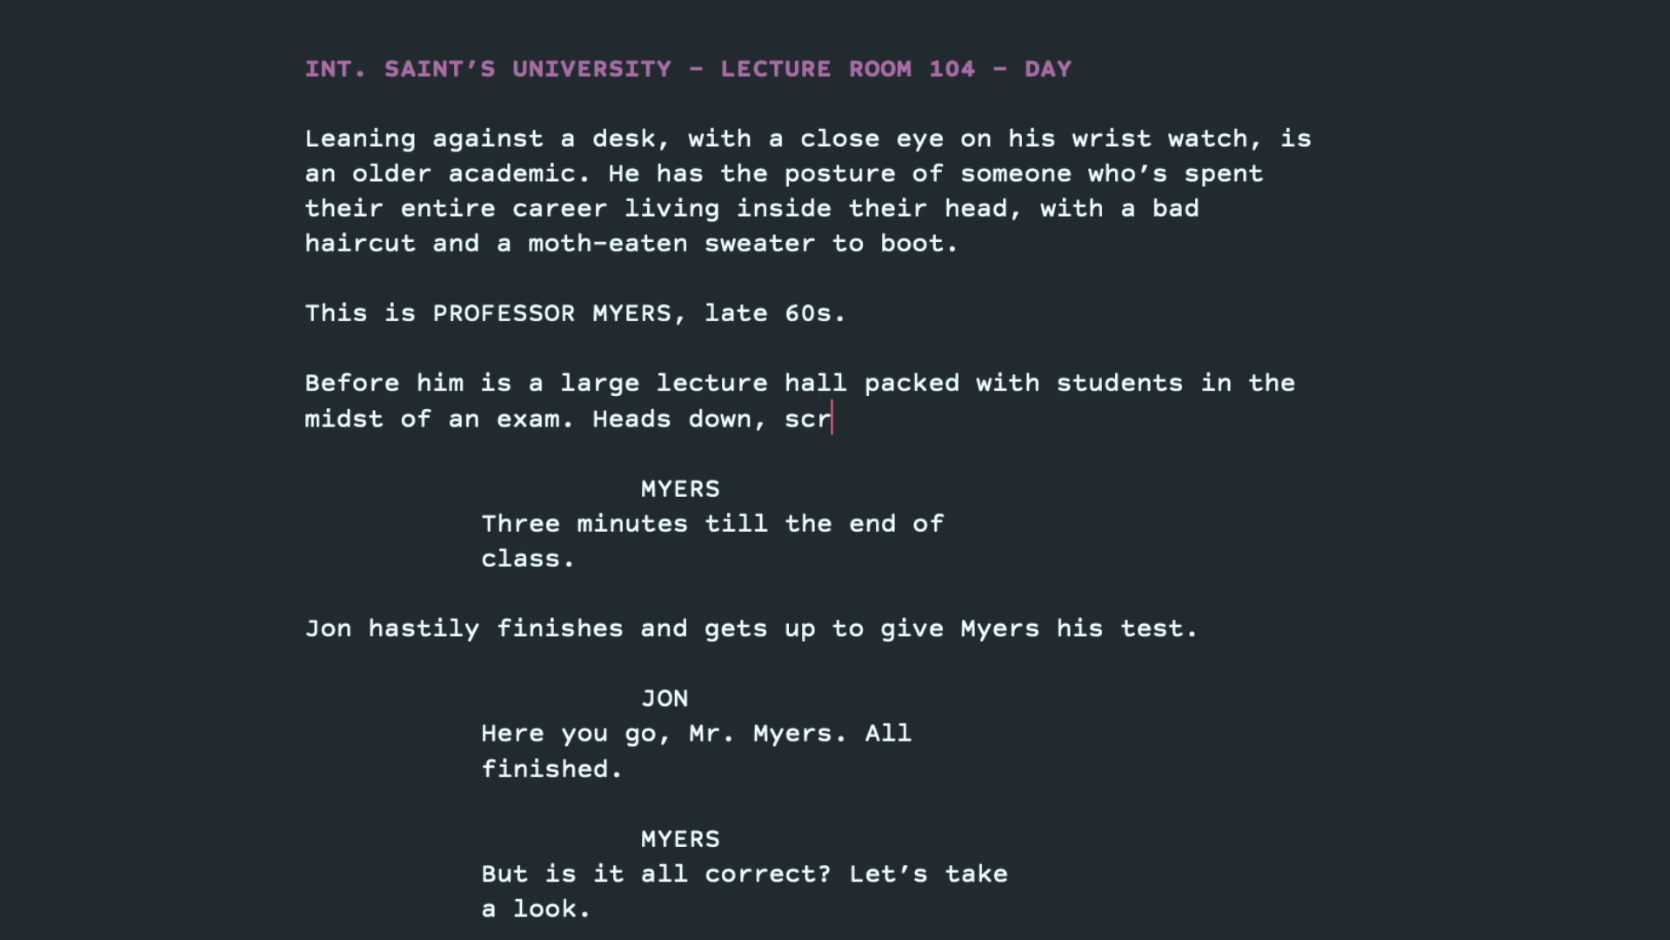
{"action": "type", "text": "ibbling, concentrated."}
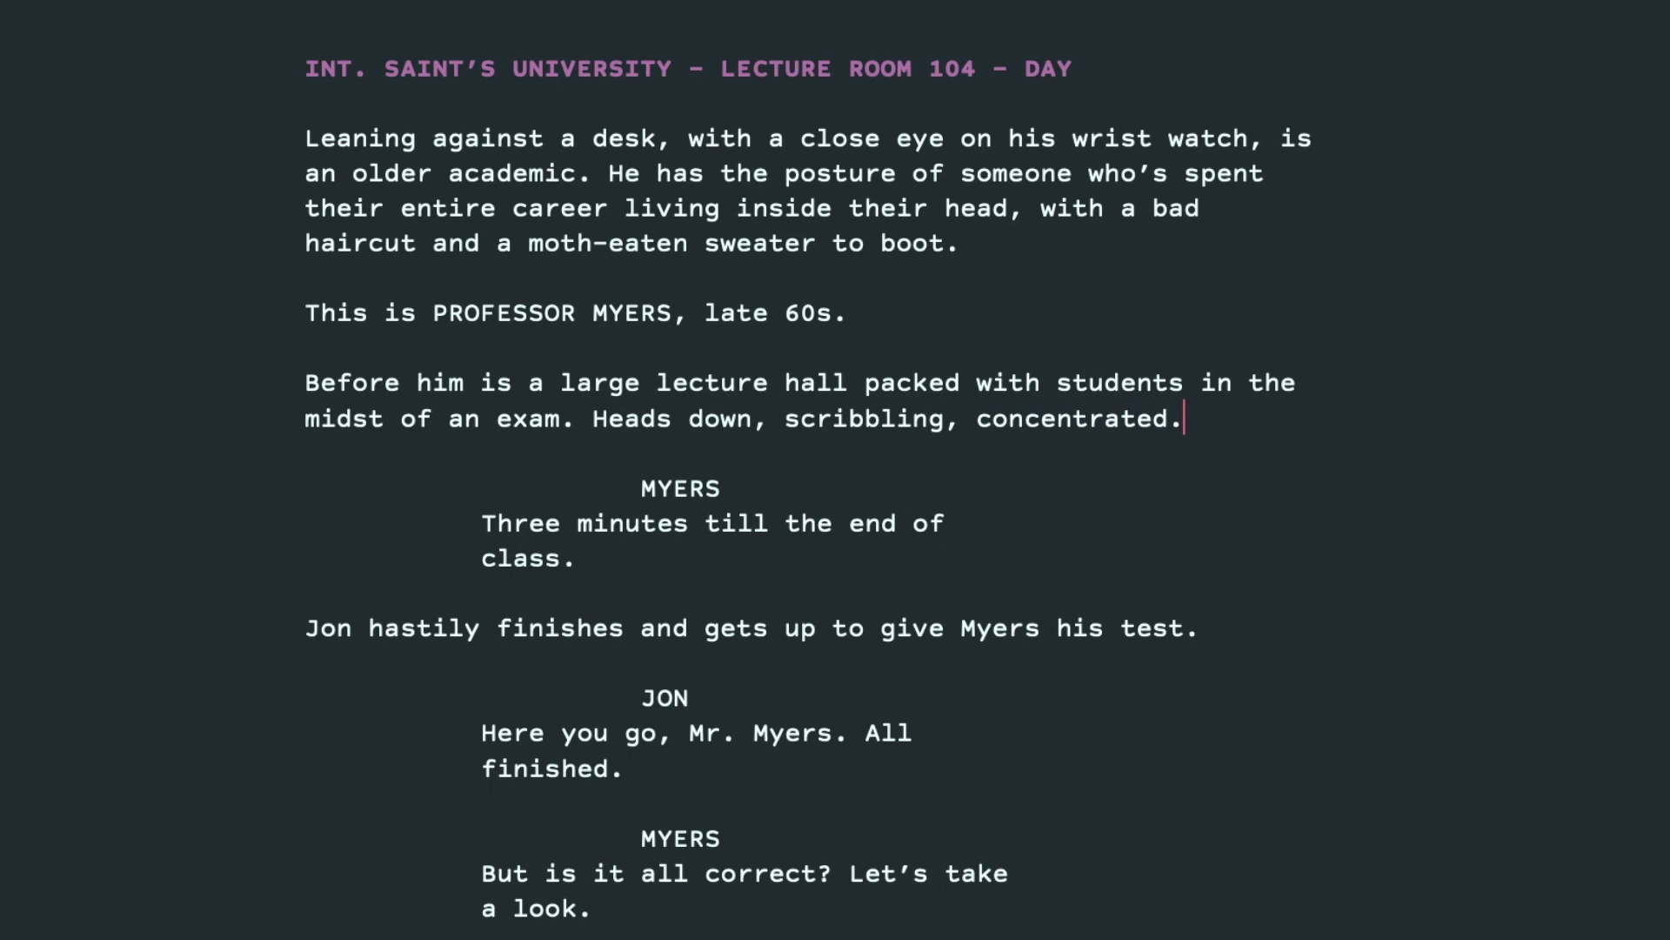
{"action": "key", "text": "Return"}
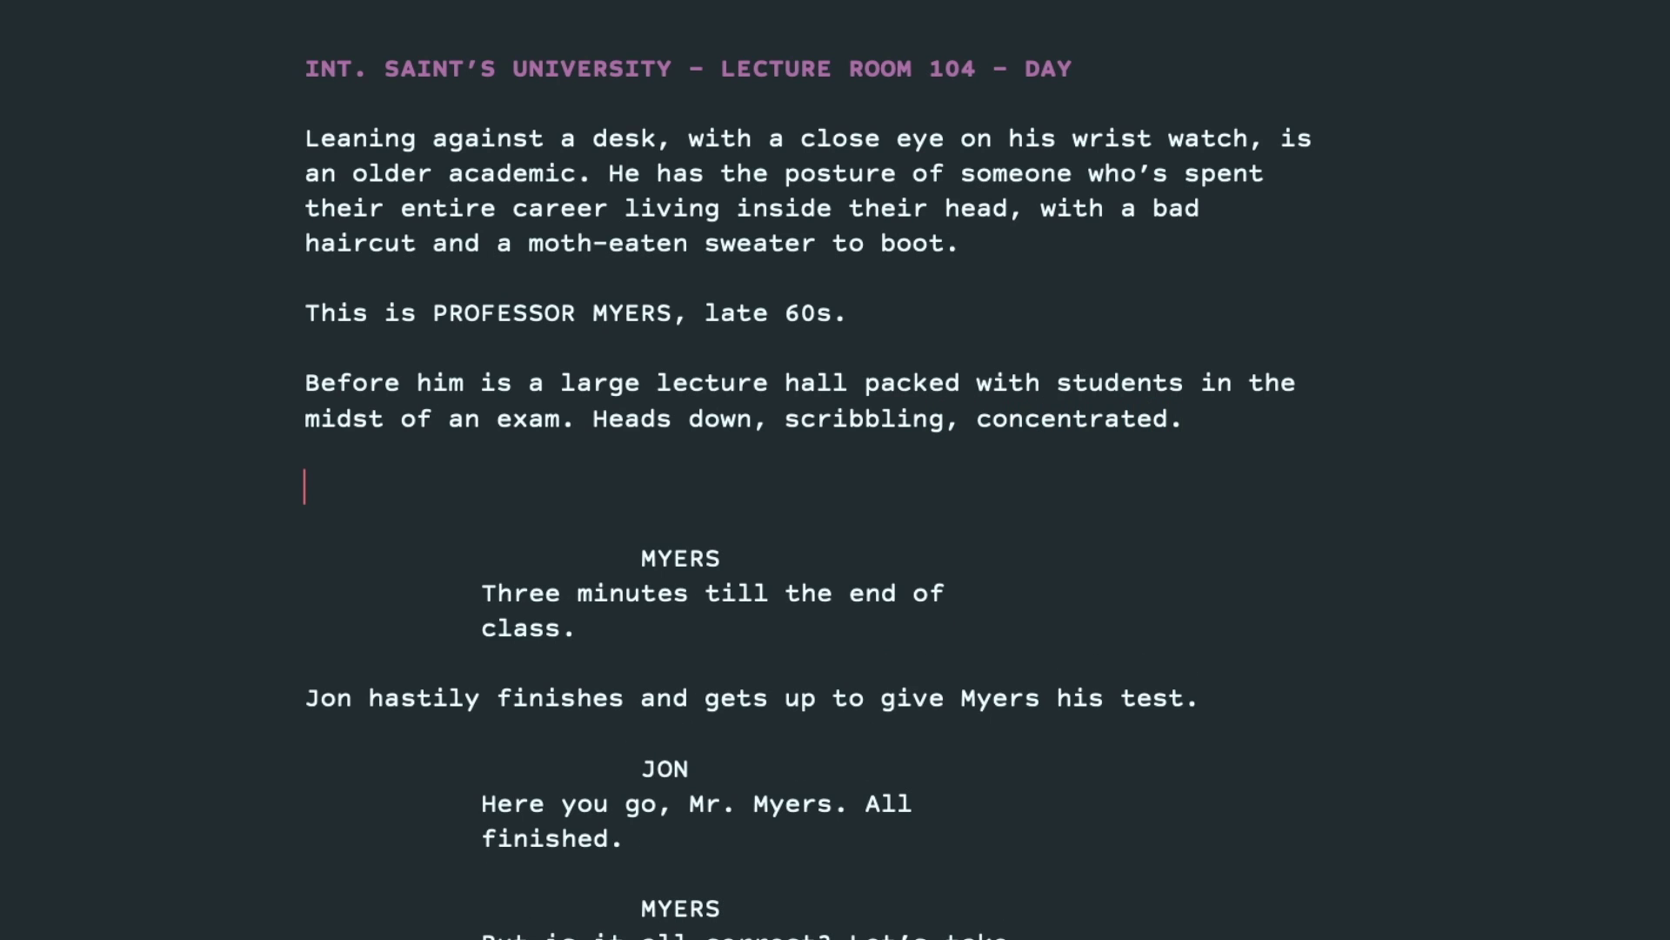
Write 'Myers scans the room. Notices a lone student, seated in the back, staring off into infinity, looking hopeless.'
{"action": "type", "text": "Myerts"}
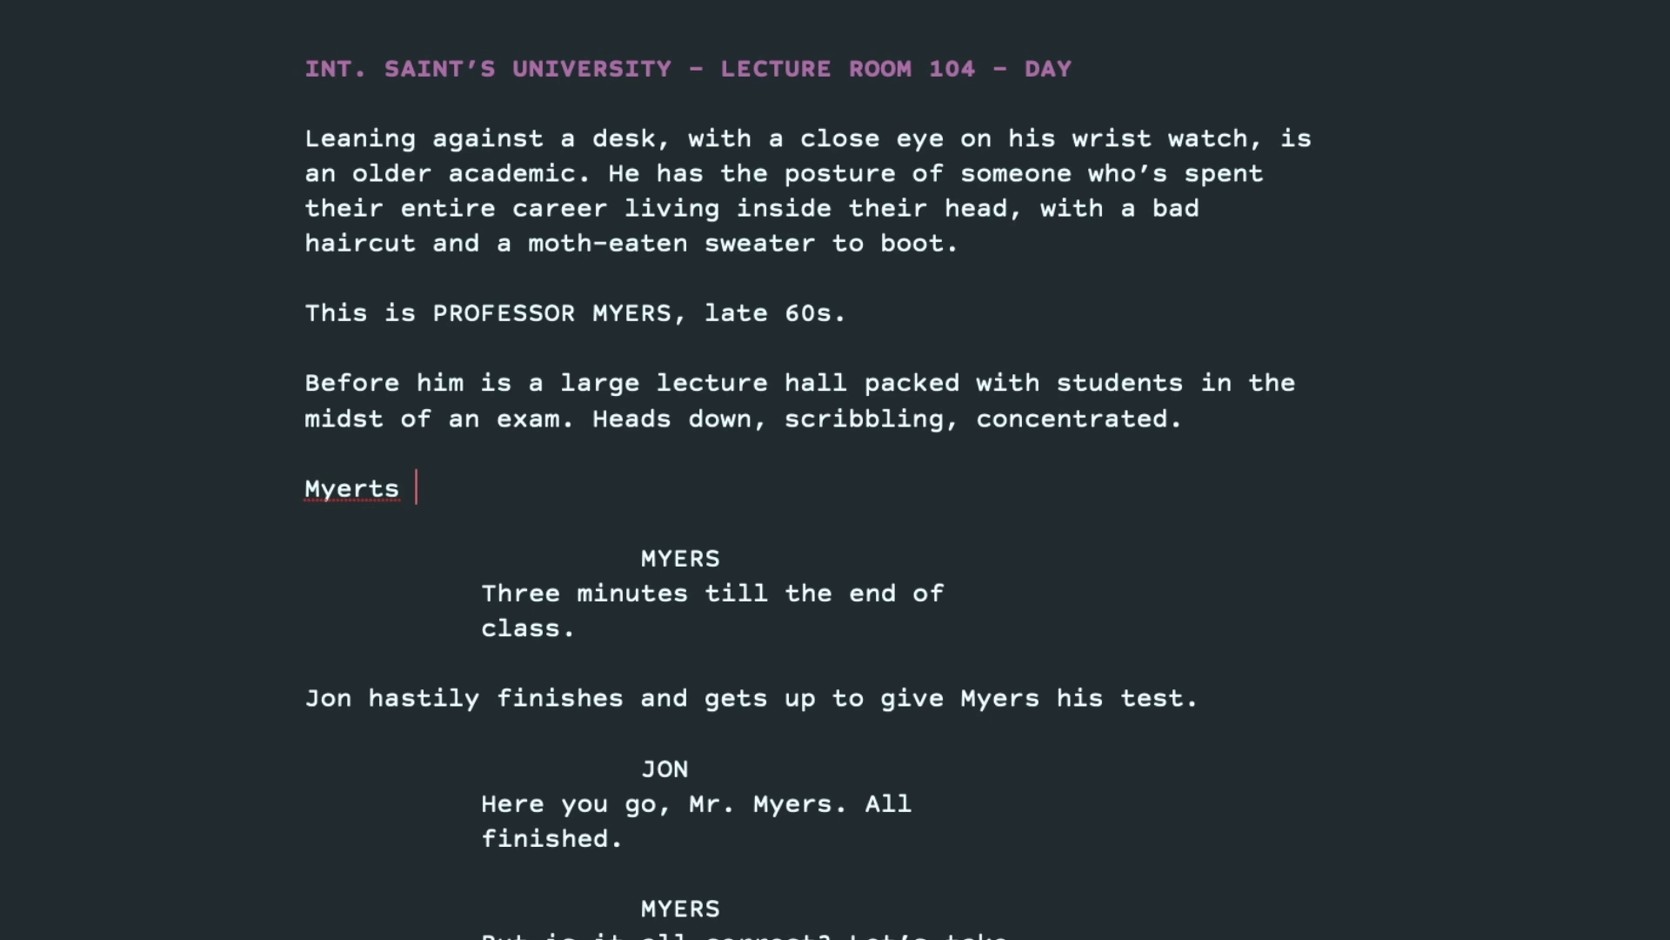
{"action": "key", "text": "BackSpace"}
{"action": "key", "text": "BackSpace"}
{"action": "key", "text": "BackSpace"}
{"action": "type", "text": "s scans the room"}
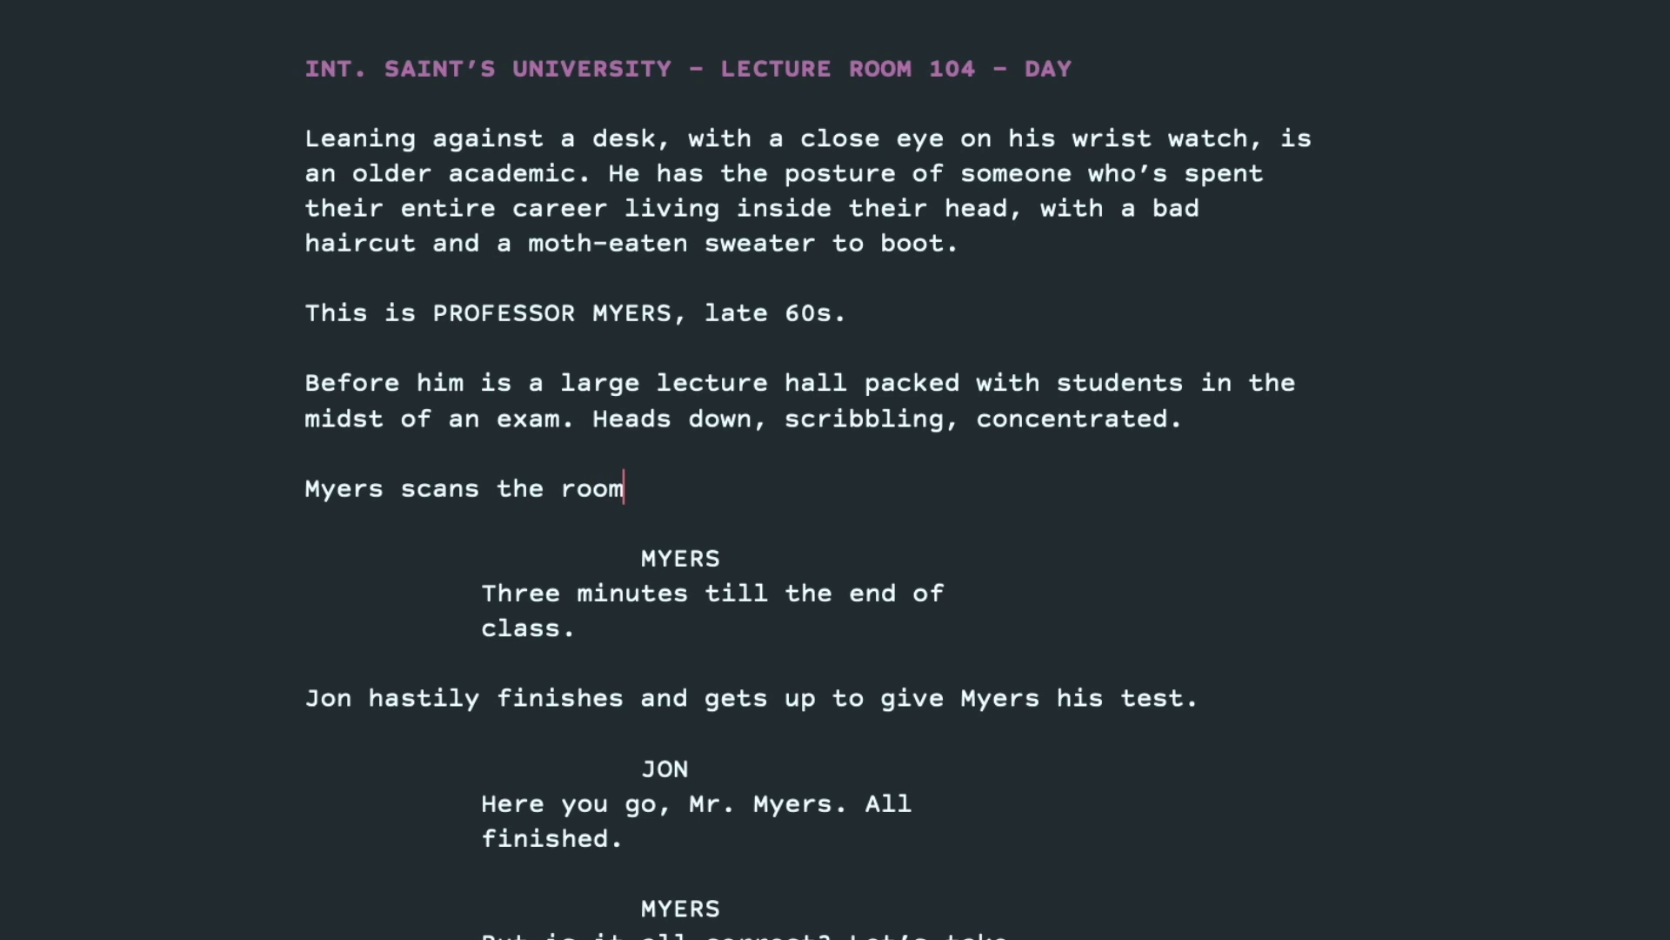
{"action": "type", "text": ". Notices a"}
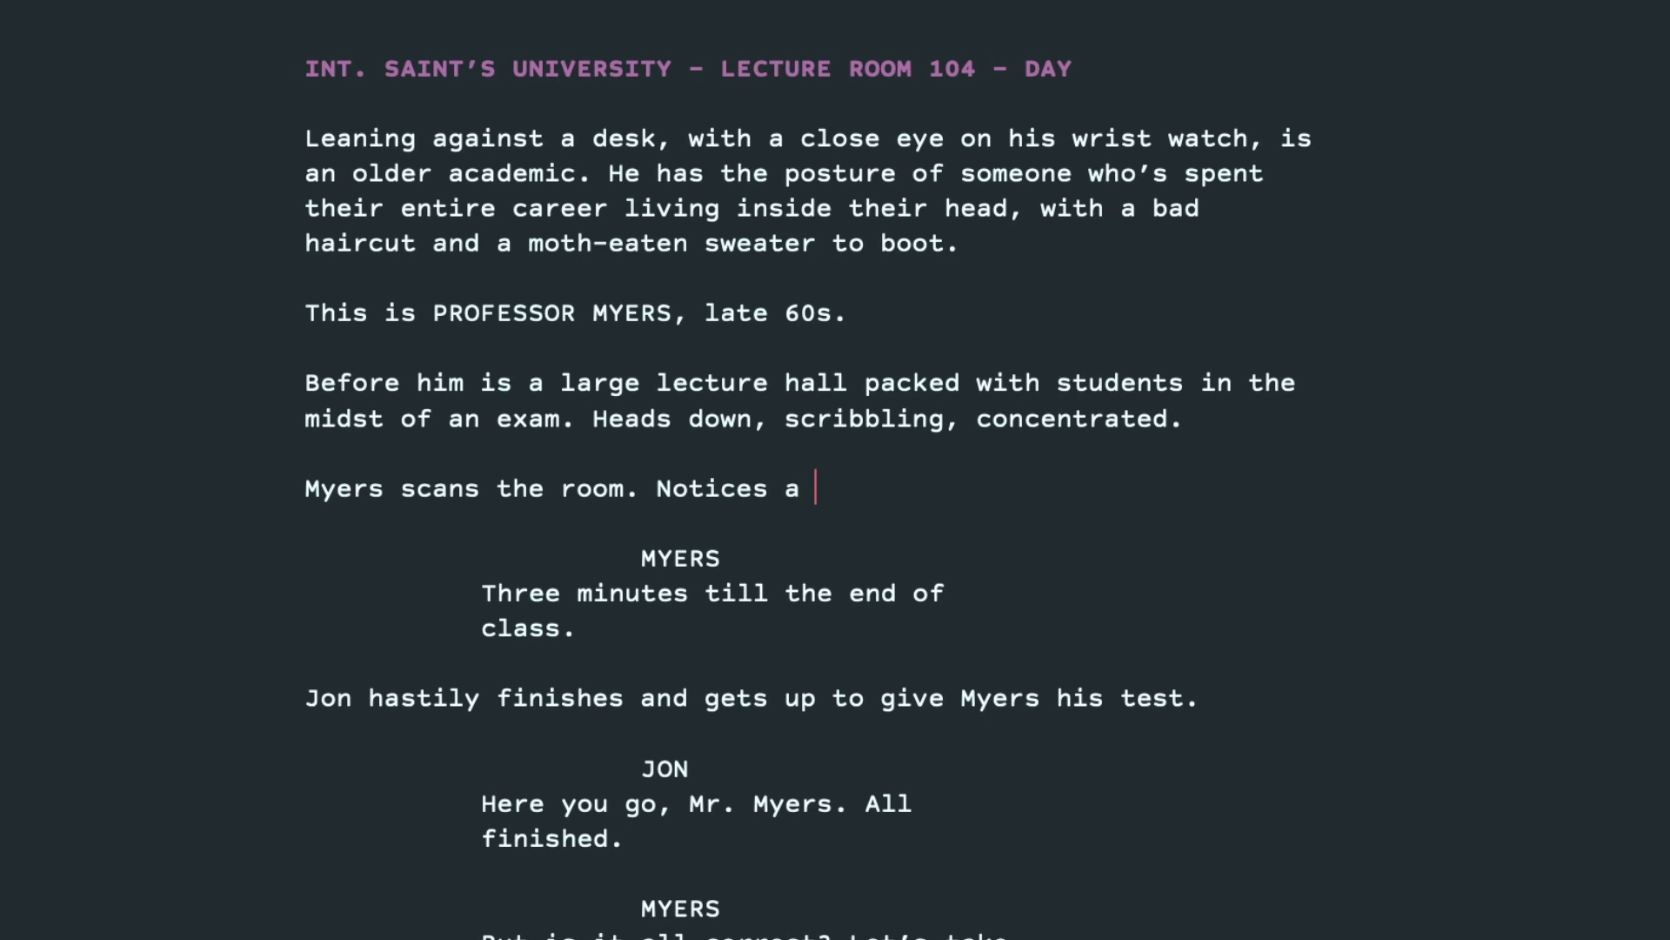
{"action": "type", "text": "lone student"}
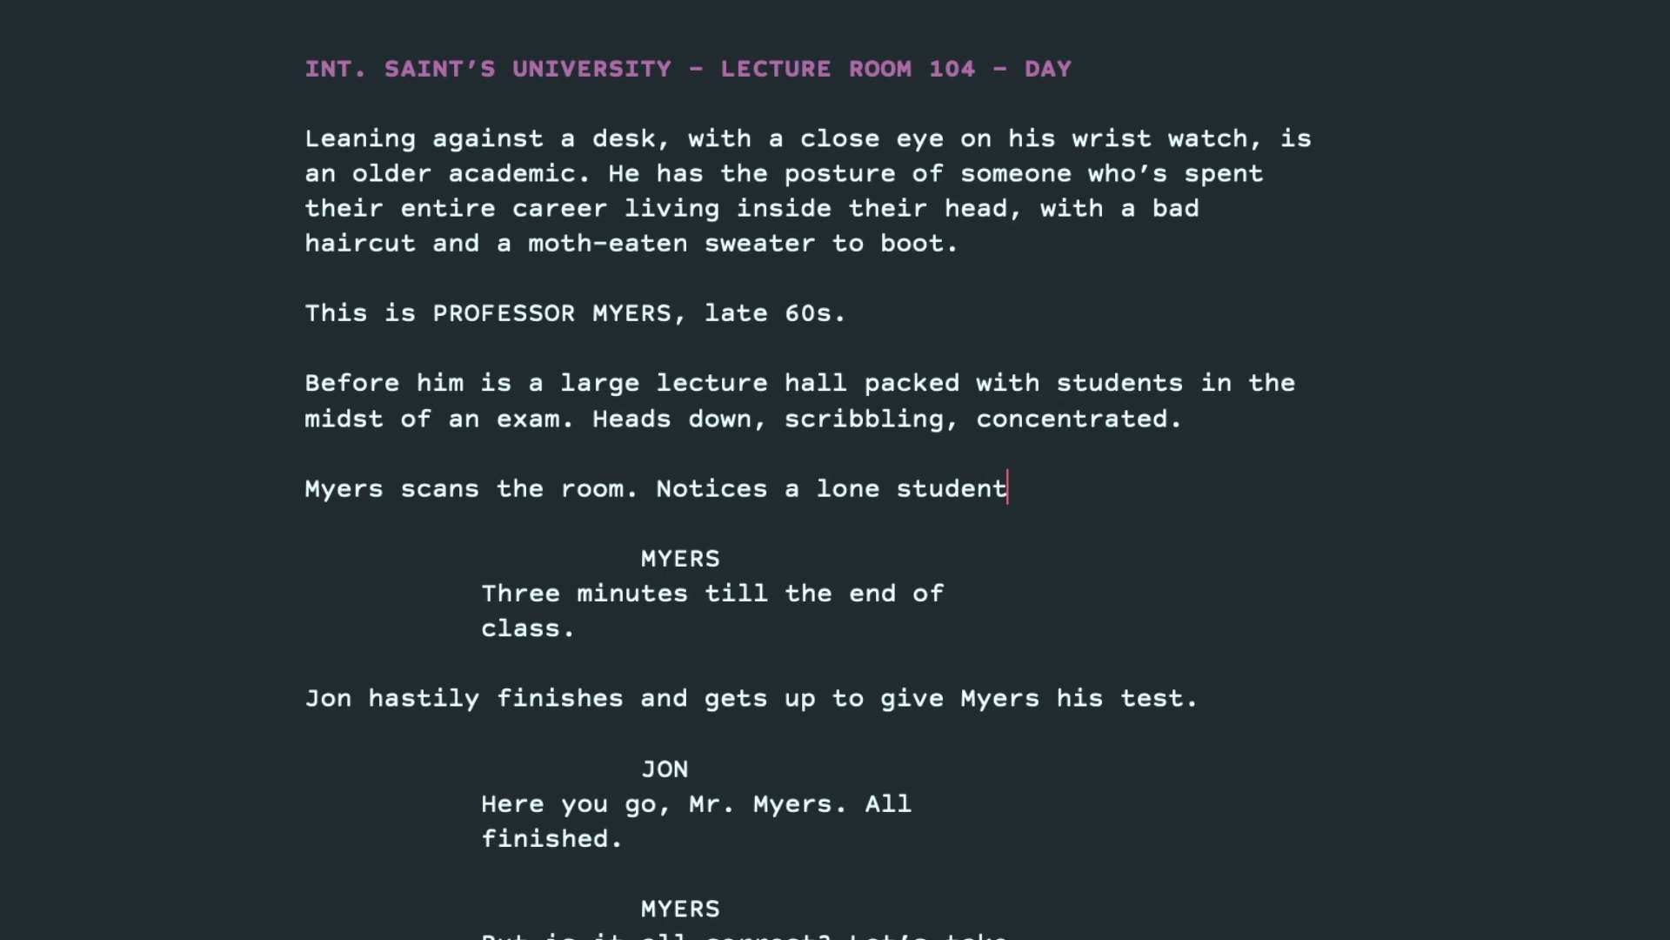
{"action": "type", "text": ", seated in teh ba"}
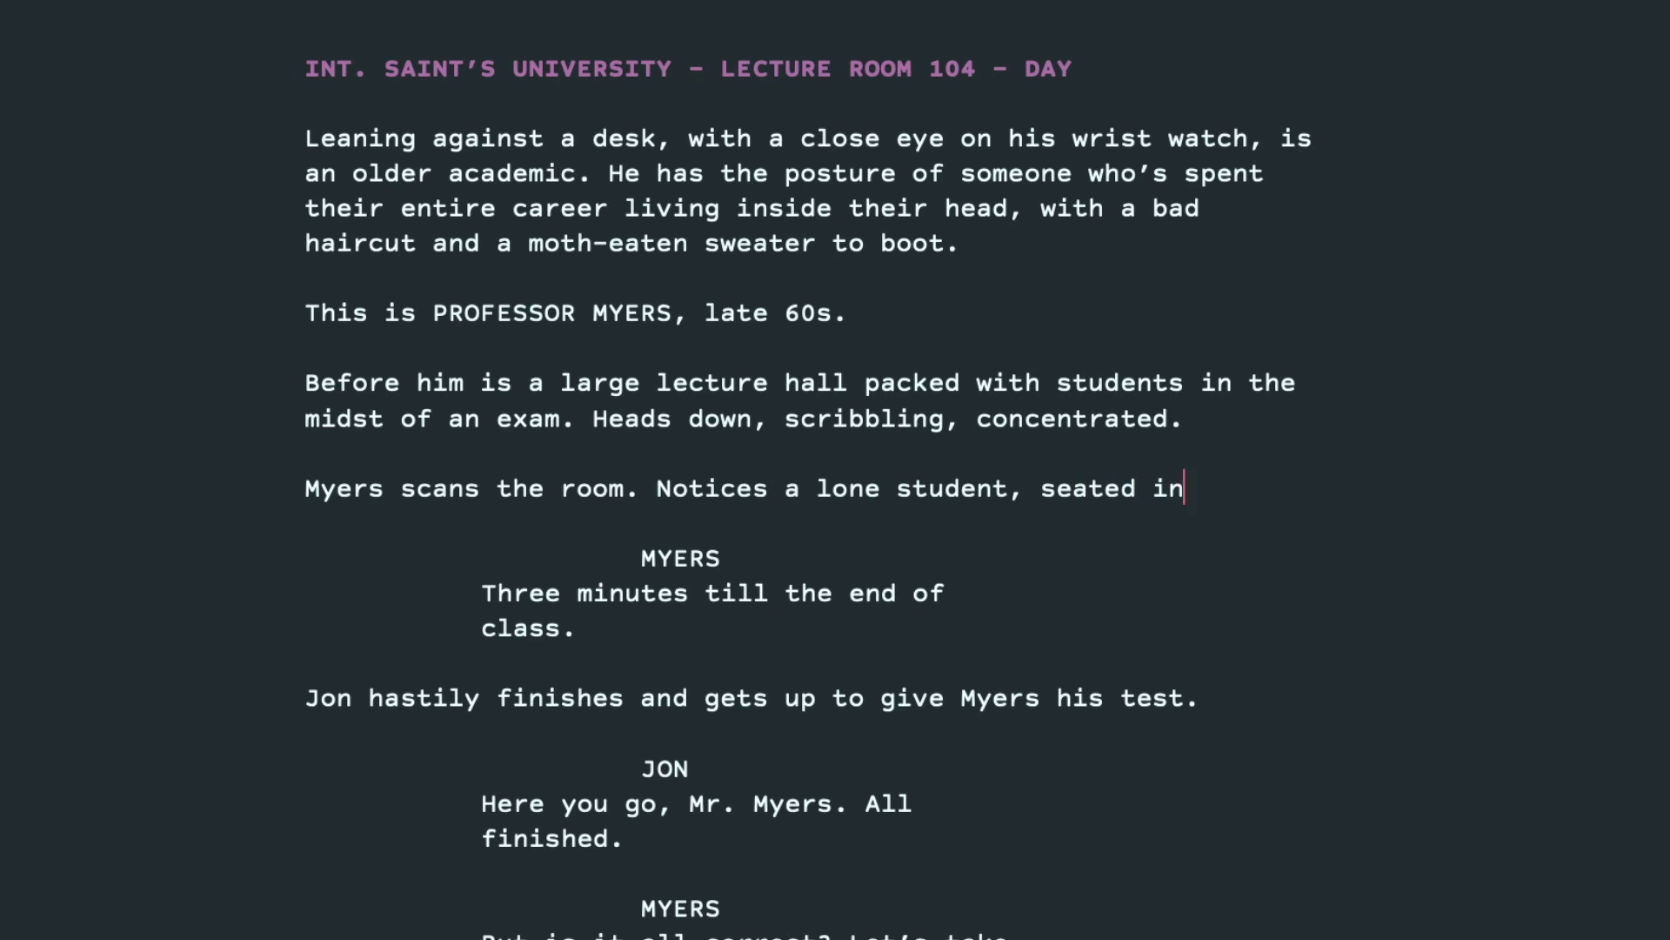
{"action": "key", "text": "BackSpace"}
{"action": "key", "text": "BackSpace"}
{"action": "key", "text": "BackSpace"}
{"action": "key", "text": "BackSpace"}
{"action": "key", "text": "BackSpace"}
{"action": "type", "text": "he back, stari"}
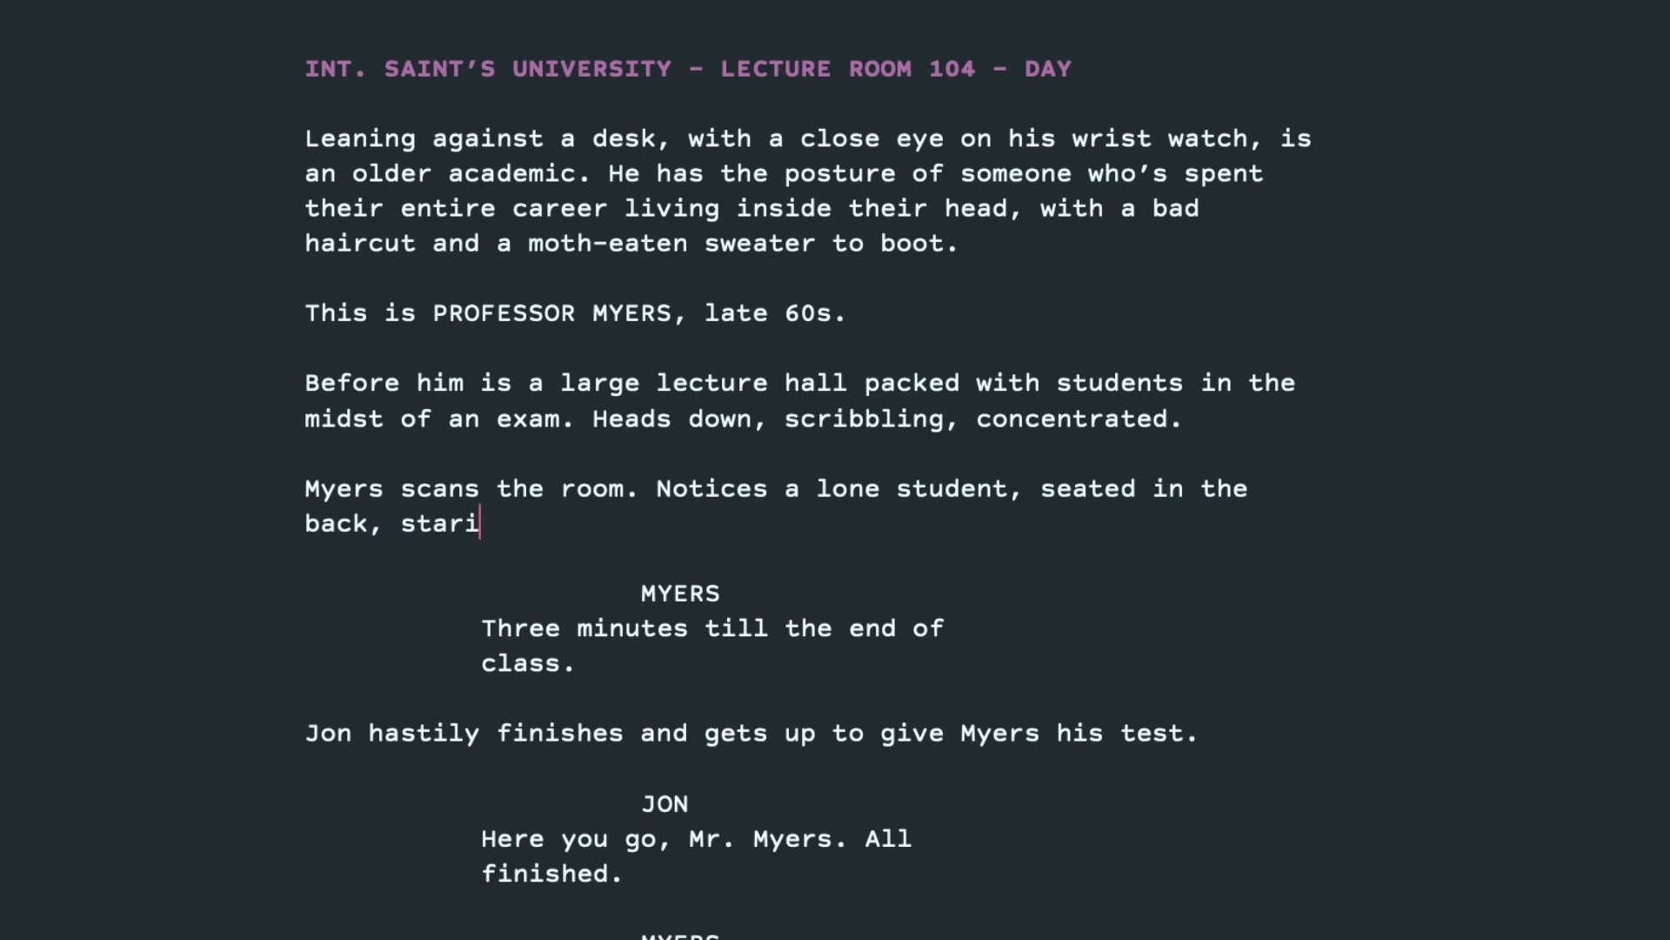
{"action": "type", "text": "ng off into infi"}
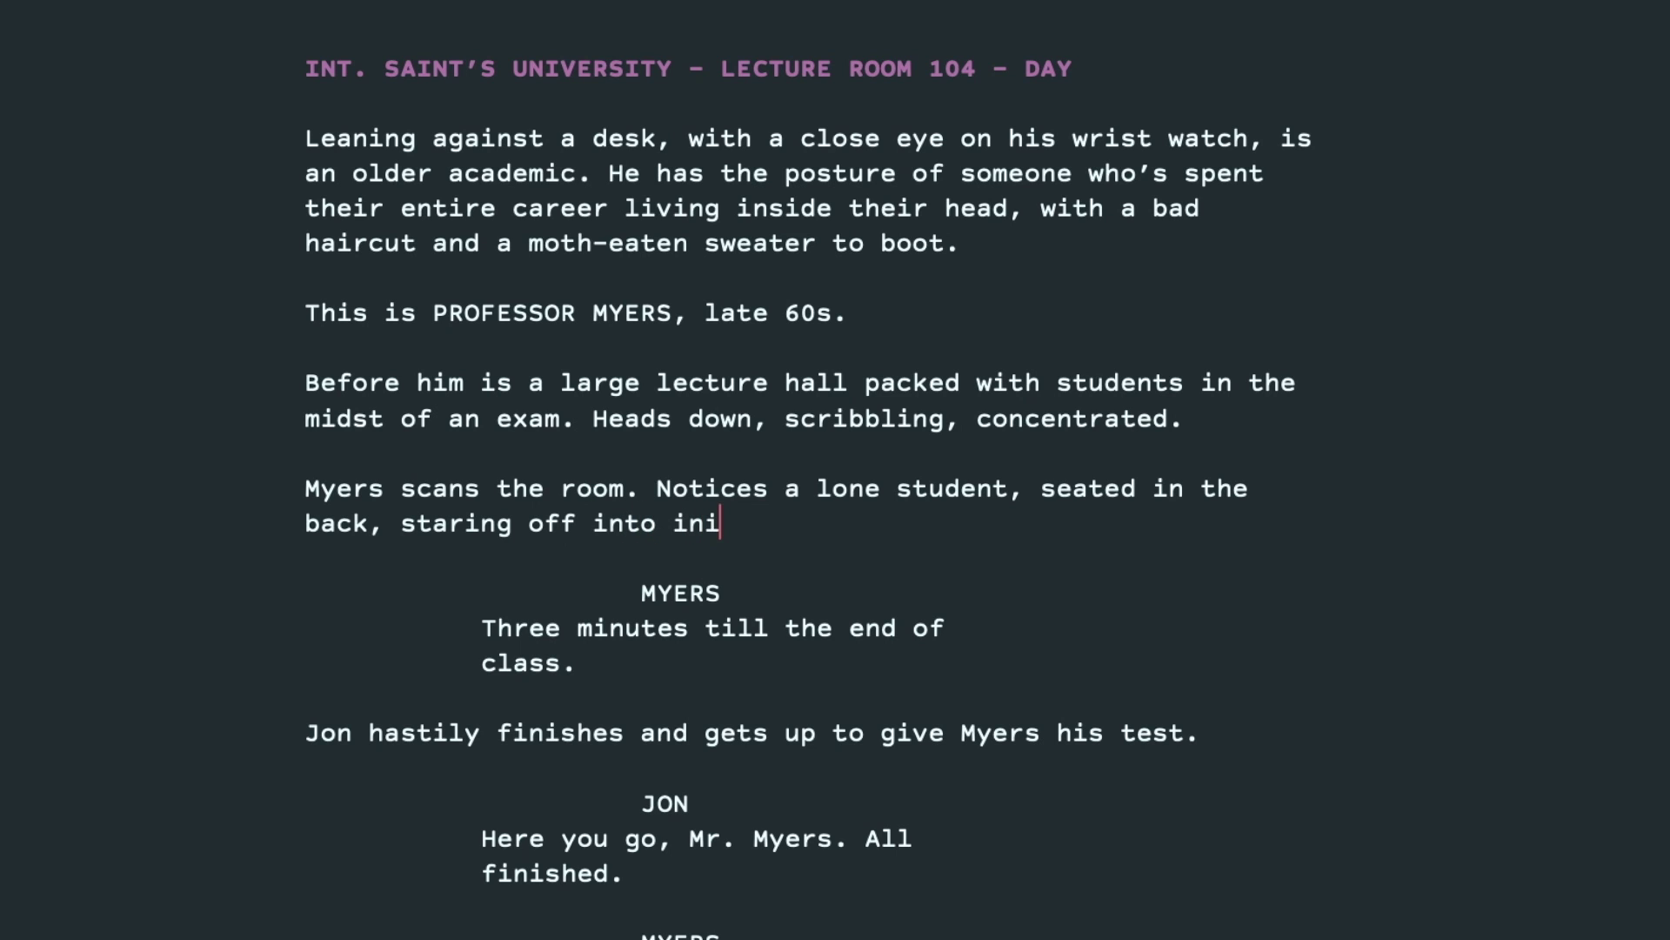
{"action": "key", "text": "BackSpace"}
{"action": "type", "text": "finity, looking hope"}
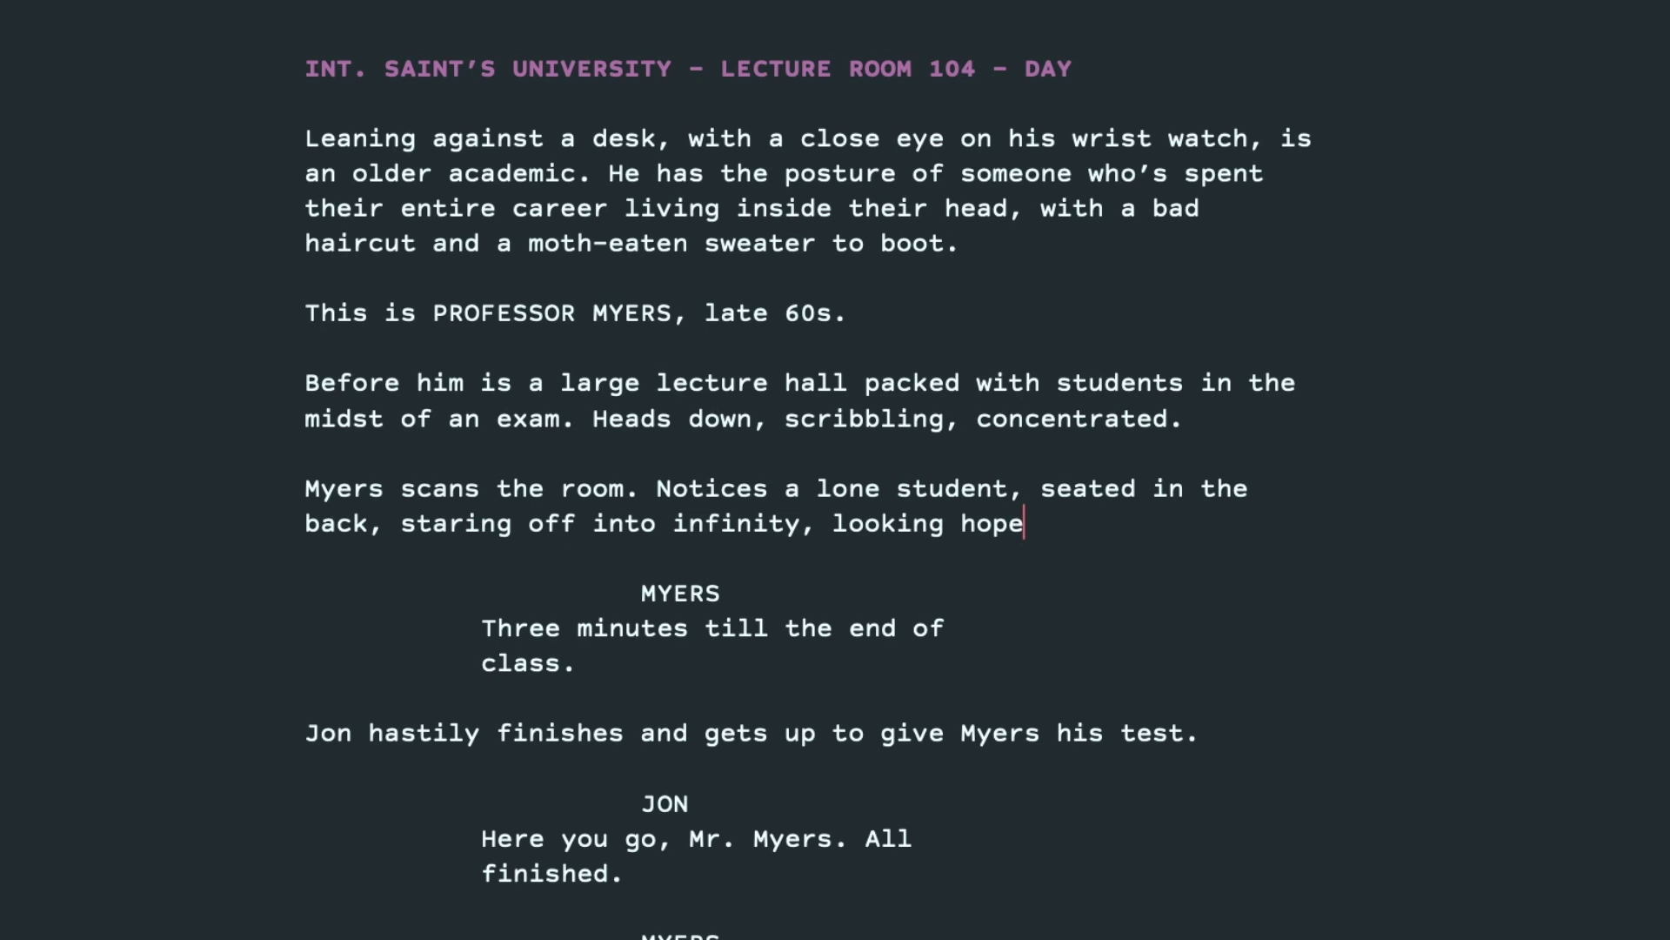
{"action": "type", "text": "less."}
{"action": "key", "text": "Return"}
{"action": "key", "text": "Return"}
Introduce JON as a knuckle-dragger with shaggy brown hair and a boyish face not matching his hulking build
{"action": "type", "text": "This is JON."}
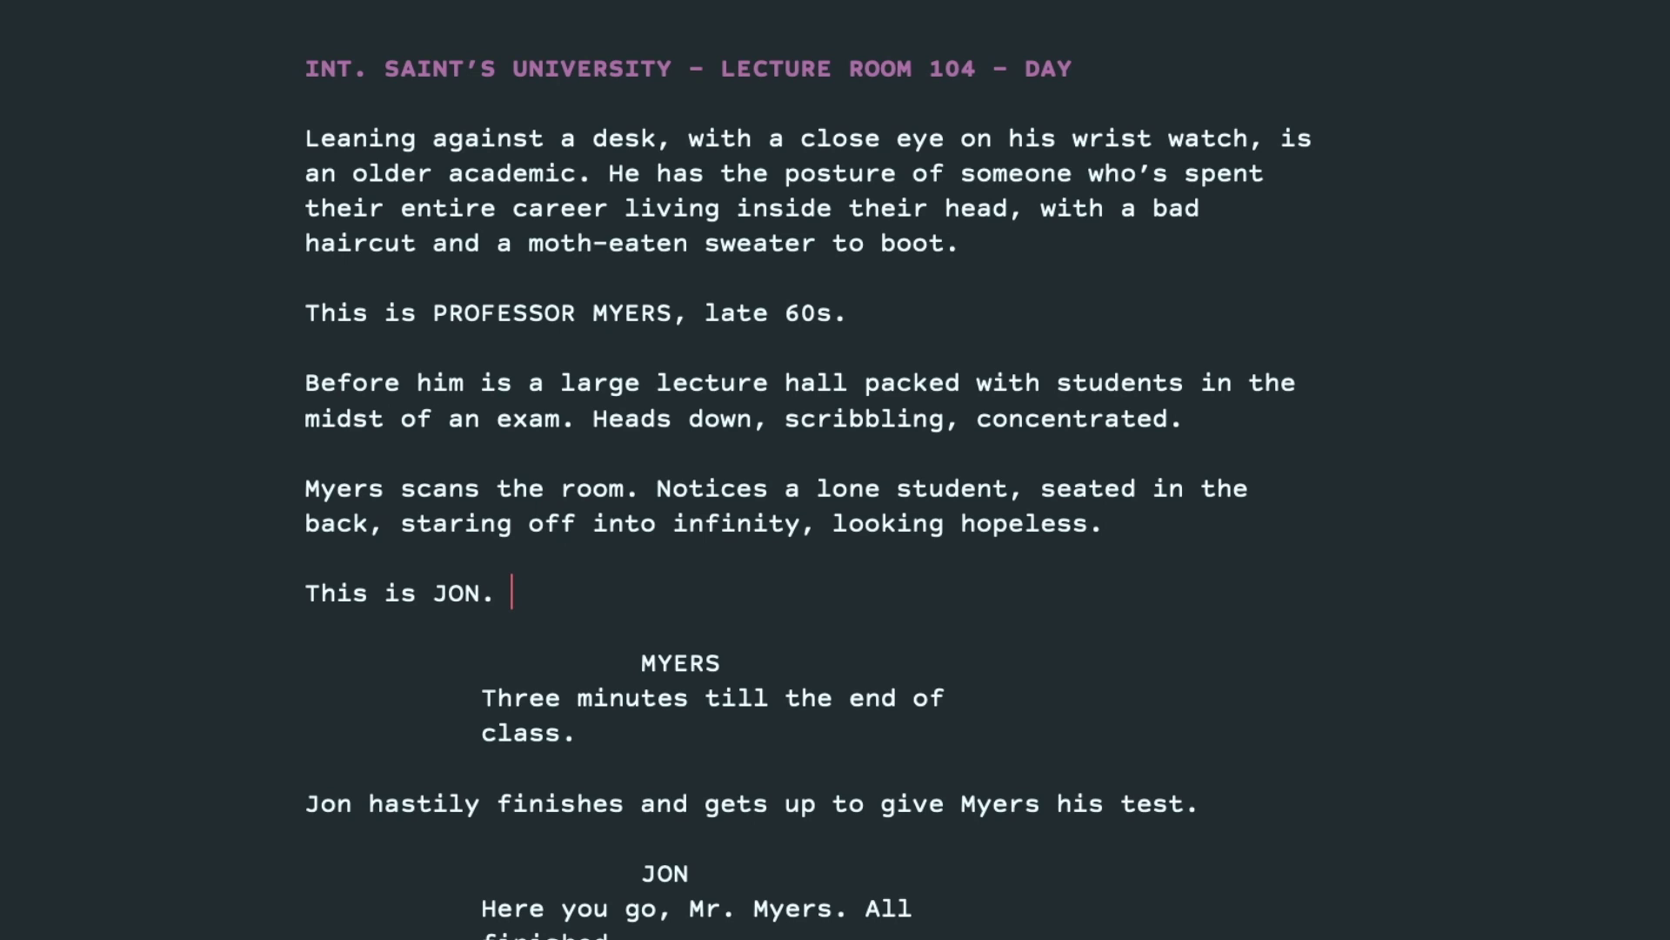
{"action": "type", "text": "A knuck"}
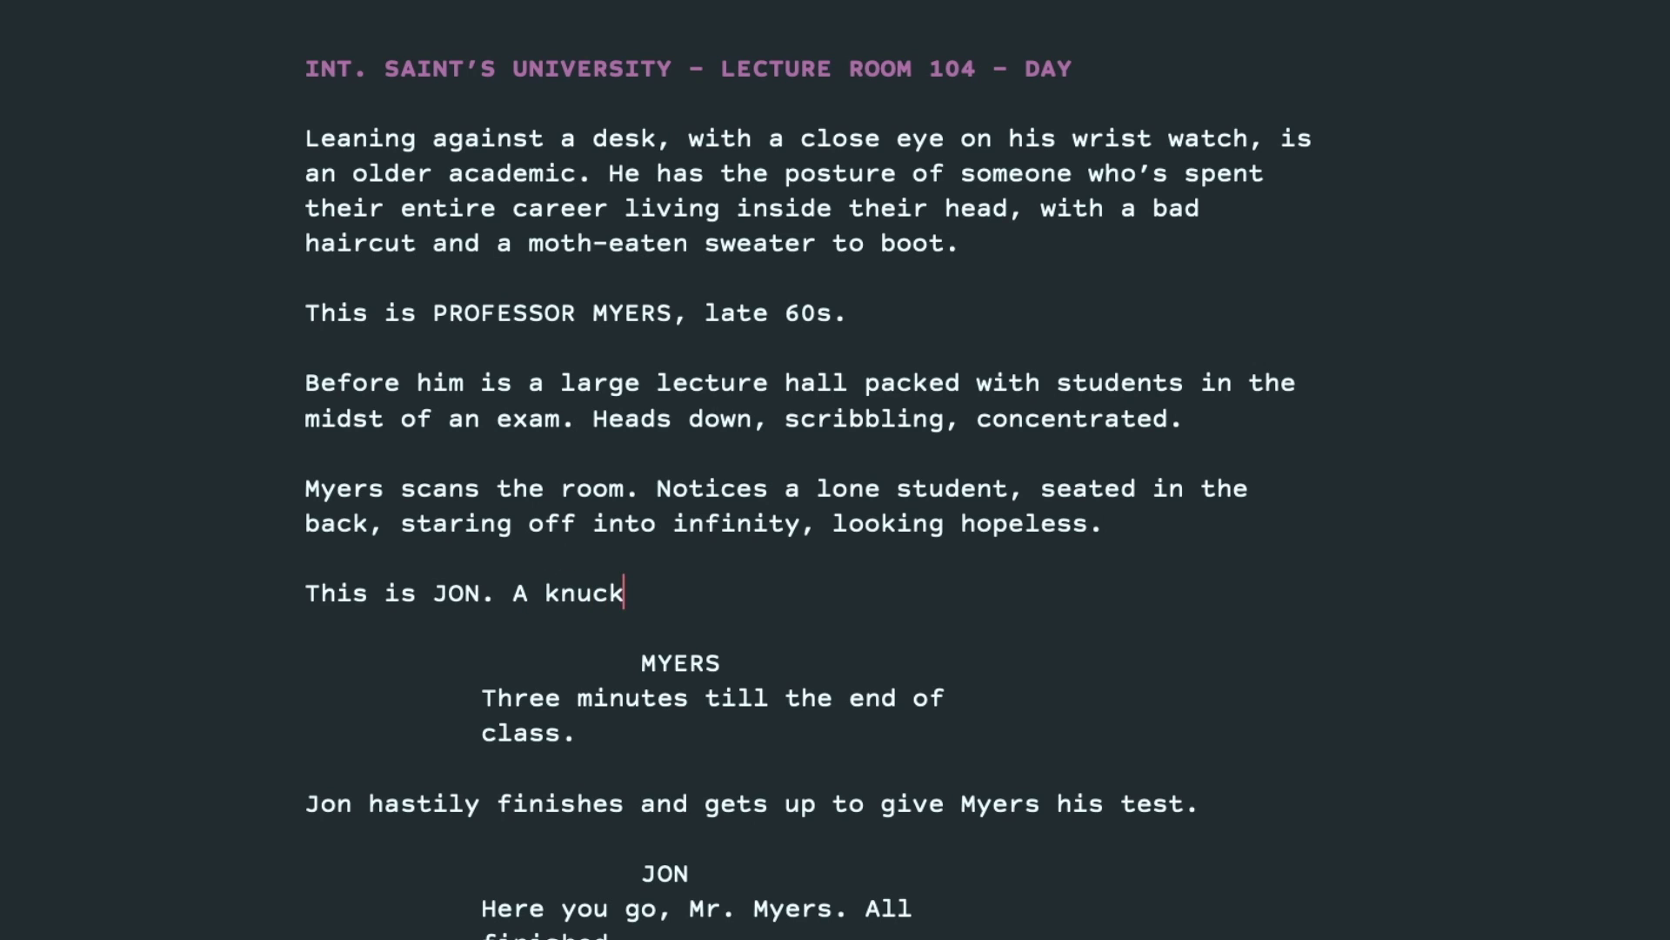
{"action": "type", "text": "le-dragger "}
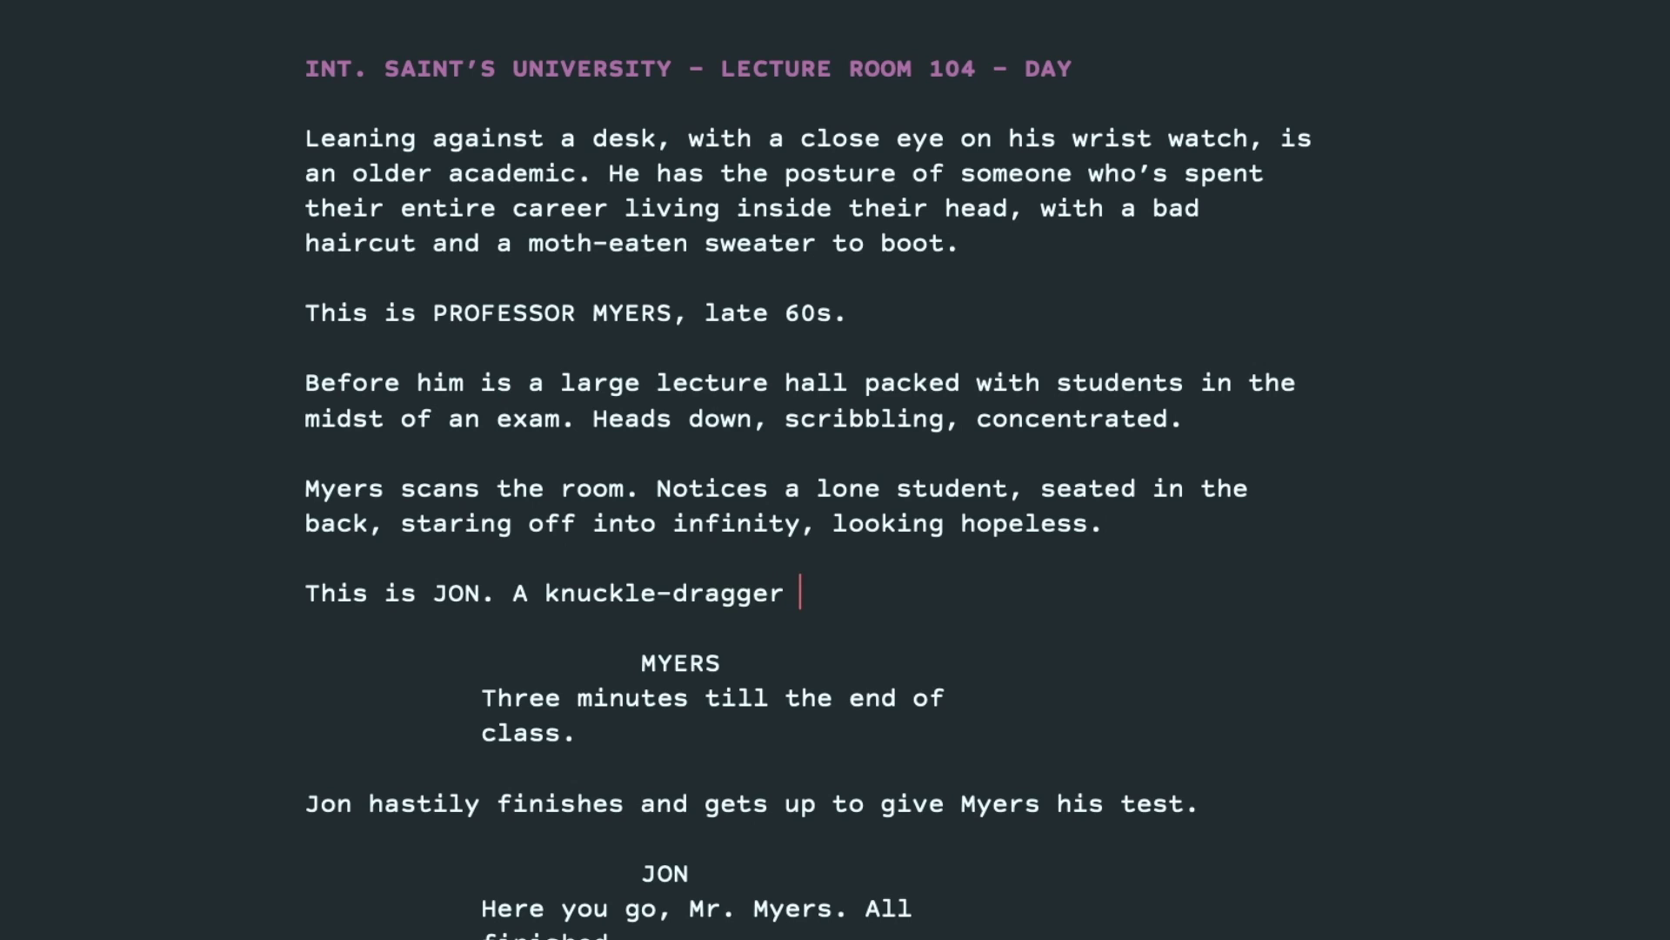
{"action": "type", "text": "with shaggy br"}
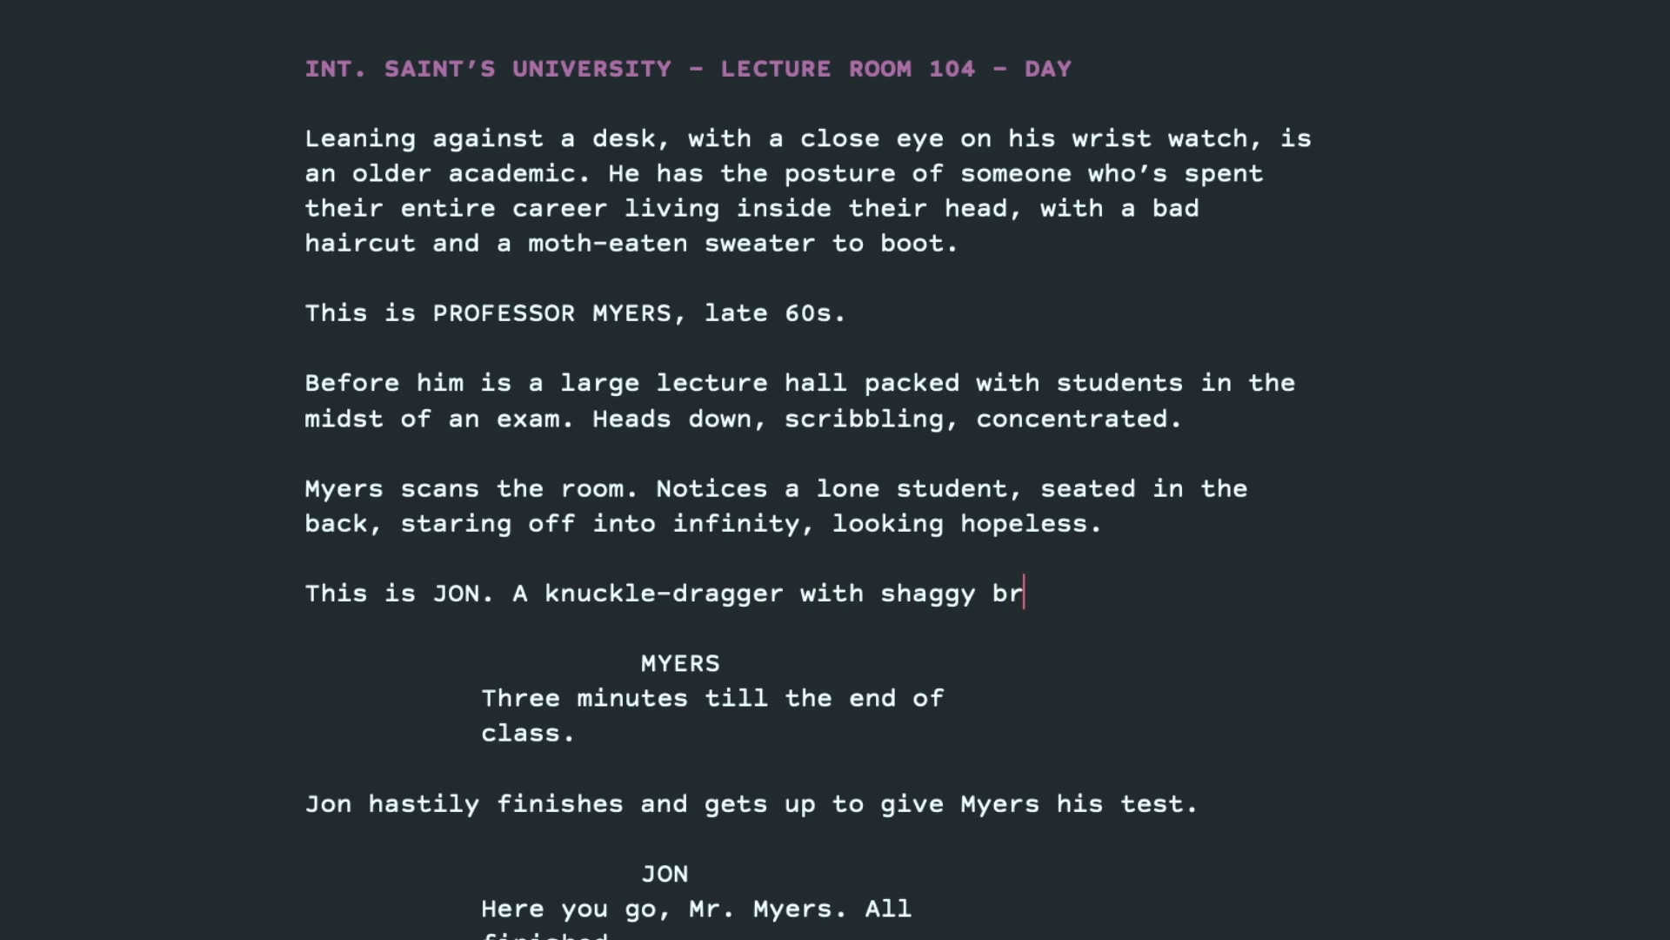
{"action": "type", "text": "own hair and a "}
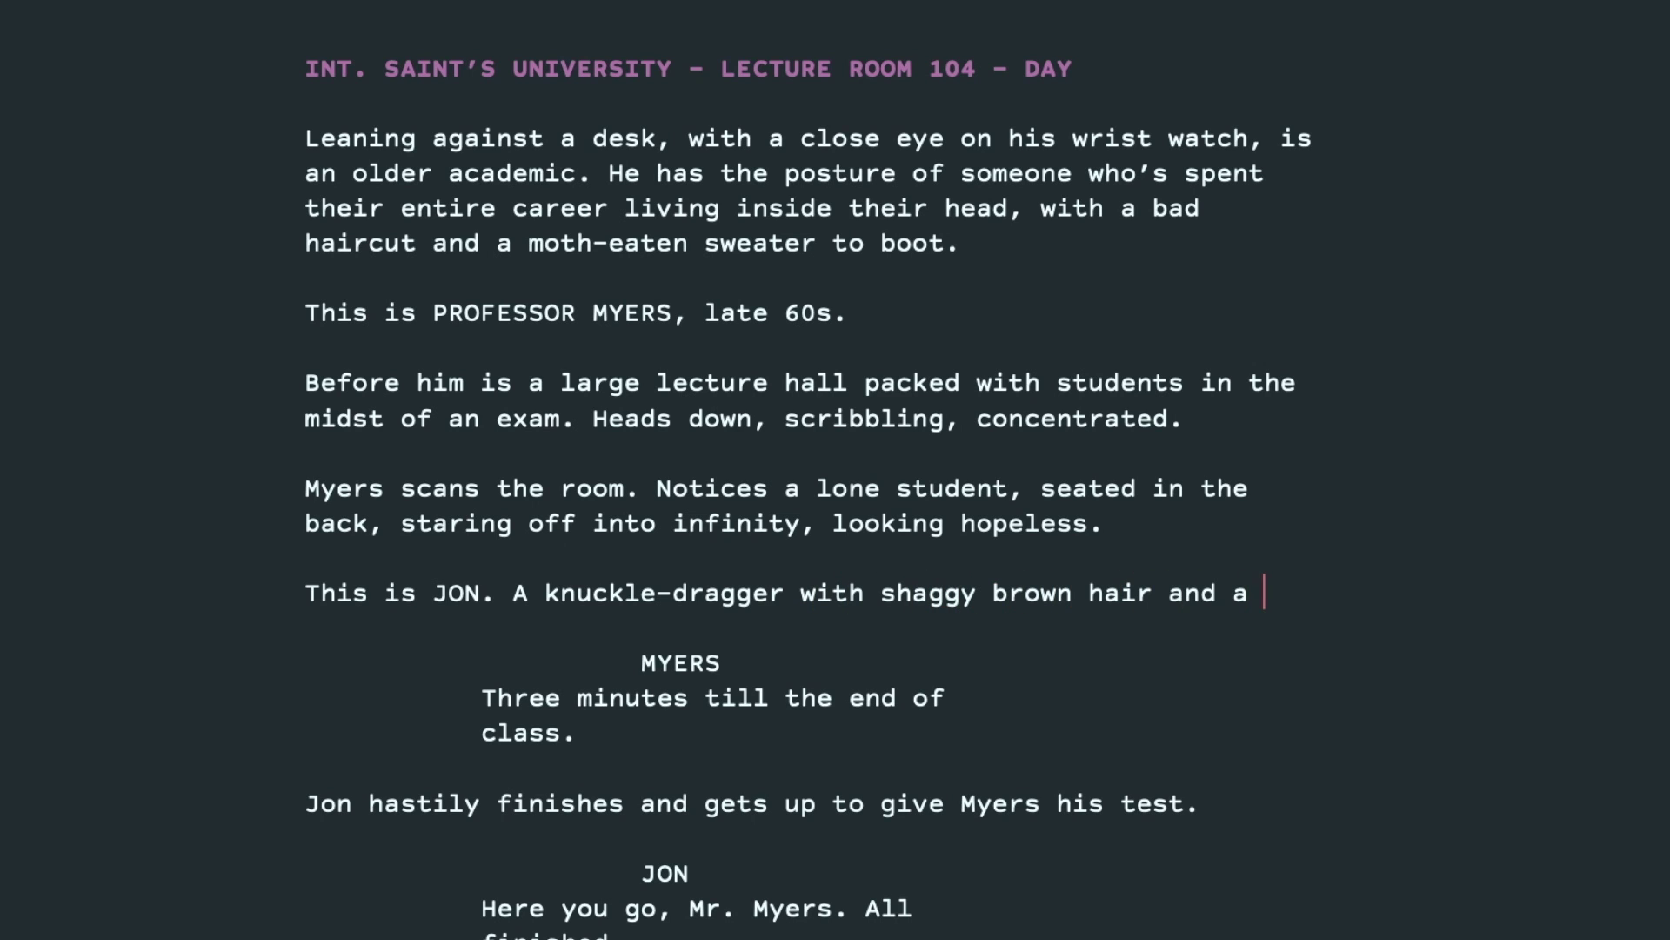
{"action": "type", "text": "boyi"}
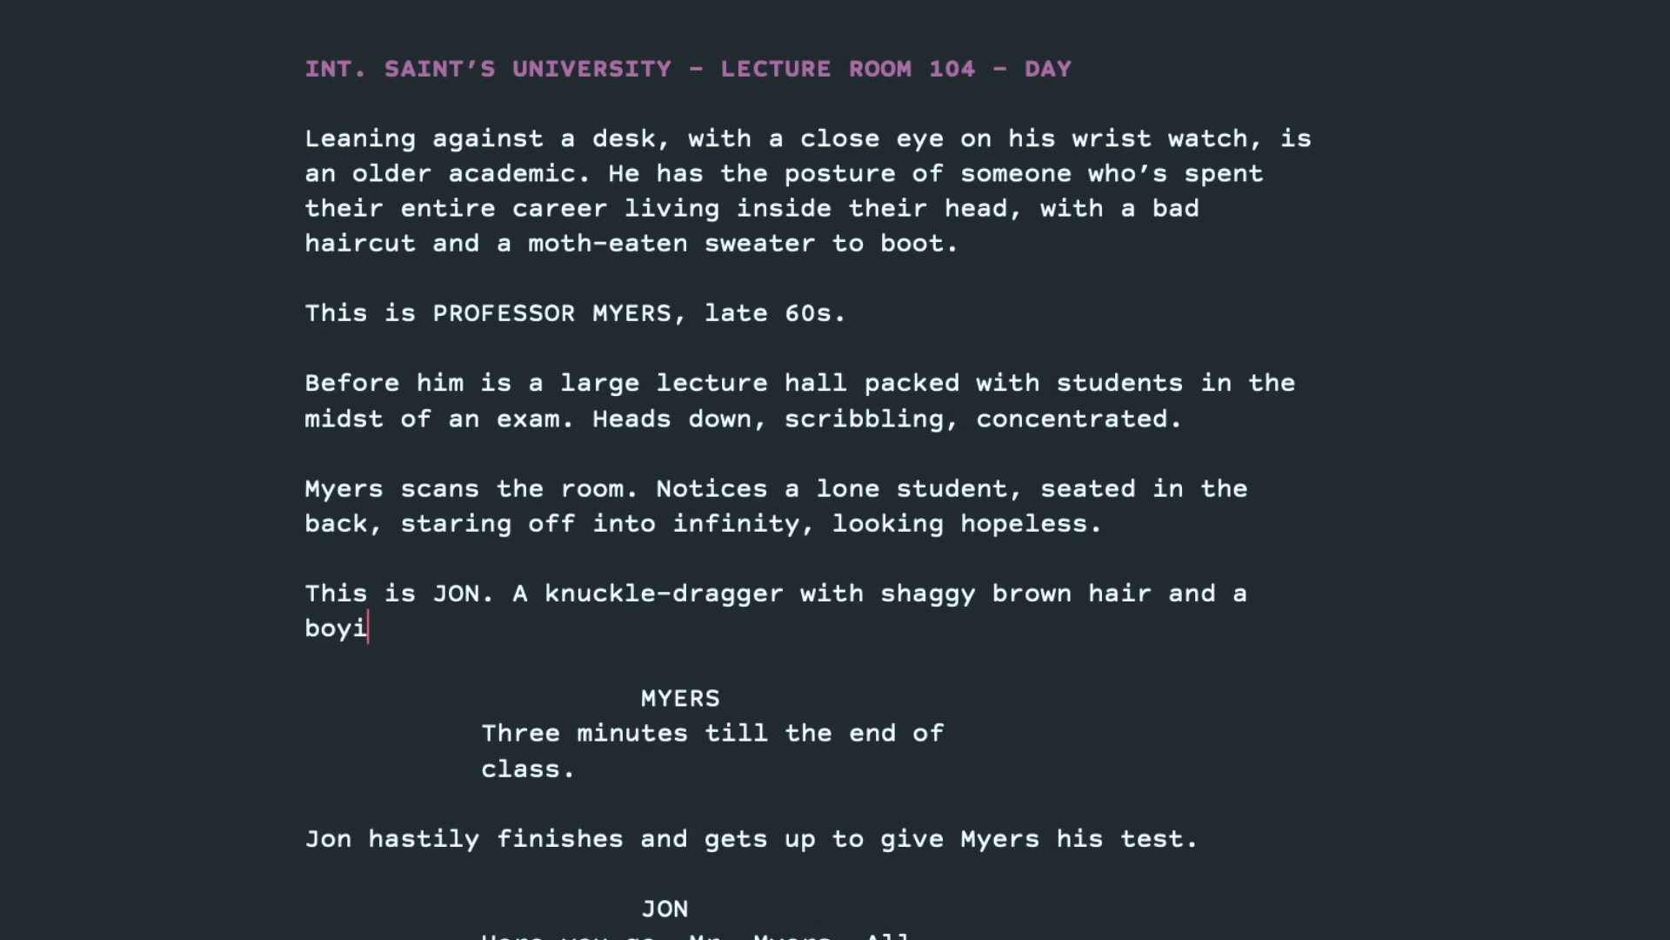
{"action": "type", "text": "sh face t"}
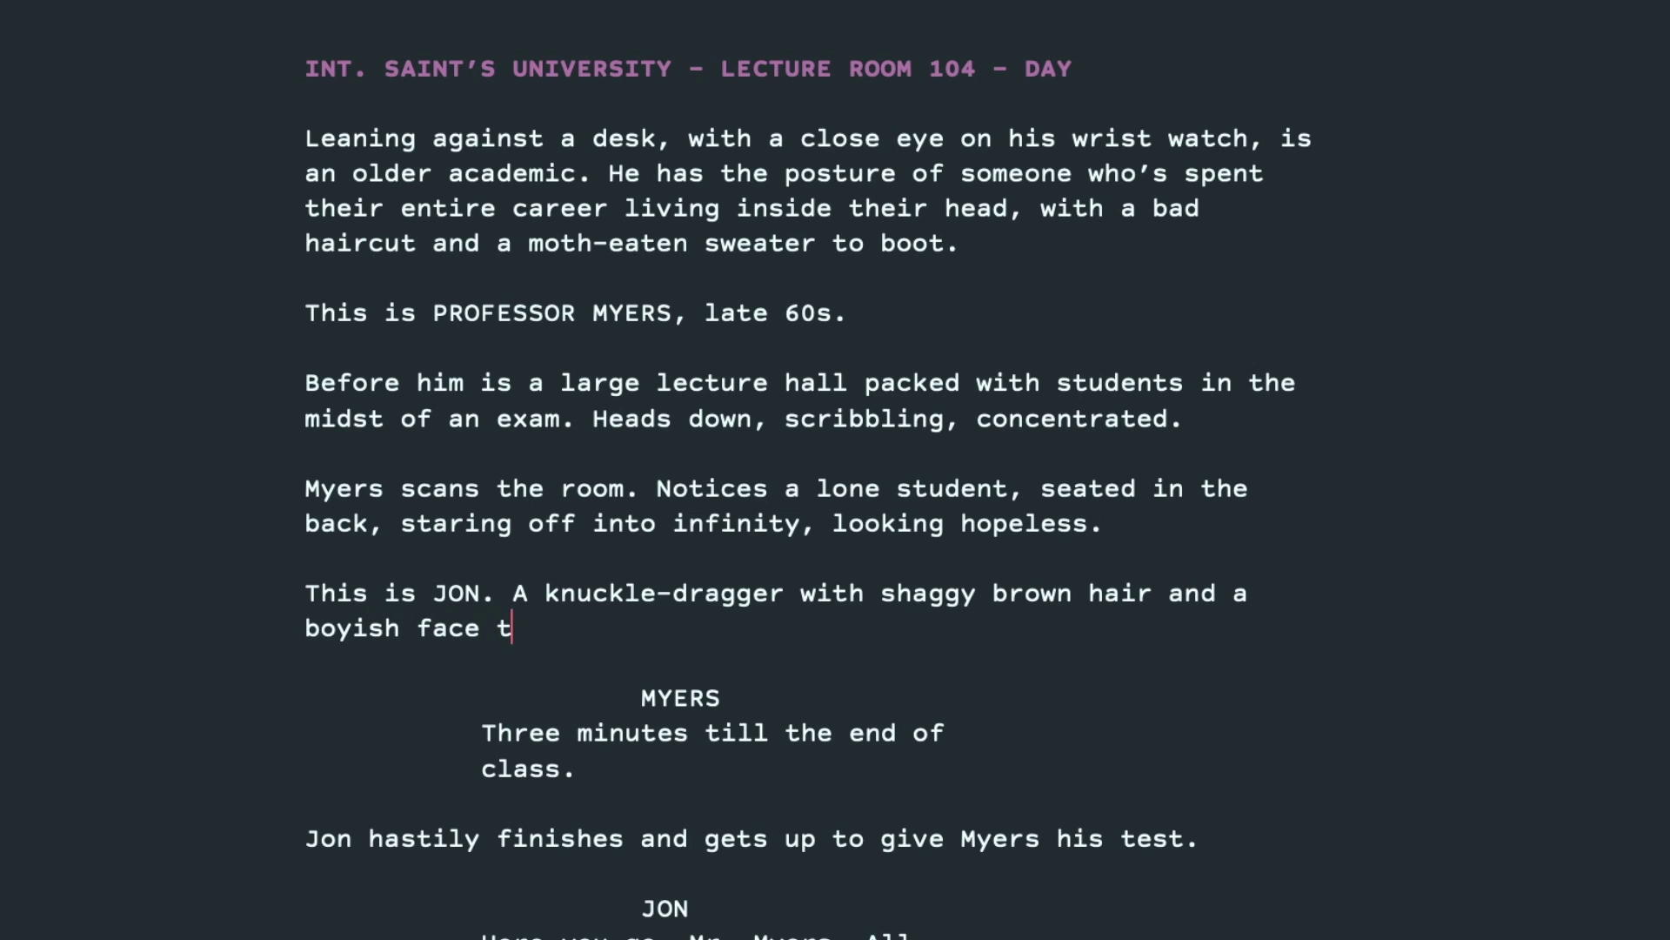
{"action": "type", "text": "hat does not matchi"}
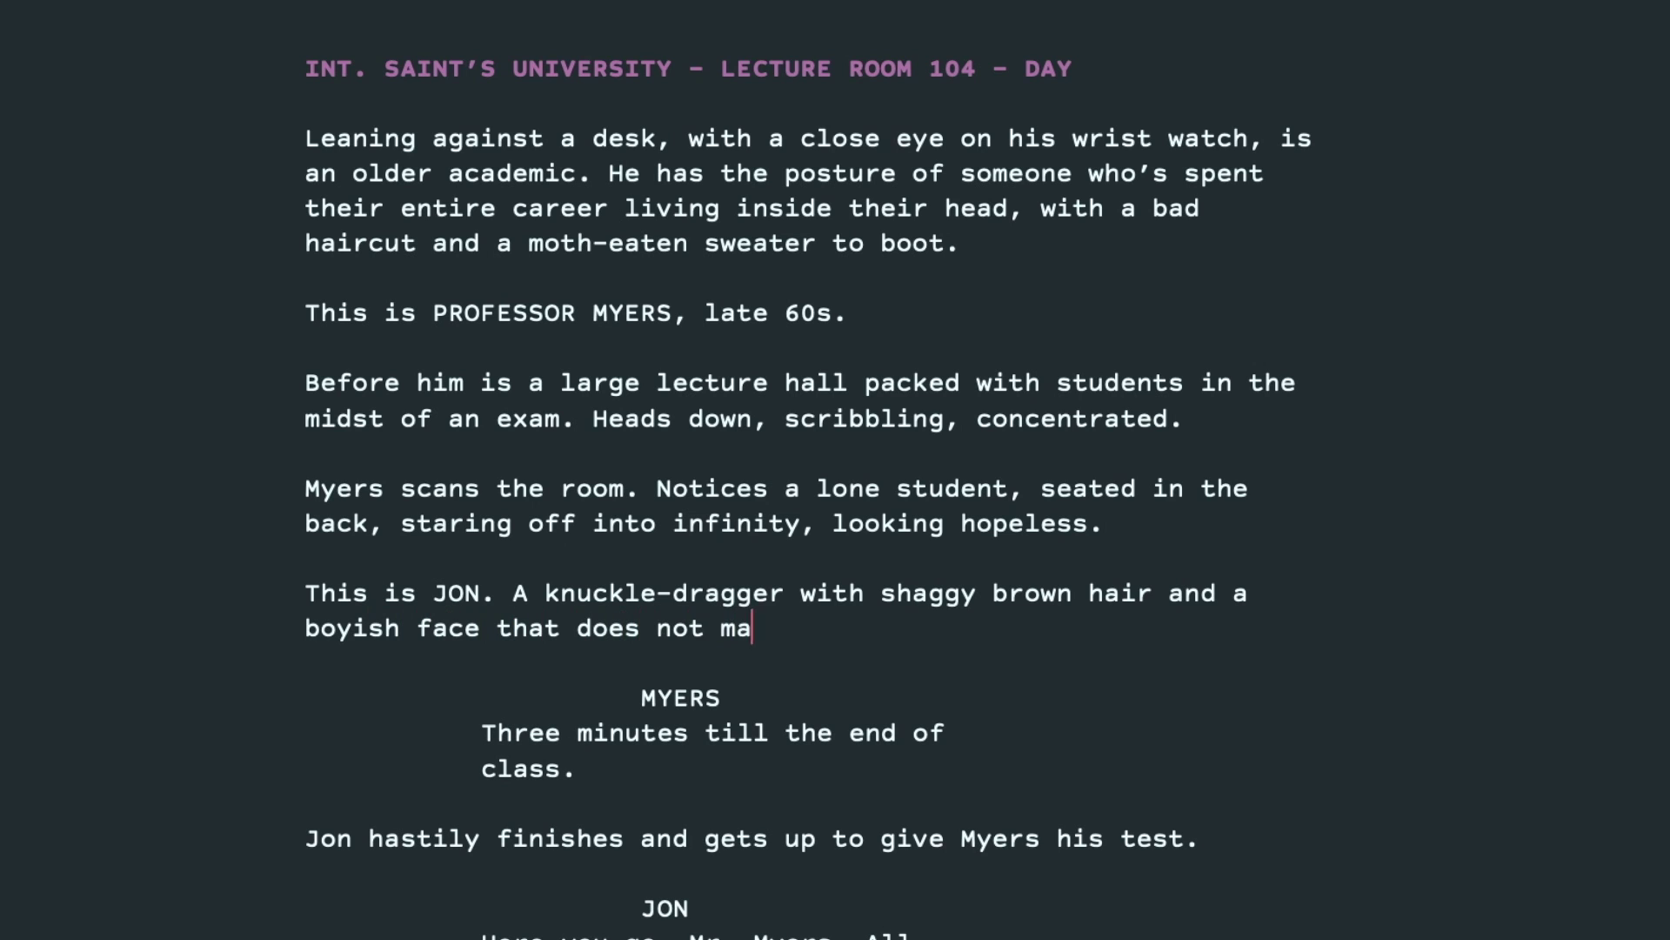
{"action": "key", "text": "BackSpace"}
{"action": "key", "text": "BackSpace"}
{"action": "type", "text": "h his hulking "}
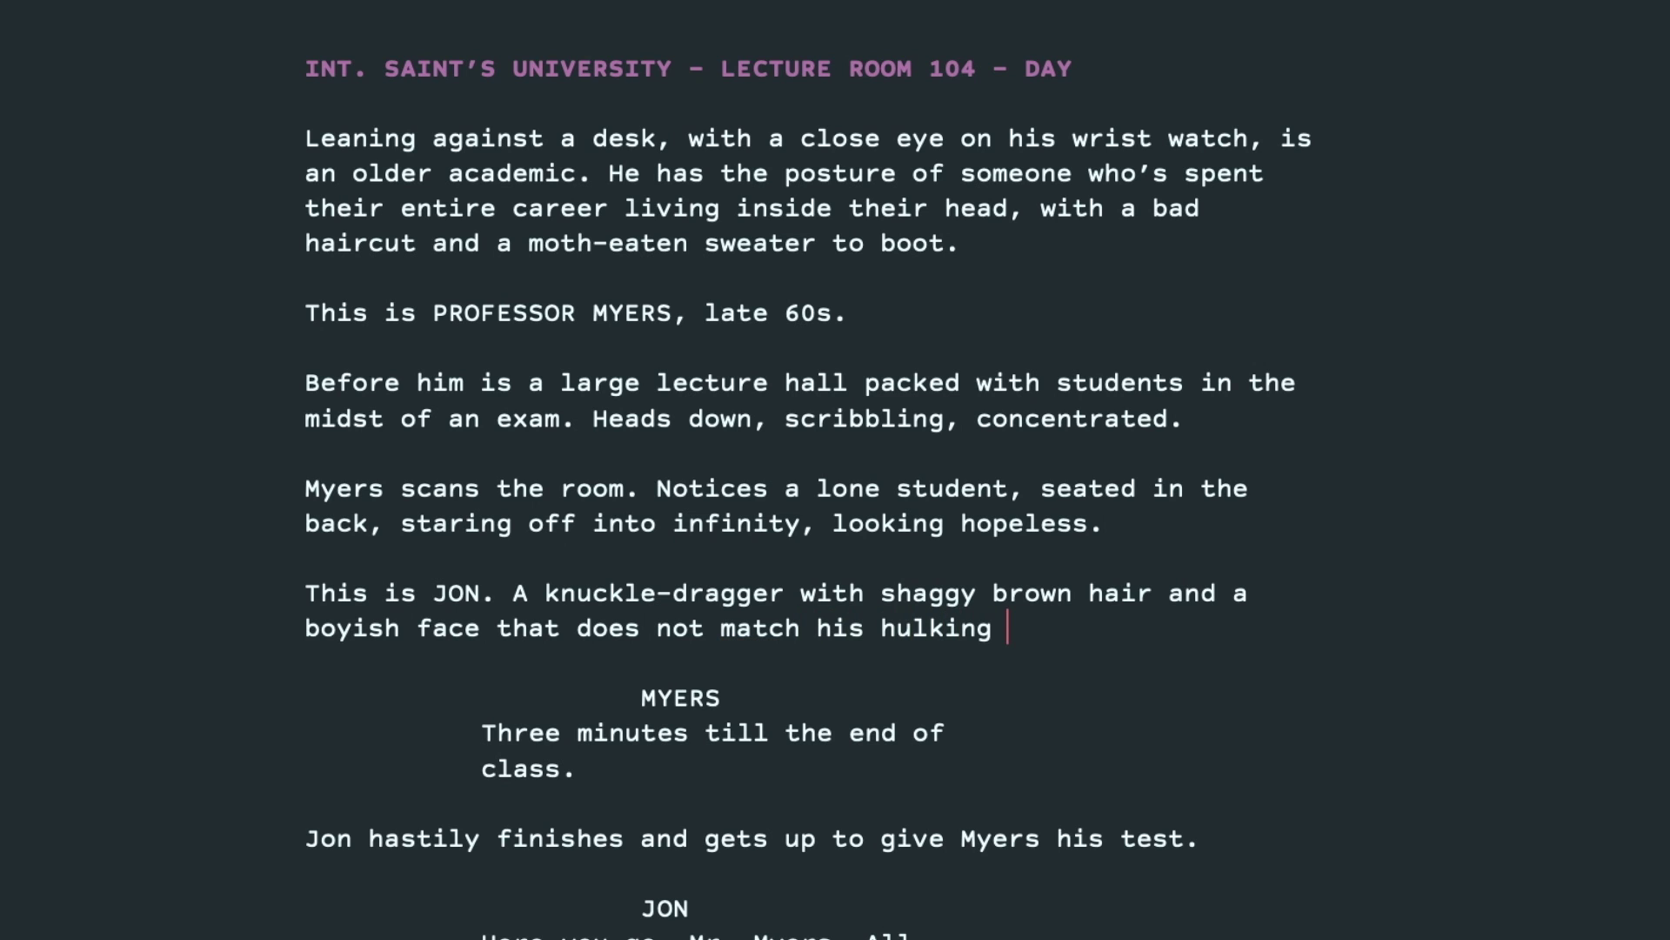
{"action": "type", "text": "build."}
{"action": "key", "text": "Return"}
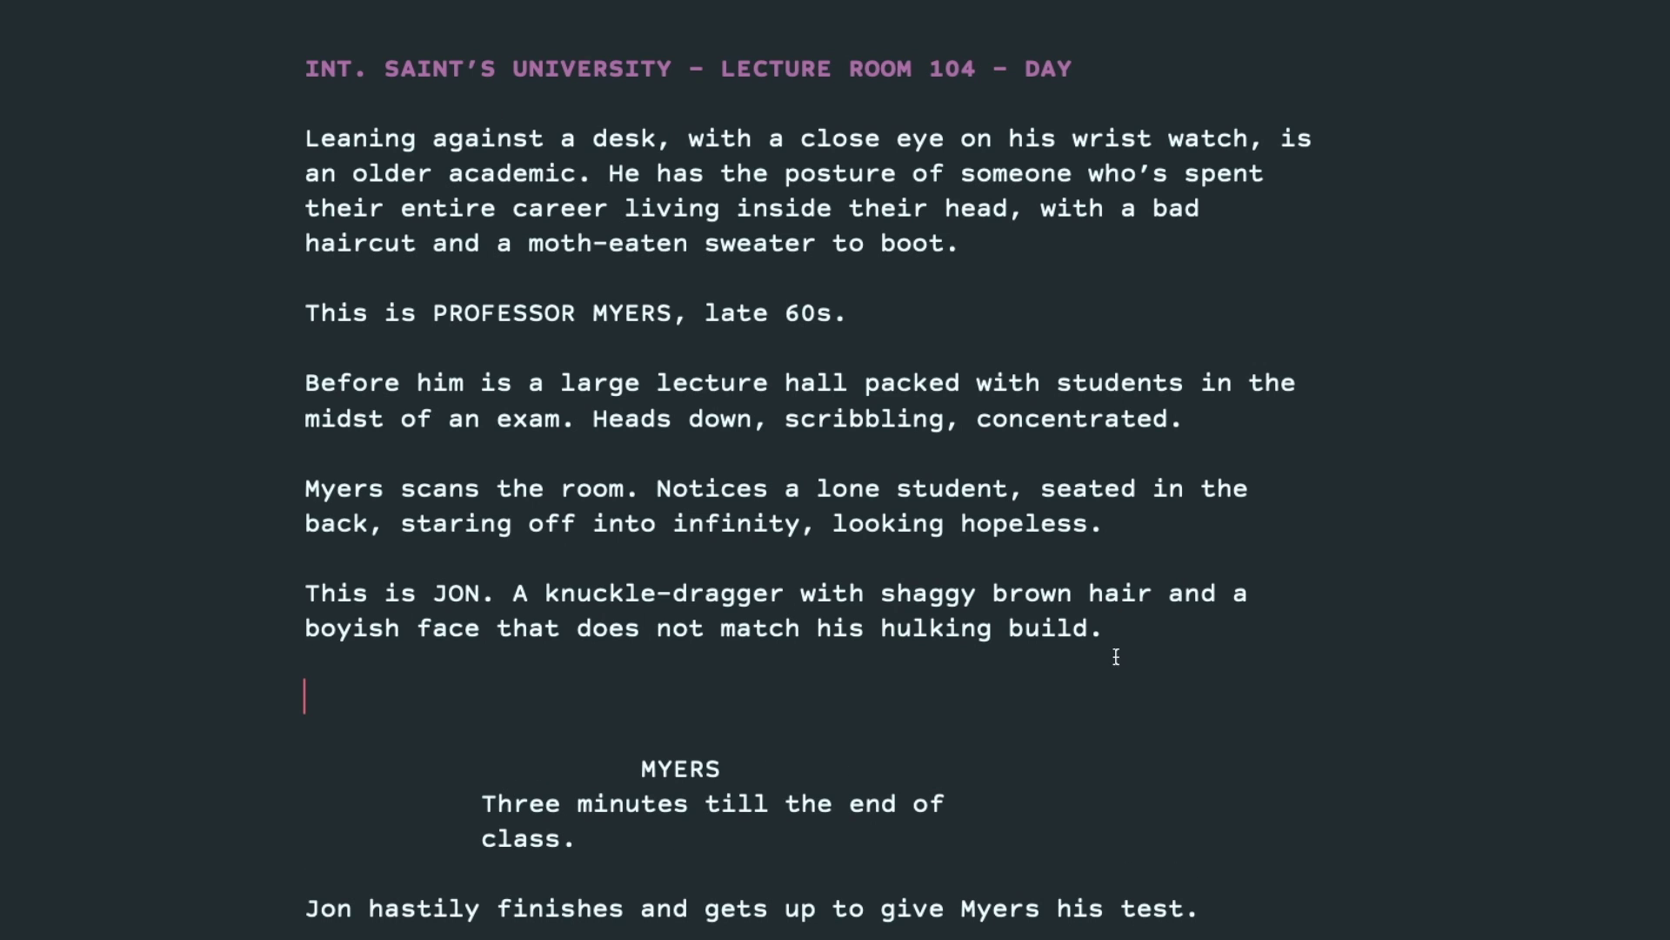
Select the opening action block, then deselect it with the caret placed after 'build.'
{"action": "left_click_drag", "start_coordinate": [1122, 642], "coordinate": [260, 122]}
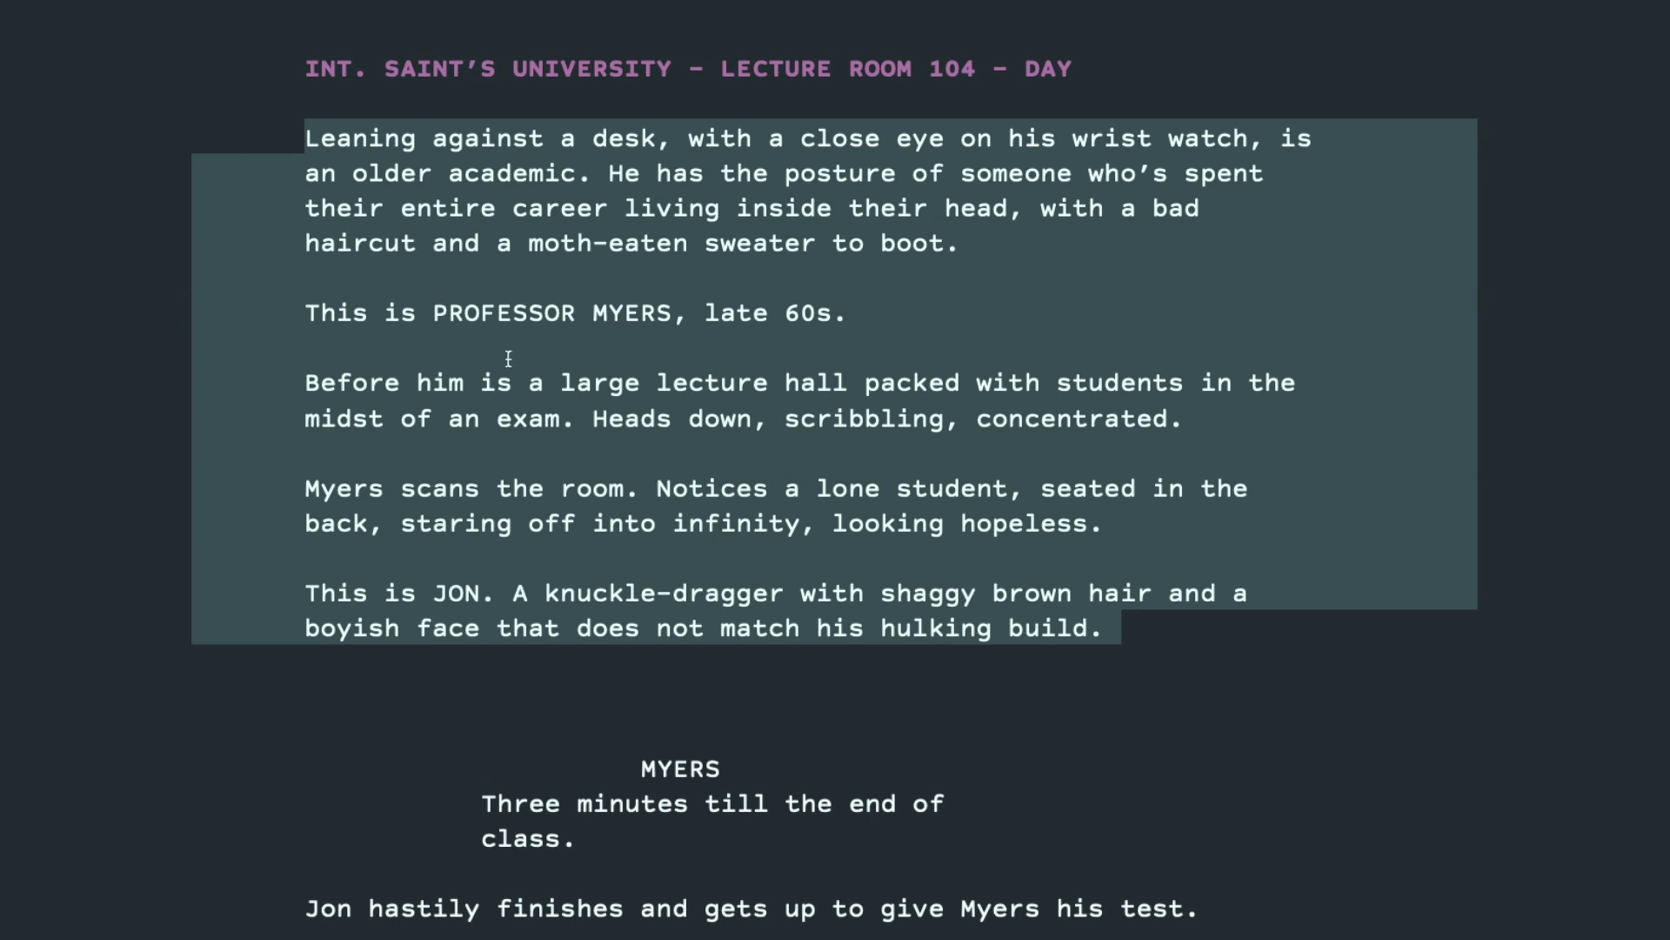
{"action": "left_click", "coordinate": [473, 300]}
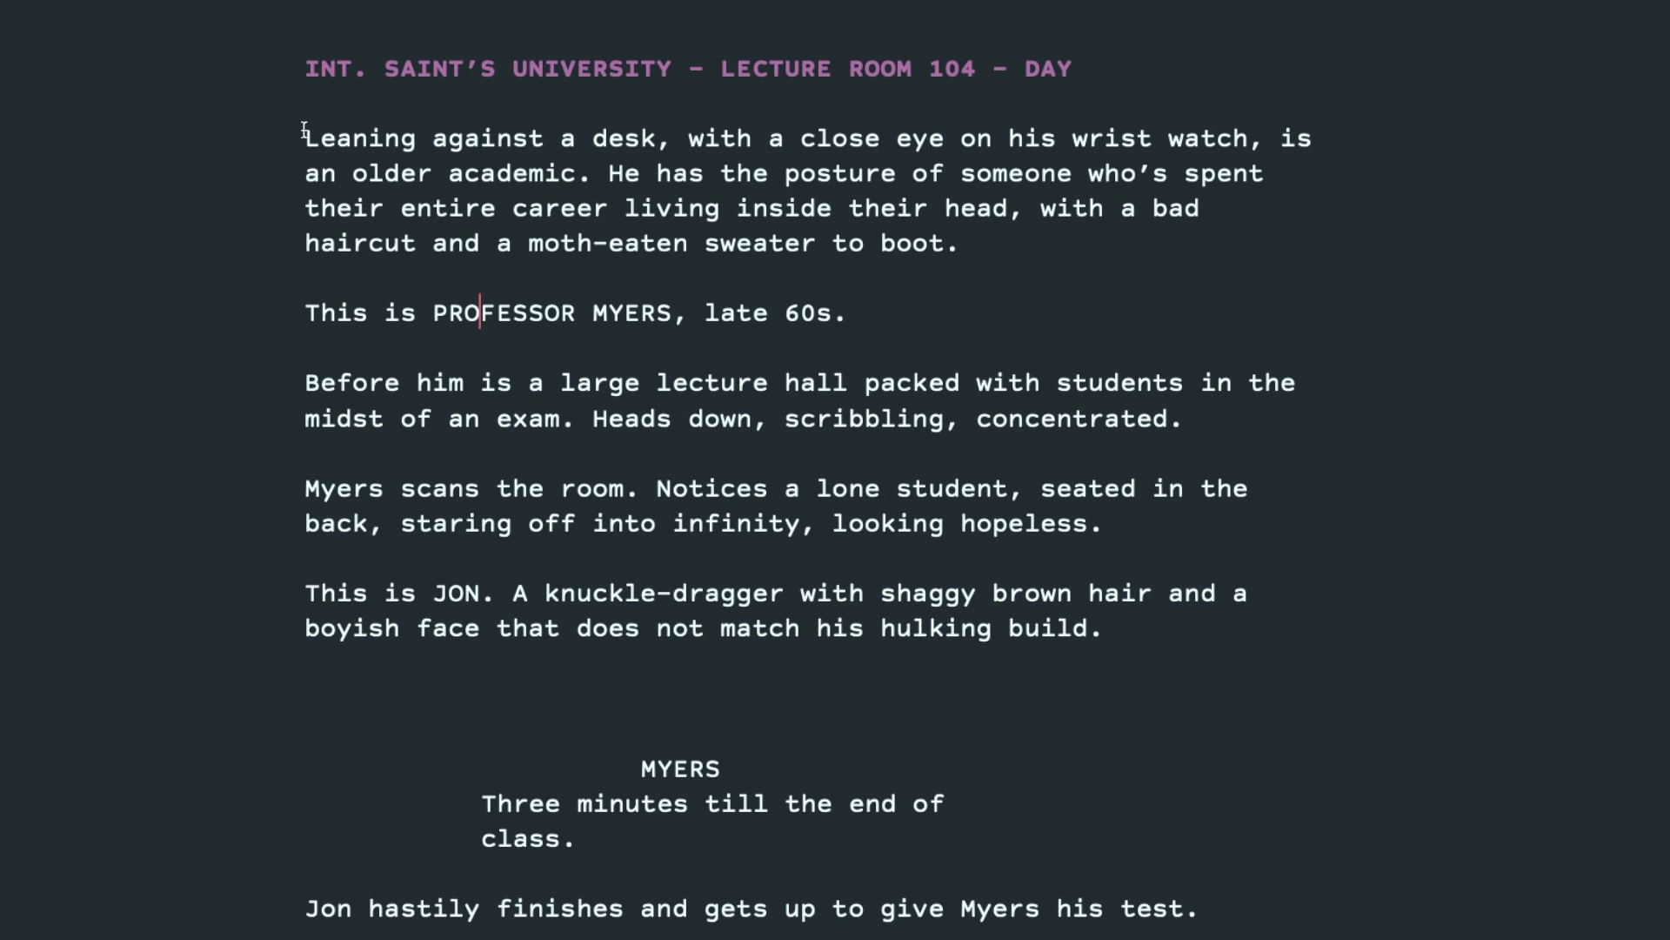
{"action": "left_click_drag", "start_coordinate": [300, 130], "coordinate": [1151, 622]}
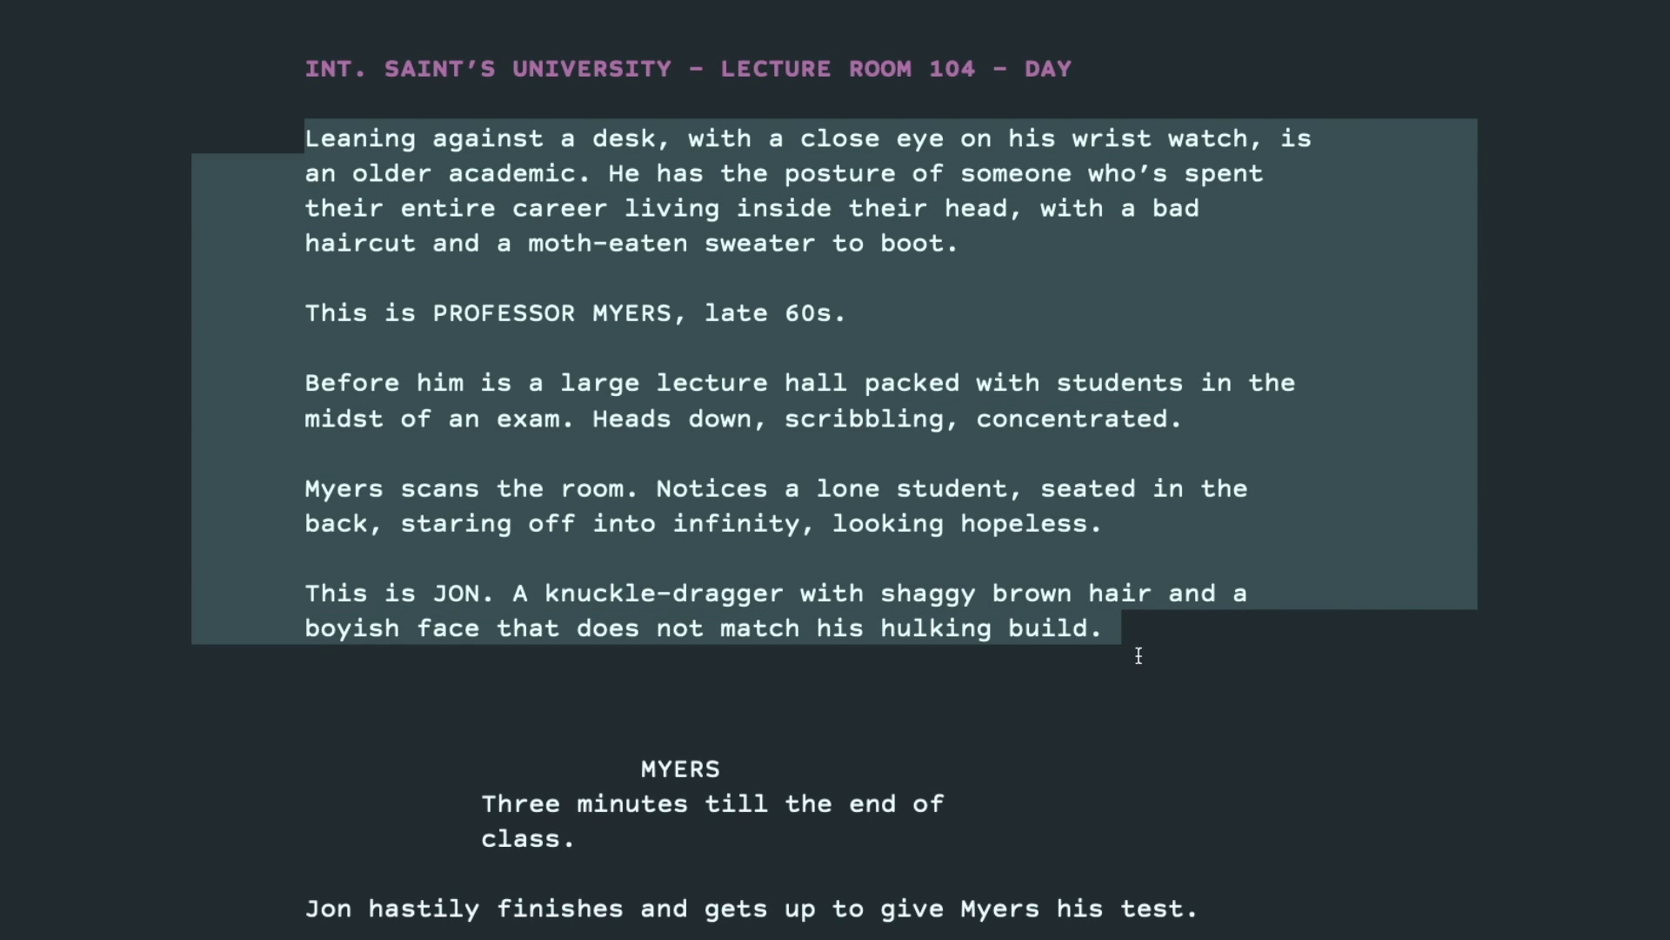
{"action": "left_click", "coordinate": [1117, 630]}
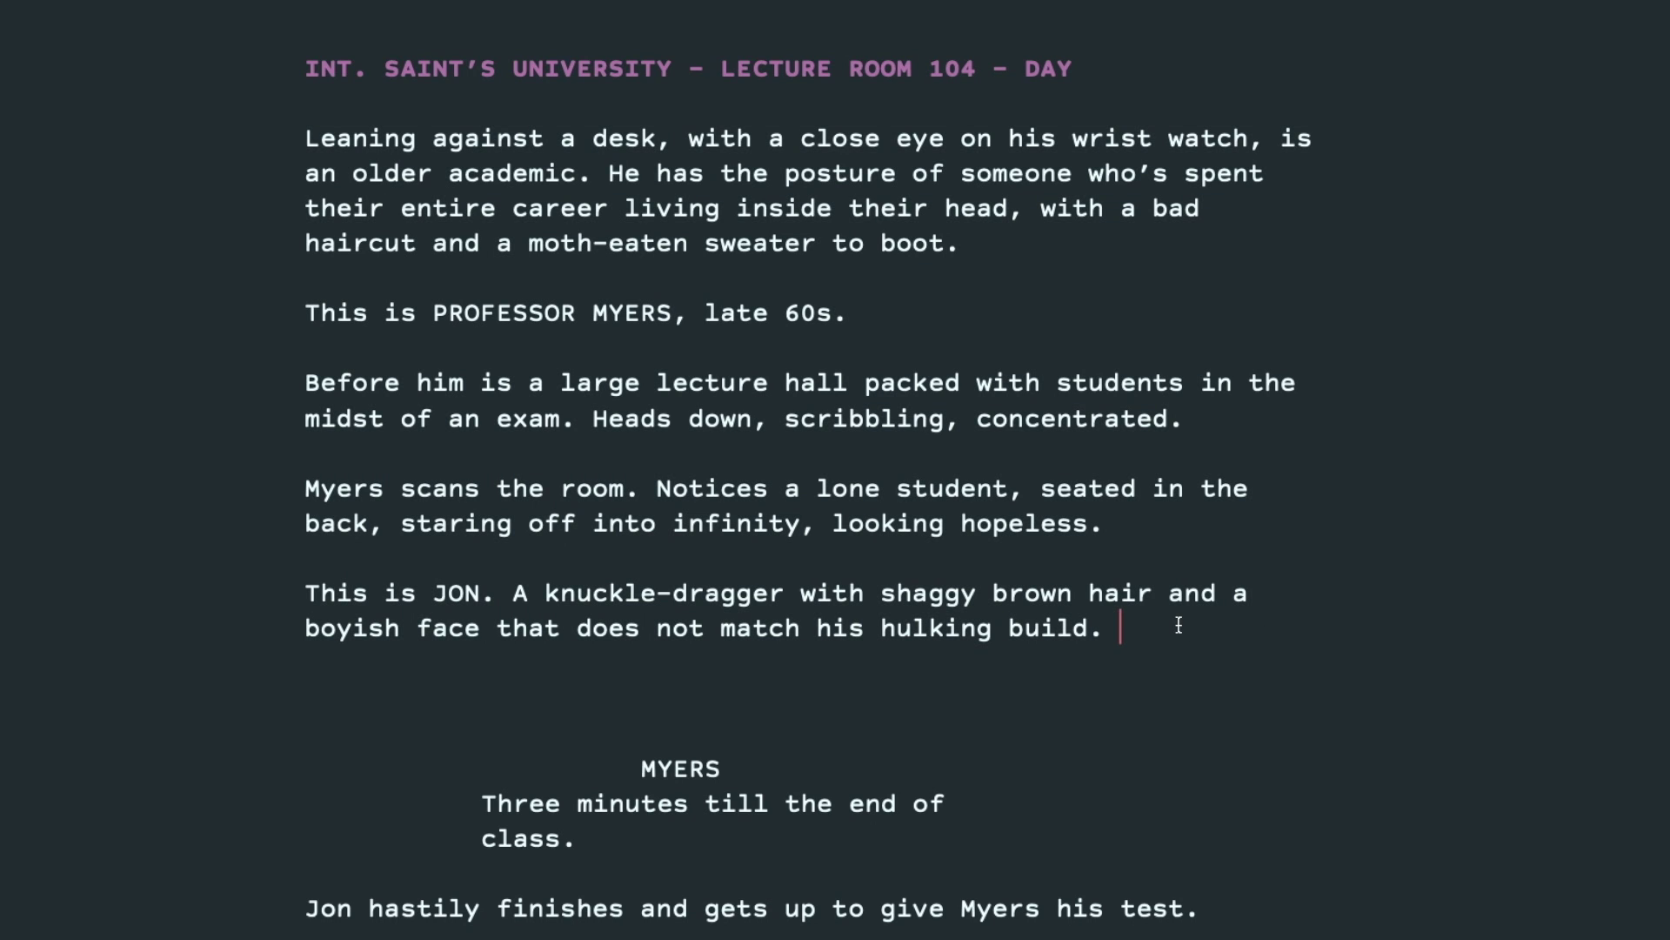
Add 'Myers watches Jon for a moment... Then checks his watch.' and remove the stray MYERS cue
{"action": "key", "text": "Return"}
{"action": "key", "text": "Return"}
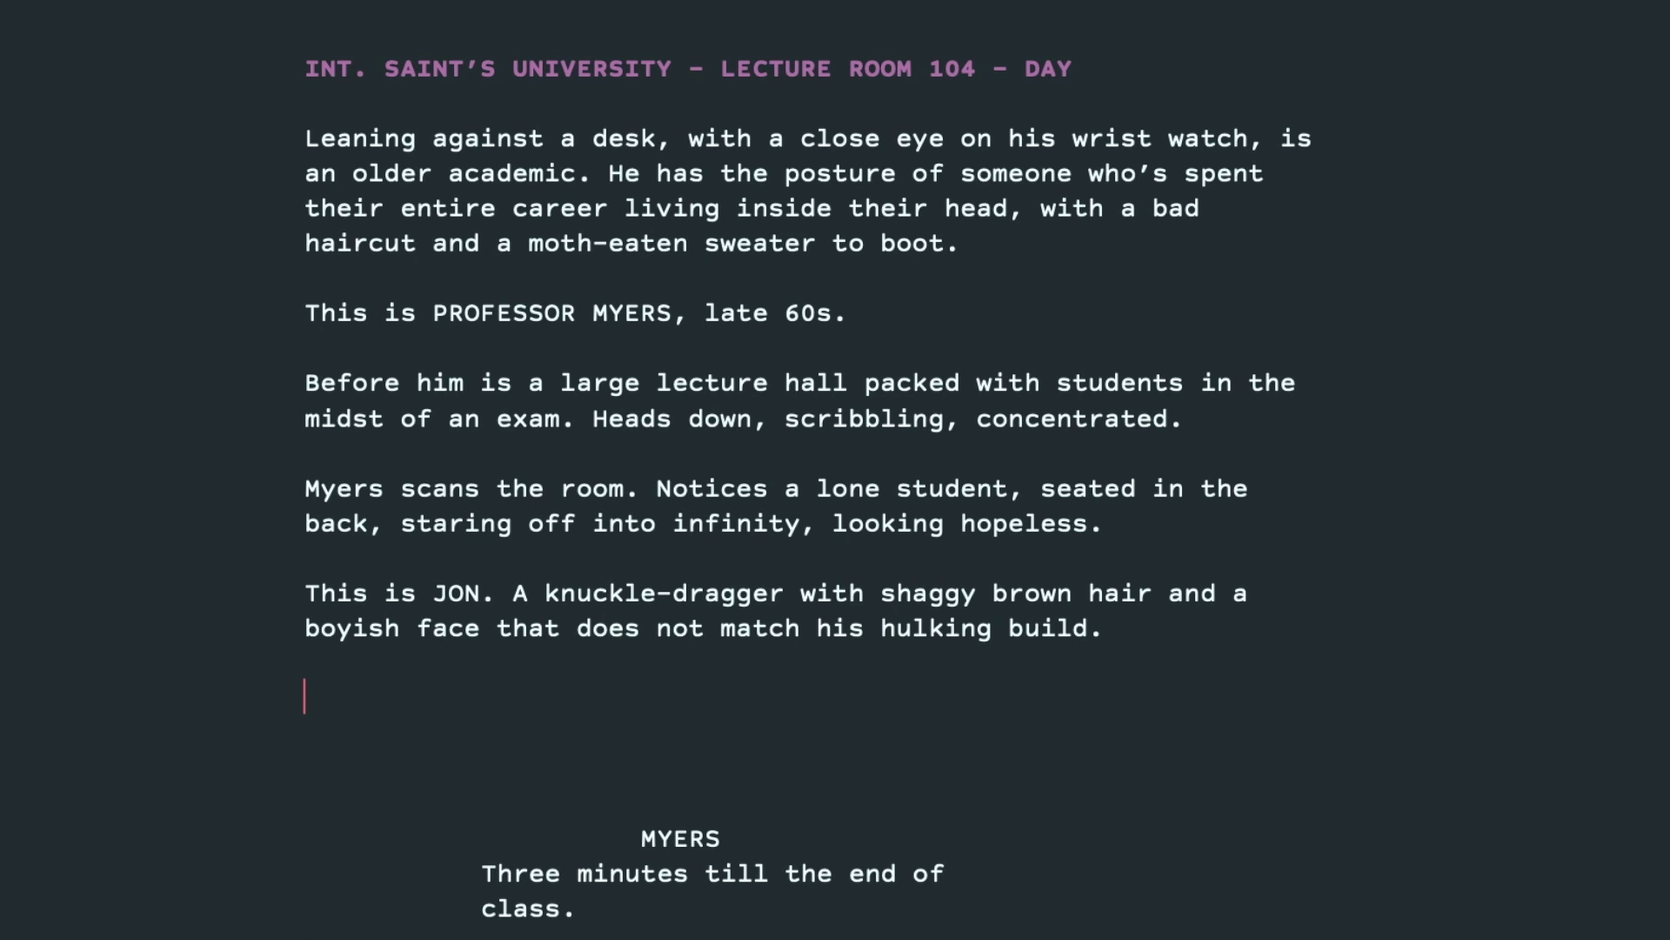
{"action": "type", "text": "Myers watch"}
{"action": "key", "text": "BackSpace"}
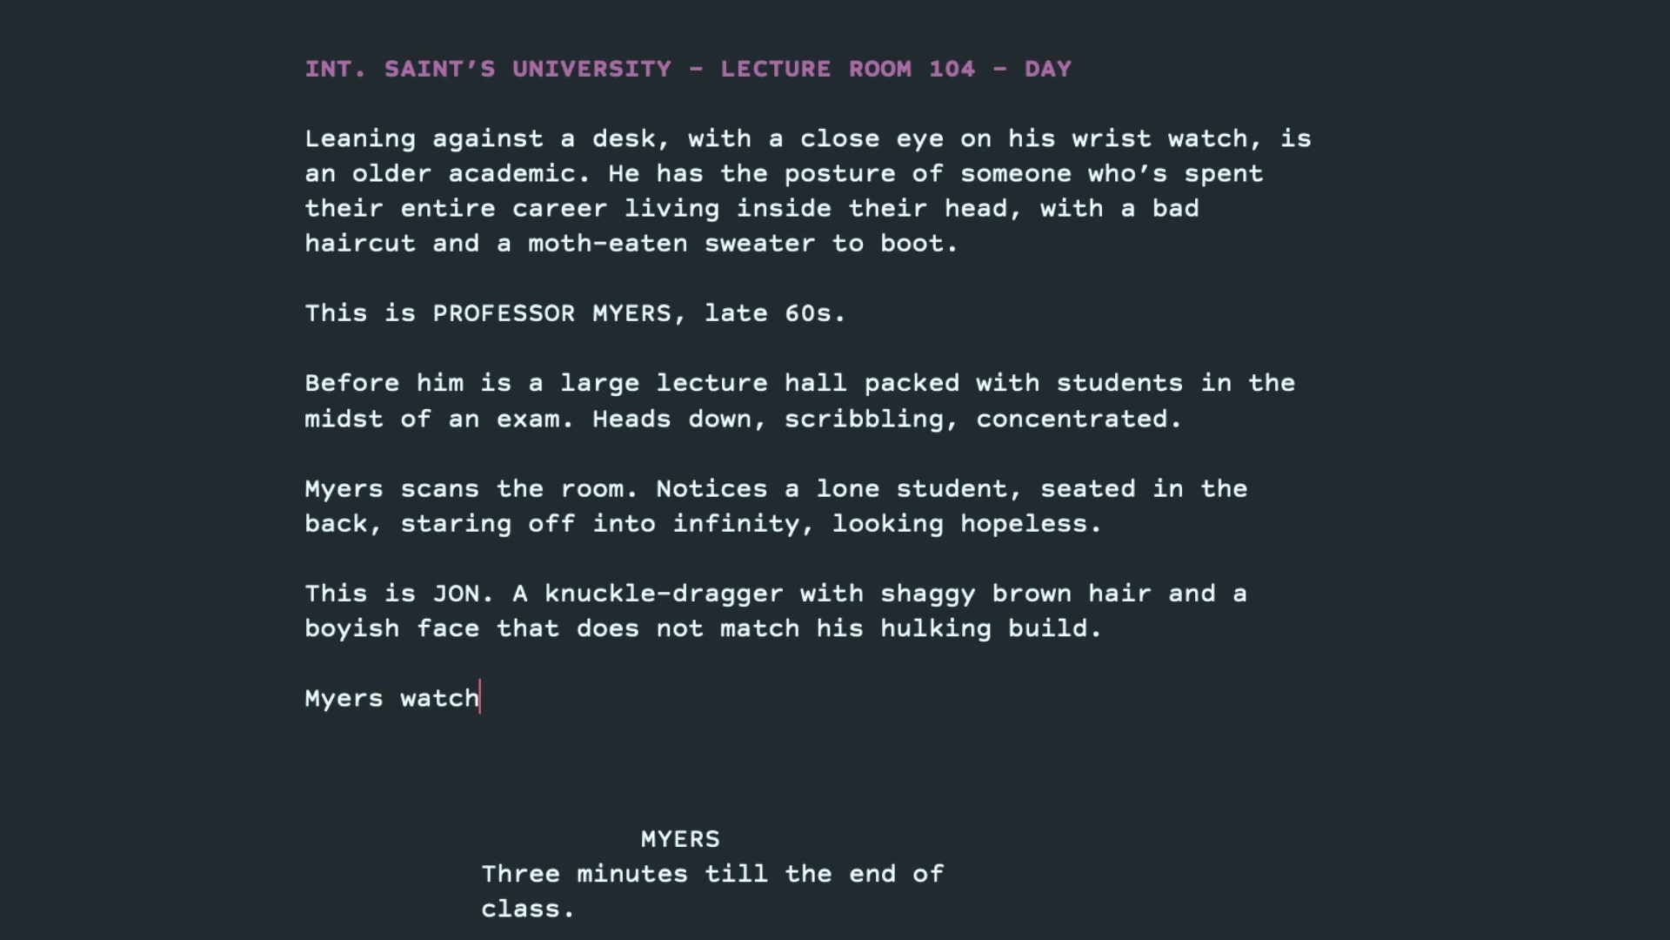
{"action": "type", "text": "es Jon for a"}
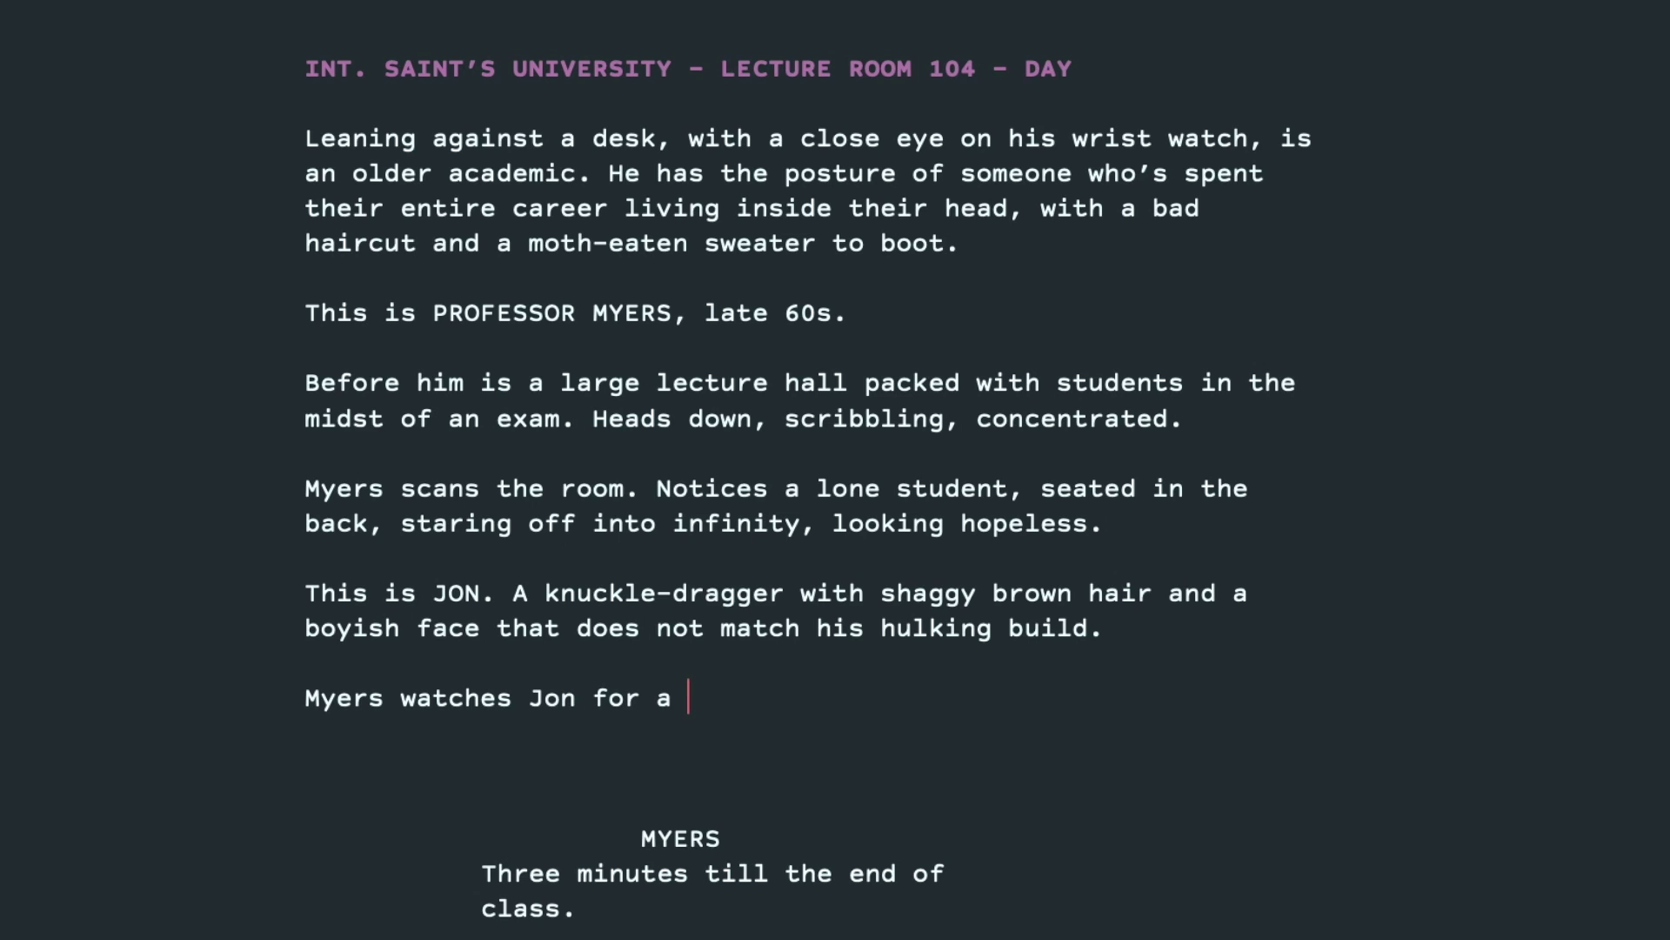
{"action": "type", "text": "moment... "}
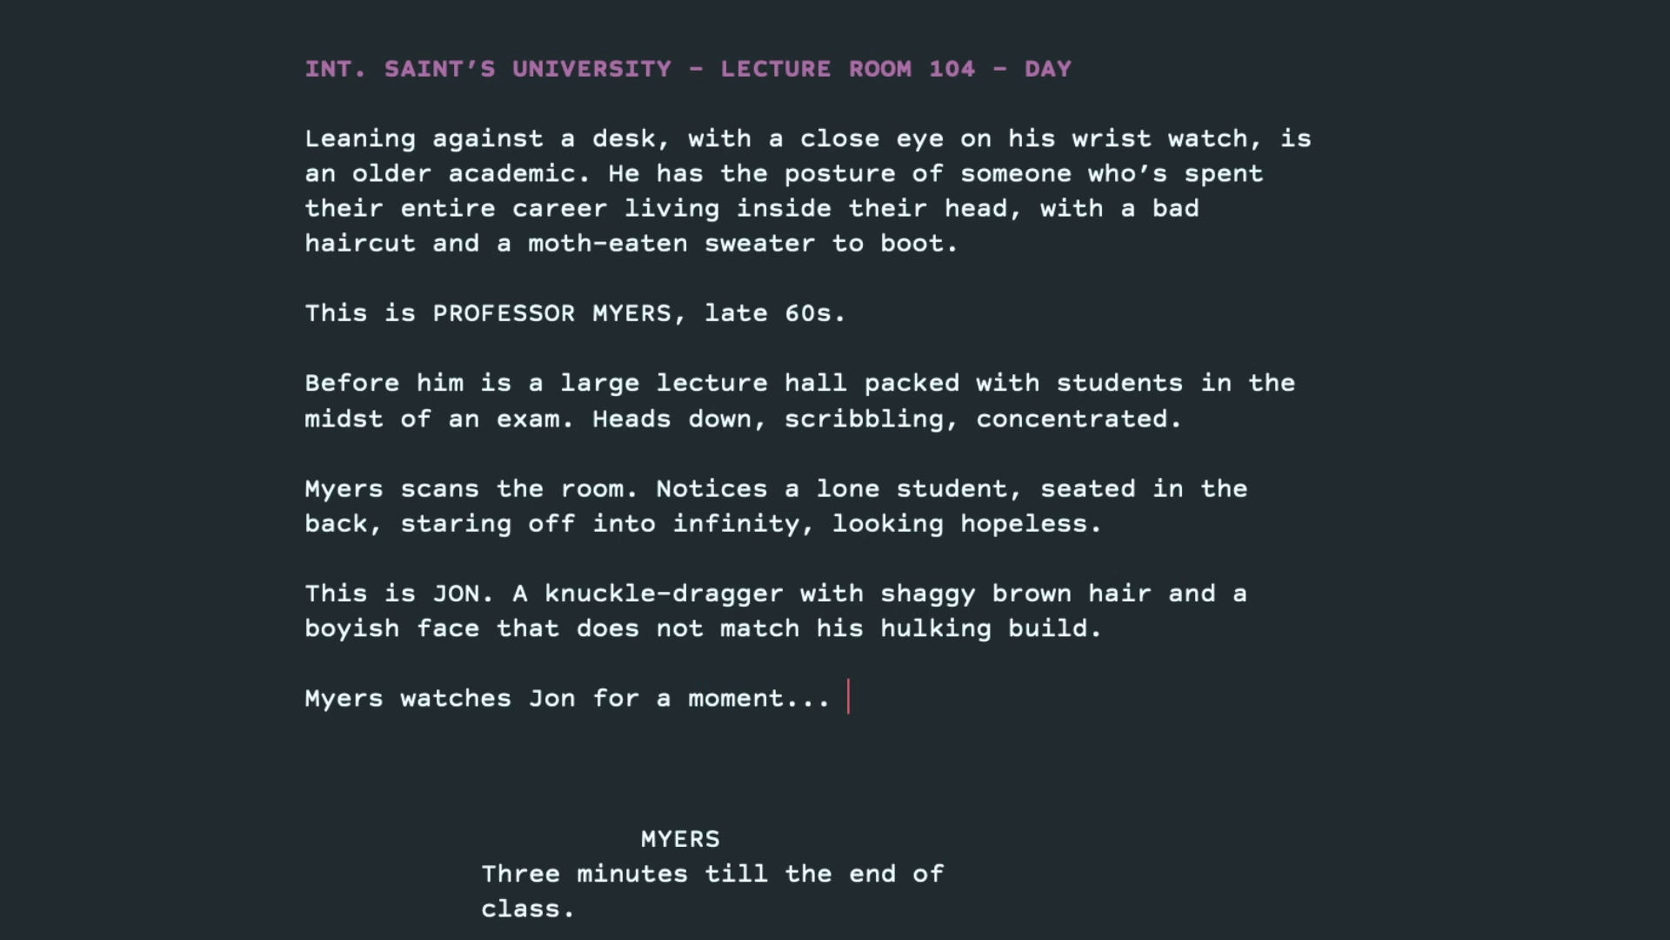
{"action": "type", "text": "Then check"}
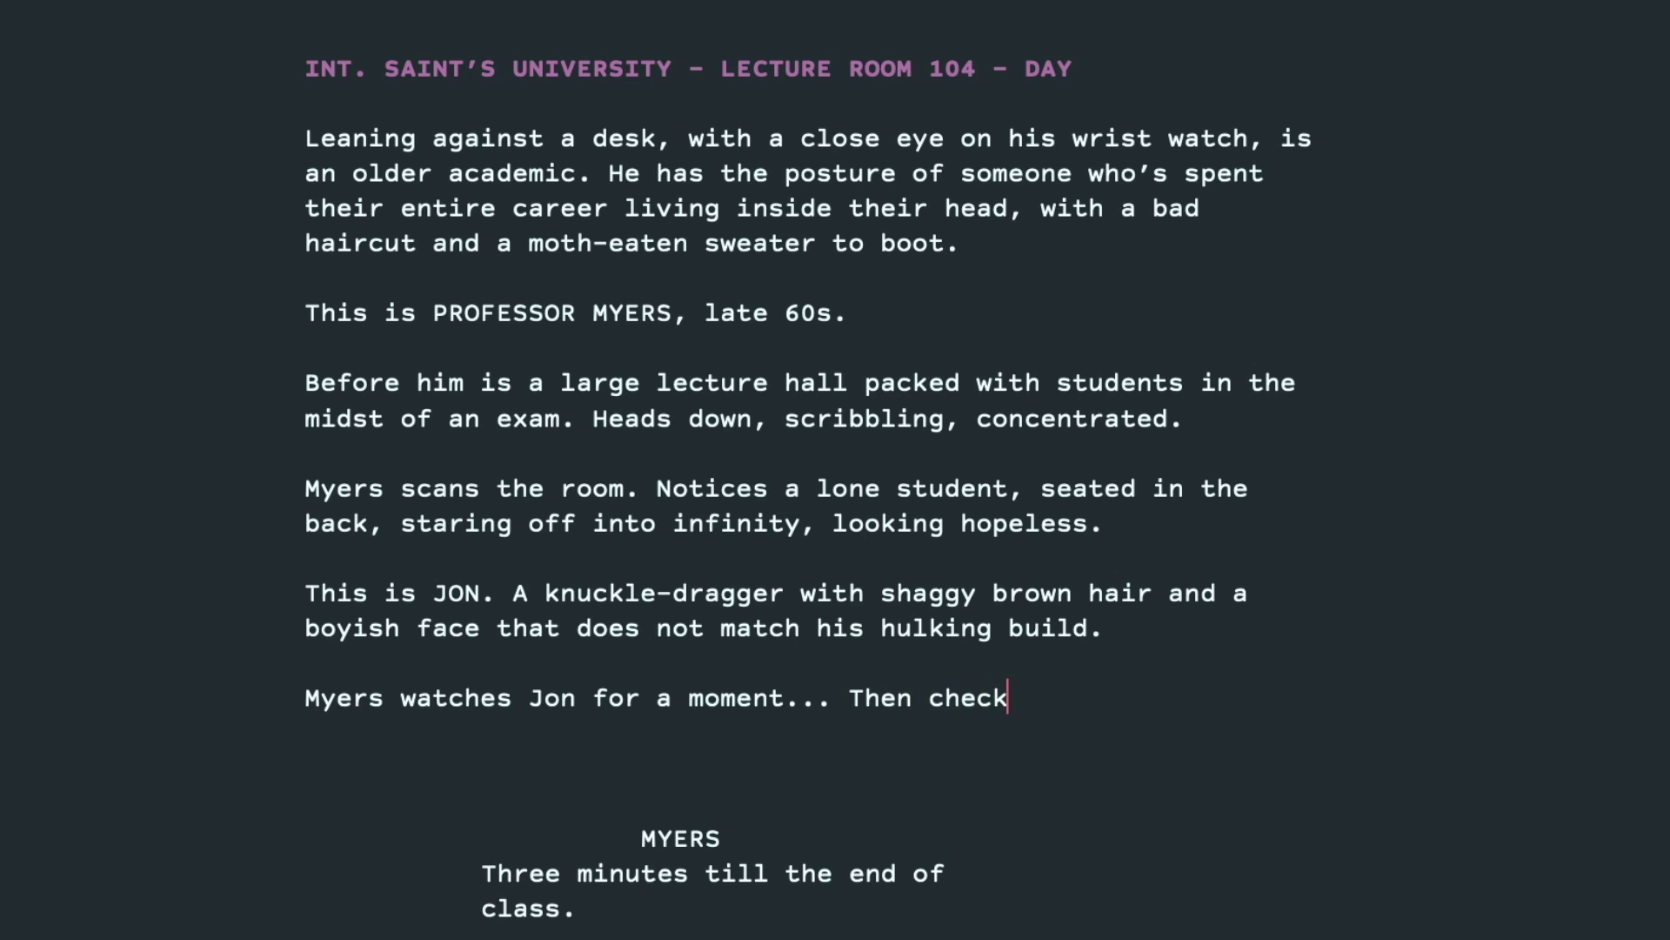
{"action": "type", "text": "s his watch."}
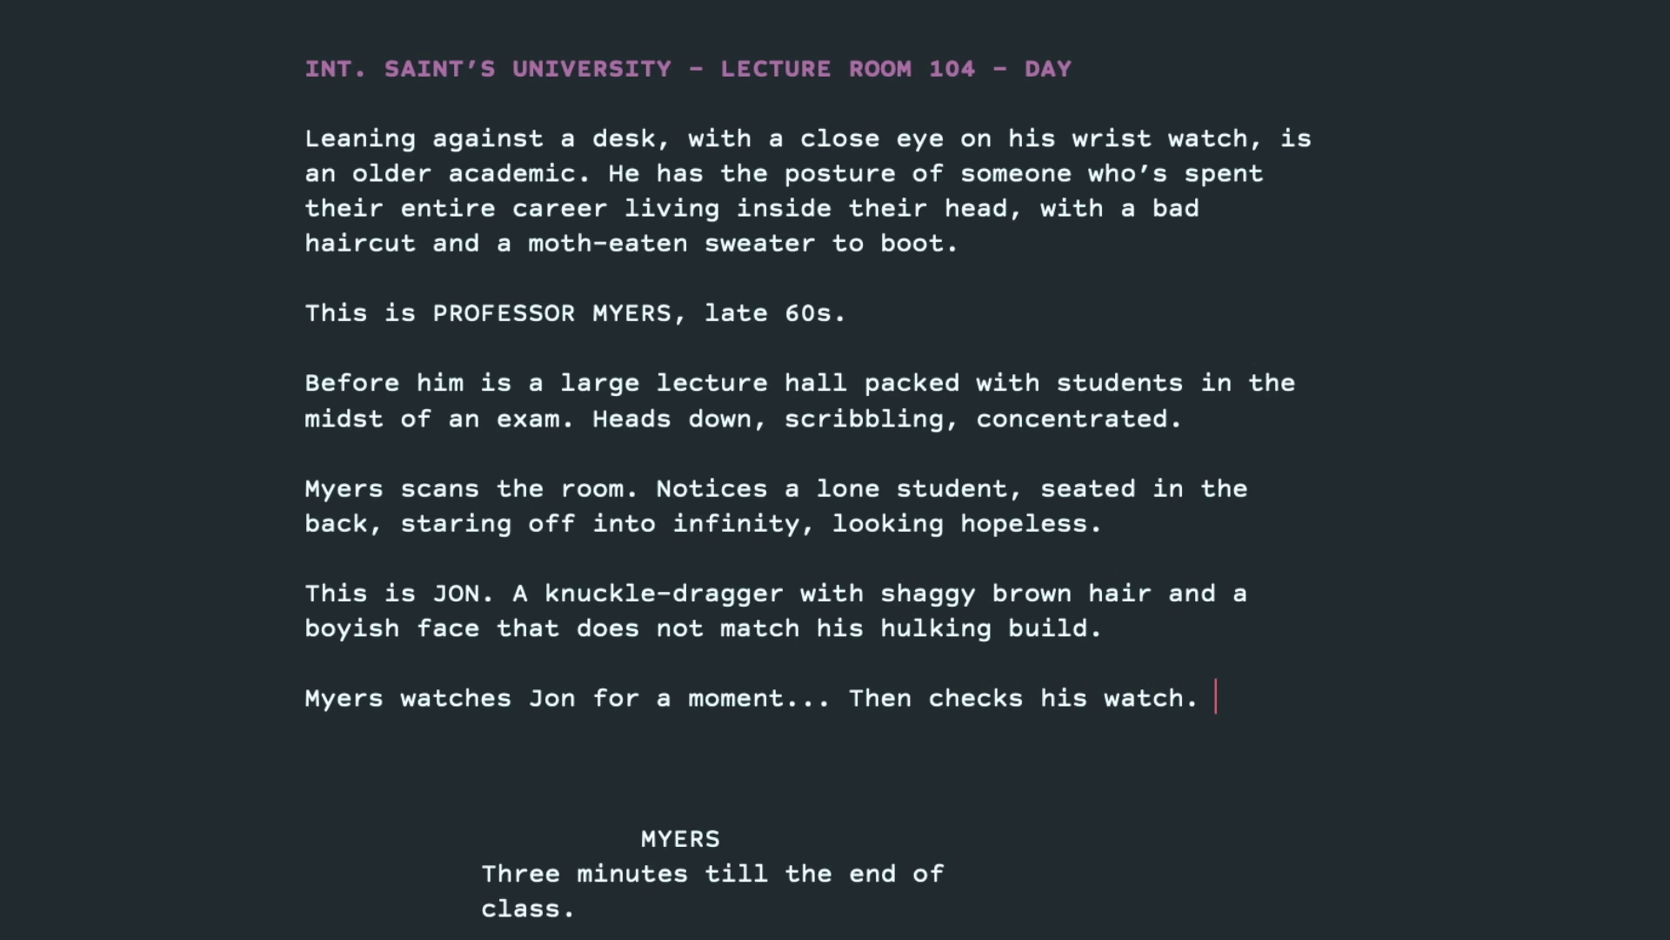
{"action": "key", "text": "Return"}
{"action": "key", "text": "Return"}
{"action": "type", "text": "M"}
{"action": "key", "text": "BackSpace"}
{"action": "key", "text": "BackSpace"}
{"action": "key", "text": "BackSpace"}
Change Myers's line to 'Time.' and add the action where hundreds of pencils hit paper and students stand
{"action": "left_click_drag", "start_coordinate": [471, 854], "coordinate": [596, 905]}
{"action": "type", "text": "T"}
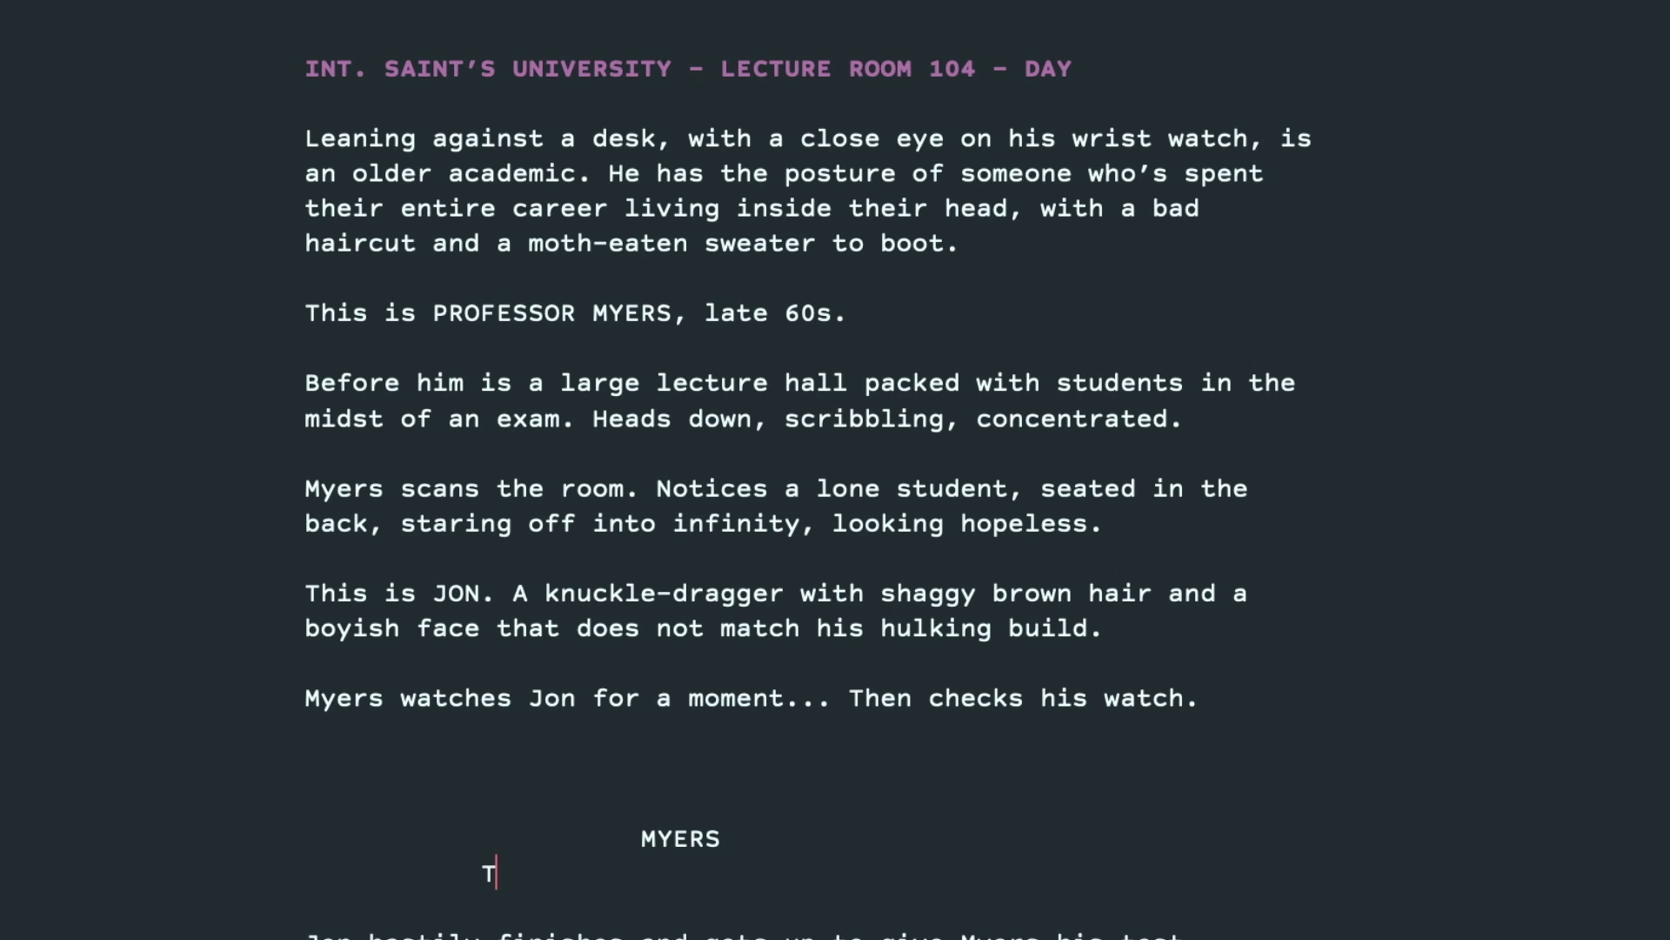
{"action": "type", "text": "ime."}
{"action": "key", "text": "Return"}
{"action": "key", "text": "Return"}
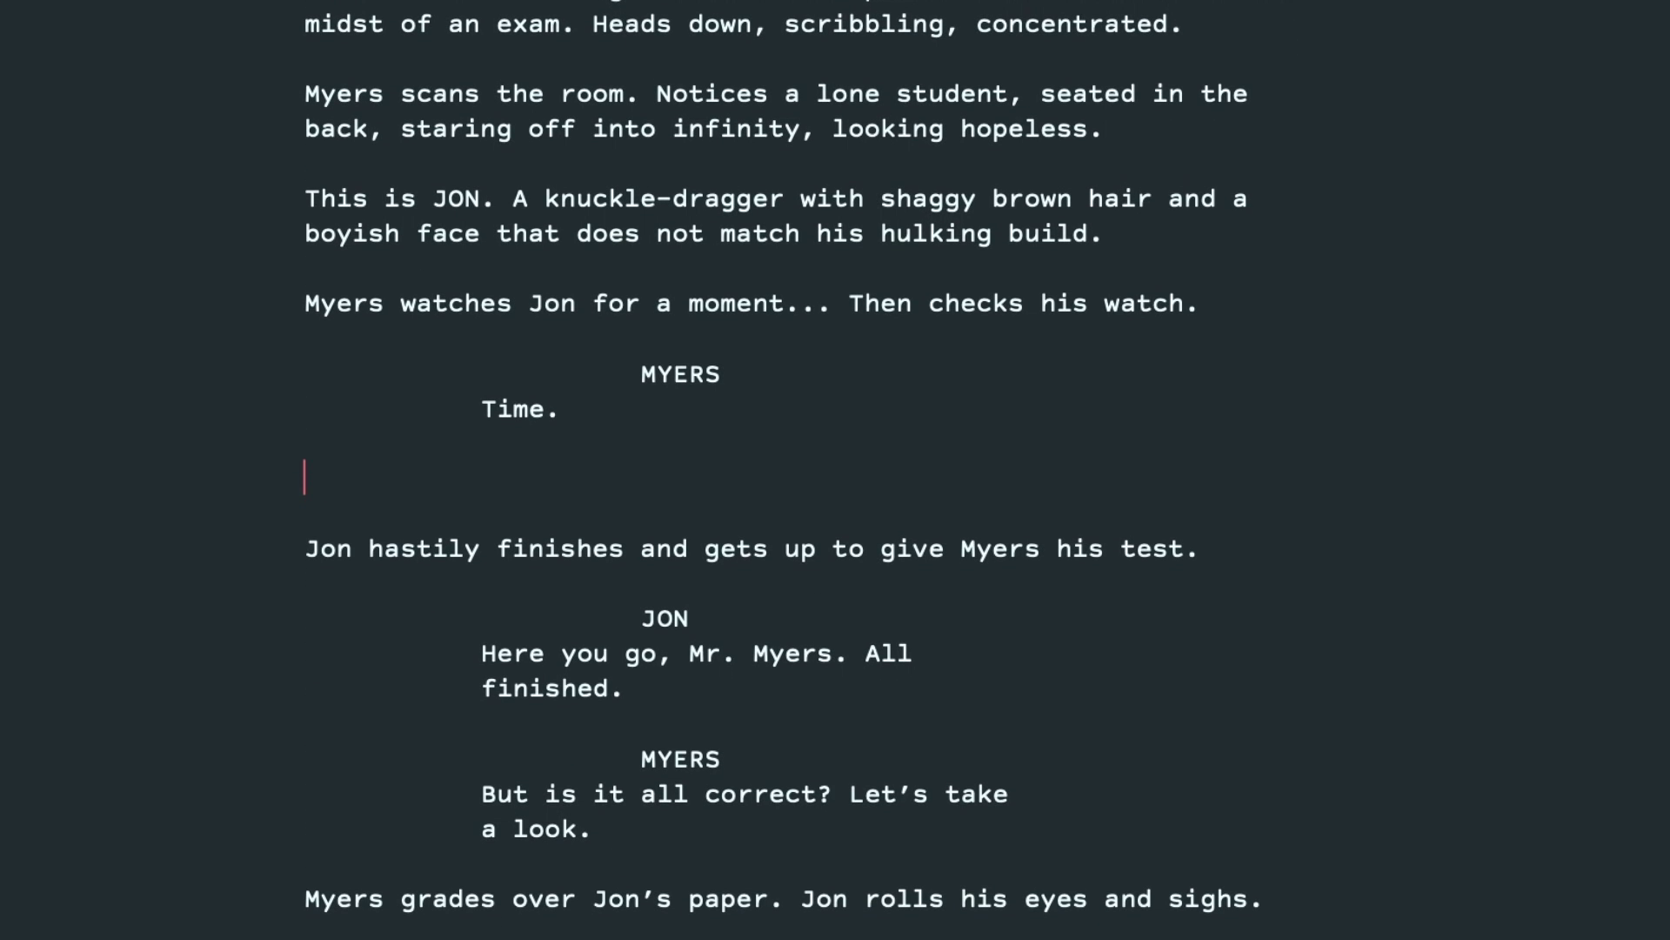
{"action": "type", "text": "The silence b"}
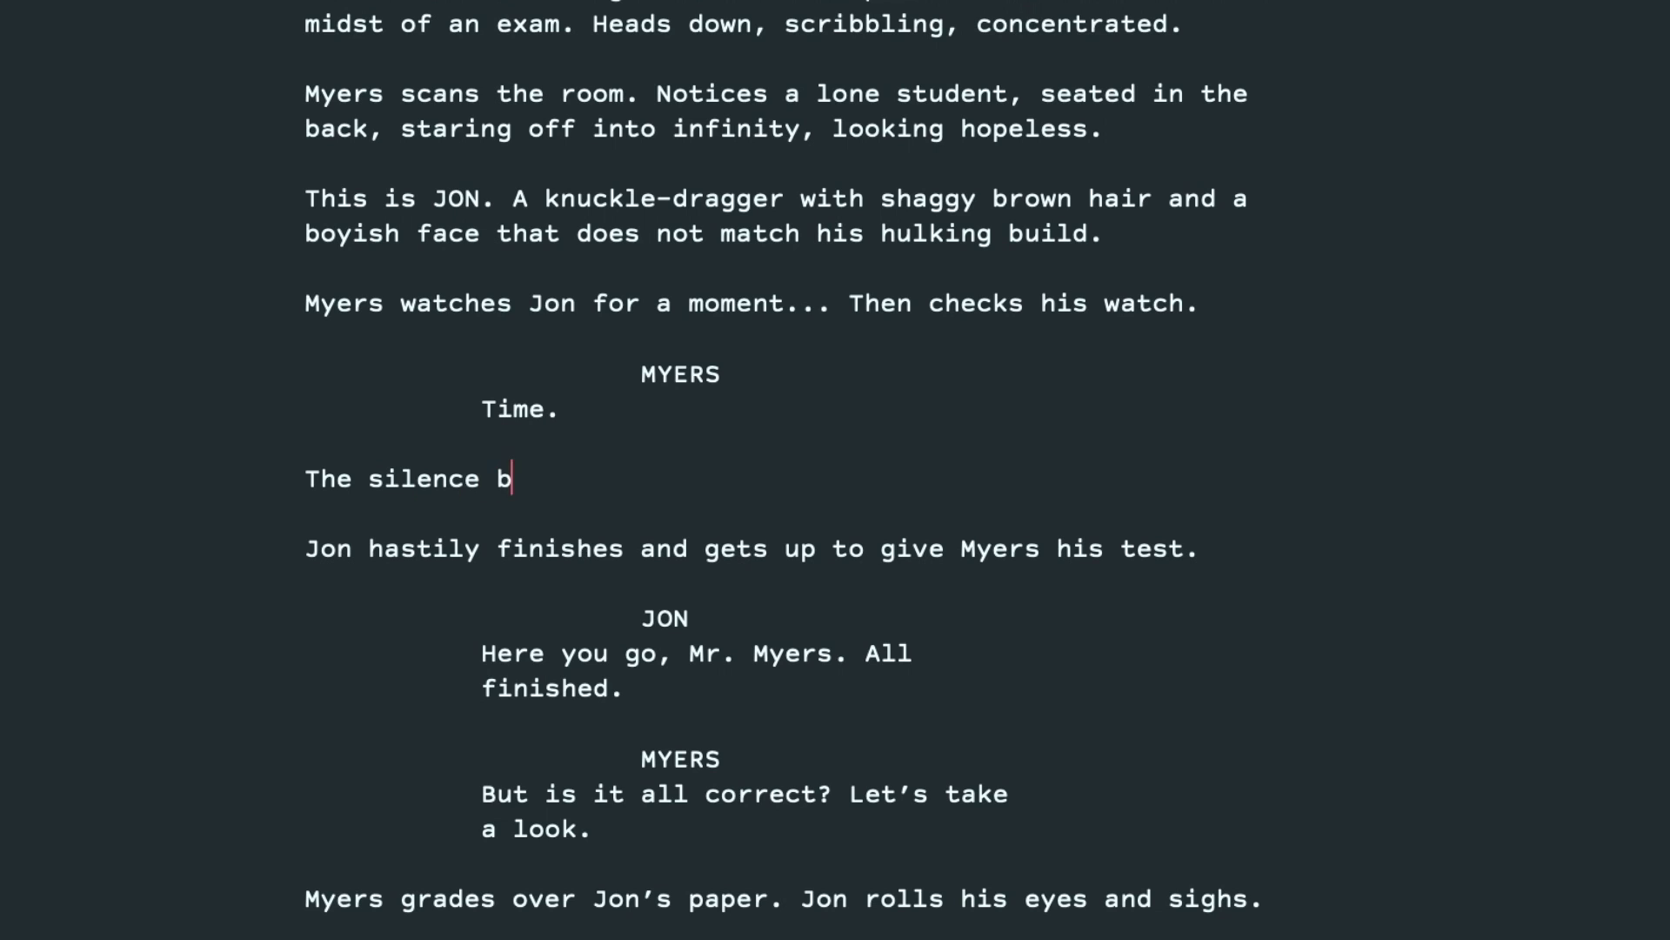
{"action": "type", "text": "reaks as HUNDRE"}
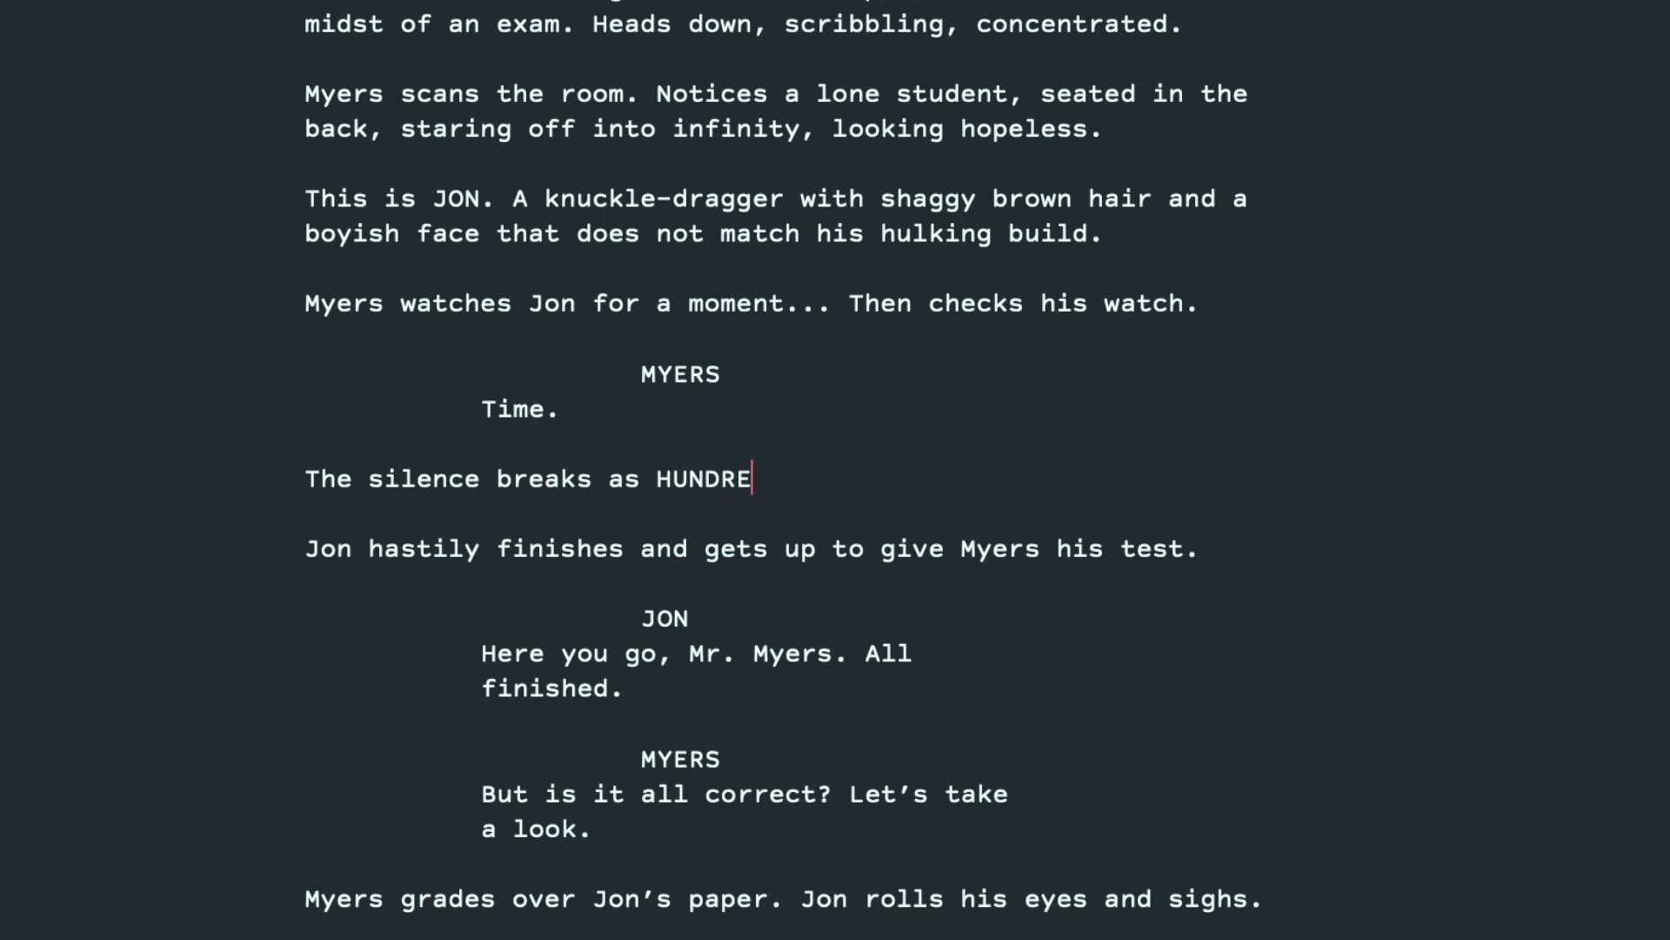
{"action": "type", "text": "DS OF PENCILS "}
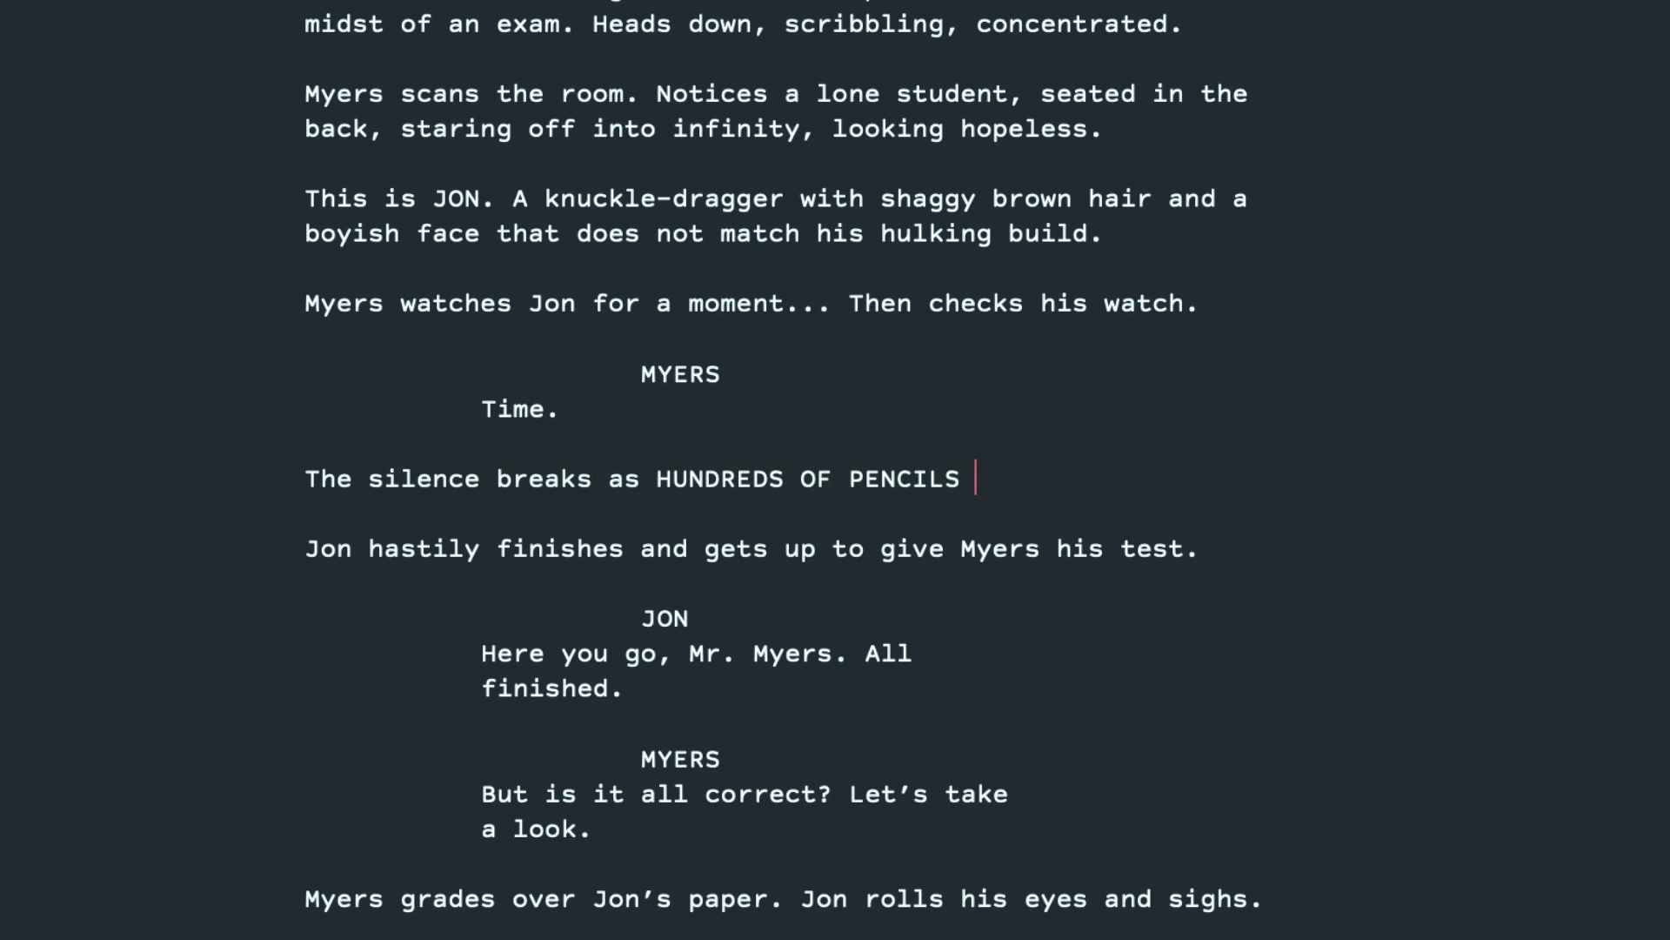
{"action": "type", "text": "HIT PAPER "}
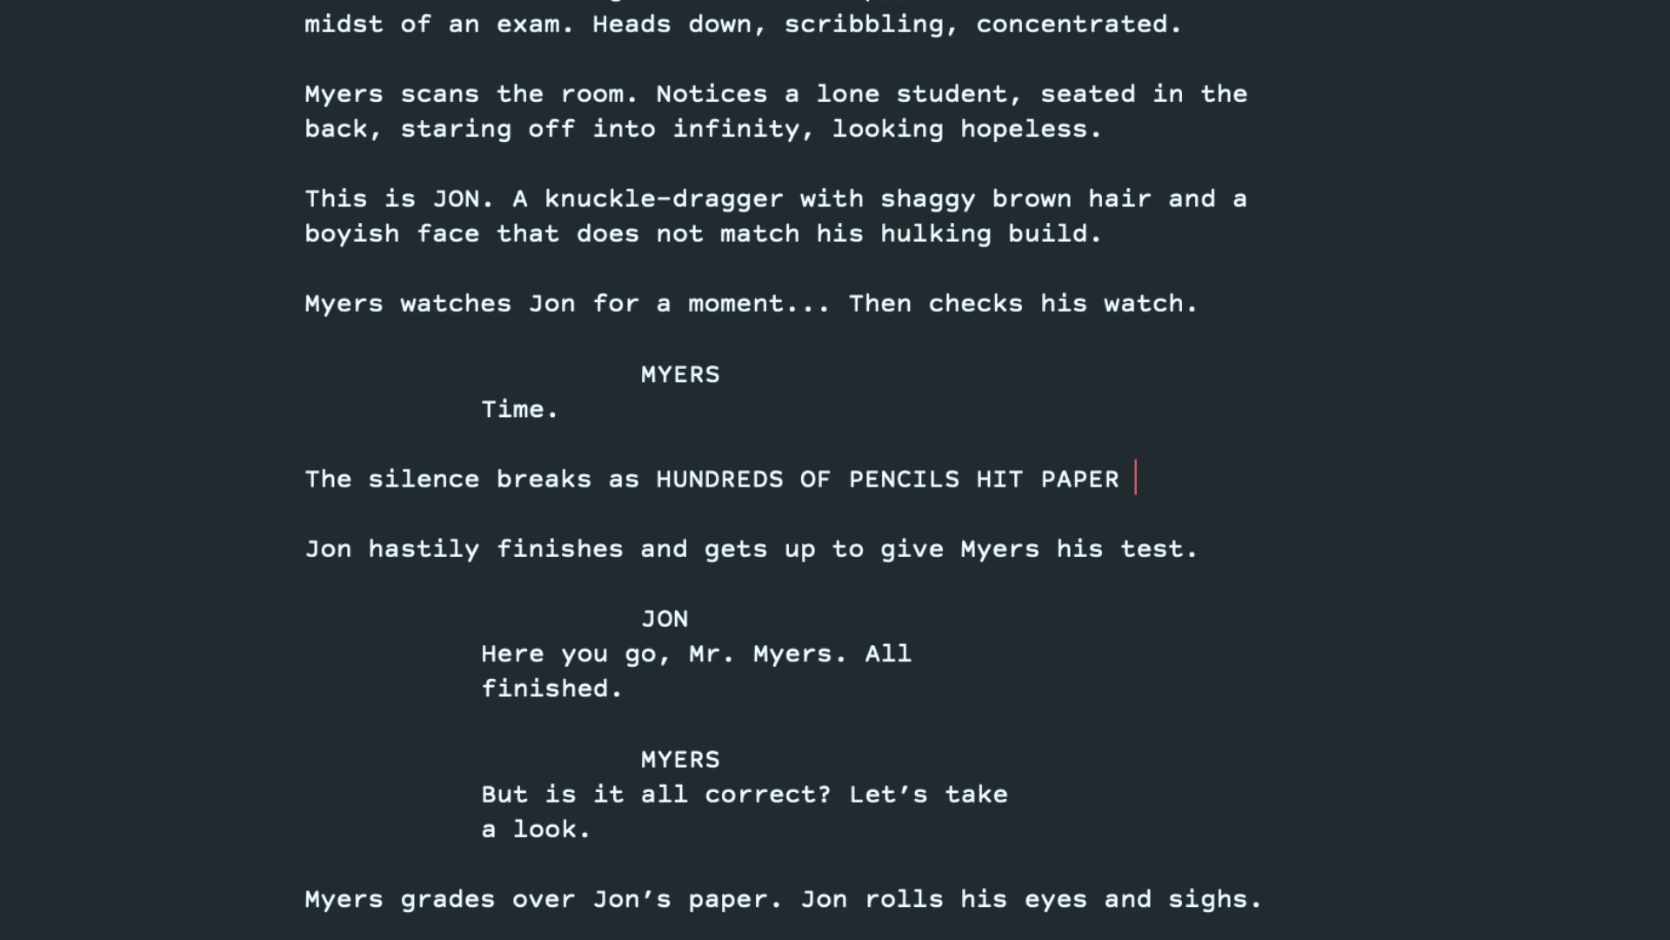
{"action": "type", "text": "and student"}
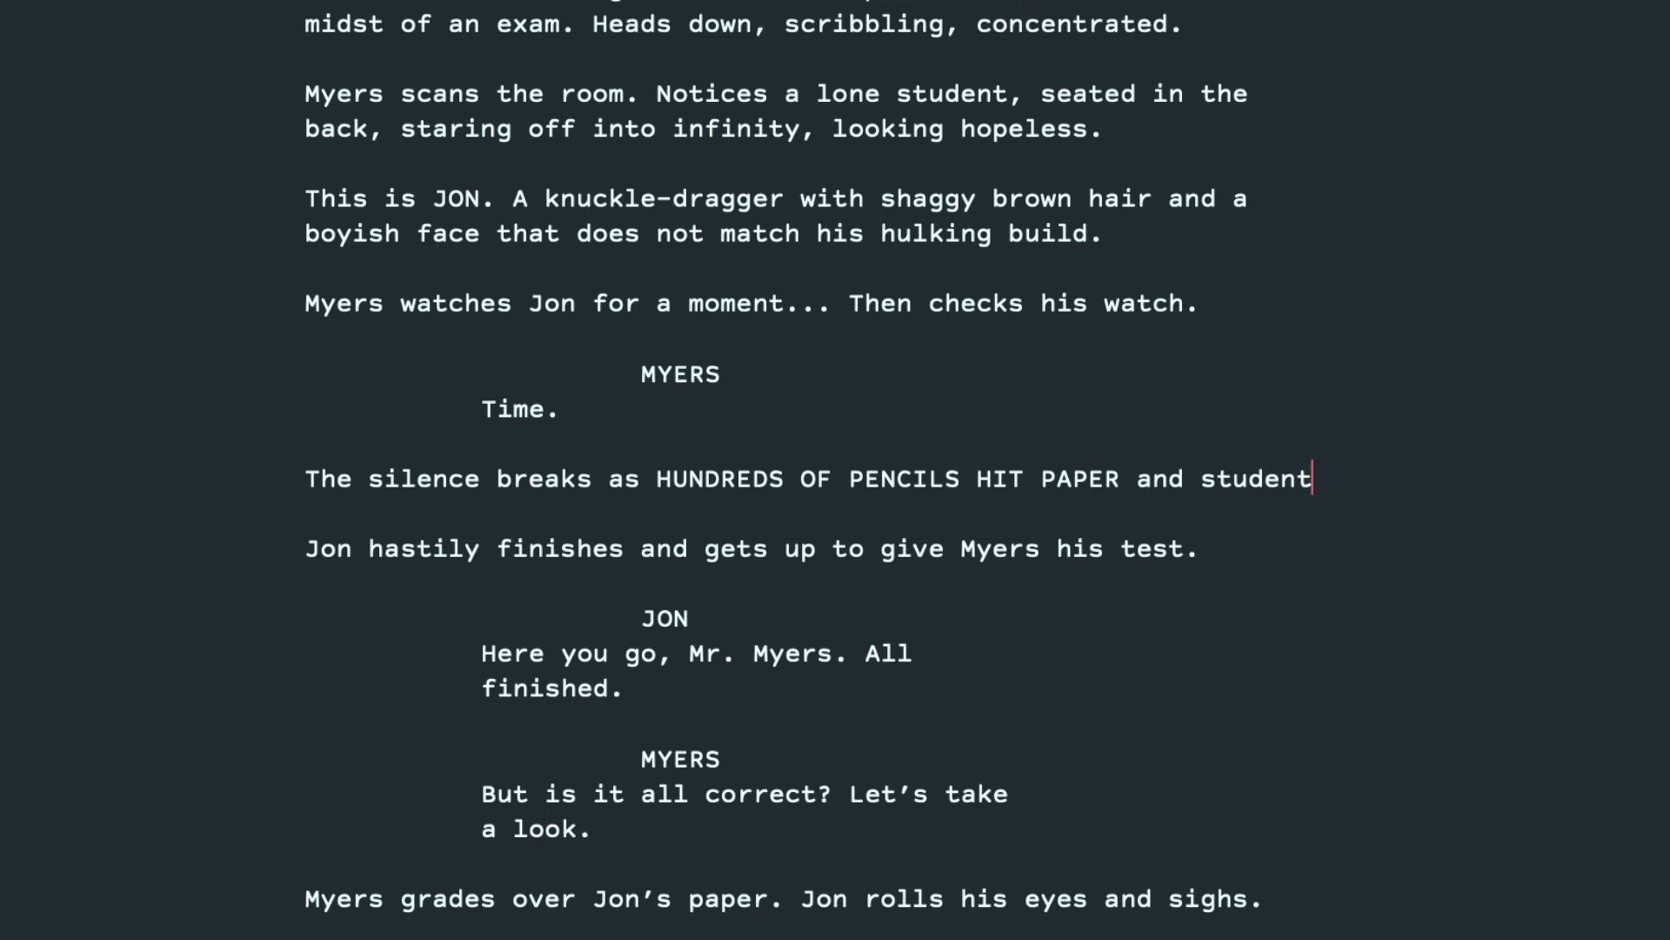
{"action": "type", "text": "s stand "}
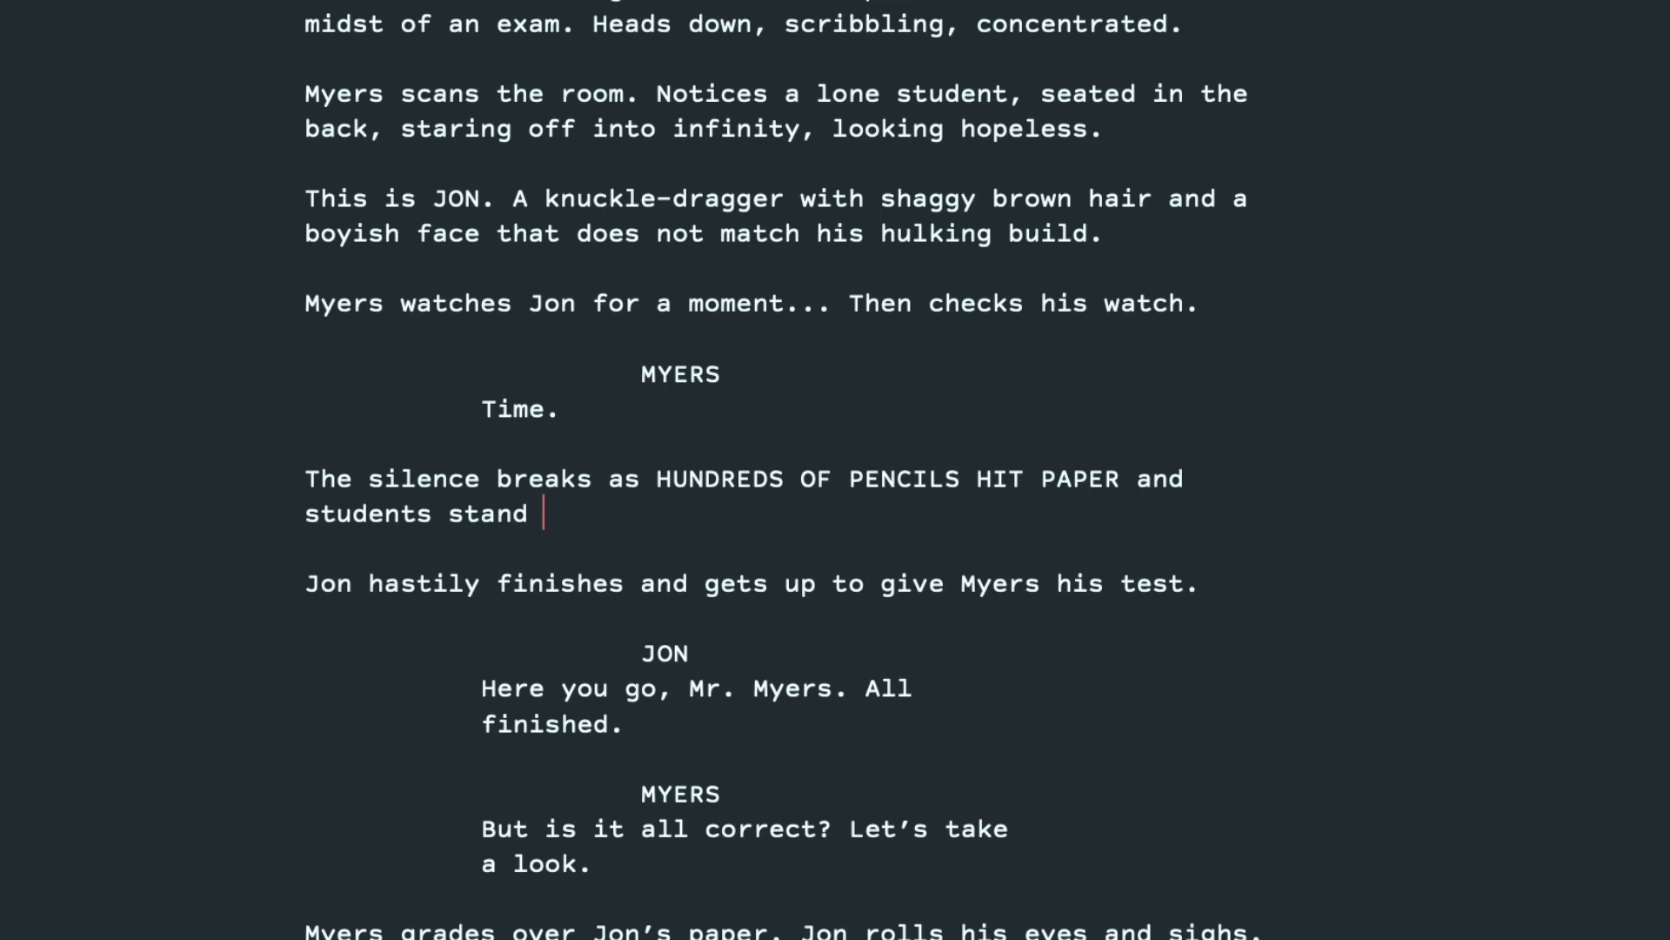
{"action": "type", "text": "up, hand in their "}
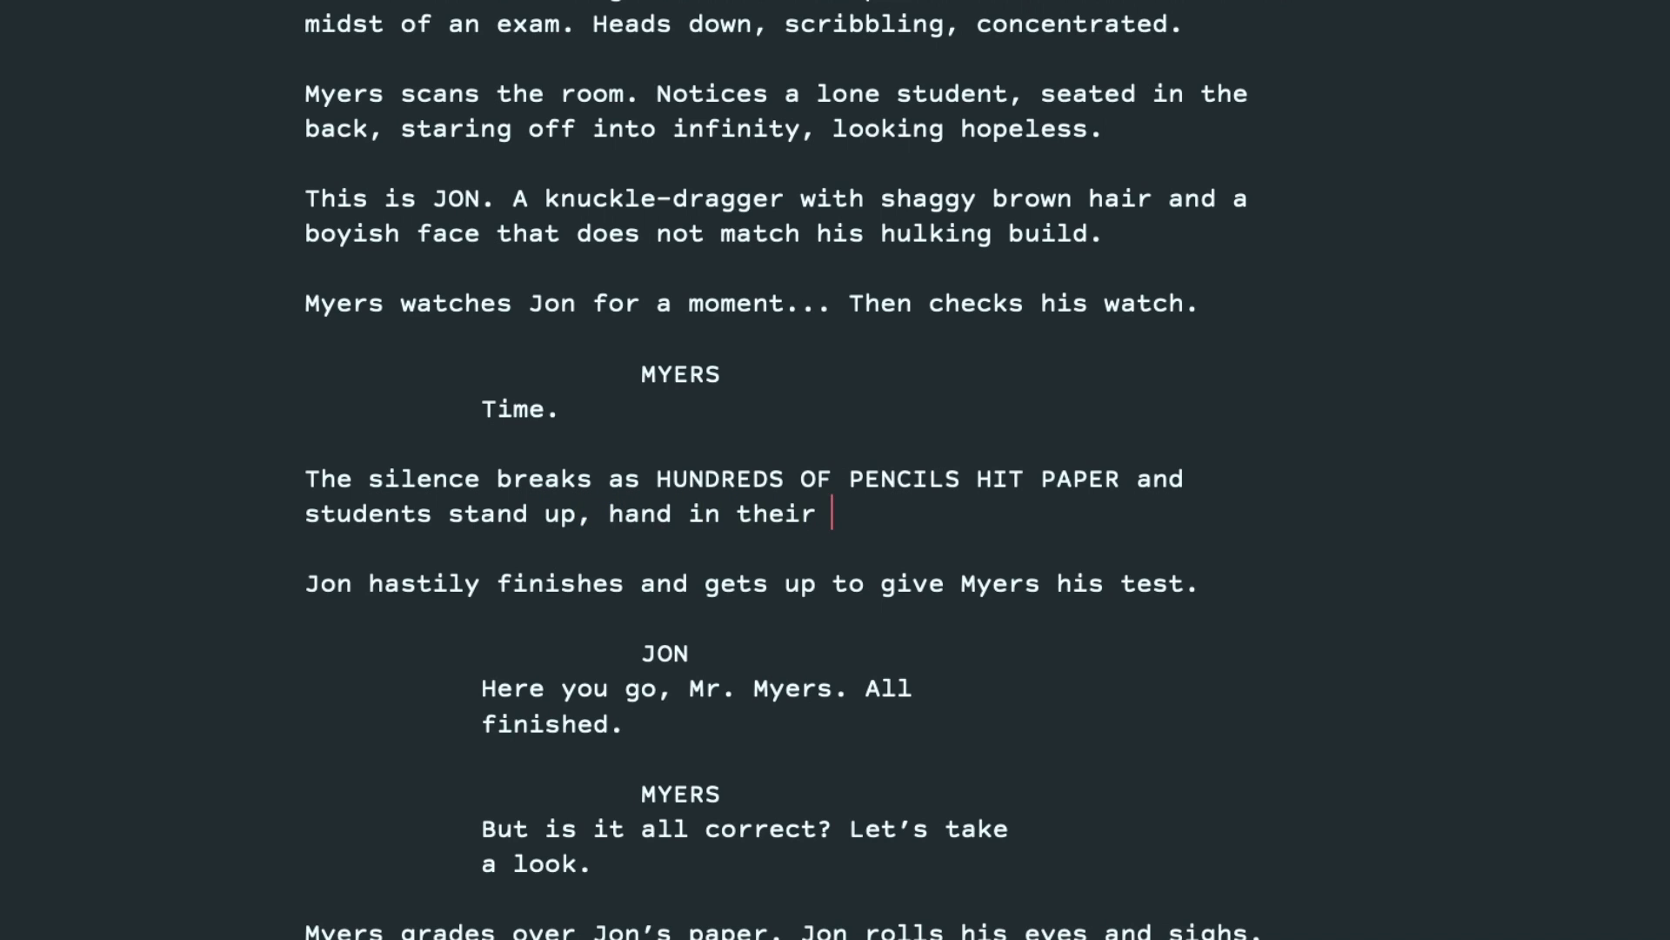
{"action": "type", "text": "exams, a"}
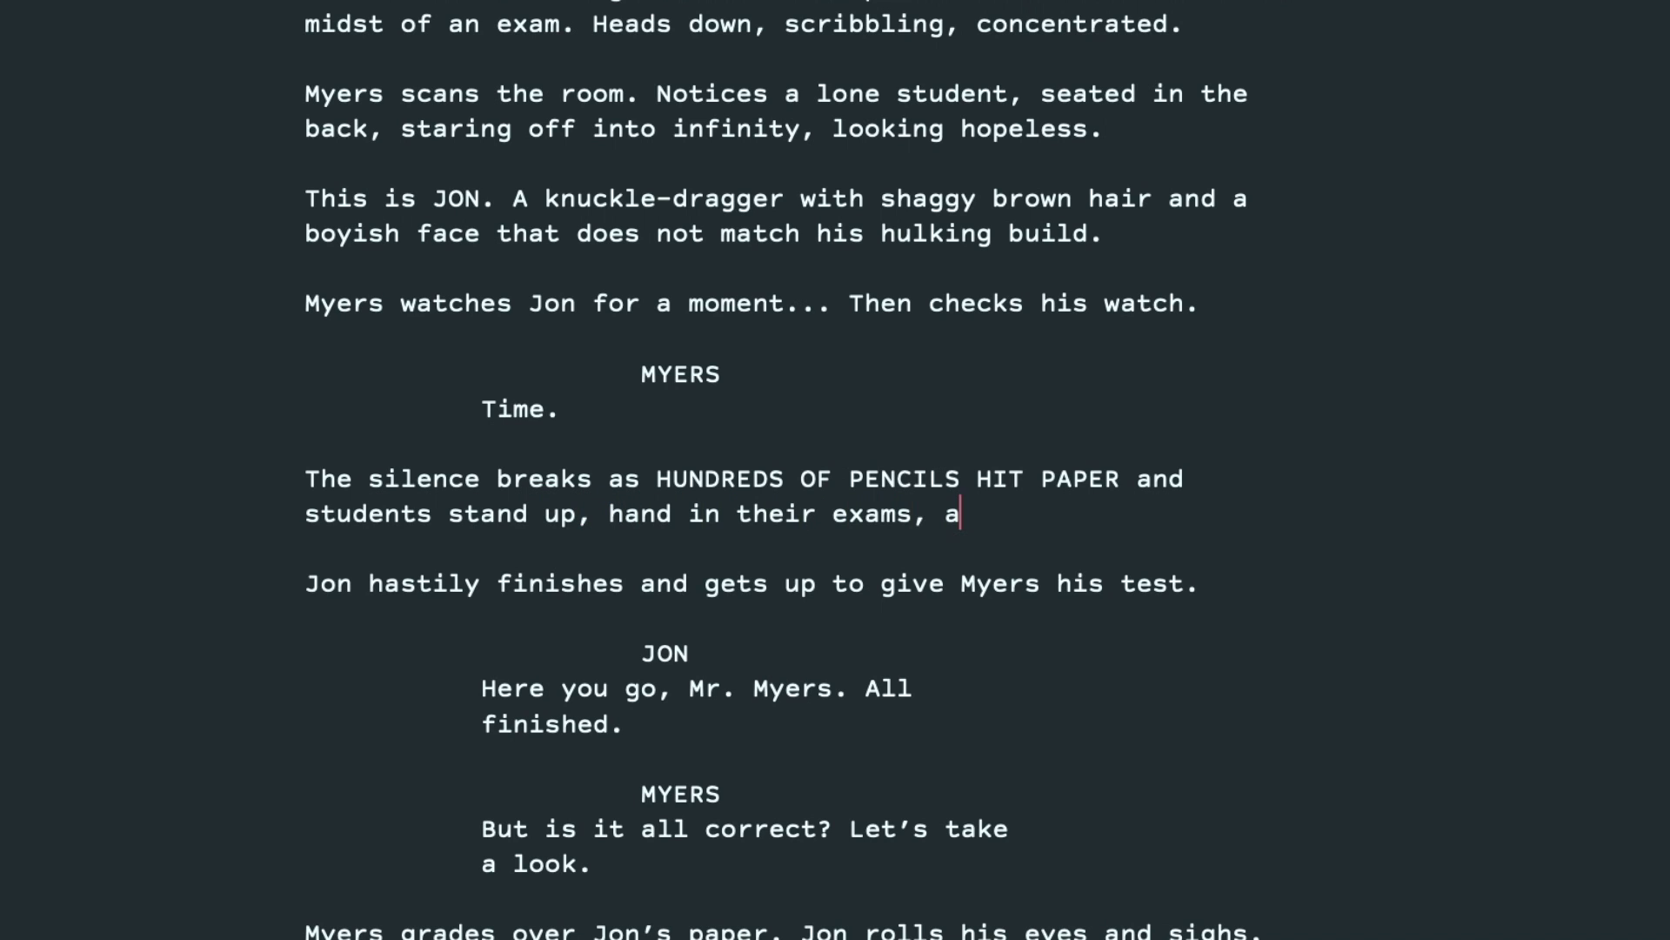
{"action": "type", "text": "nd file out the doo"}
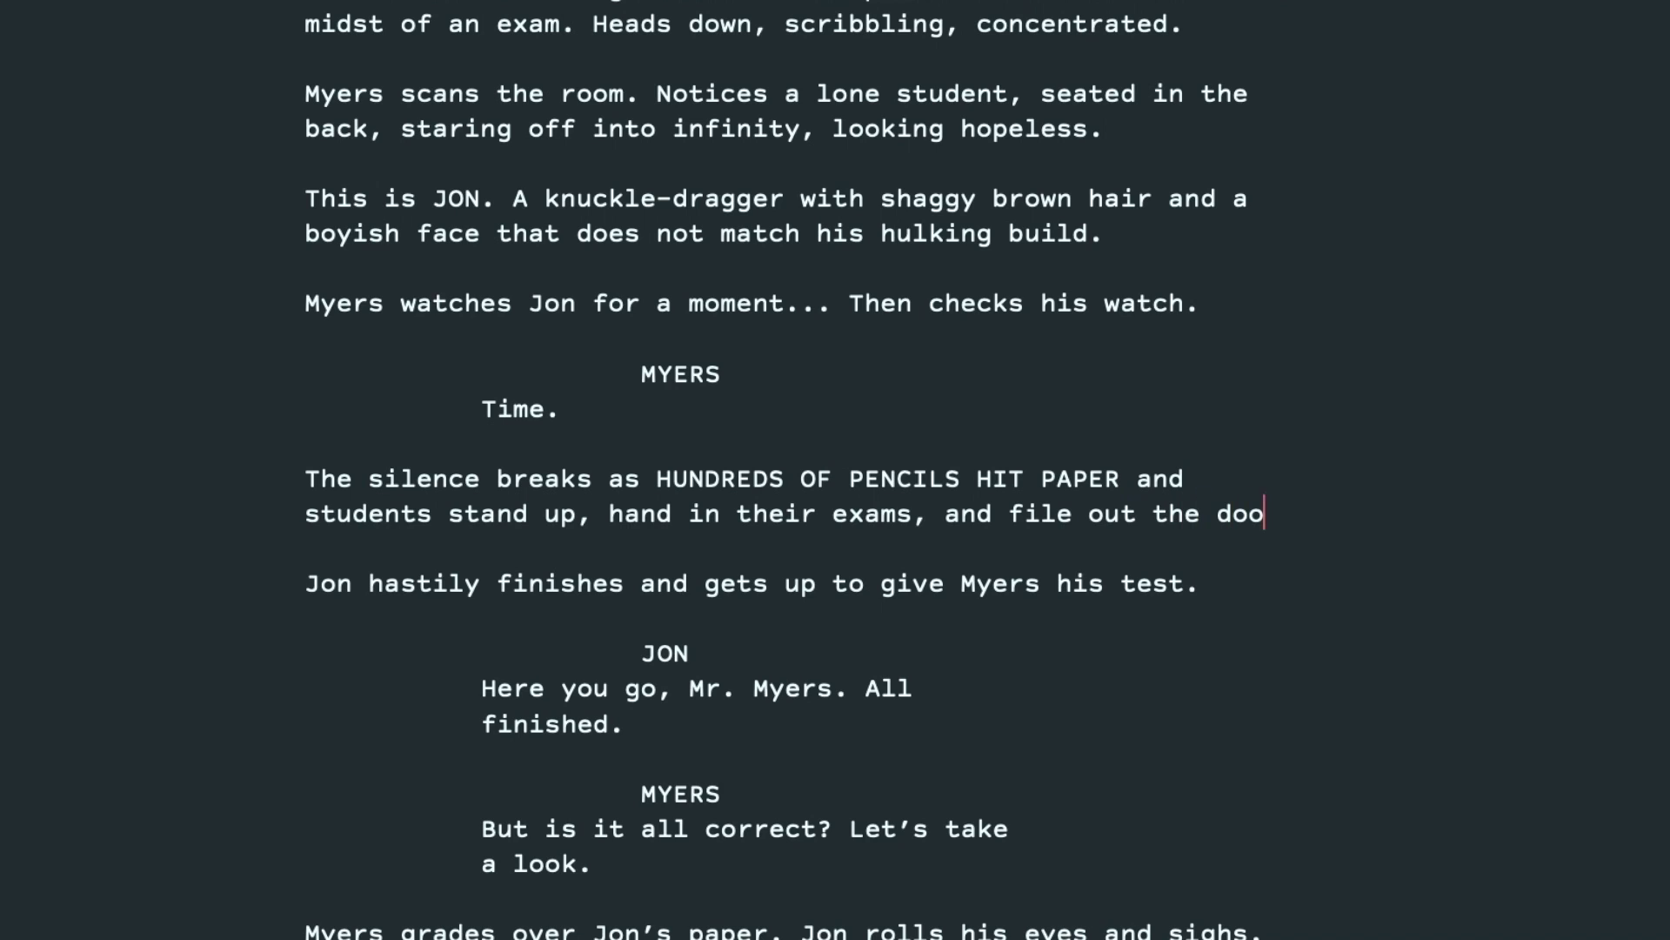
{"action": "type", "text": "r."}
Open a new paragraph after 'door.' and position the caret on the empty line above Jon's line
{"action": "key", "text": "Return"}
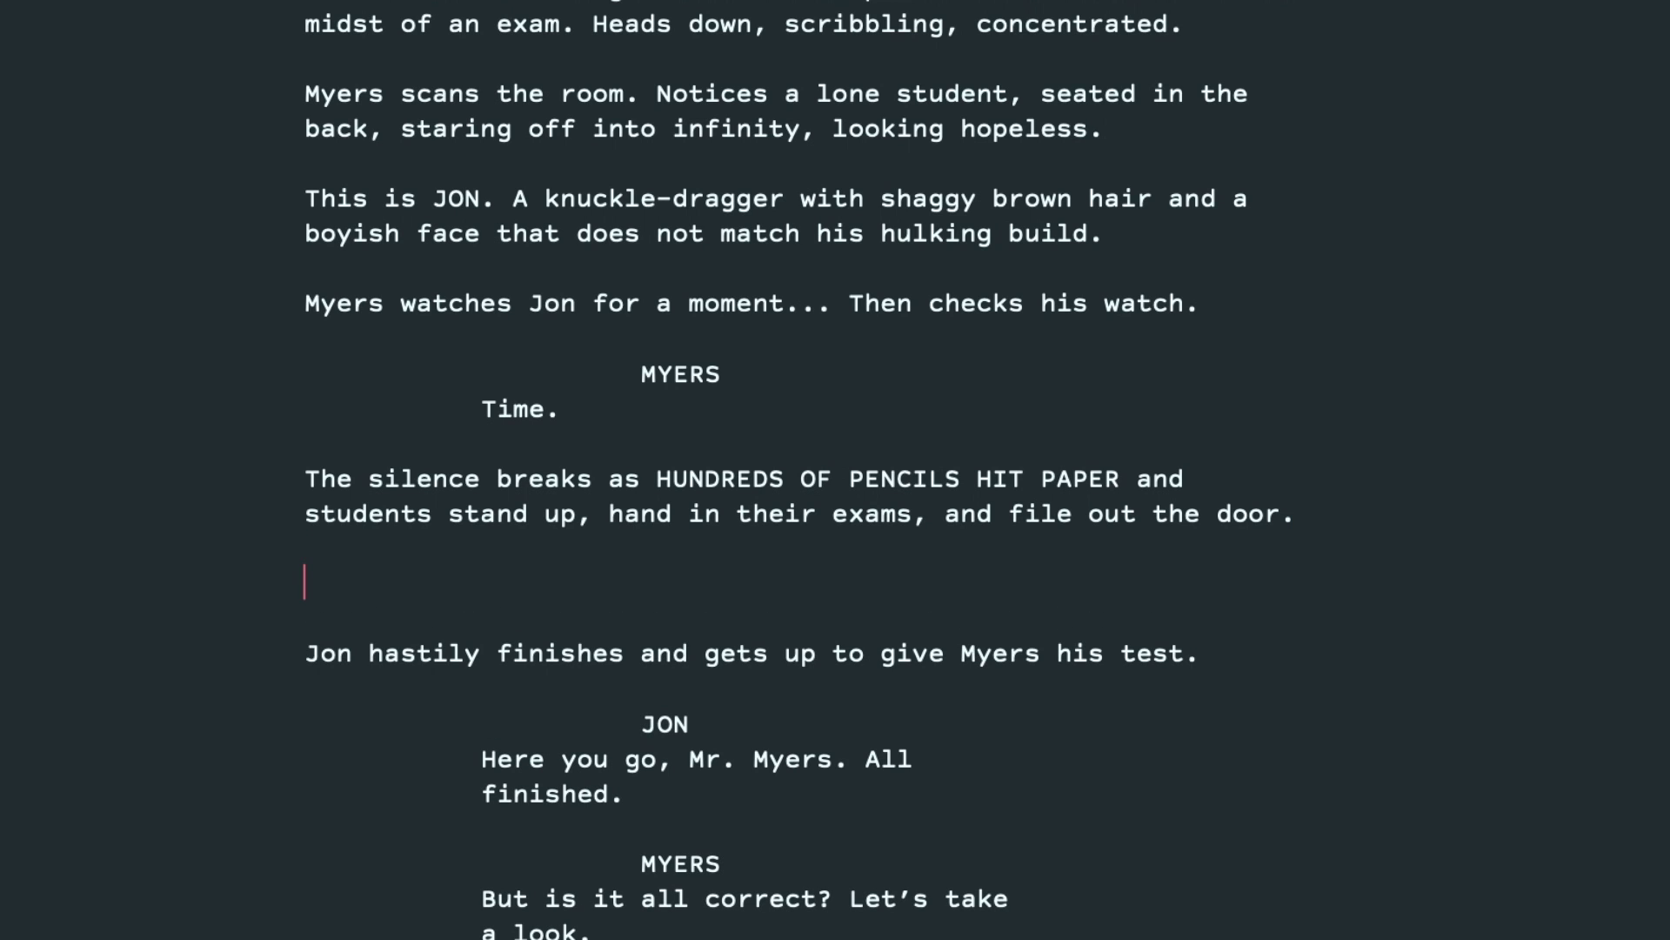
{"action": "left_click_drag", "start_coordinate": [307, 652], "coordinate": [1058, 652]}
{"action": "left_click", "coordinate": [1209, 648]}
{"action": "left_click", "coordinate": [786, 650]}
{"action": "left_click", "coordinate": [333, 570]}
Write that, still seated, Jon lets the others clear out, then reluctantly mopes over and tosses his exam on the pile
{"action": "type", "text": "Still stea"}
{"action": "key", "text": "BackSpace"}
{"action": "key", "text": "BackSpace"}
{"action": "key", "text": "BackSpace"}
{"action": "key", "text": "BackSpace"}
{"action": "type", "text": "seated, Jon"}
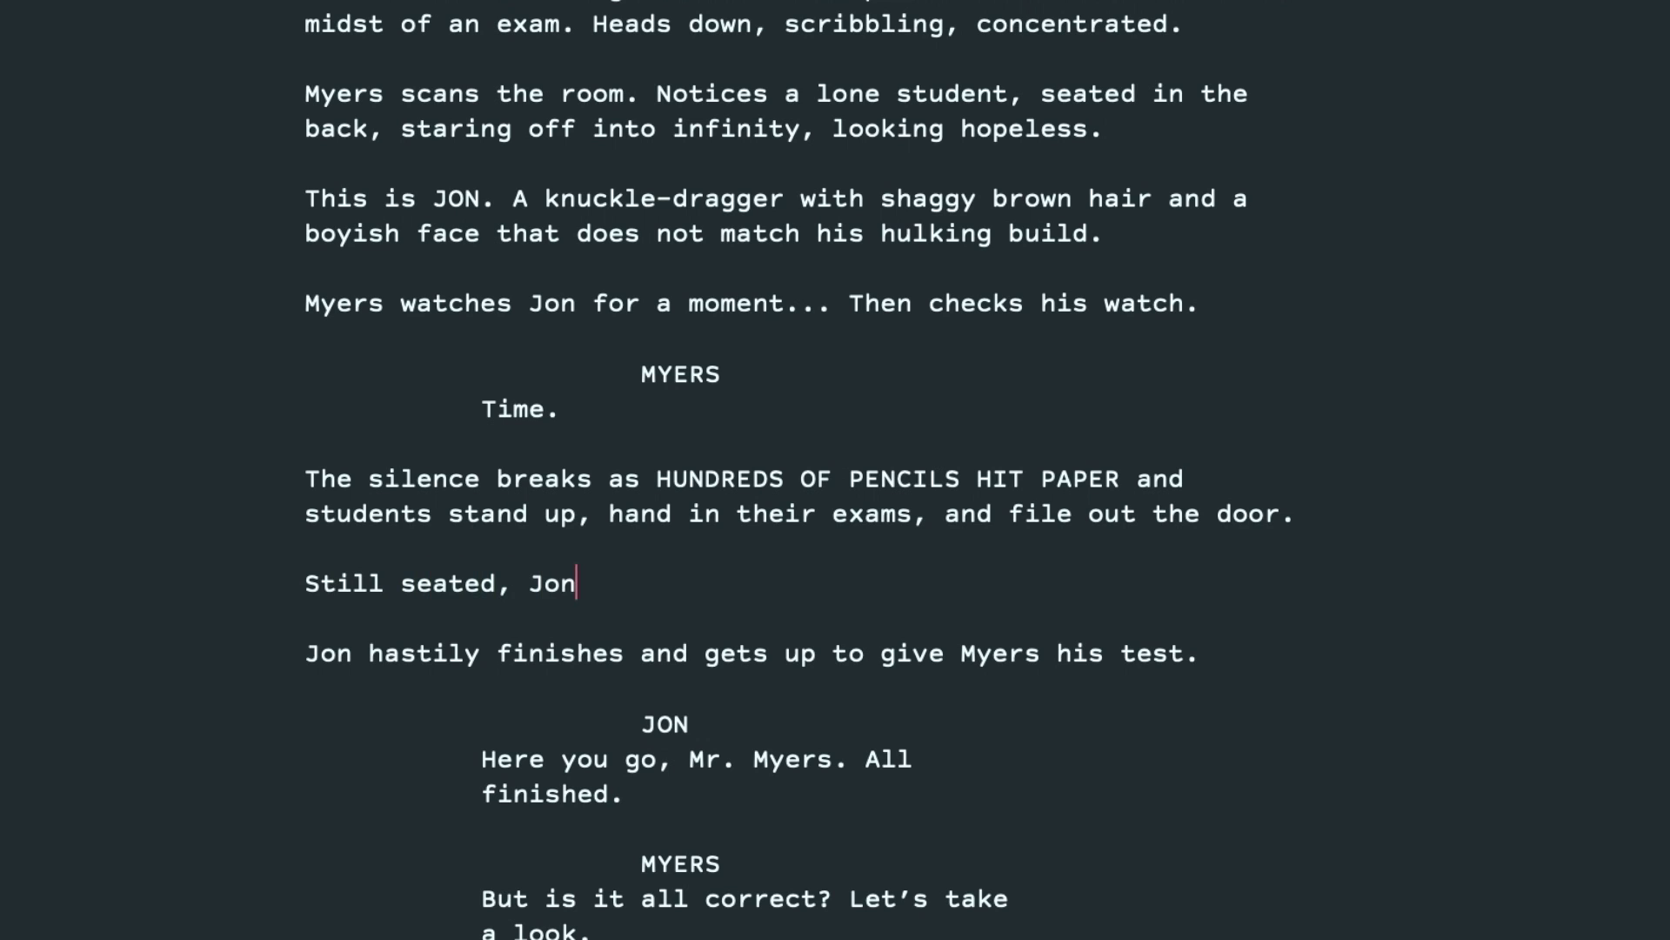
{"action": "type", "text": " lets the other "}
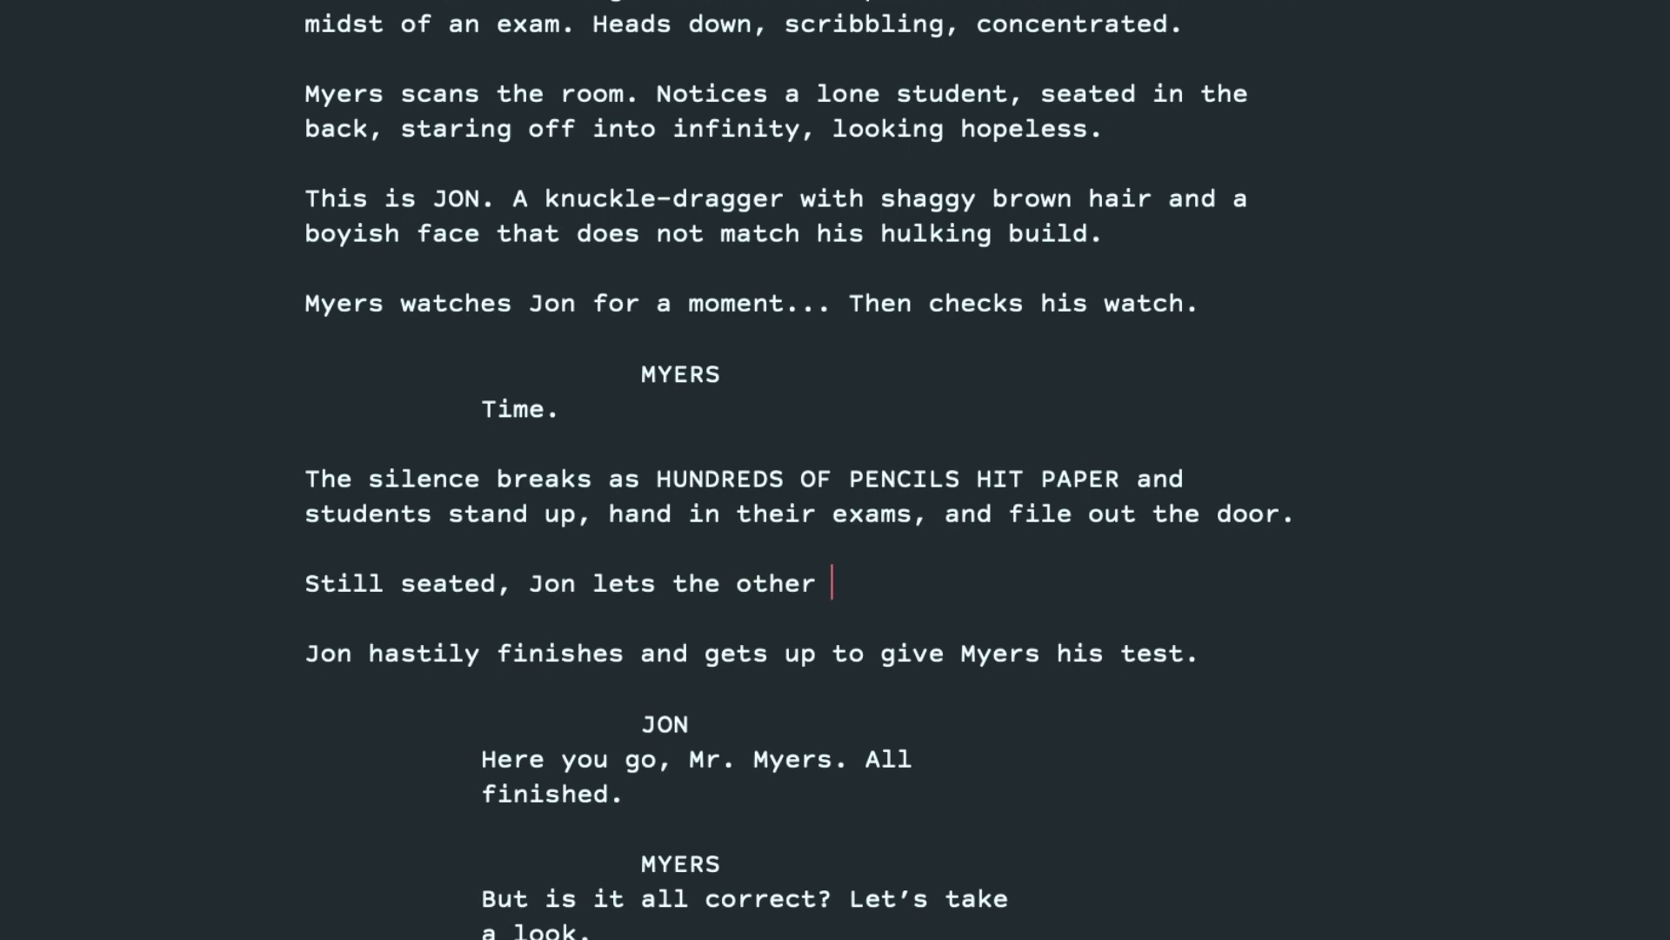
{"action": "type", "text": "students clear out"}
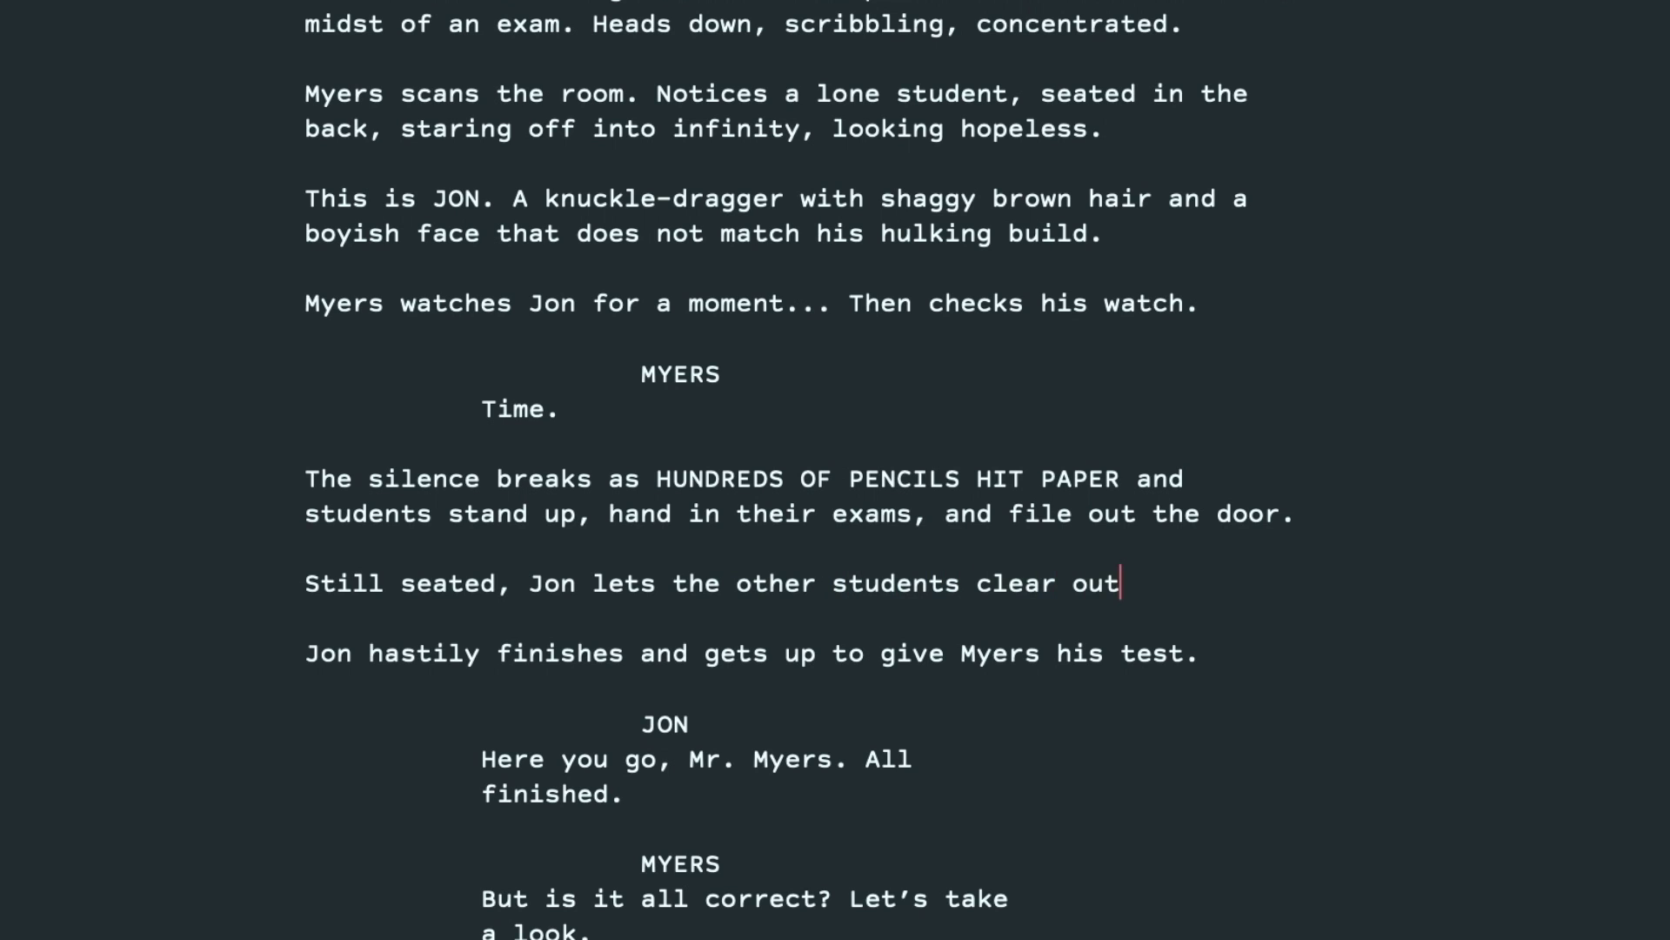
{"action": "type", "text": " before he s"}
{"action": "type", "text": "ecul"}
{"action": "key", "text": "BackSpace"}
{"action": "key", "text": "BackSpace"}
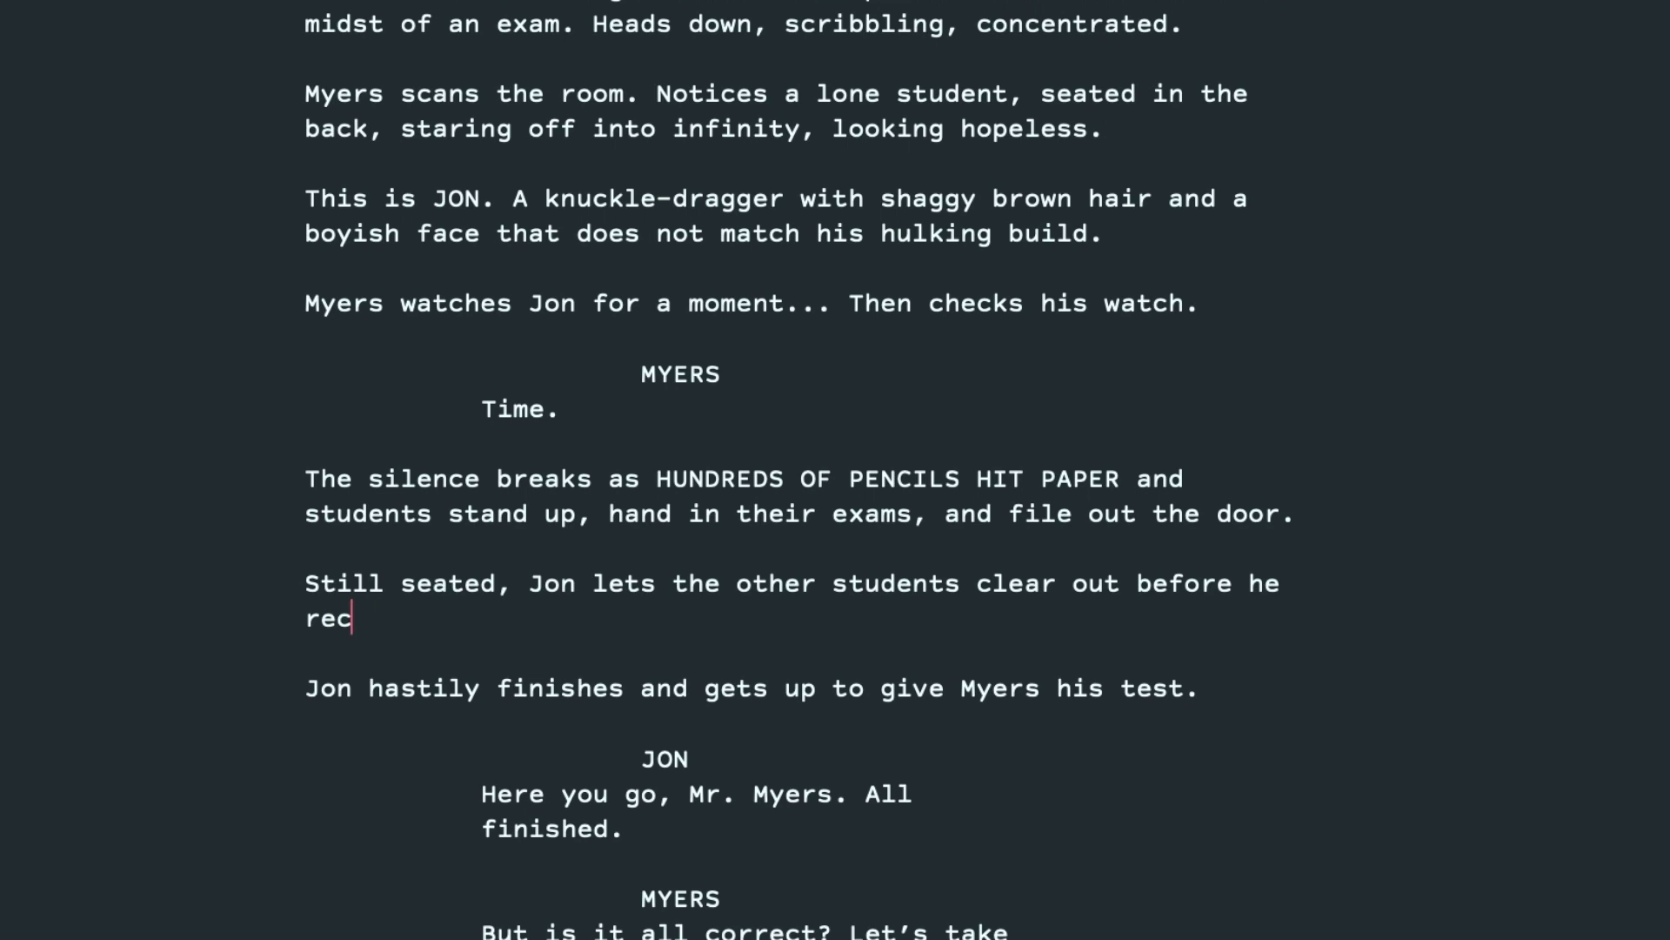
{"action": "key", "text": "BackSpace"}
{"action": "key", "text": "BackSpace"}
{"action": "type", "text": "eluctna"}
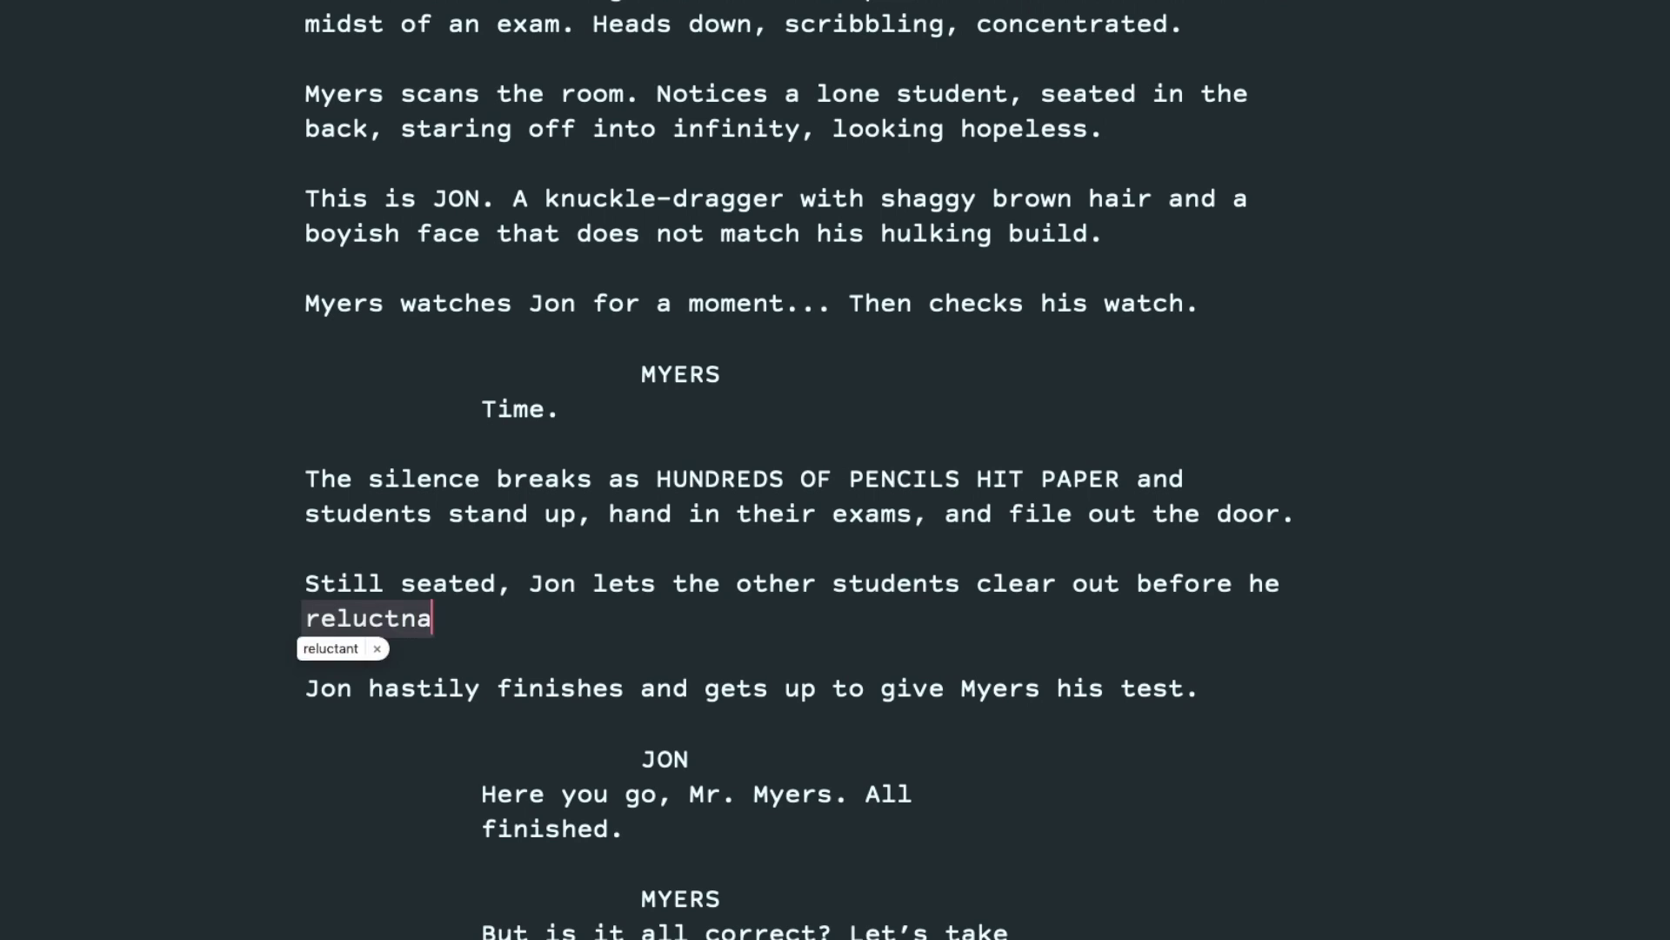
{"action": "key", "text": "BackSpace"}
{"action": "key", "text": "BackSpace"}
{"action": "type", "text": "antly get"}
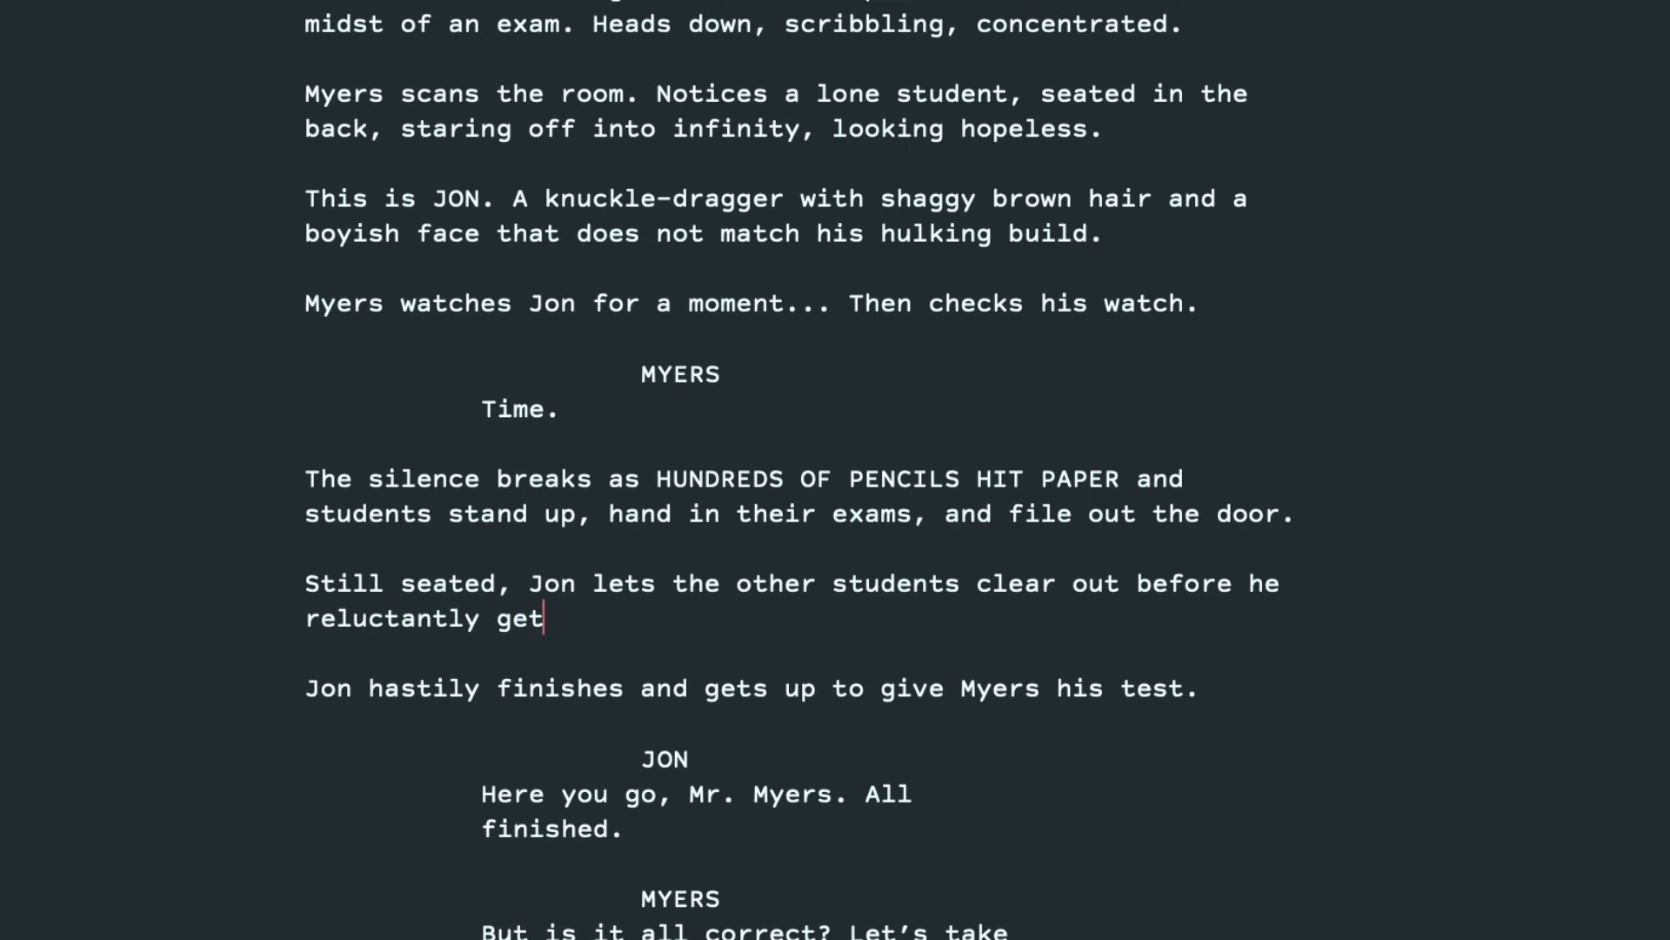
{"action": "type", "text": "s to his feet, "}
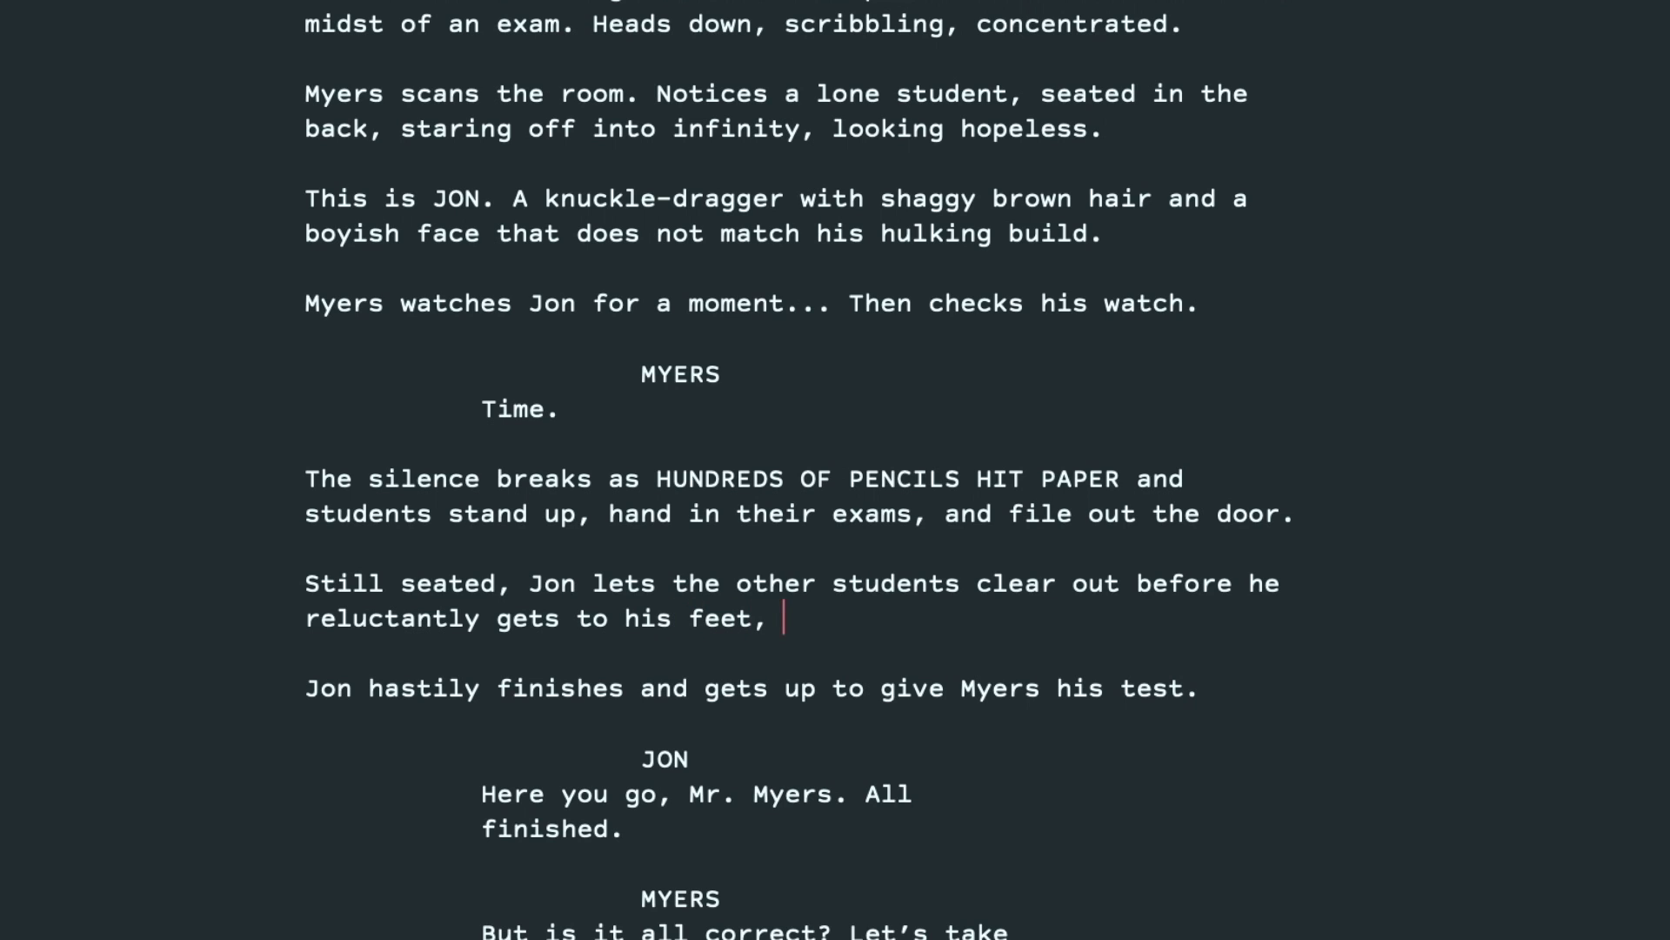
{"action": "type", "text": "mopes over "}
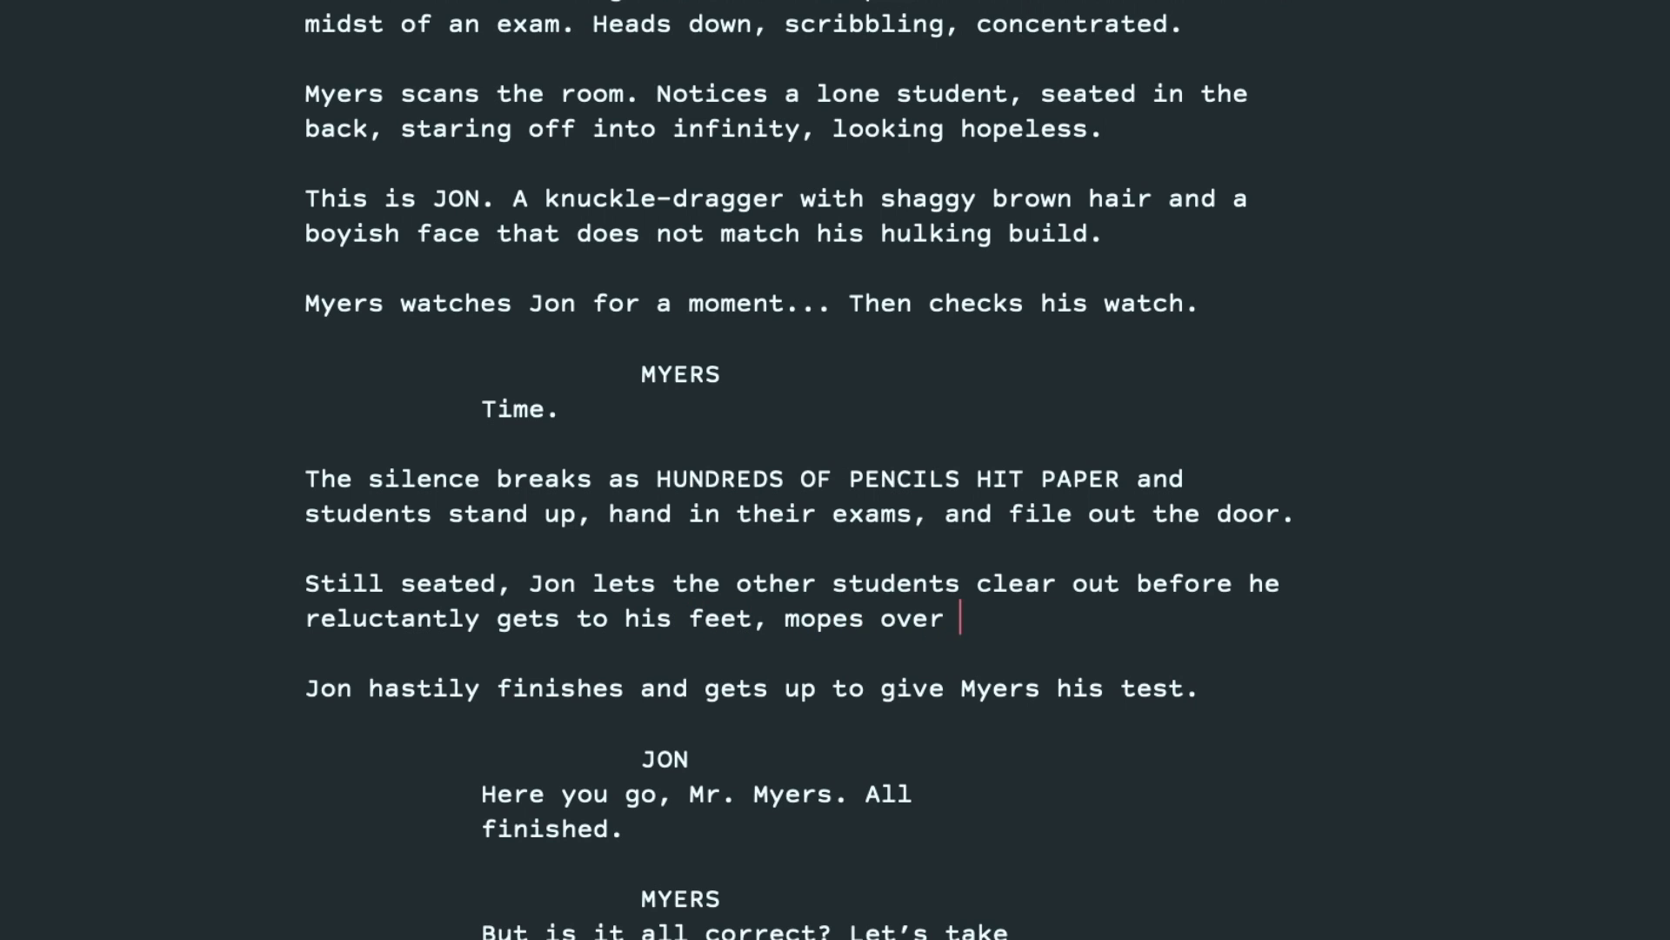
{"action": "type", "text": "to Myer'' desk"}
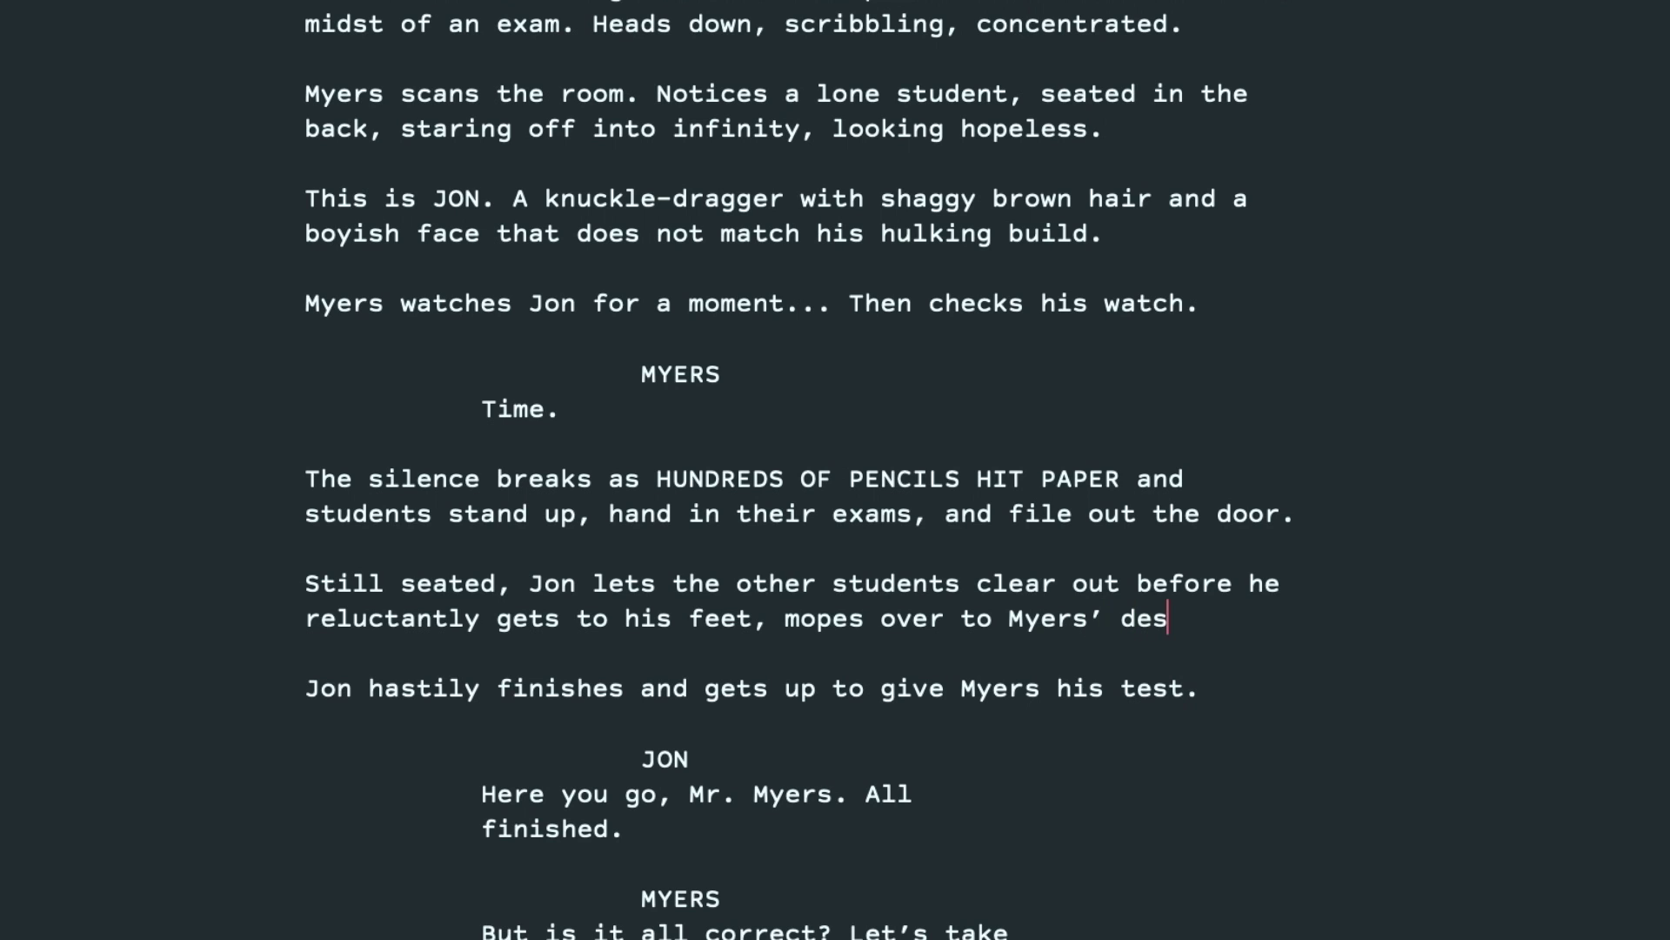
{"action": "type", "text": ", and tosses his "}
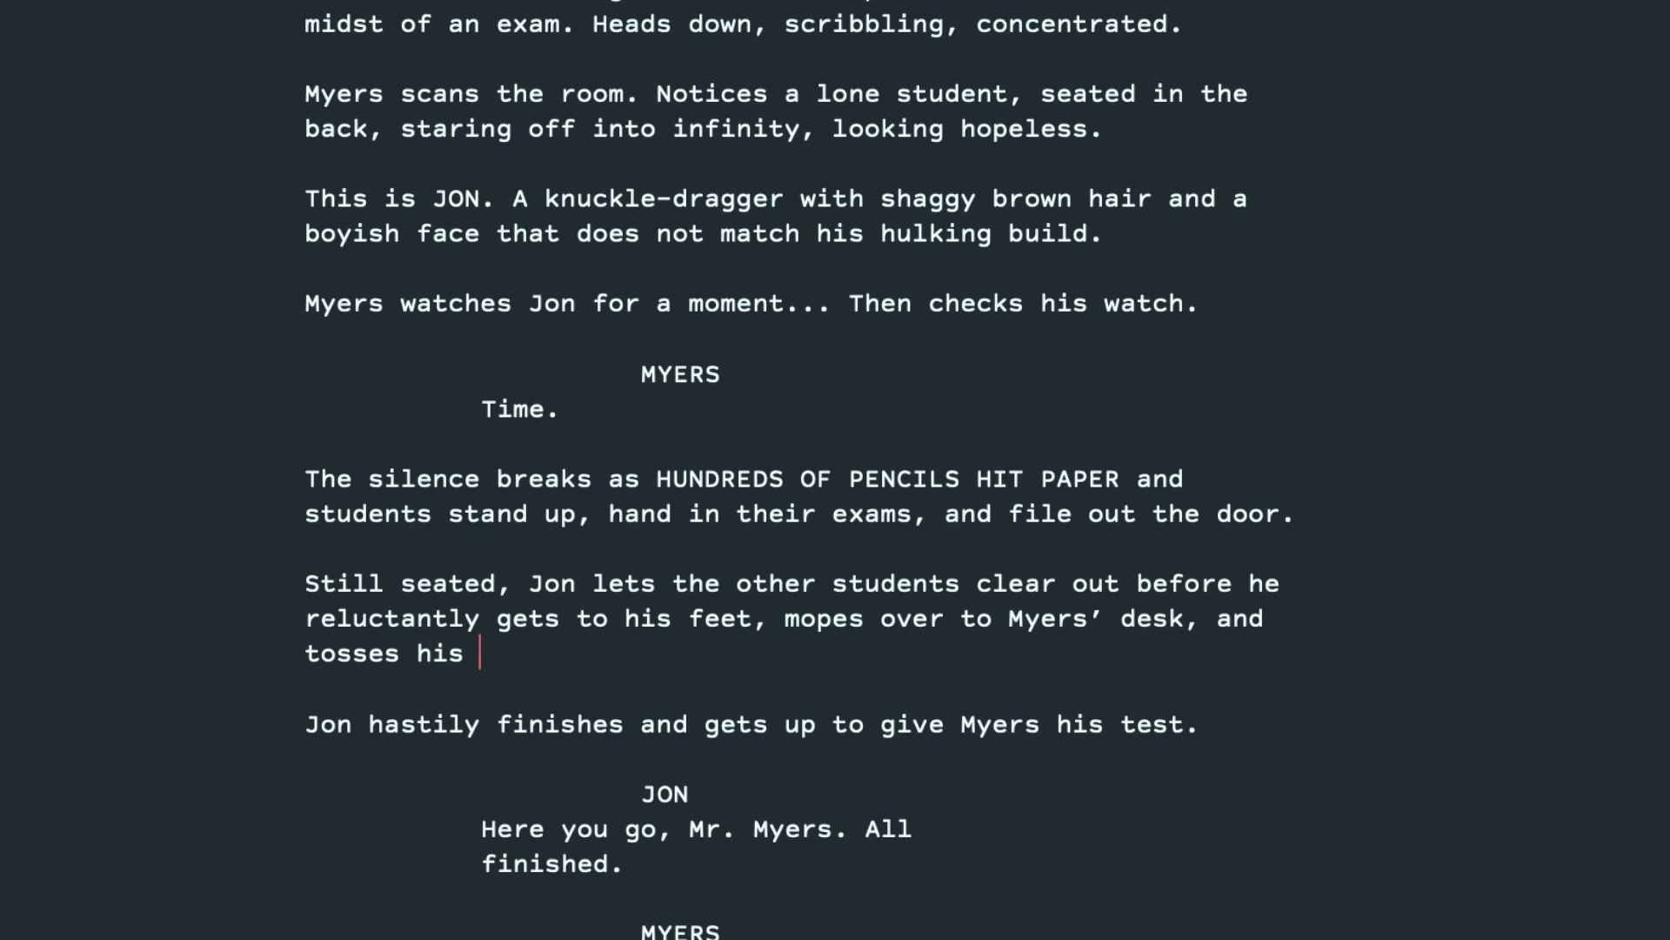
{"action": "type", "text": "exam on"}
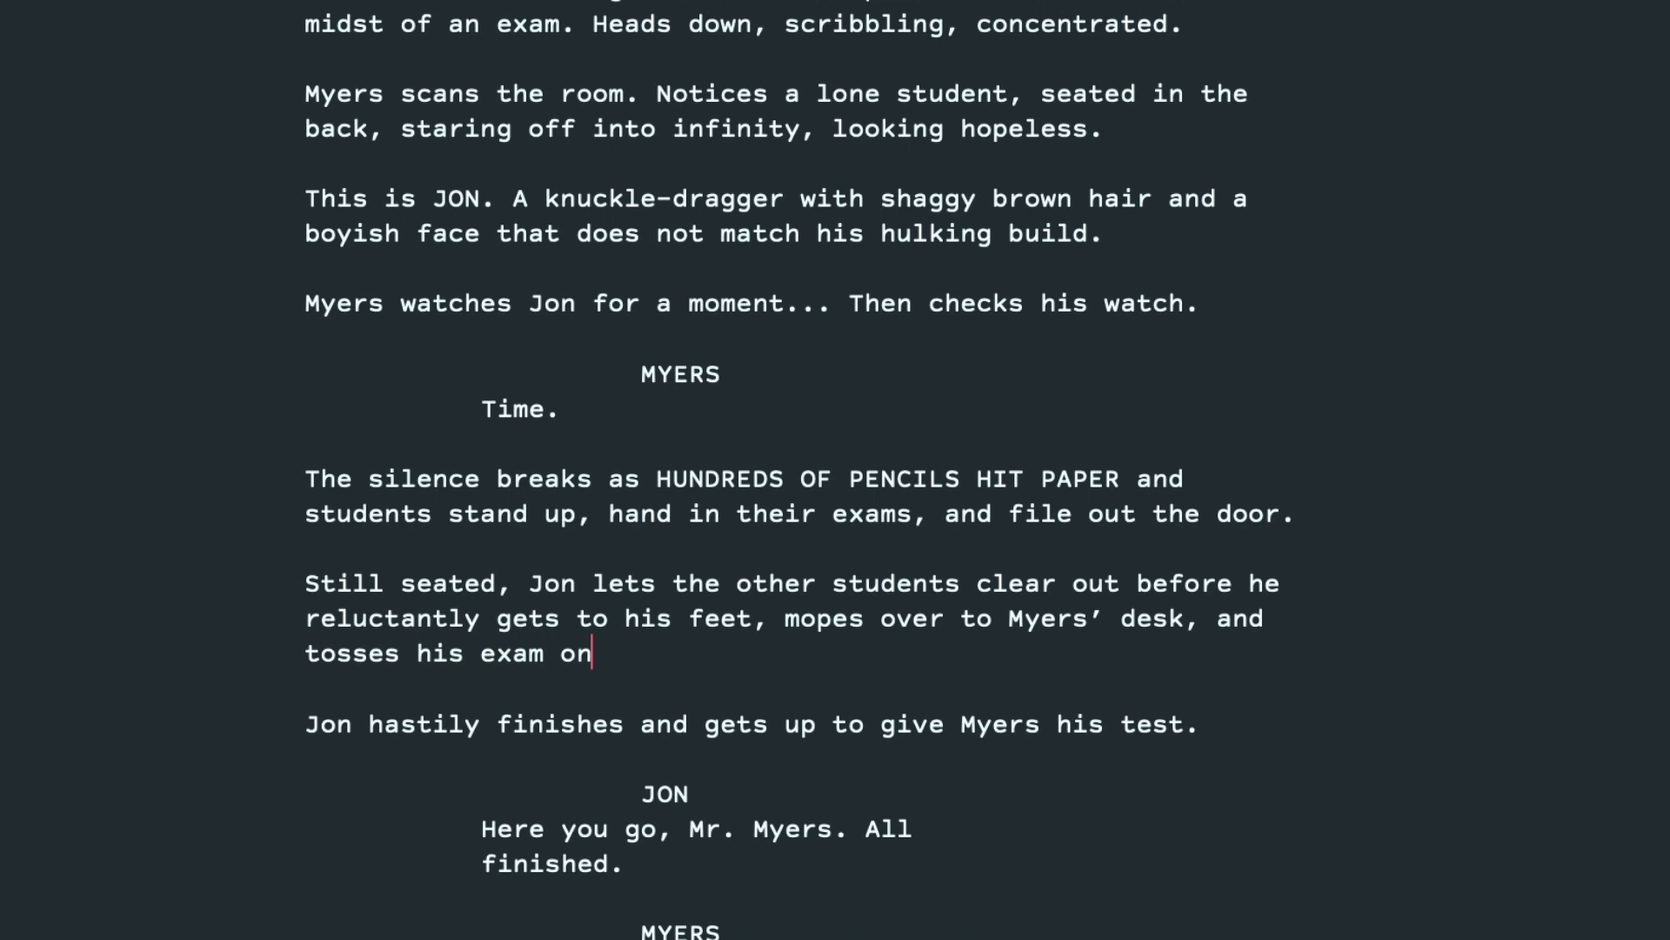
{"action": "type", "text": "to the pile."}
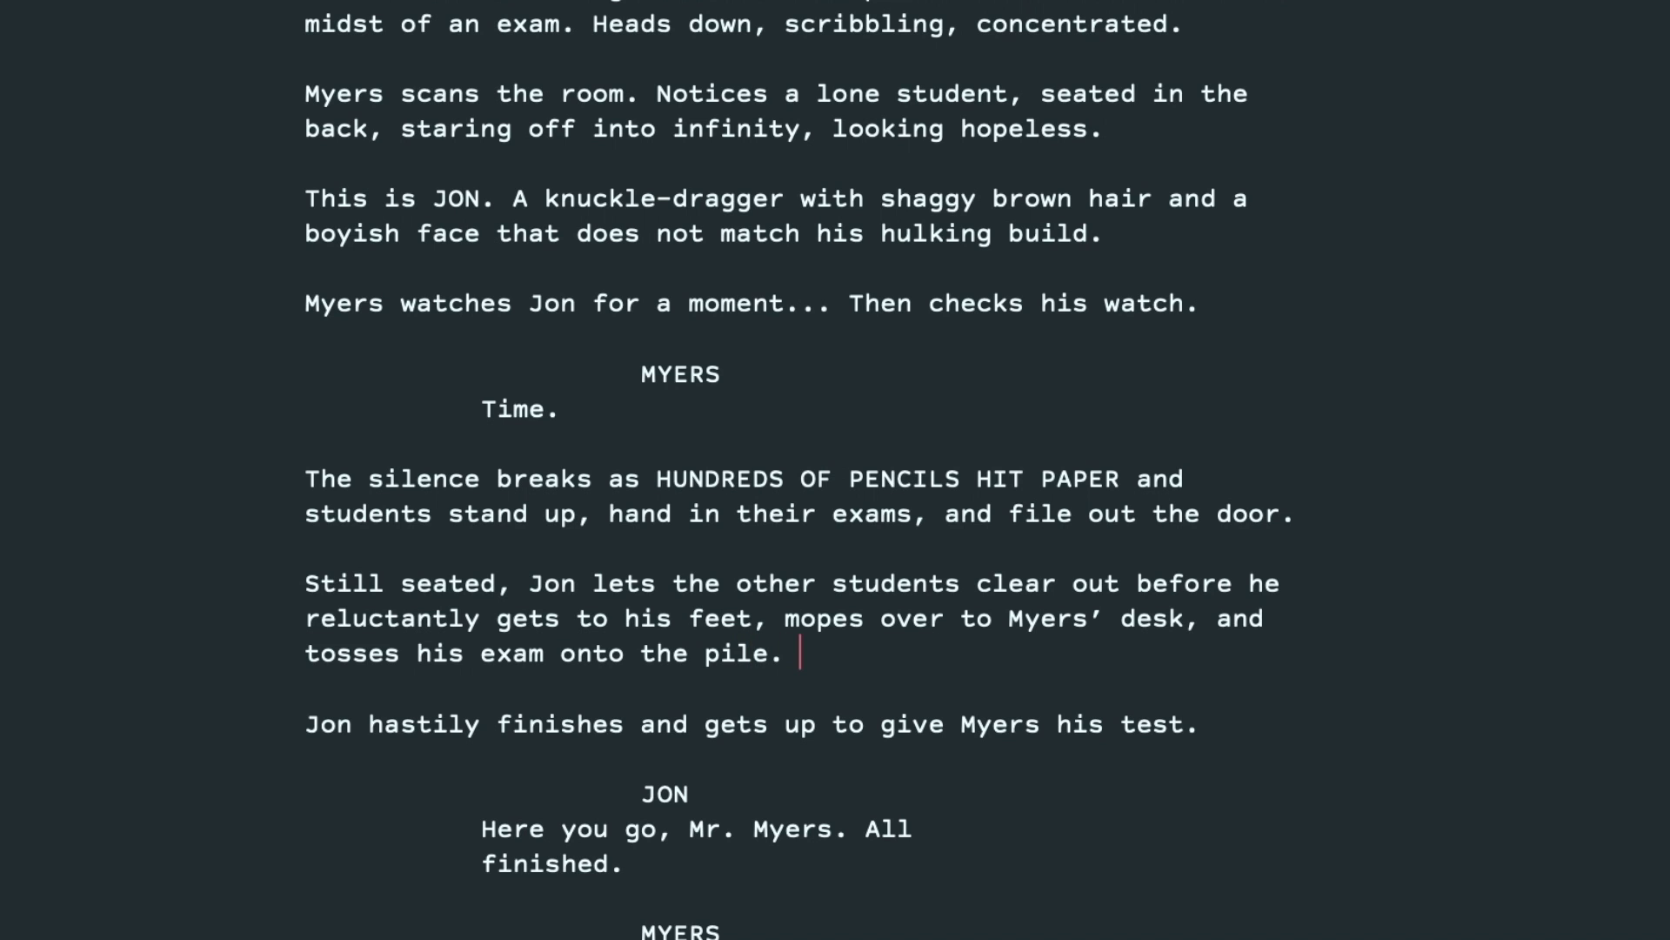
Delete the 'Jon hastily finishes' action line
{"action": "key", "text": "shift+Down"}
{"action": "key", "text": "shift+Down"}
{"action": "key", "text": "shift+Down"}
{"action": "key", "text": "BackSpace"}
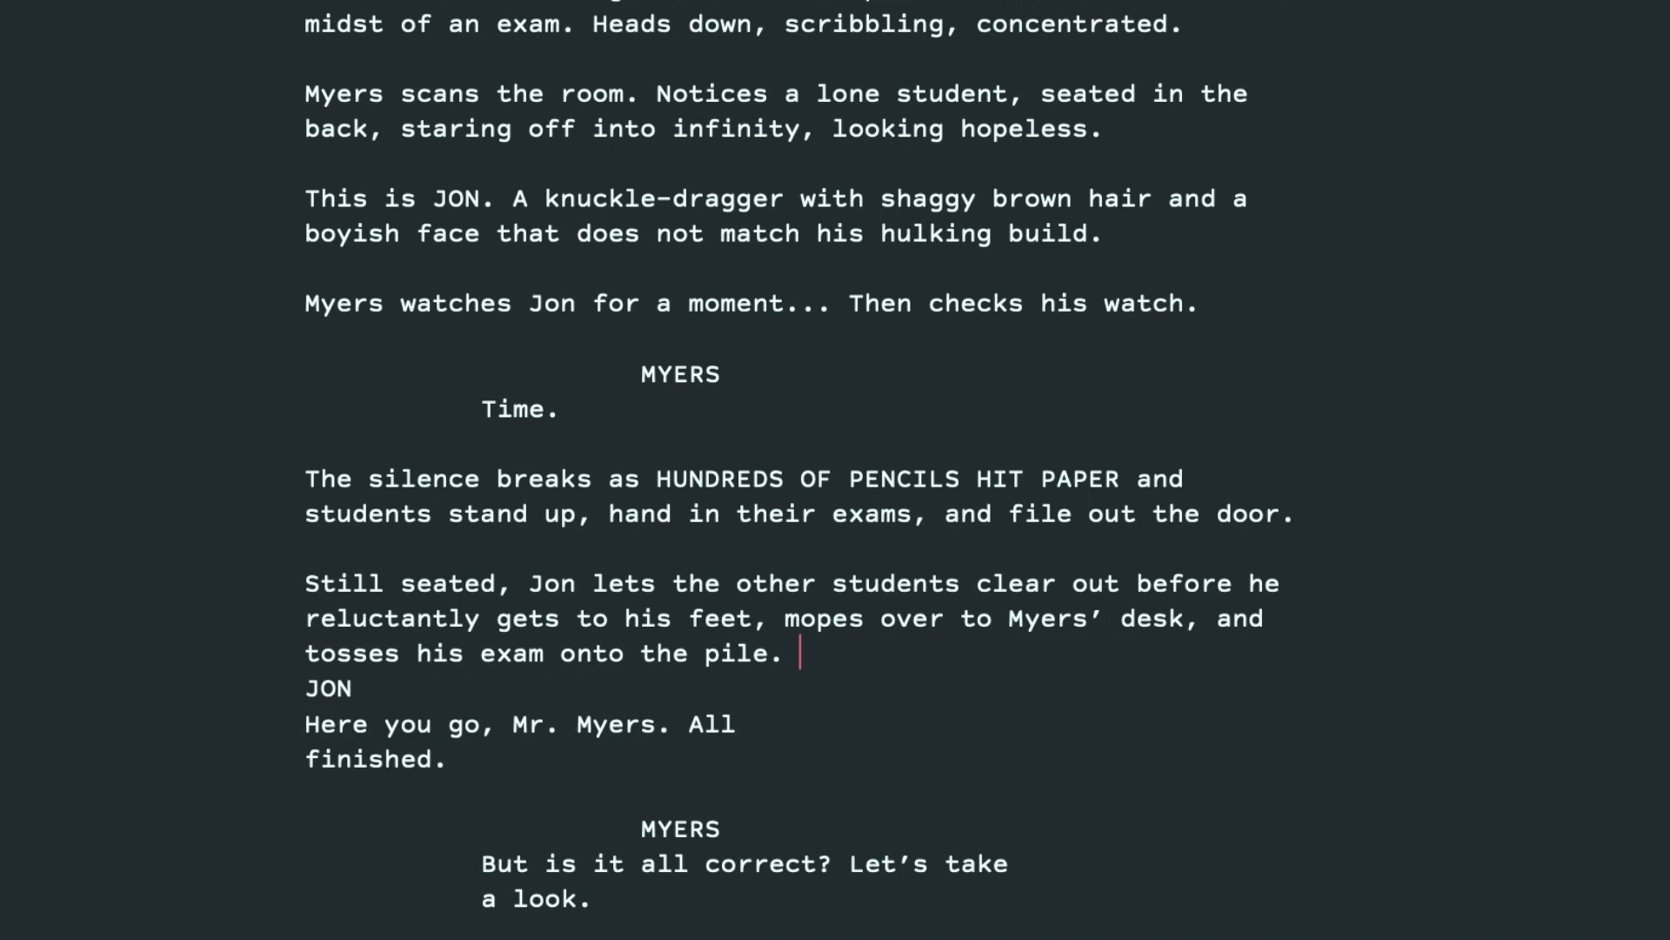
{"action": "key", "text": "Return"}
Replace Jon's 'Here you go, Mr. Myers. All finished.' with 'I. Am. Fucked.'
{"action": "key", "text": "Down"}
{"action": "key", "text": "Down"}
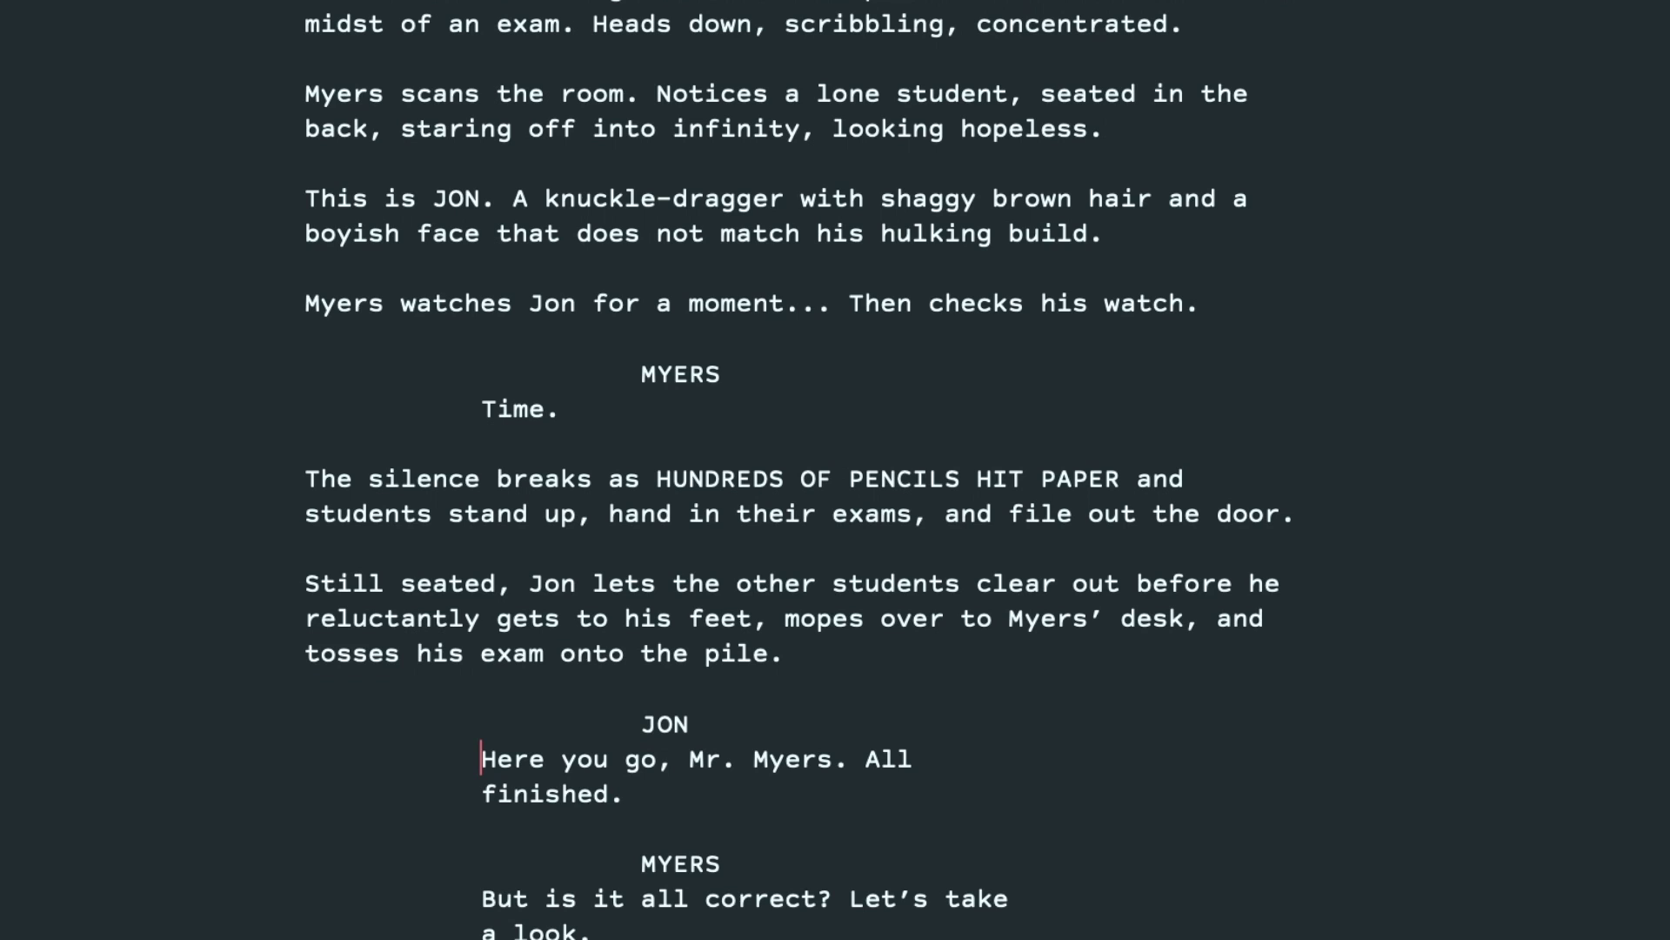
{"action": "key", "text": "shift+Down"}
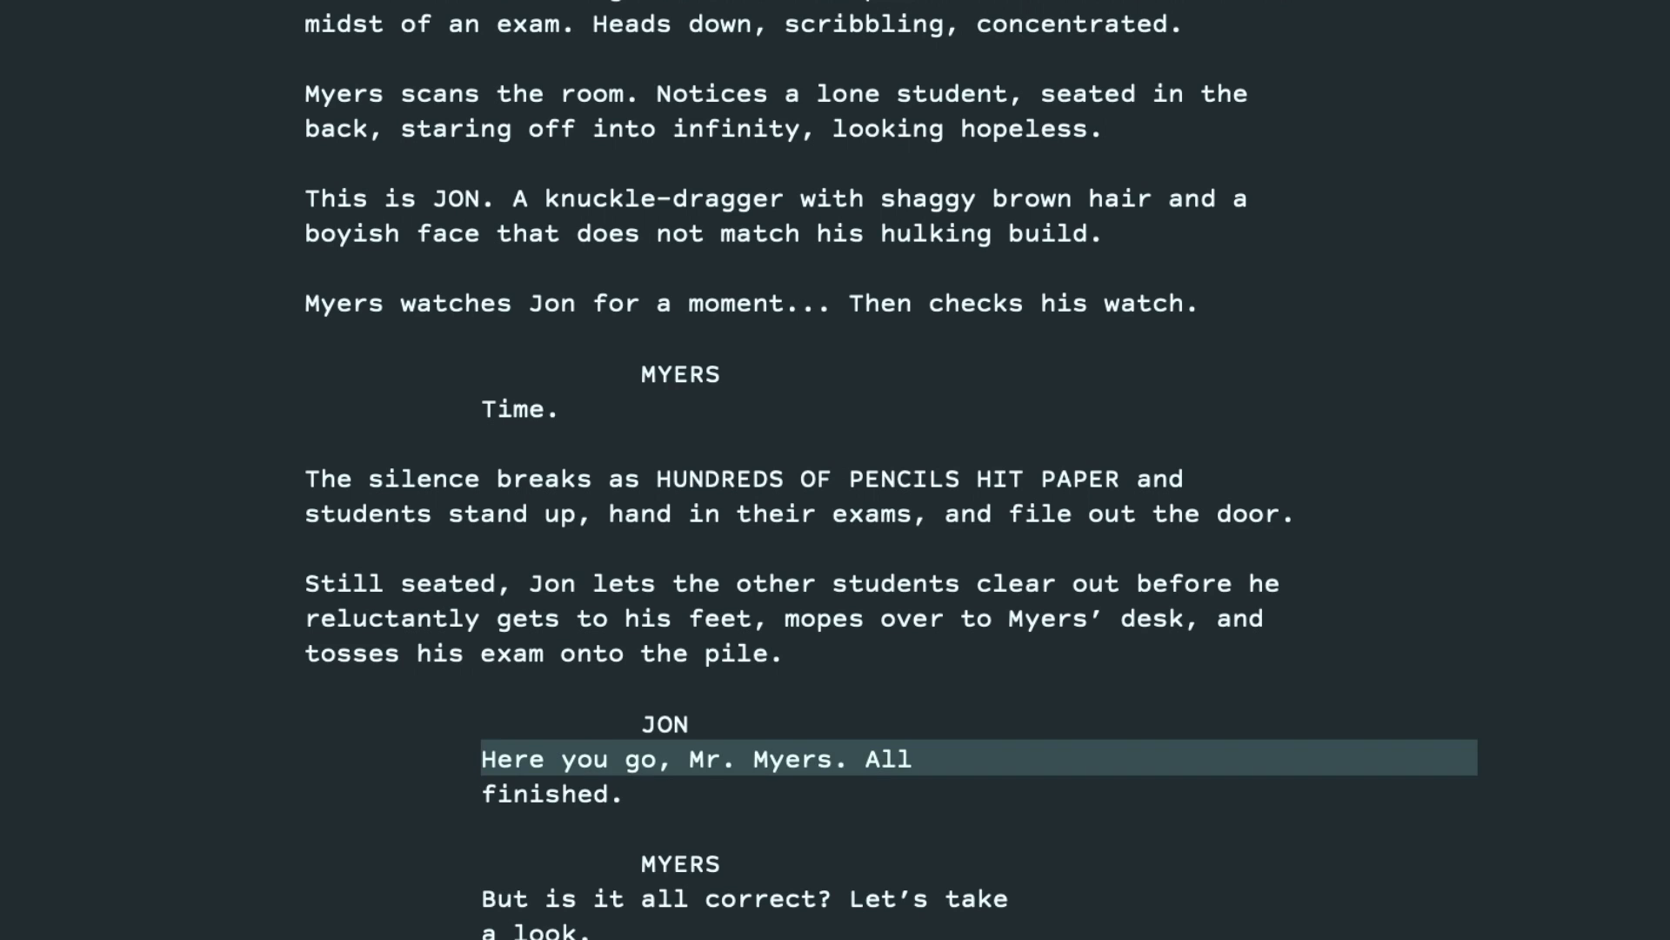
{"action": "key", "text": "shift+Down"}
{"action": "key", "text": "shift+Left"}
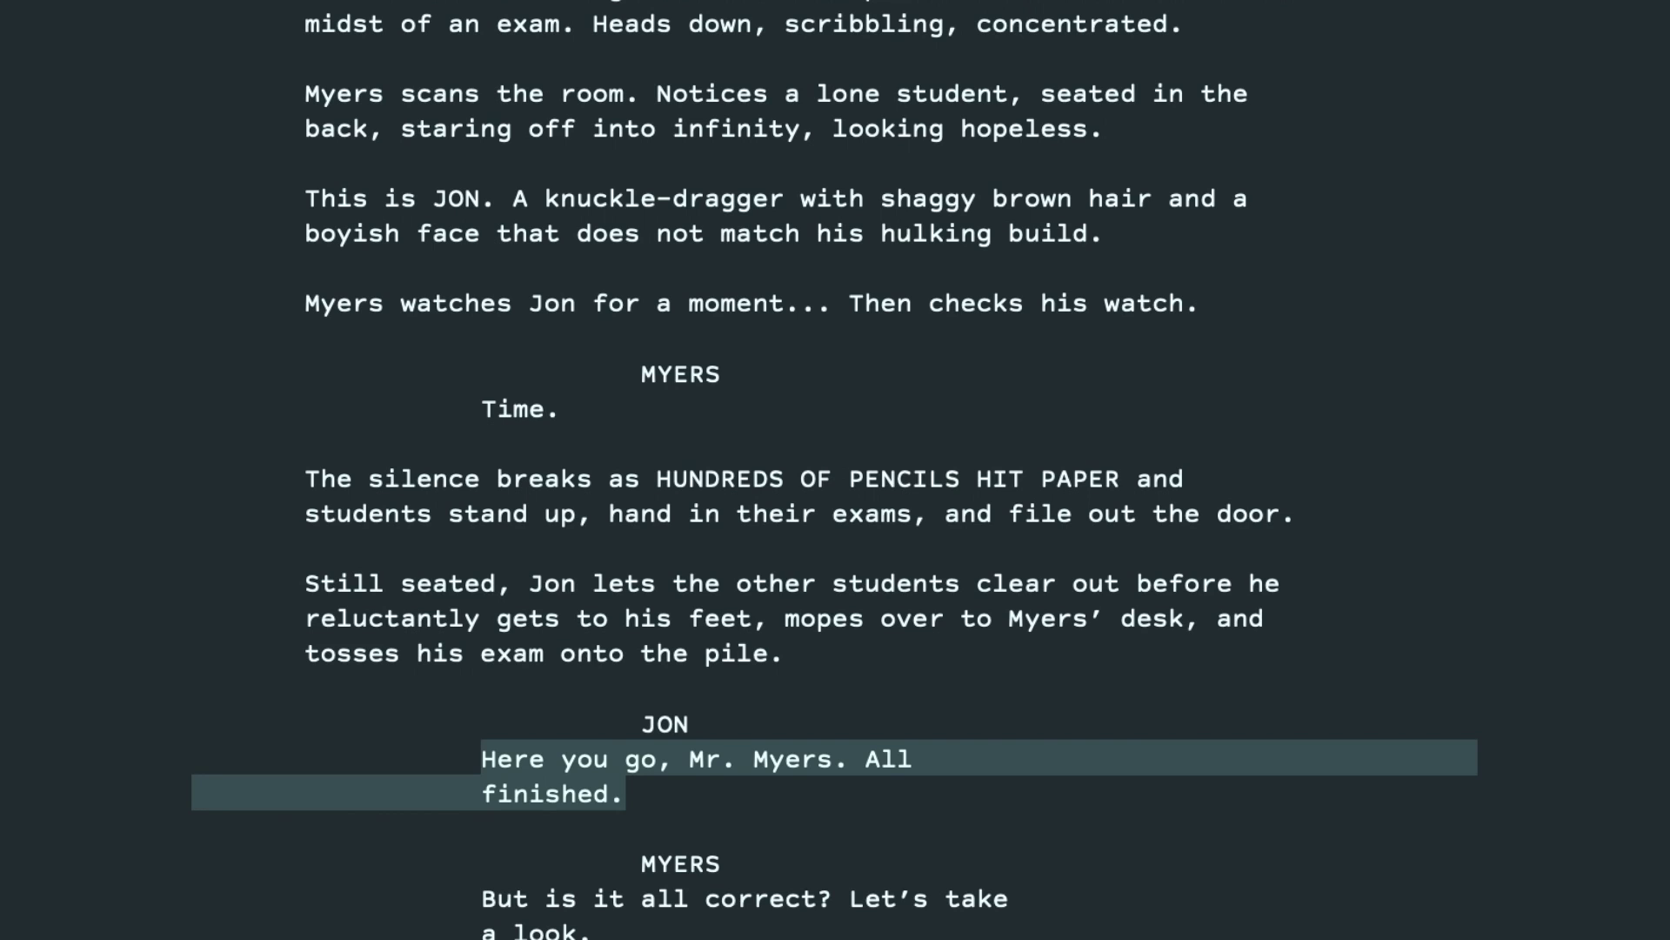
{"action": "left_click", "coordinate": [785, 794]}
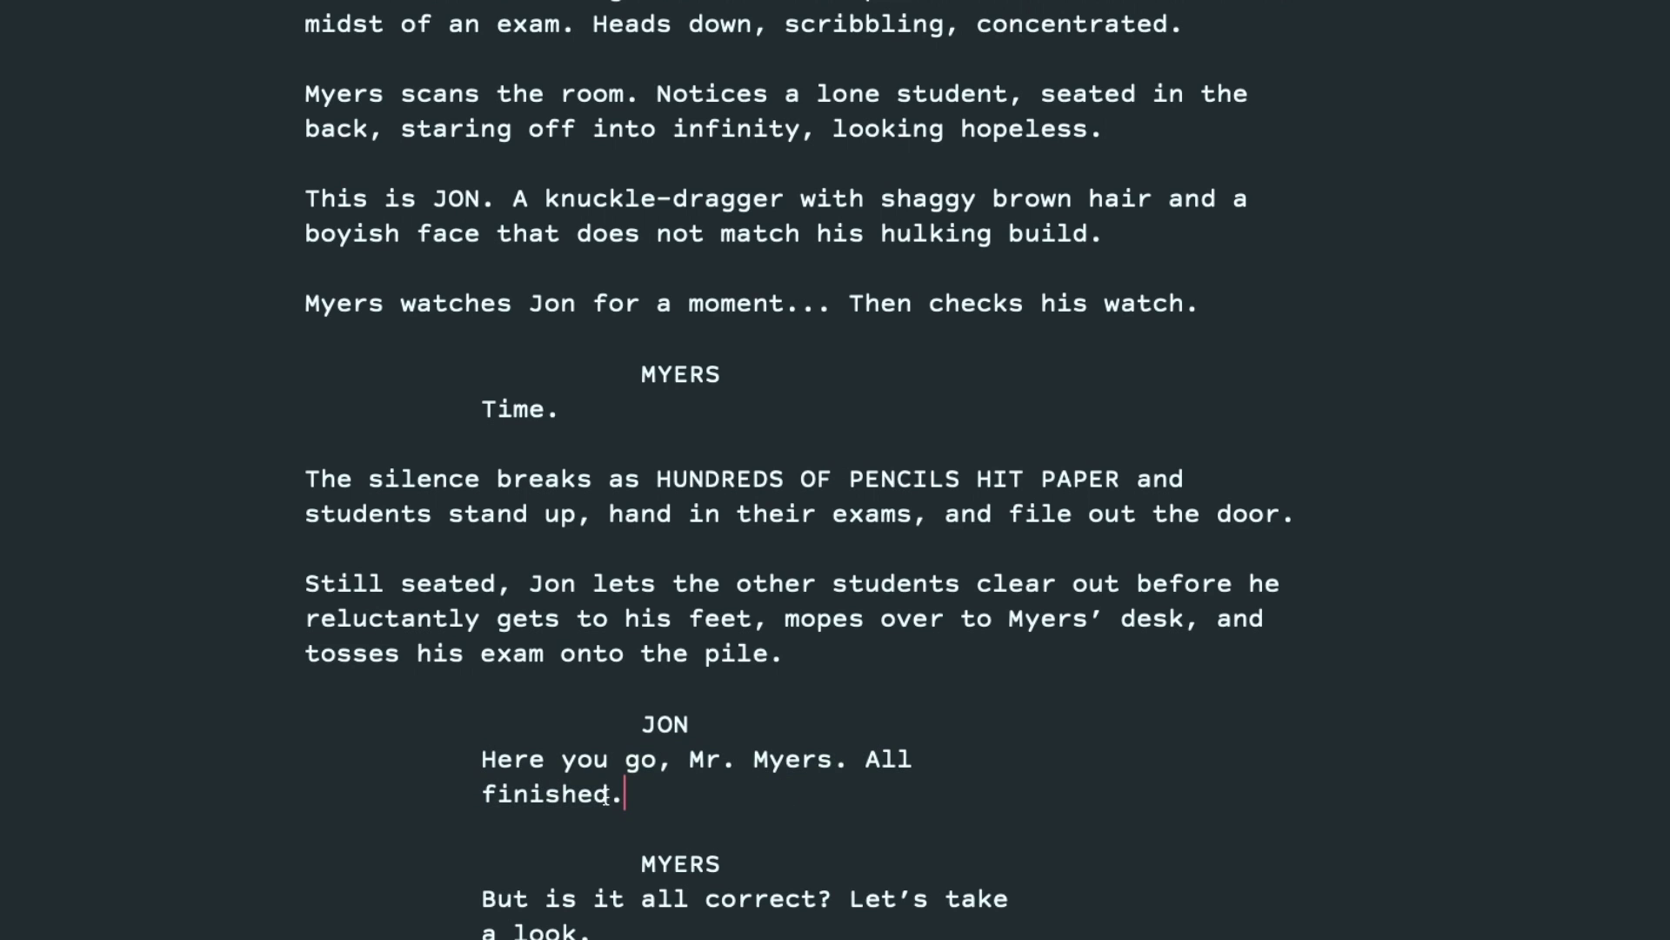
{"action": "triple_click", "coordinate": [861, 759]}
{"action": "left_click", "coordinate": [485, 759]}
{"action": "left_click_drag", "start_coordinate": [481, 760], "coordinate": [852, 764]}
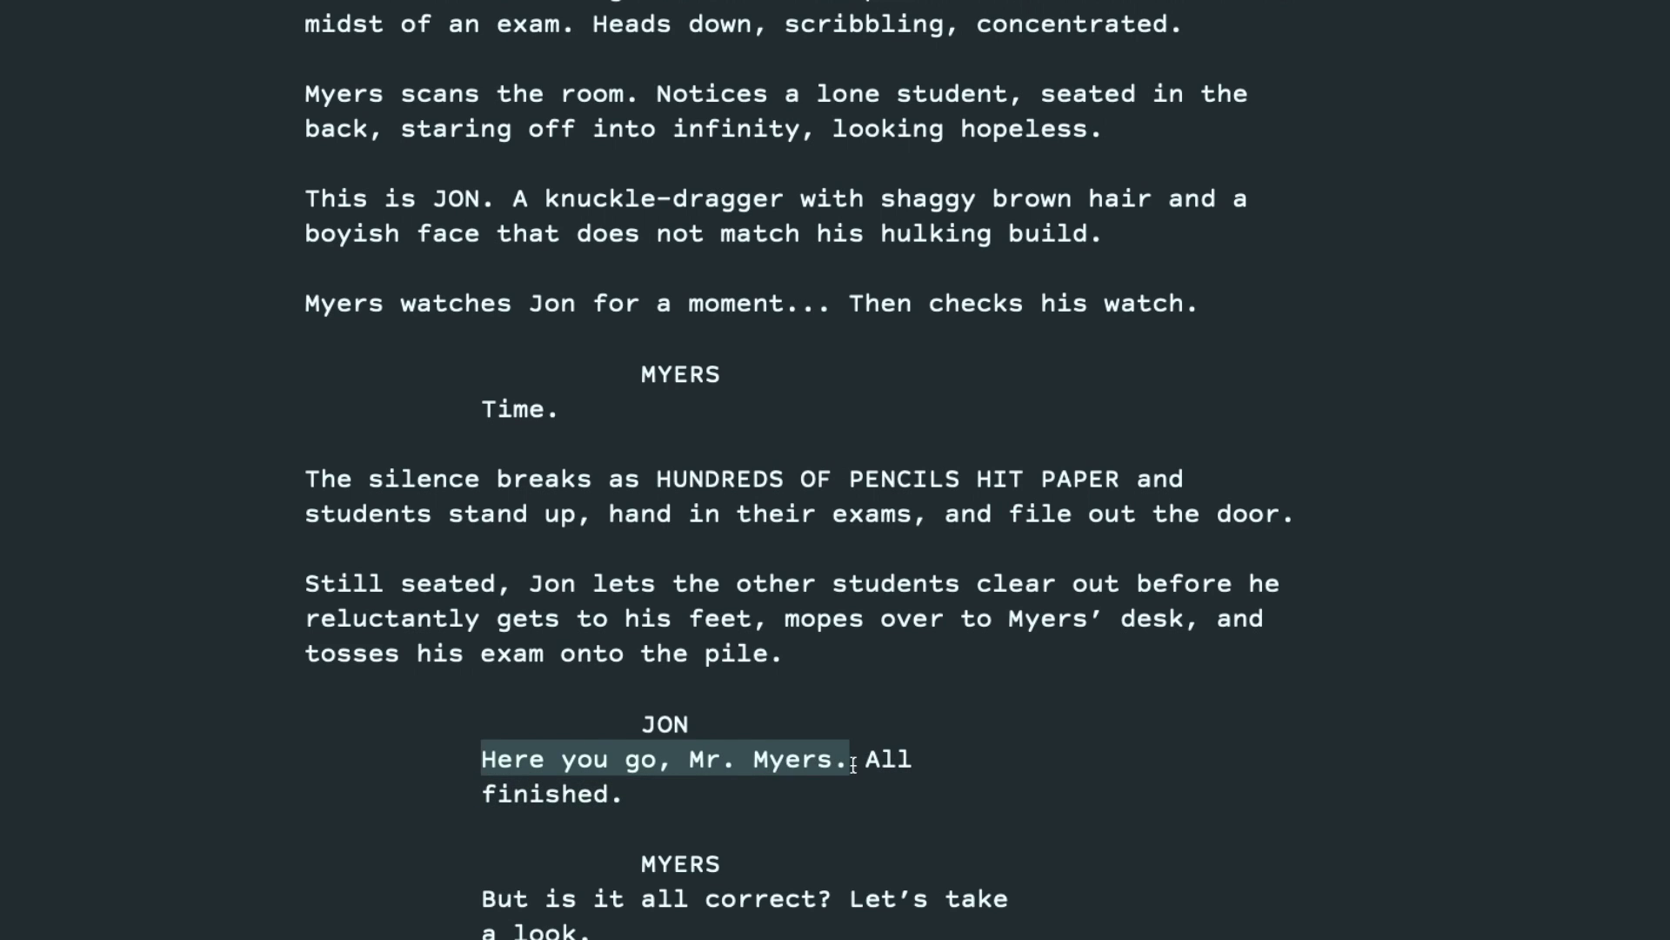
{"action": "left_click", "coordinate": [473, 756]}
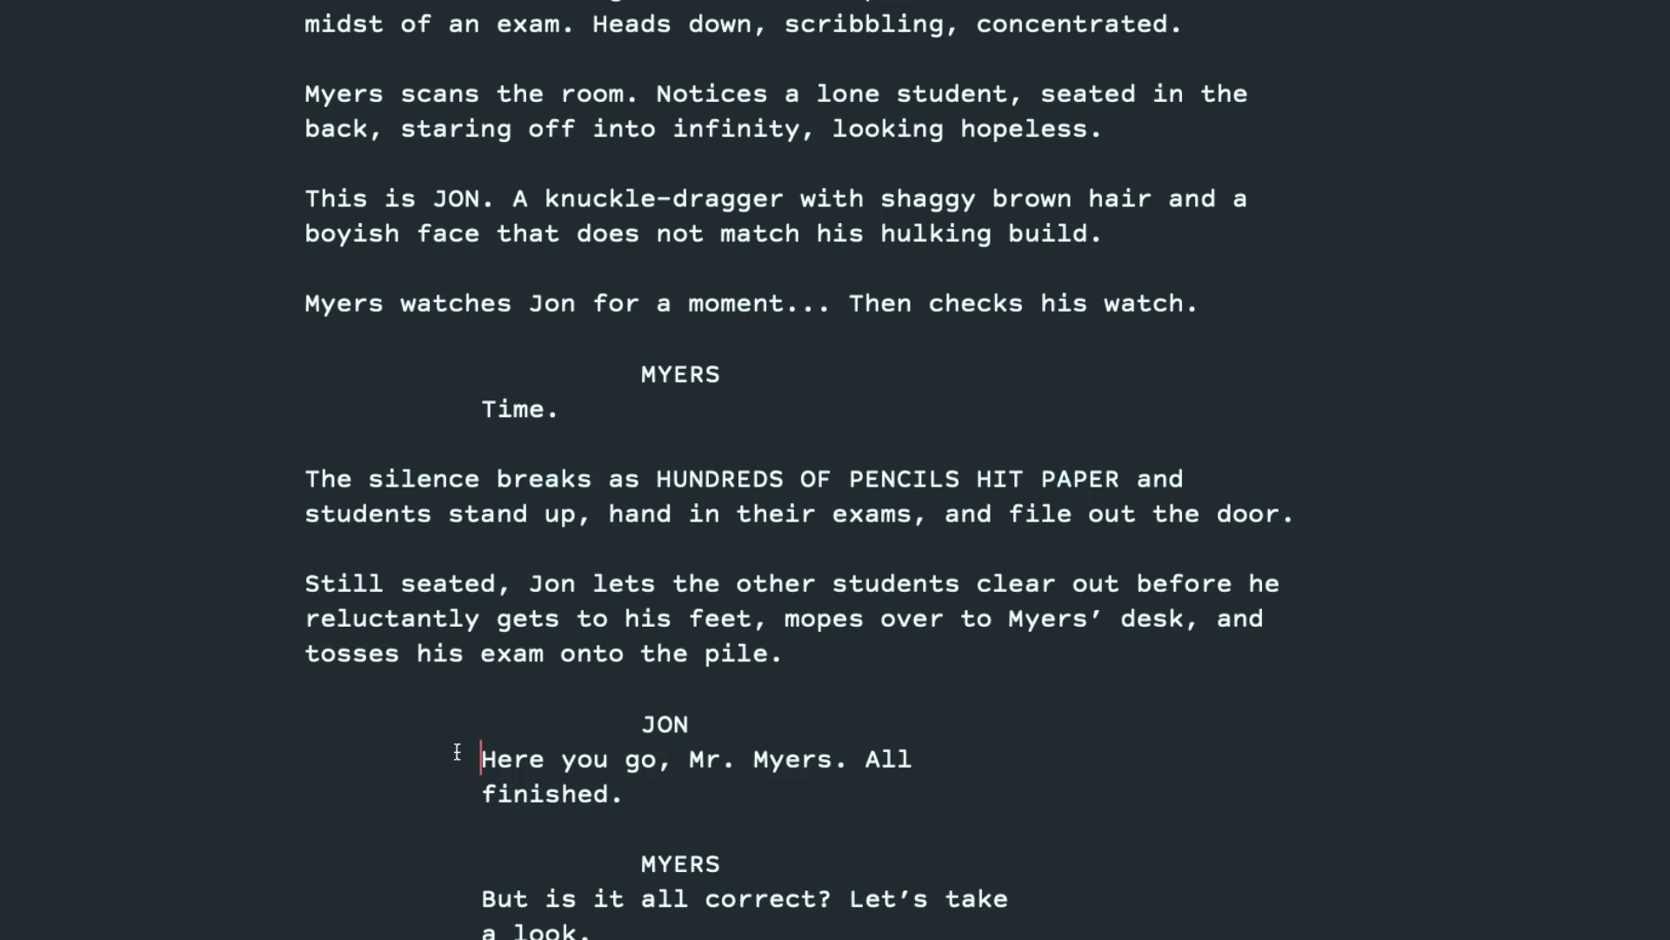
{"action": "triple_click", "coordinate": [710, 793]}
{"action": "key", "text": "BackSpace"}
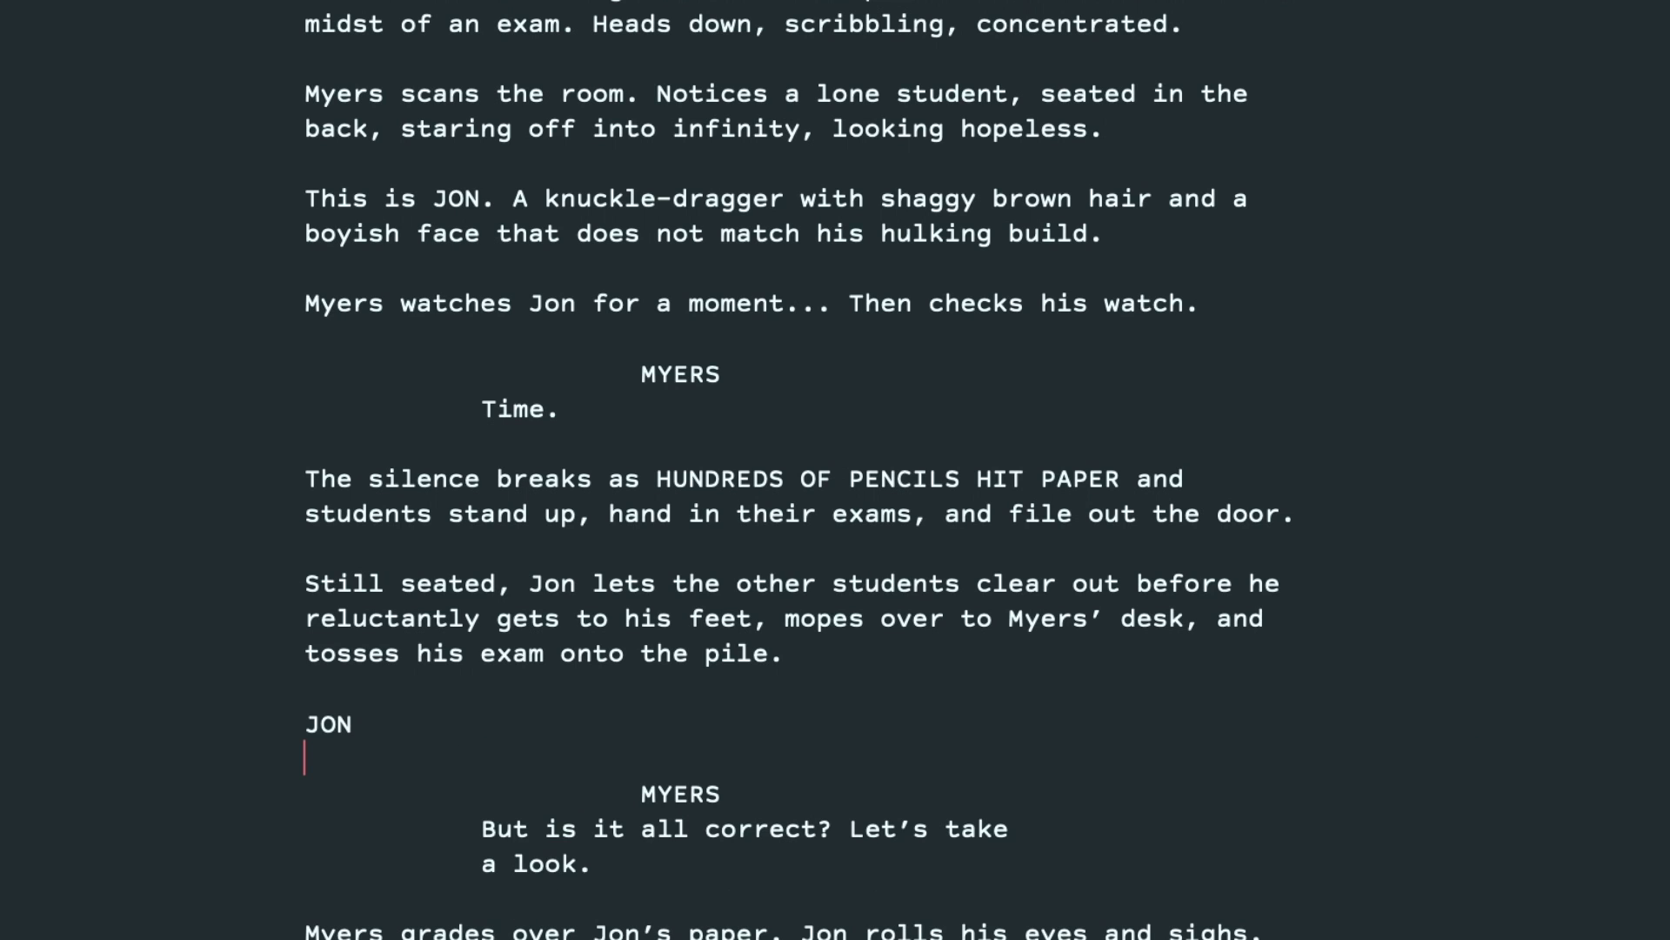
{"action": "key", "text": "Return"}
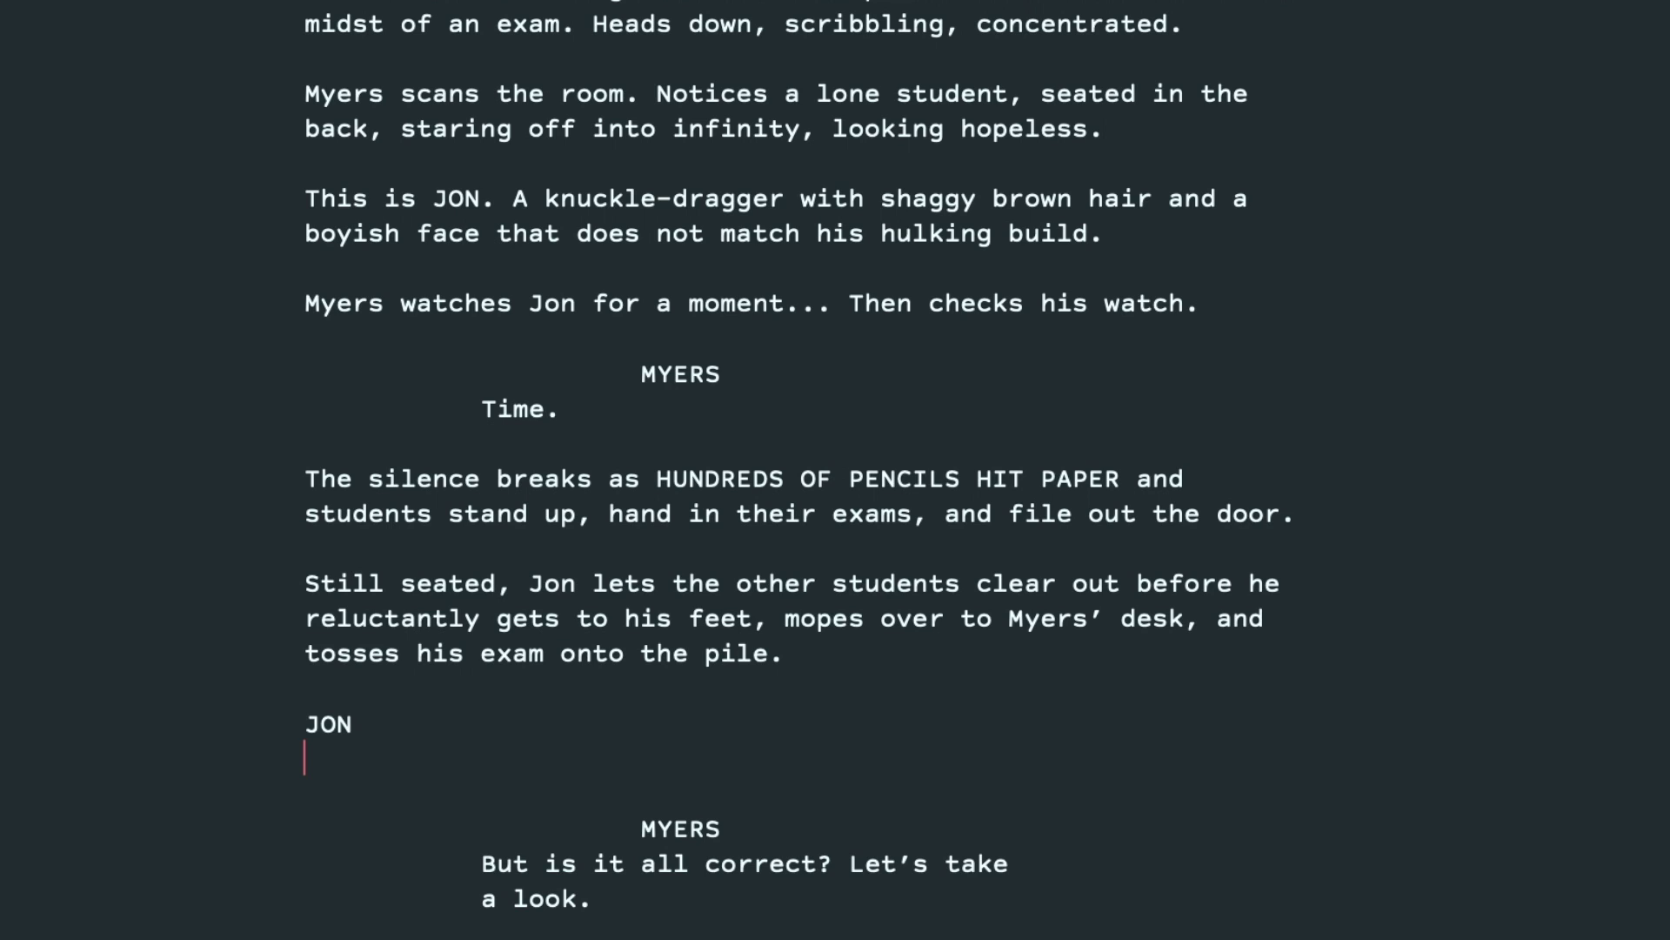
{"action": "type", "text": "I. Am. "}
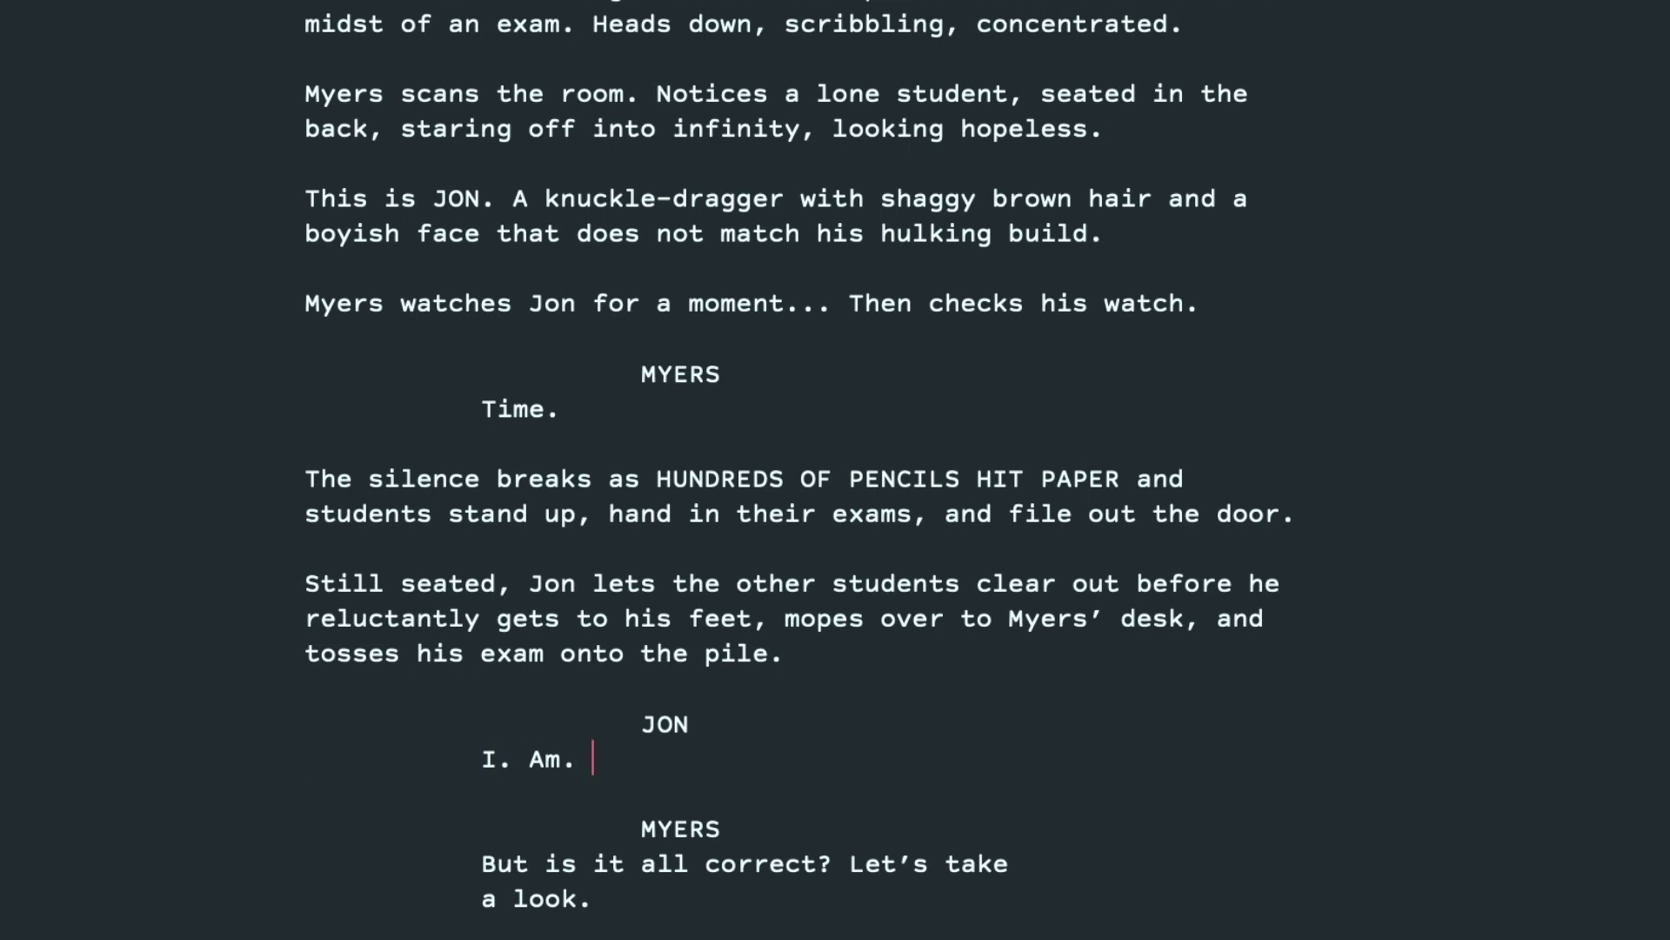
{"action": "type", "text": "Fucked."}
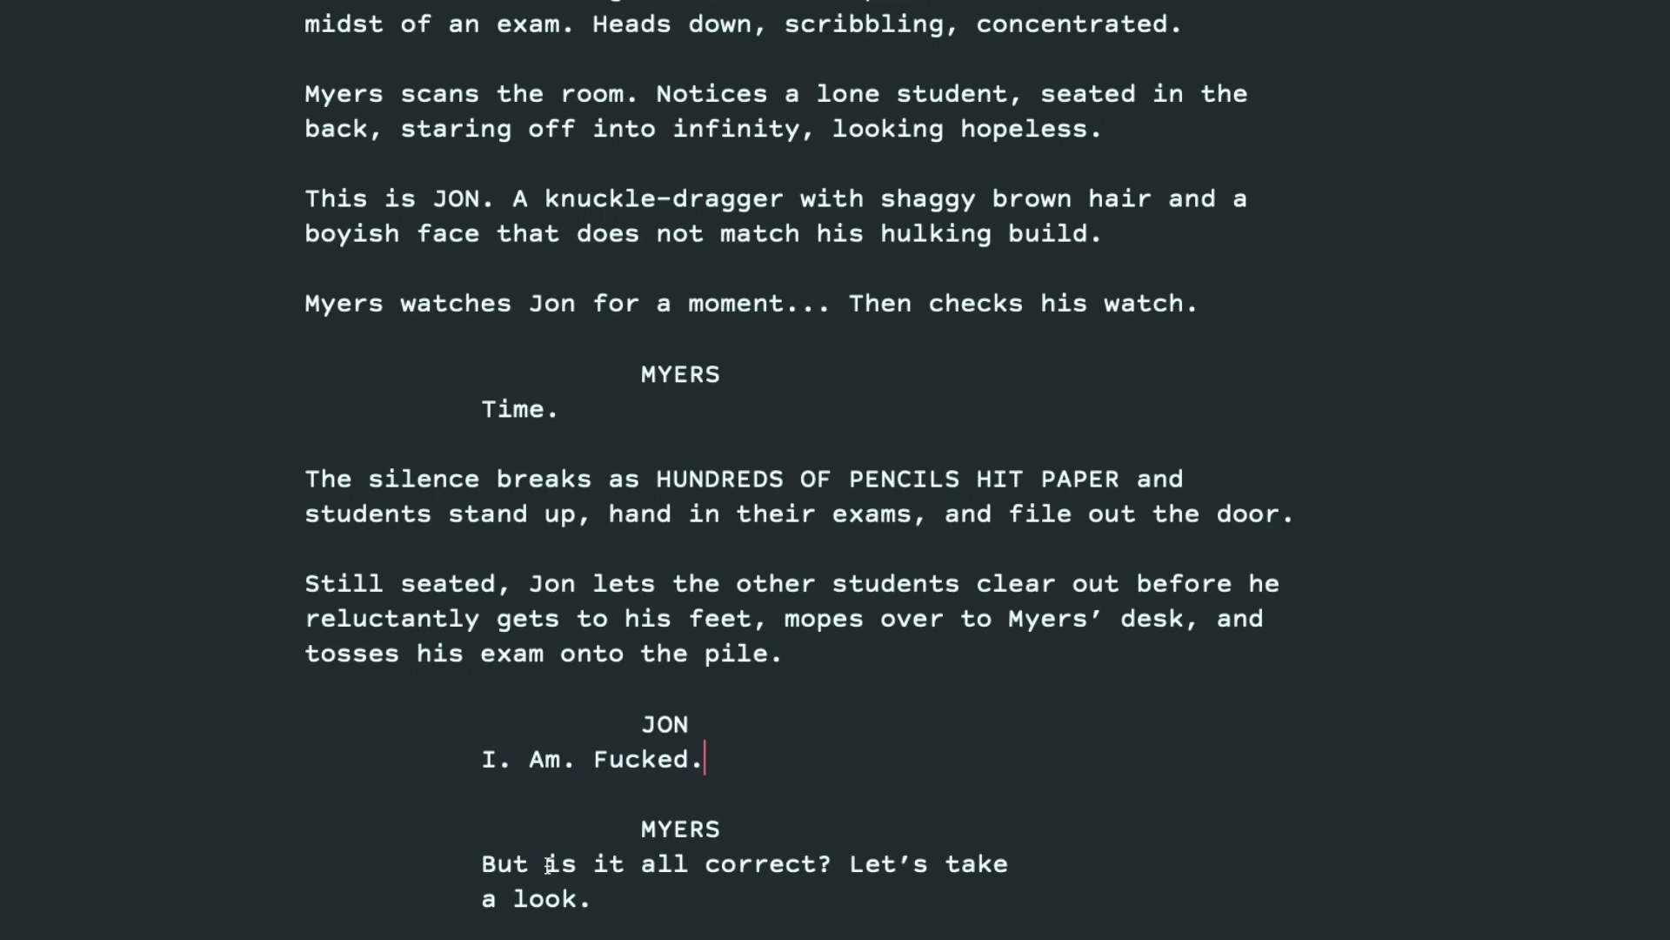
Delete Myers' second cue and his take-a-look dialogue line
{"action": "scroll", "coordinate": [609, 713], "scroll_direction": "down", "scroll_amount": 3}
{"action": "left_click", "coordinate": [627, 730]}
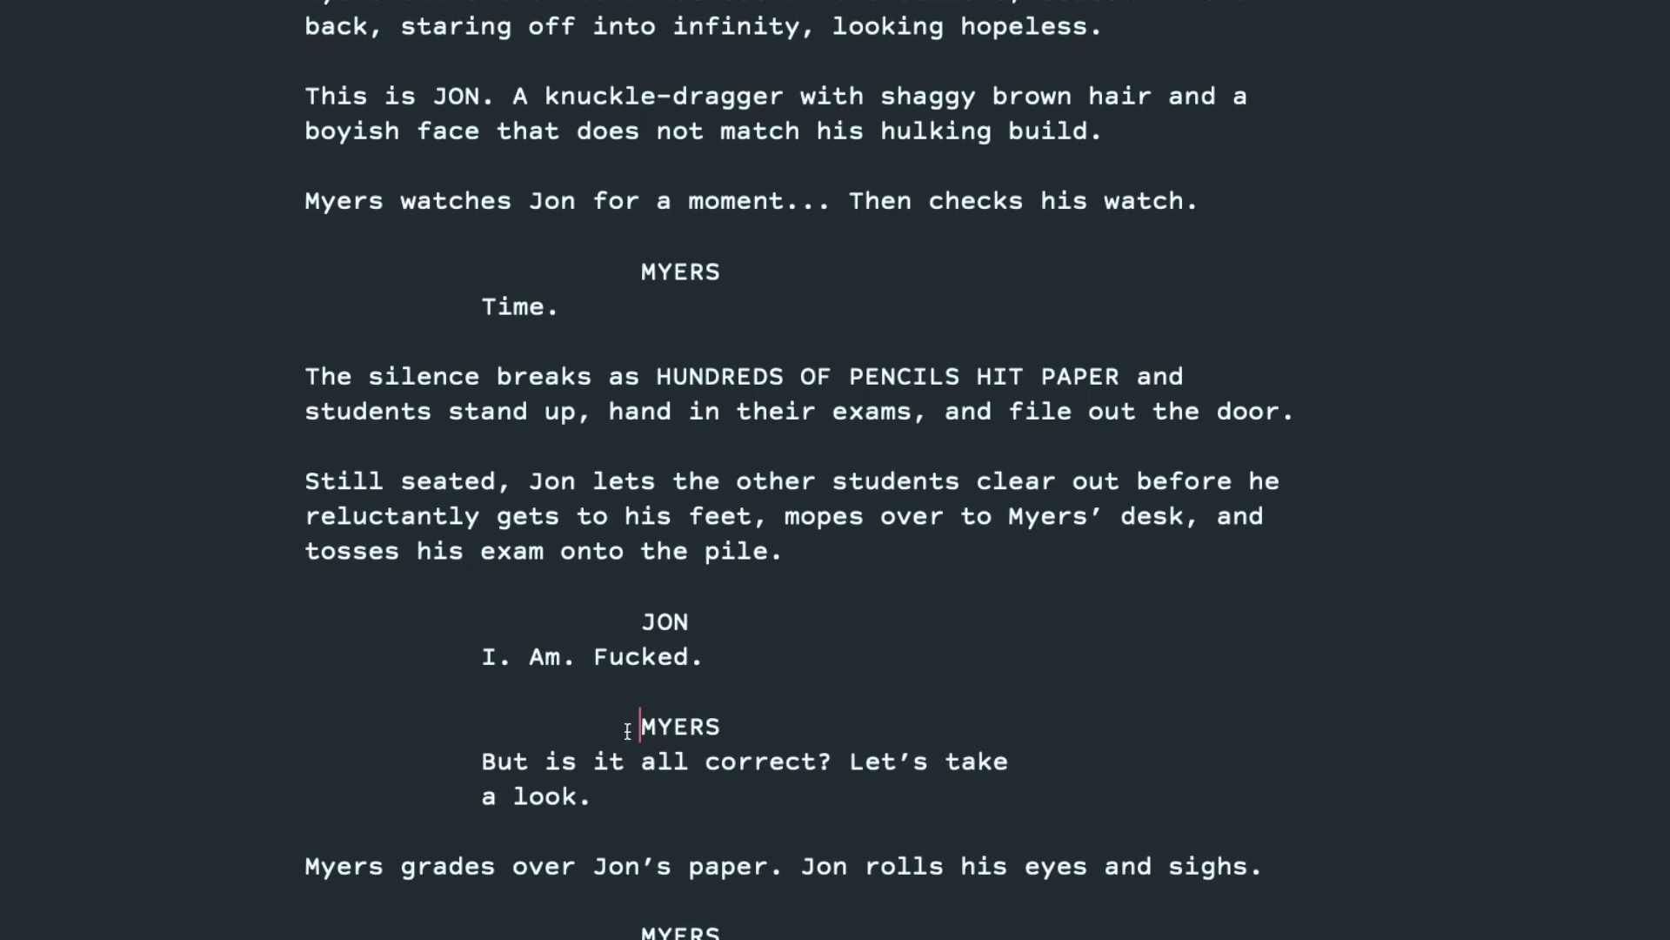
{"action": "left_click_drag", "start_coordinate": [627, 722], "coordinate": [693, 774]}
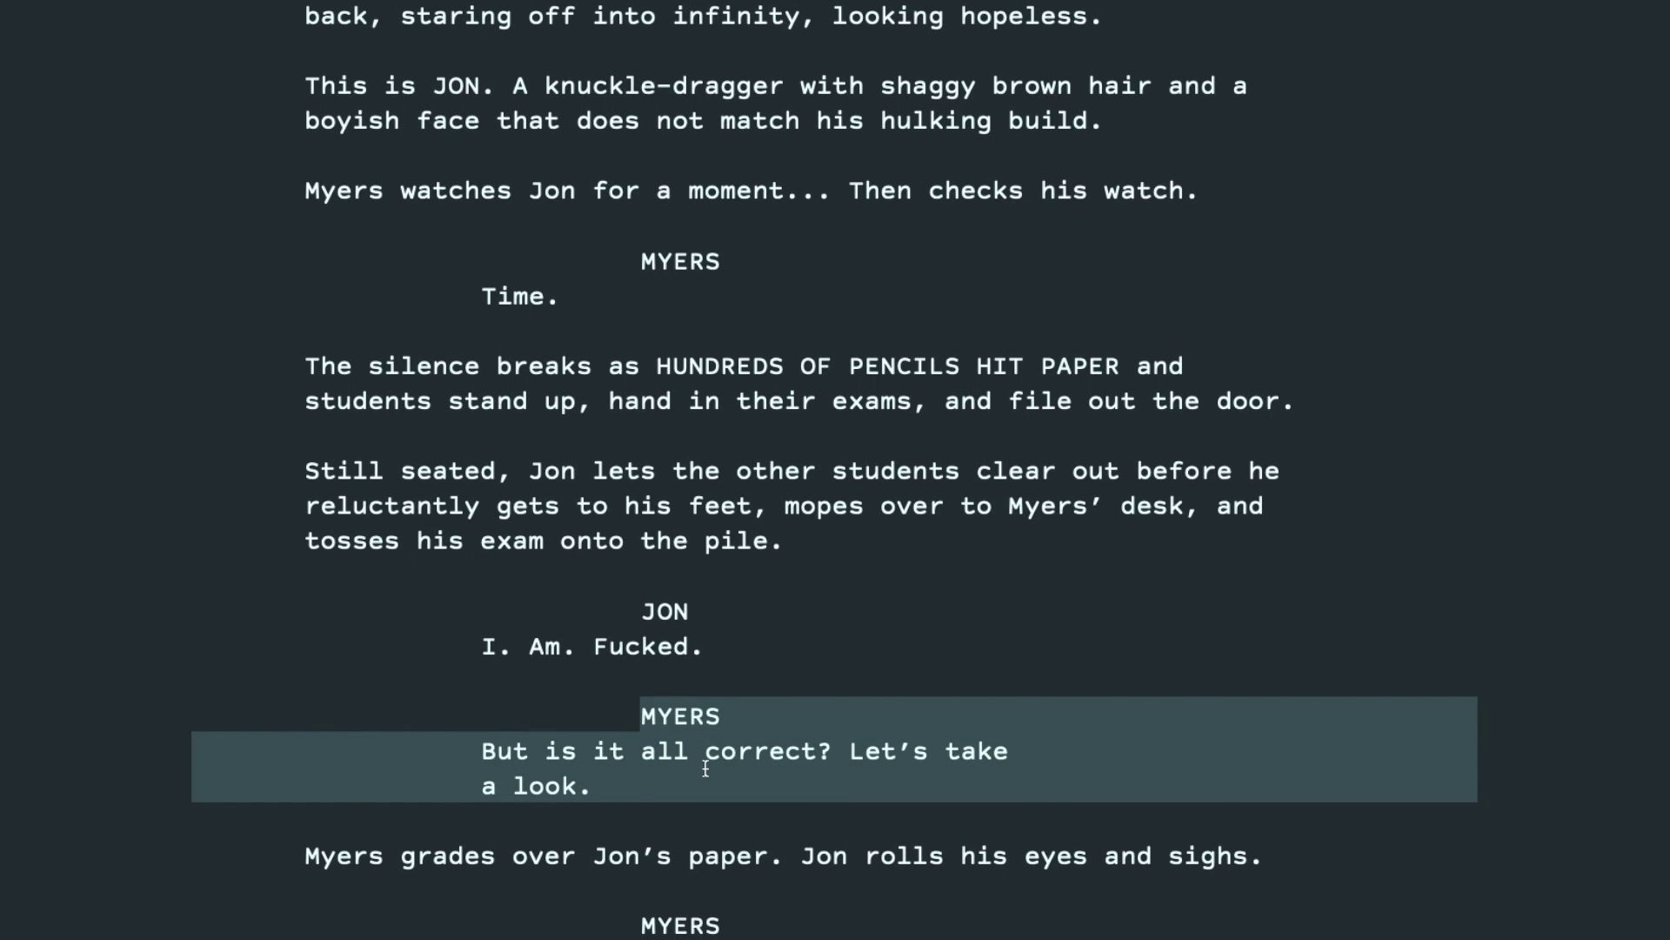
{"action": "key", "text": "BackSpace"}
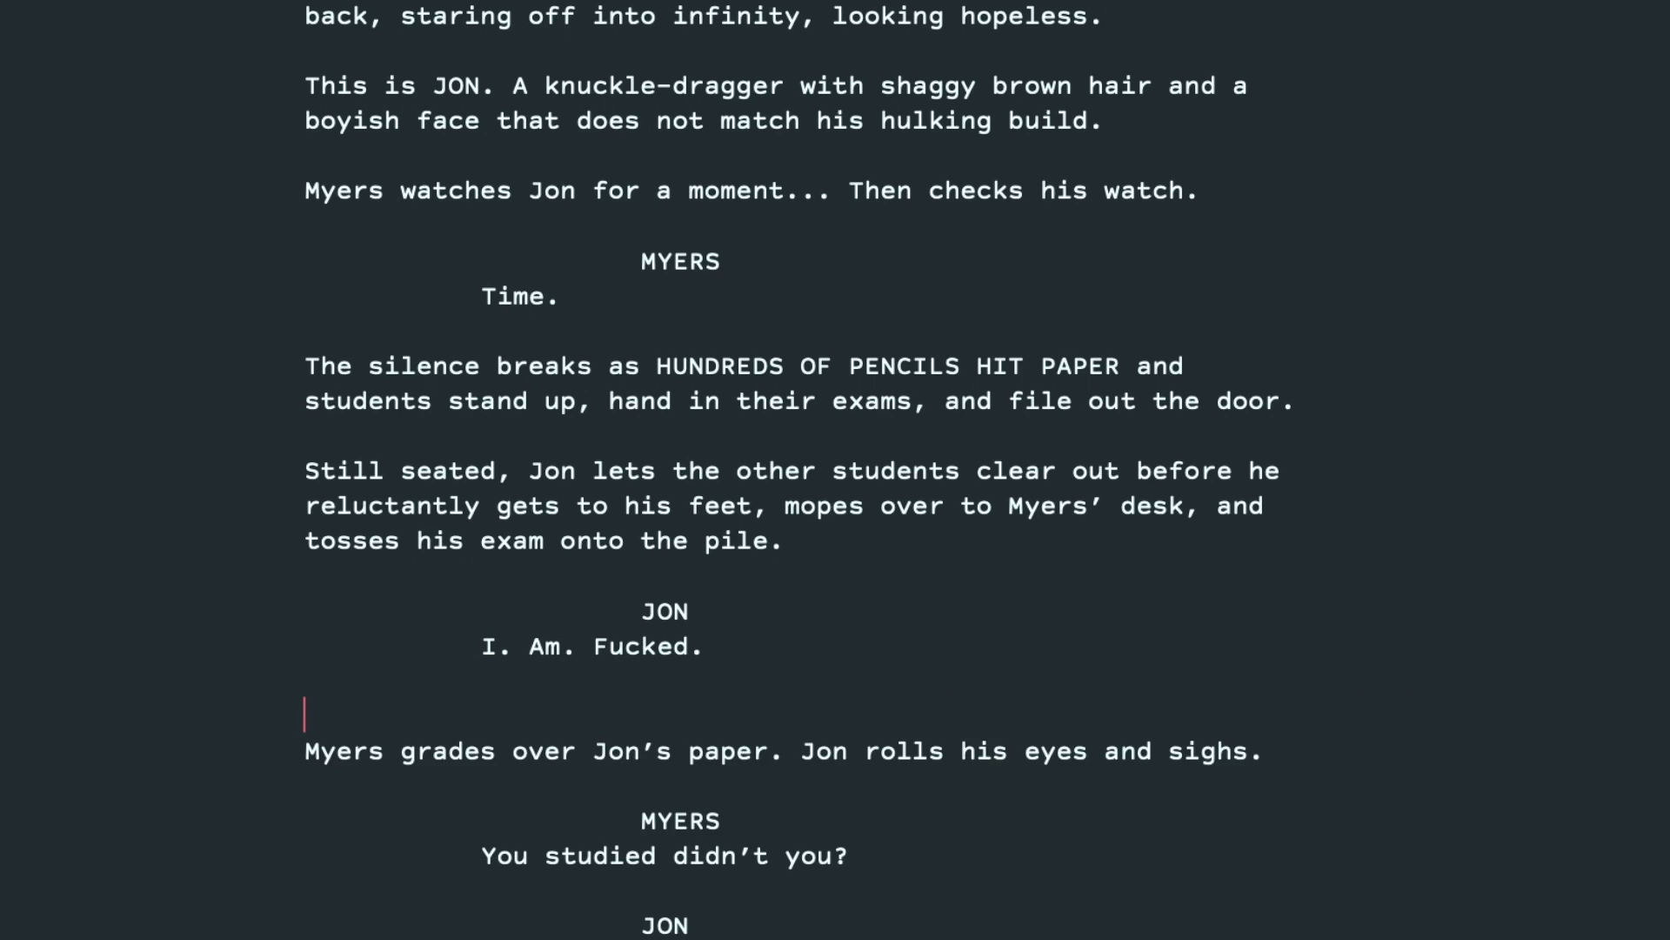
{"action": "key", "text": "Return"}
{"action": "key", "text": "BackSpace"}
{"action": "key", "text": "BackSpace"}
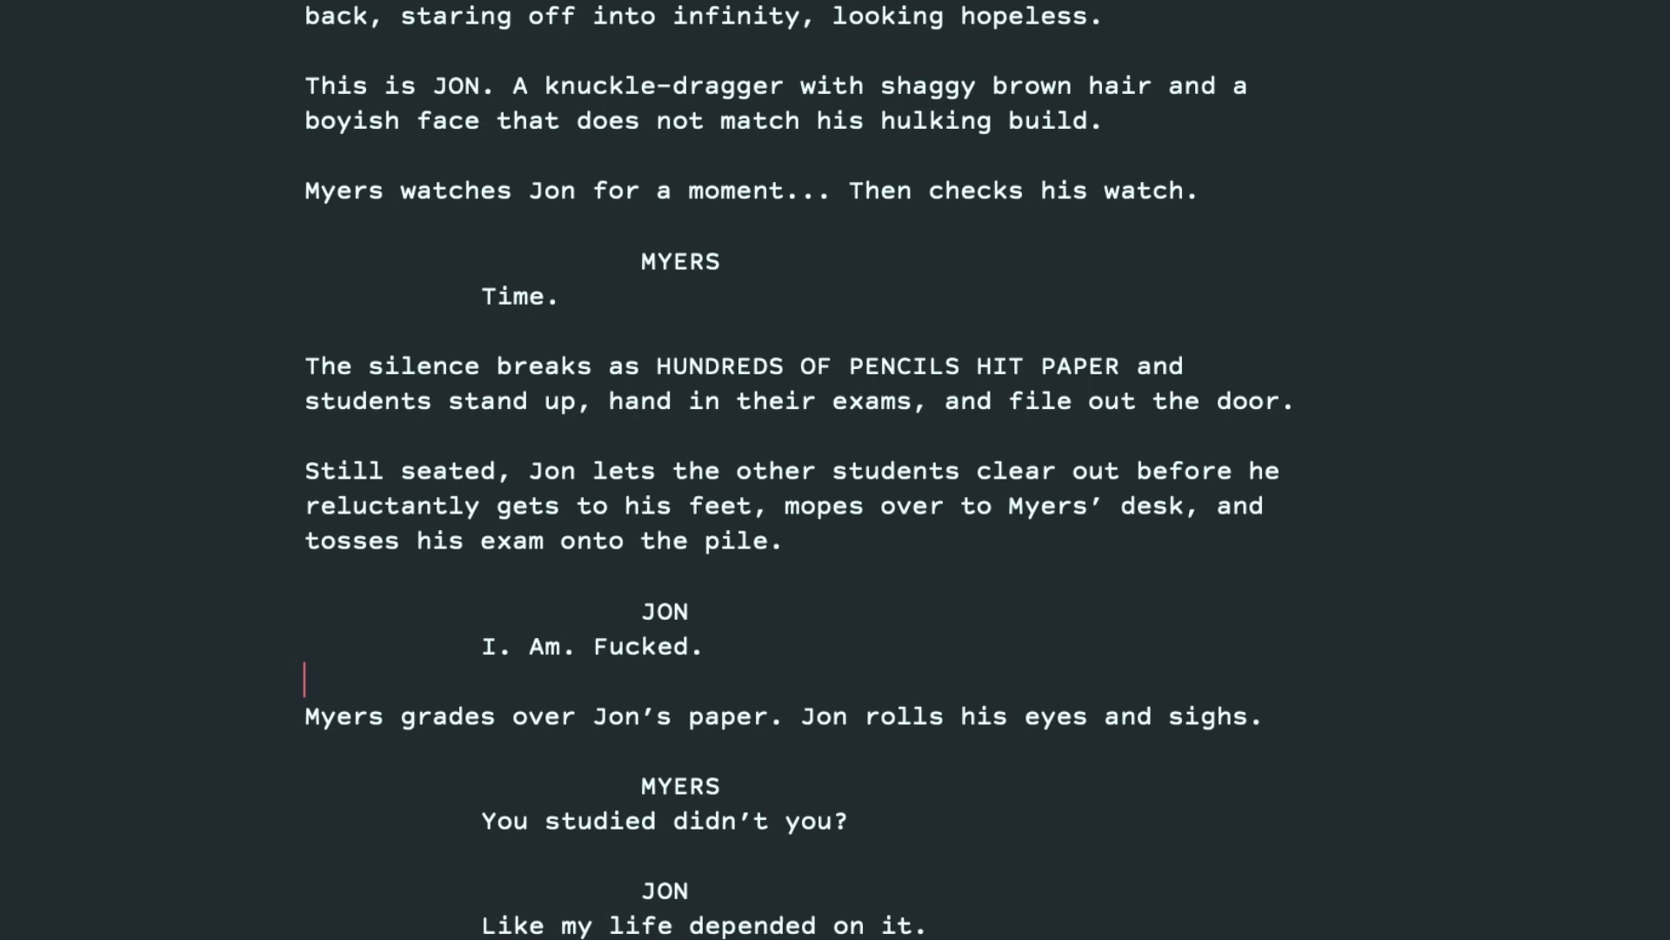
Add 'Myers pulls Jon's test from the pile and begins flipping through it, scanning the pages', then select the next line
{"action": "key", "text": "Left"}
{"action": "key", "text": "Return"}
{"action": "key", "text": "Return"}
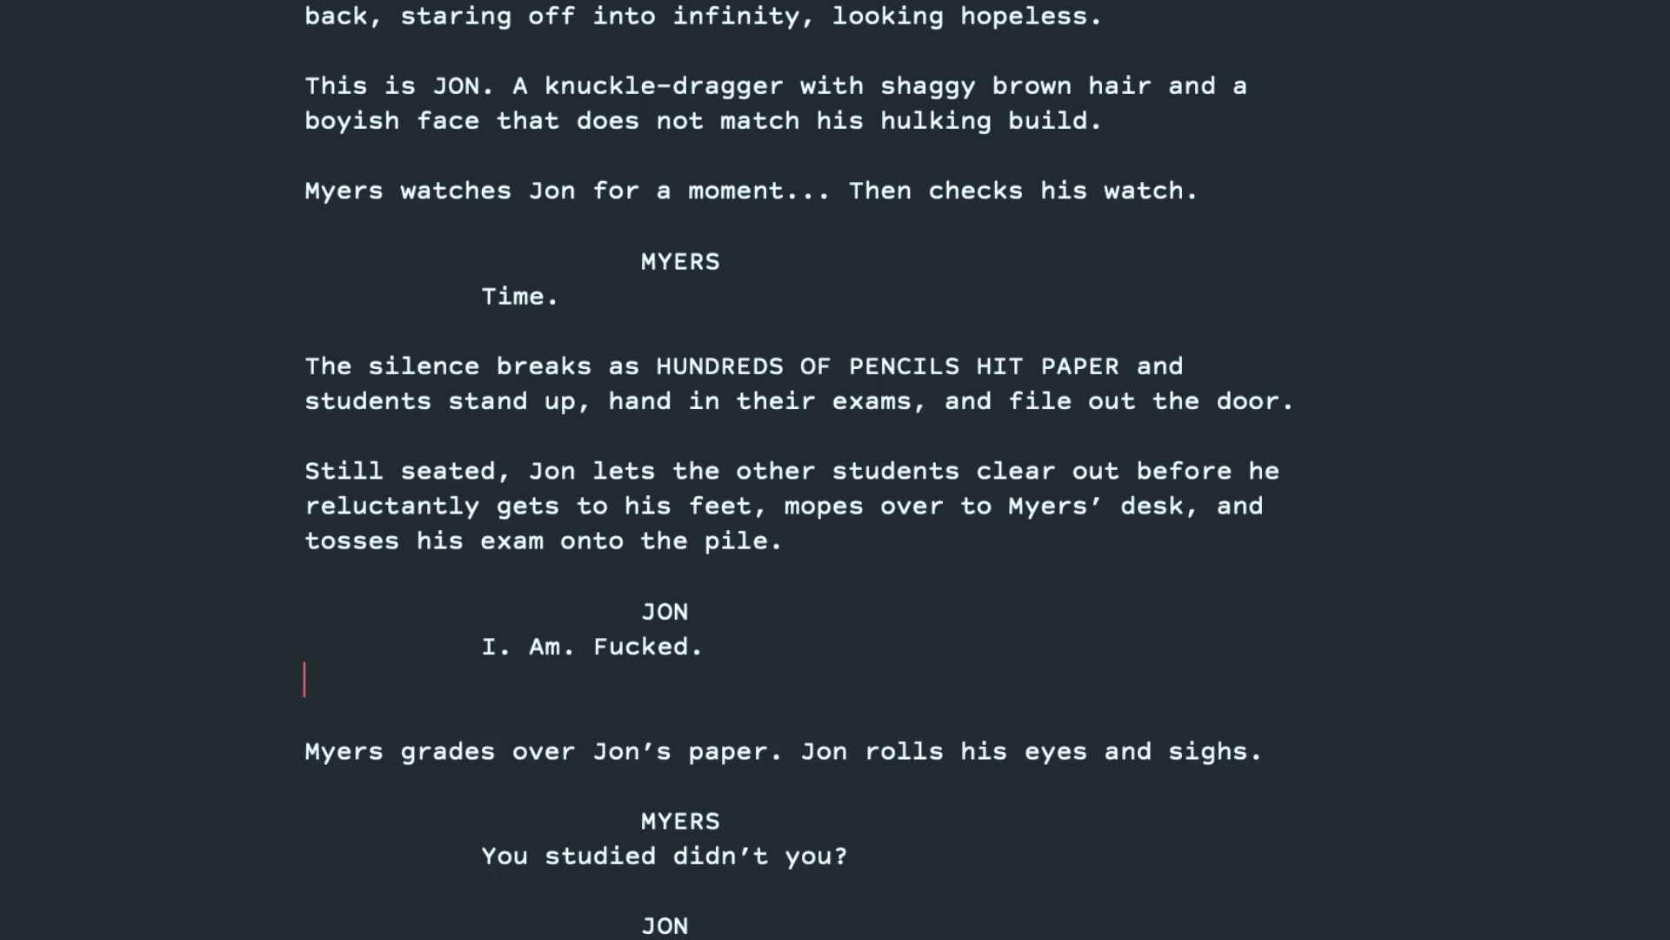
{"action": "type", "text": "Myer"}
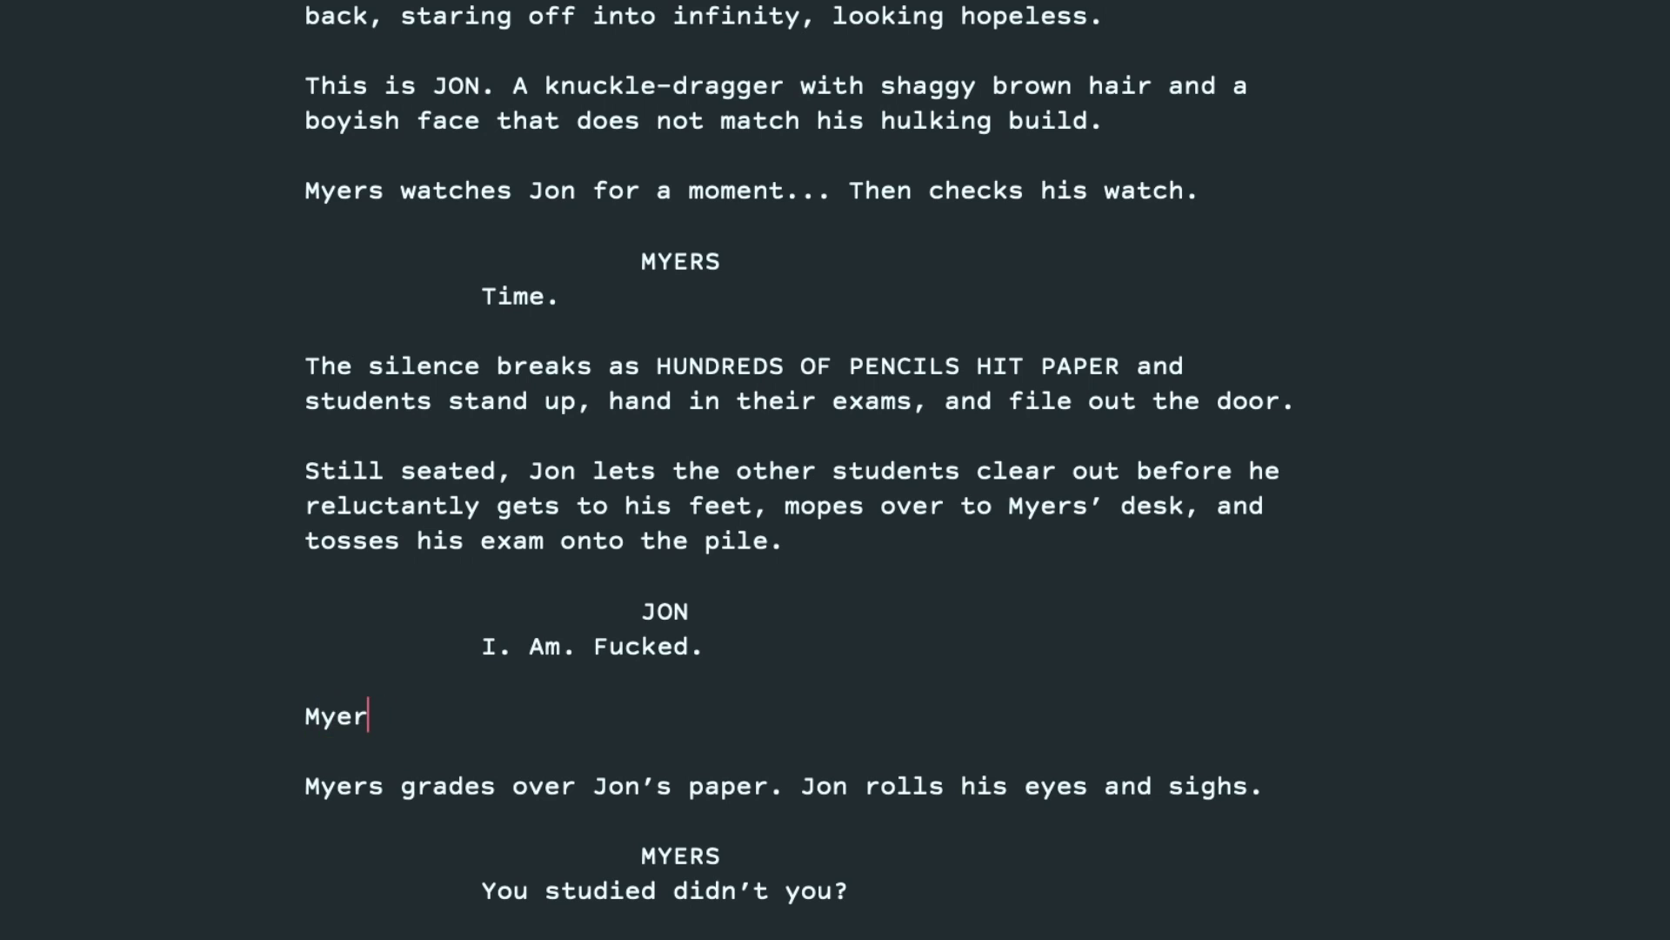
{"action": "type", "text": "s pulls Jon’s t"}
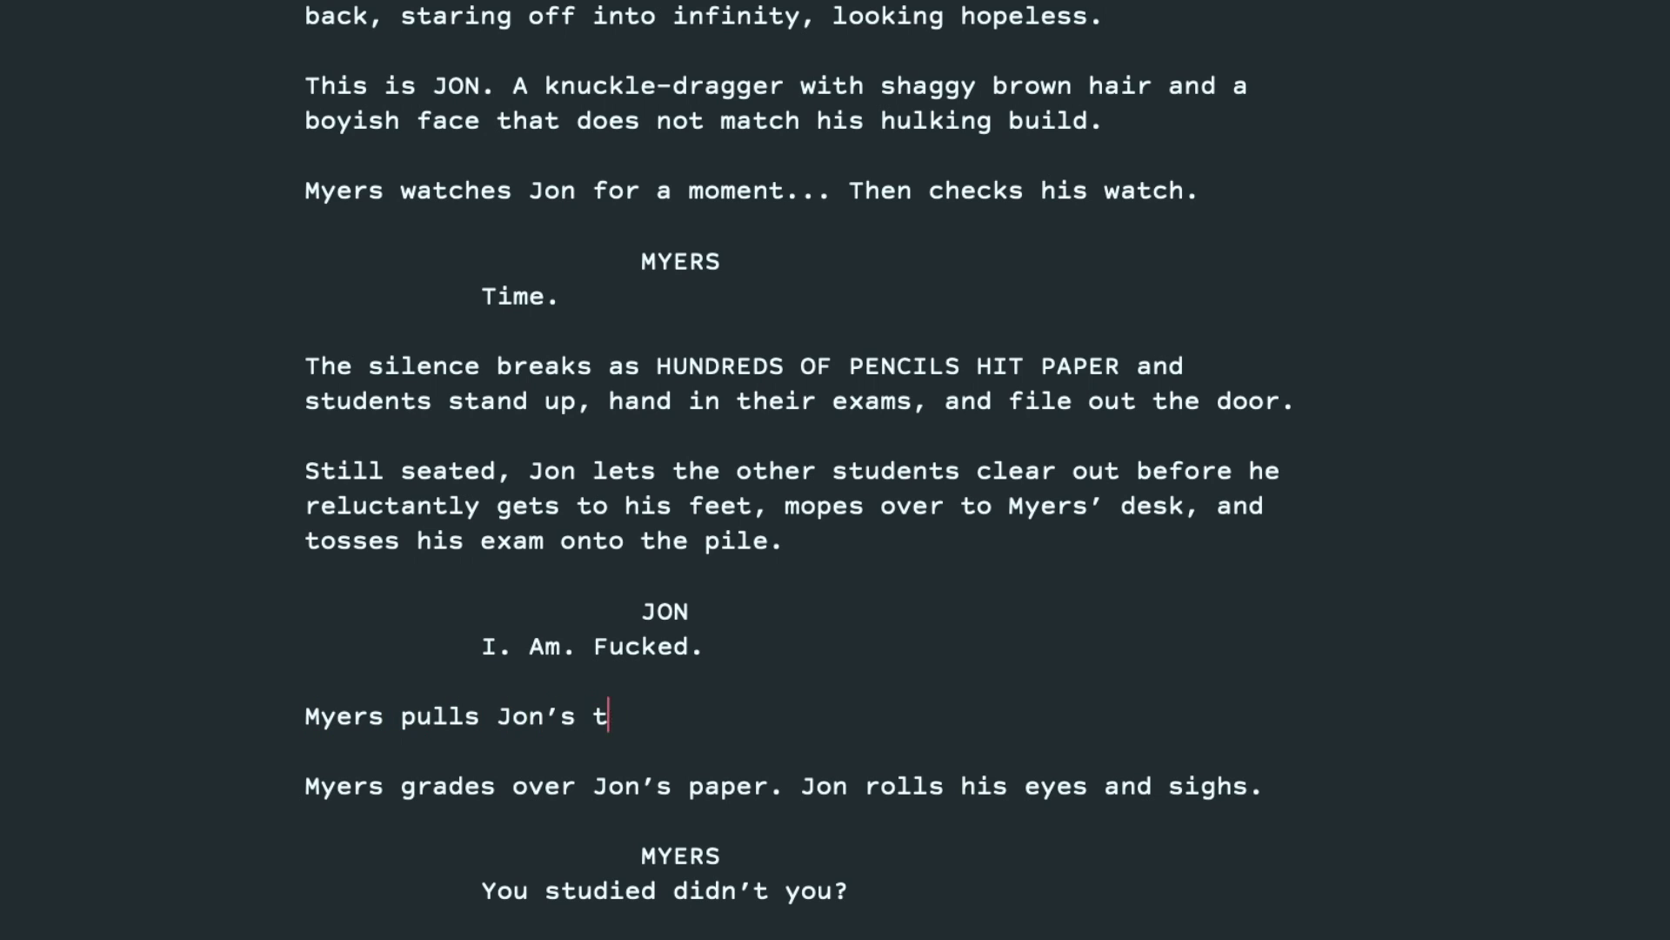
{"action": "type", "text": "est from the pi"}
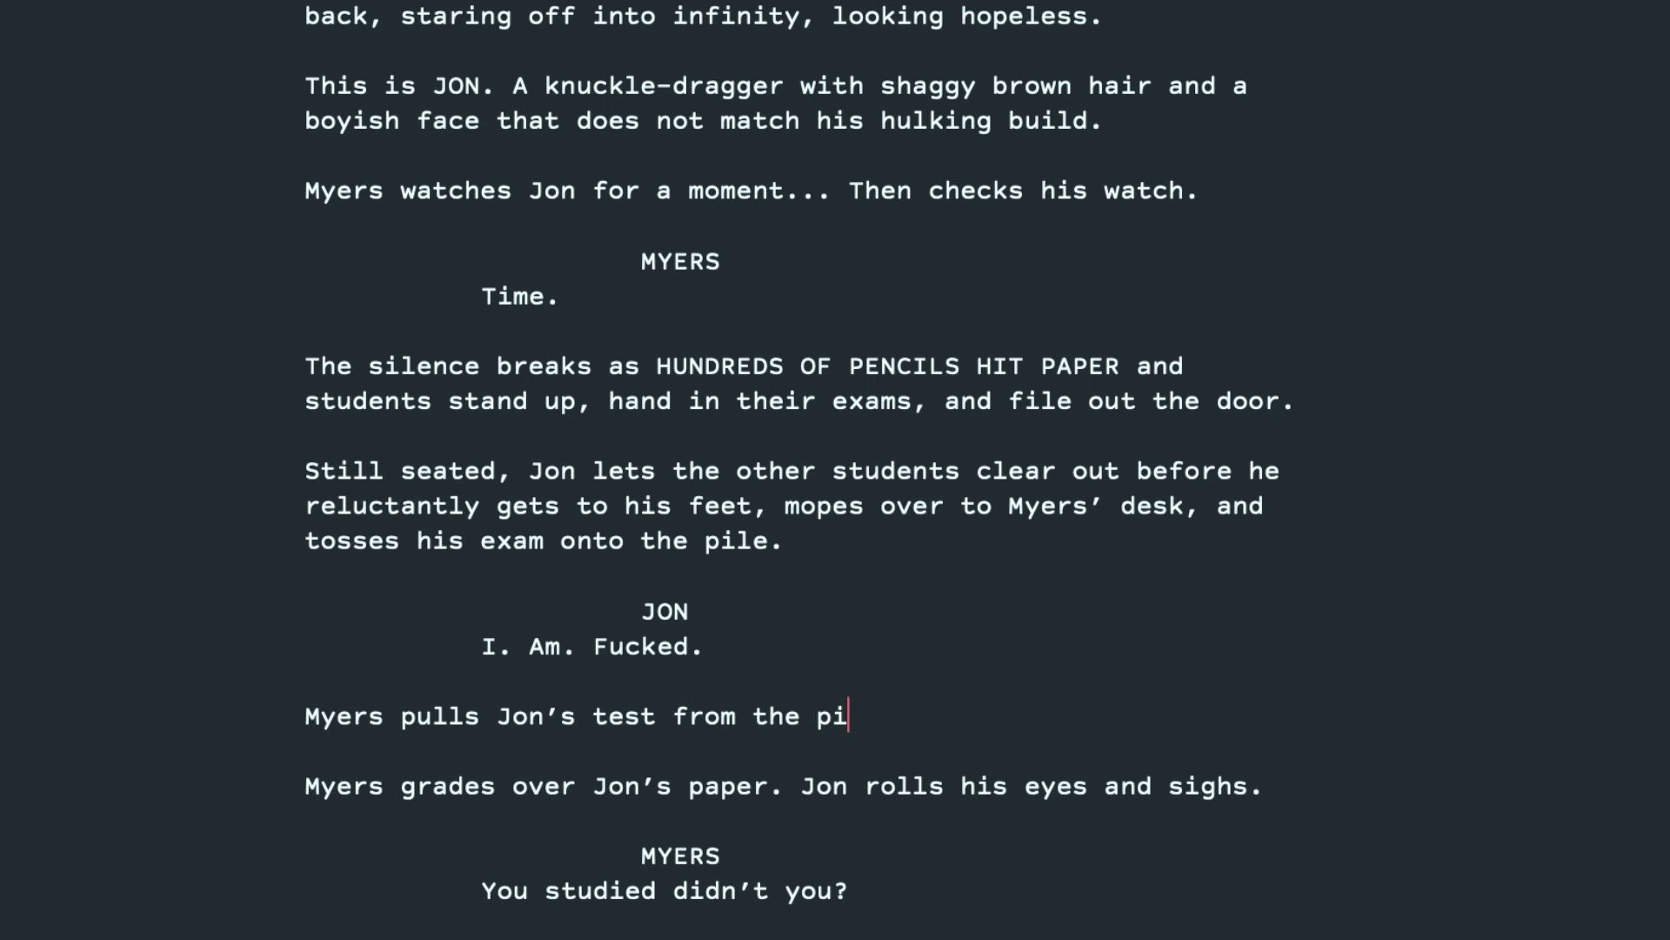
{"action": "type", "text": "le and begin"}
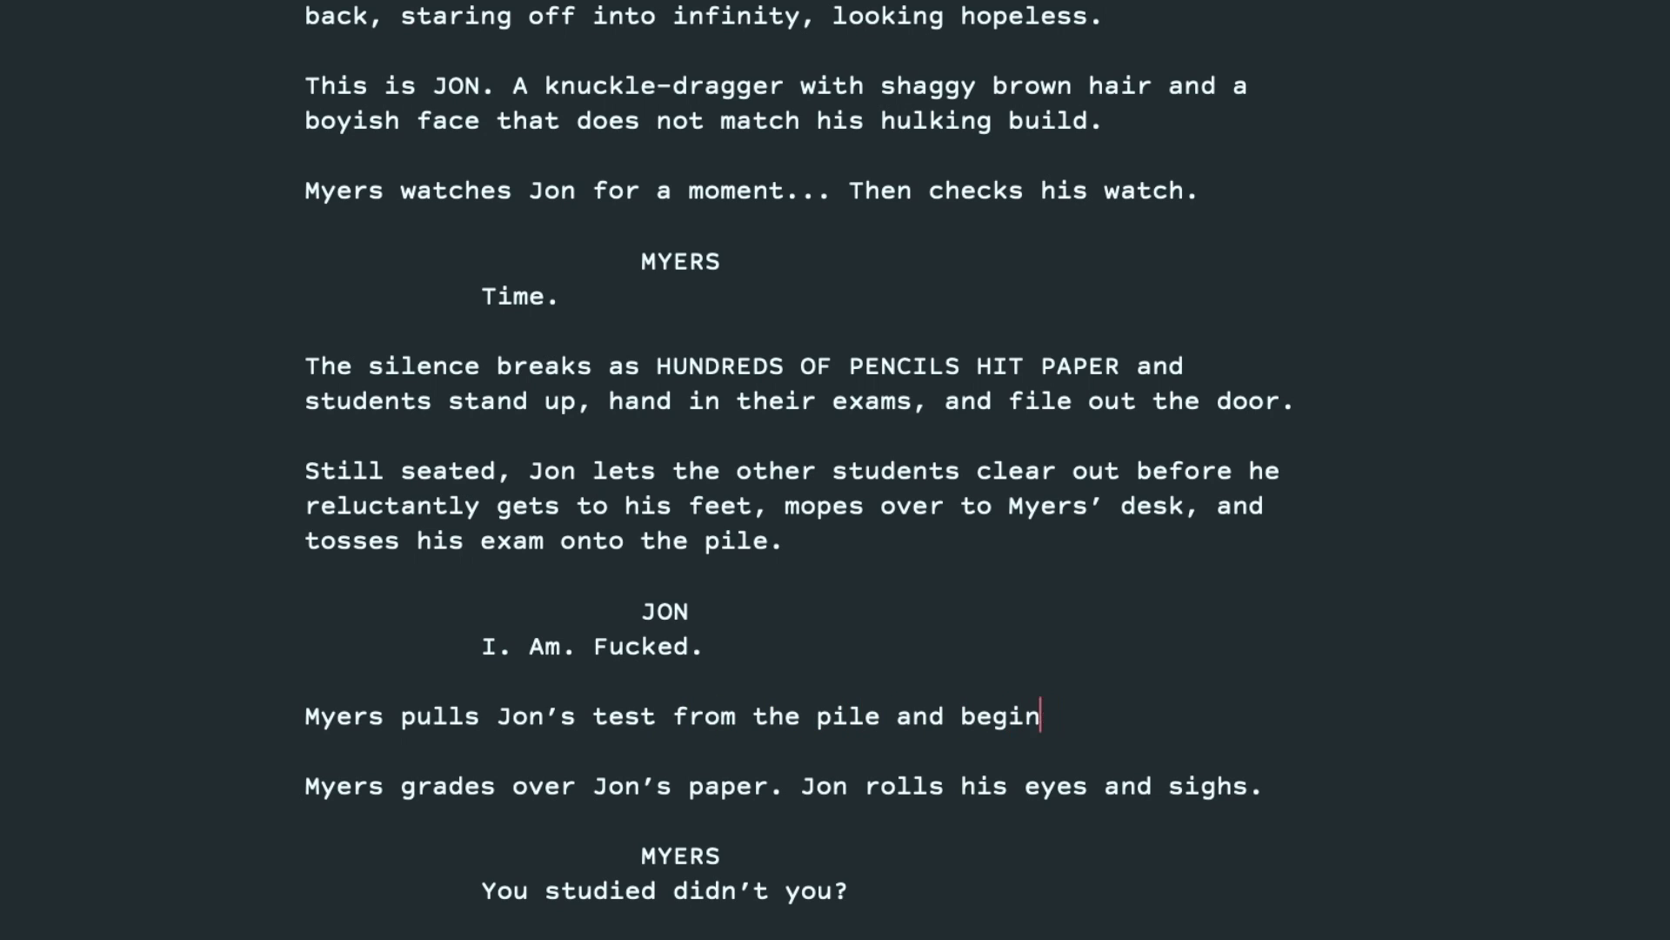
{"action": "type", "text": "s flipping "}
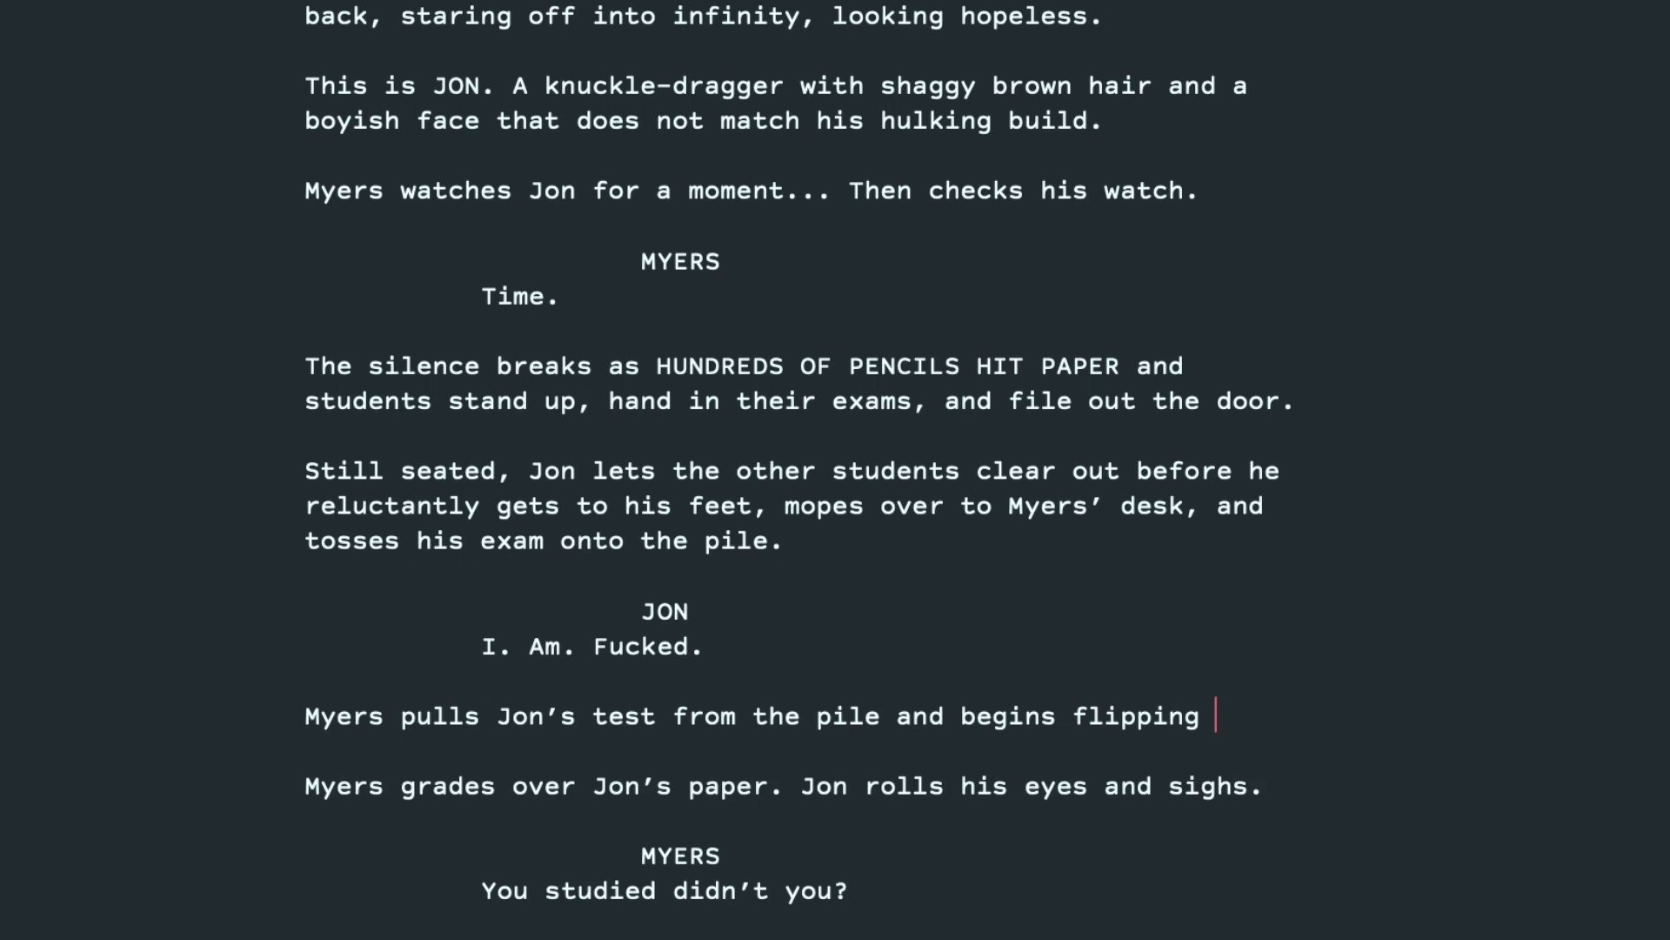
{"action": "type", "text": "through it, sca"}
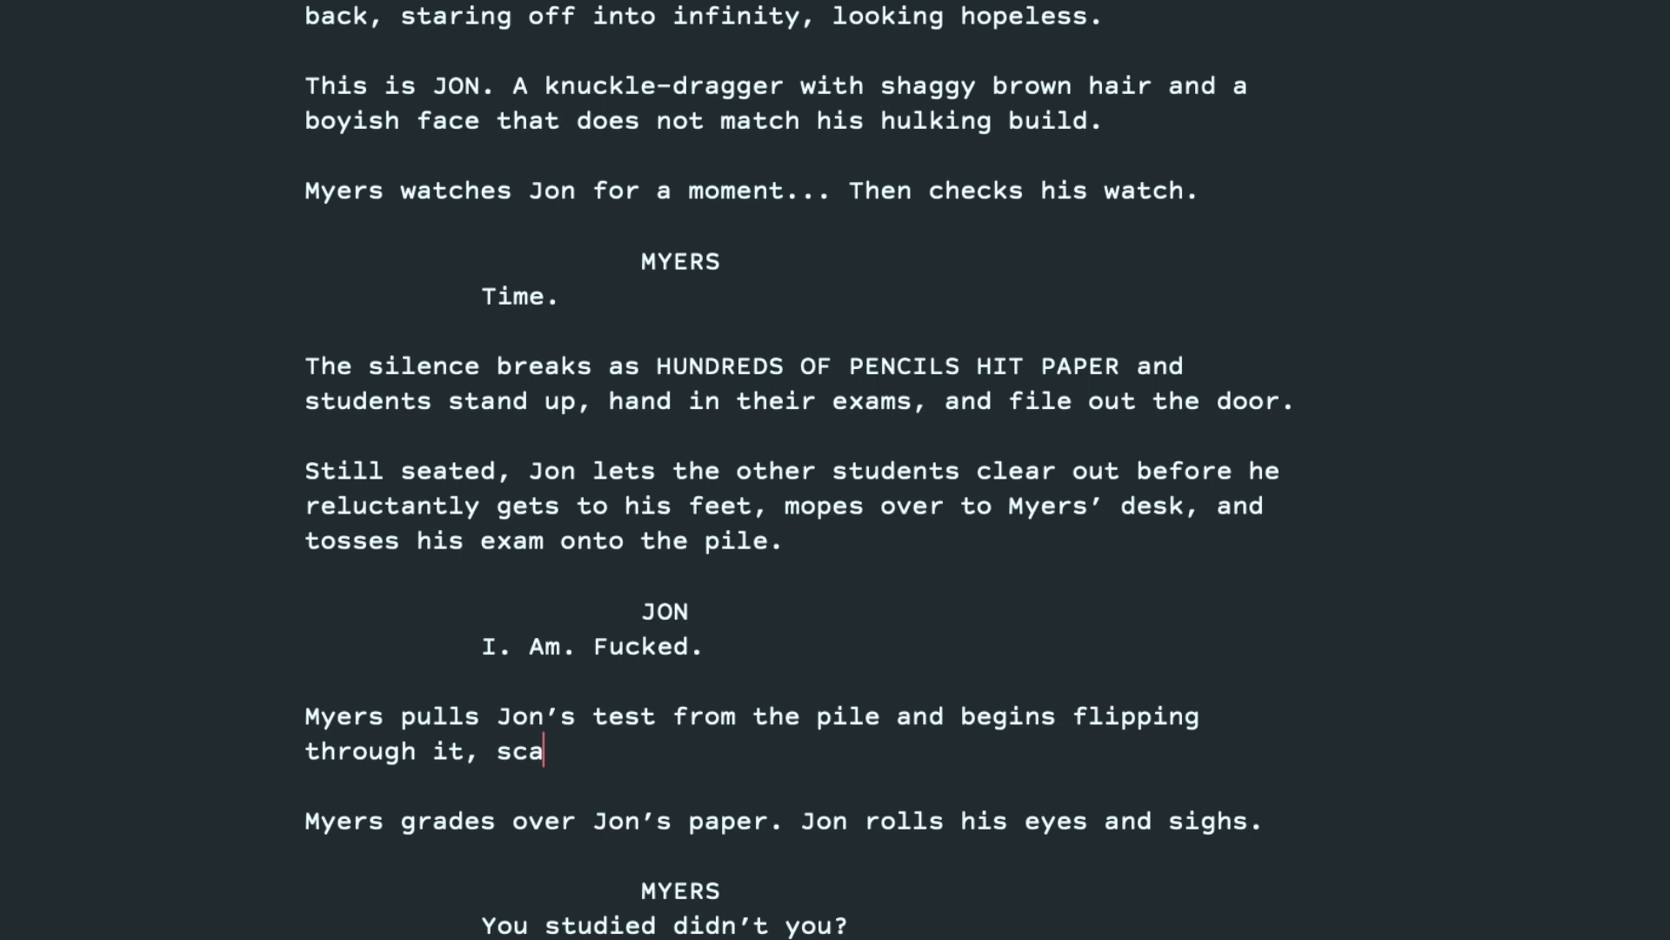
{"action": "type", "text": "nning the pages."}
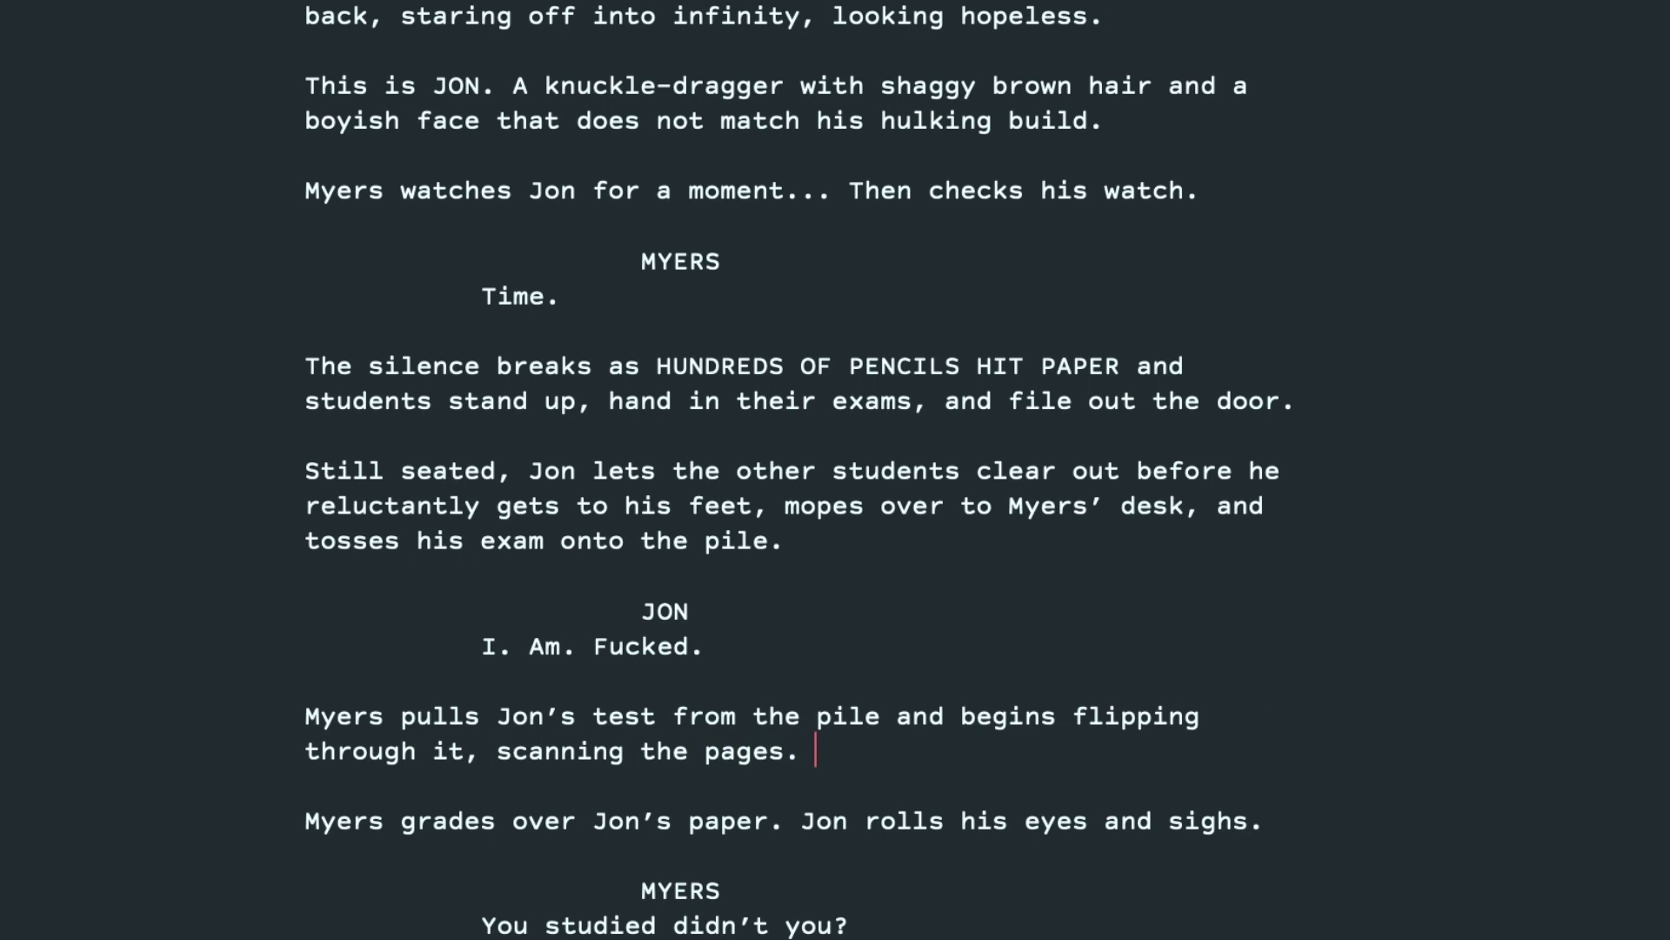
{"action": "scroll", "coordinate": [783, 469], "scroll_direction": "down", "scroll_amount": 1}
{"action": "left_click_drag", "start_coordinate": [293, 715], "coordinate": [1338, 704]}
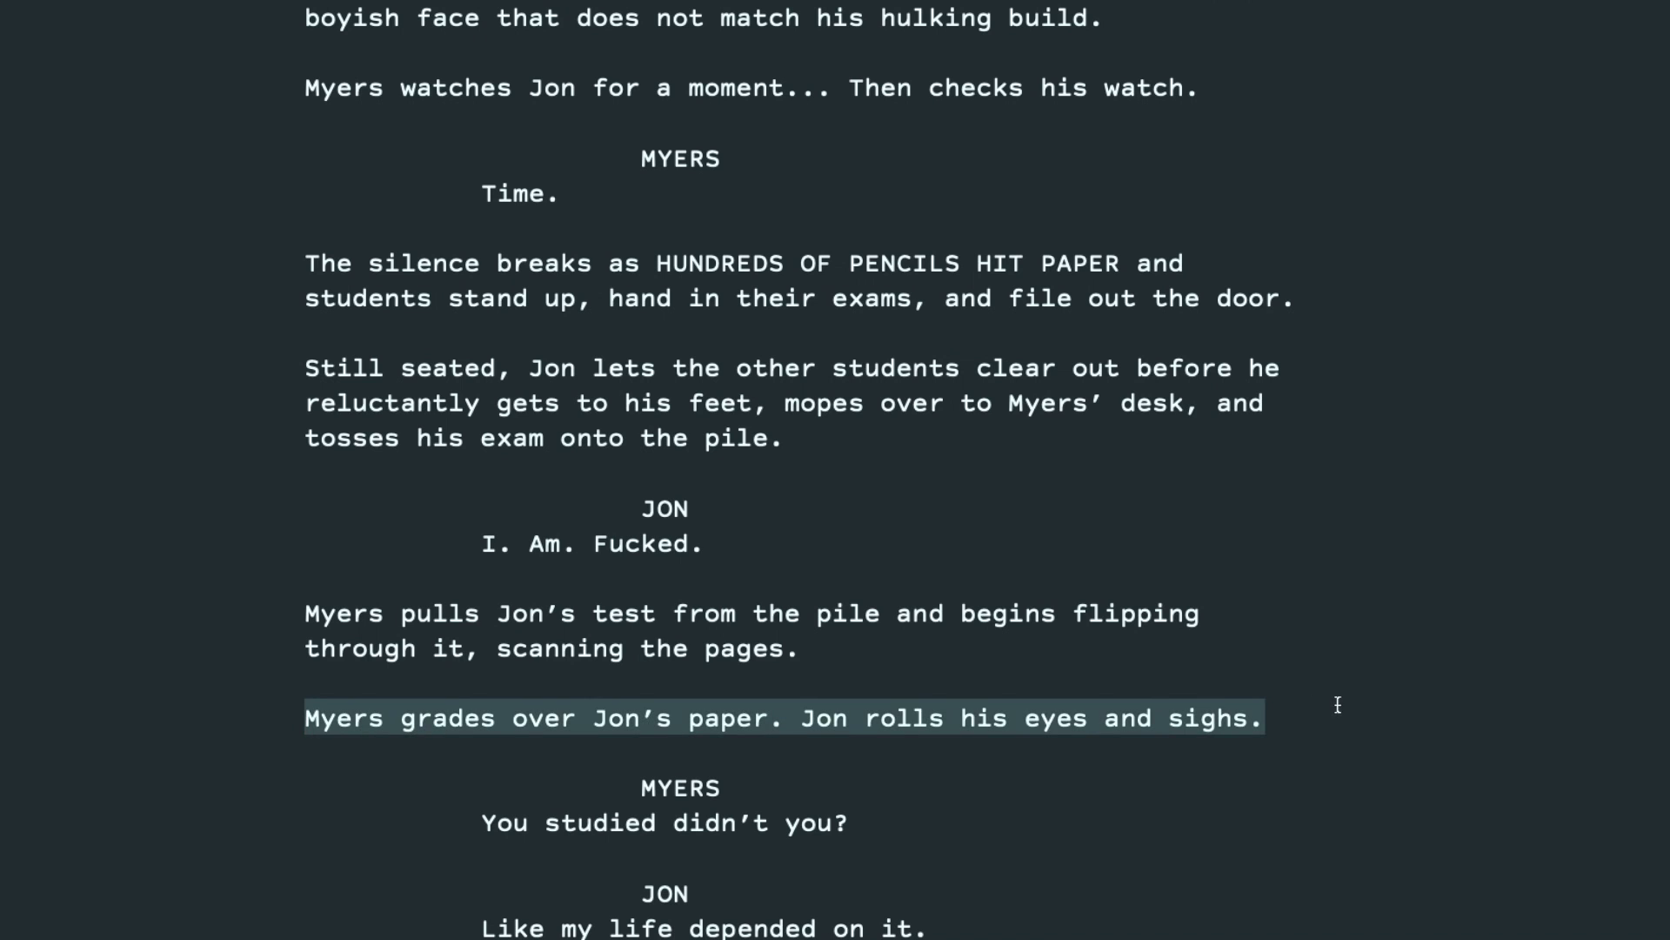
Delete the grading action line and trim Myers' question to "You studied?"
{"action": "key", "text": "BackSpace"}
{"action": "key", "text": "BackSpace"}
{"action": "key", "text": "BackSpace"}
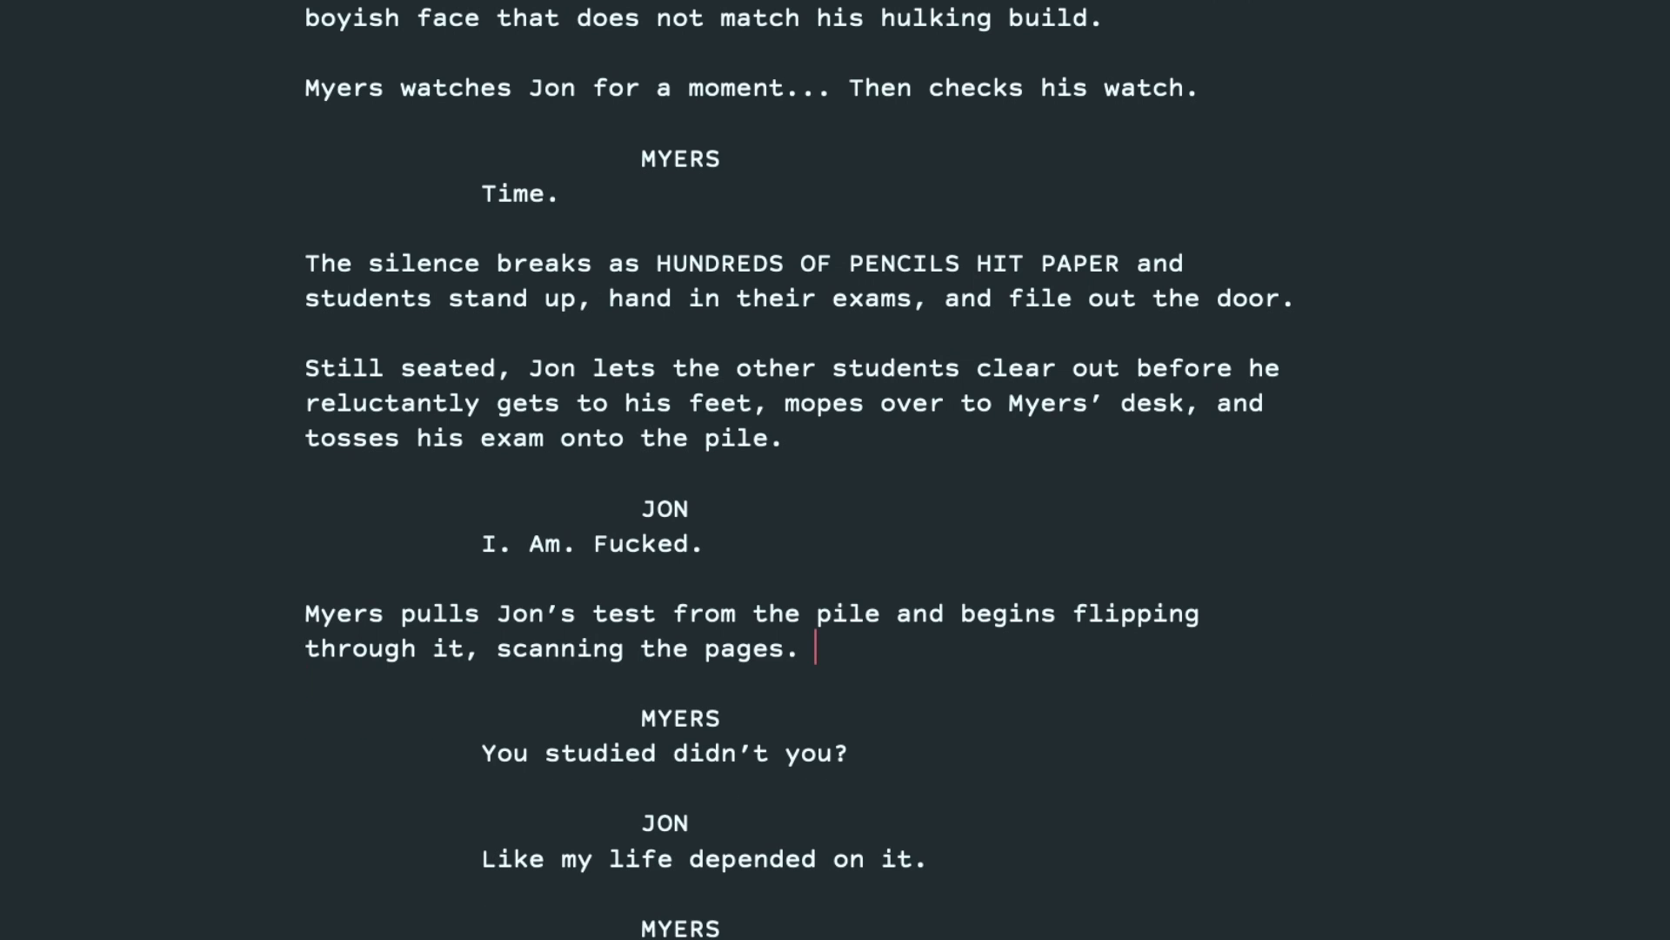
{"action": "scroll", "coordinate": [634, 664], "scroll_direction": "down", "scroll_amount": 4}
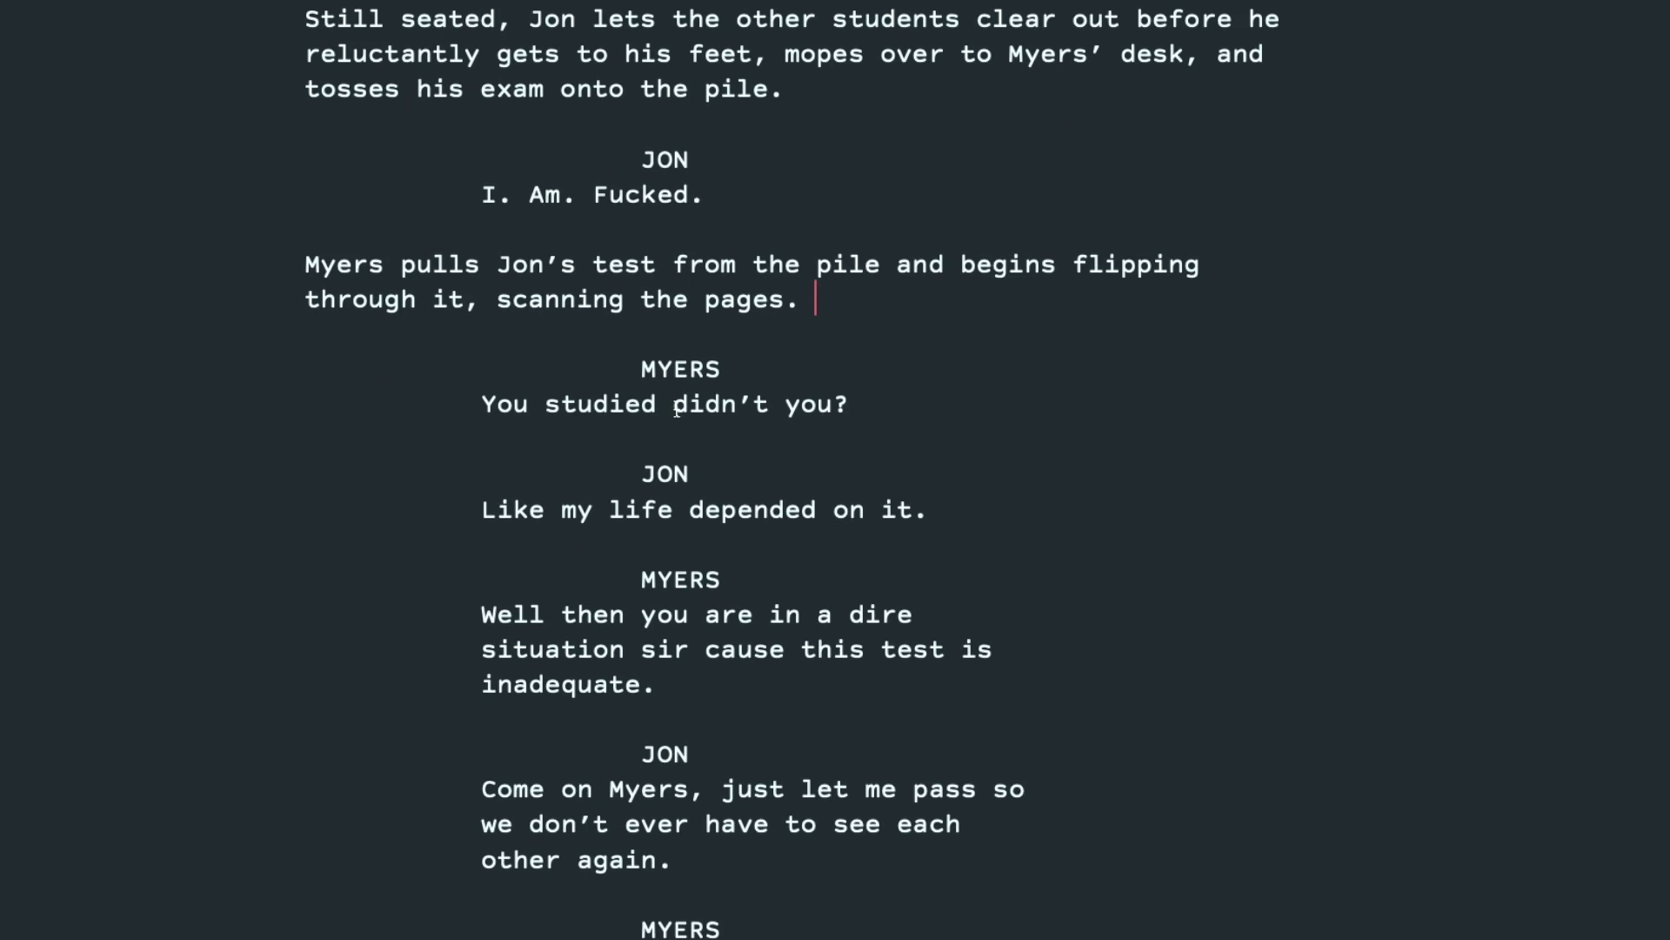
{"action": "left_click_drag", "start_coordinate": [657, 404], "coordinate": [832, 401]}
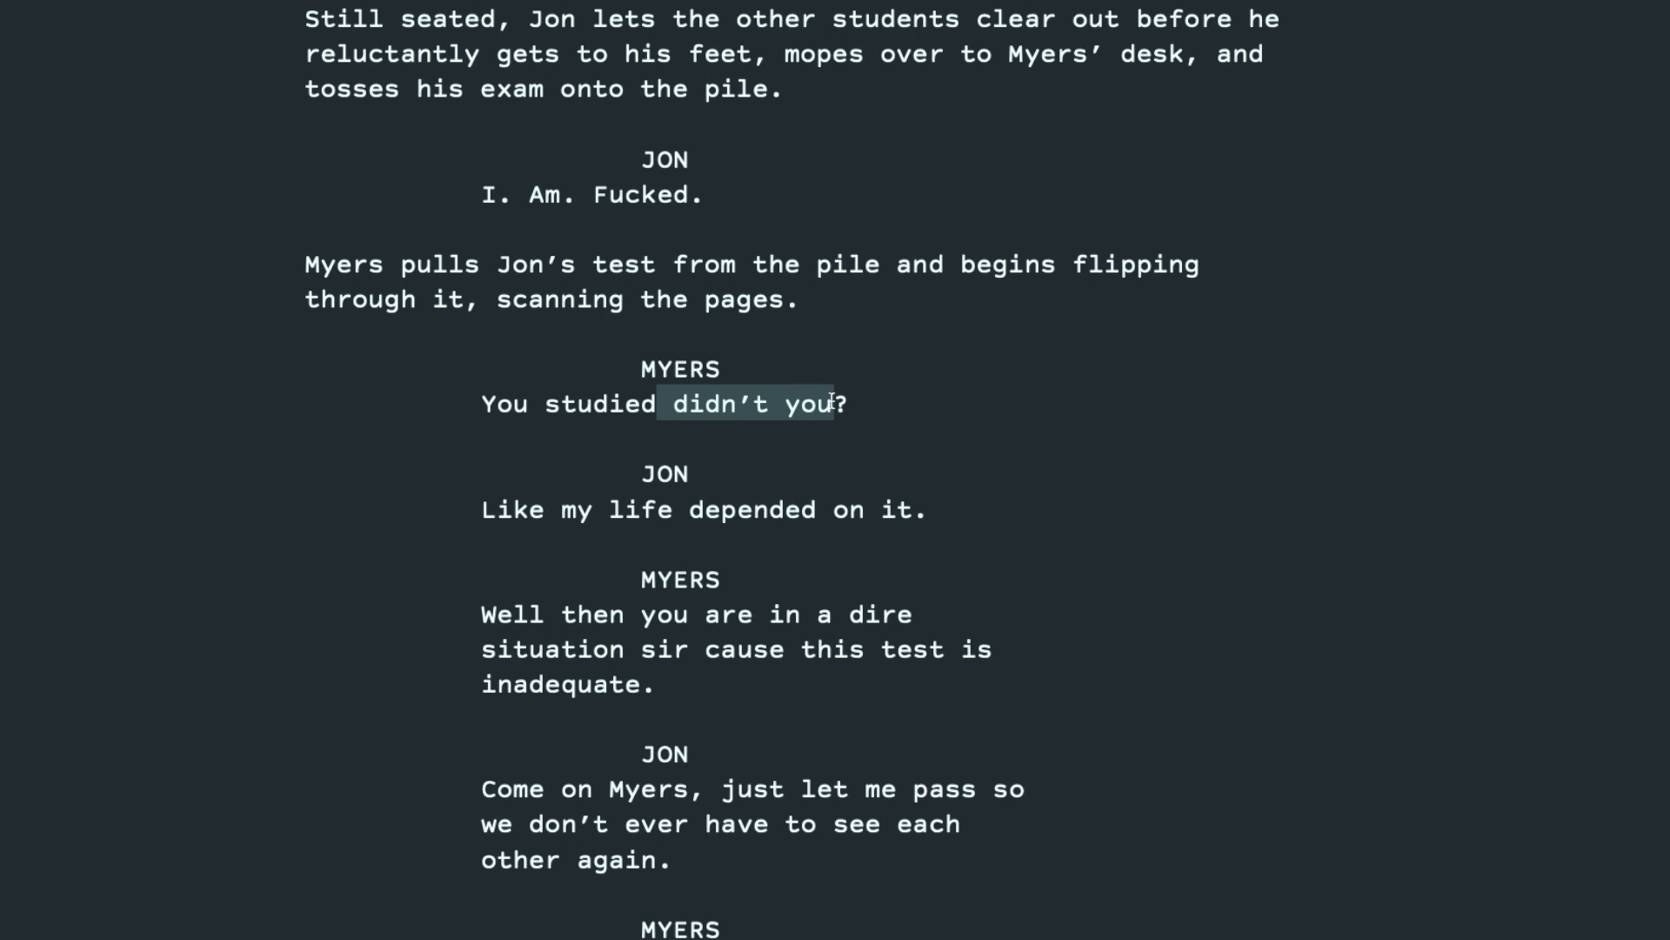
{"action": "key", "text": "BackSpace"}
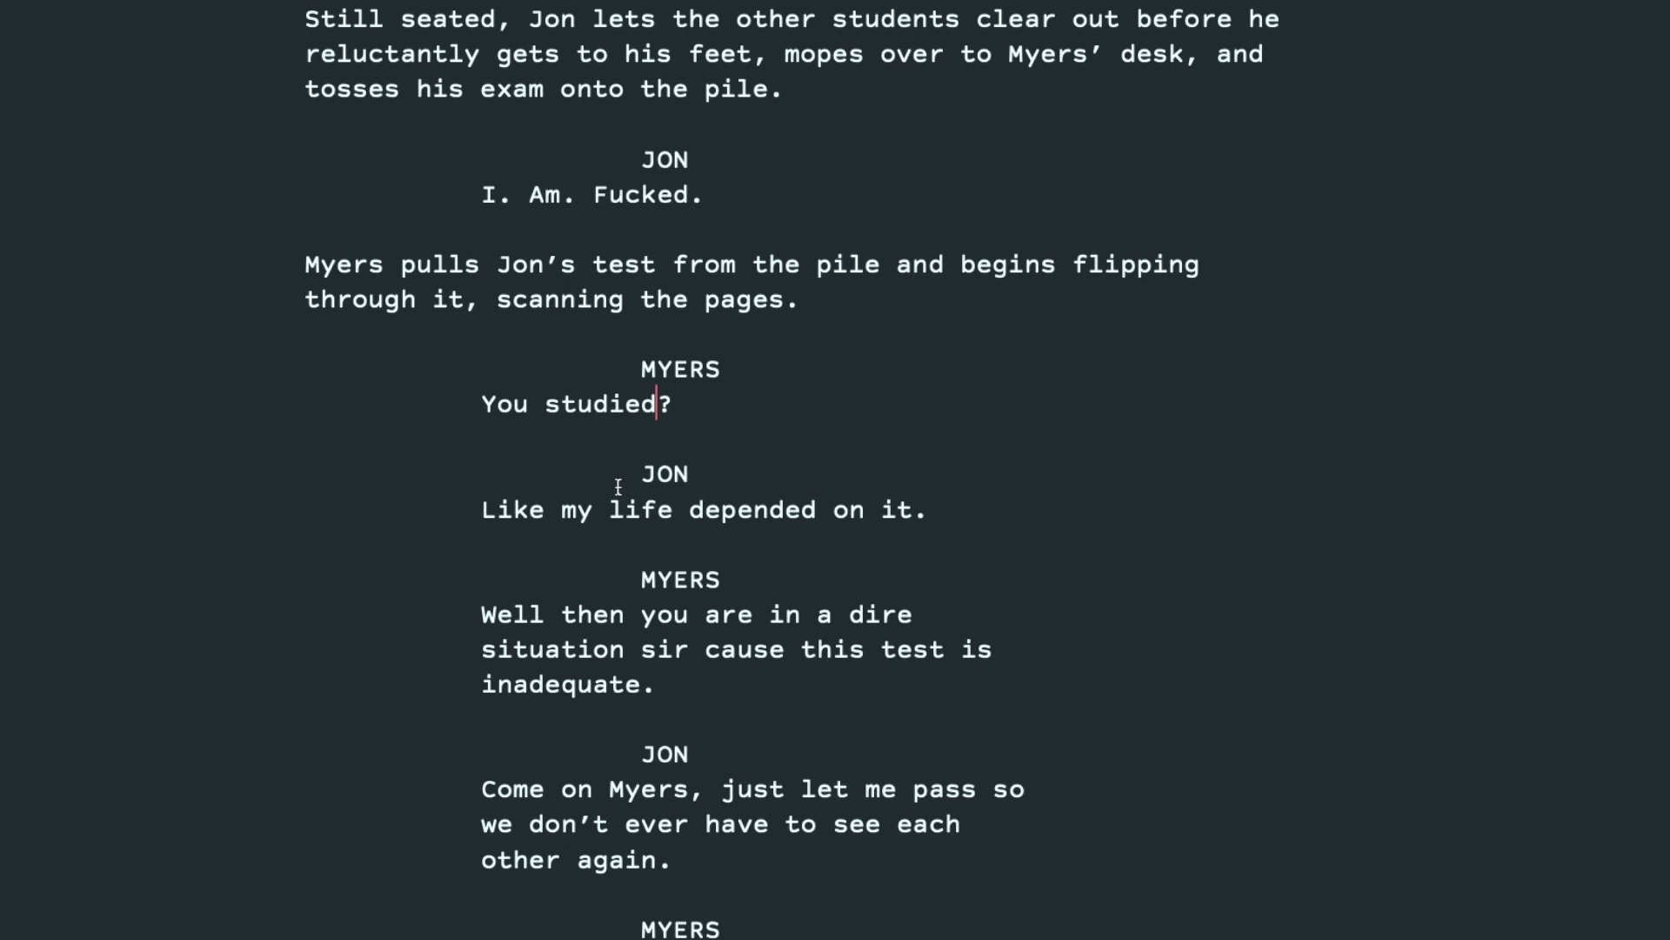
Replace Jon's reply with "You know what? For once, I really did." plus (to himself) "Stupid."
{"action": "left_click_drag", "start_coordinate": [481, 510], "coordinate": [1051, 485]}
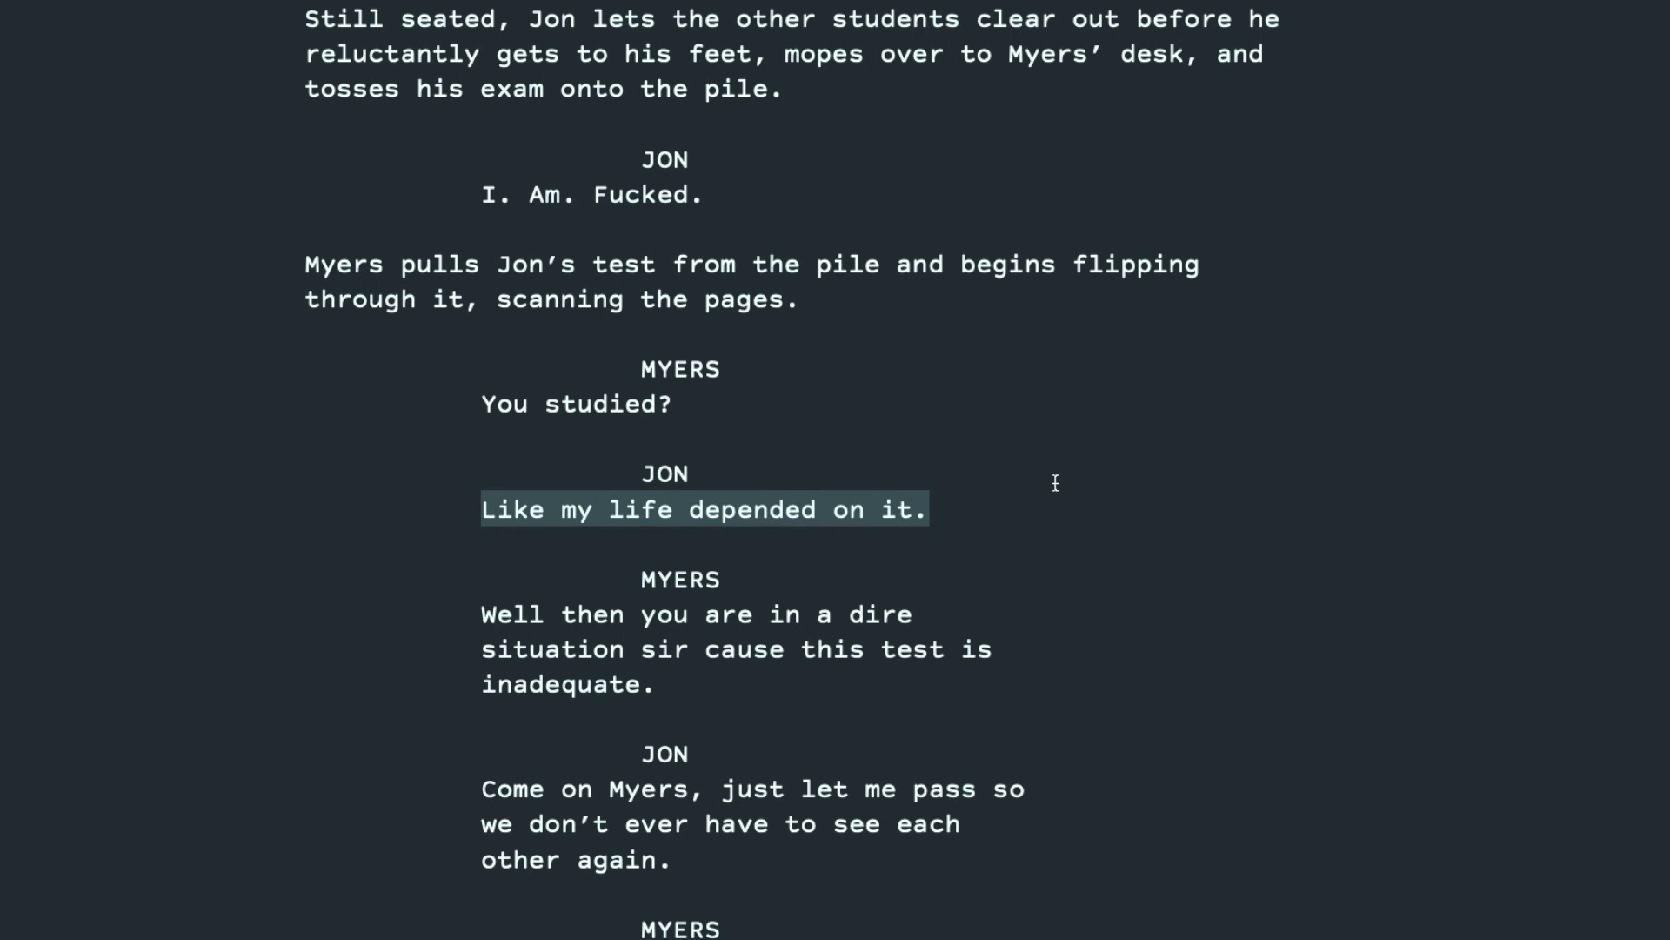
{"action": "type", "text": "You kn"}
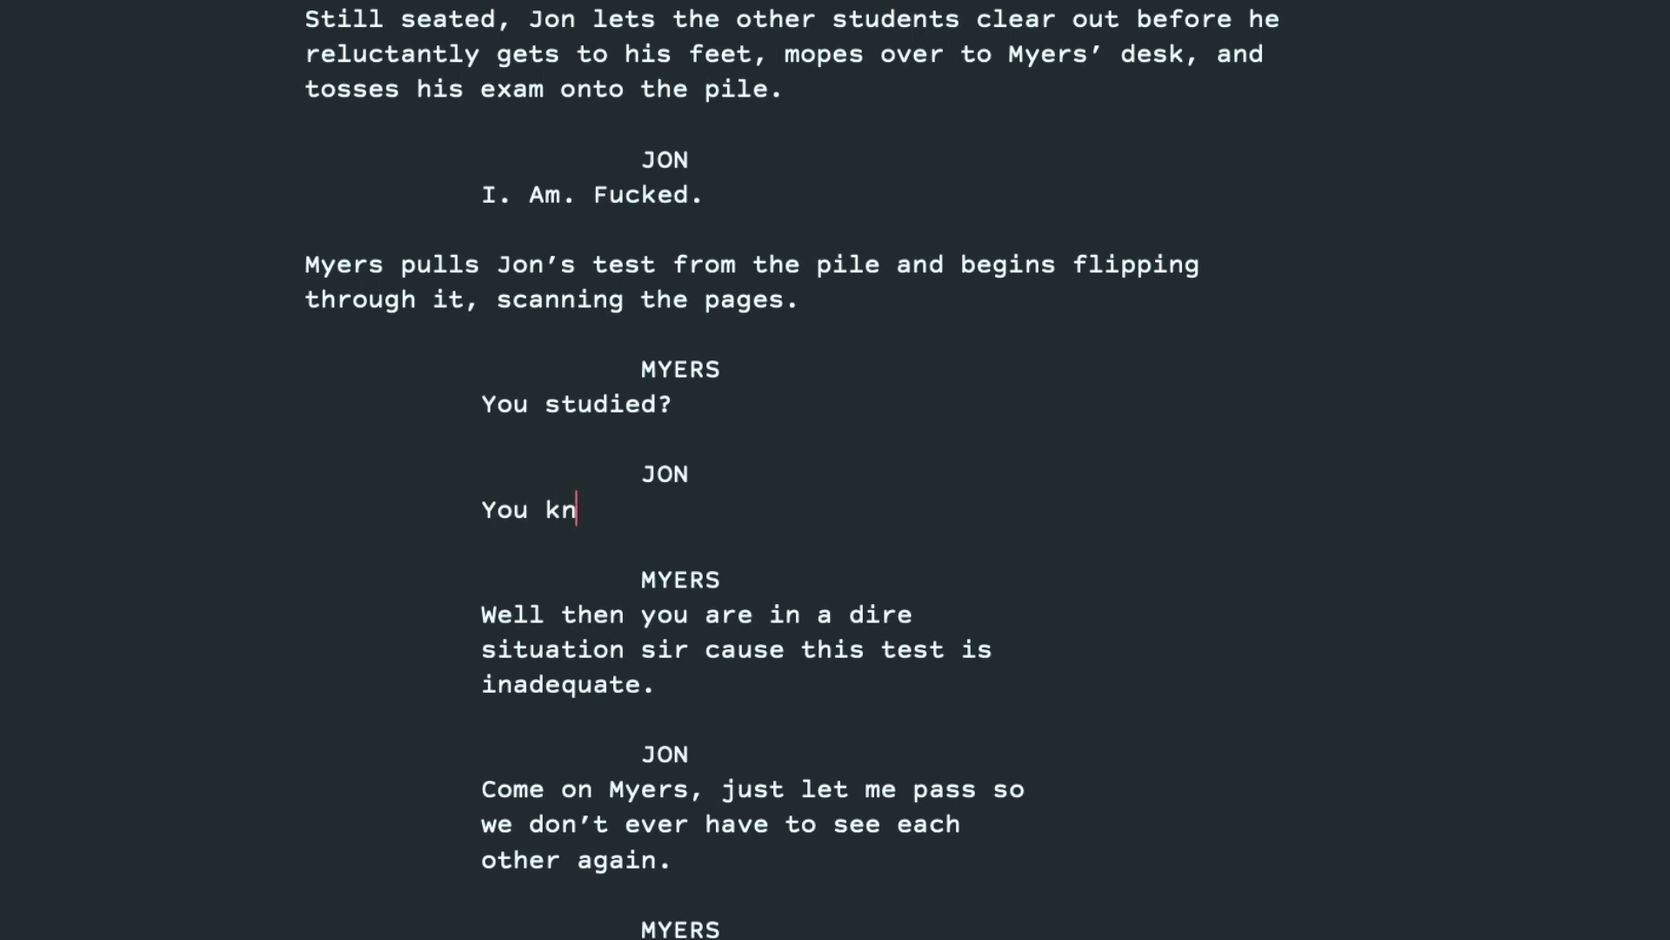
{"action": "type", "text": "ow what? For "}
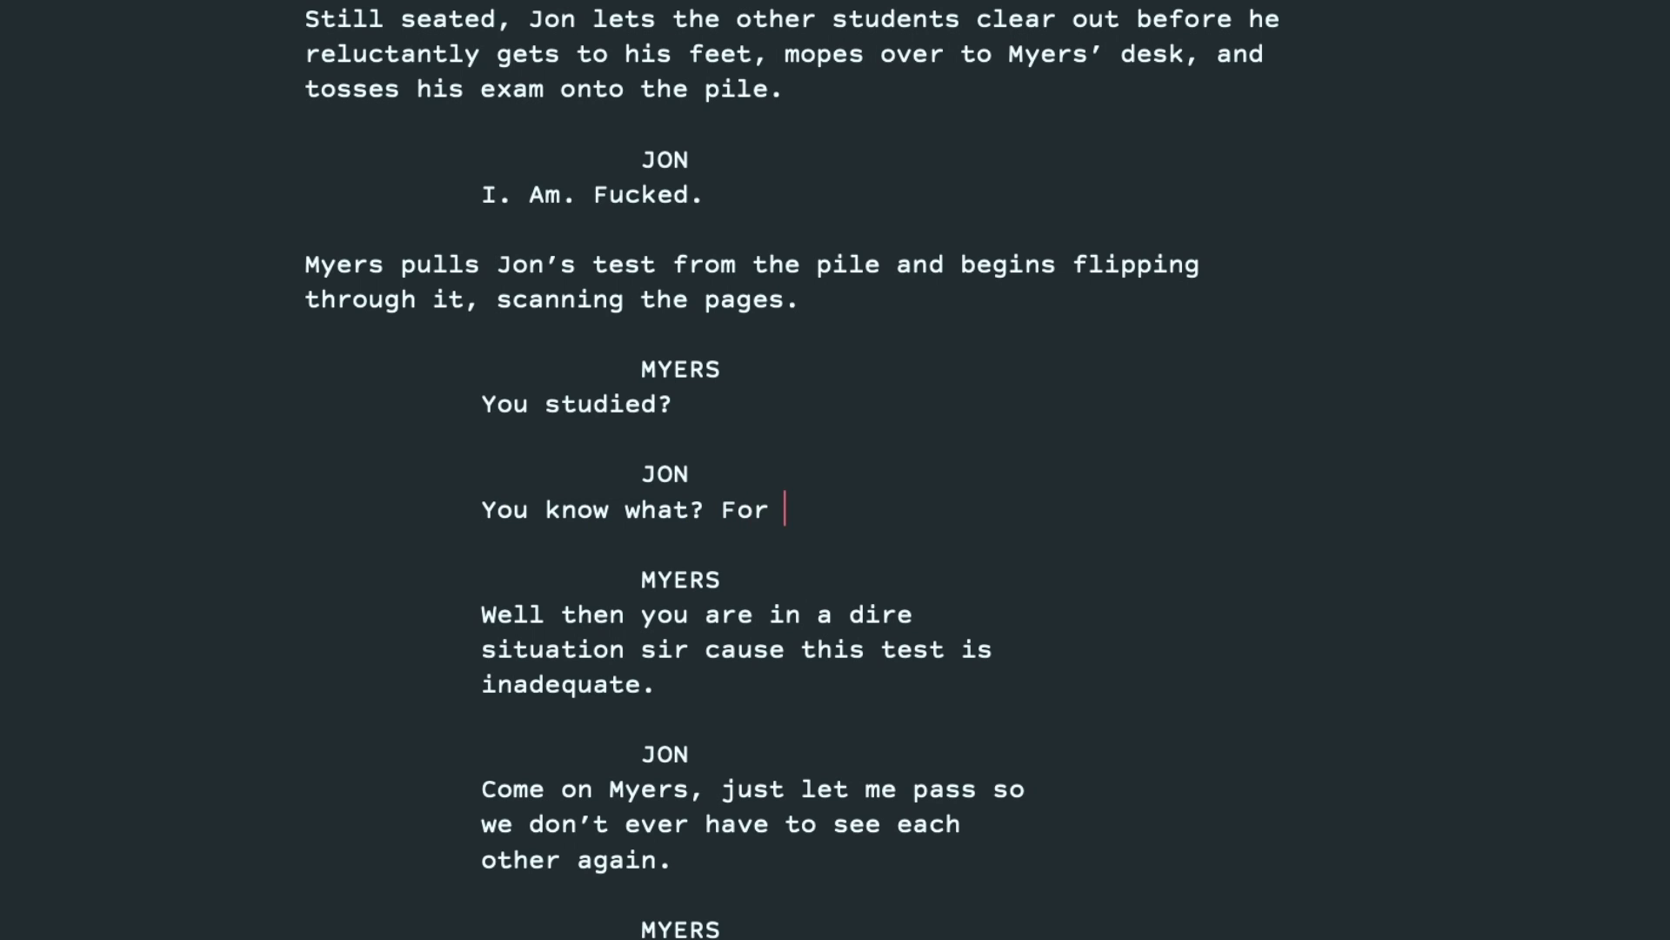
{"action": "type", "text": "once, I a"}
{"action": "key", "text": "BackSpace"}
{"action": "type", "text": "really did."}
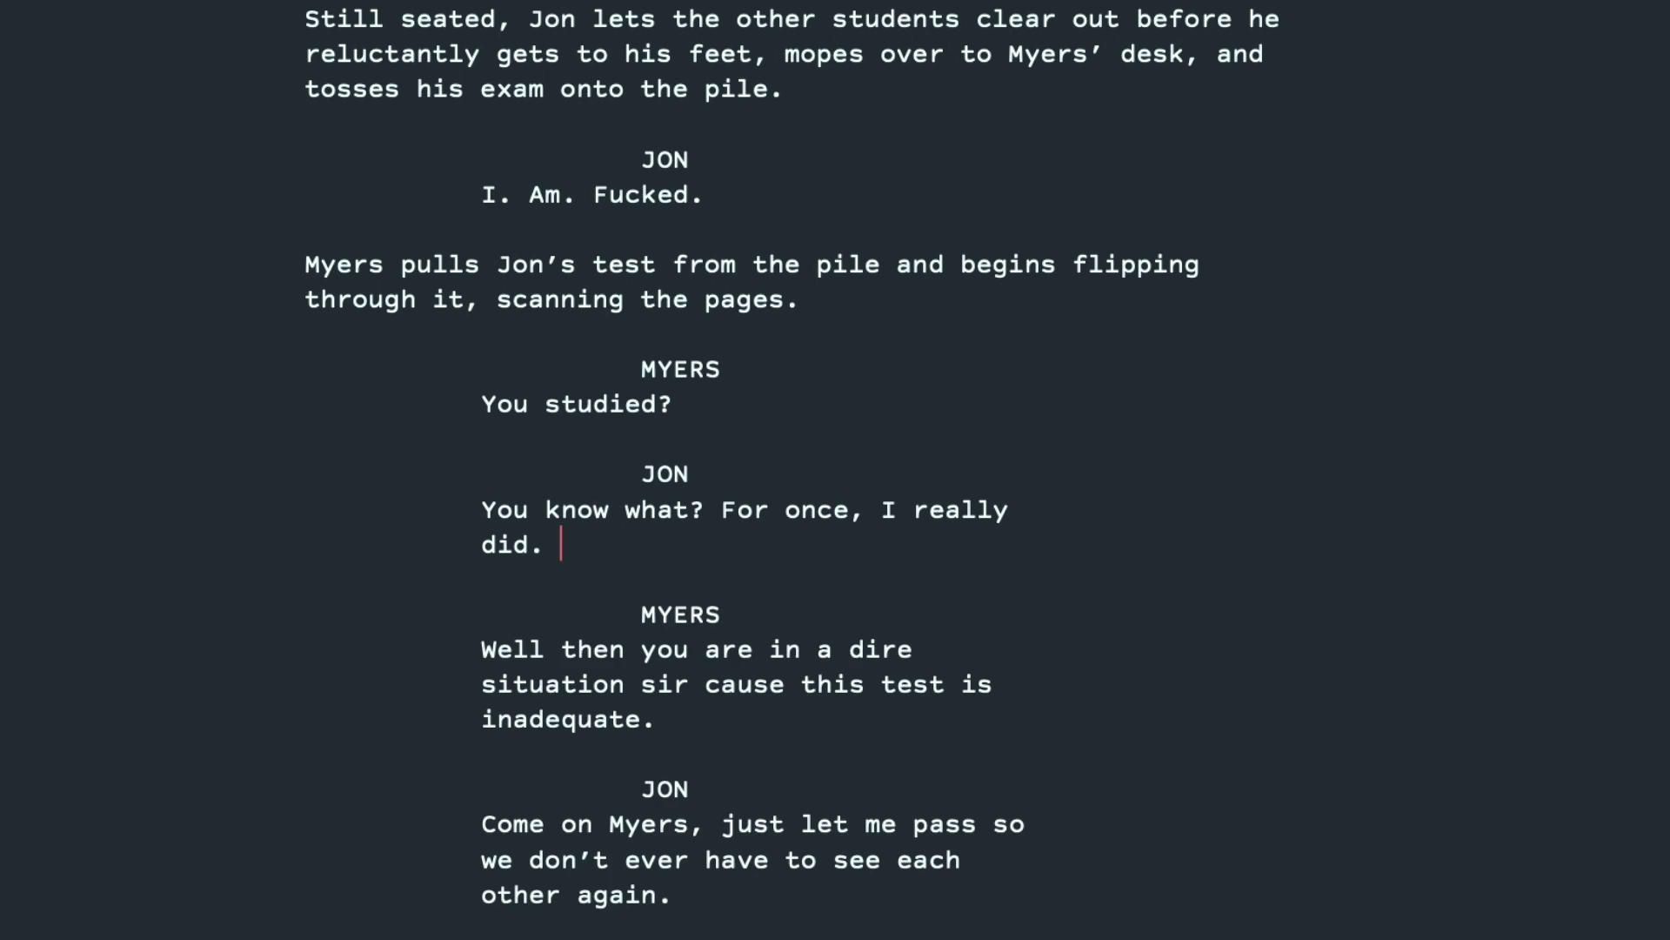
{"action": "key", "text": "Return"}
{"action": "type", "text": "(t"}
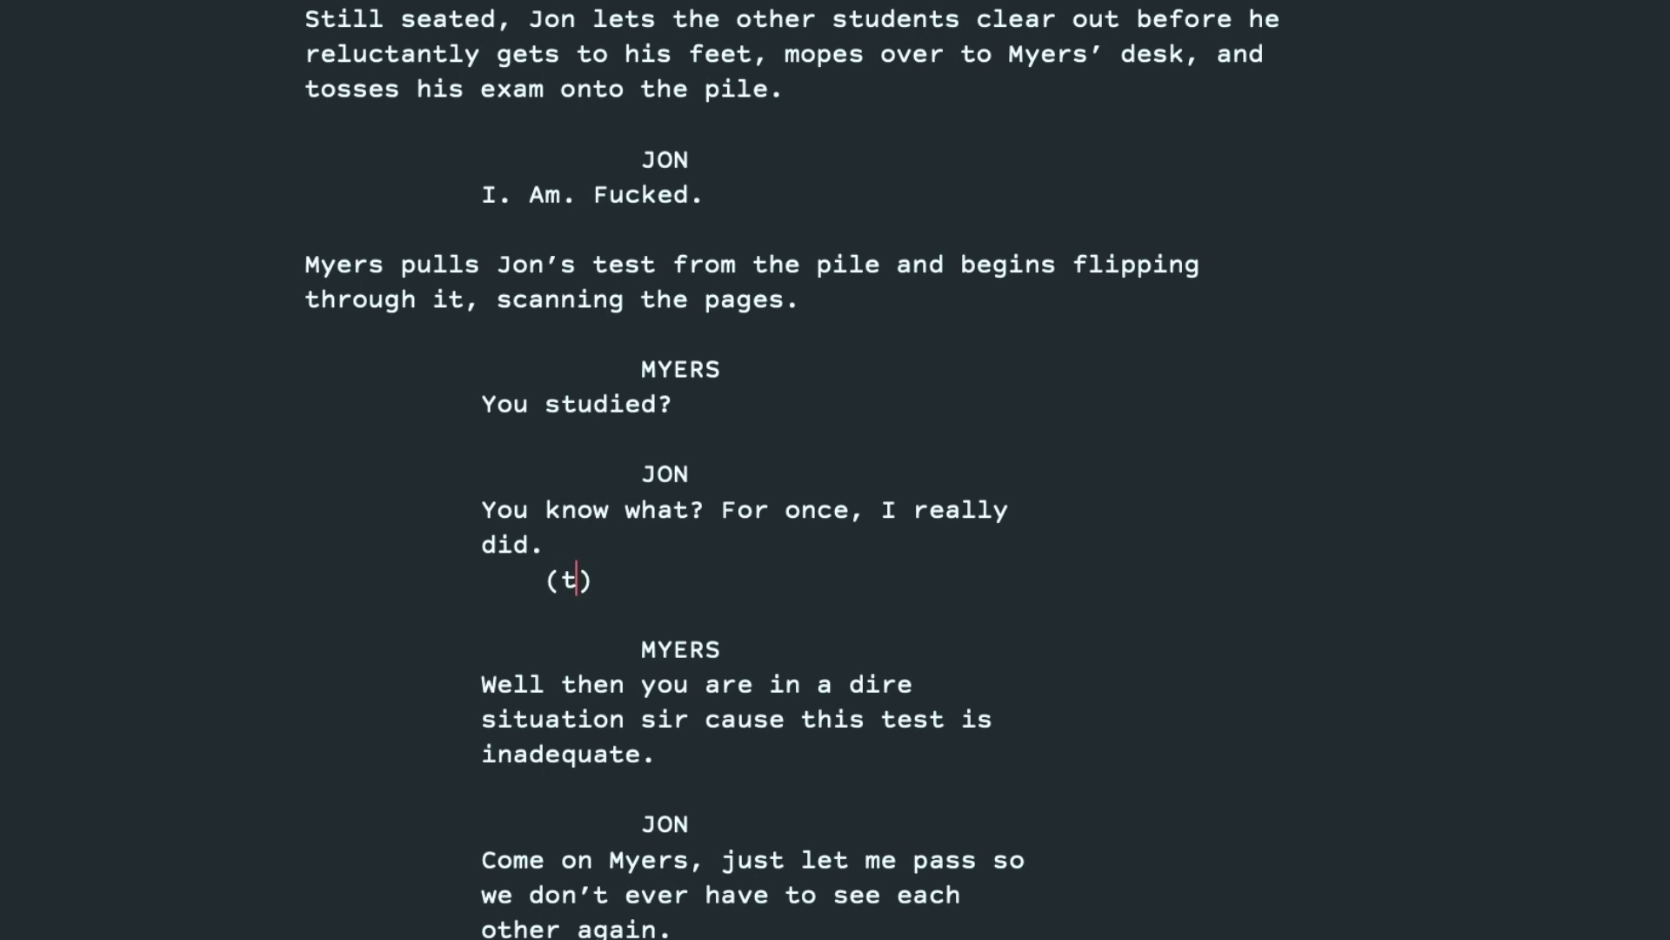
{"action": "type", "text": "o himself)"}
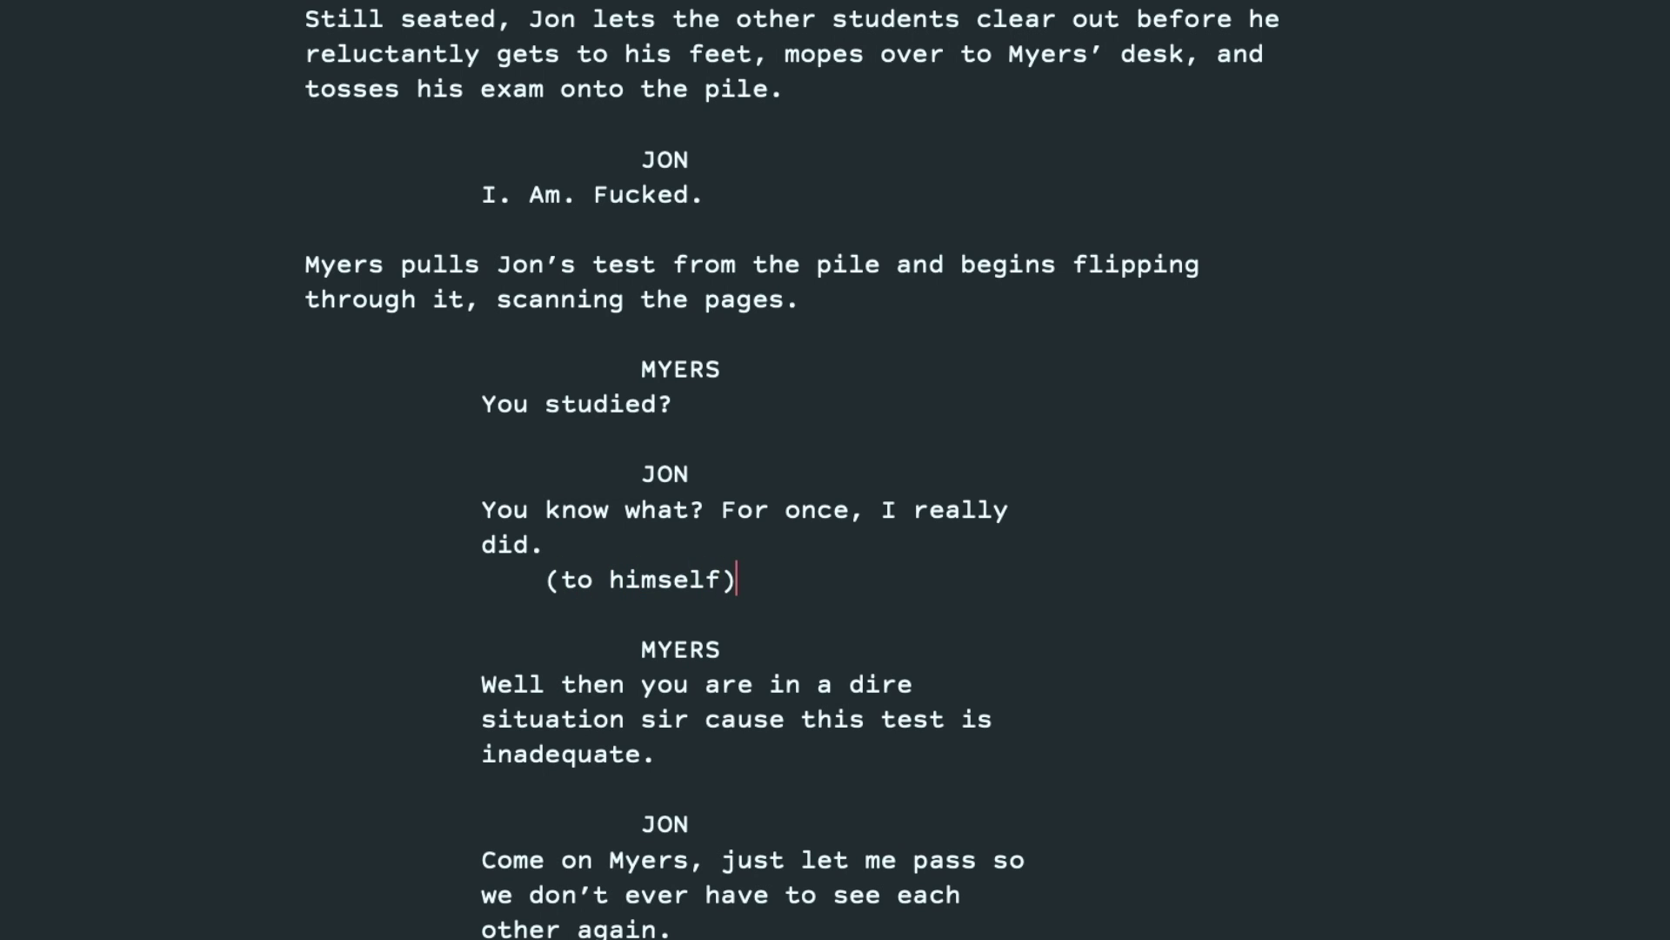
{"action": "key", "text": "Return"}
{"action": "type", "text": "Stupid."}
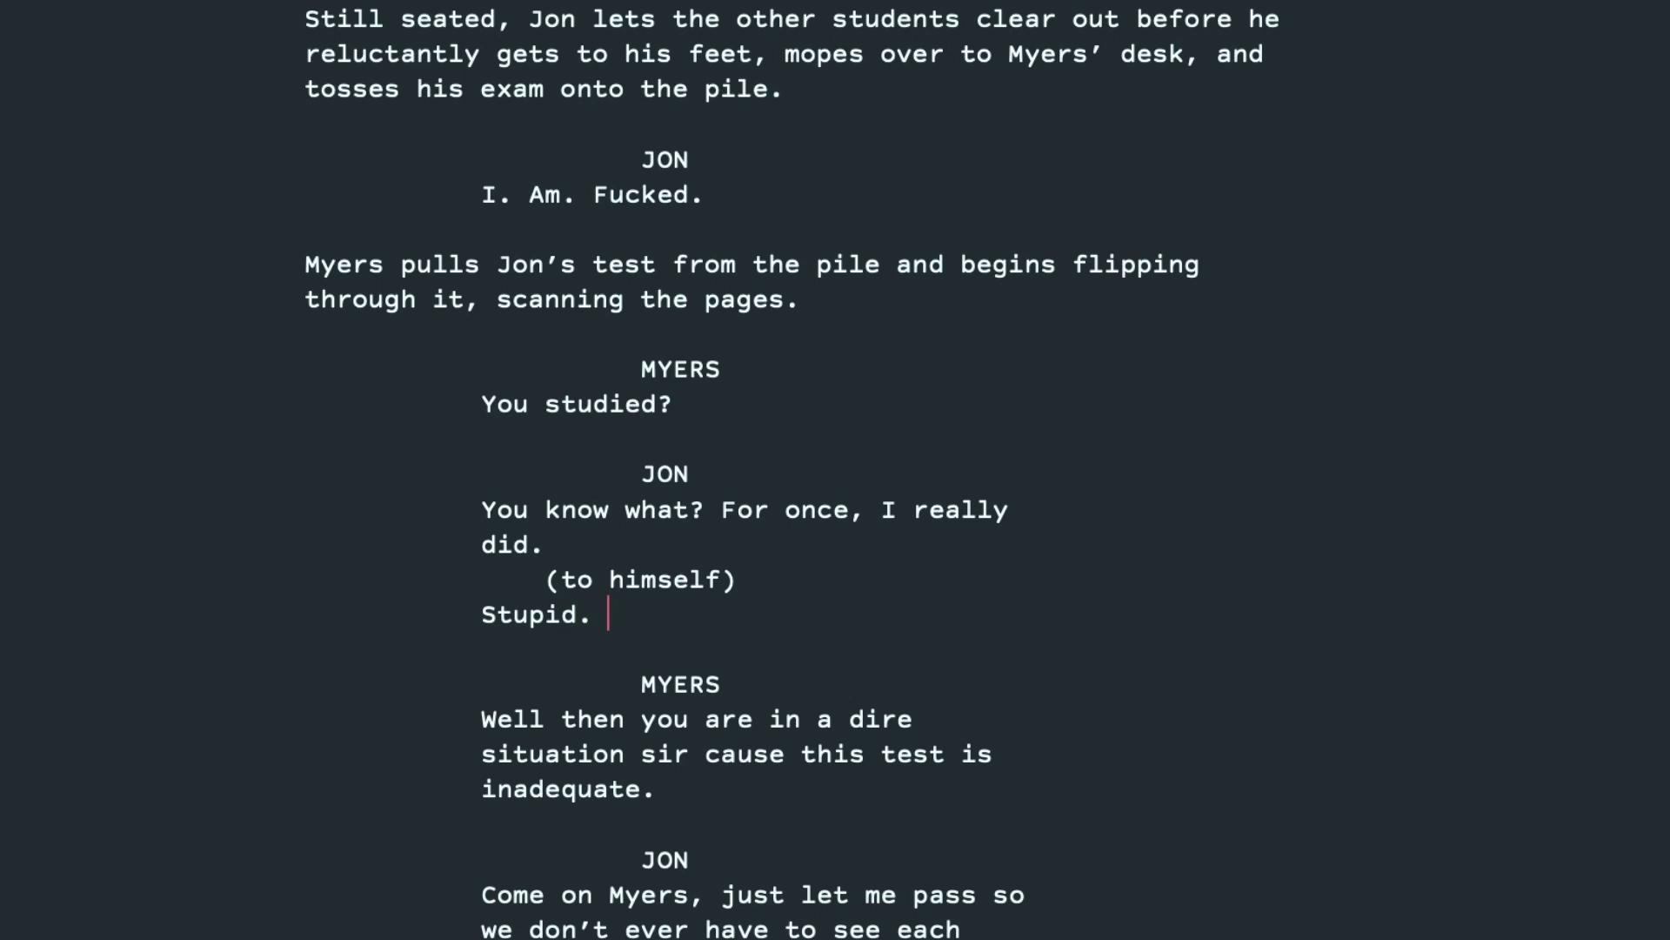
Replace Myers' "Well then" speech with "You left a lot of these blank."
{"action": "scroll", "coordinate": [696, 256], "scroll_direction": "down", "scroll_amount": 4}
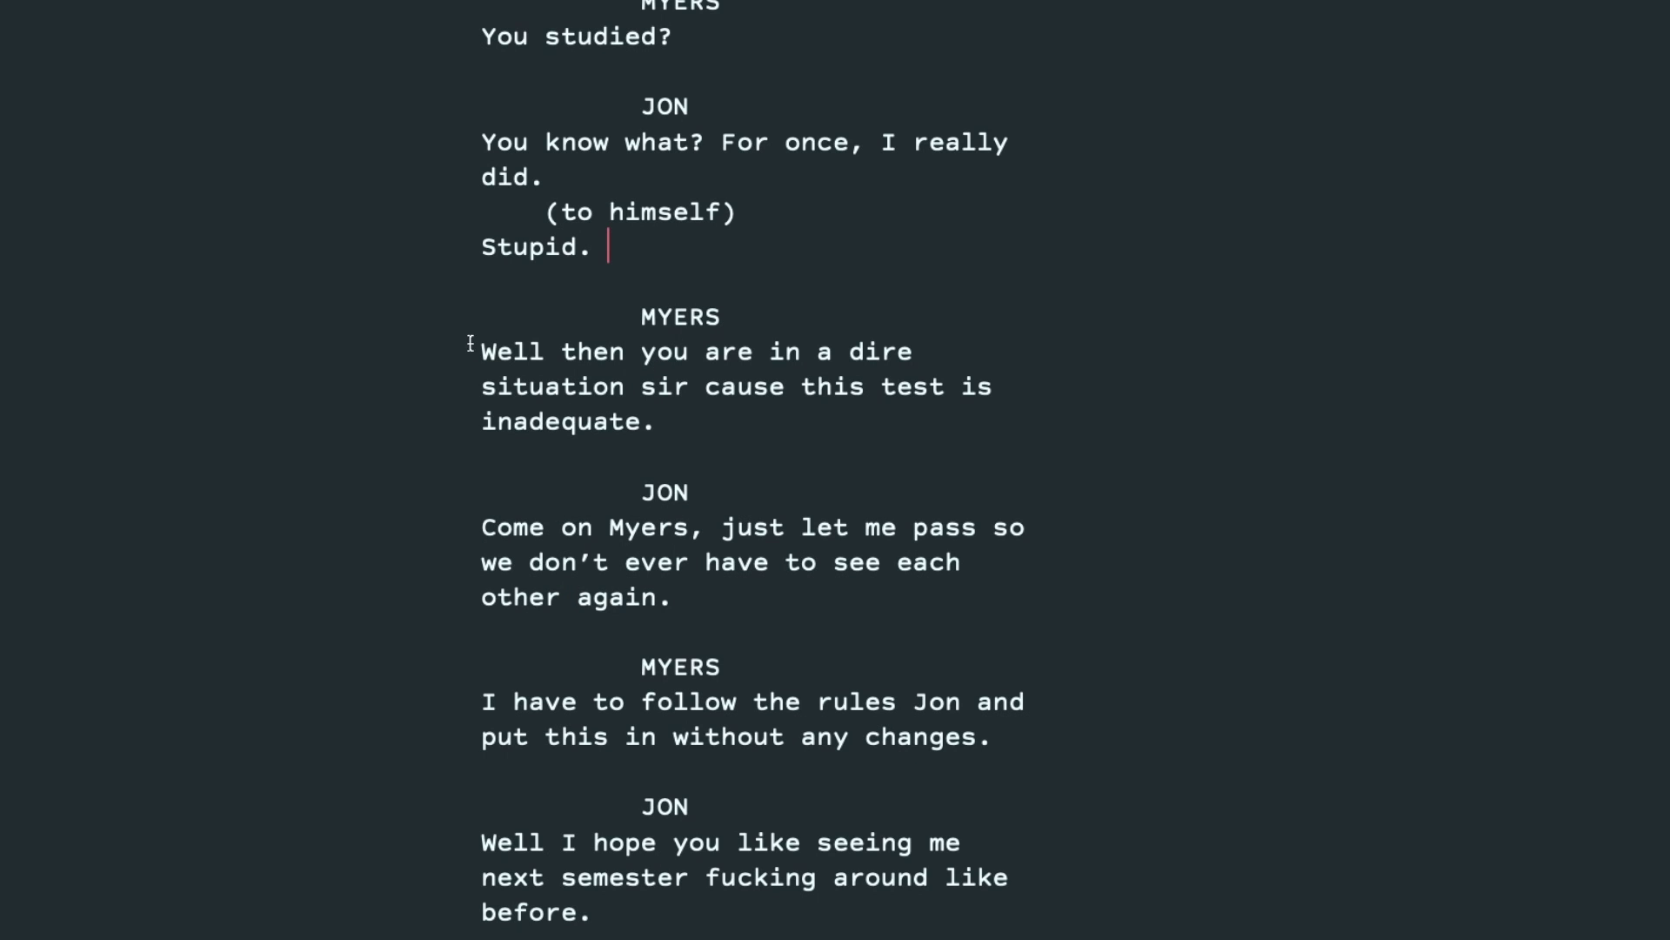
{"action": "left_click_drag", "start_coordinate": [471, 343], "coordinate": [675, 415]}
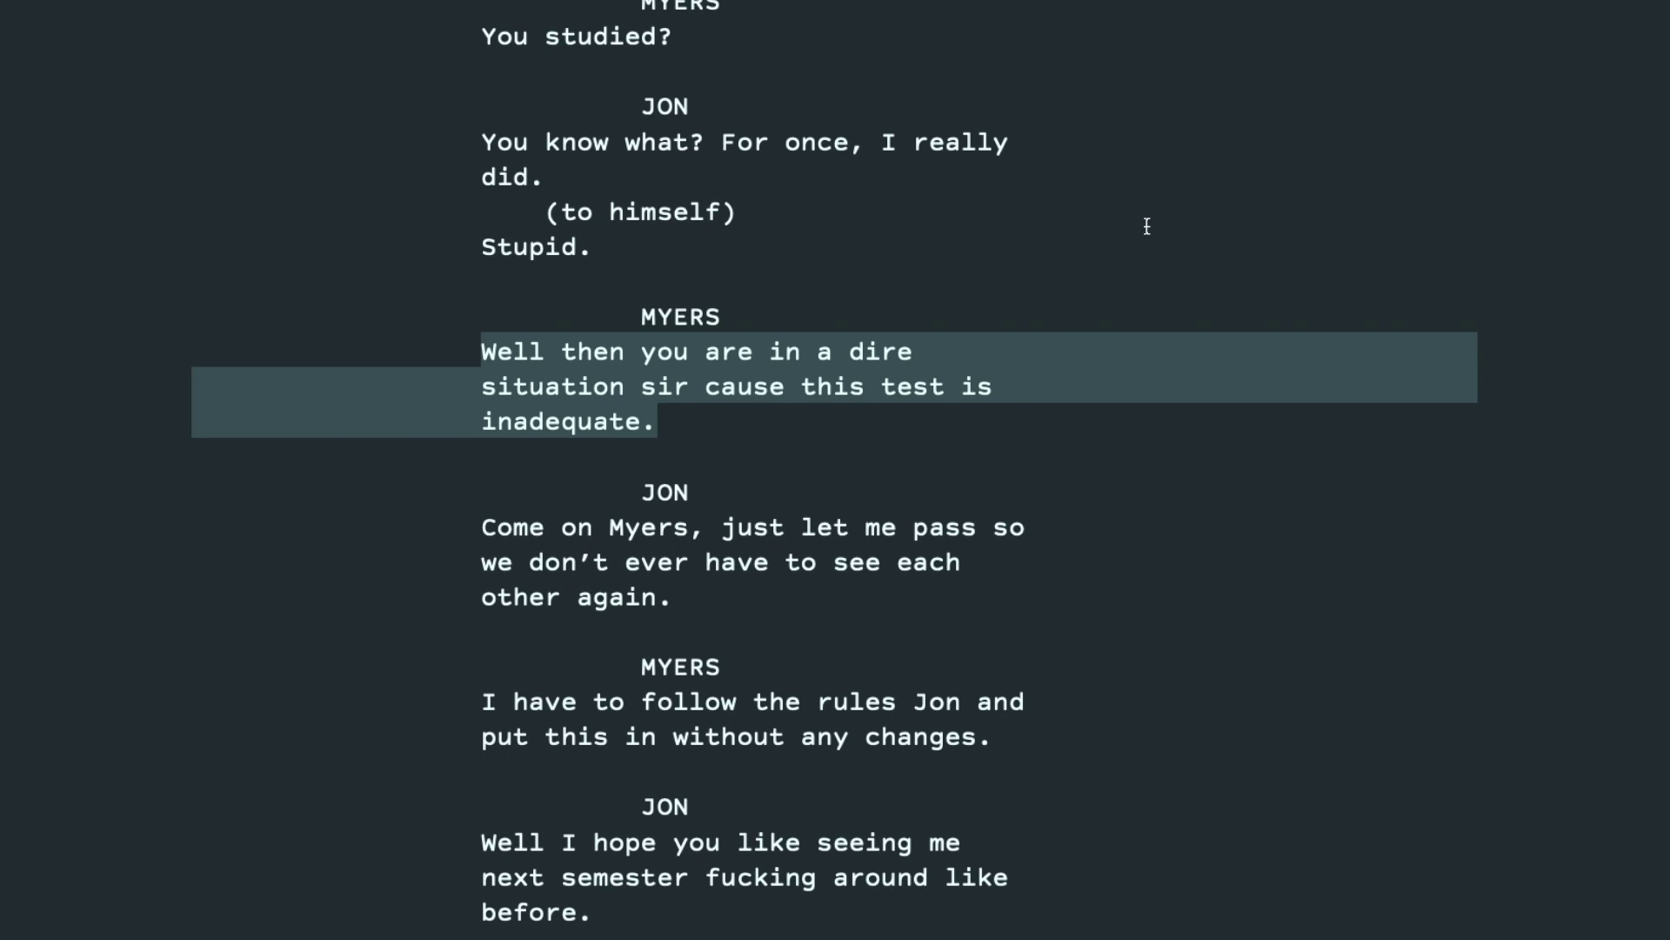
{"action": "type", "text": "You le"}
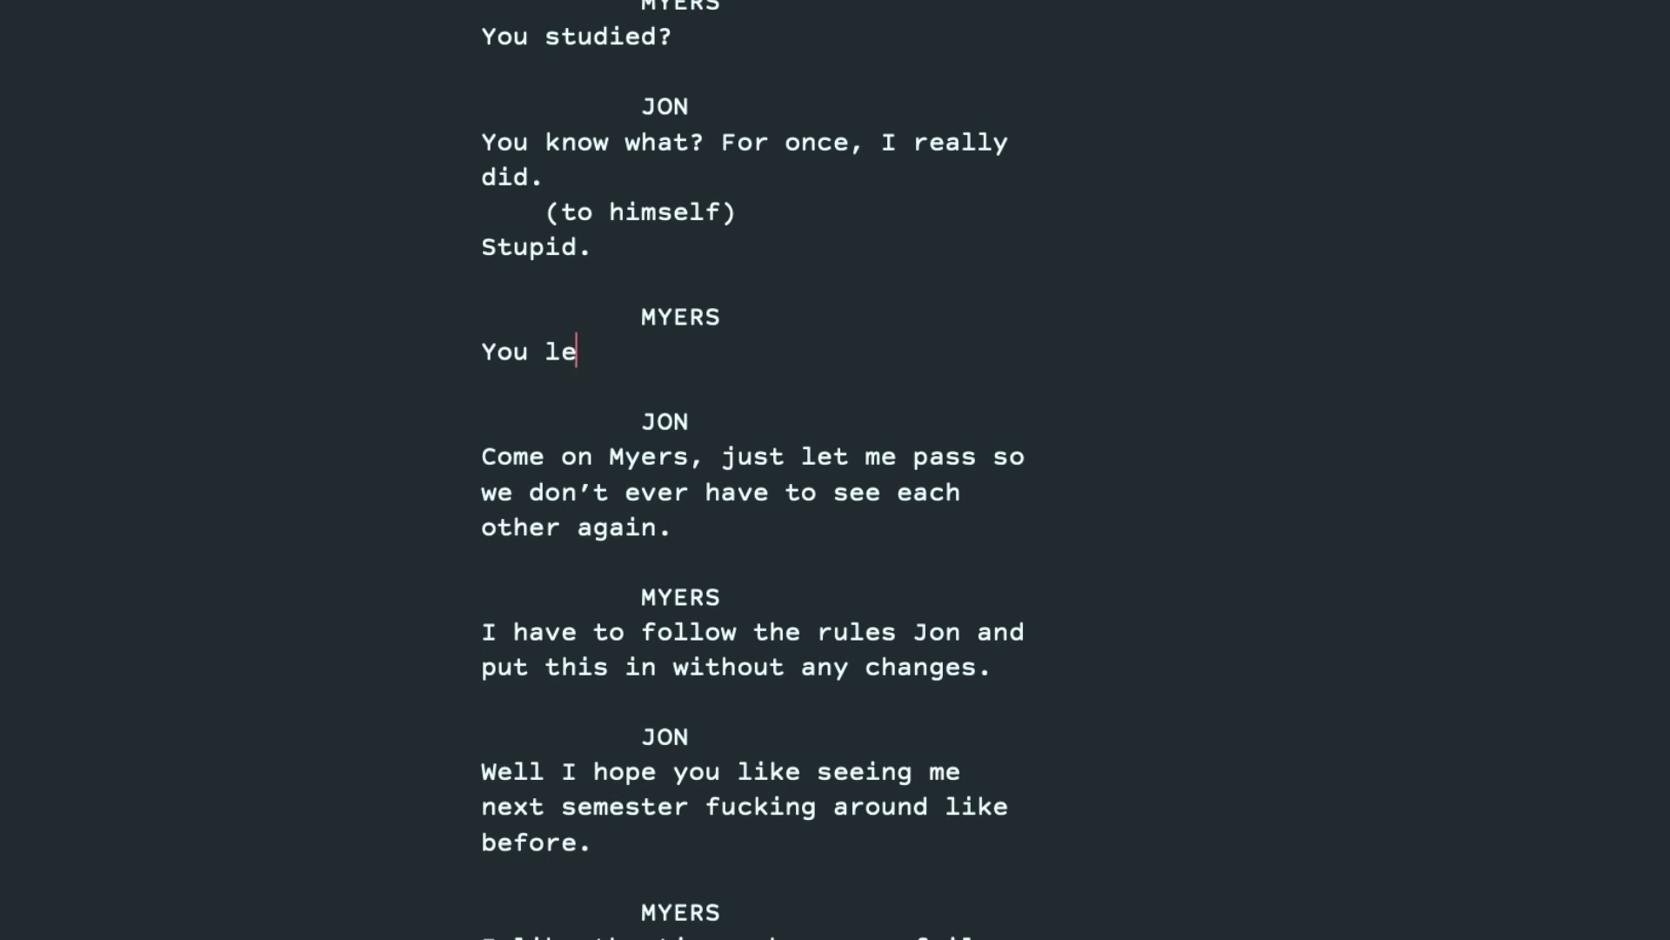
{"action": "type", "text": "ft a lot of thes"}
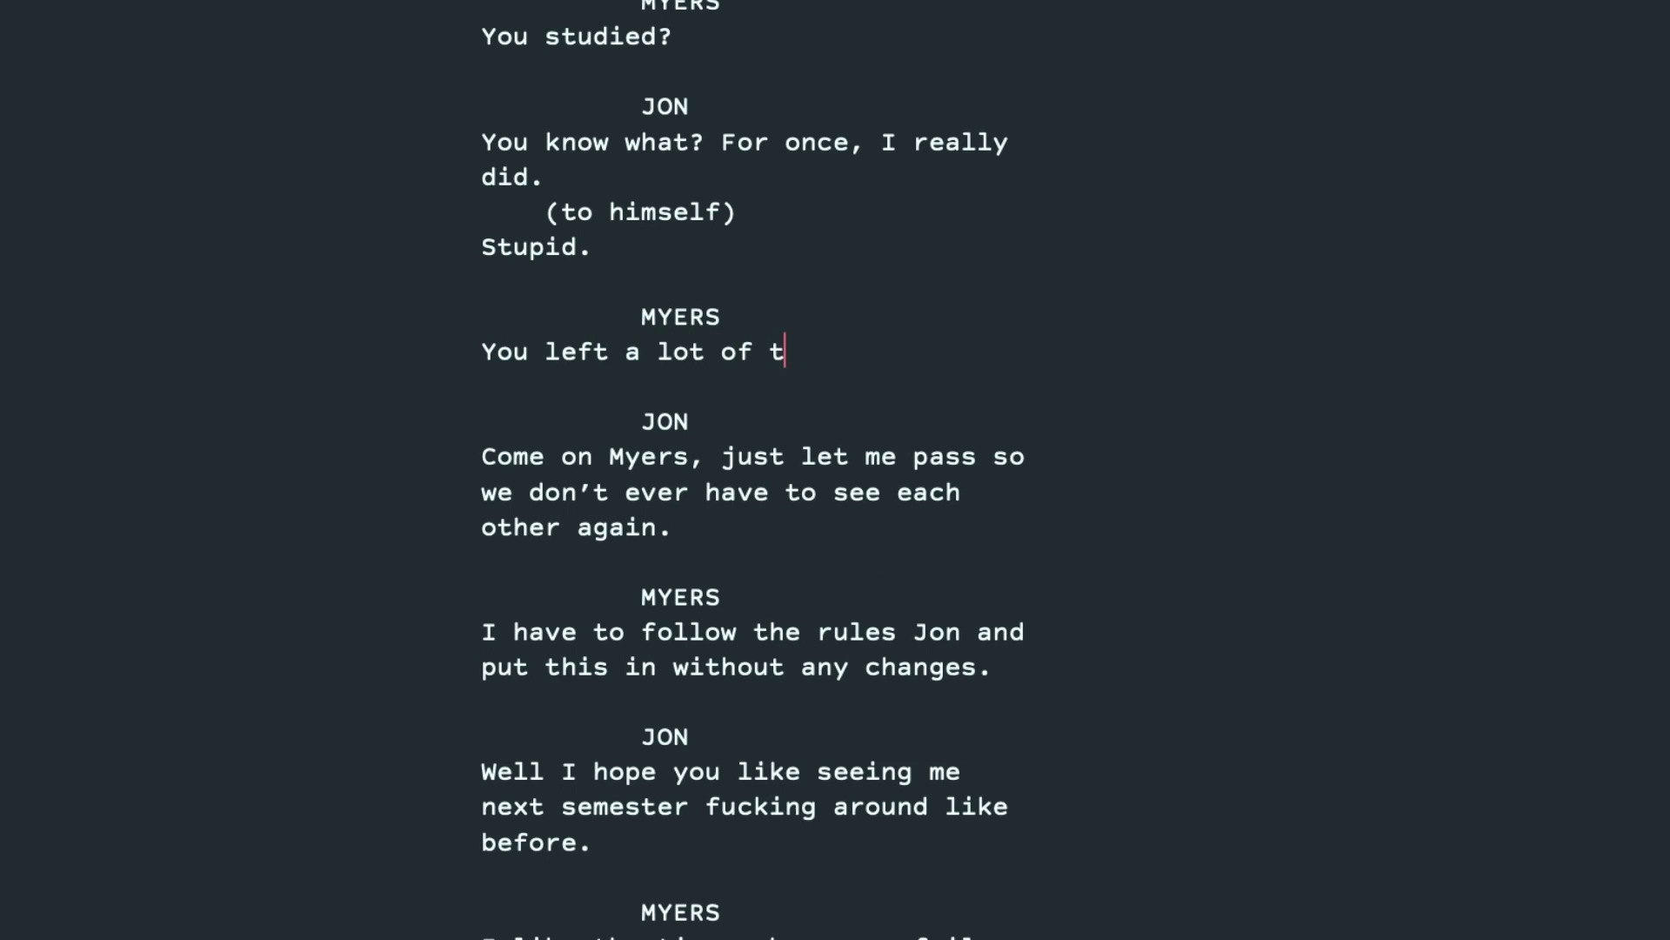
{"action": "key", "text": "BackSpace"}
{"action": "type", "text": "ese blank."}
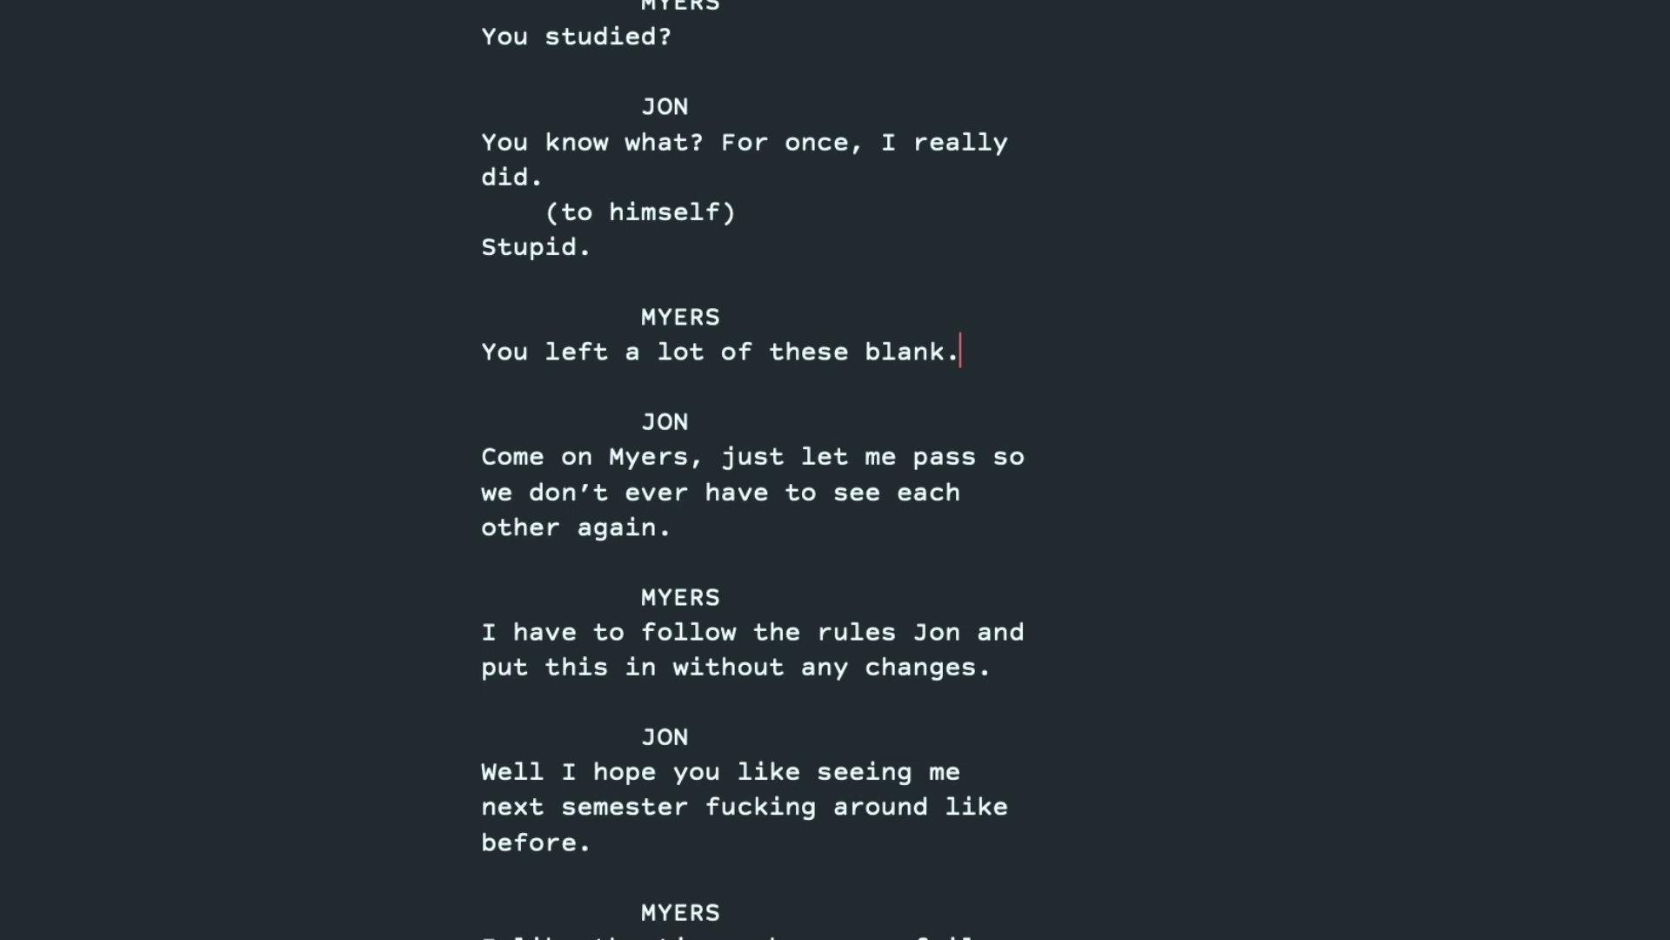
Add Jon's line "I know." and the action "Myers nods in solidarity."
{"action": "key", "text": "Return"}
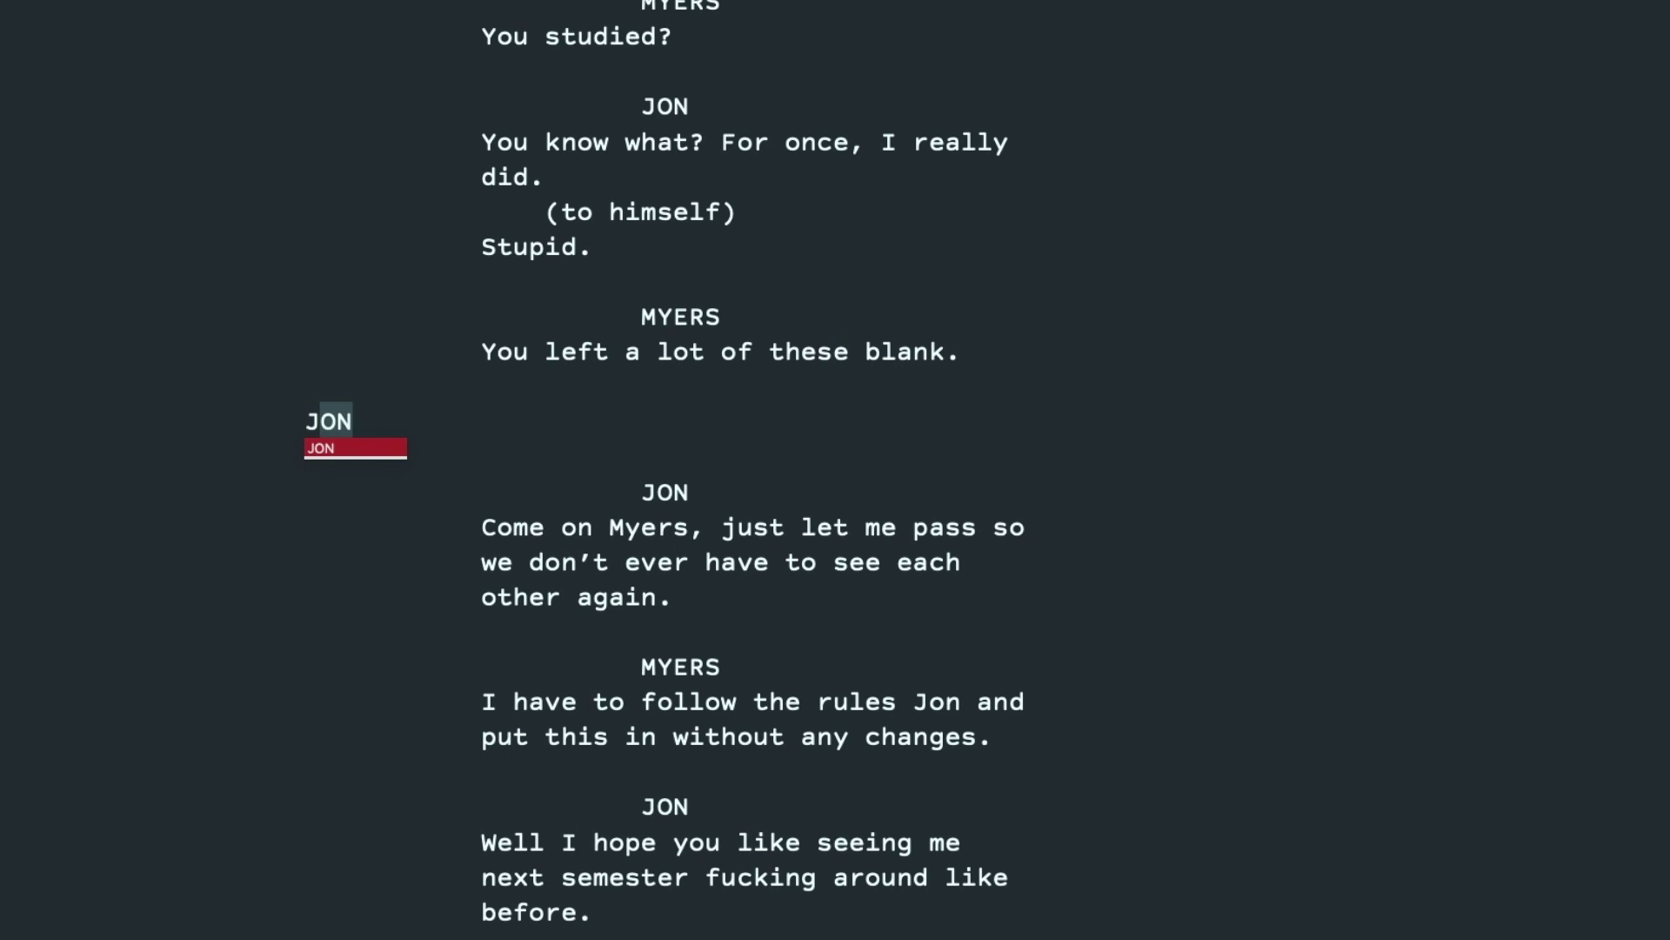
{"action": "key", "text": "Return"}
{"action": "type", "text": "I know."}
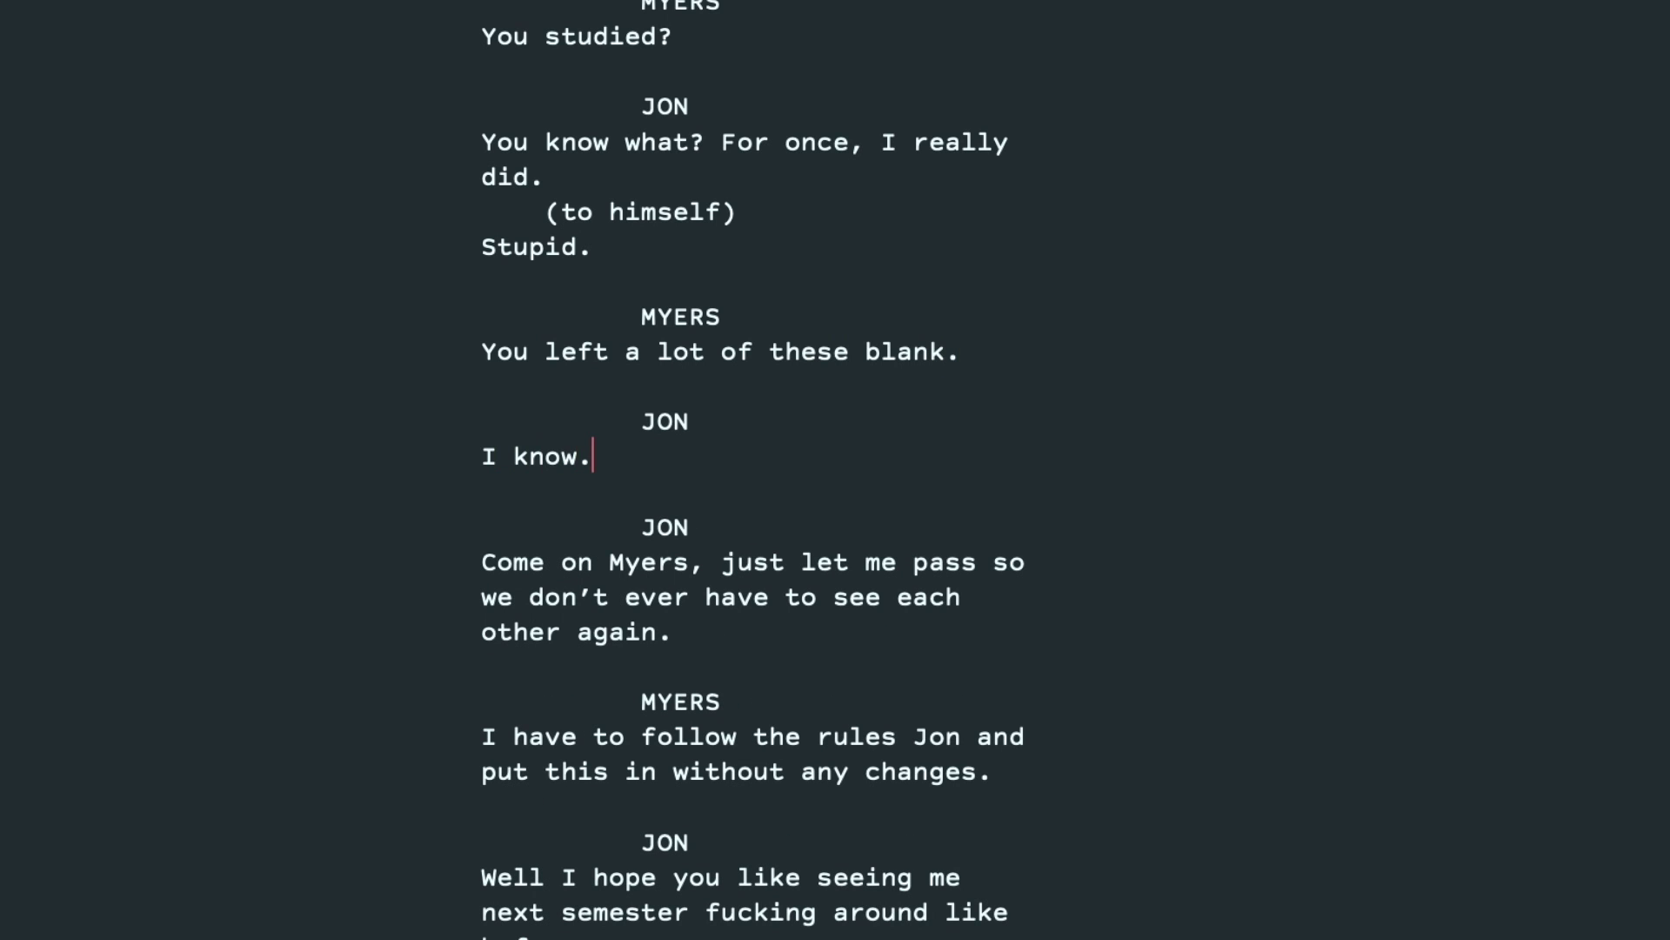
{"action": "scroll", "coordinate": [944, 230], "scroll_direction": "down", "scroll_amount": 5}
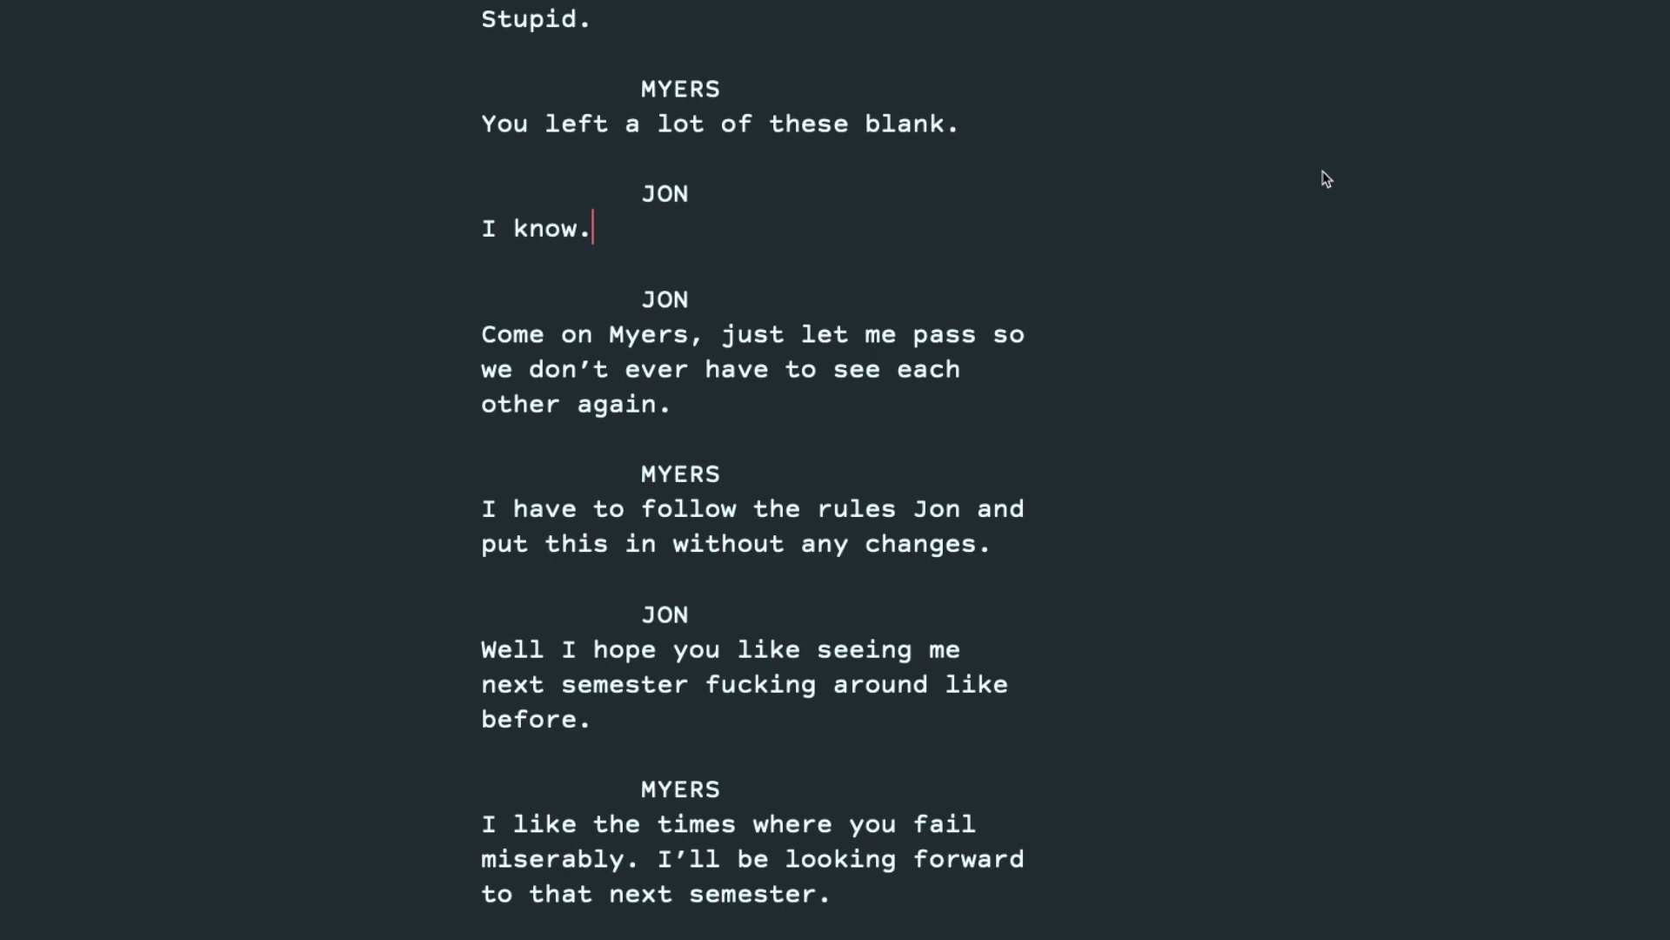
{"action": "key", "text": "Return"}
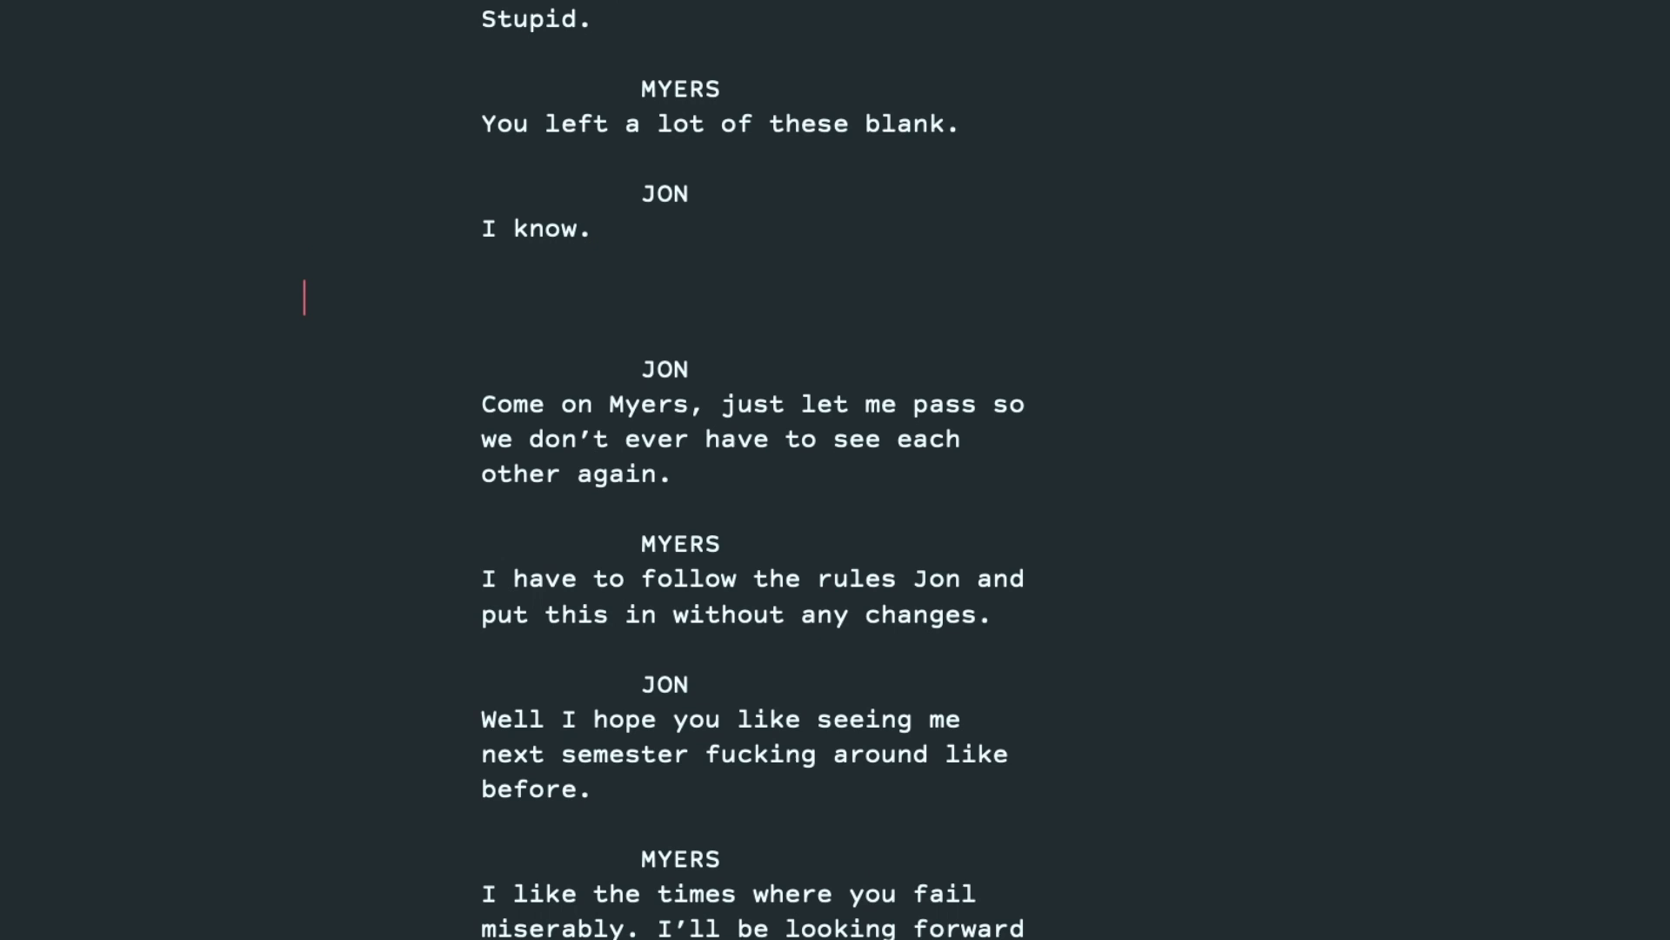
{"action": "type", "text": "Myers nods"}
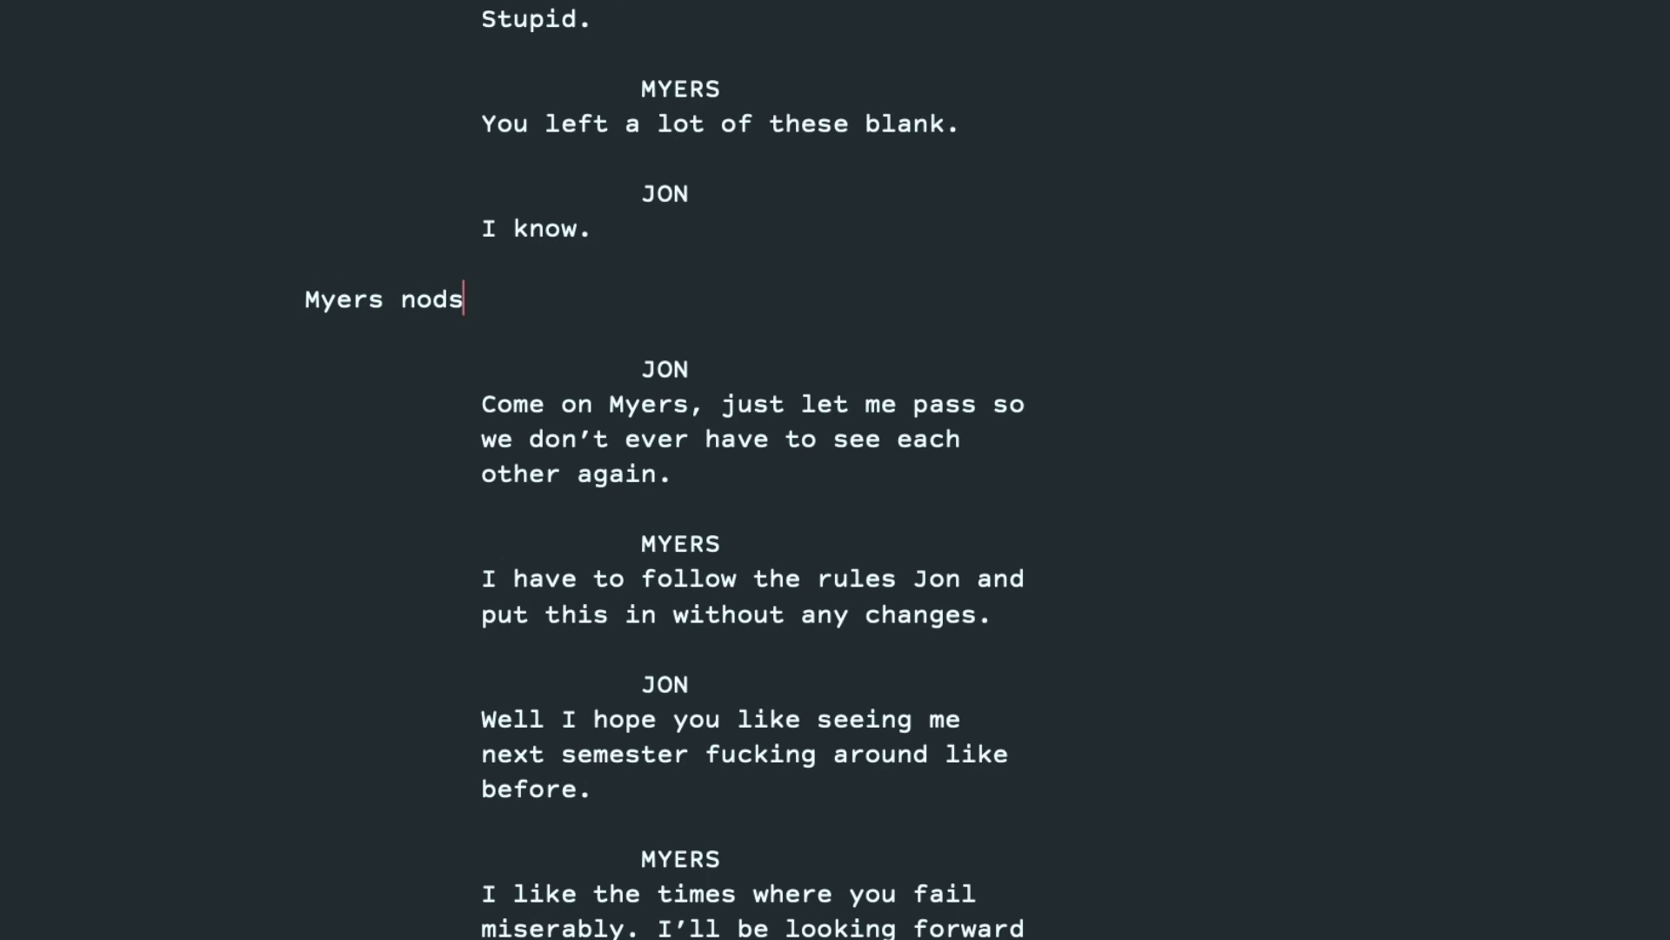
{"action": "type", "text": " in solidarity."}
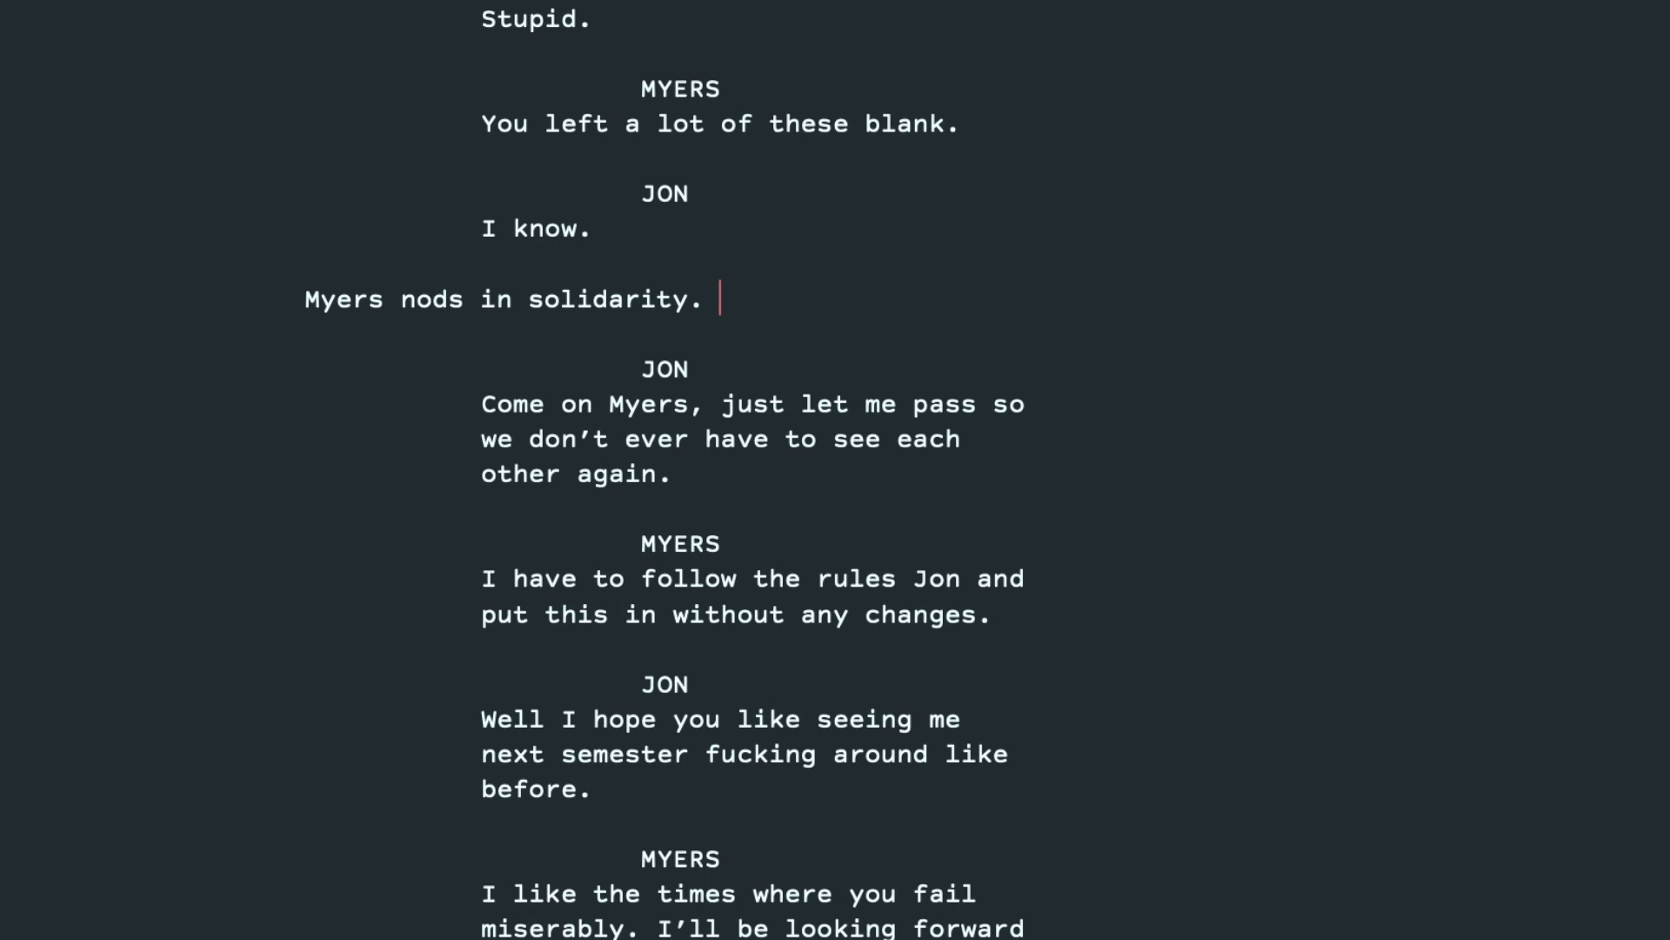
{"action": "key", "text": "Up"}
{"action": "scroll", "coordinate": [813, 264], "scroll_direction": "down", "scroll_amount": 3}
Rewrite Jon's plea: "Hey, if there's some way I could walk outta here with a C... It would be a game changer for me."
{"action": "left_click", "coordinate": [765, 175]}
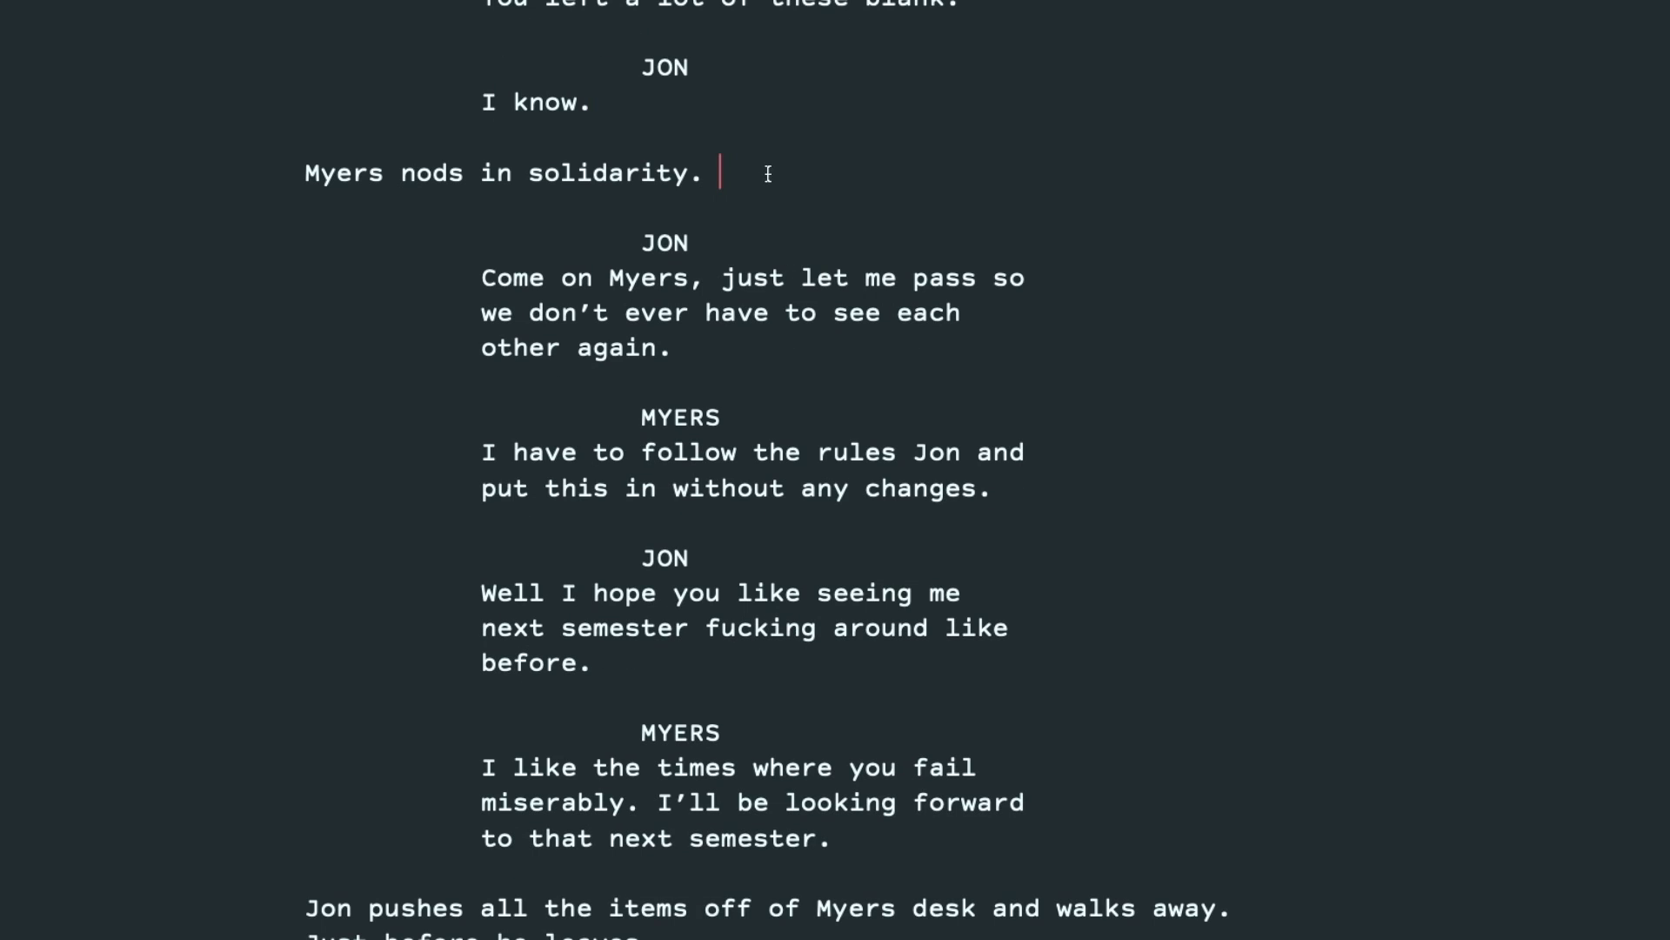
{"action": "left_click_drag", "start_coordinate": [524, 311], "coordinate": [663, 350]}
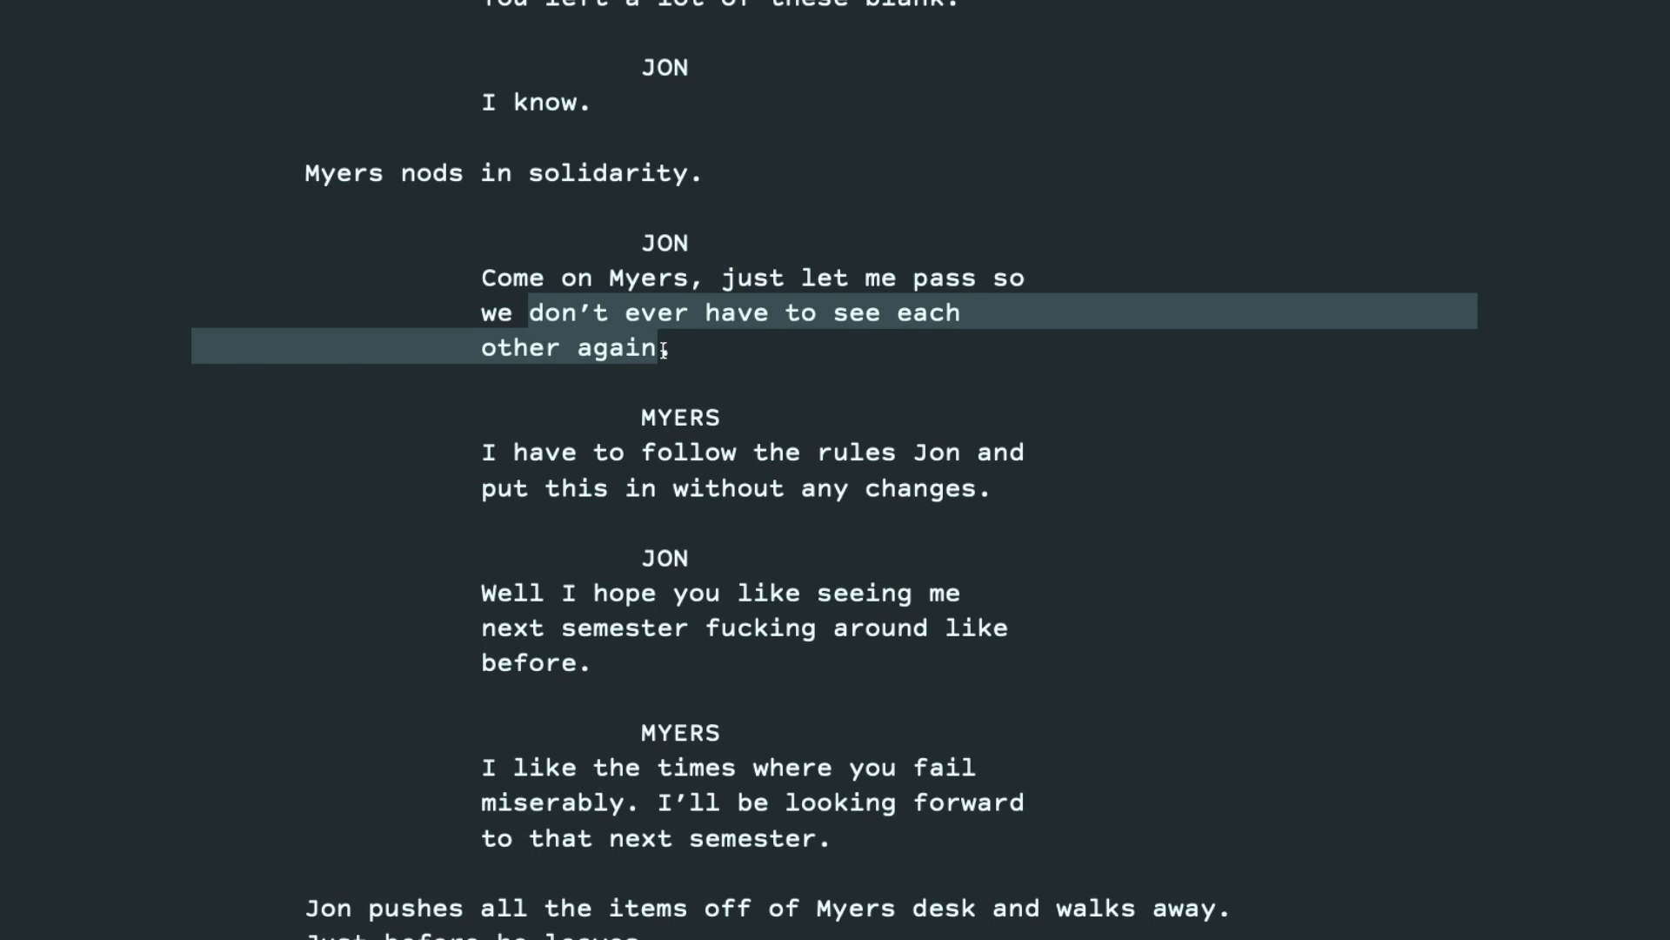
{"action": "left_click", "coordinate": [693, 346]}
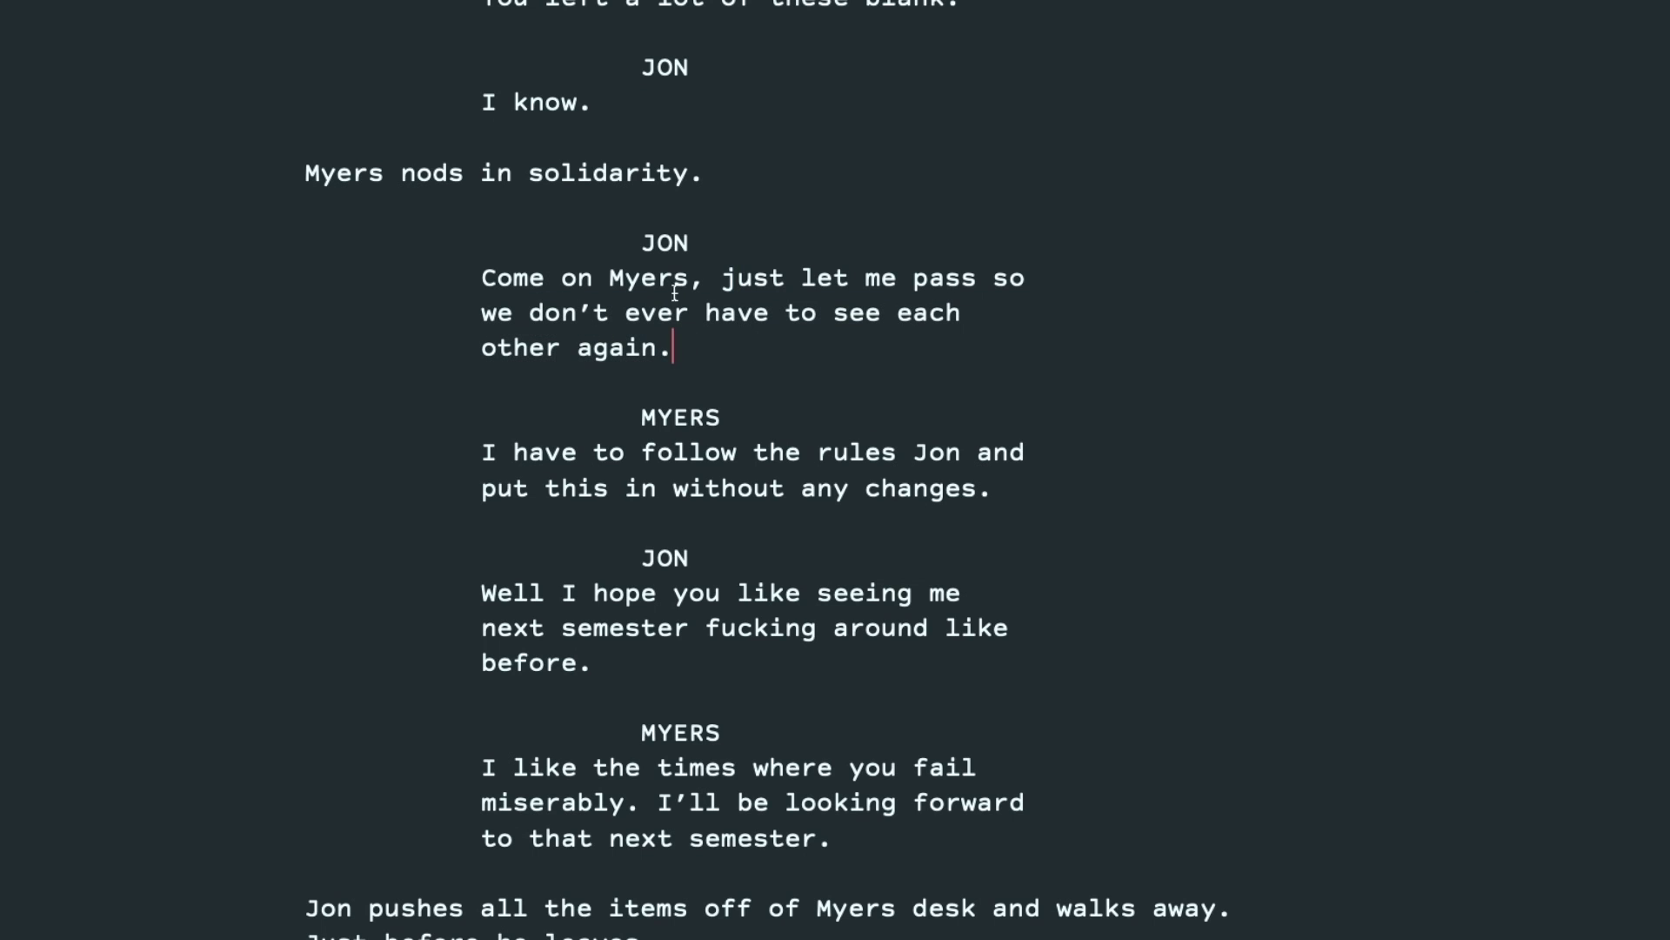
{"action": "left_click_drag", "start_coordinate": [456, 278], "coordinate": [659, 348]}
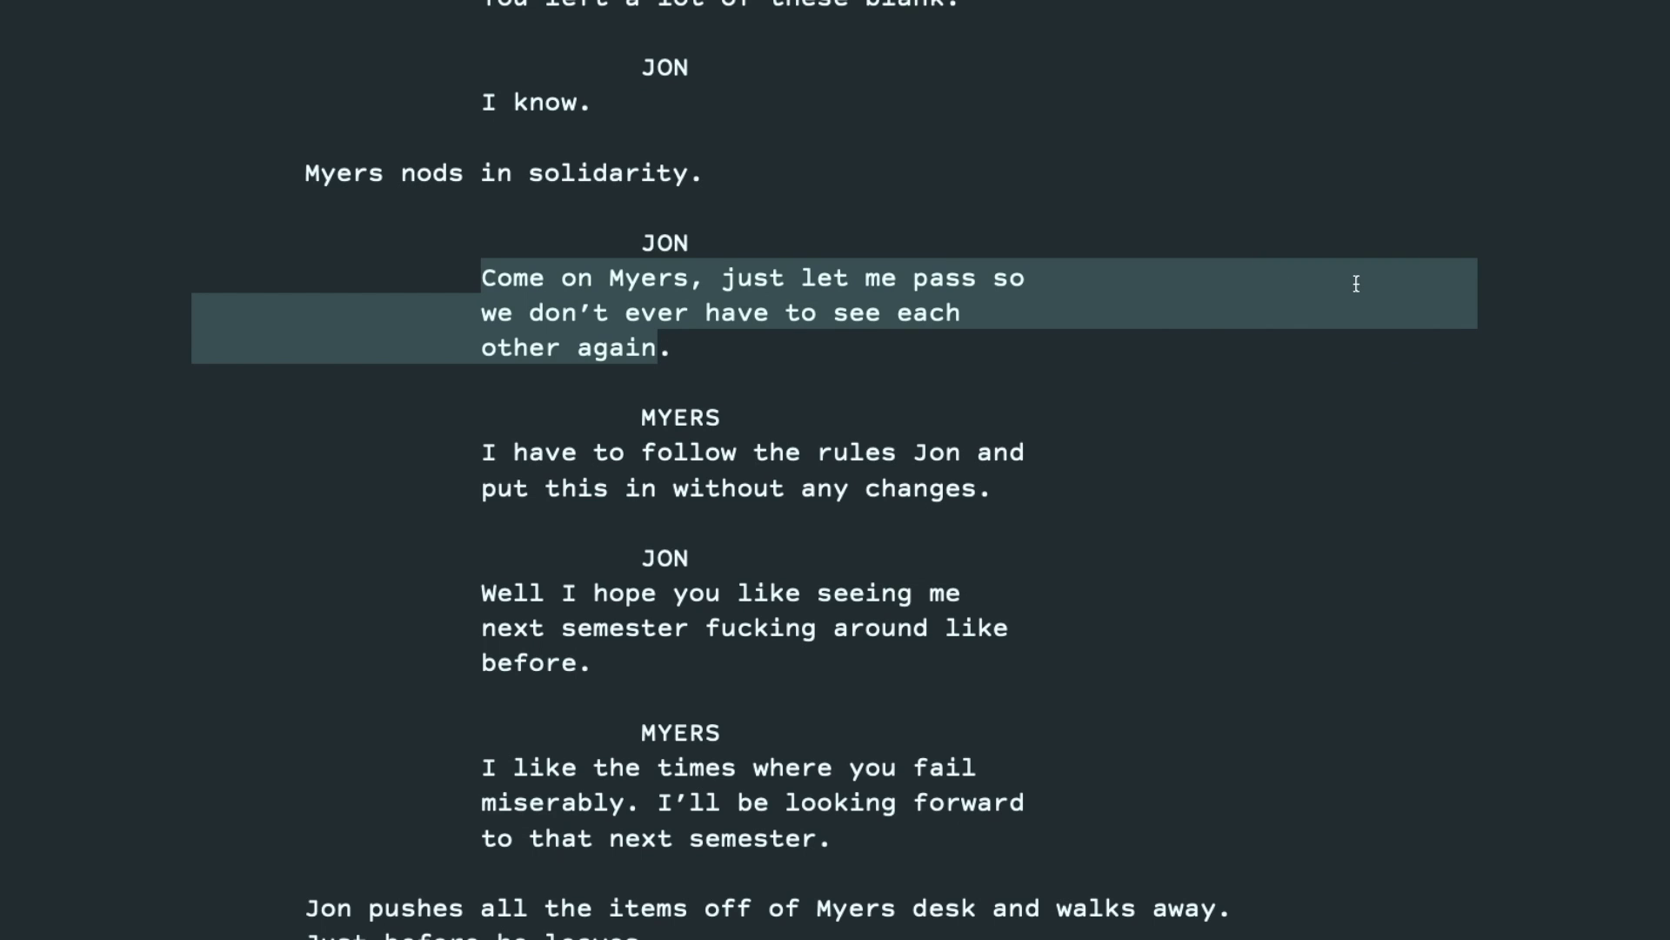
{"action": "type", "text": "Hey"}
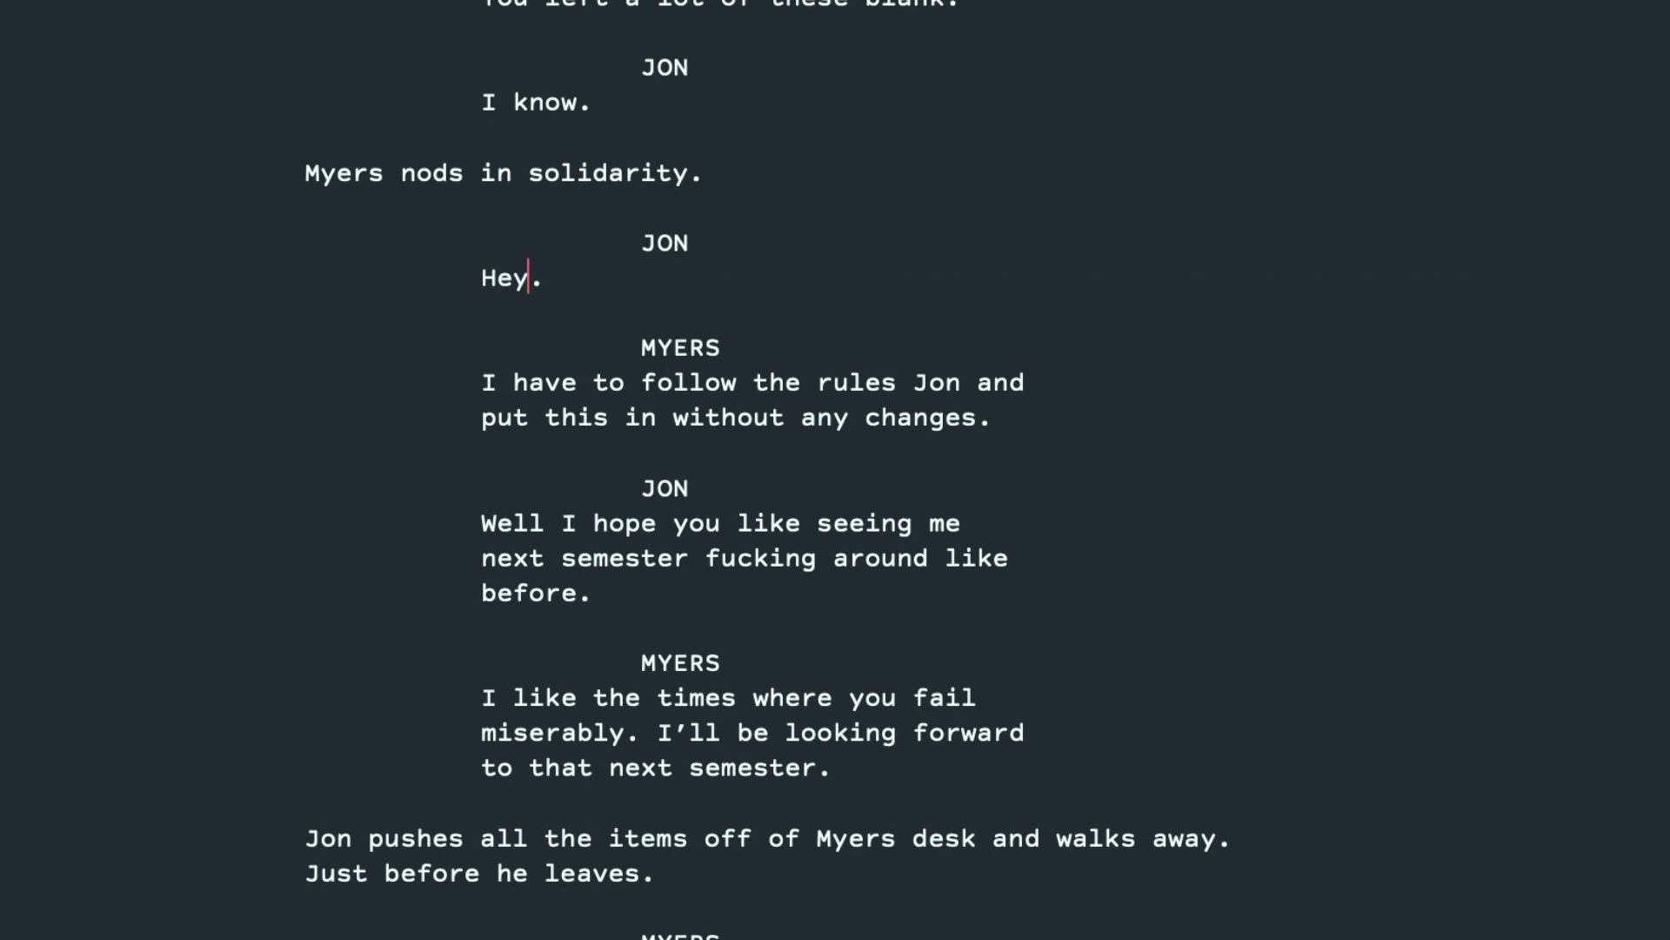
{"action": "type", "text": ", if there'"}
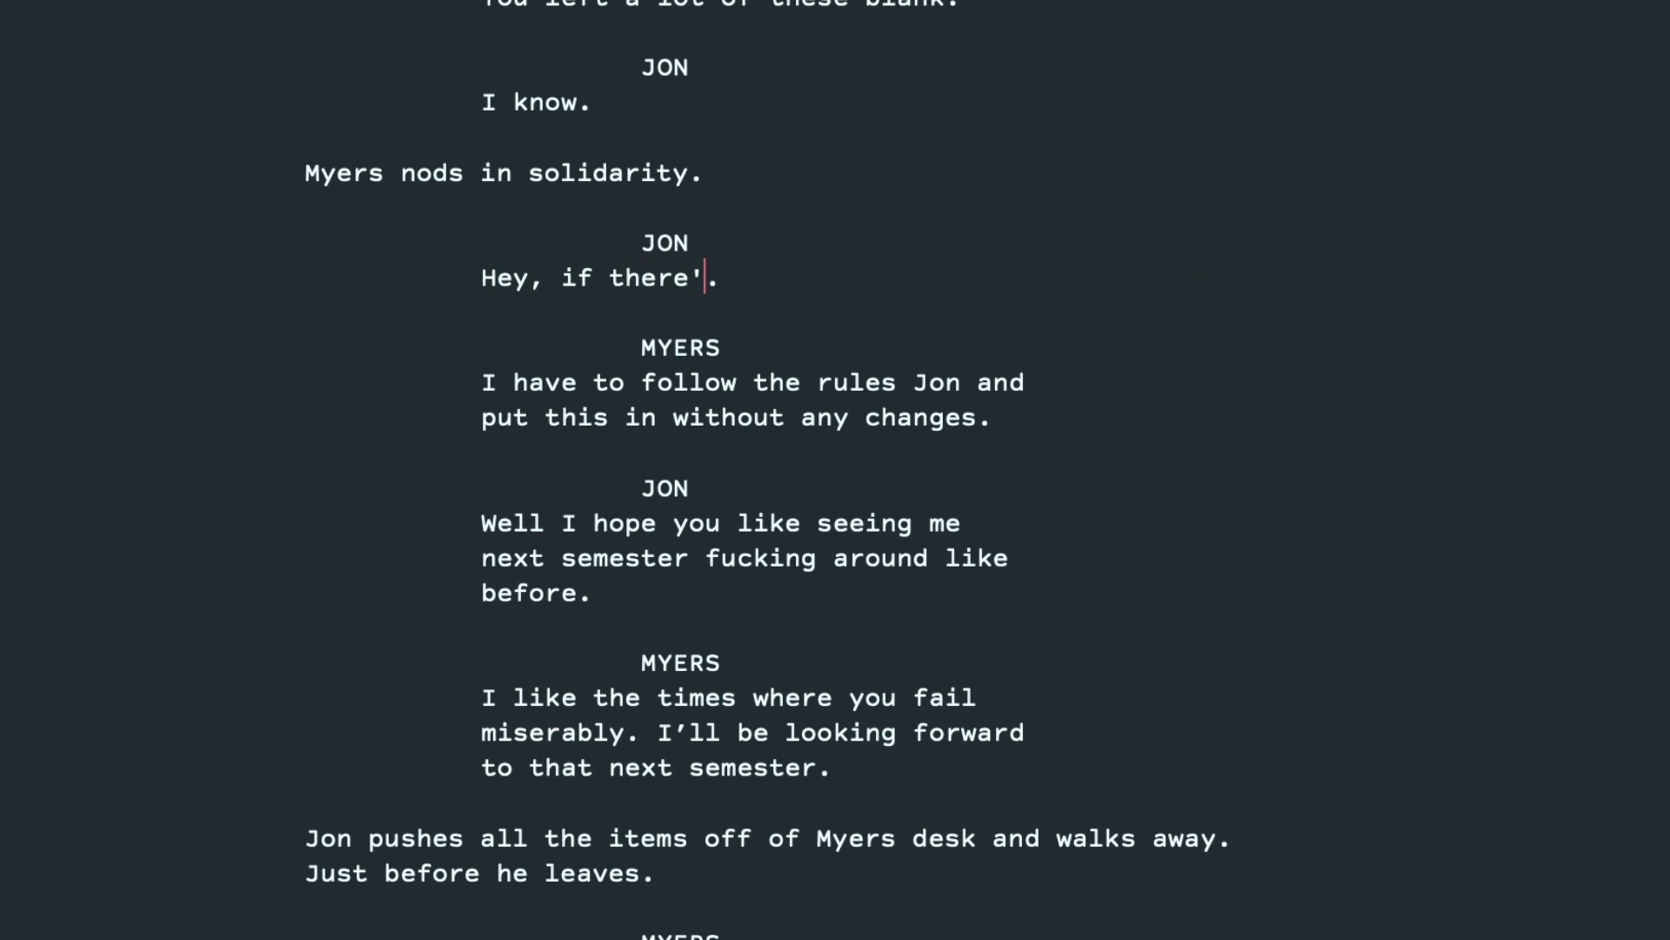
{"action": "type", "text": "s some I"}
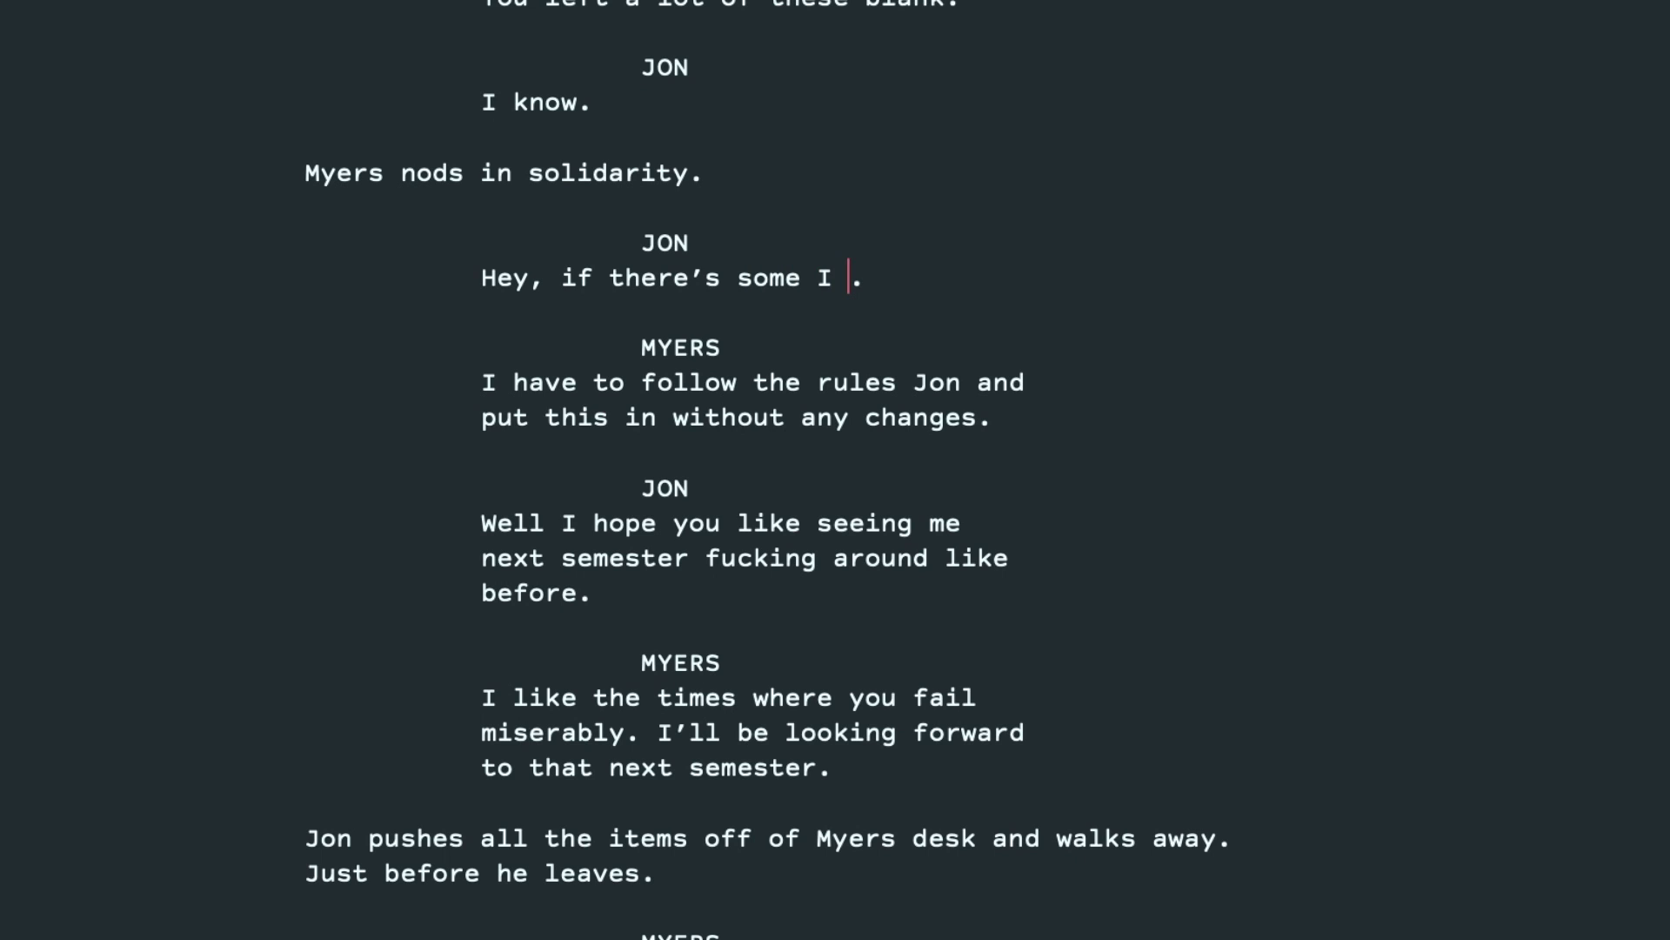
{"action": "key", "text": "BackSpace"}
{"action": "key", "text": "BackSpace"}
{"action": "type", "text": "way I could wa"}
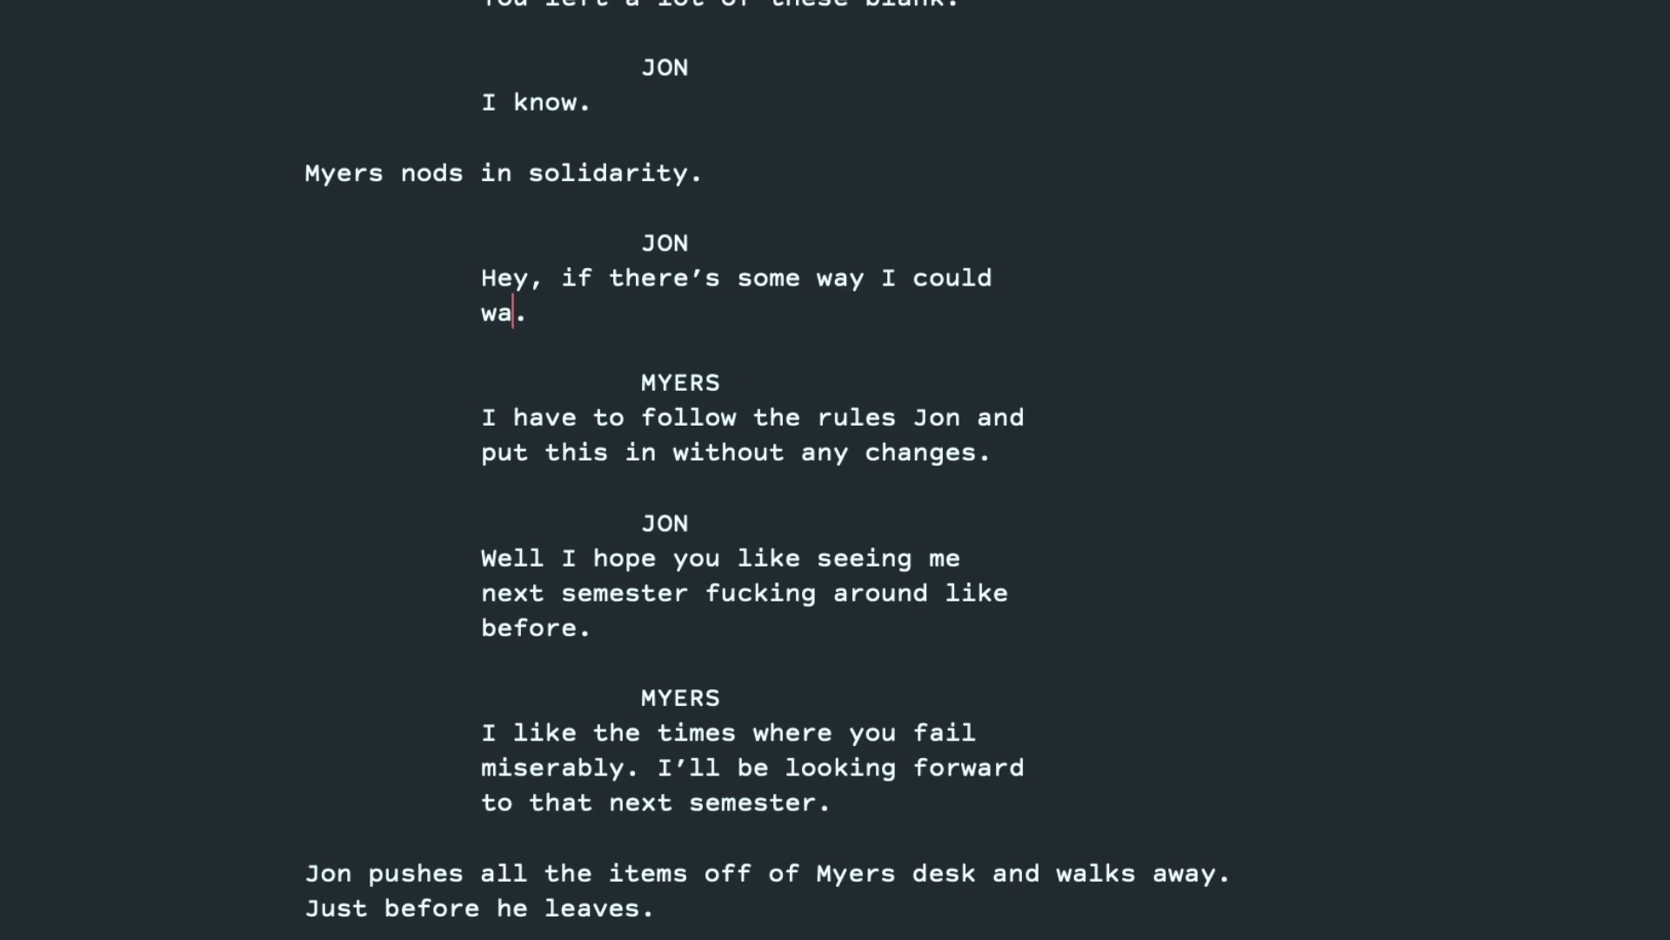
{"action": "type", "text": "lk outta here with a C."}
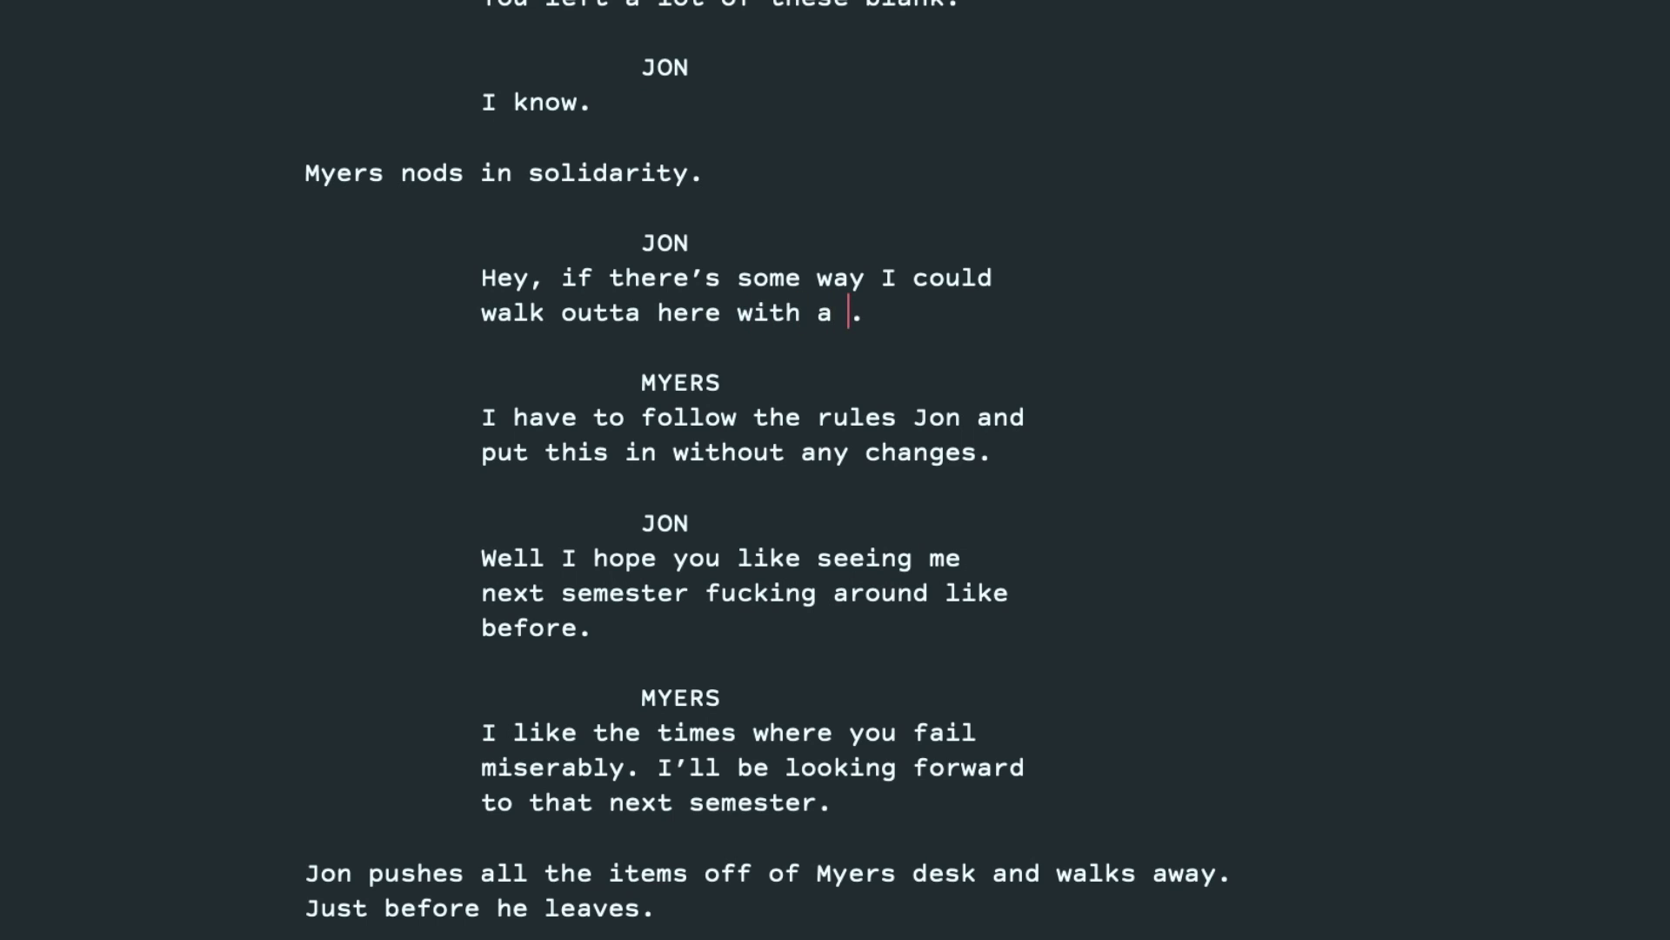
{"action": "type", "text": ".."}
{"action": "key", "text": "End"}
{"action": "type", "text": "It would"}
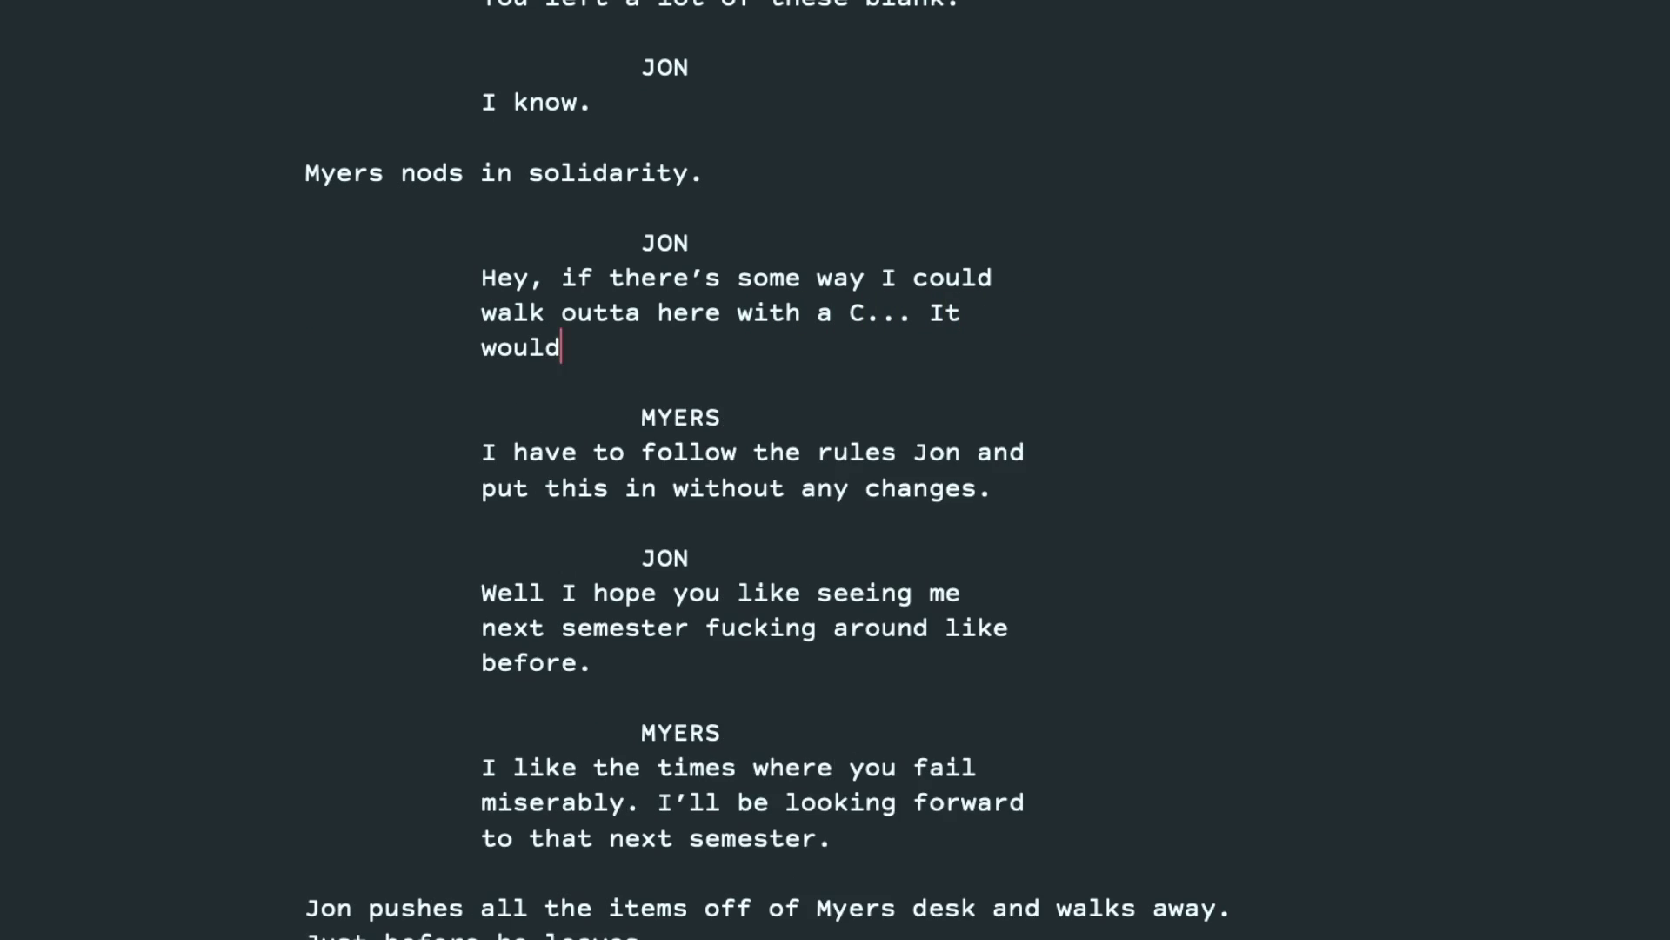
{"action": "type", "text": " be a game c"}
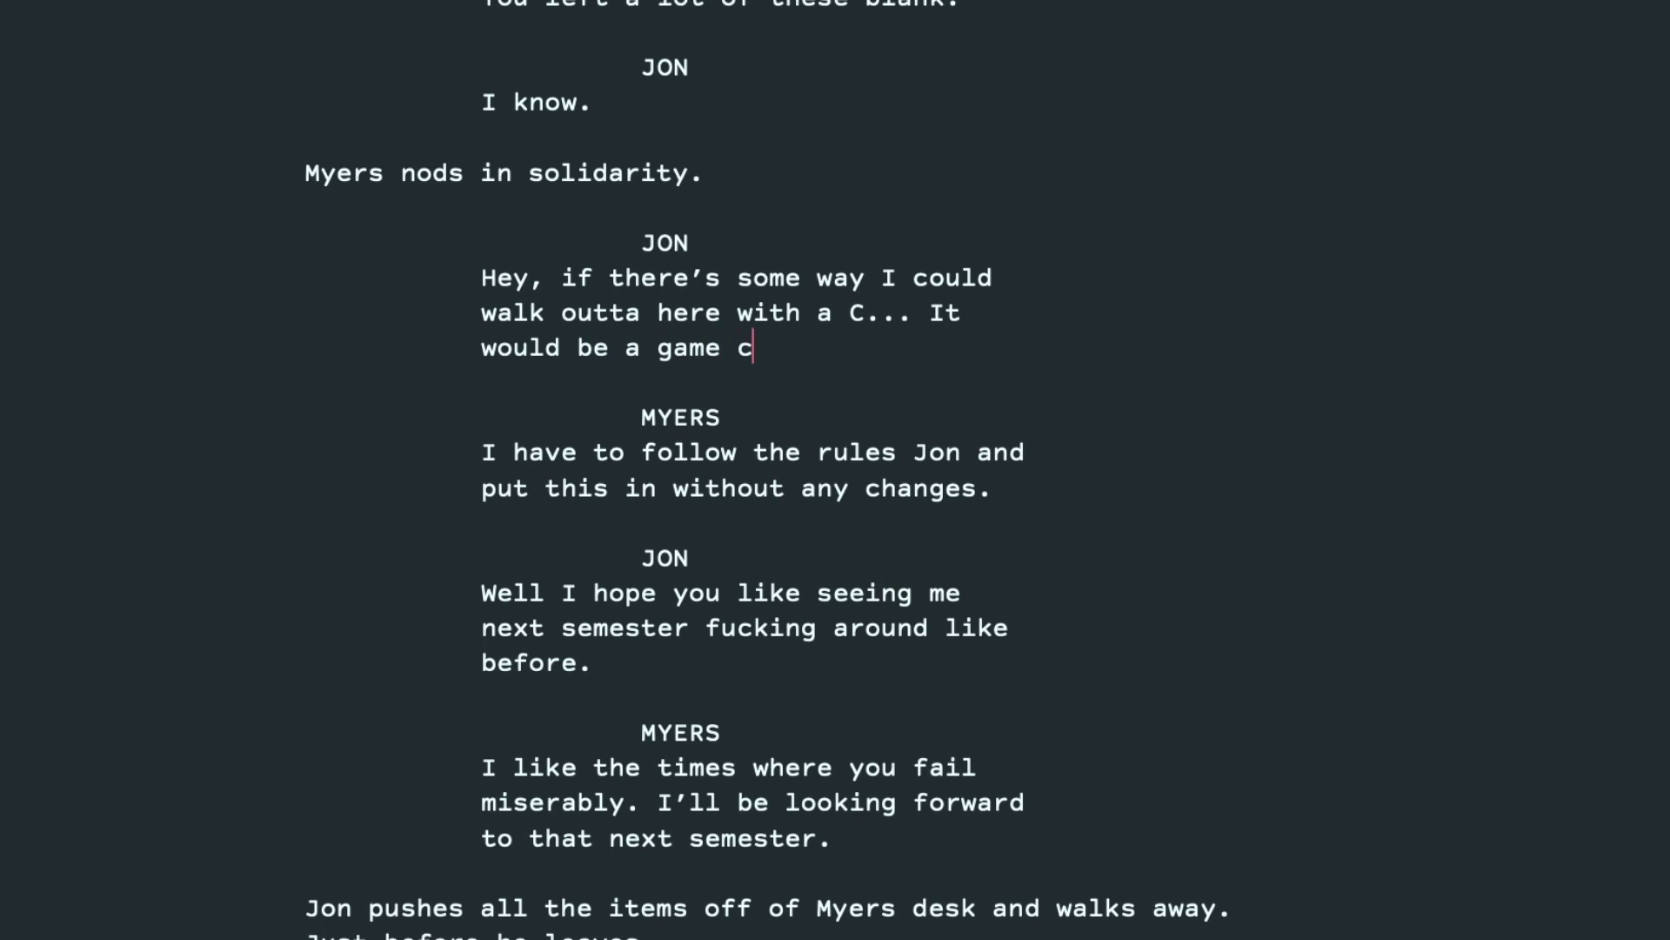
{"action": "type", "text": "hanger for me."}
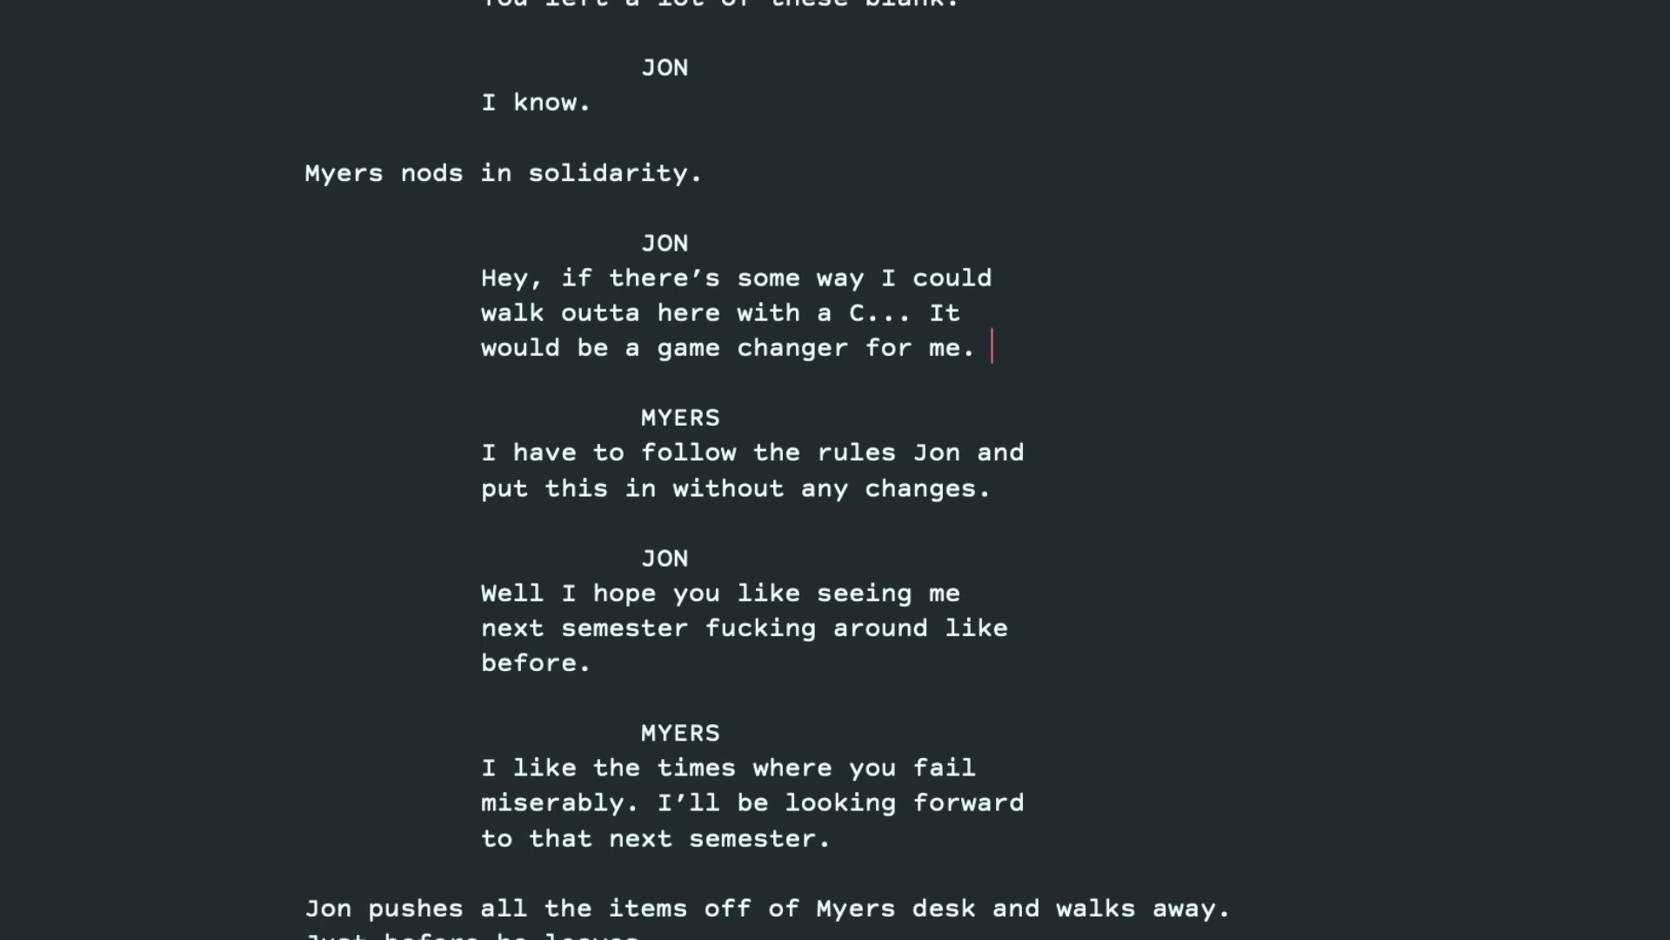
Replace Myers's follow-the-rules reply with "It would be improper, to say the least."
{"action": "left_click_drag", "start_coordinate": [481, 452], "coordinate": [1031, 477]}
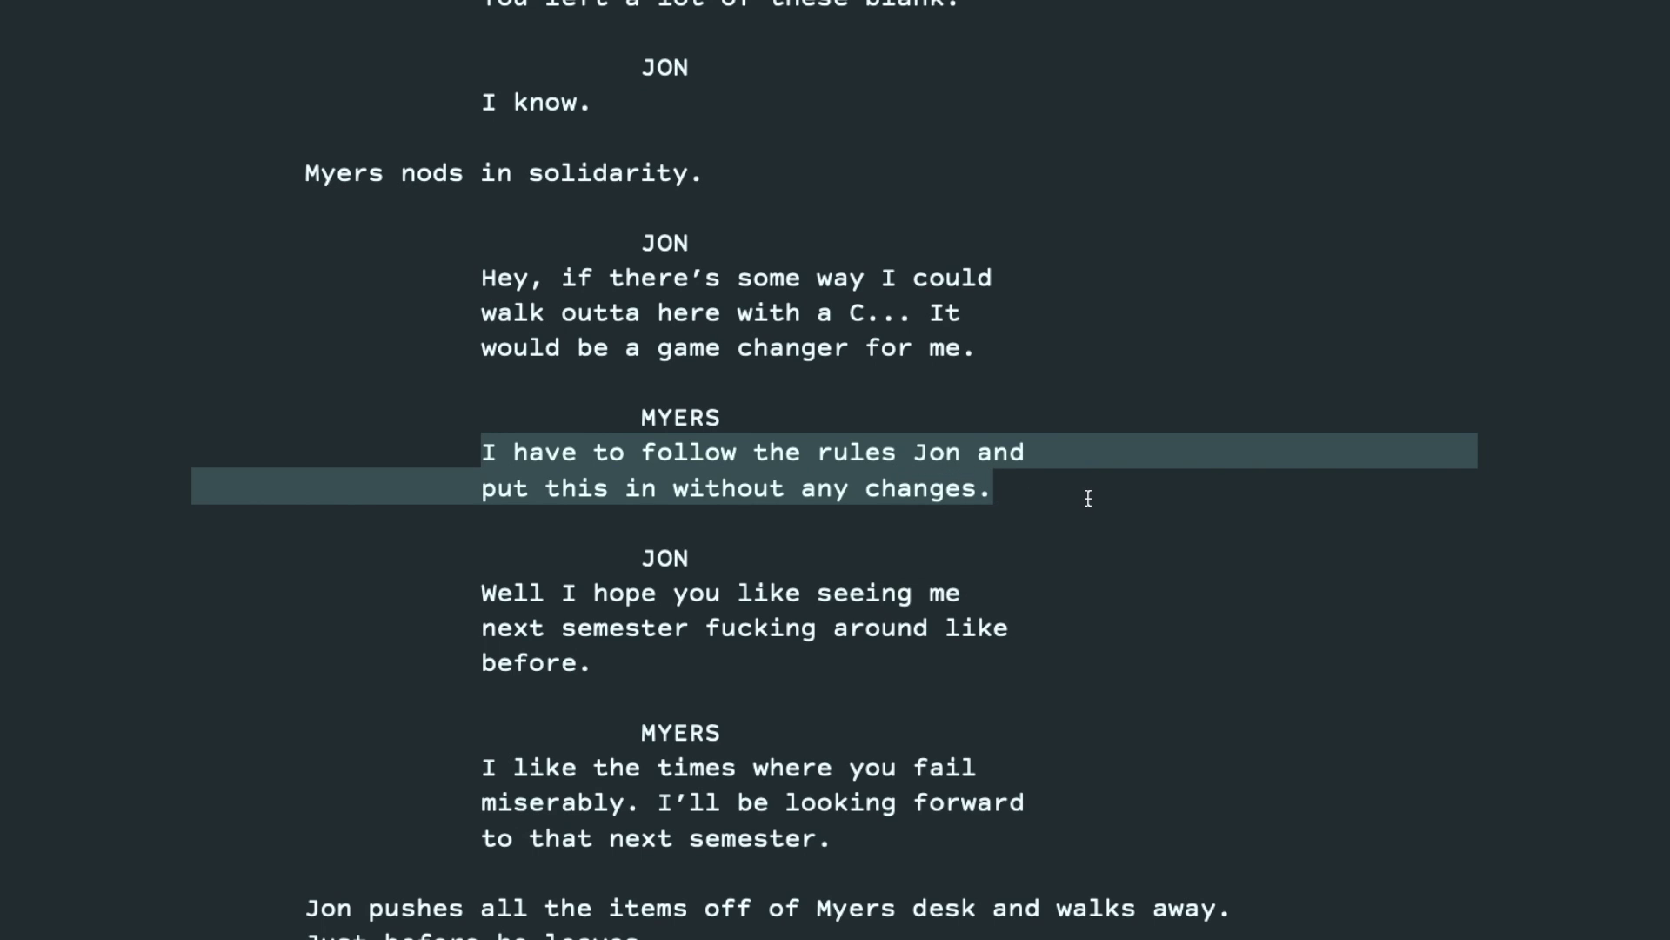
{"action": "type", "text": "It would b"}
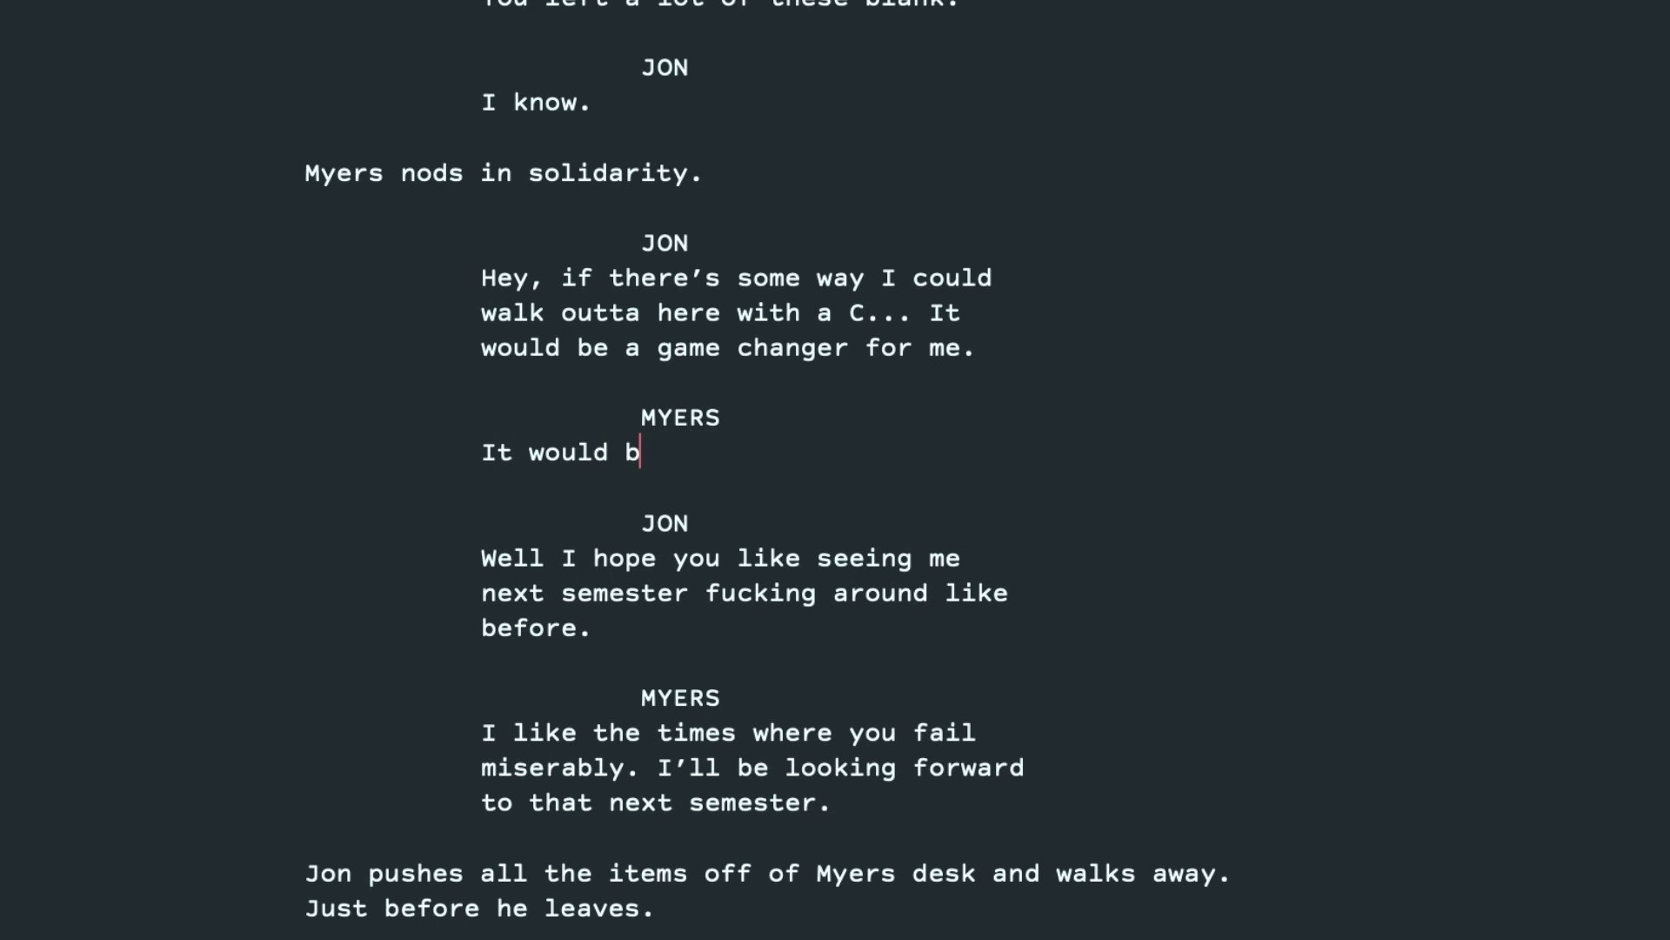
{"action": "type", "text": "e improper, "}
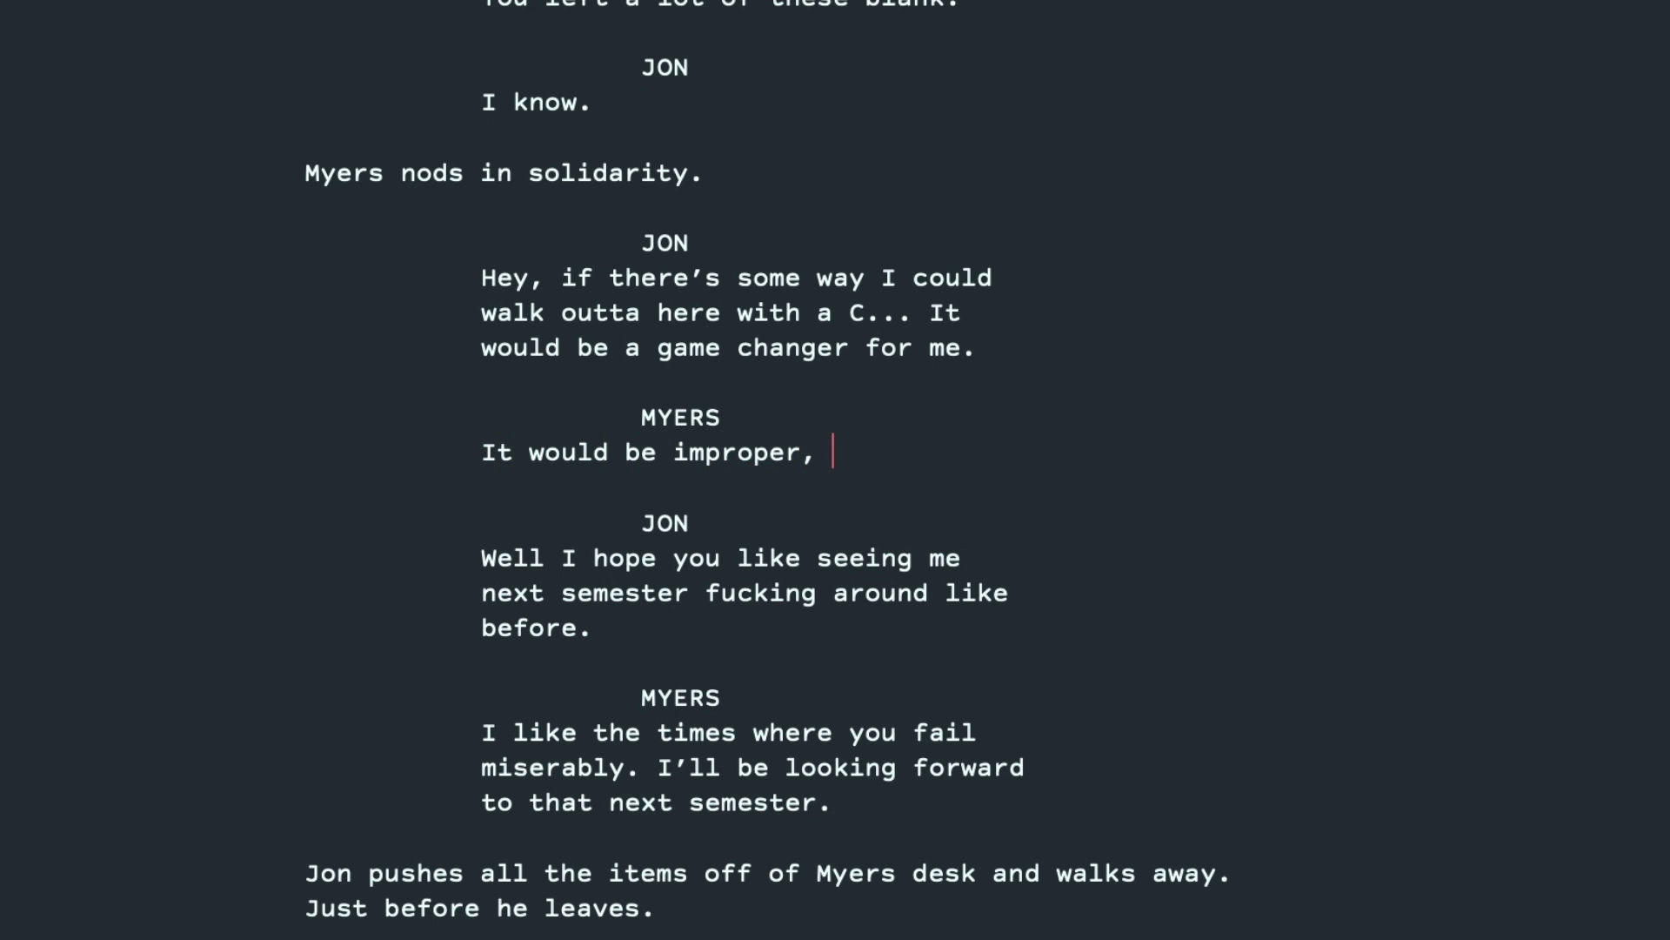
{"action": "type", "text": "to say the "}
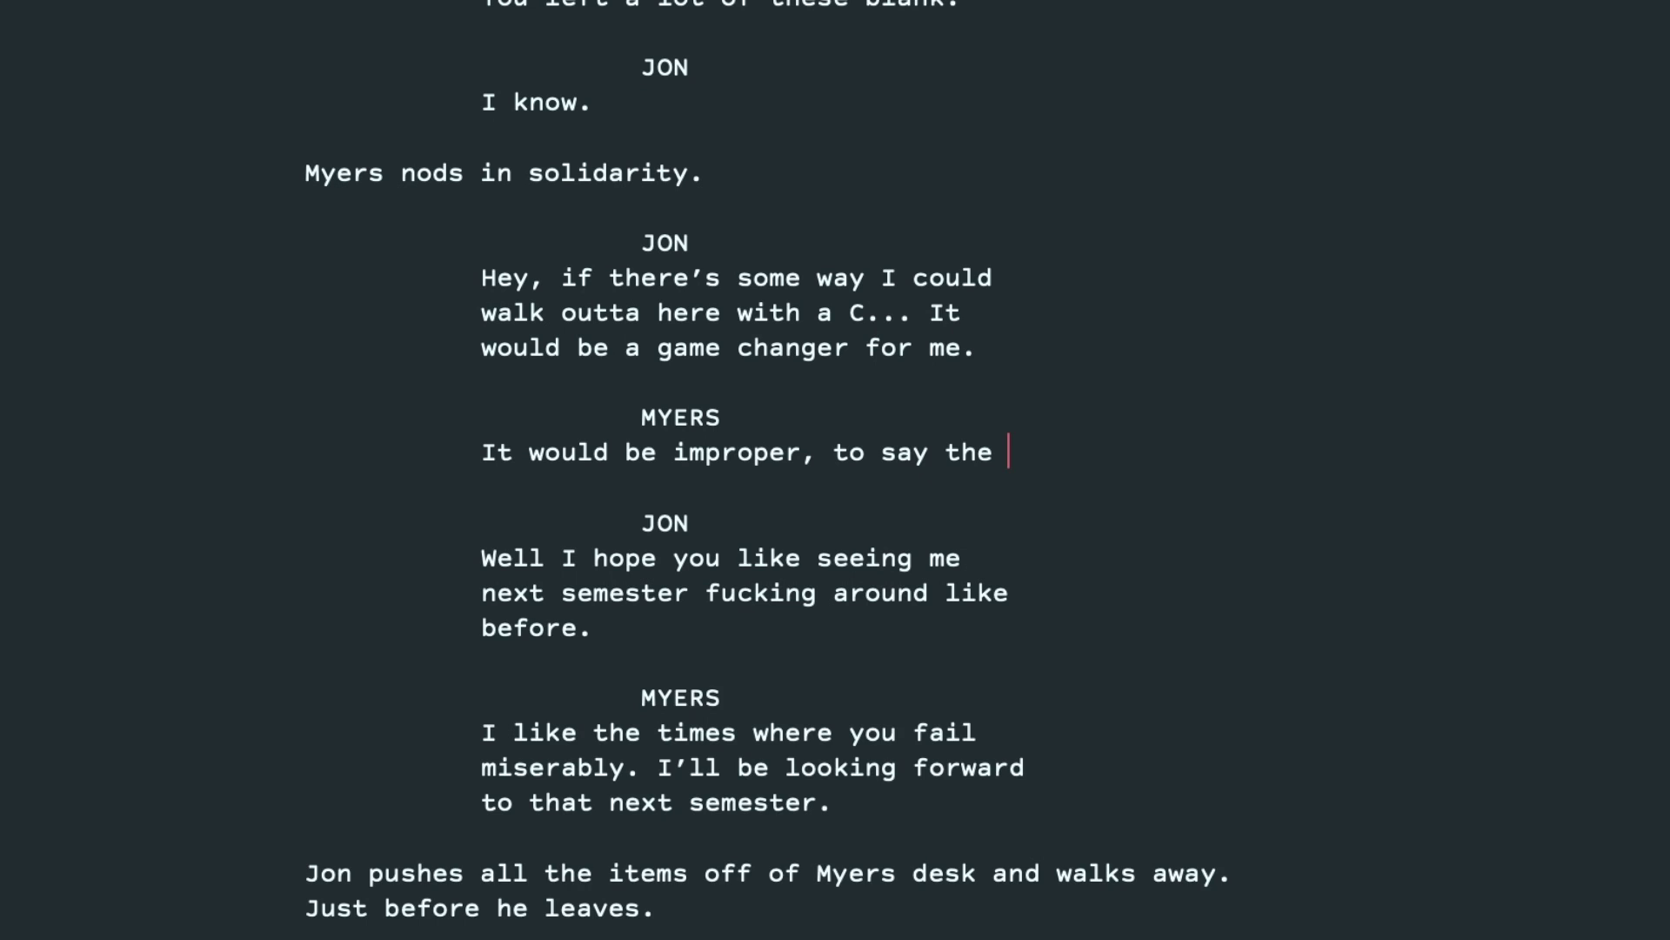
{"action": "type", "text": "least."}
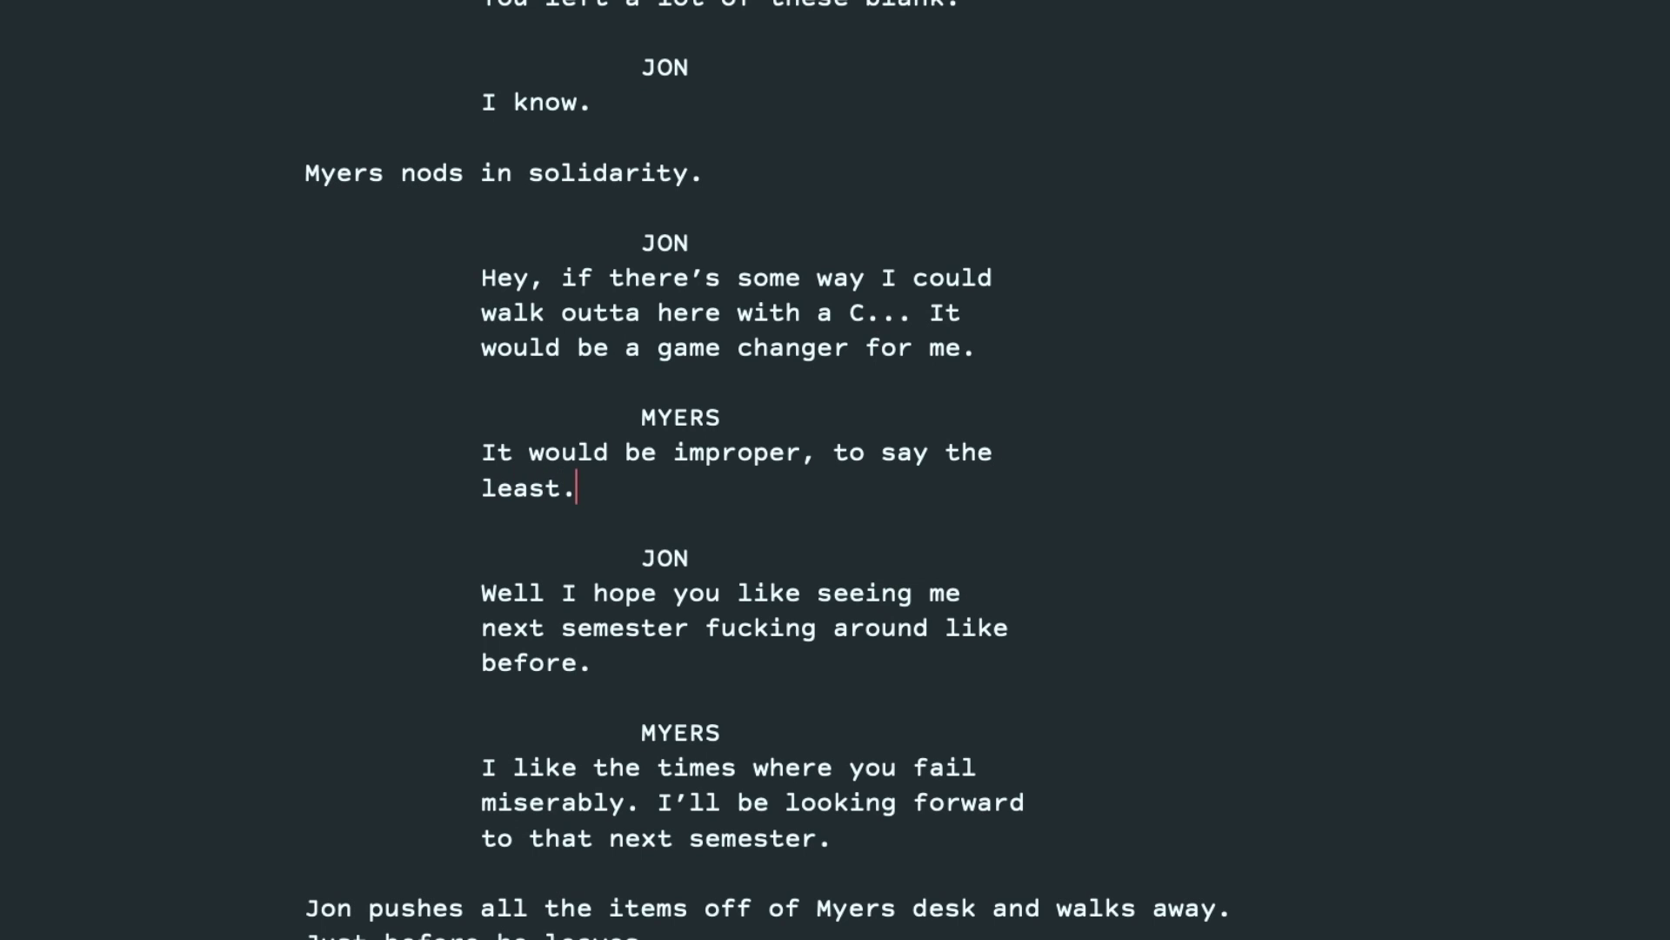
{"action": "scroll", "coordinate": [515, 255], "scroll_direction": "down", "scroll_amount": 3}
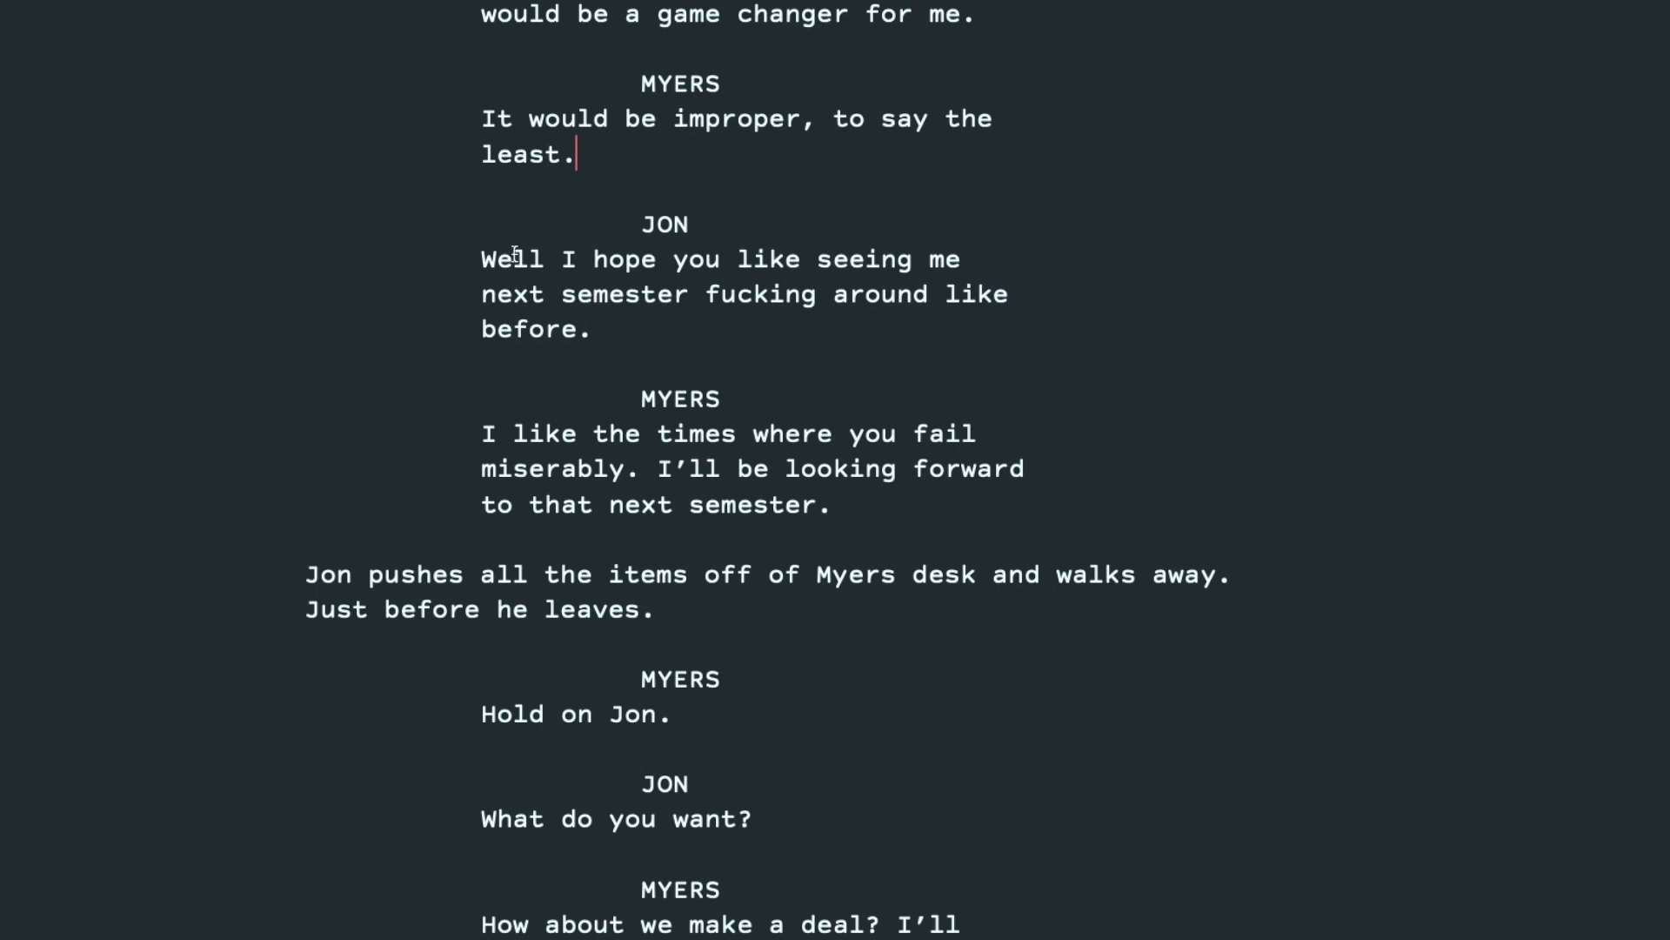
Replace Jon's next-semester line with "You're right... But what if-"
{"action": "left_click", "coordinate": [515, 255]}
{"action": "left_click_drag", "start_coordinate": [481, 259], "coordinate": [598, 321]}
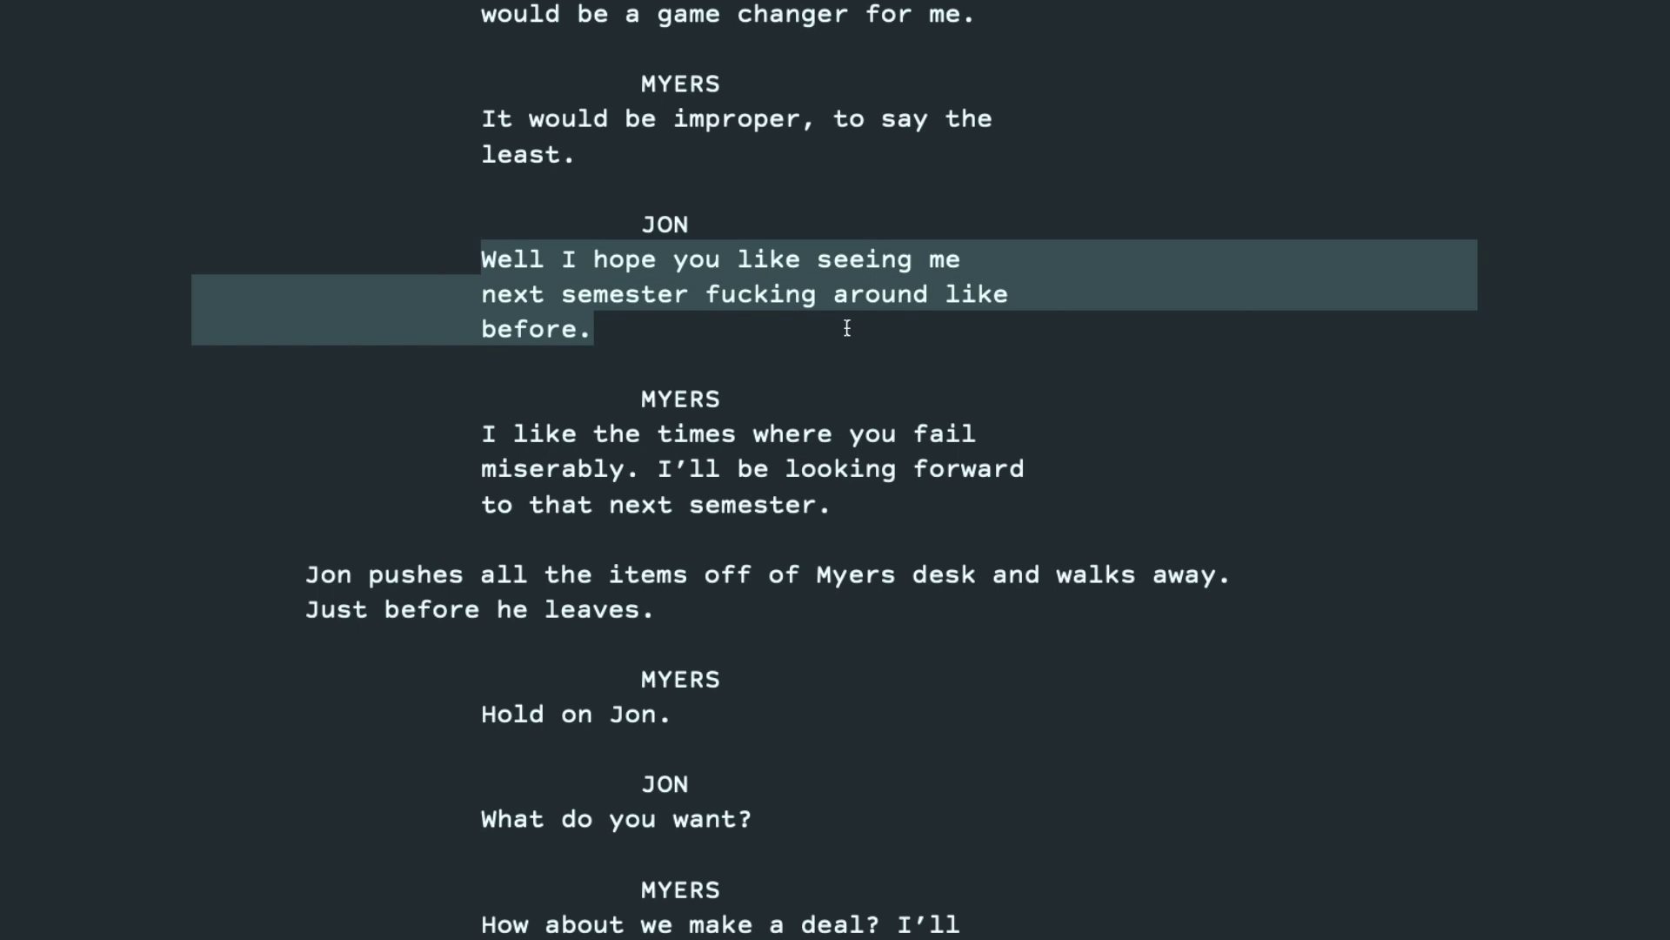
{"action": "key", "text": "BackSpace"}
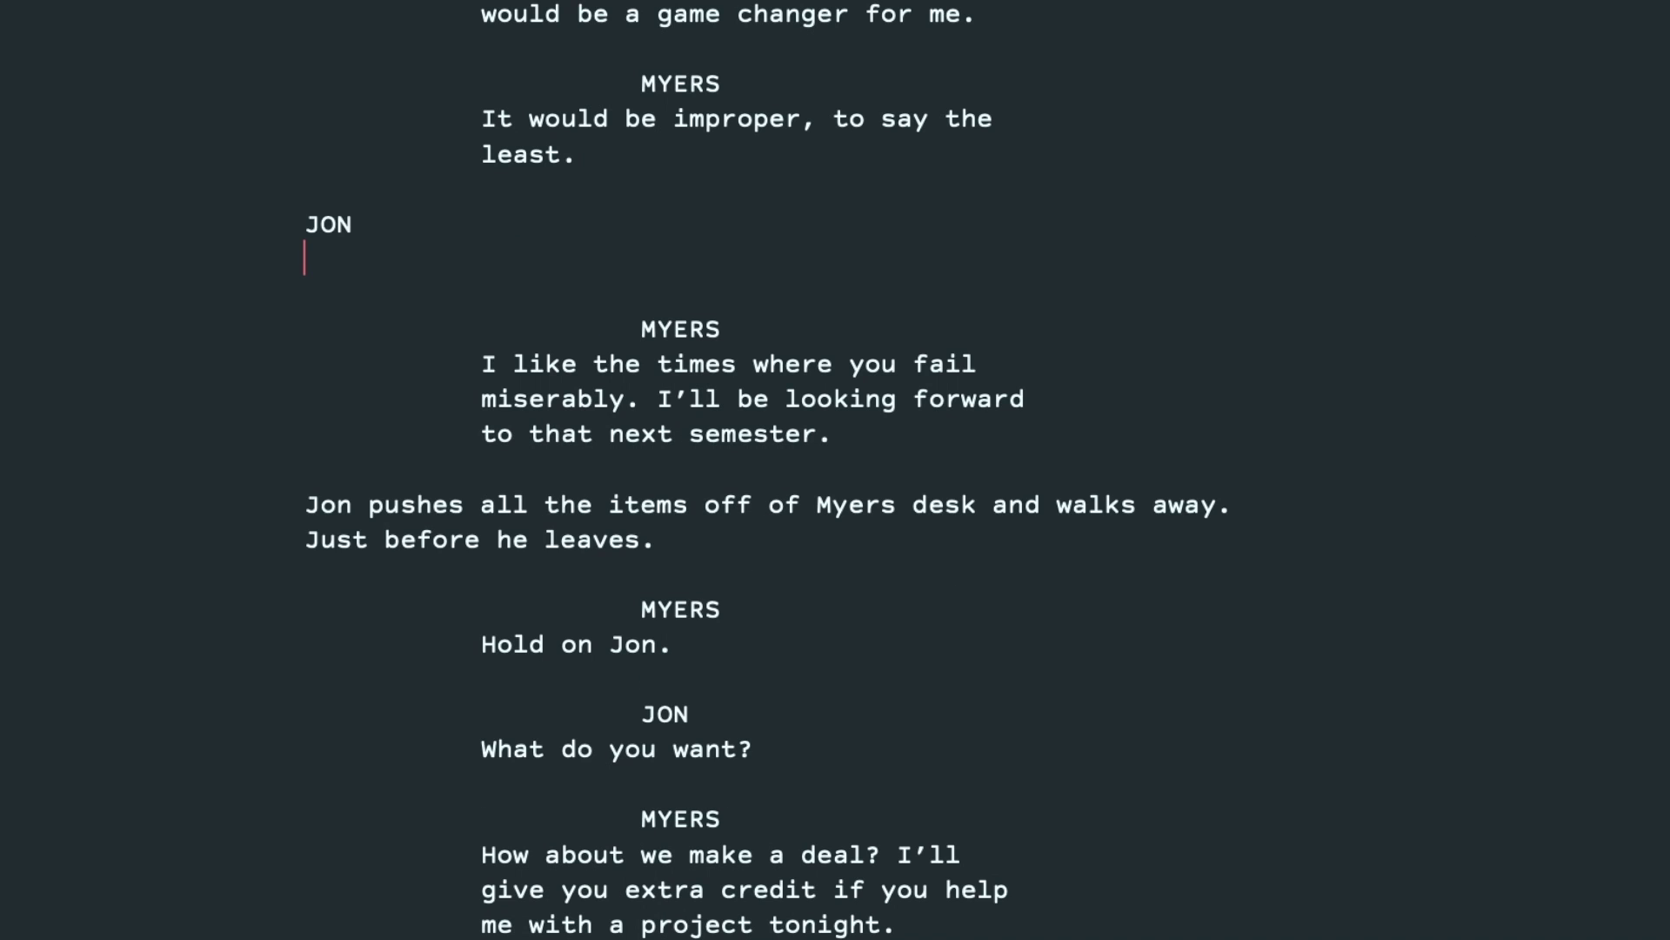
{"action": "type", "text": "You're rigb"}
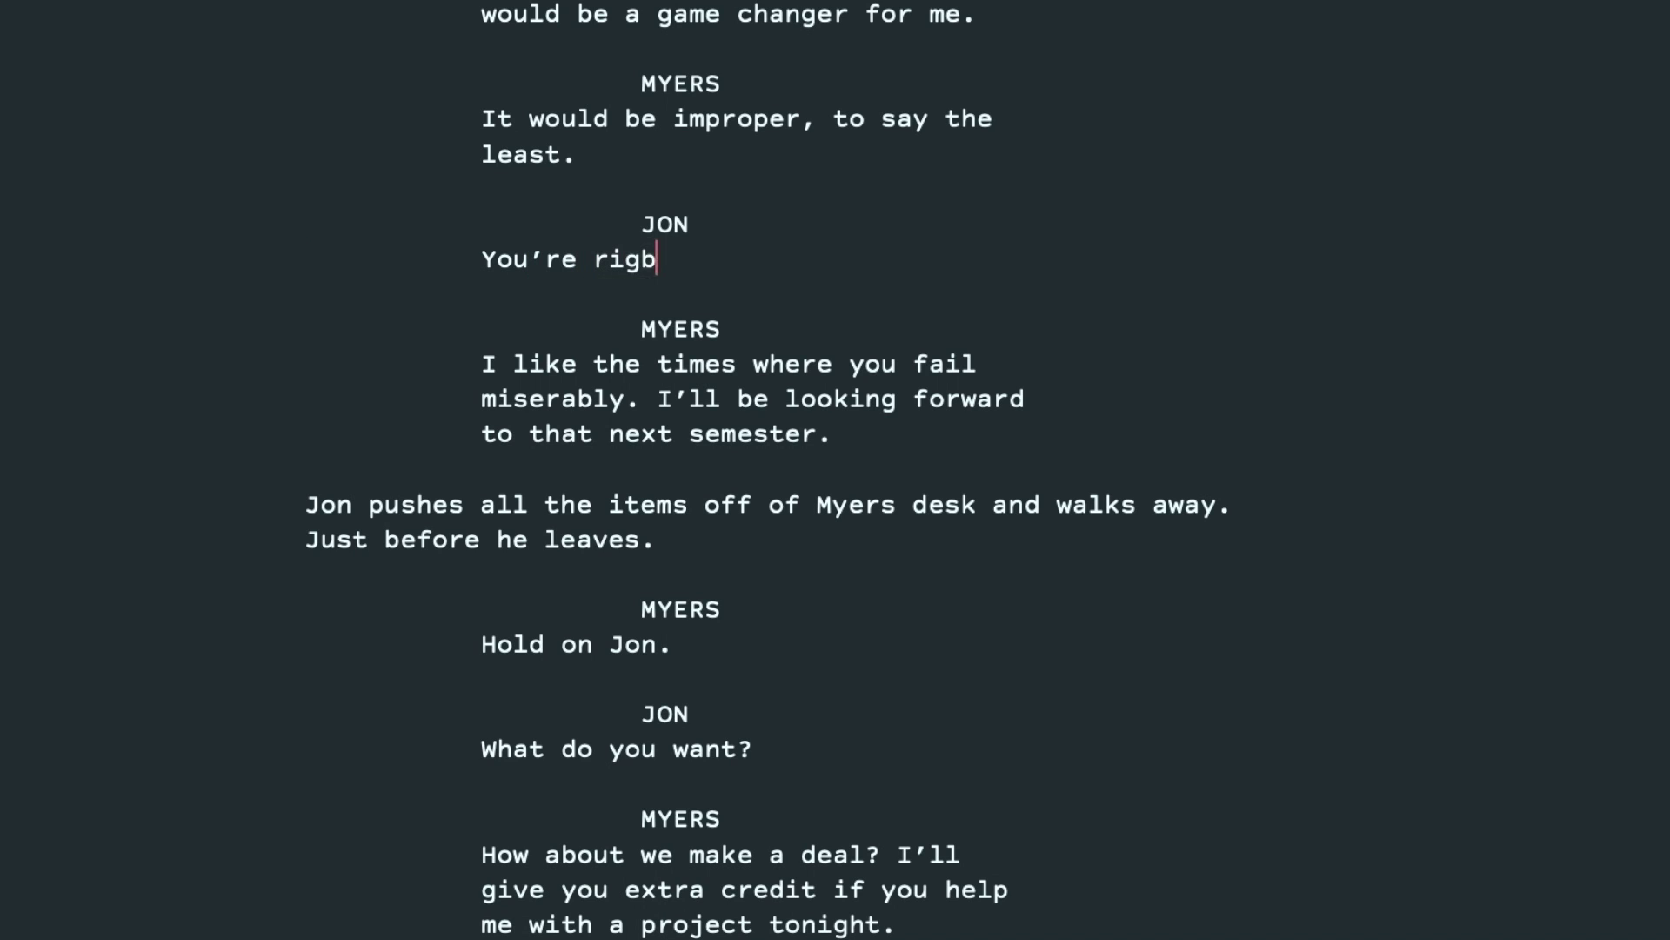
{"action": "key", "text": "BackSpace"}
{"action": "type", "text": "ht... Bu"}
{"action": "type", "text": "t what if"}
{"action": "type", "text": "-po"}
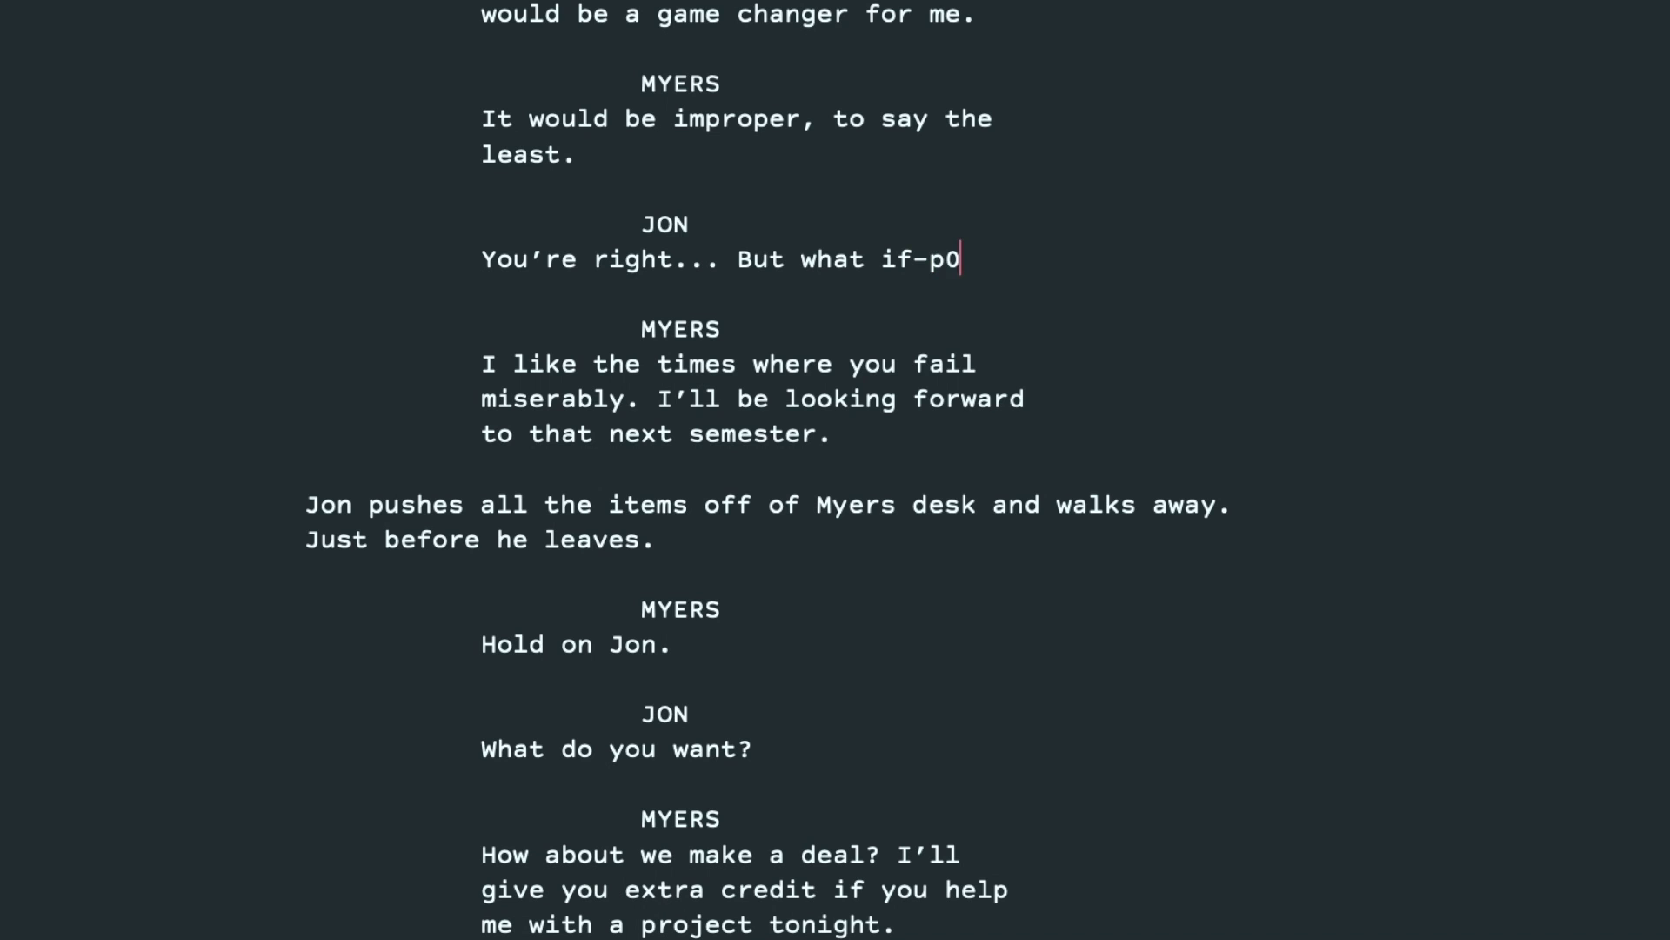
{"action": "key", "text": "BackSpace"}
{"action": "key", "text": "BackSpace"}
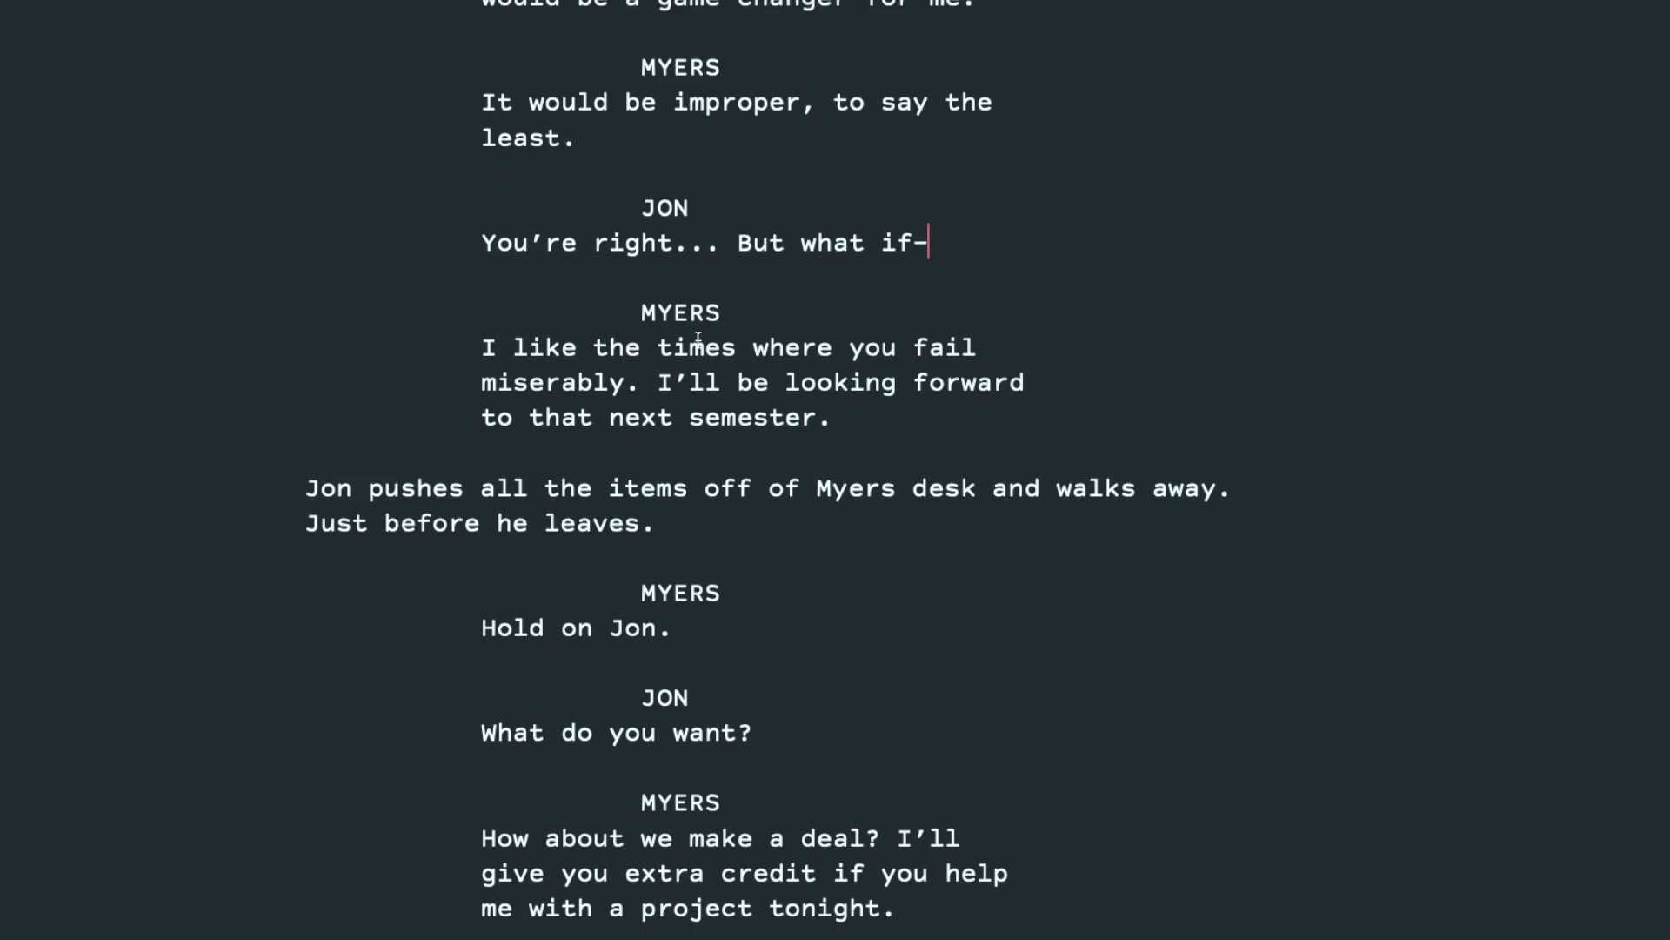
Change Myers's reply to "Not happening." and add Jon's plea "Okay but if there's anything I could do... I really need this."
{"action": "scroll", "coordinate": [698, 339], "scroll_direction": "down", "scroll_amount": 3}
{"action": "left_click_drag", "start_coordinate": [470, 65], "coordinate": [864, 135]}
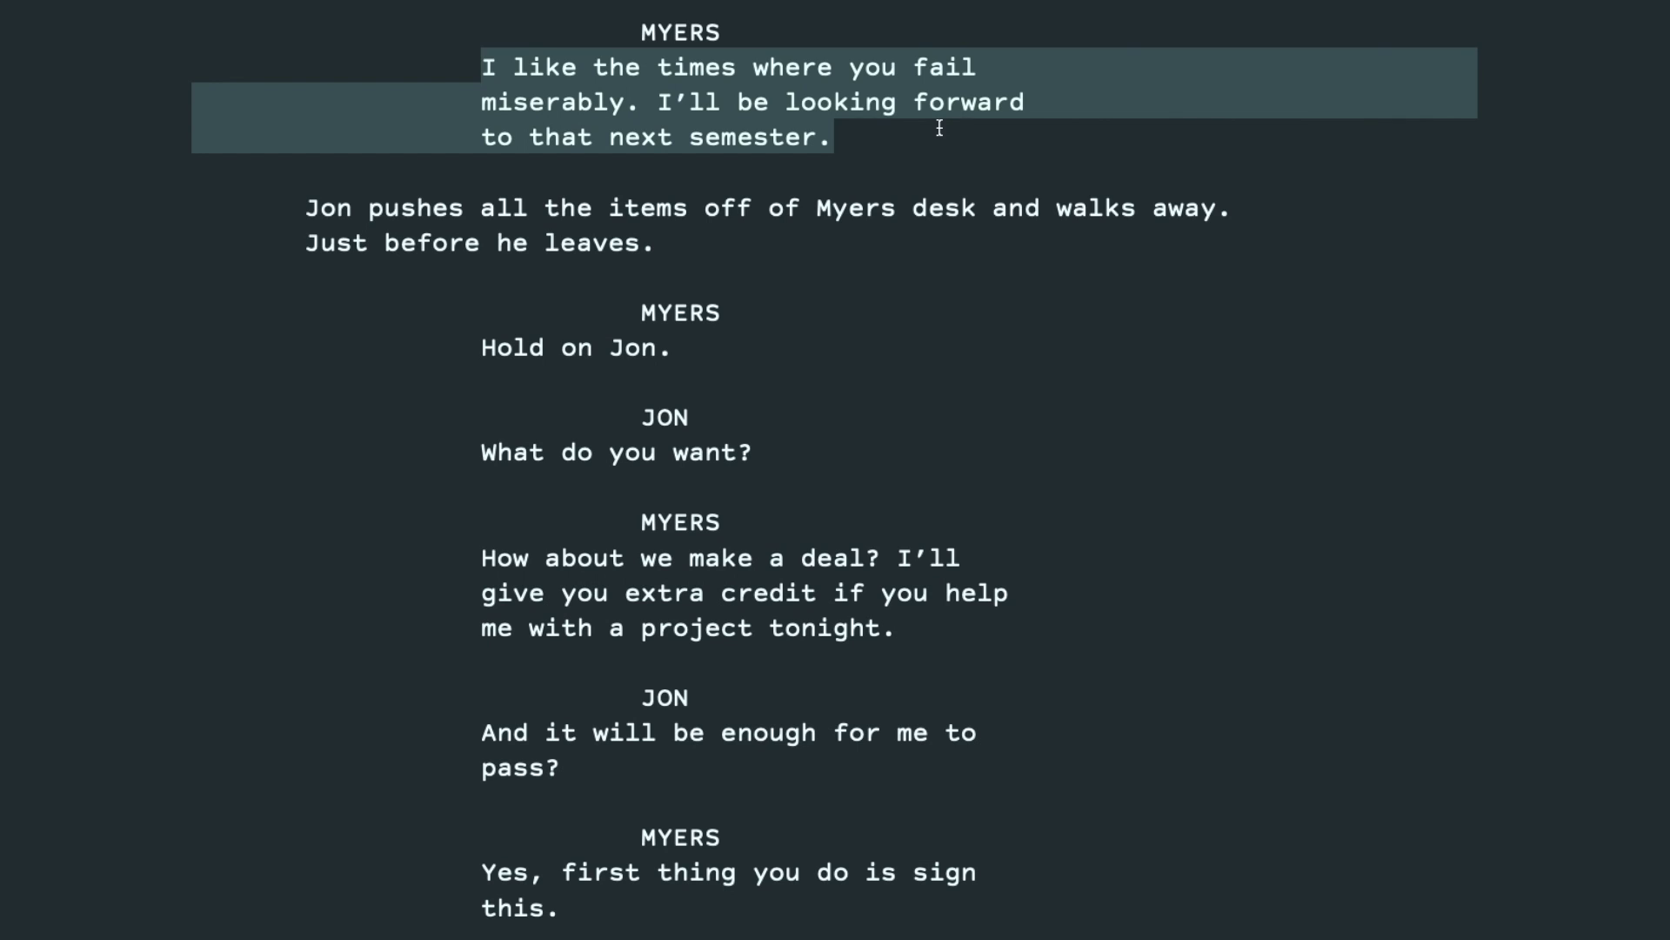
{"action": "key", "text": "BackSpace"}
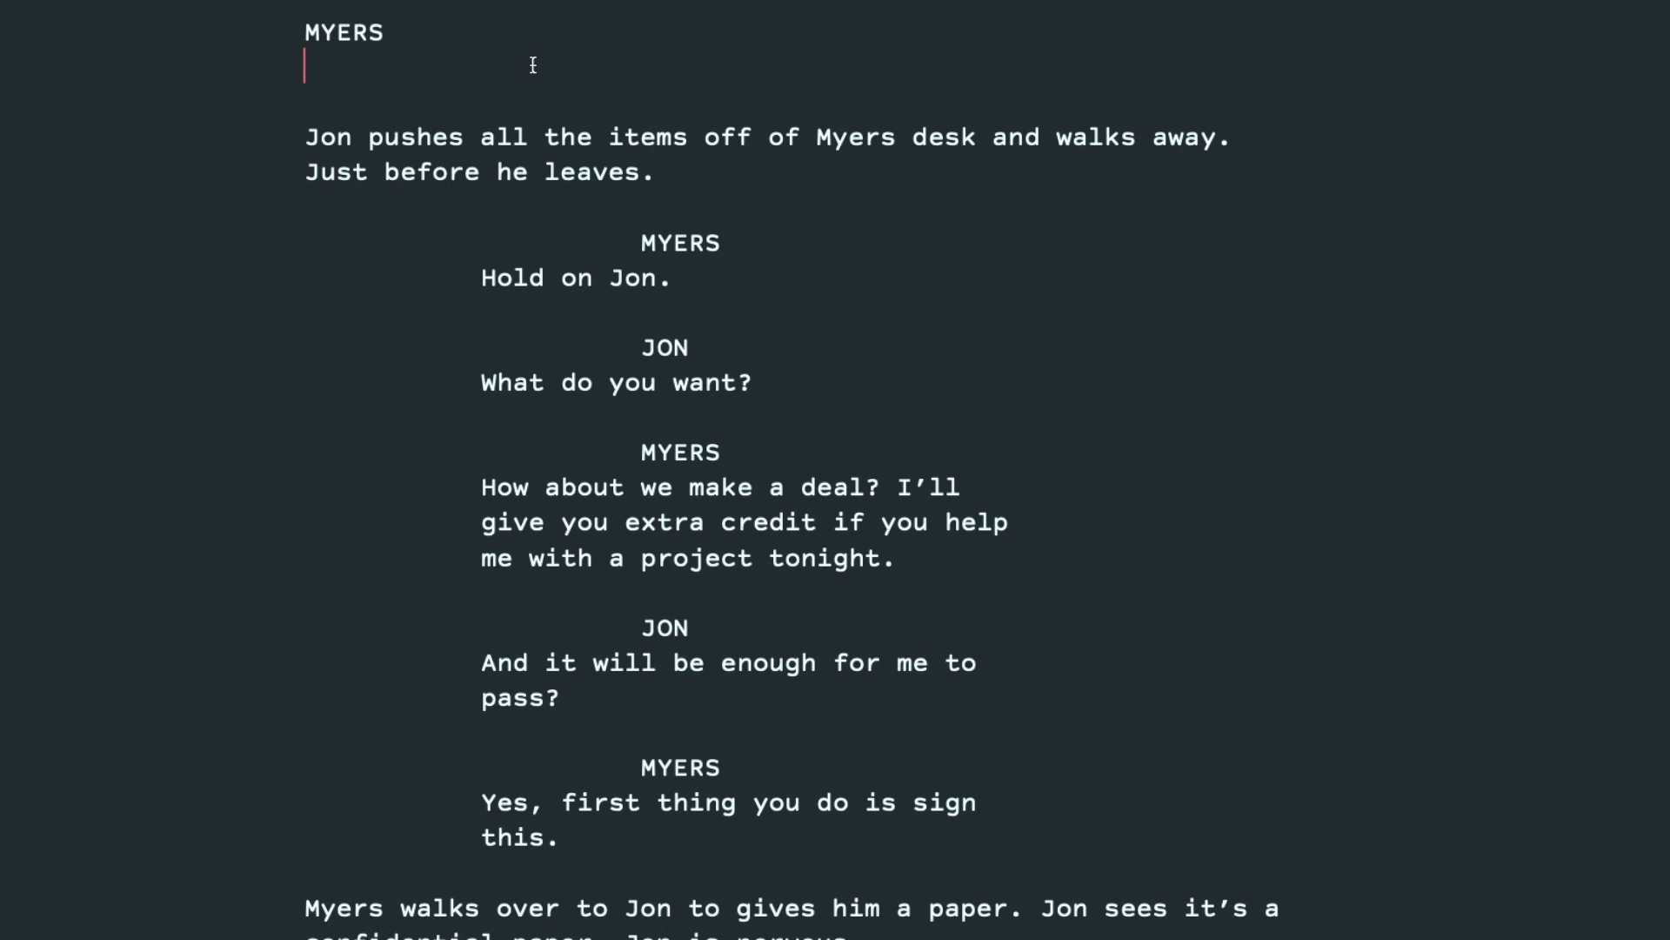
{"action": "type", "text": "Not happening."}
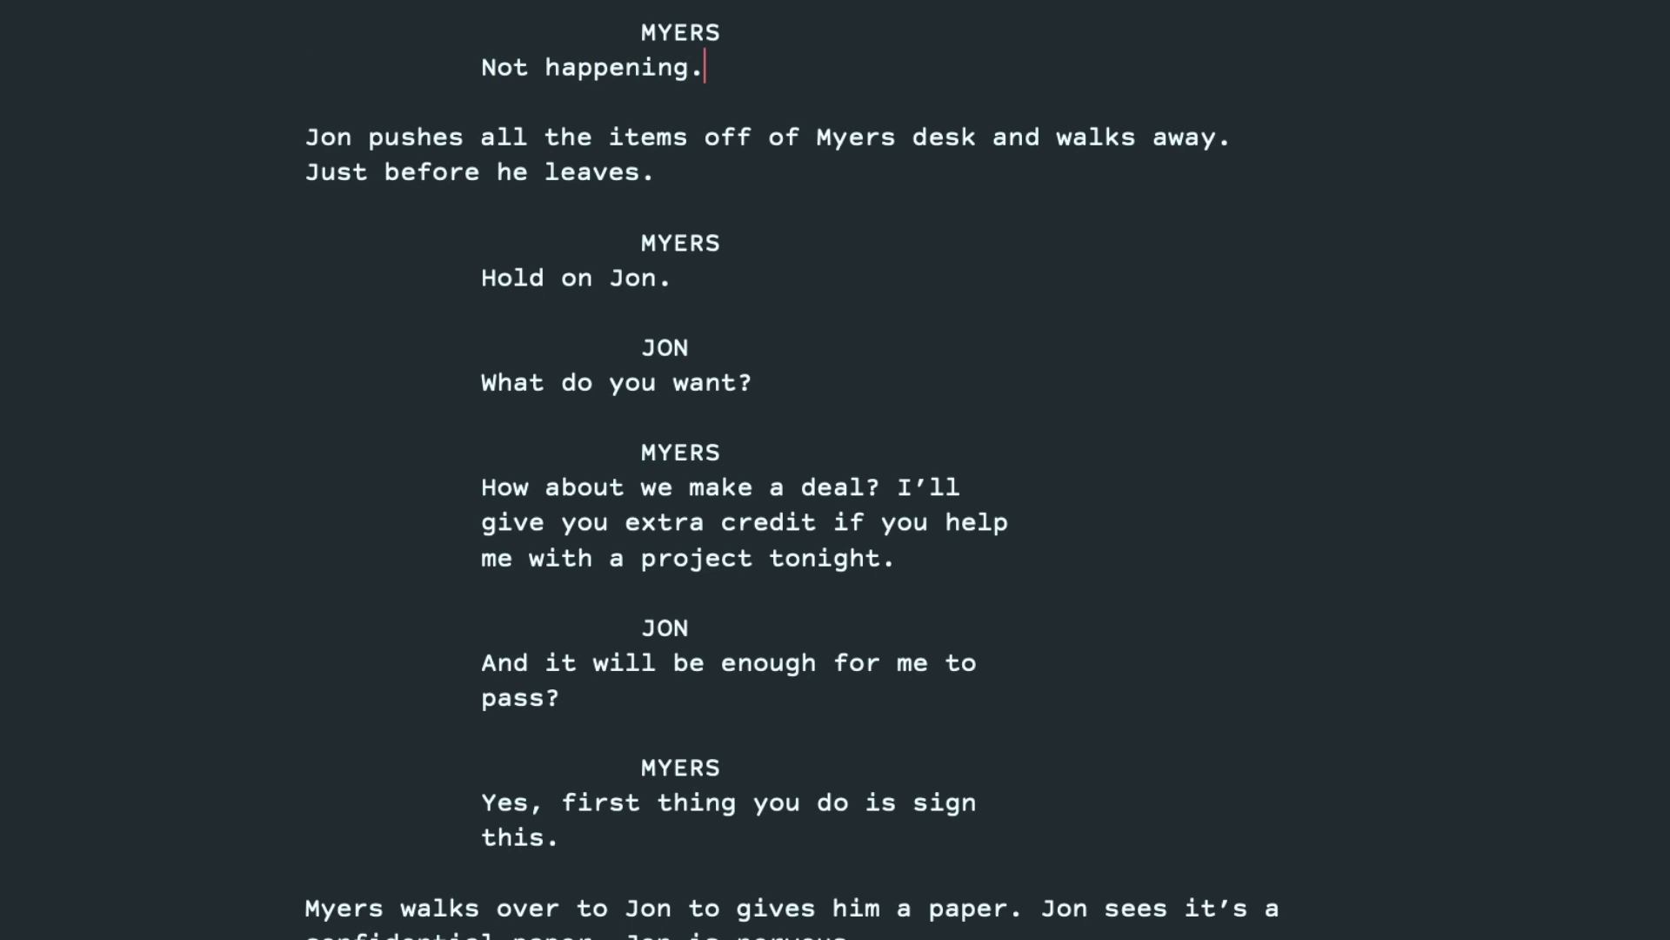
{"action": "key", "text": "Return"}
{"action": "key", "text": "Return"}
{"action": "type", "text": "JON"}
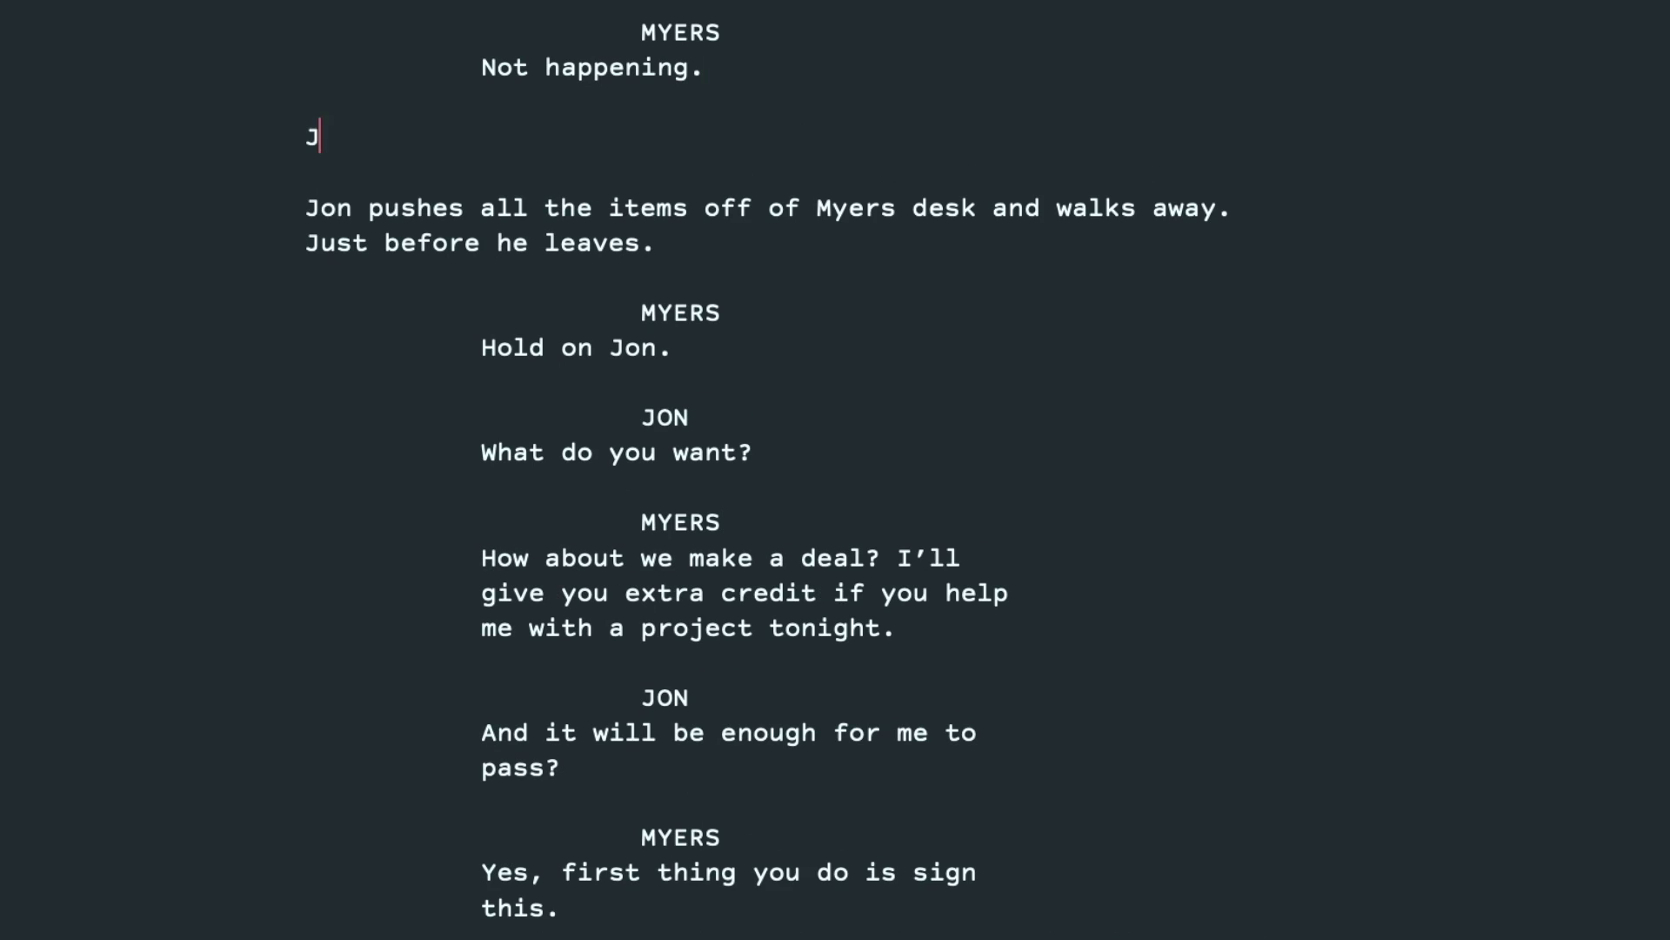
{"action": "key", "text": "Return"}
{"action": "type", "text": "Oka"}
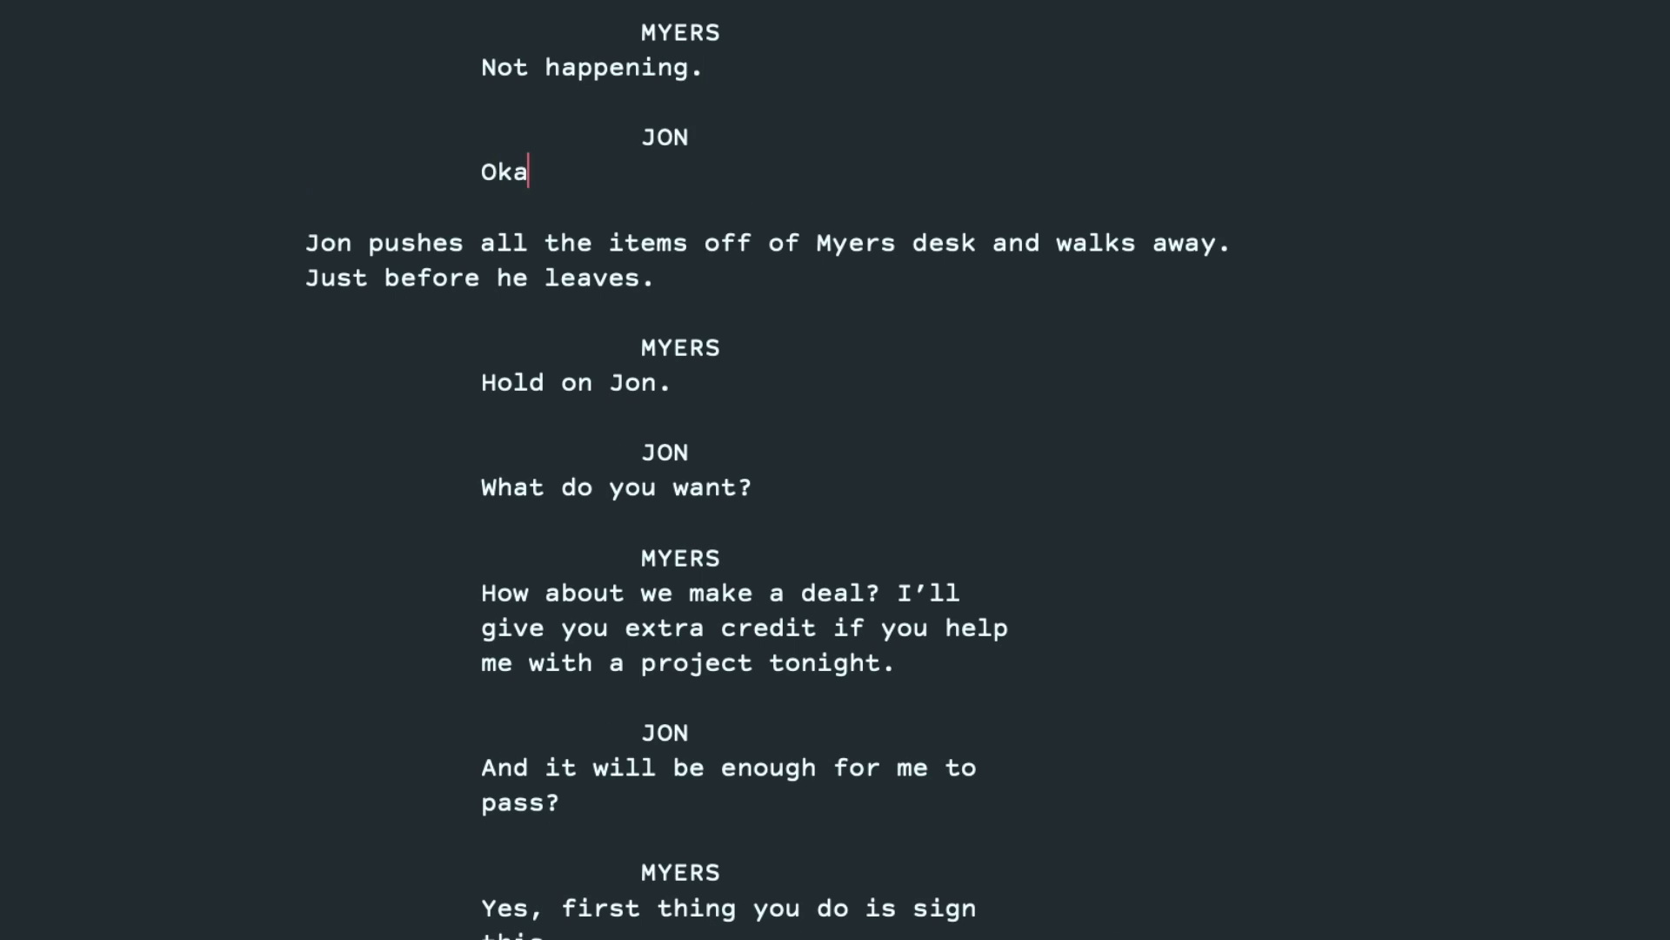
{"action": "type", "text": "y but if there"}
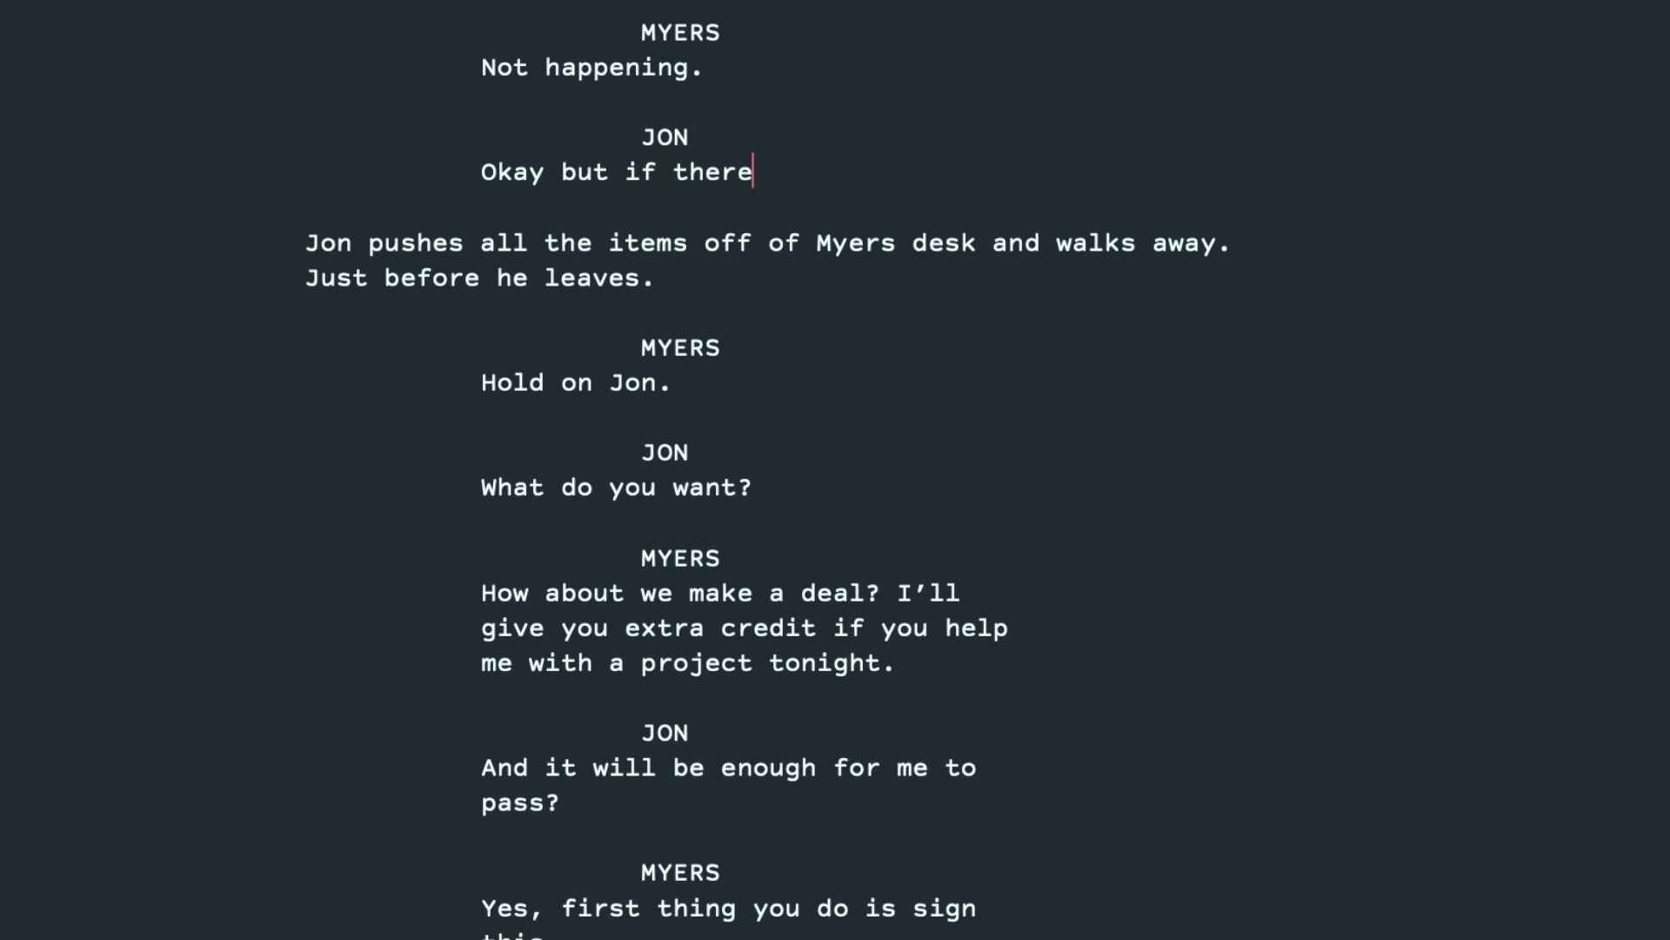
{"action": "type", "text": "'s anything I could"}
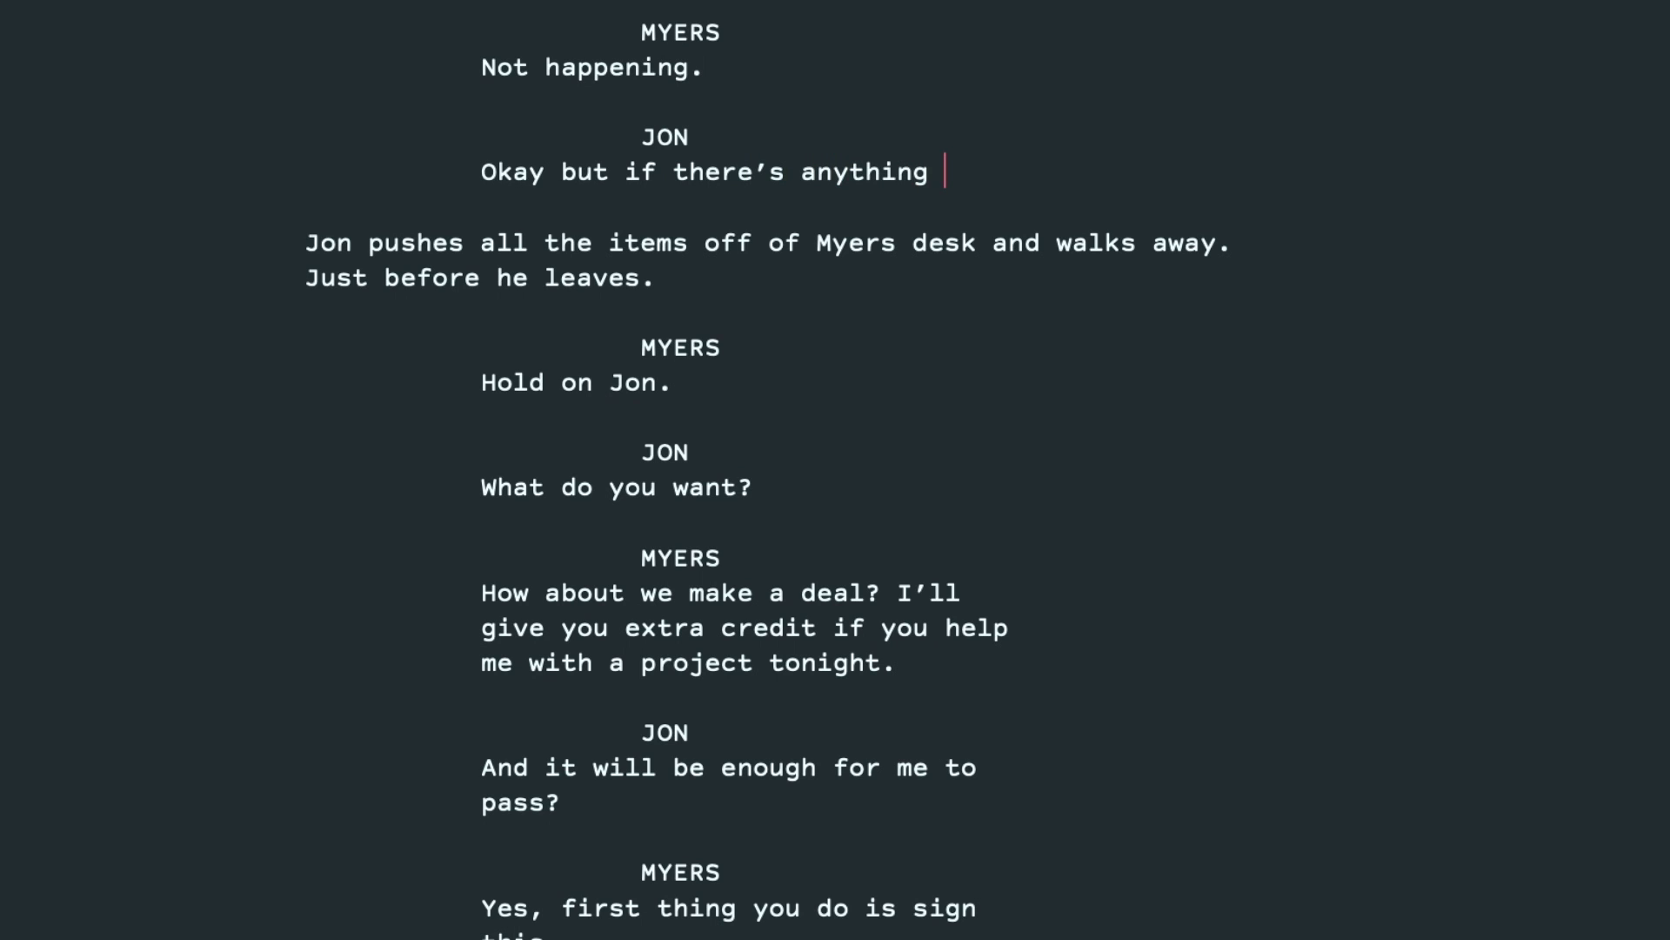
{"action": "type", "text": " d"}
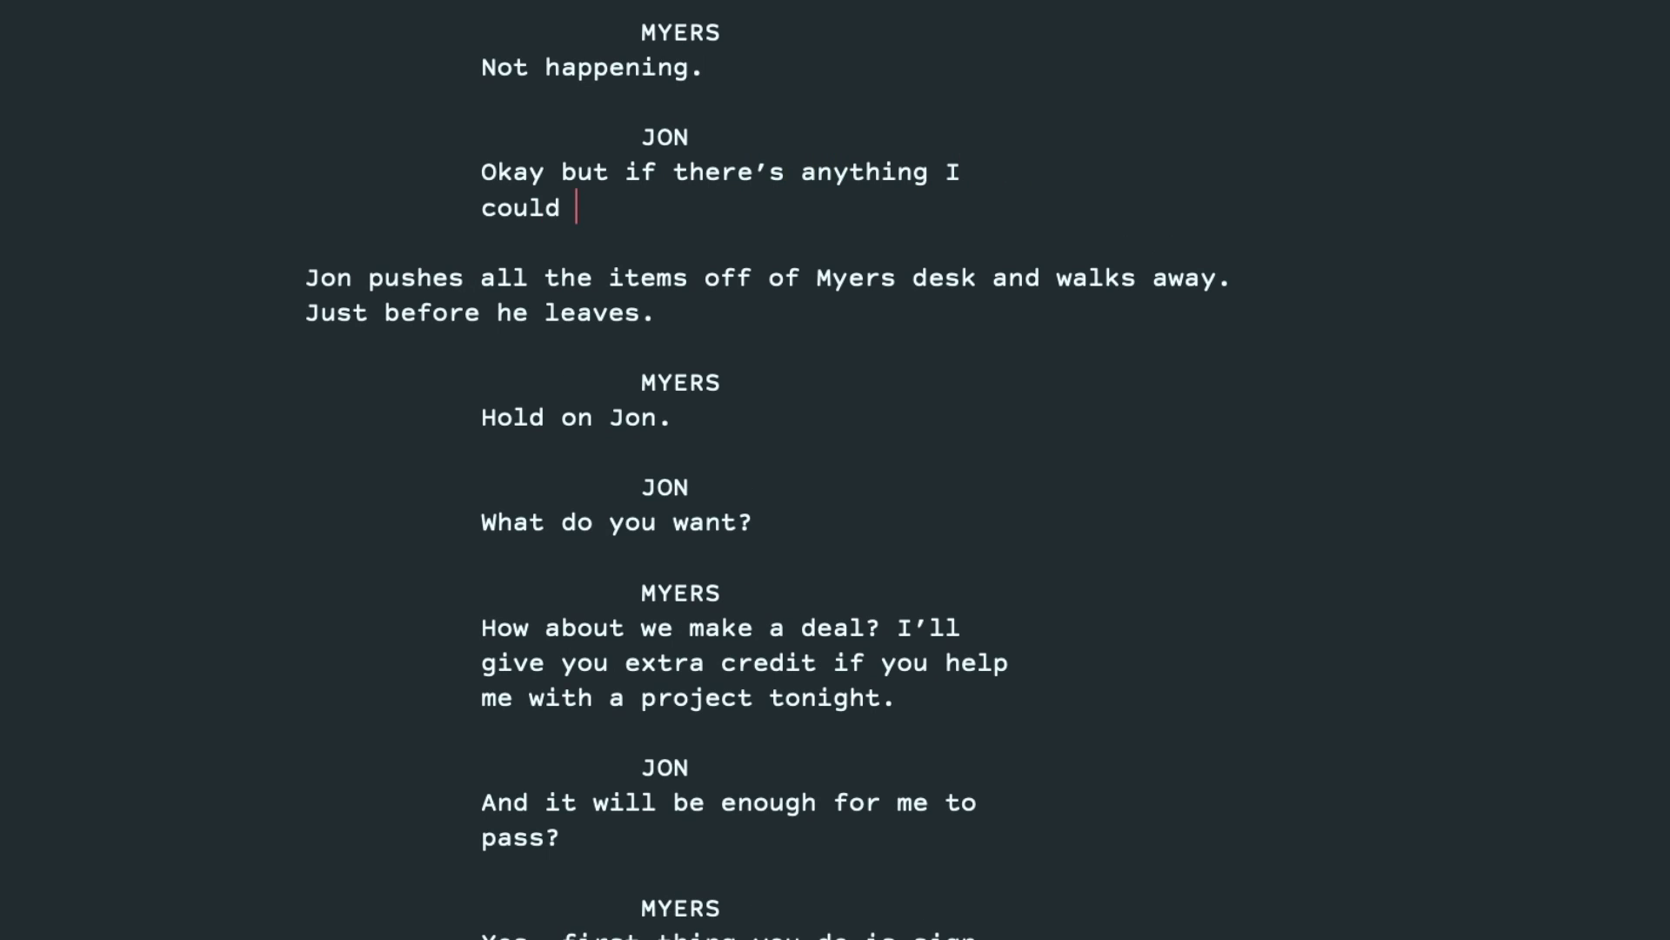
{"action": "type", "text": "do... I really"}
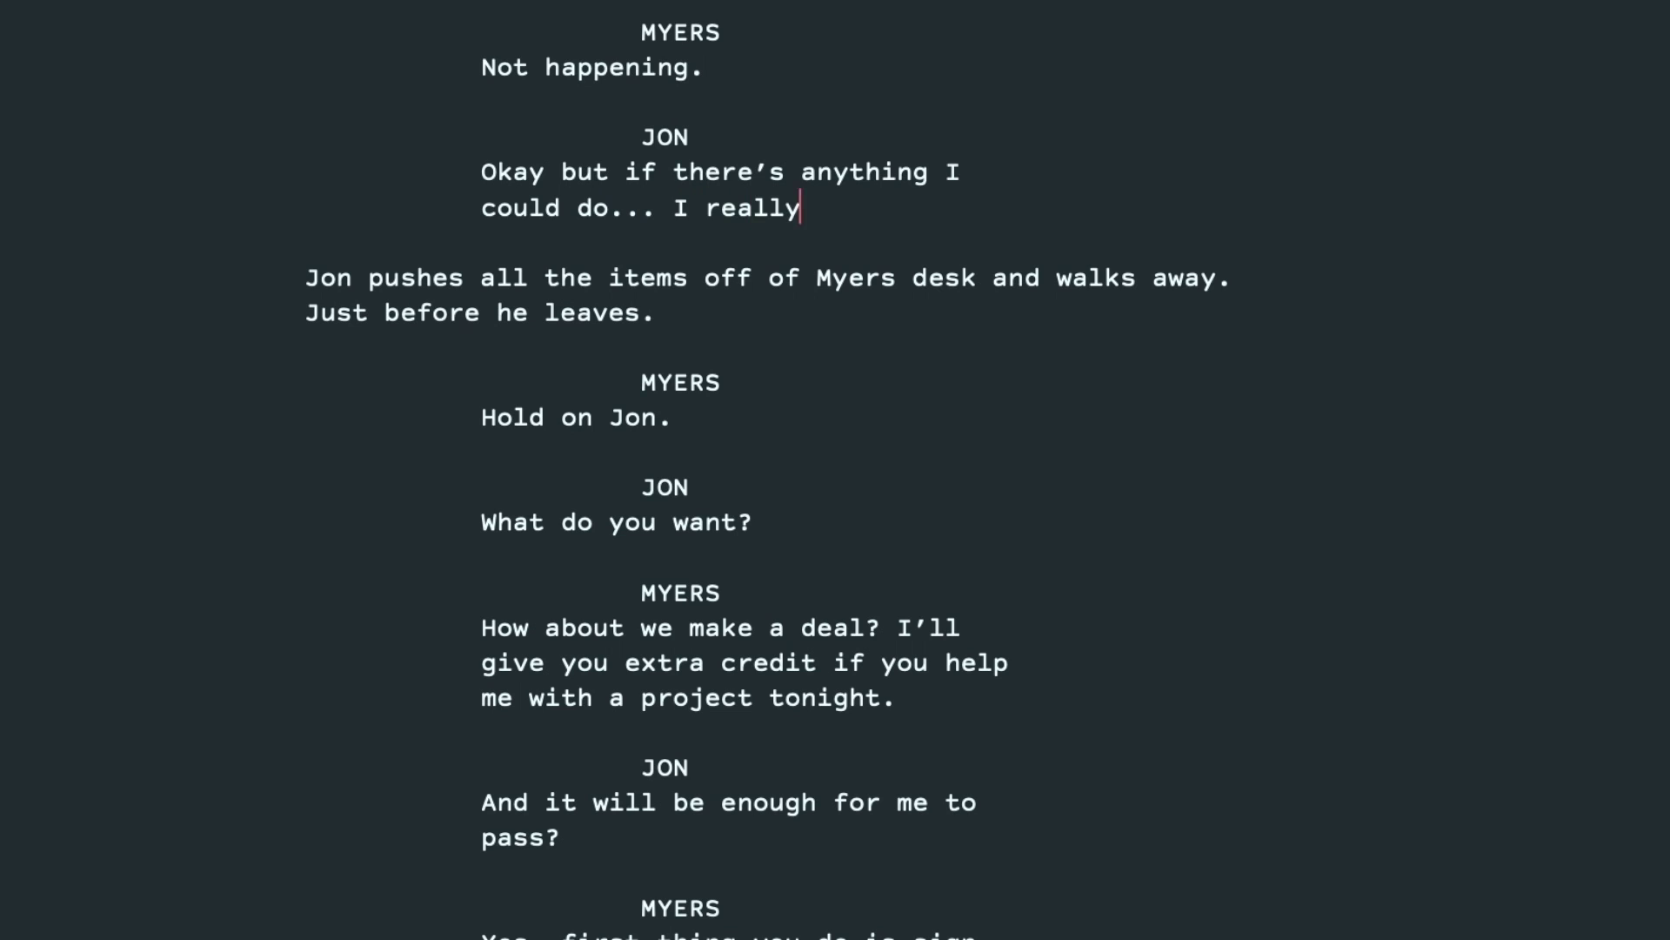
{"action": "type", "text": " need this."}
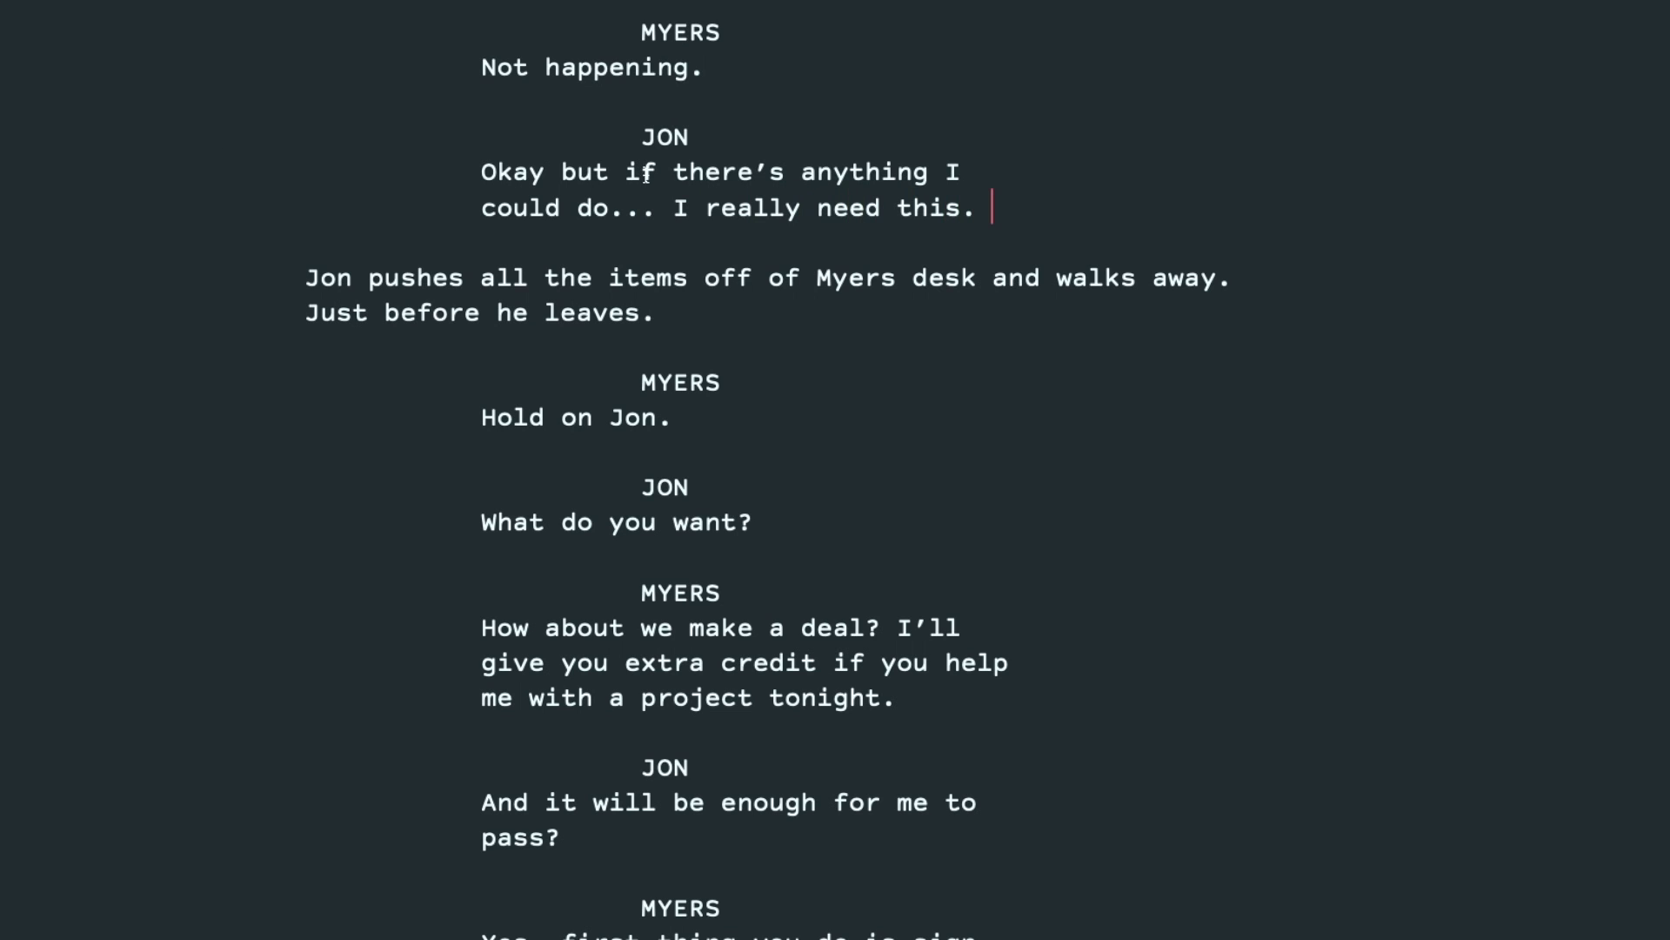
{"action": "left_click_drag", "start_coordinate": [994, 217], "coordinate": [957, 1]}
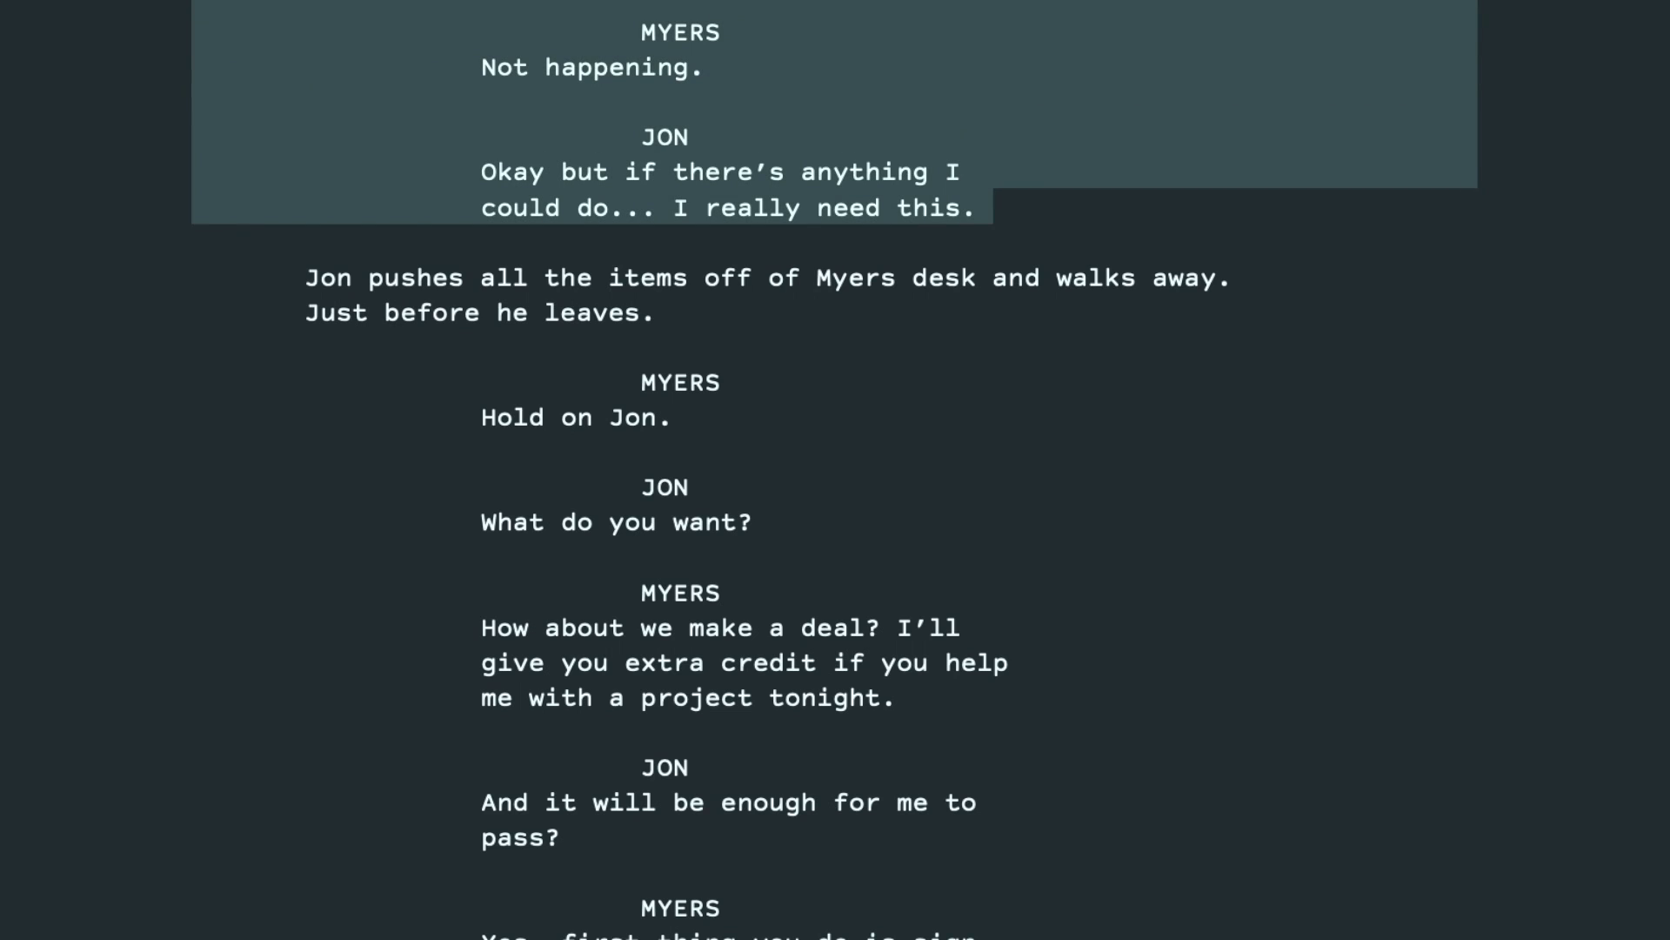
{"action": "left_click", "coordinate": [497, 470]}
{"action": "left_click_drag", "start_coordinate": [630, 376], "coordinate": [1049, 746]}
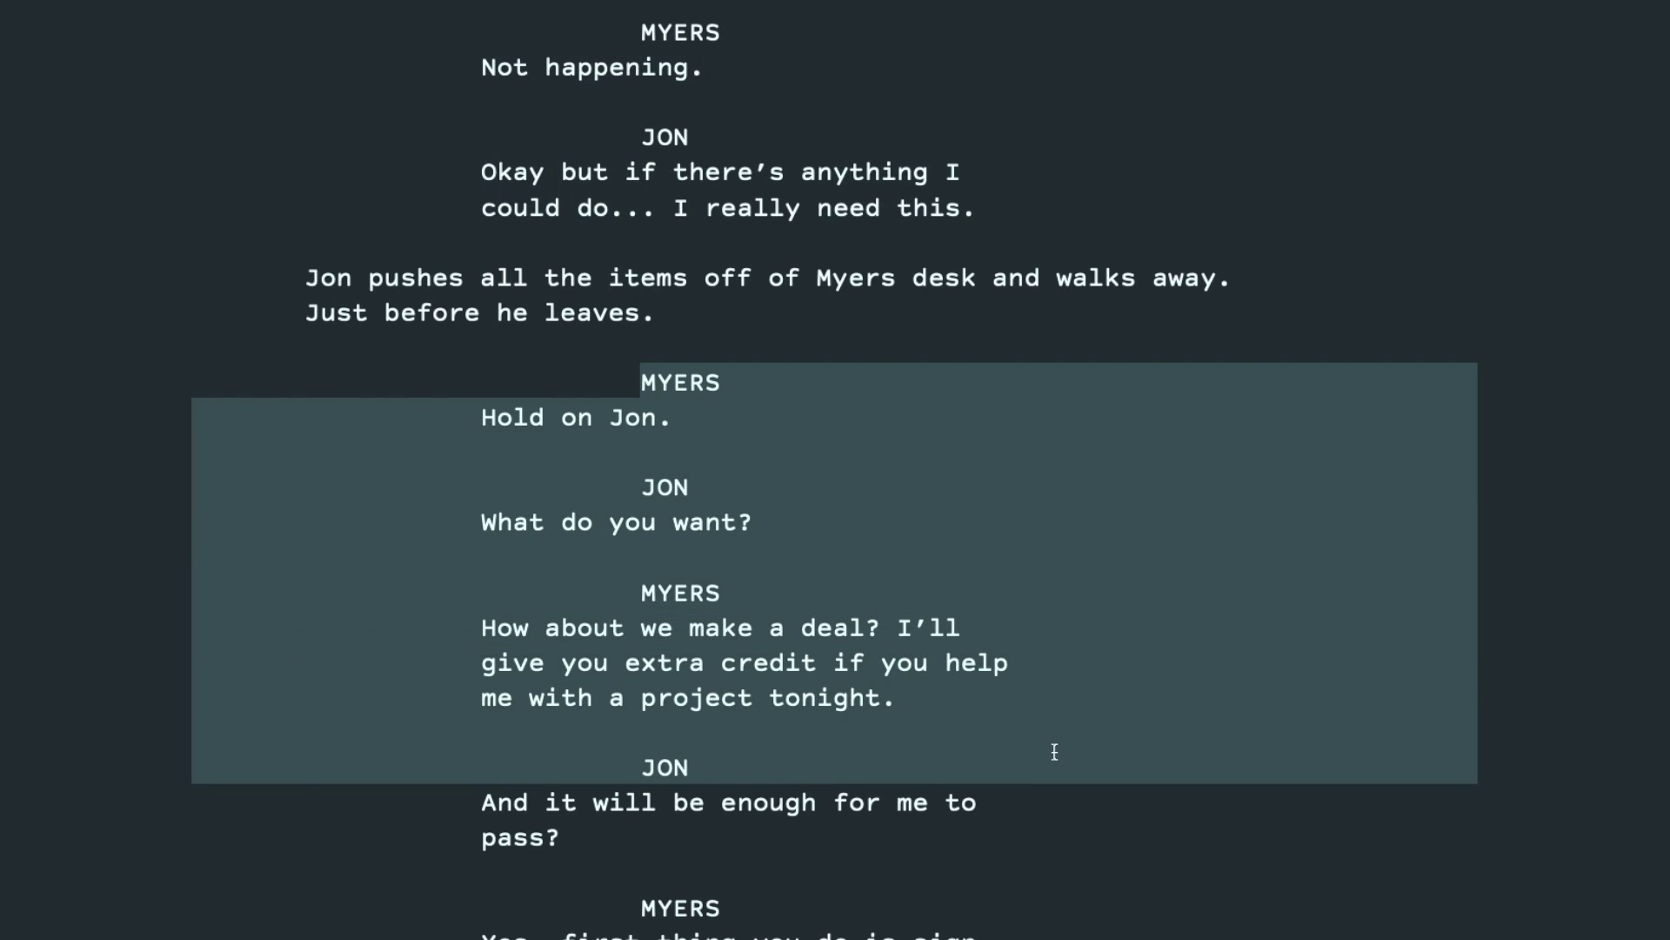
{"action": "left_click", "coordinate": [661, 514]}
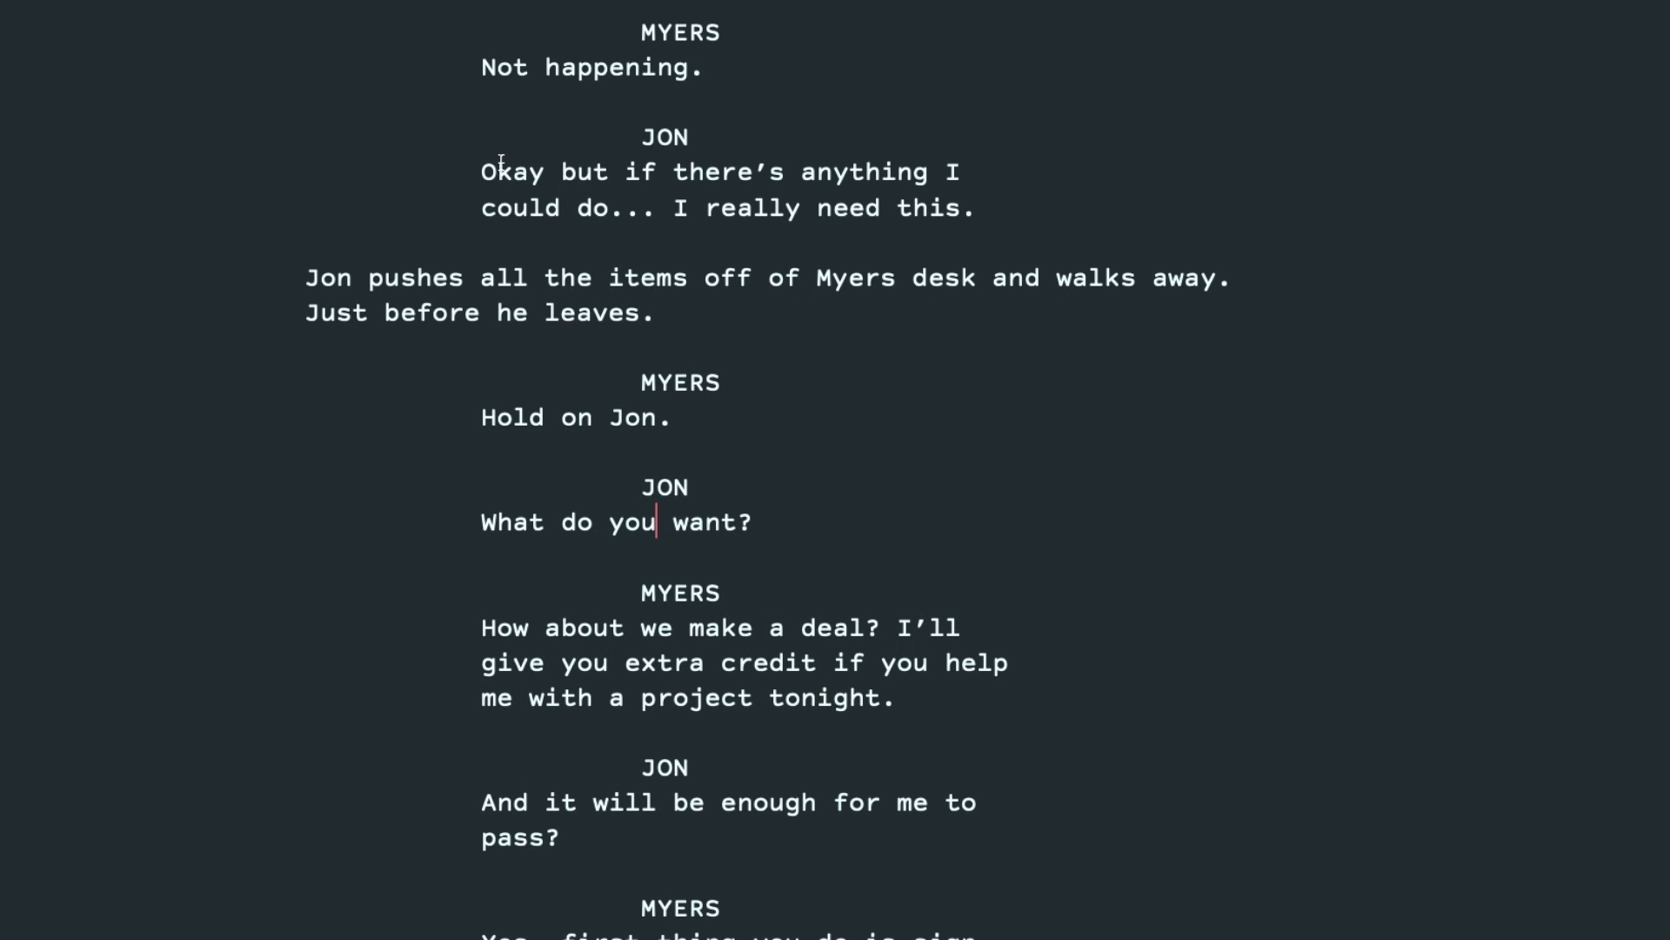
{"action": "left_click_drag", "start_coordinate": [283, 280], "coordinate": [723, 303]}
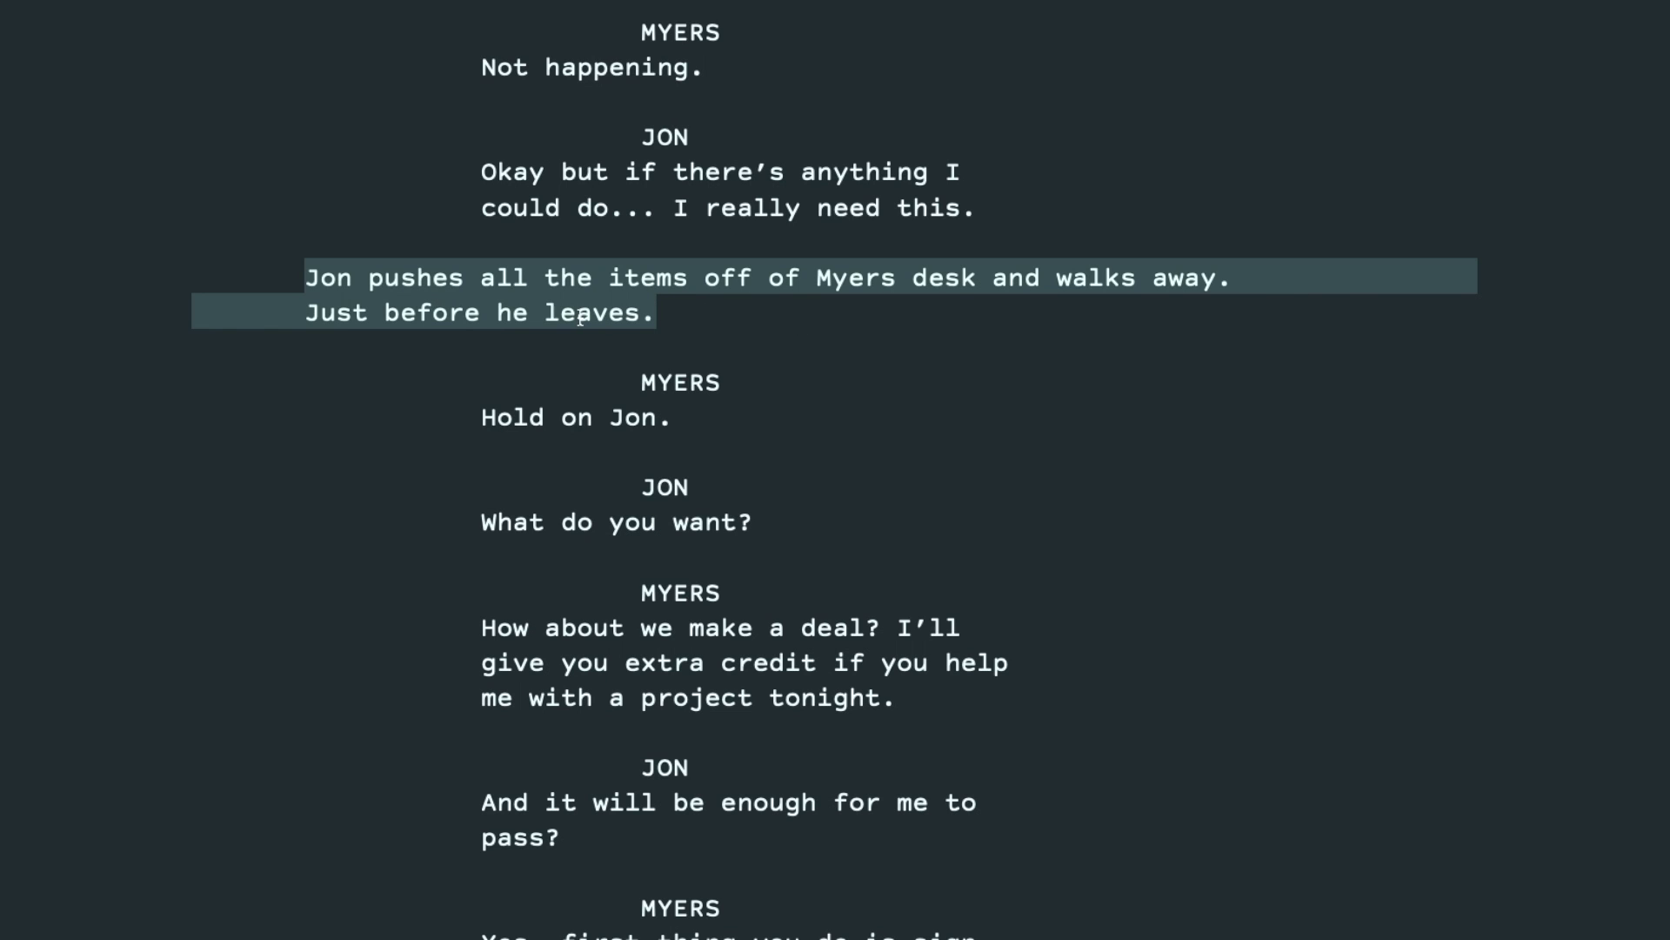
{"action": "left_click", "coordinate": [360, 350]}
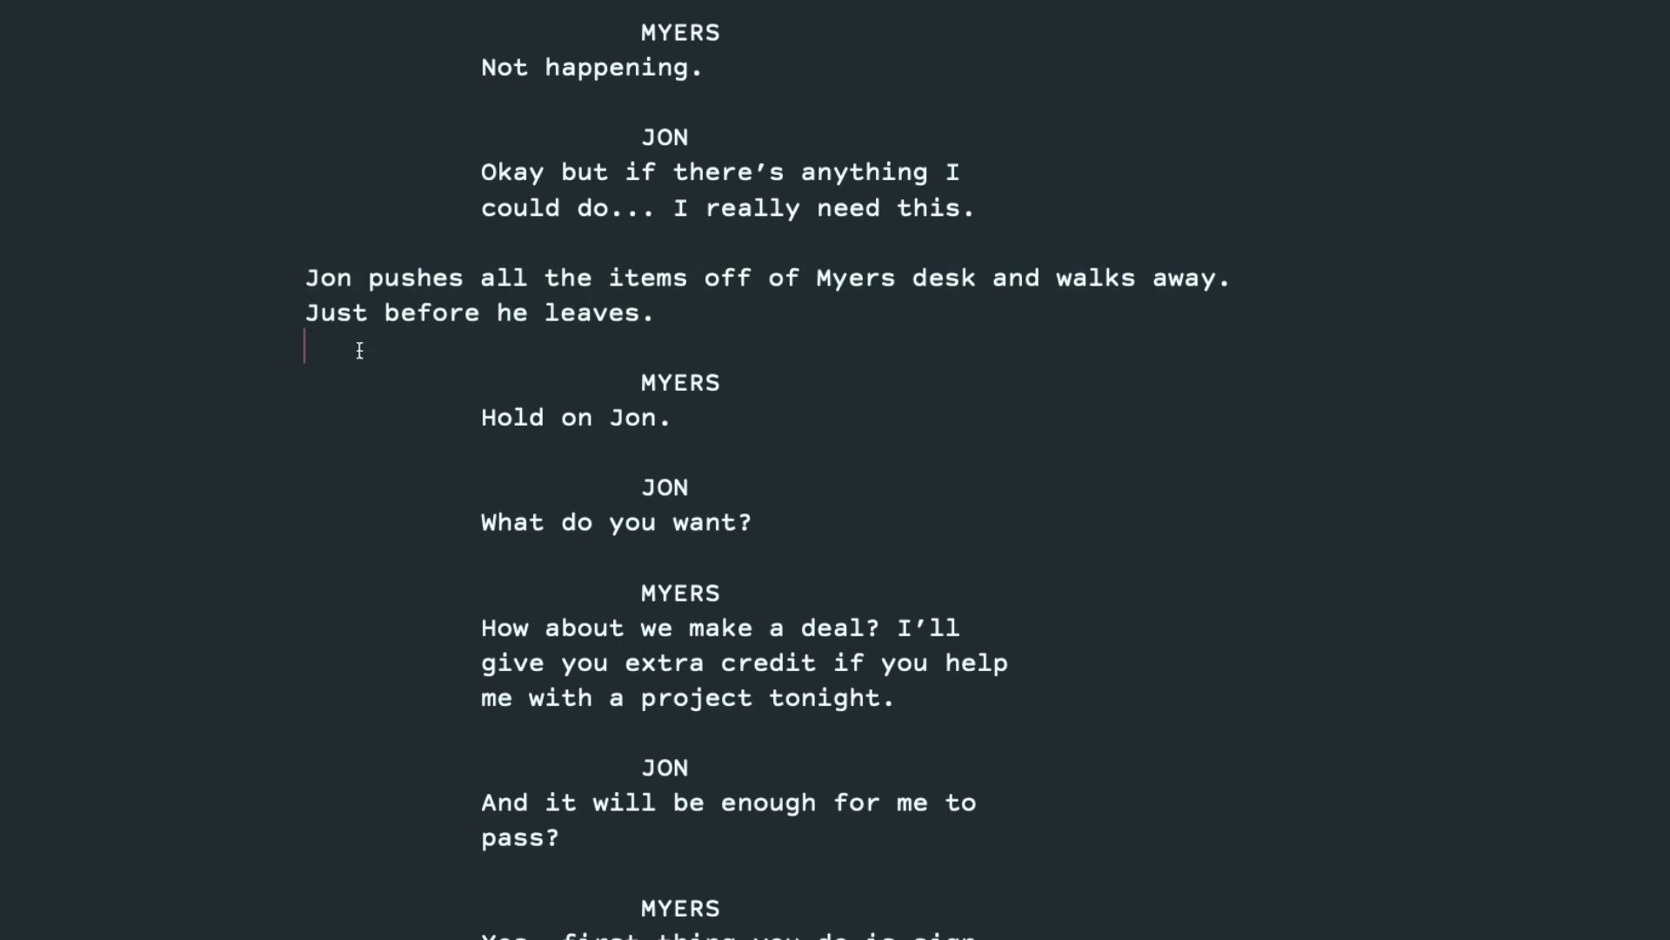
{"action": "left_click_drag", "start_coordinate": [304, 279], "coordinate": [752, 306]}
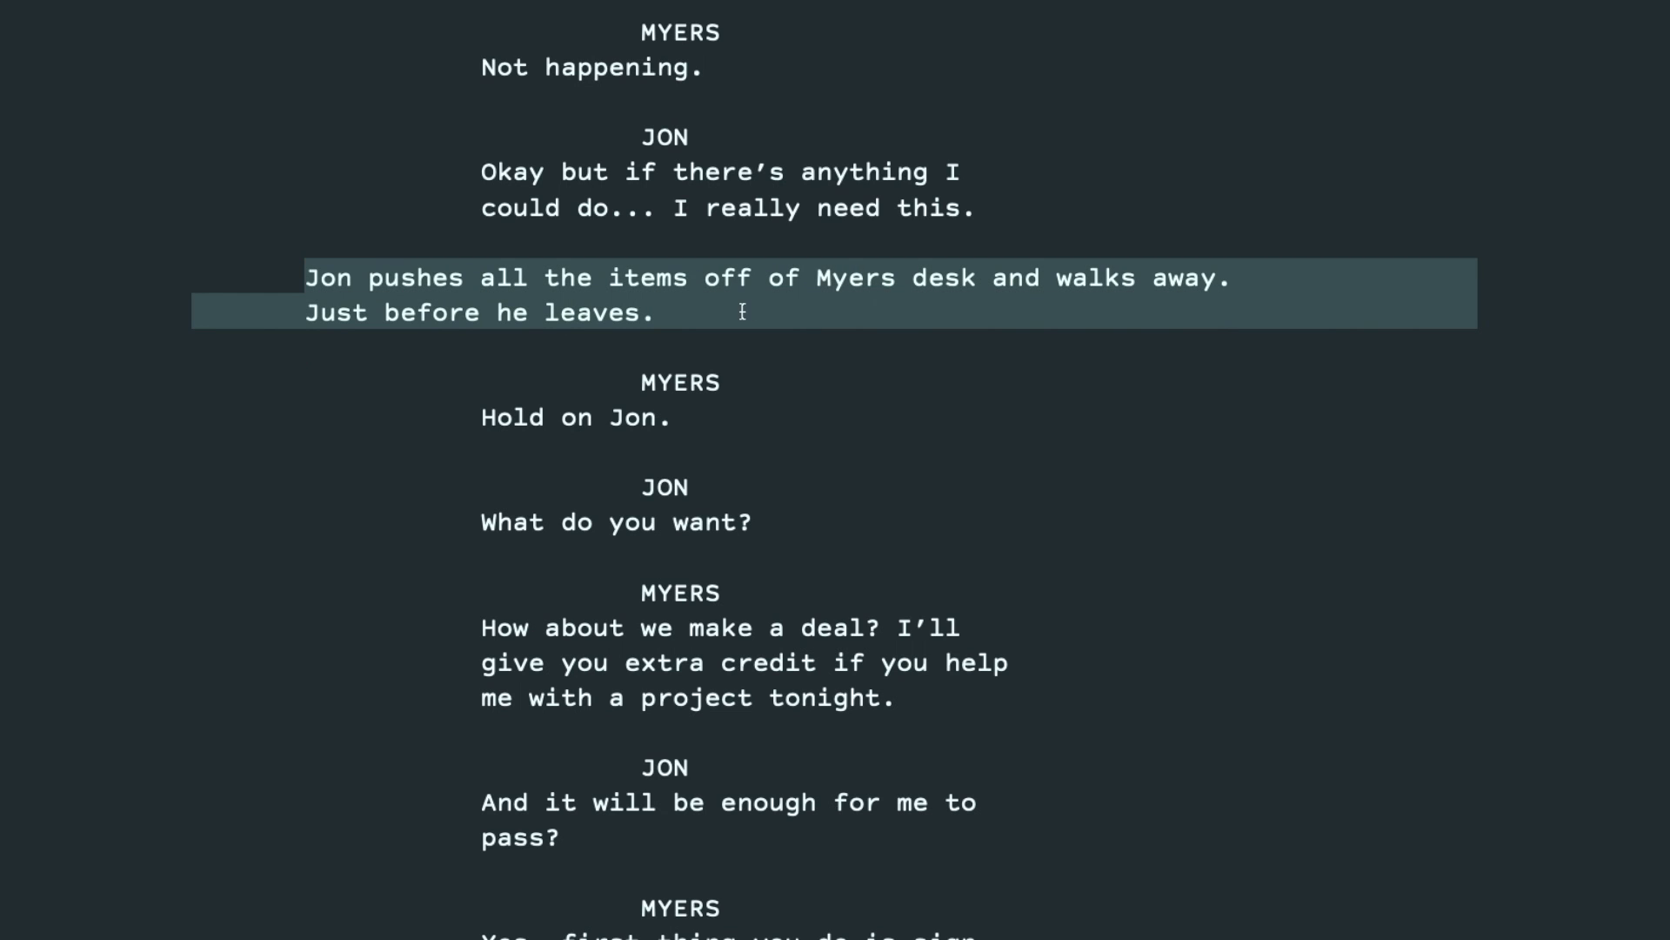
{"action": "left_click", "coordinate": [687, 328]}
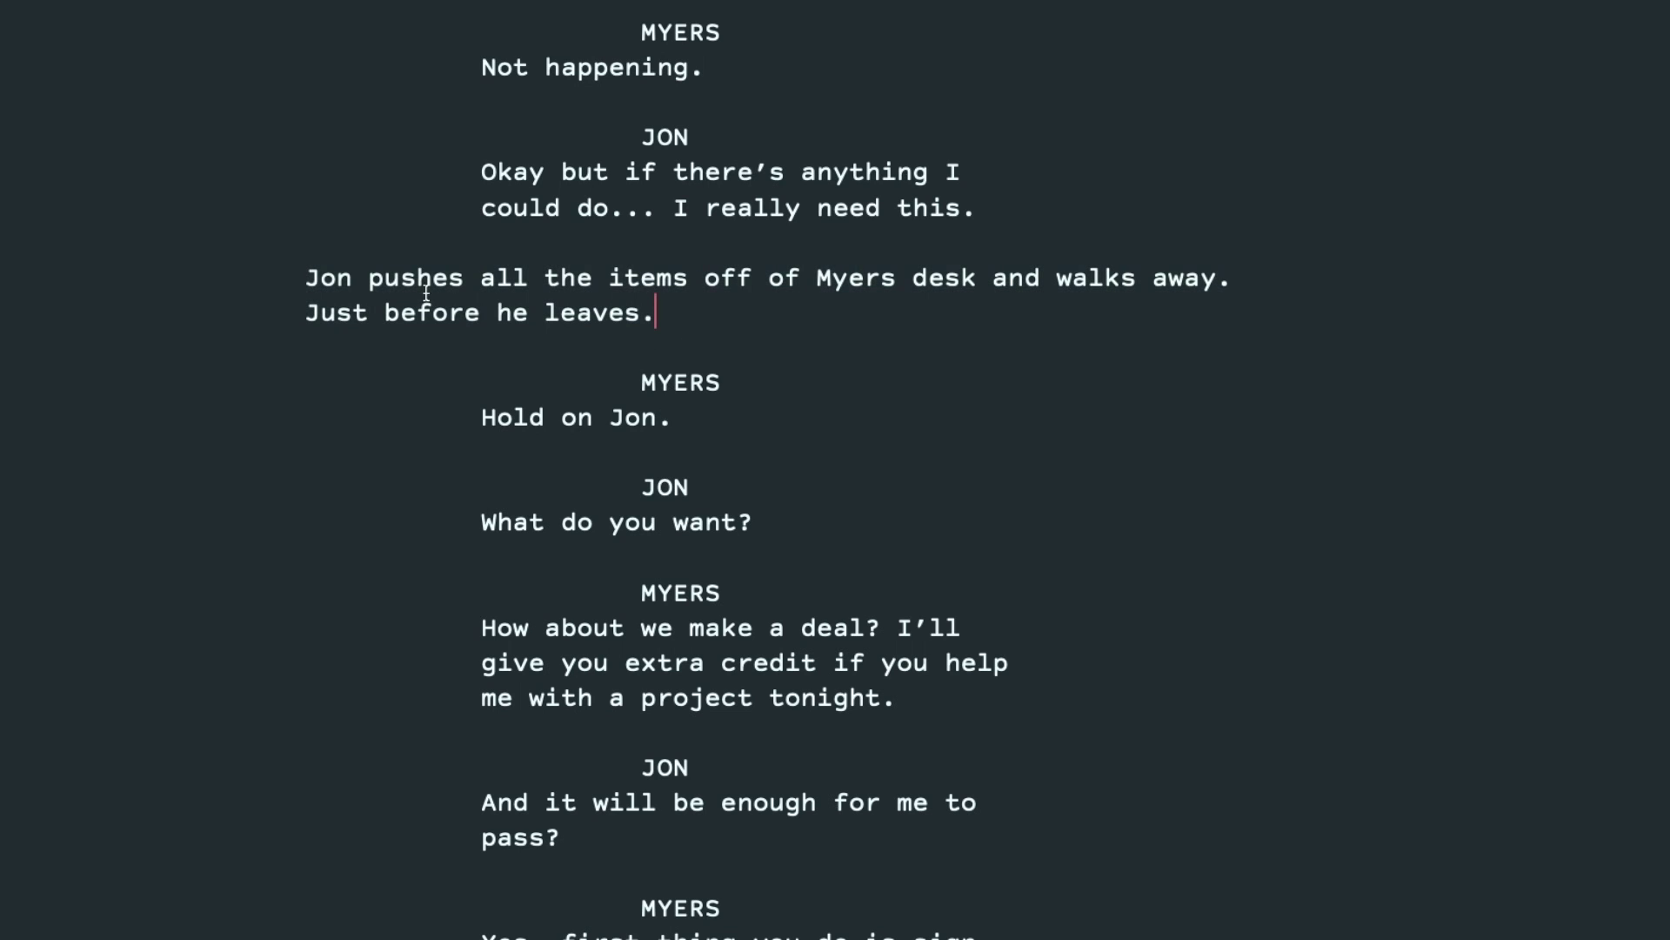
{"action": "left_click_drag", "start_coordinate": [305, 278], "coordinate": [885, 293]}
{"action": "triple_click", "coordinate": [873, 298]}
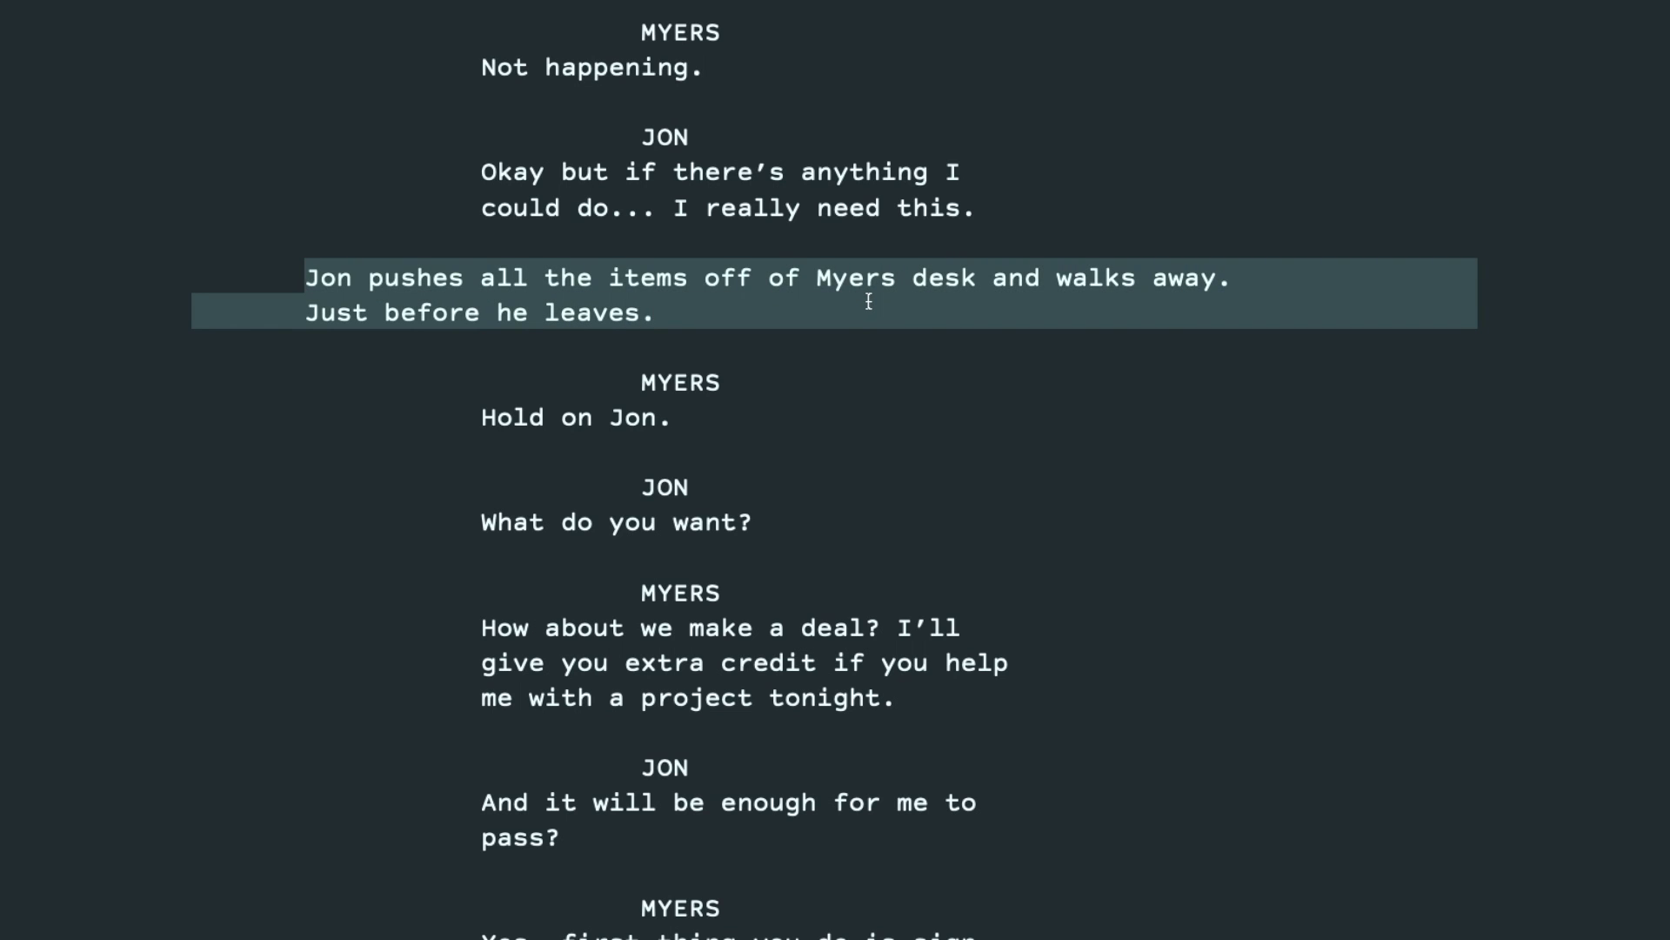
Swap the old action paragraph for the lines "No answer." and "Jon sighs. Heads for the exit."
{"action": "key", "text": "BackSpace"}
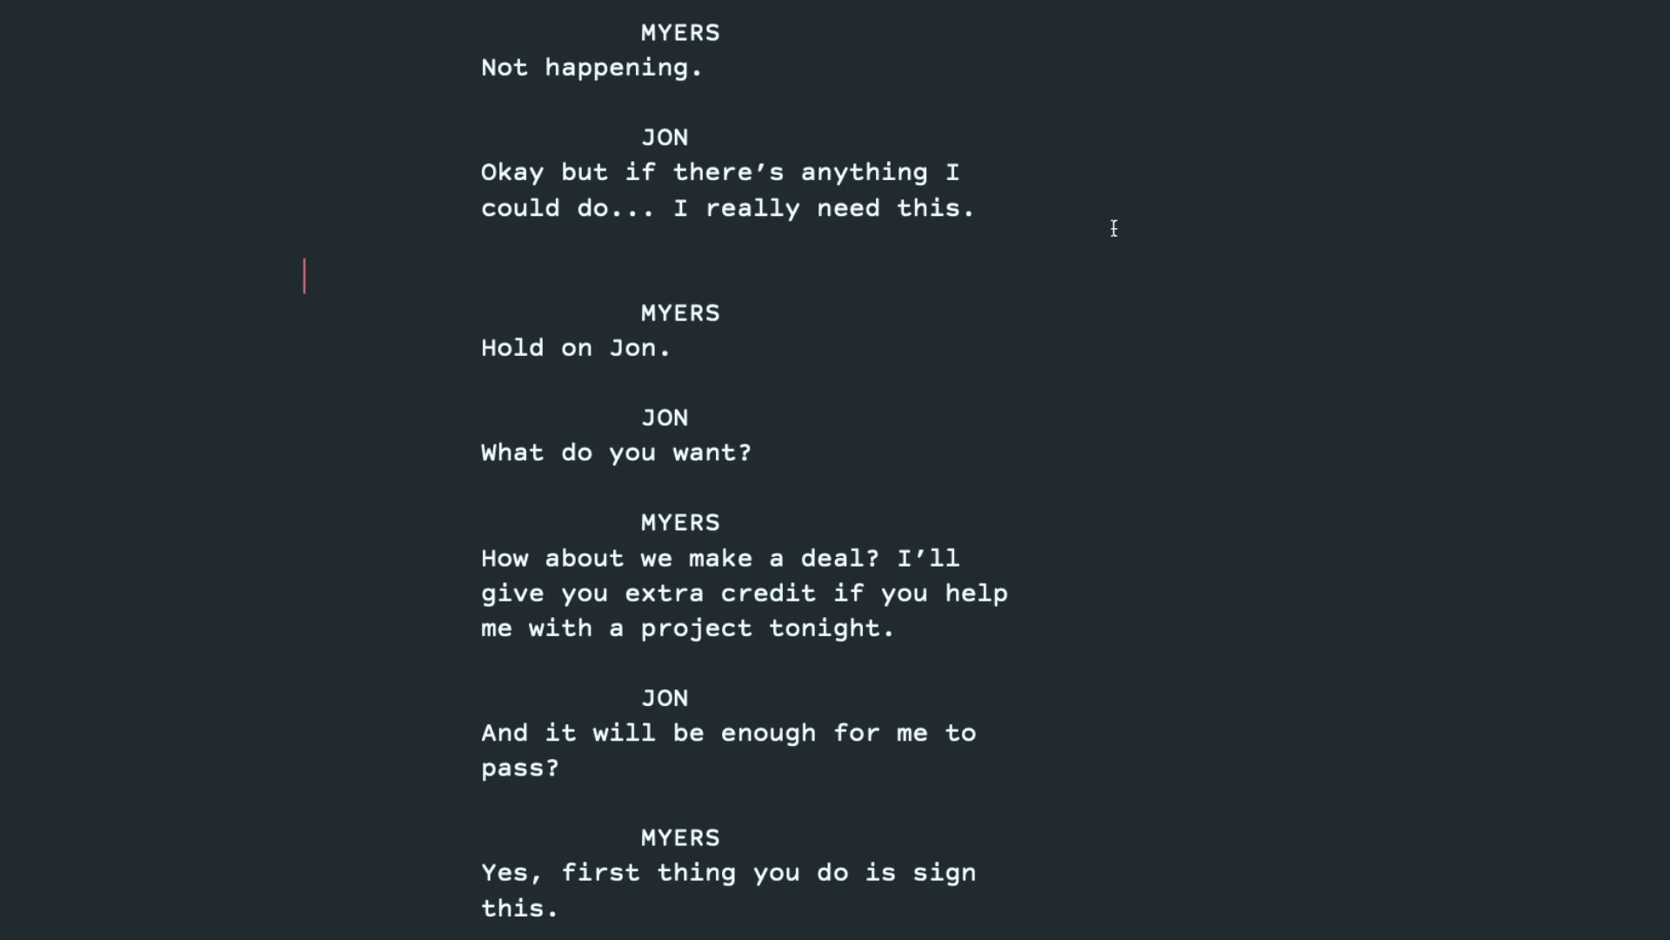
{"action": "left_click", "coordinate": [1082, 207]}
{"action": "key", "text": "BackSpace"}
{"action": "key", "text": "Return"}
{"action": "key", "text": "Return"}
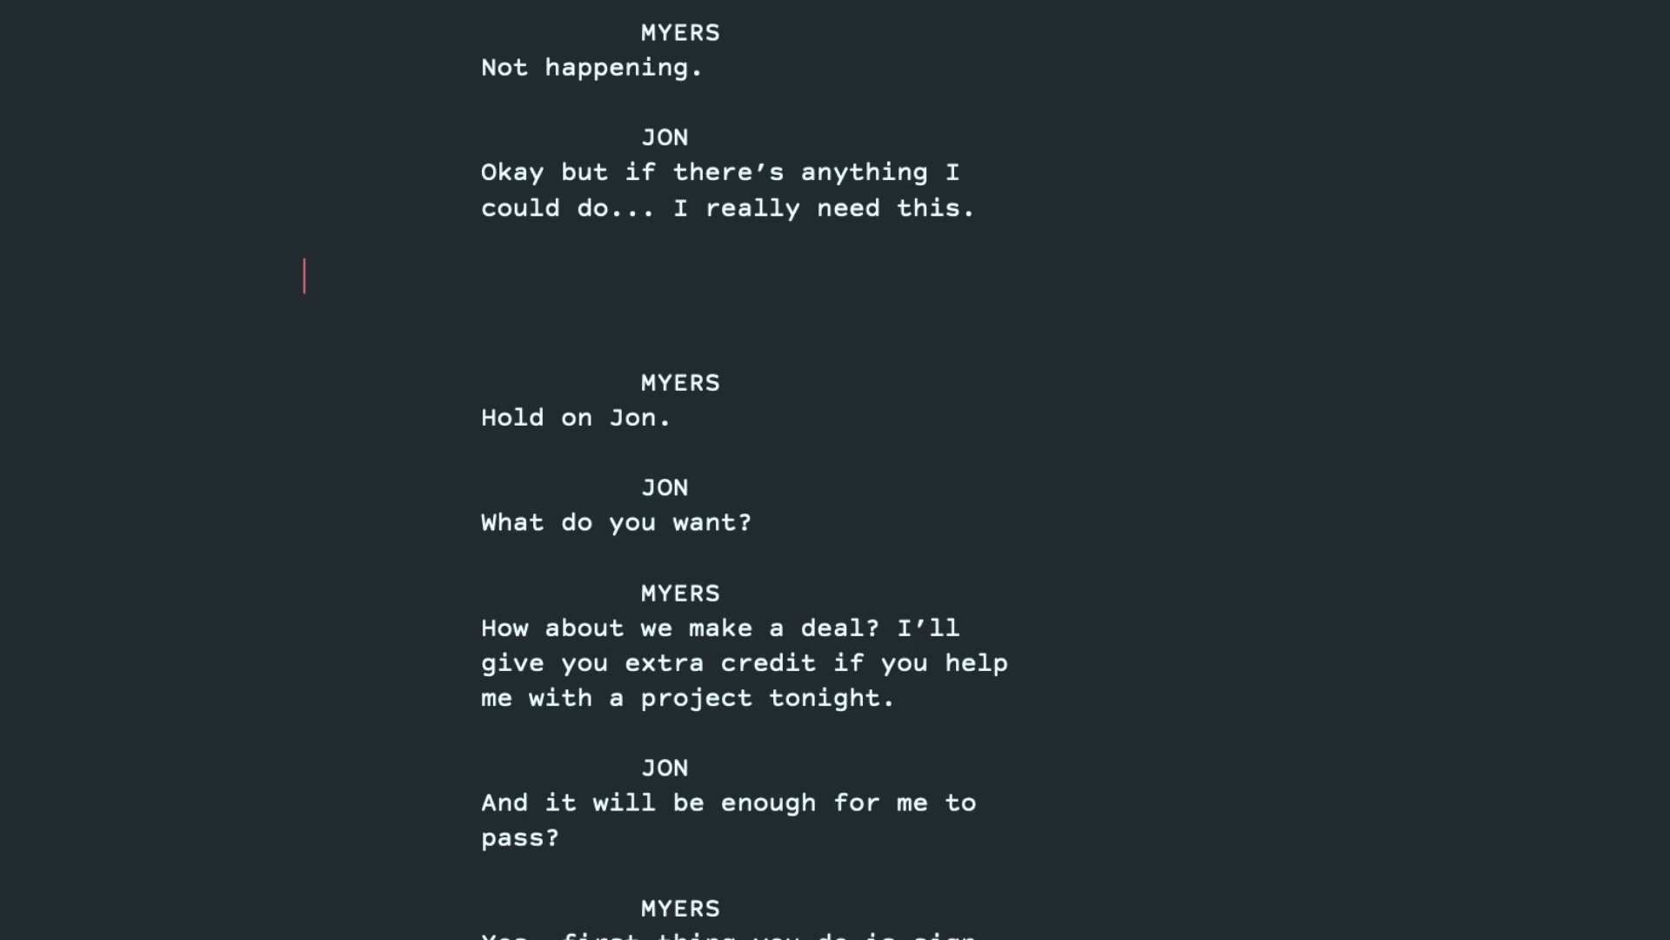
{"action": "type", "text": "No ansewr."}
{"action": "key", "text": "BackSpace"}
{"action": "key", "text": "BackSpace"}
{"action": "key", "text": "BackSpace"}
{"action": "key", "text": "BackSpace"}
{"action": "type", "text": "wer."}
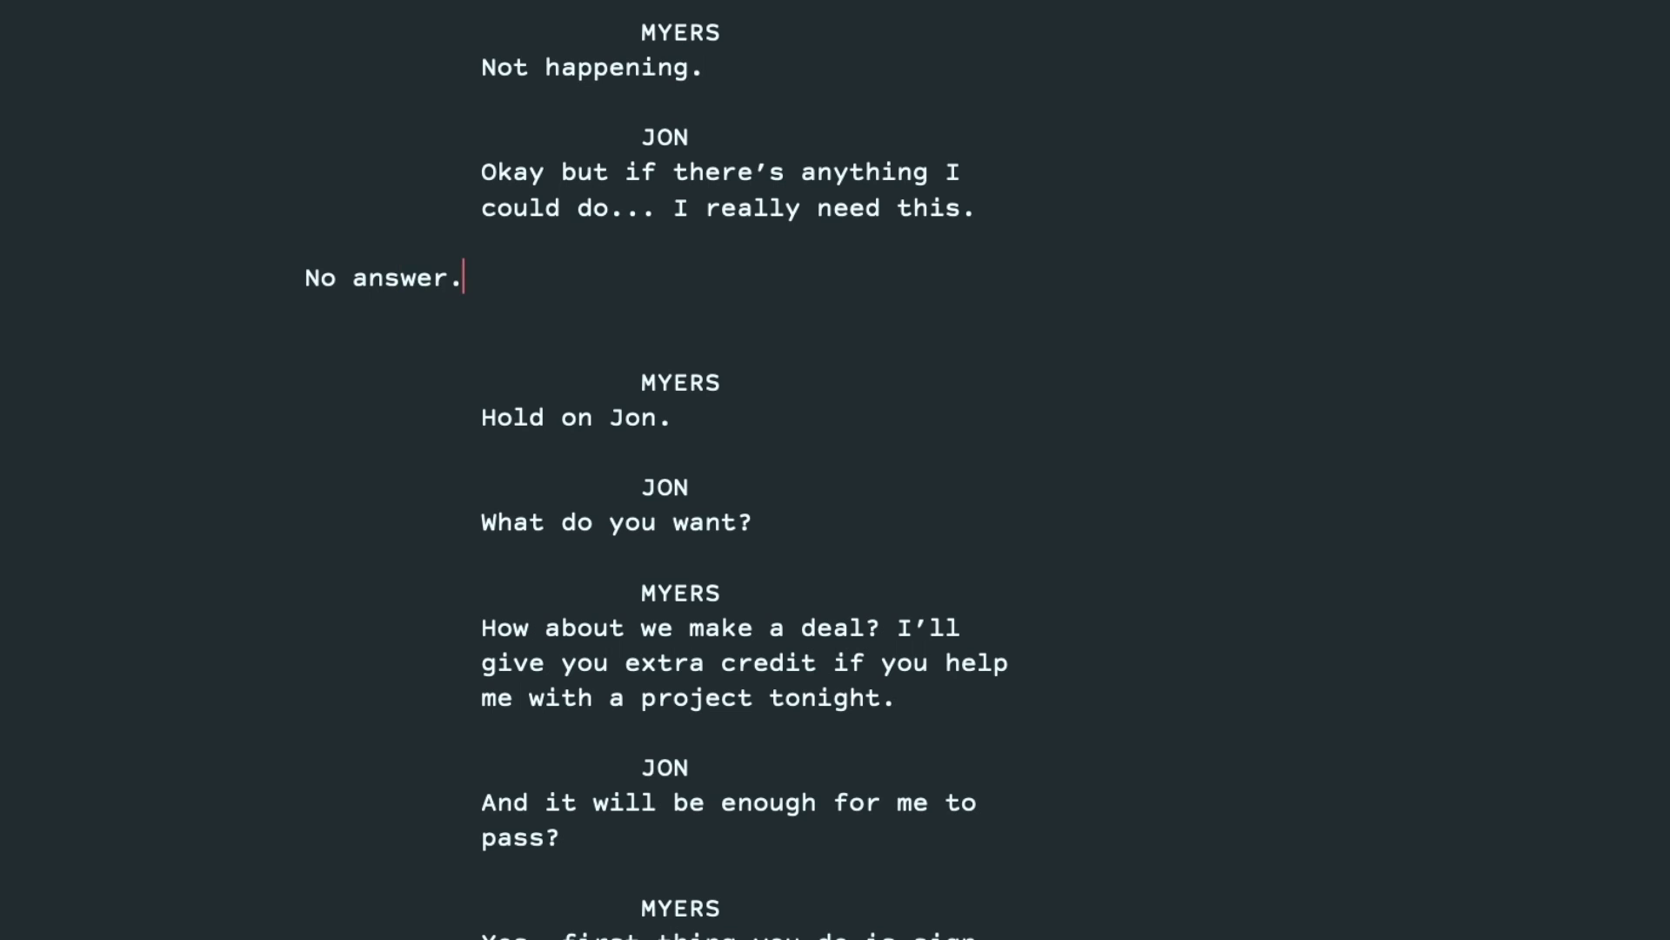
{"action": "key", "text": "Return"}
{"action": "key", "text": "Return"}
{"action": "type", "text": "Jon"}
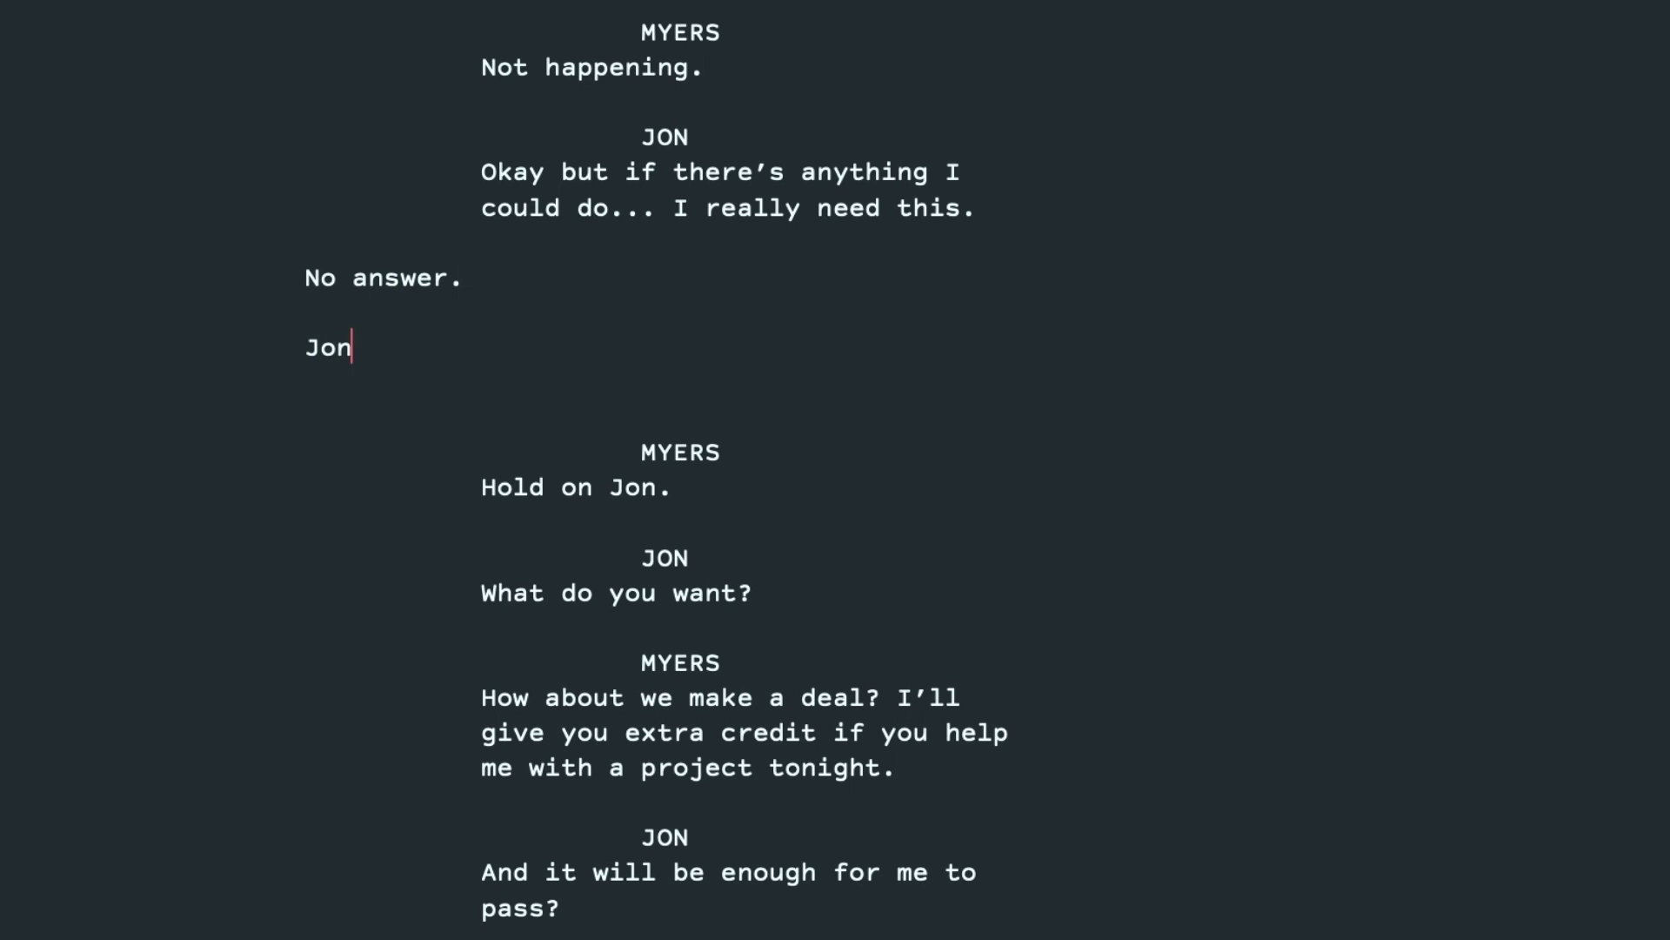
{"action": "type", "text": " sighs. Heads for the "}
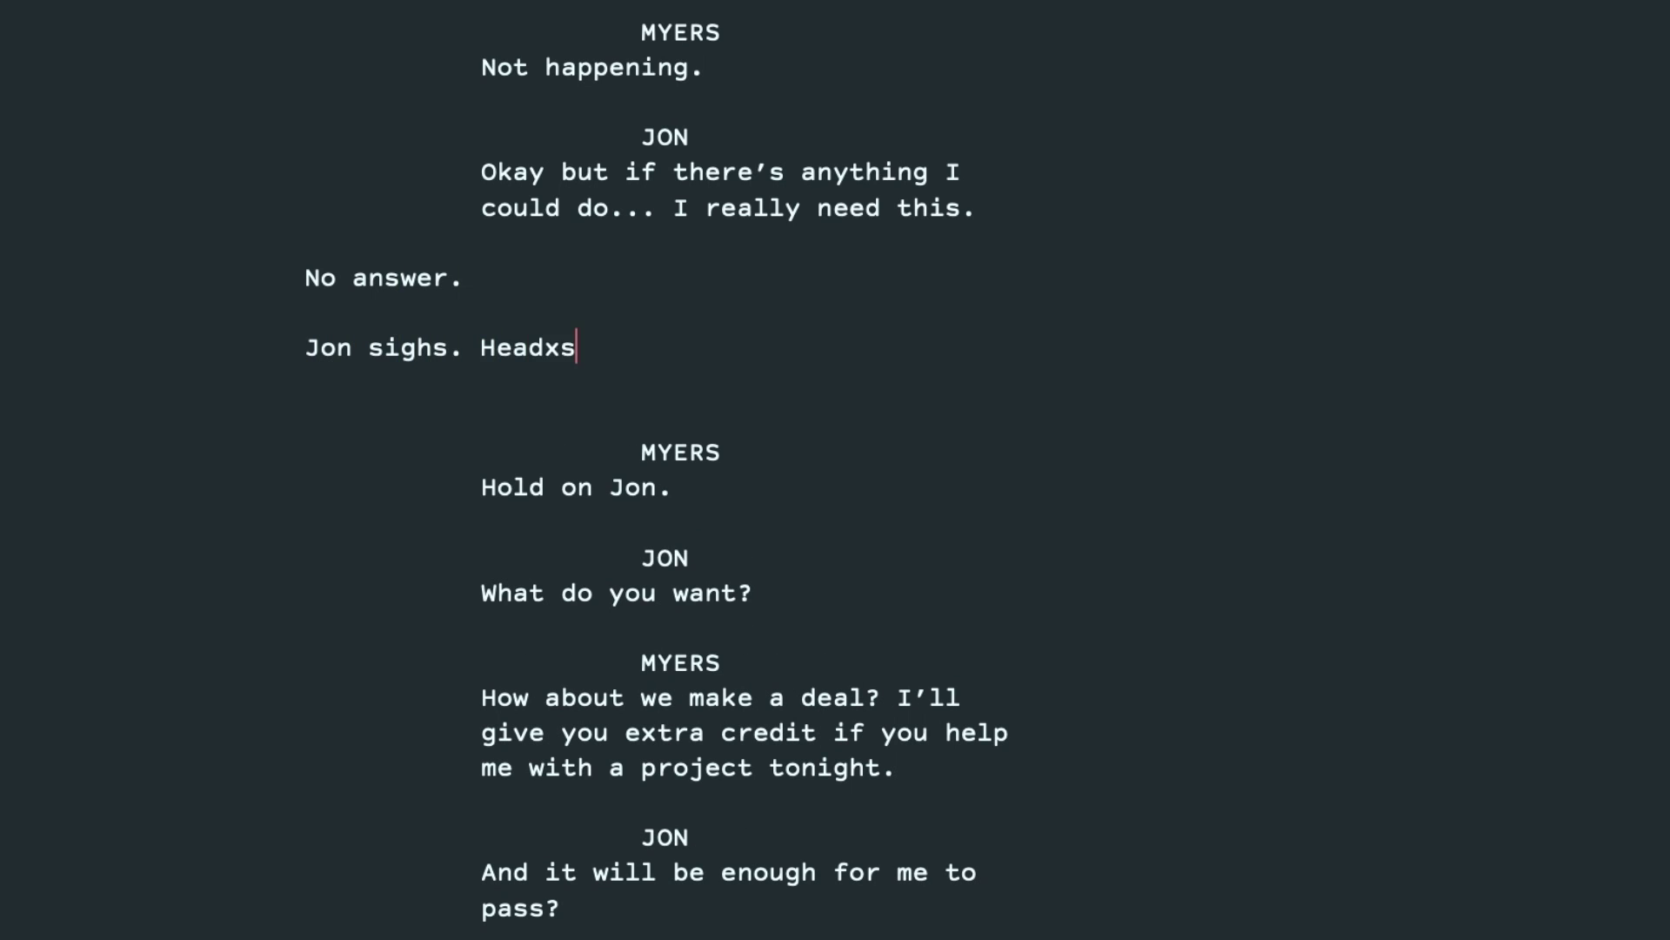
{"action": "type", "text": "exit."}
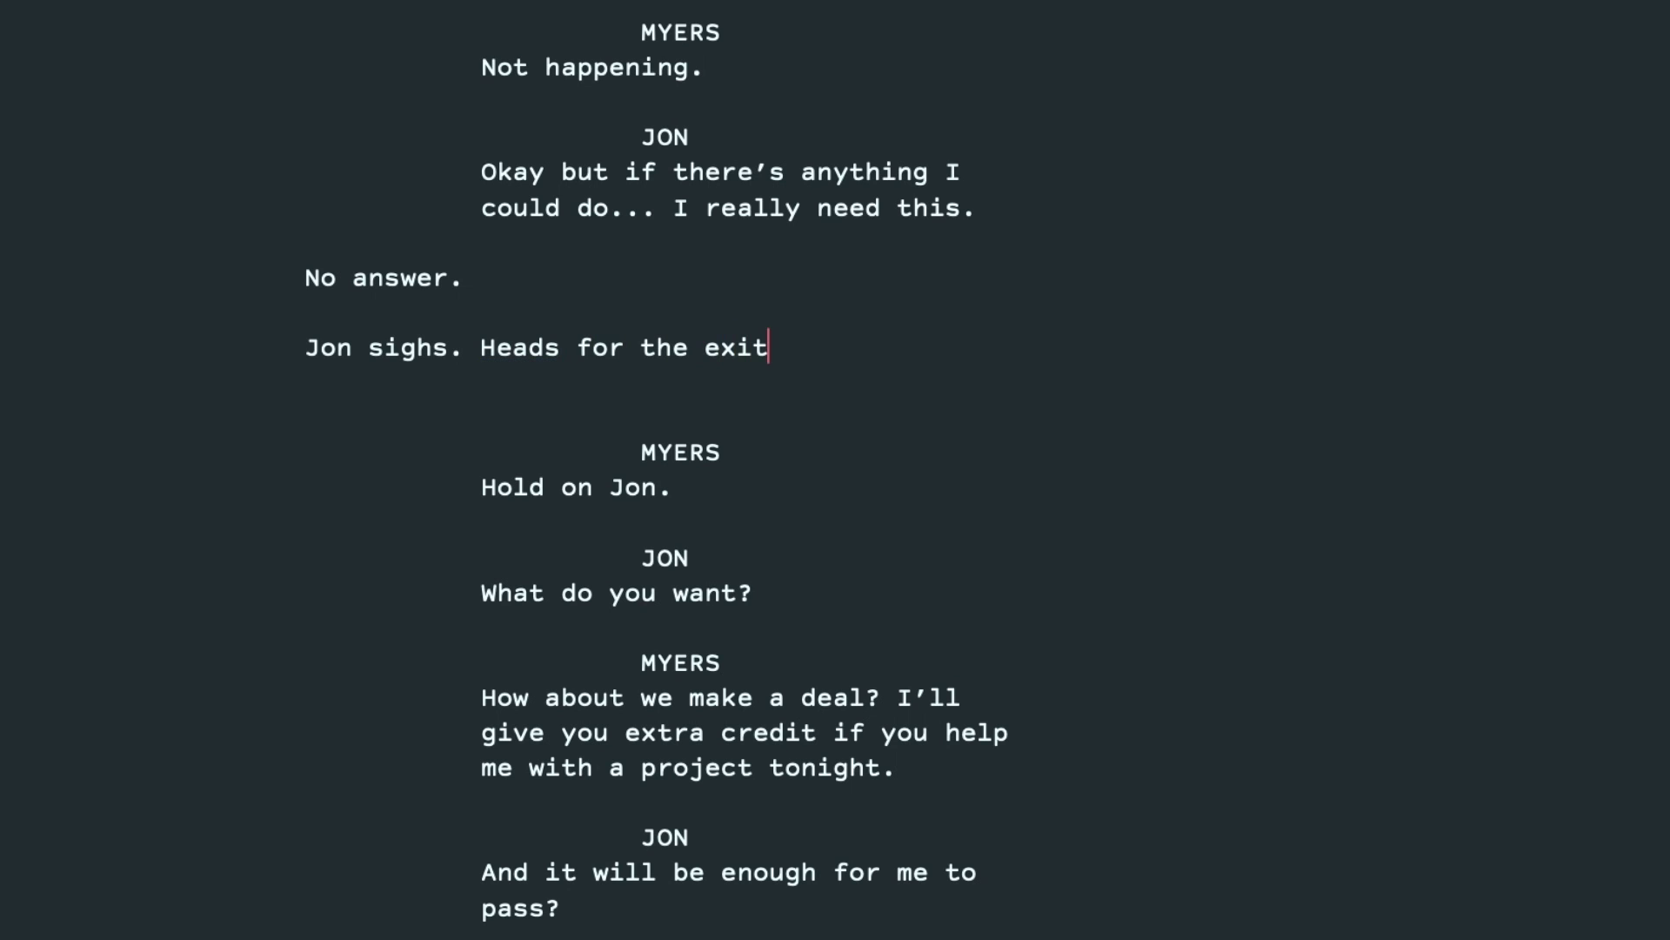
{"action": "key", "text": "Return"}
{"action": "scroll", "coordinate": [1253, 336], "scroll_direction": "down", "scroll_amount": 2}
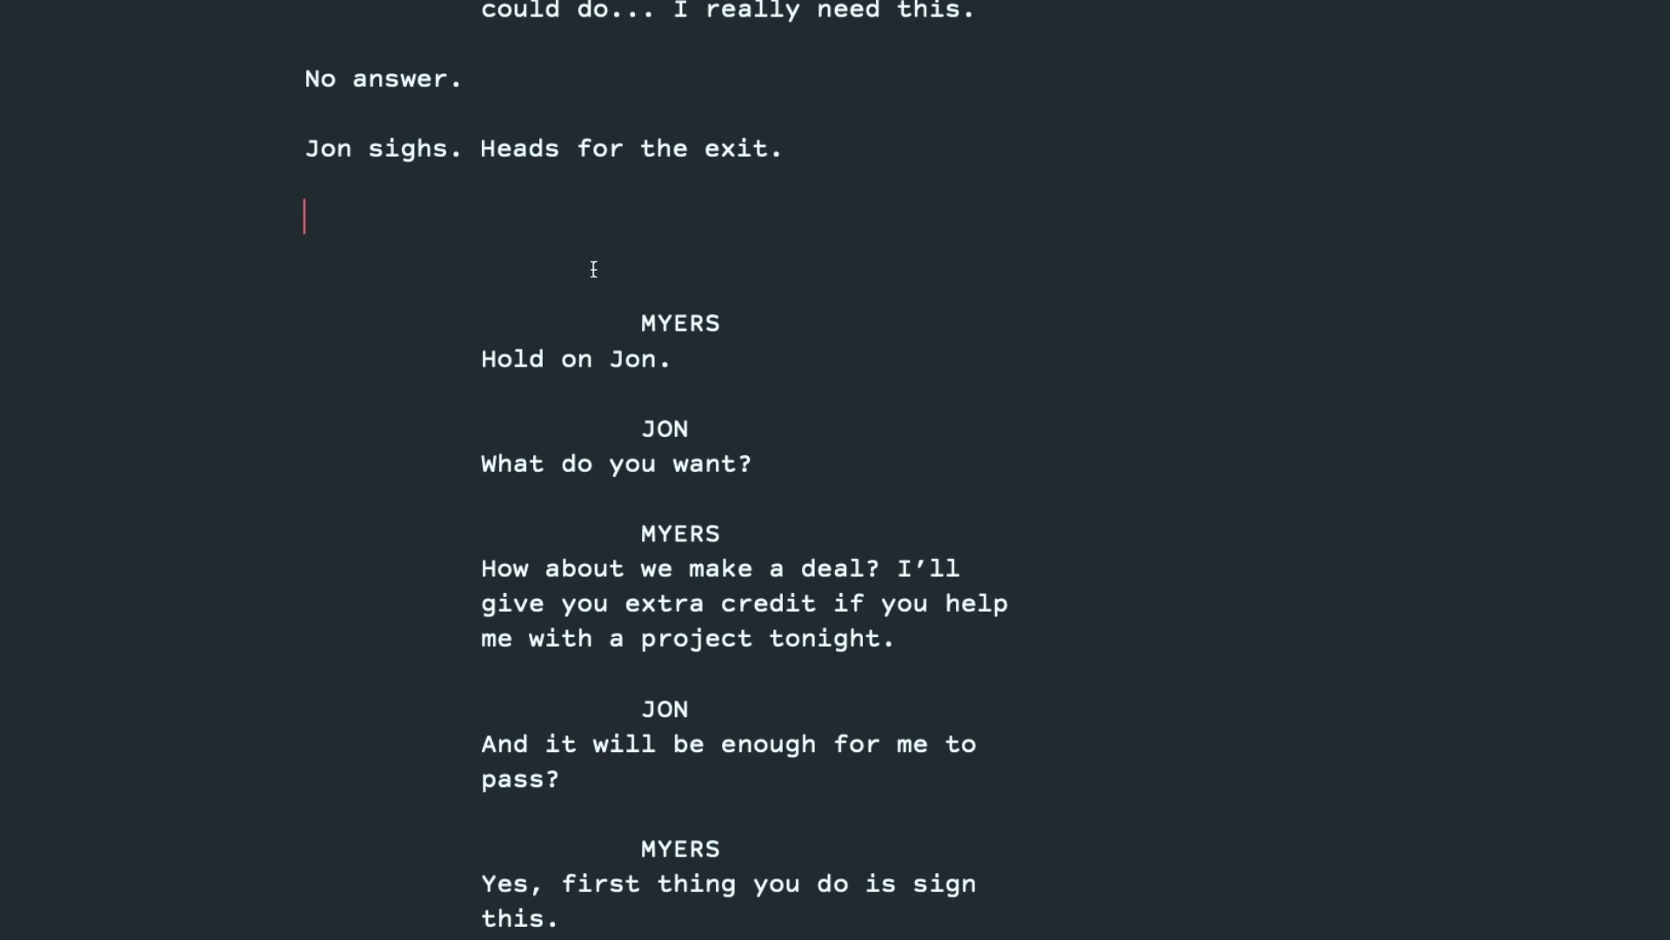
Remove the extra blank lines, change Myers's line to "You free Sunday?" and mark his cue (O.S.)
{"action": "key", "text": "shift+Down"}
{"action": "key", "text": "shift+Down"}
{"action": "key", "text": "shift+Down"}
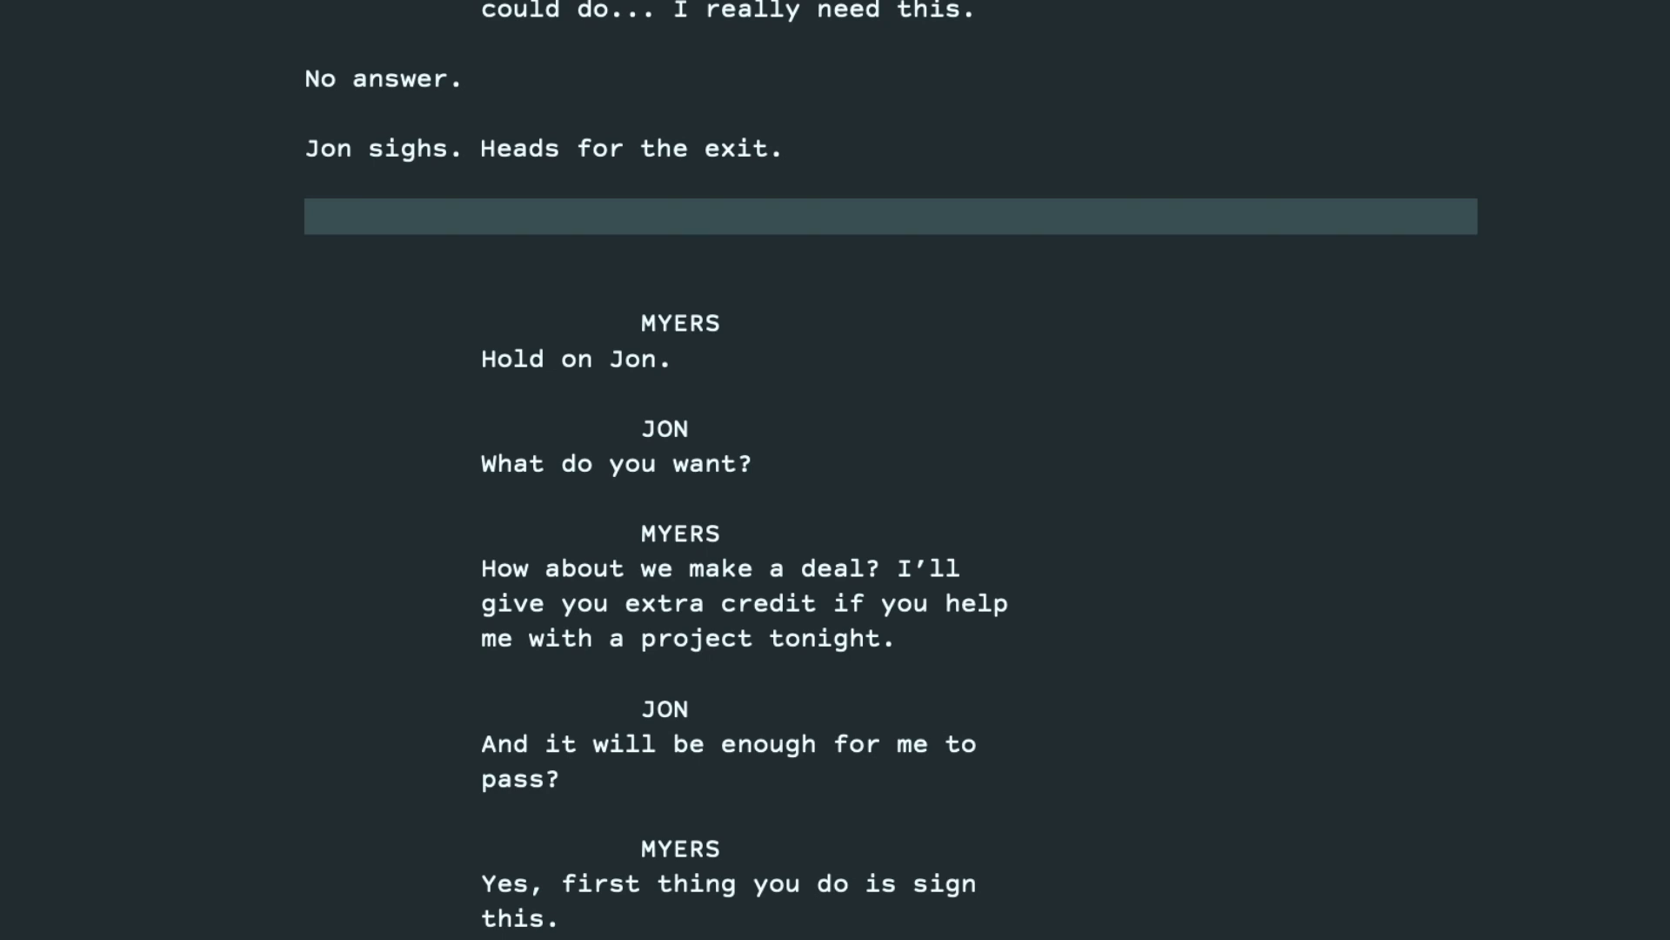
{"action": "key", "text": "BackSpace"}
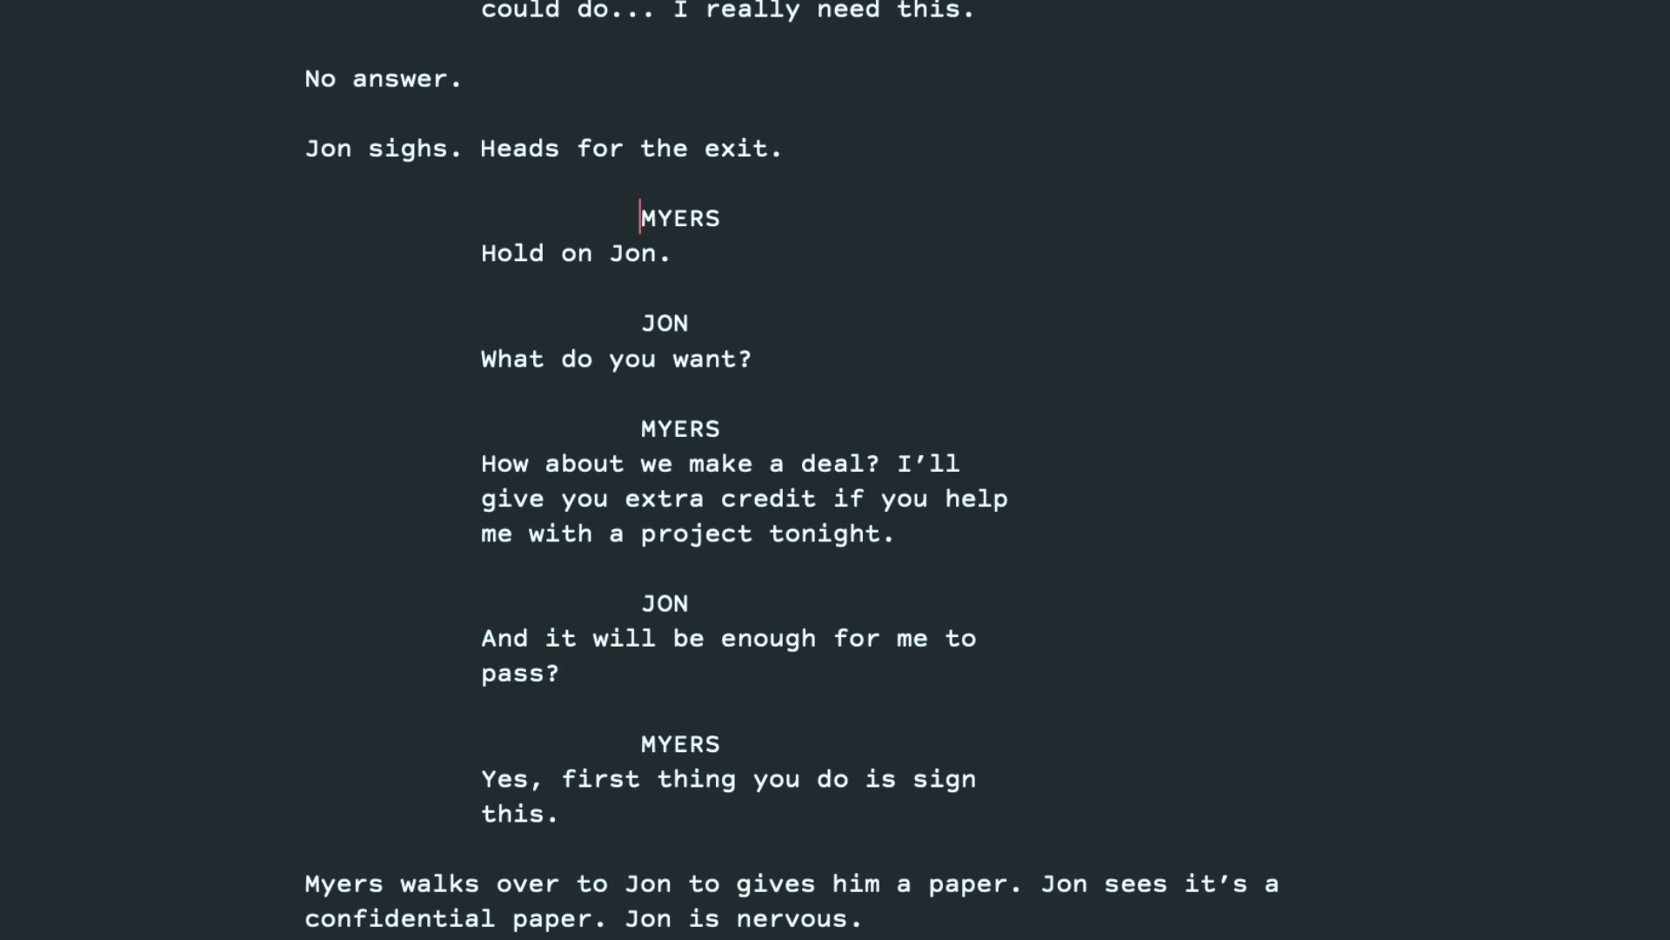
{"action": "left_click_drag", "start_coordinate": [484, 253], "coordinate": [744, 243]}
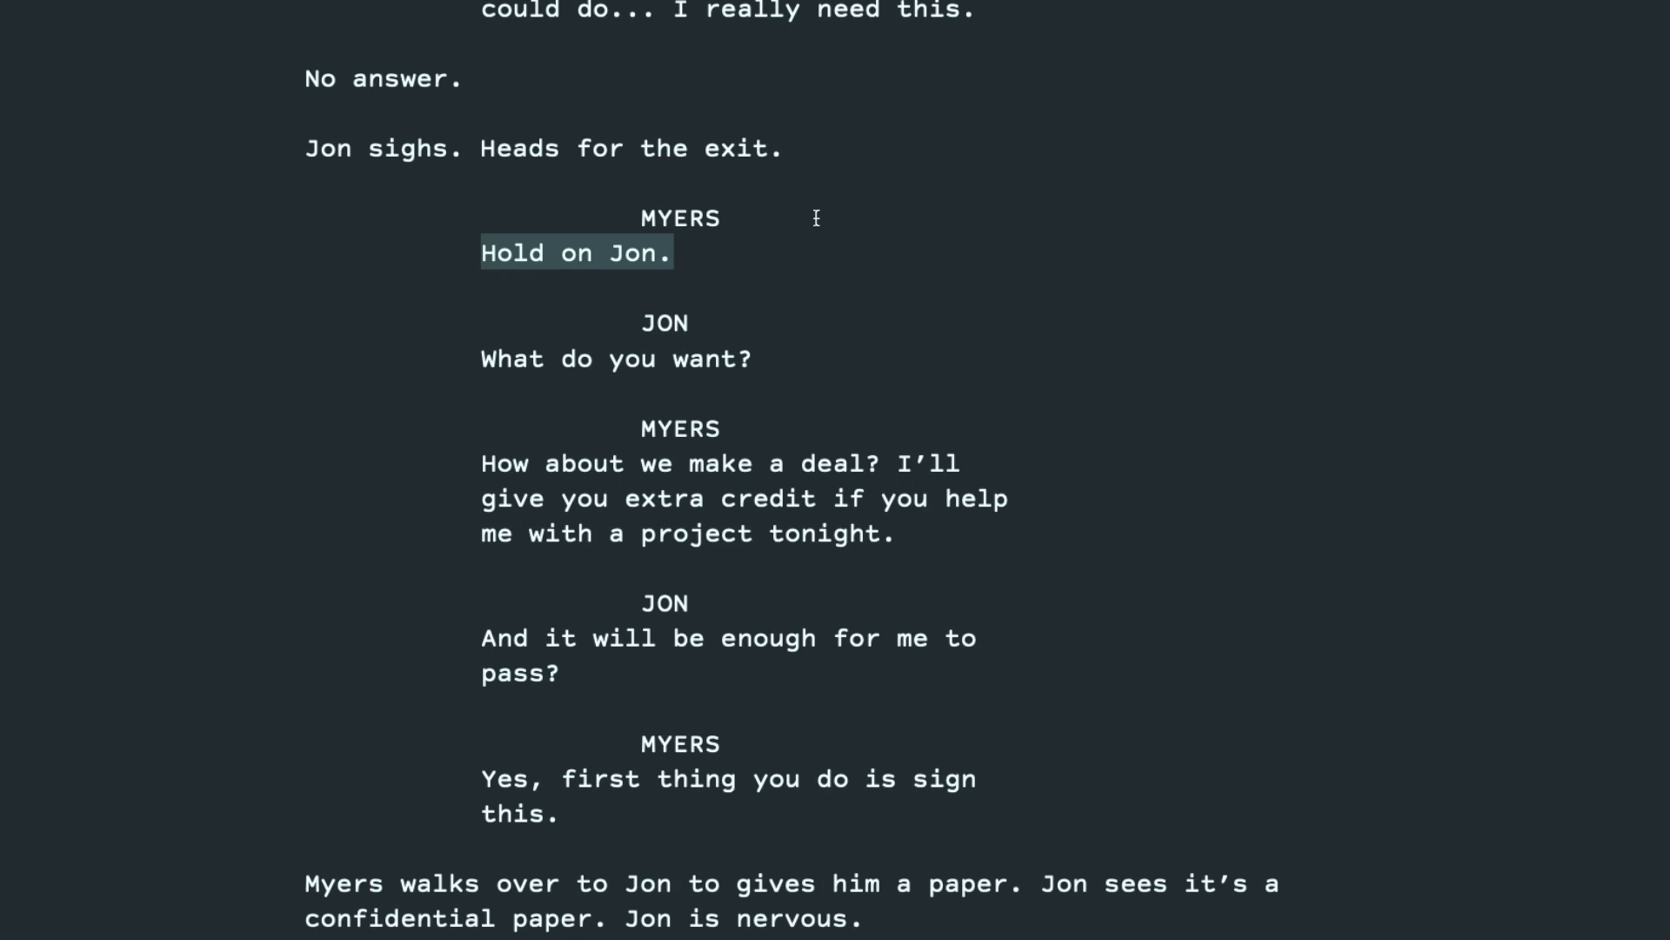
{"action": "type", "text": "You free Sun"}
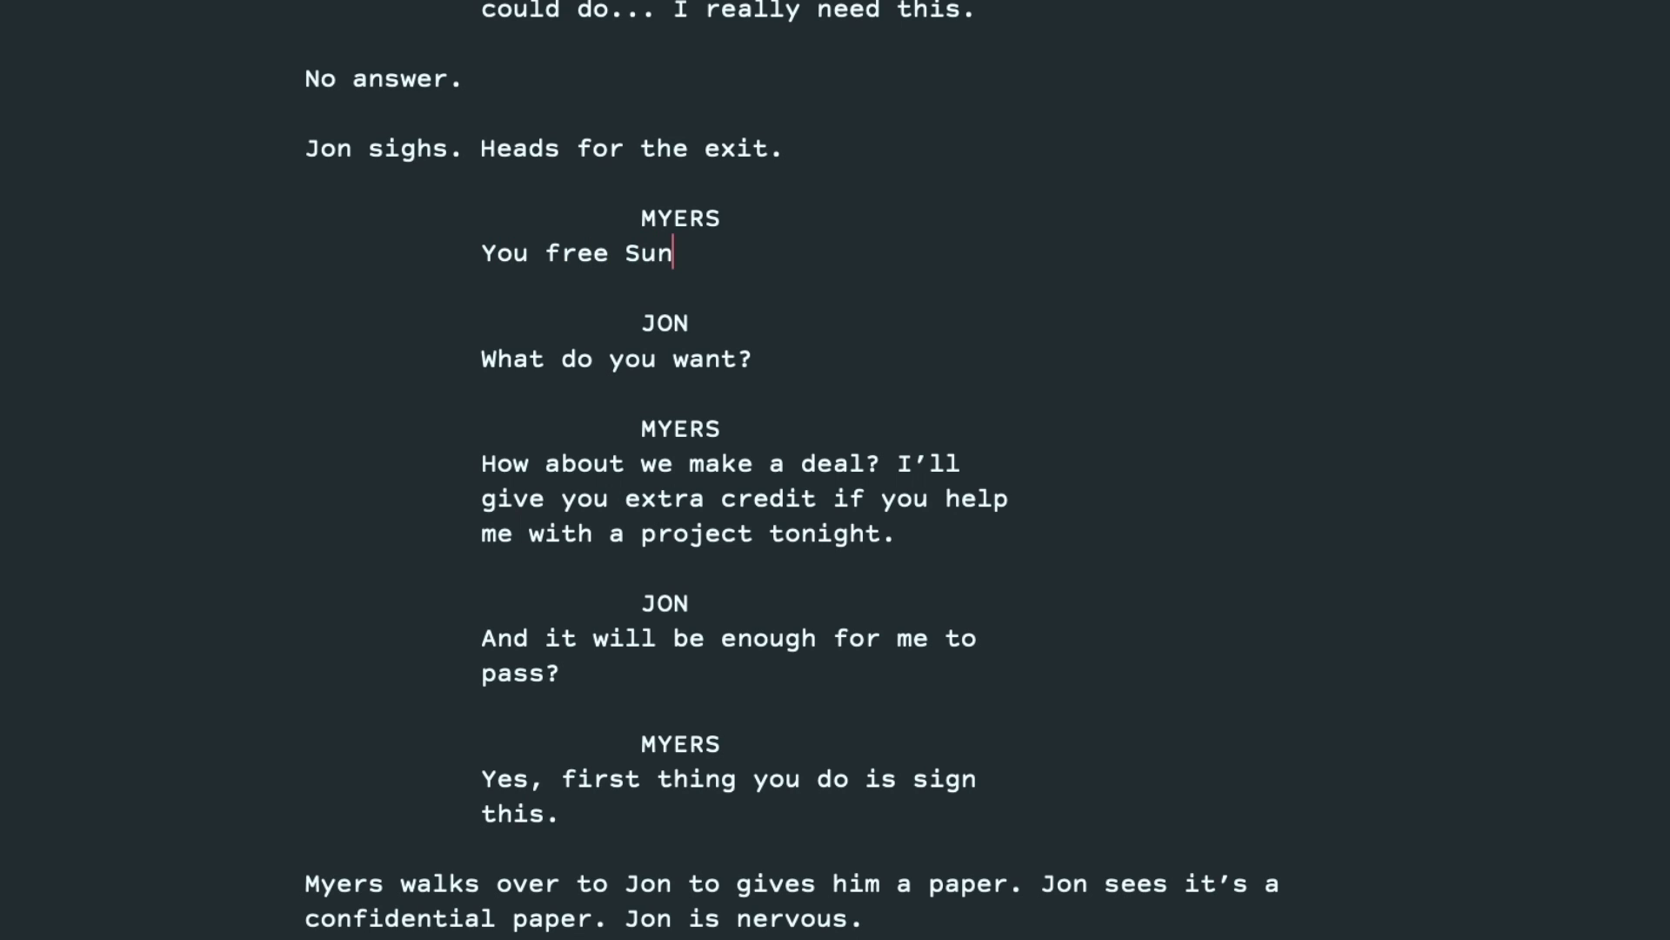
{"action": "type", "text": "day?"}
{"action": "left_click", "coordinate": [736, 217]}
{"action": "type", "text": "("}
{"action": "key", "text": "Return"}
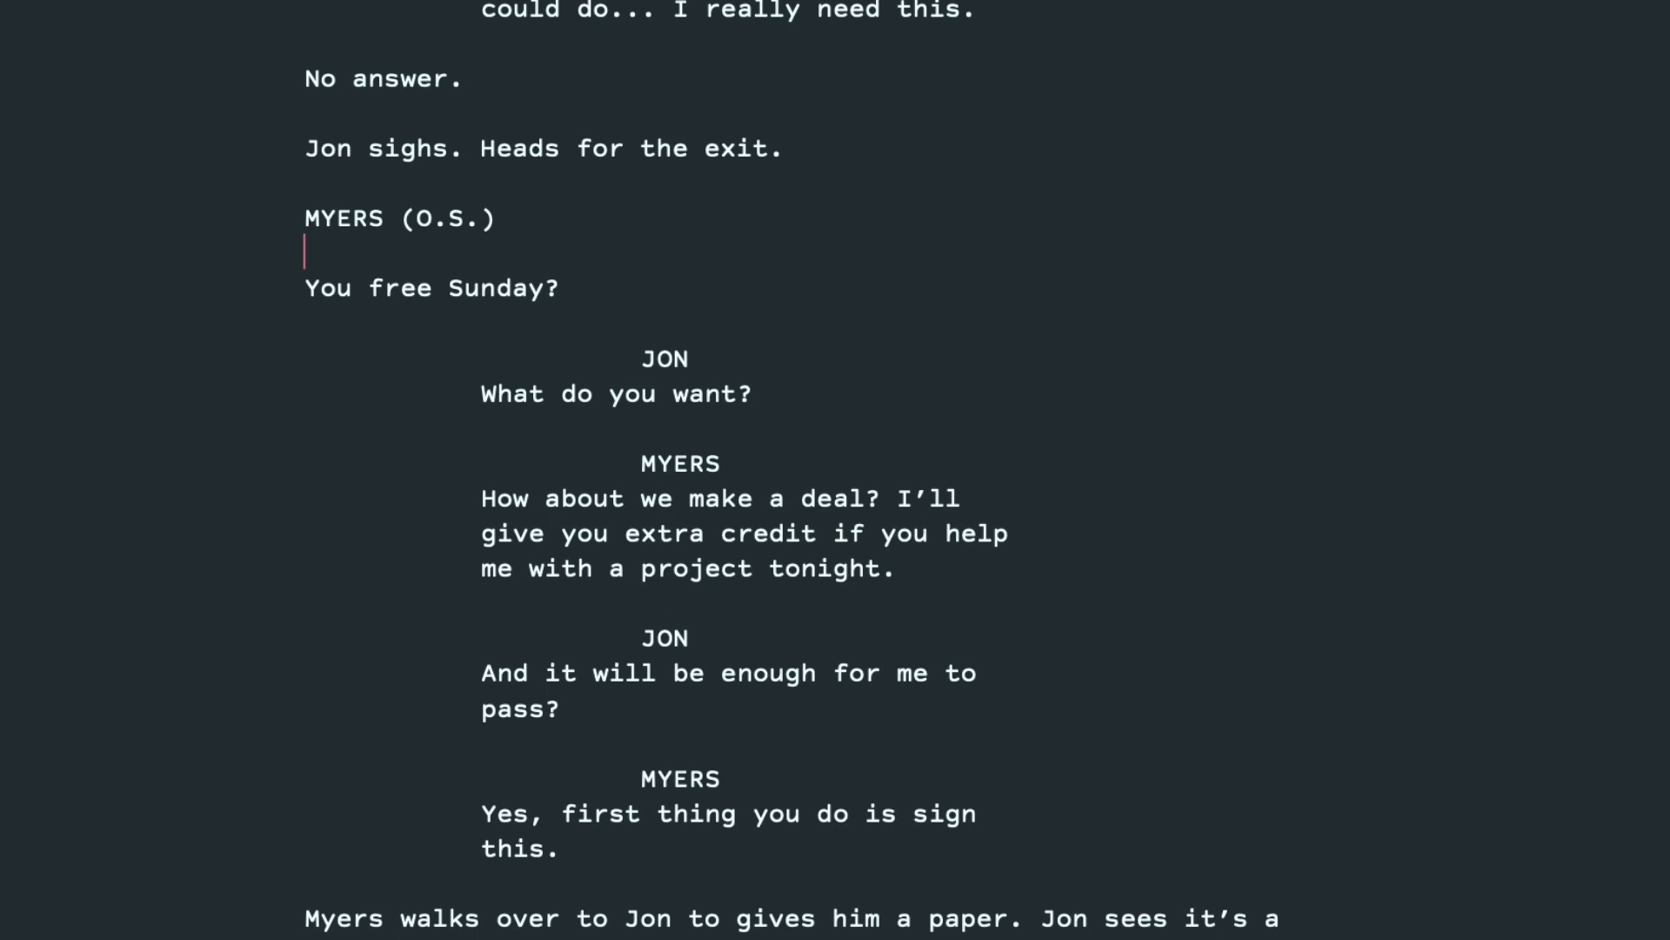
Replace Jon's "What do you want?" with the action line "Jon whips around."
{"action": "triple_click", "coordinate": [850, 354]}
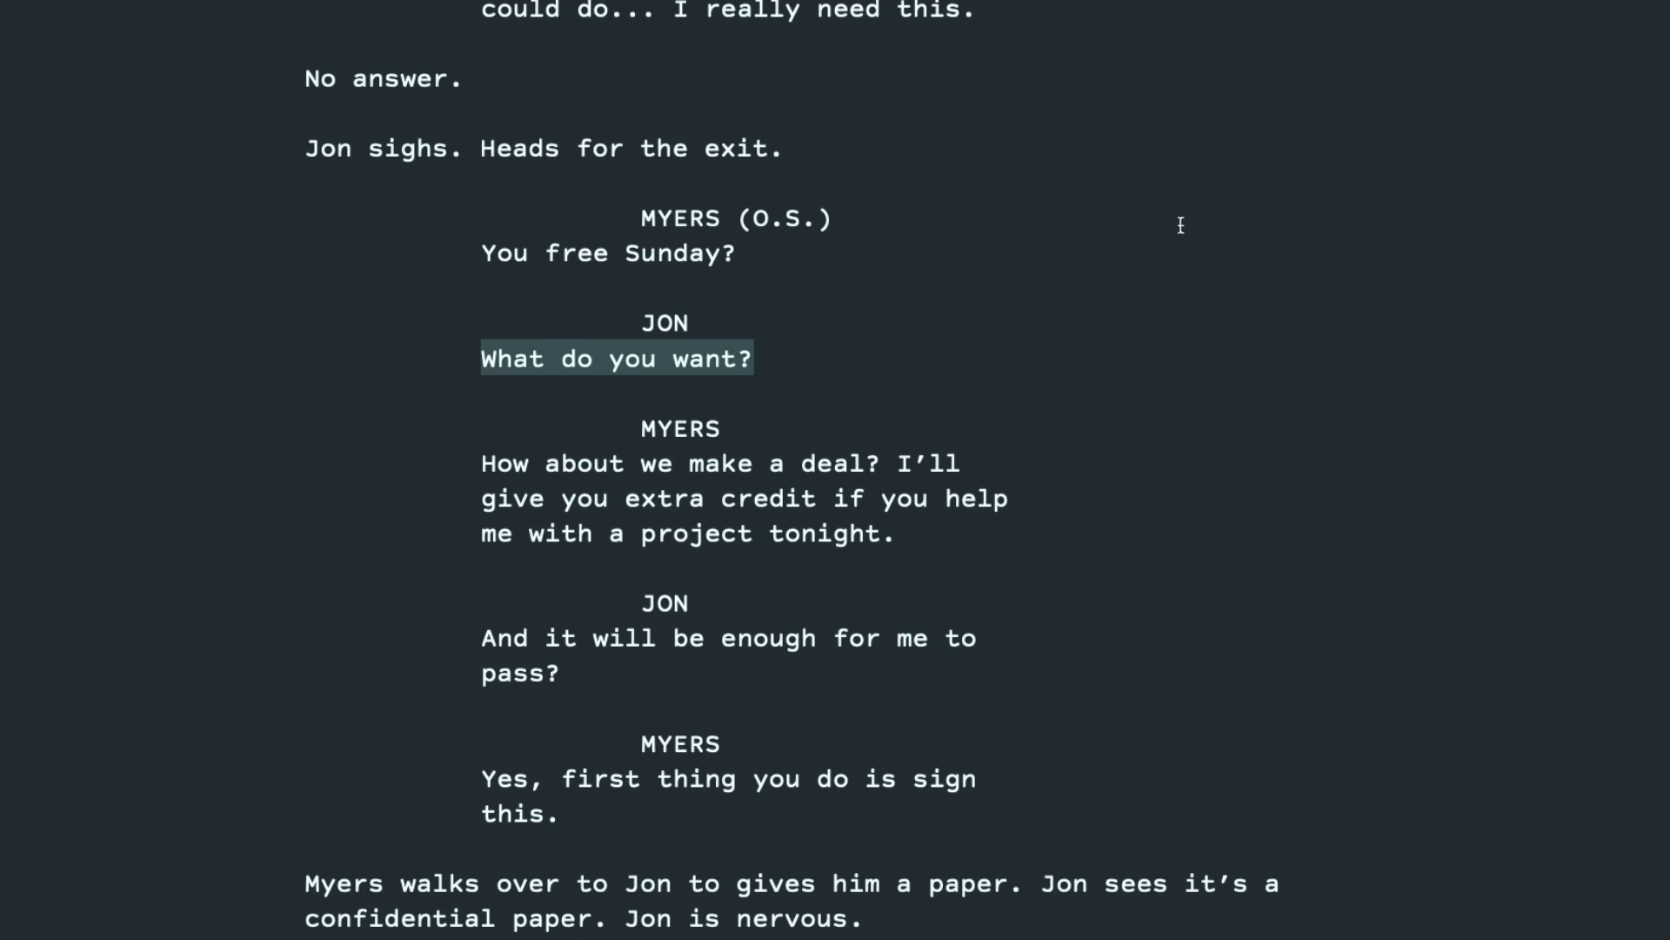
{"action": "key", "text": "BackSpace"}
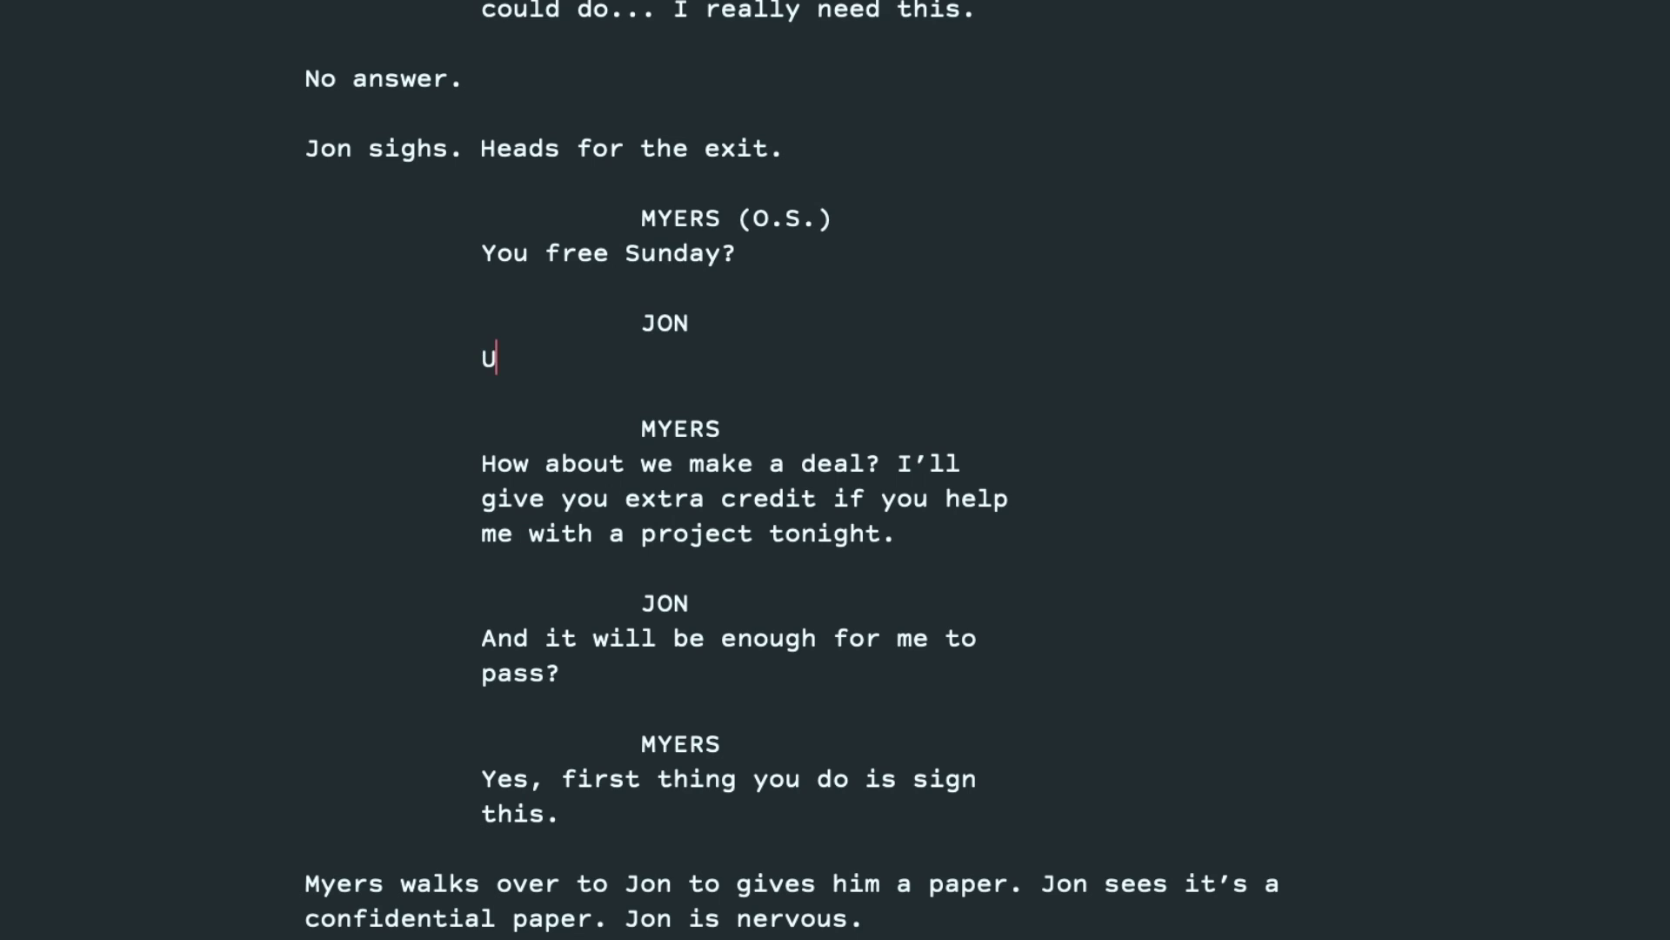
{"action": "key", "text": "Up"}
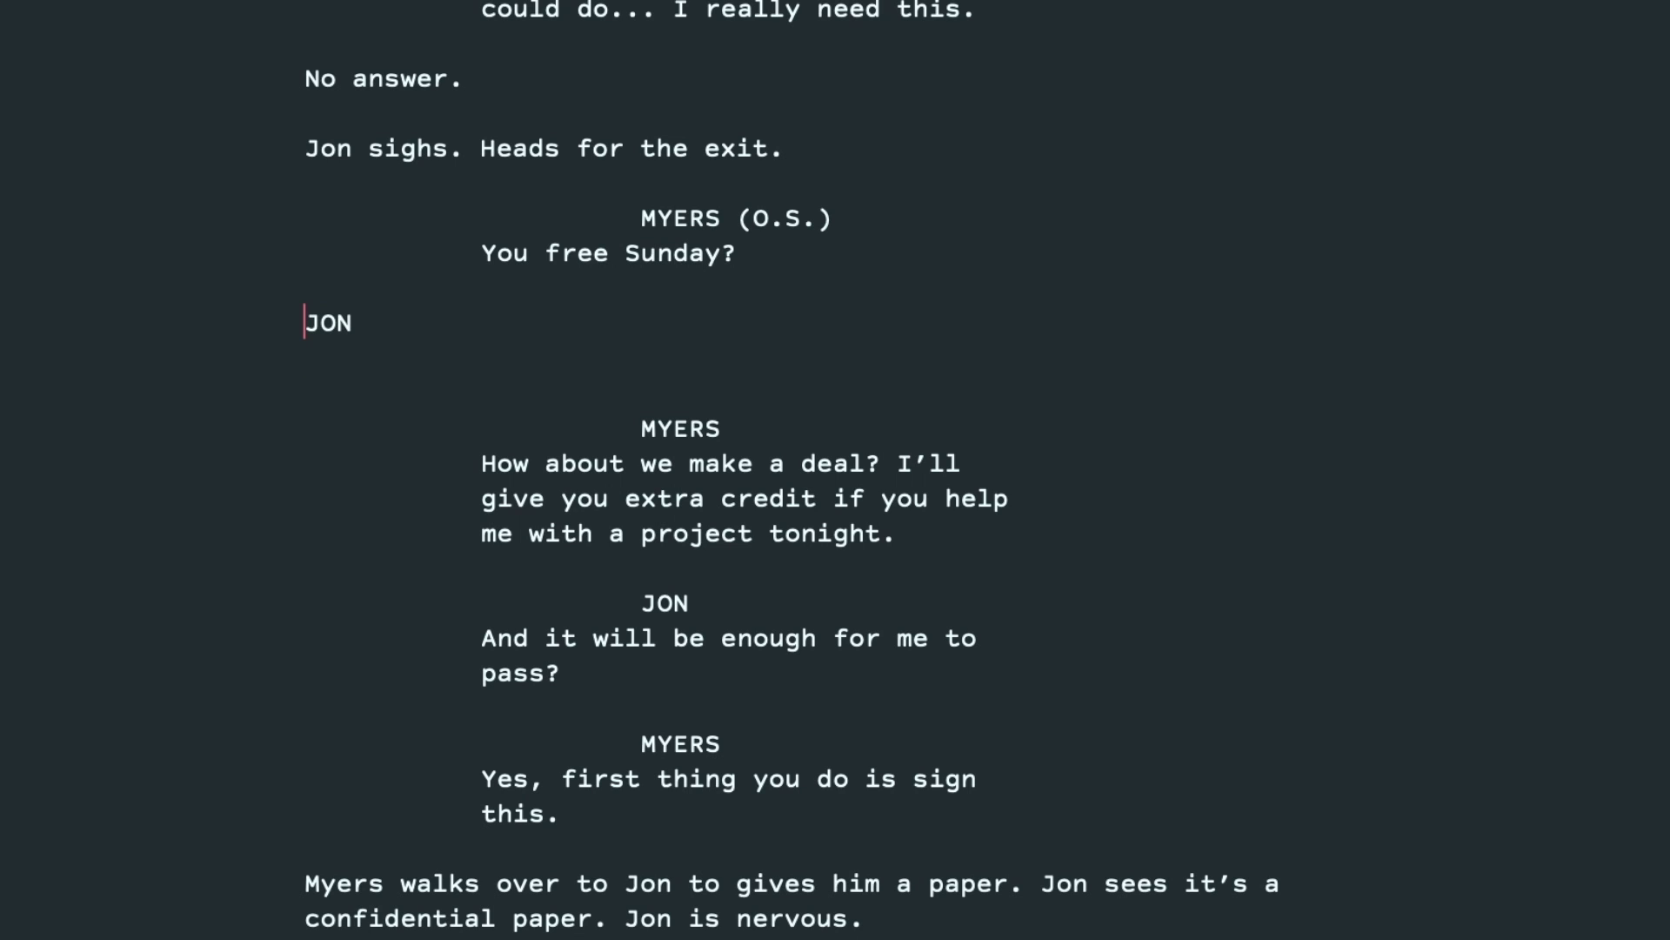
{"action": "key", "text": "End"}
{"action": "key", "text": "Left"}
{"action": "key", "text": "Right"}
{"action": "key", "text": "BackSpace"}
{"action": "key", "text": "BackSpace"}
{"action": "type", "text": "on whips aro"}
{"action": "key", "text": "BackSpace"}
{"action": "key", "text": "BackSpace"}
{"action": "type", "text": "aro"}
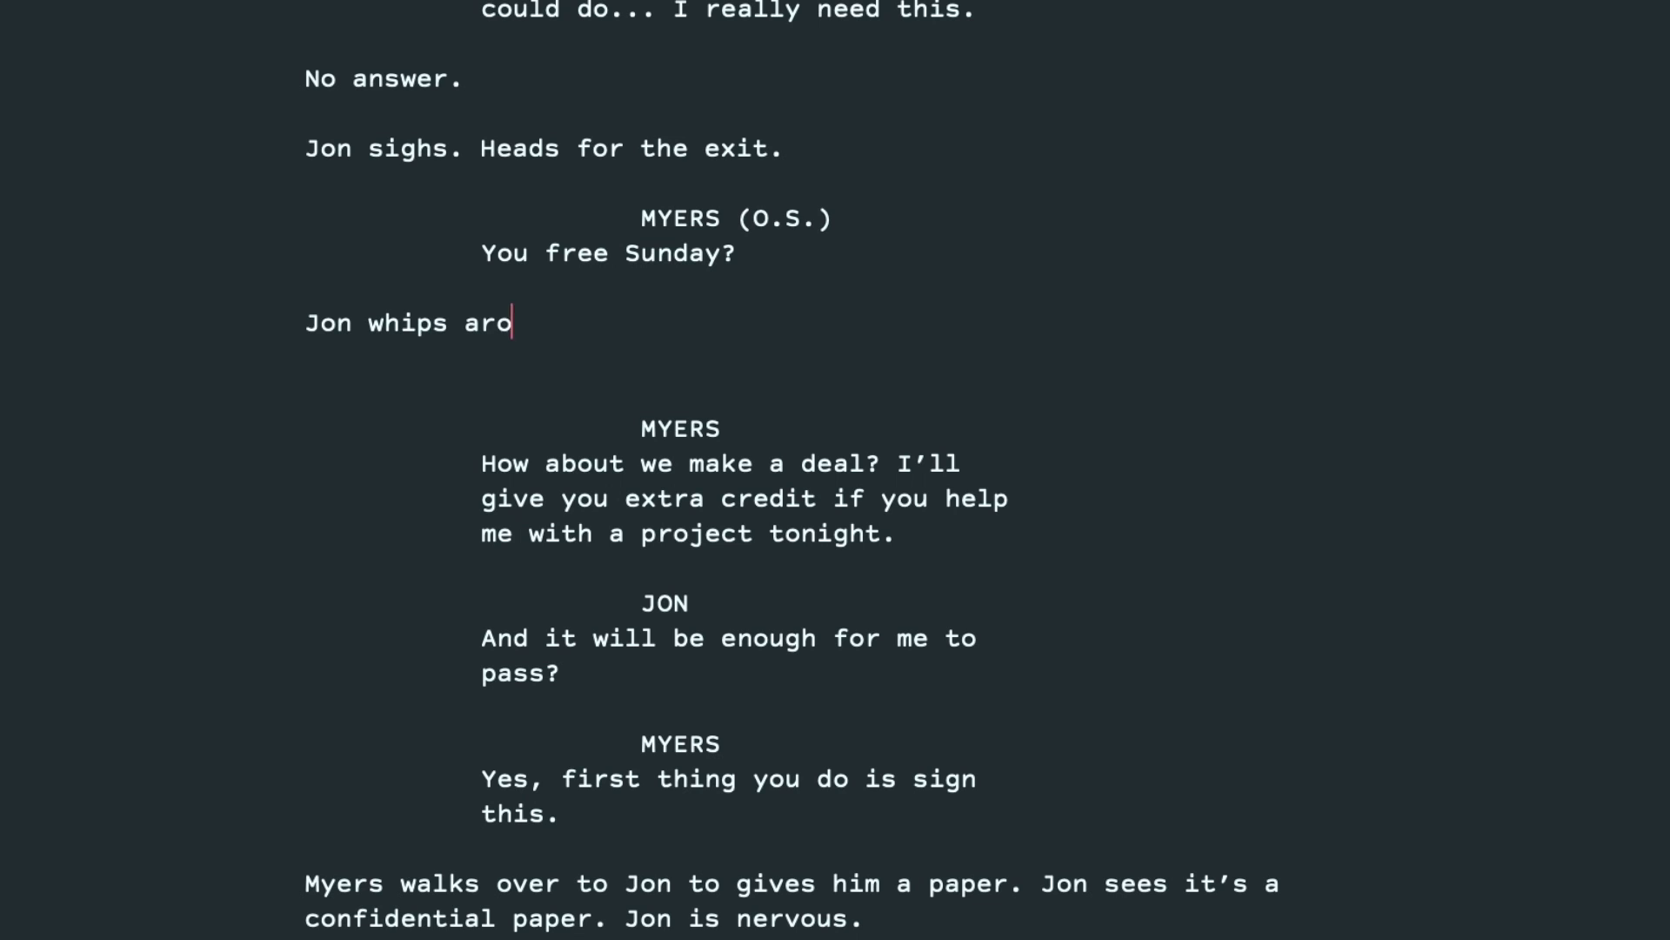
{"action": "type", "text": "und."}
Add Jon's reply "Um. Yes- I can be. Definitely."
{"action": "key", "text": "Return"}
{"action": "type", "text": "JON"}
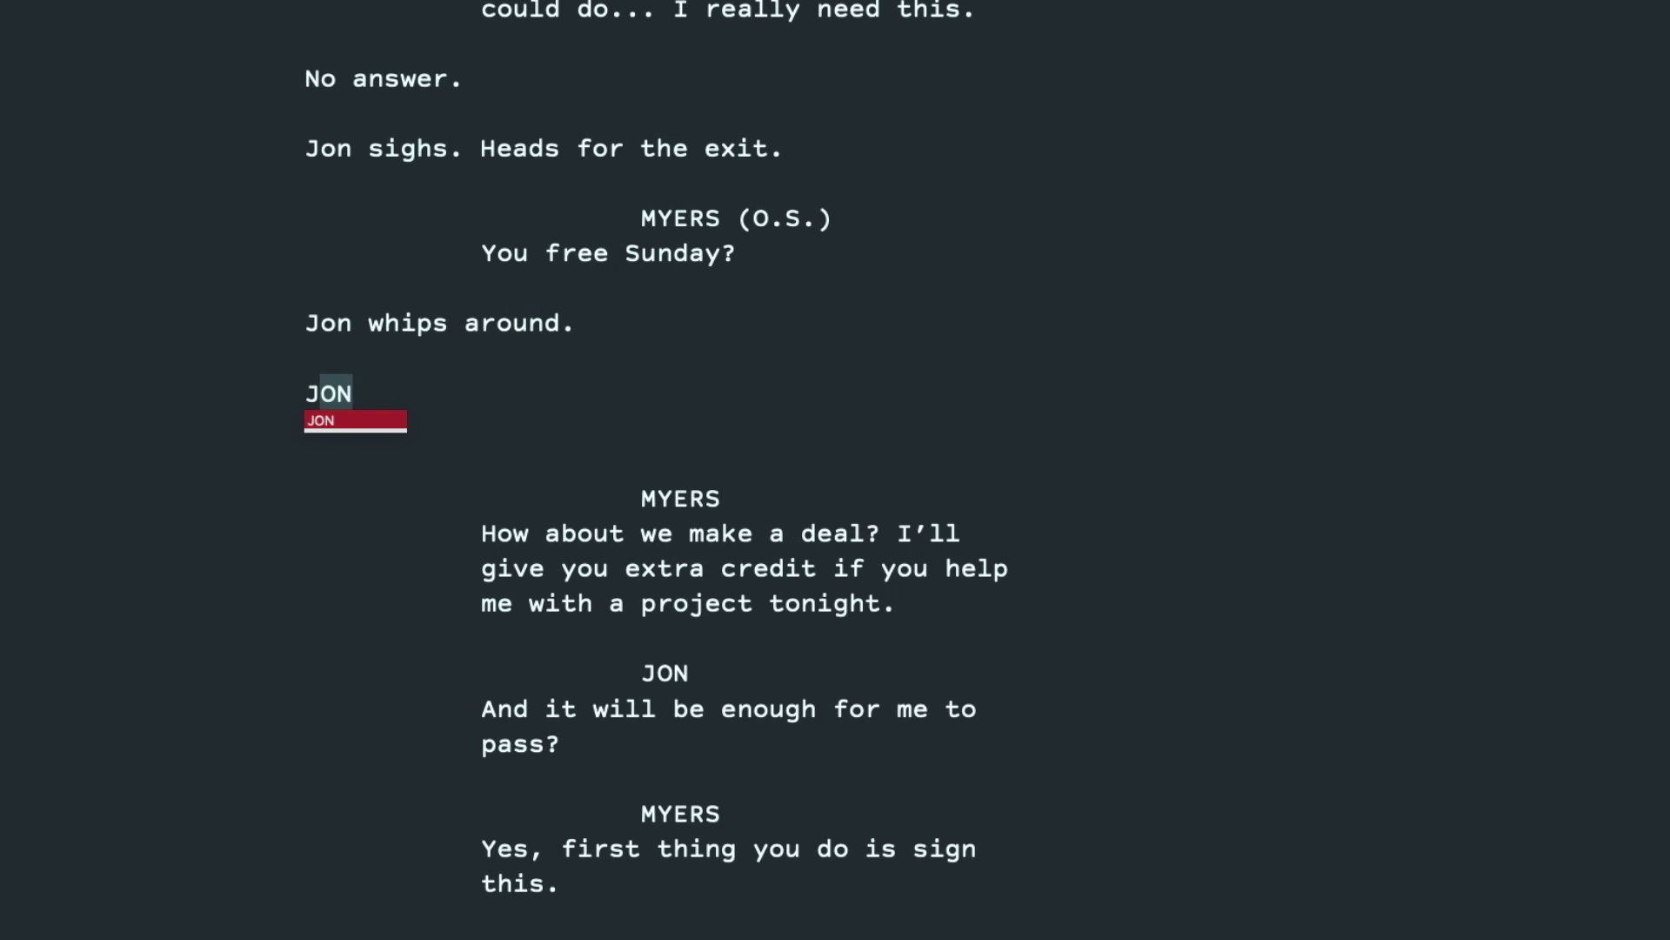
{"action": "key", "text": "Return"}
{"action": "type", "text": "Um. Yes"}
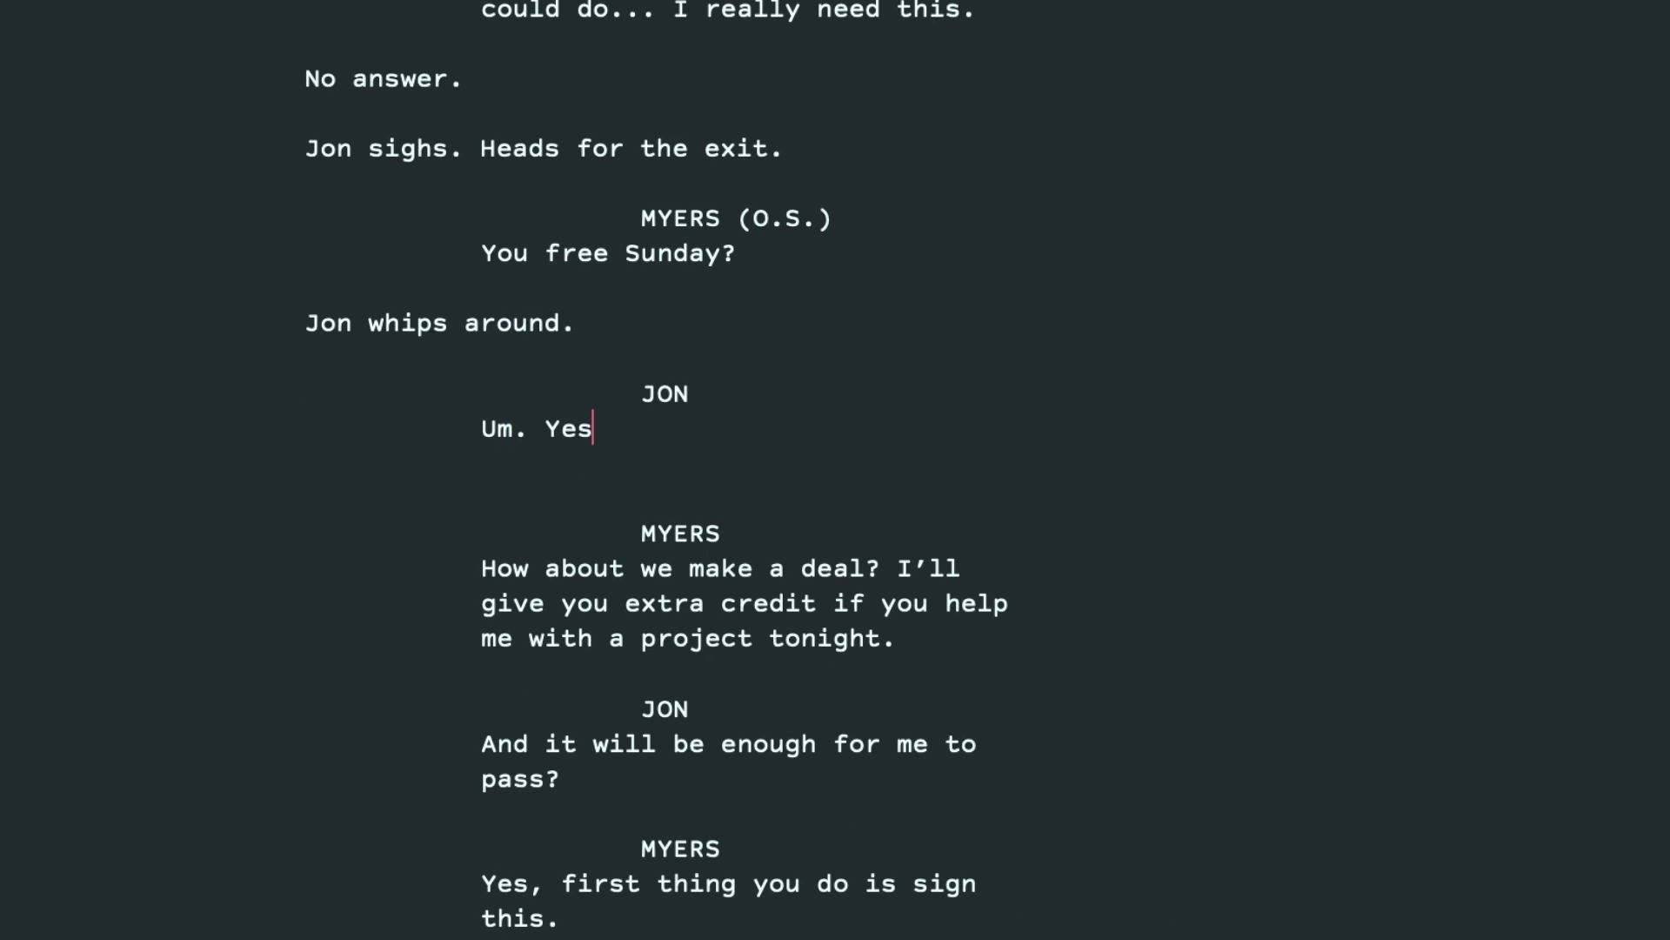
{"action": "type", "text": "- I can be. D"}
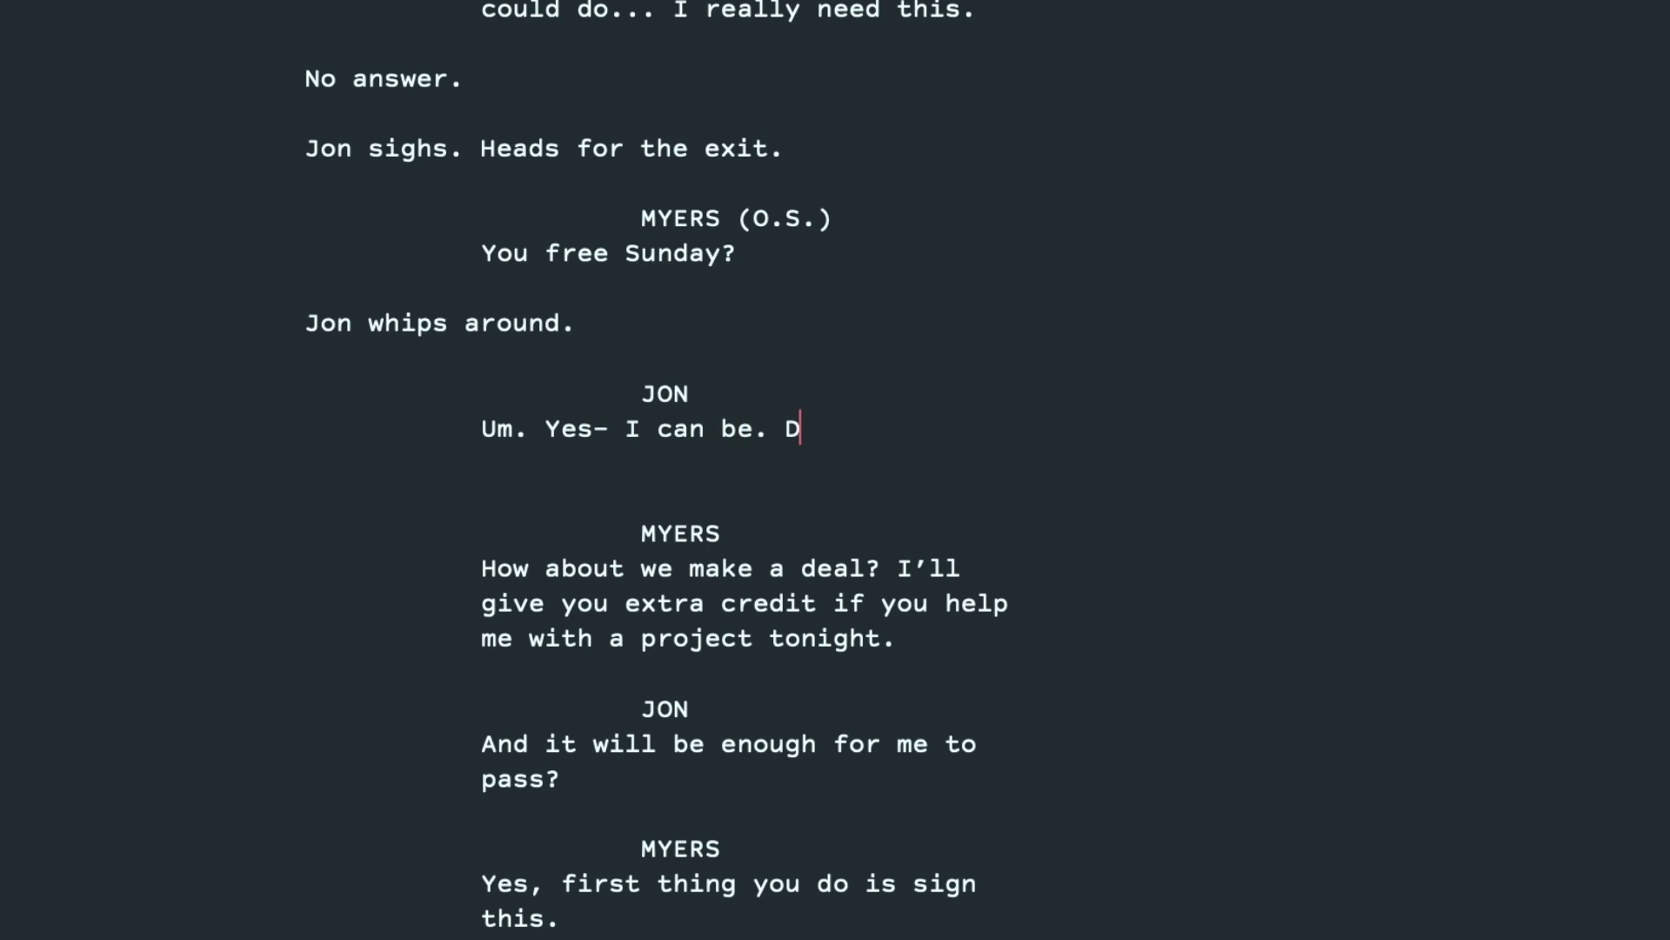
{"action": "type", "text": "efinitely."}
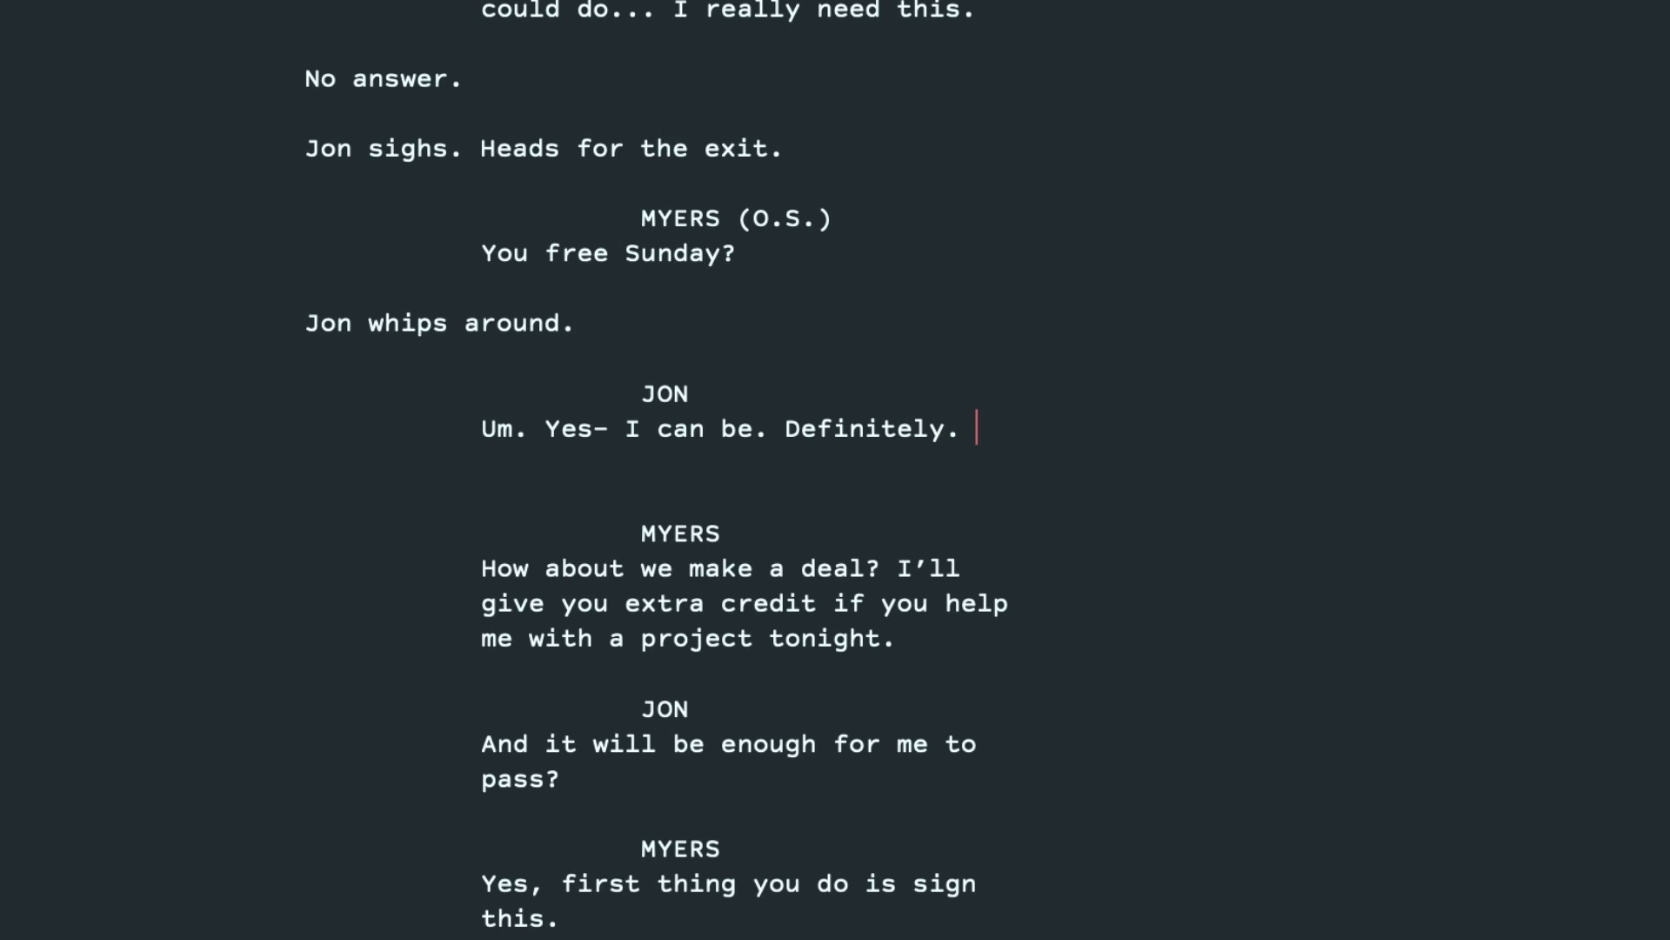
Add Myers saying "It would be early." and Jon answering "Sure. Fine."
{"action": "key", "text": "Return"}
{"action": "key", "text": "Return"}
{"action": "type", "text": "MYERS"}
{"action": "key", "text": "Return"}
{"action": "type", "text": "It would be "}
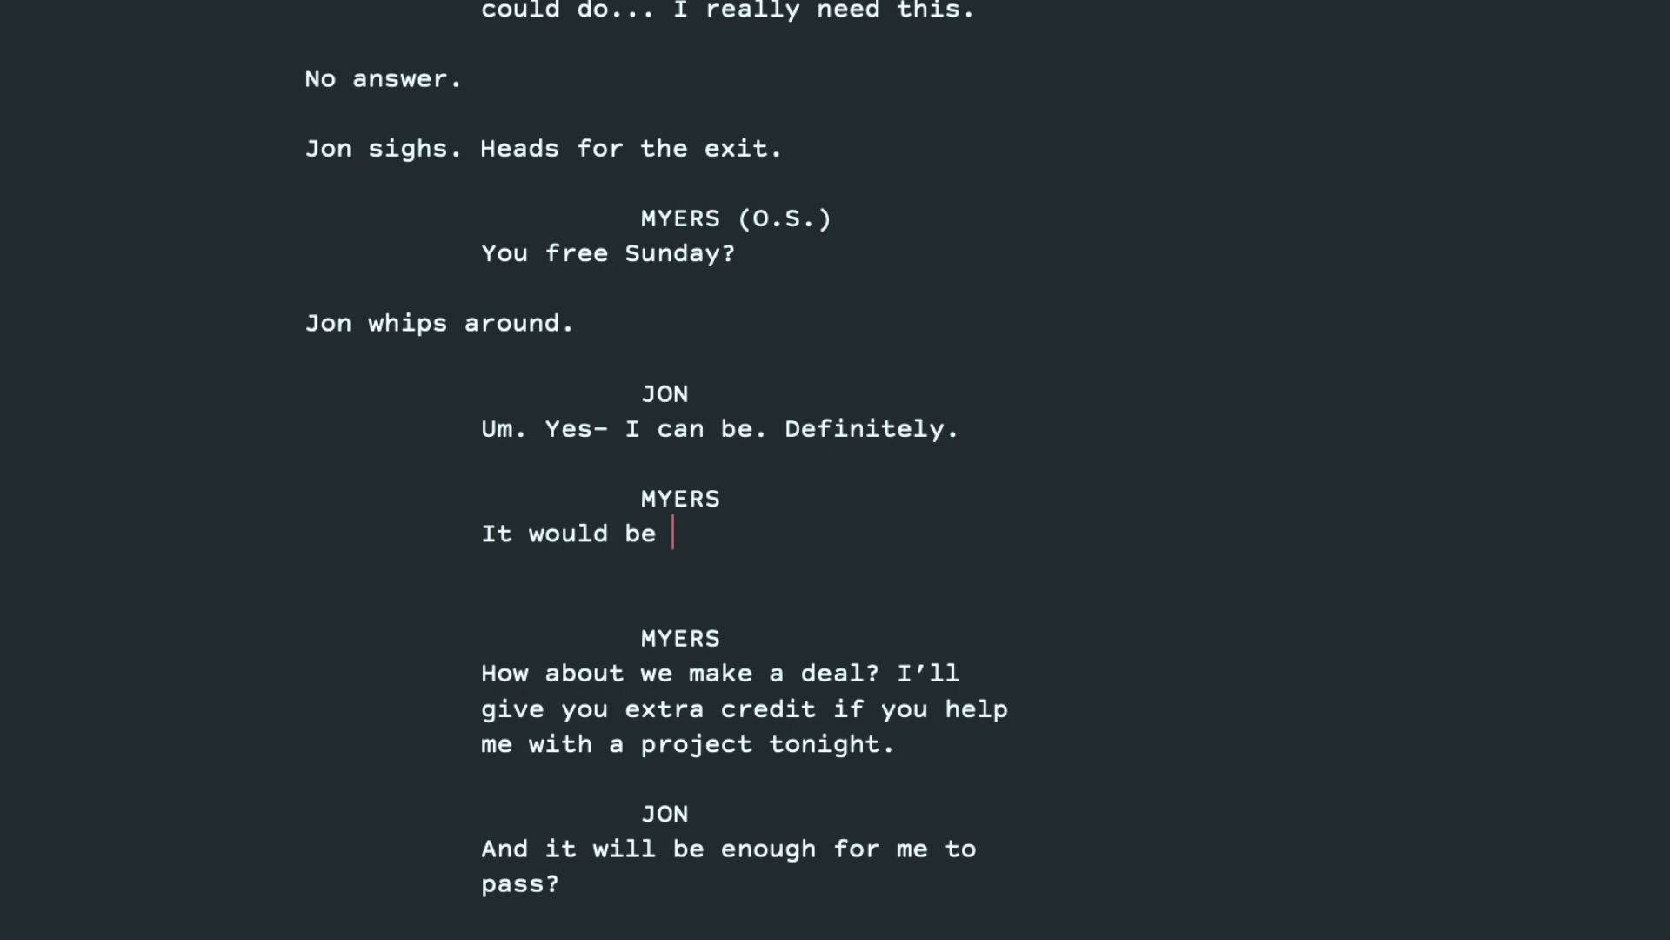
{"action": "type", "text": "early."}
{"action": "type", "text": "ON"}
{"action": "key", "text": "Return"}
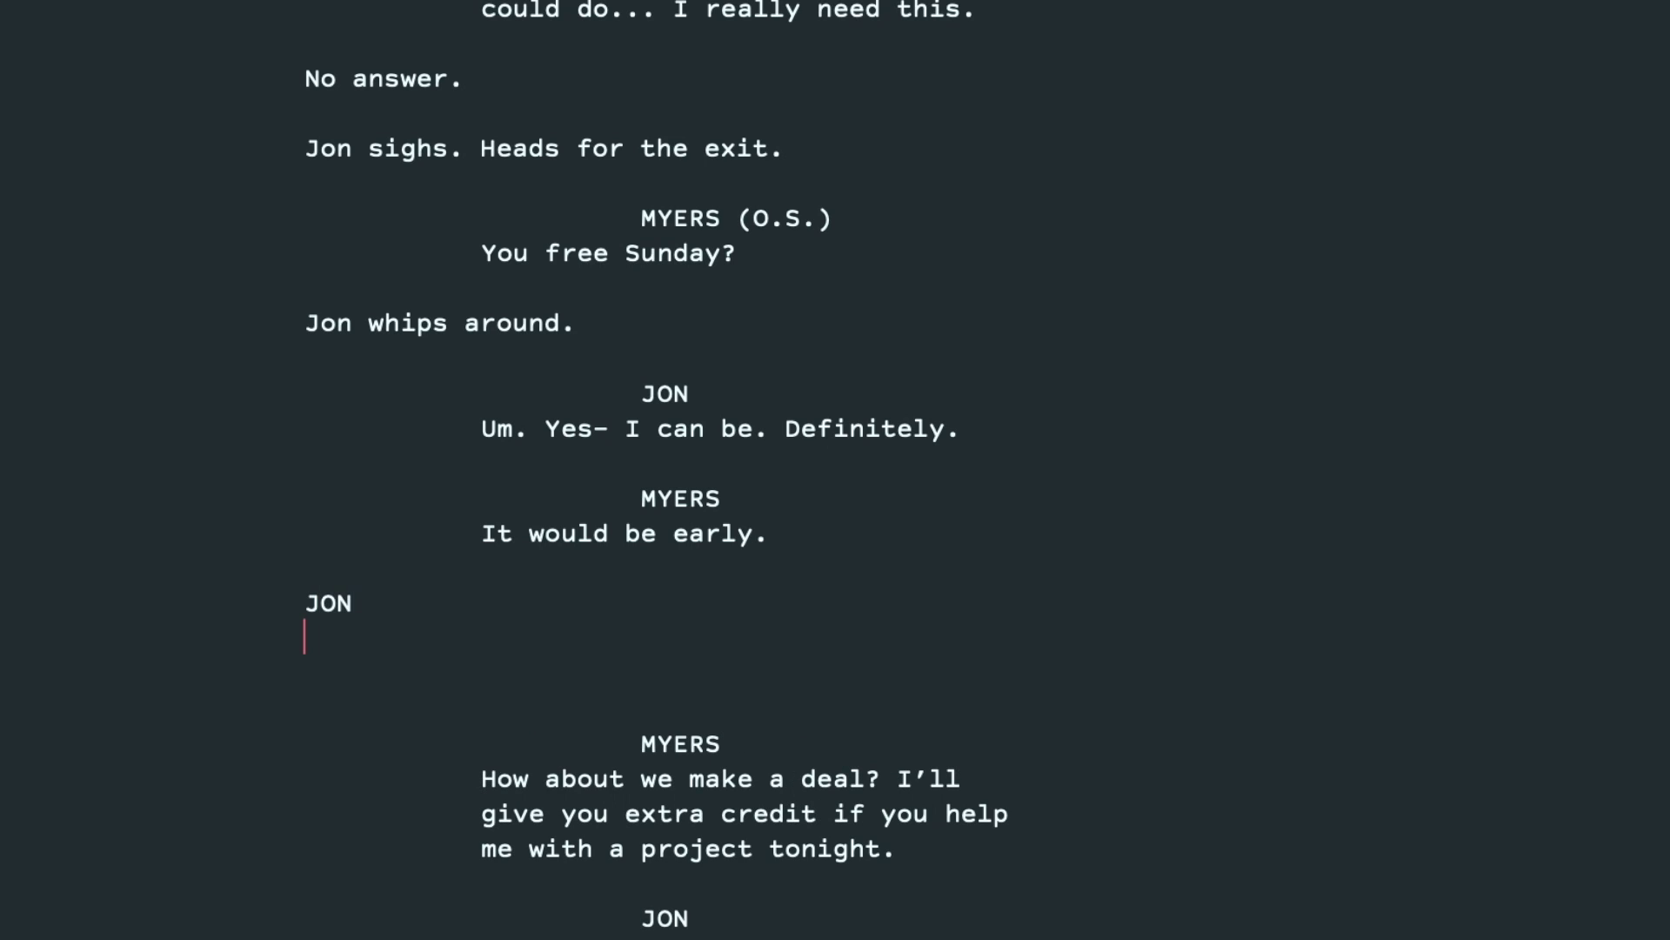
{"action": "type", "text": "Sure. Fine."}
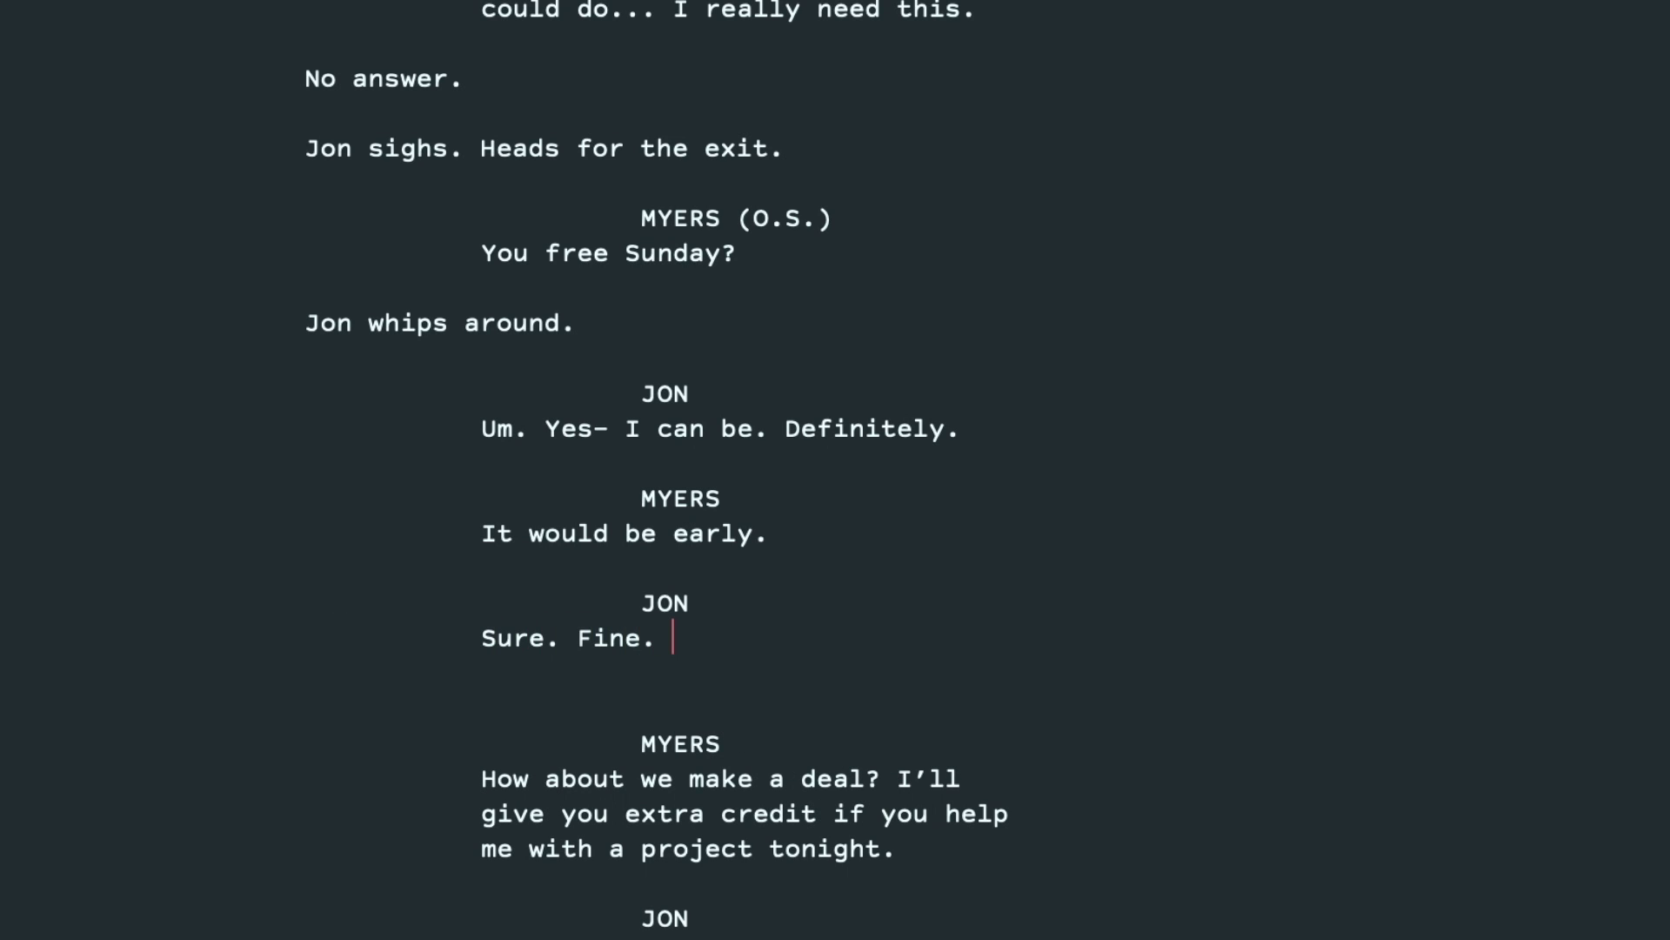
Add Myers's "And go all day. Possibly all night too." and Jon's "No problem."
{"action": "key", "text": "Return"}
{"action": "type", "text": "MYERS"}
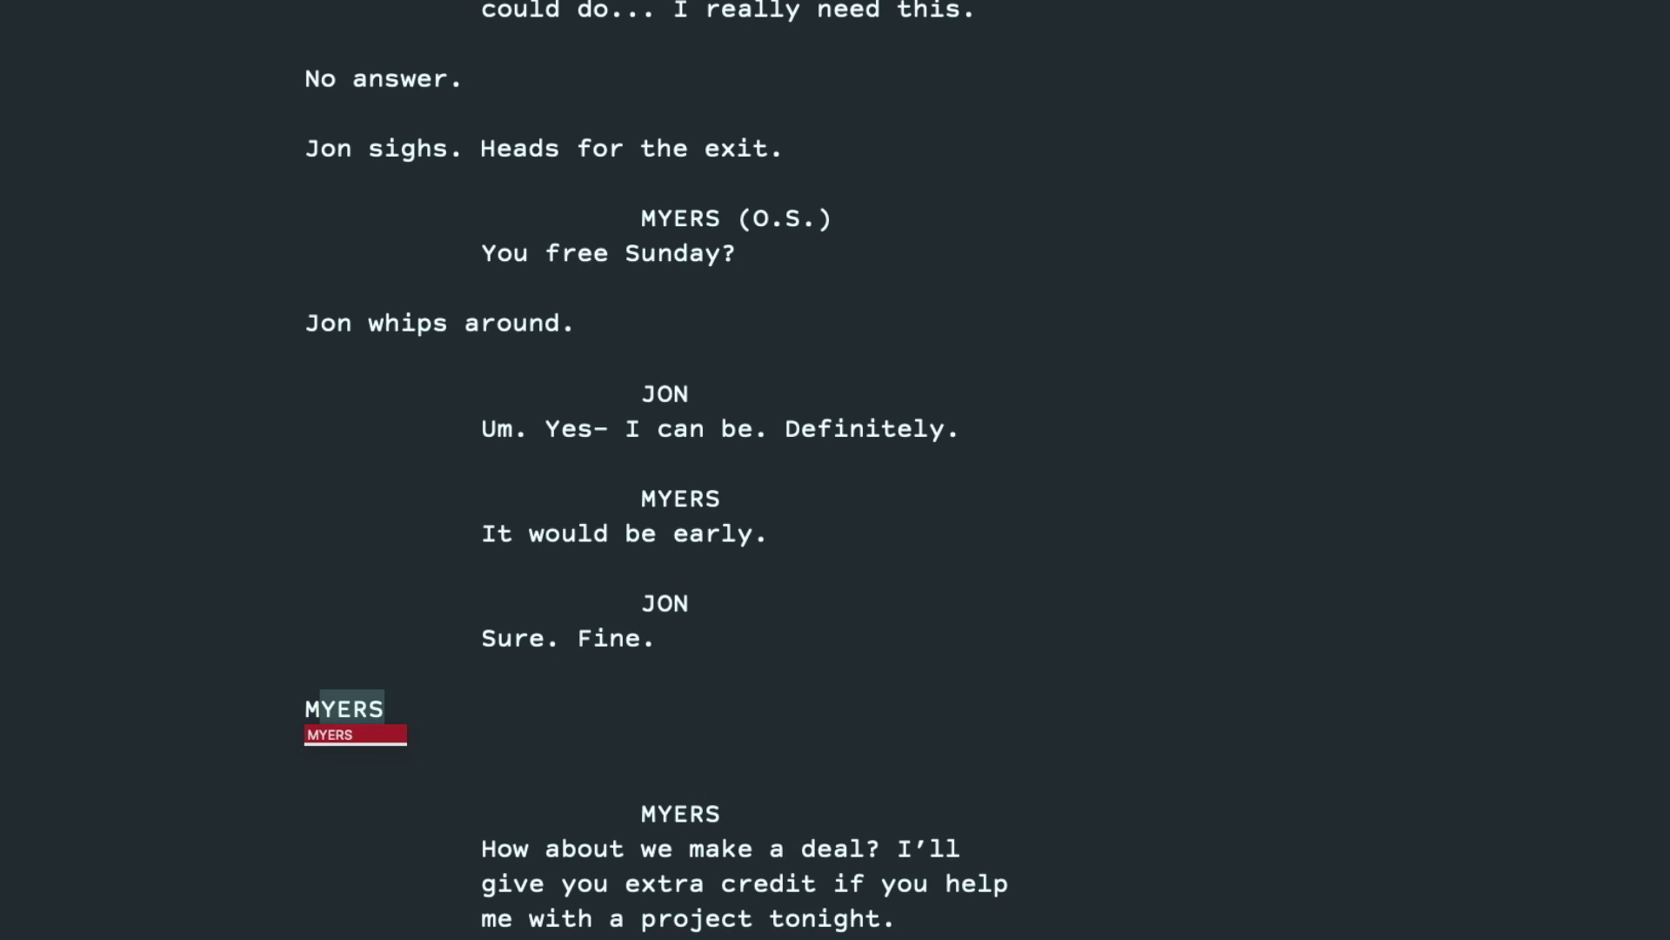
{"action": "key", "text": "Return"}
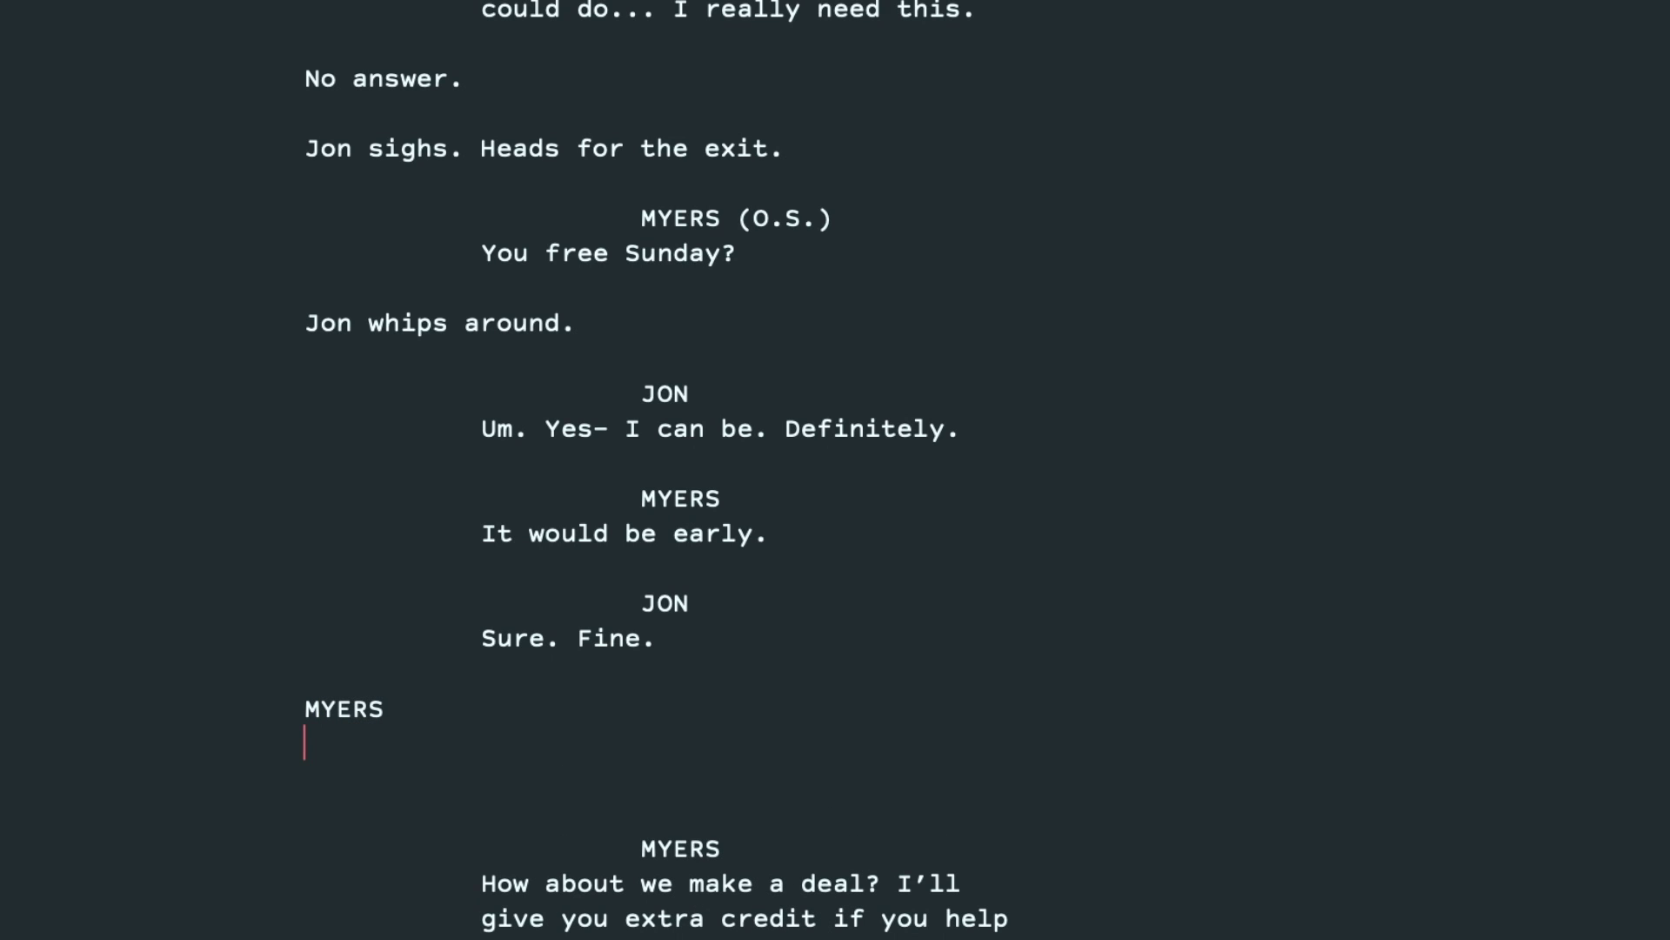
{"action": "type", "text": "And go all day. "}
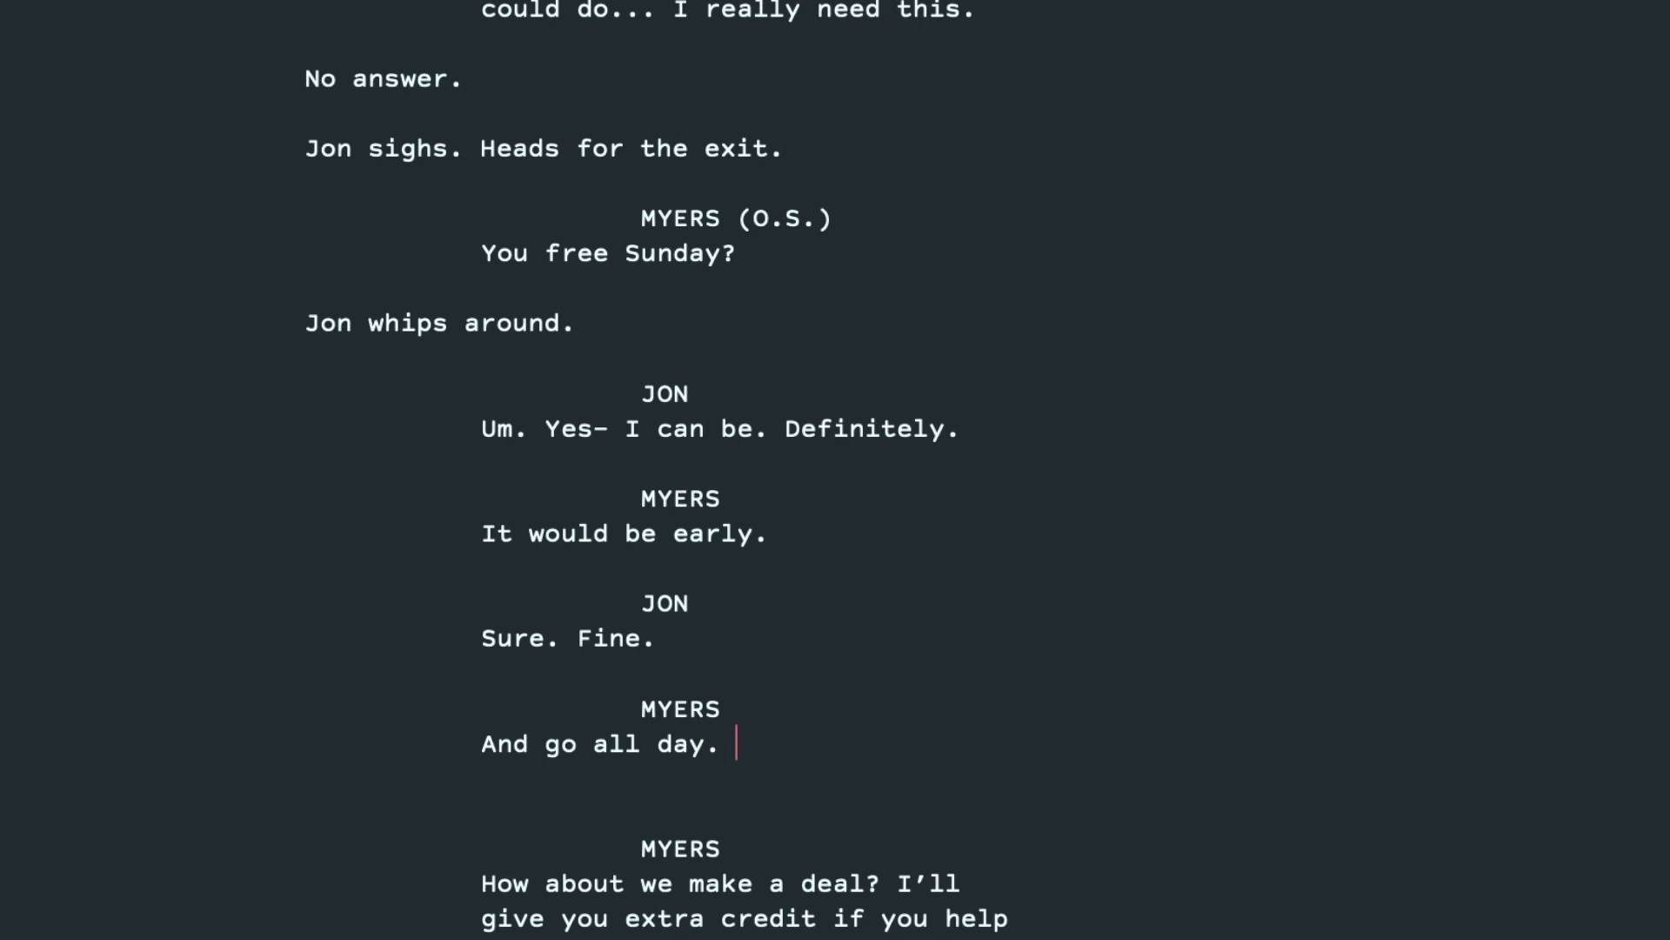
{"action": "type", "text": "Possibly all "}
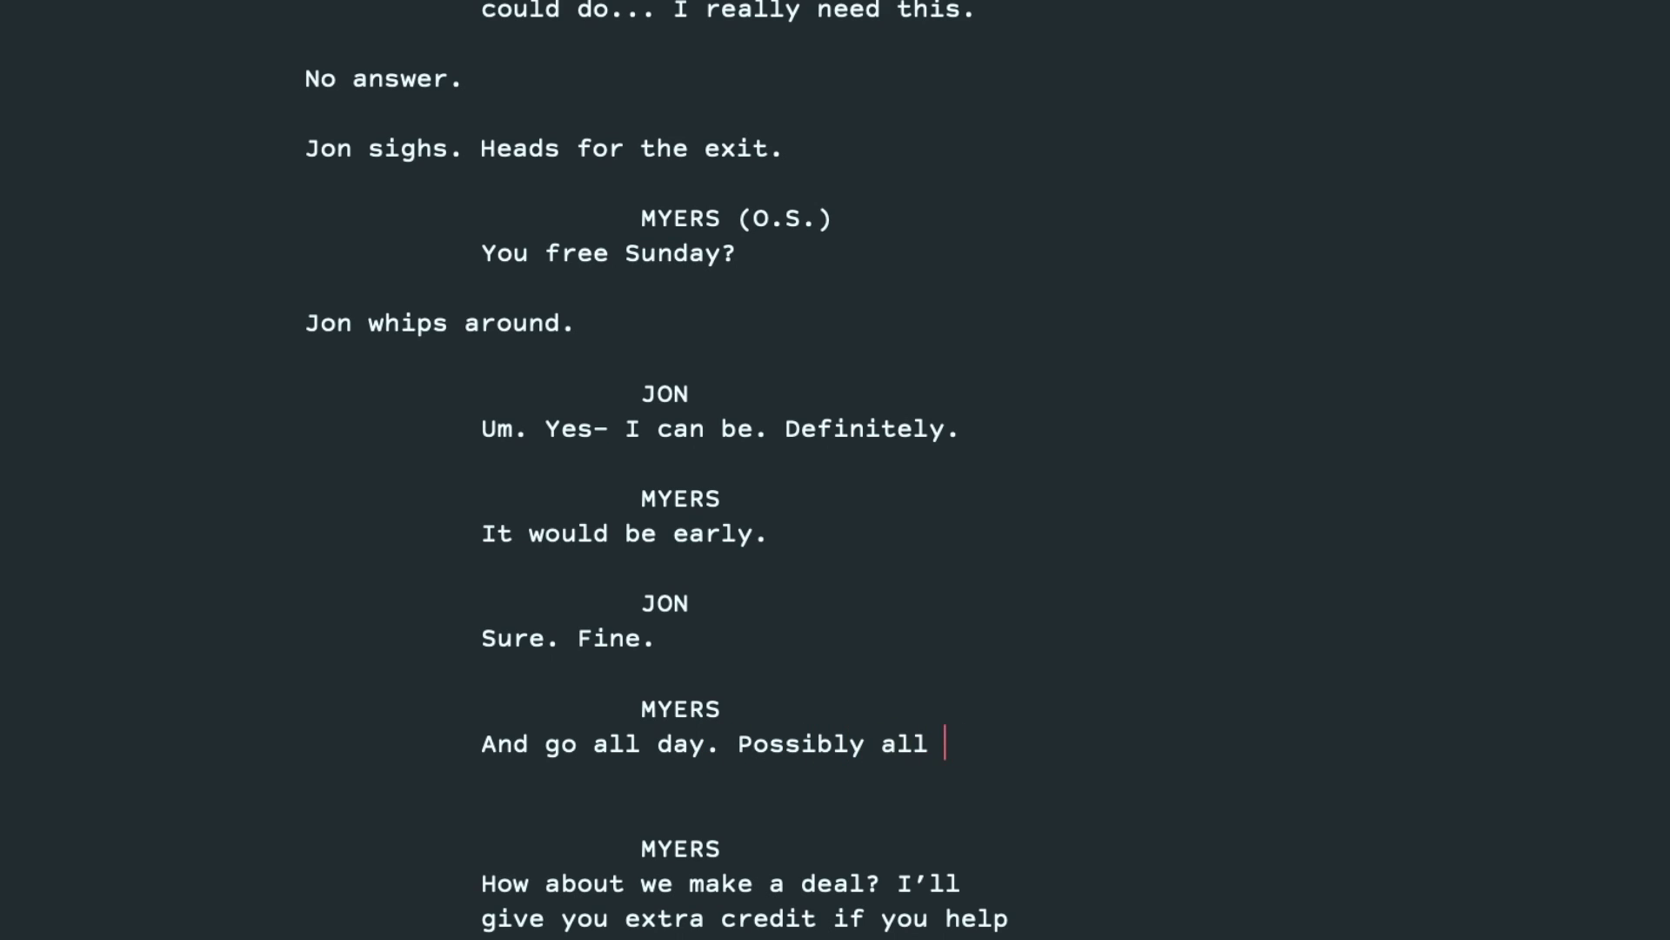
{"action": "type", "text": "night too."}
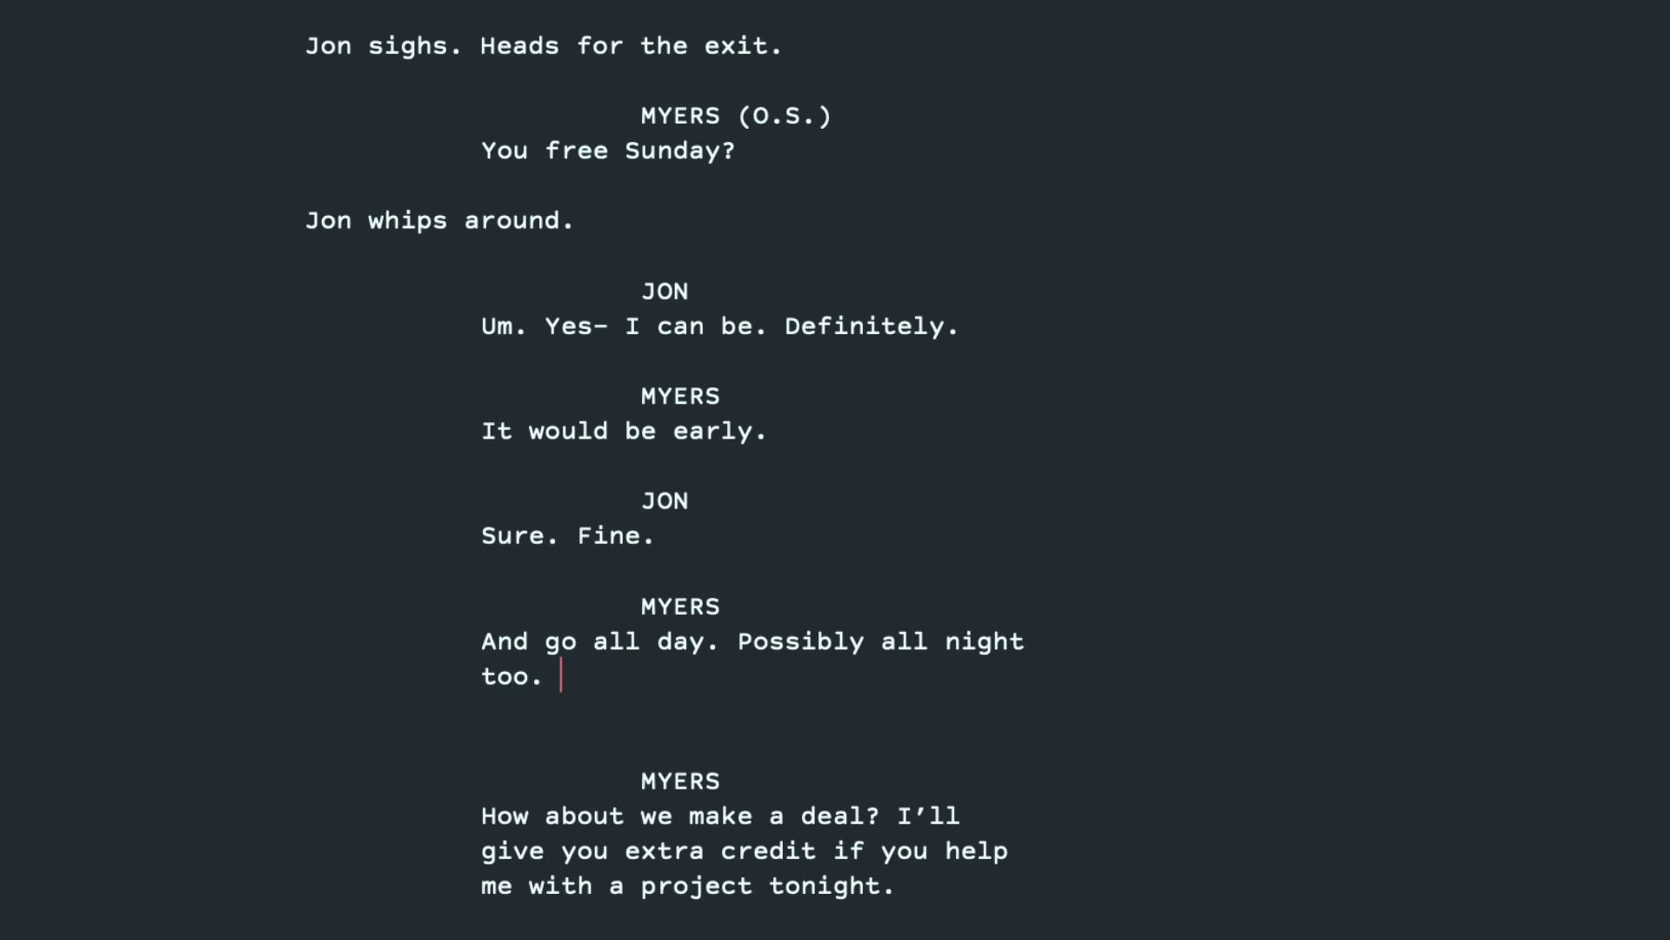
{"action": "key", "text": "Return"}
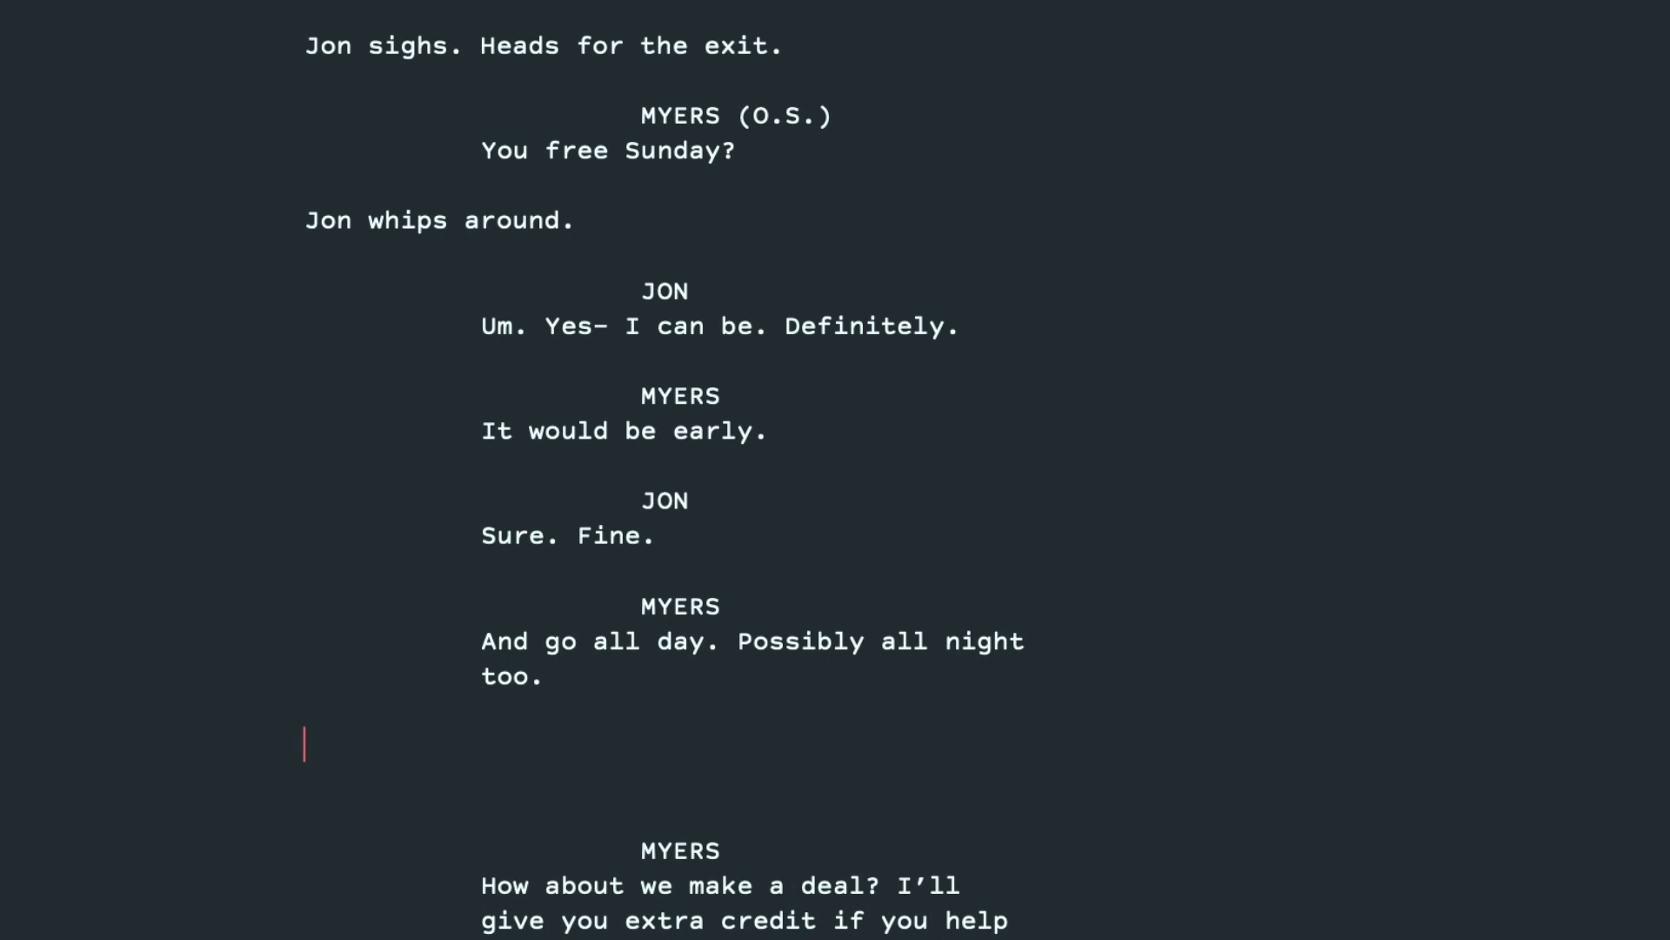
{"action": "type", "text": "JON"}
{"action": "key", "text": "Return"}
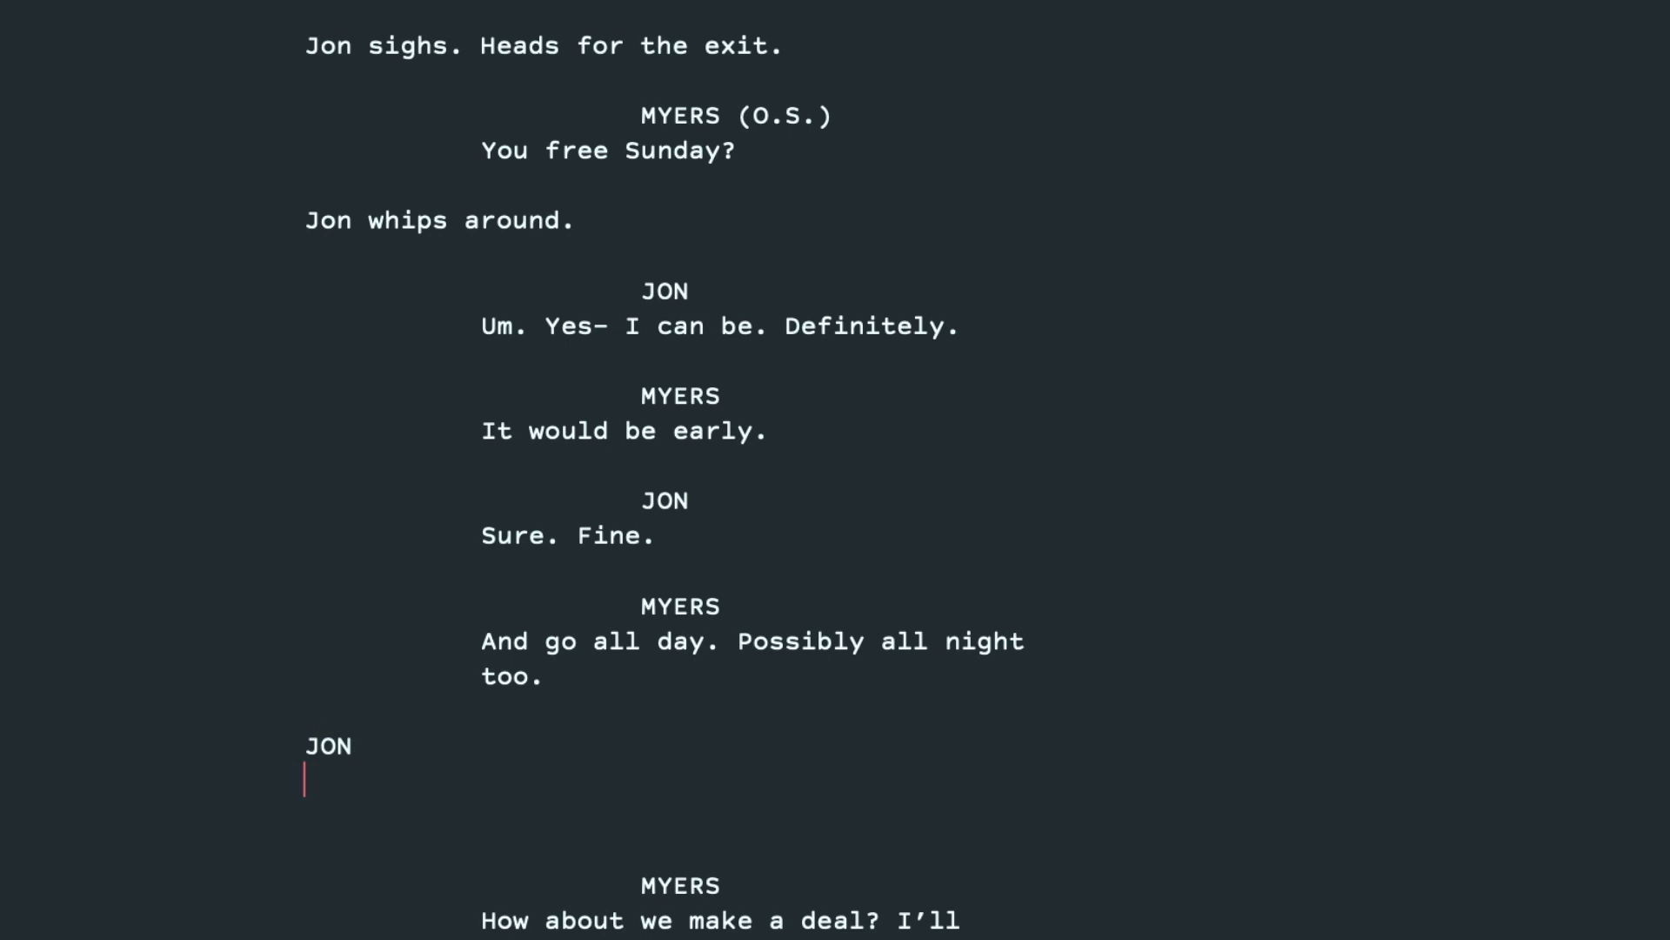
{"action": "type", "text": "No problem."}
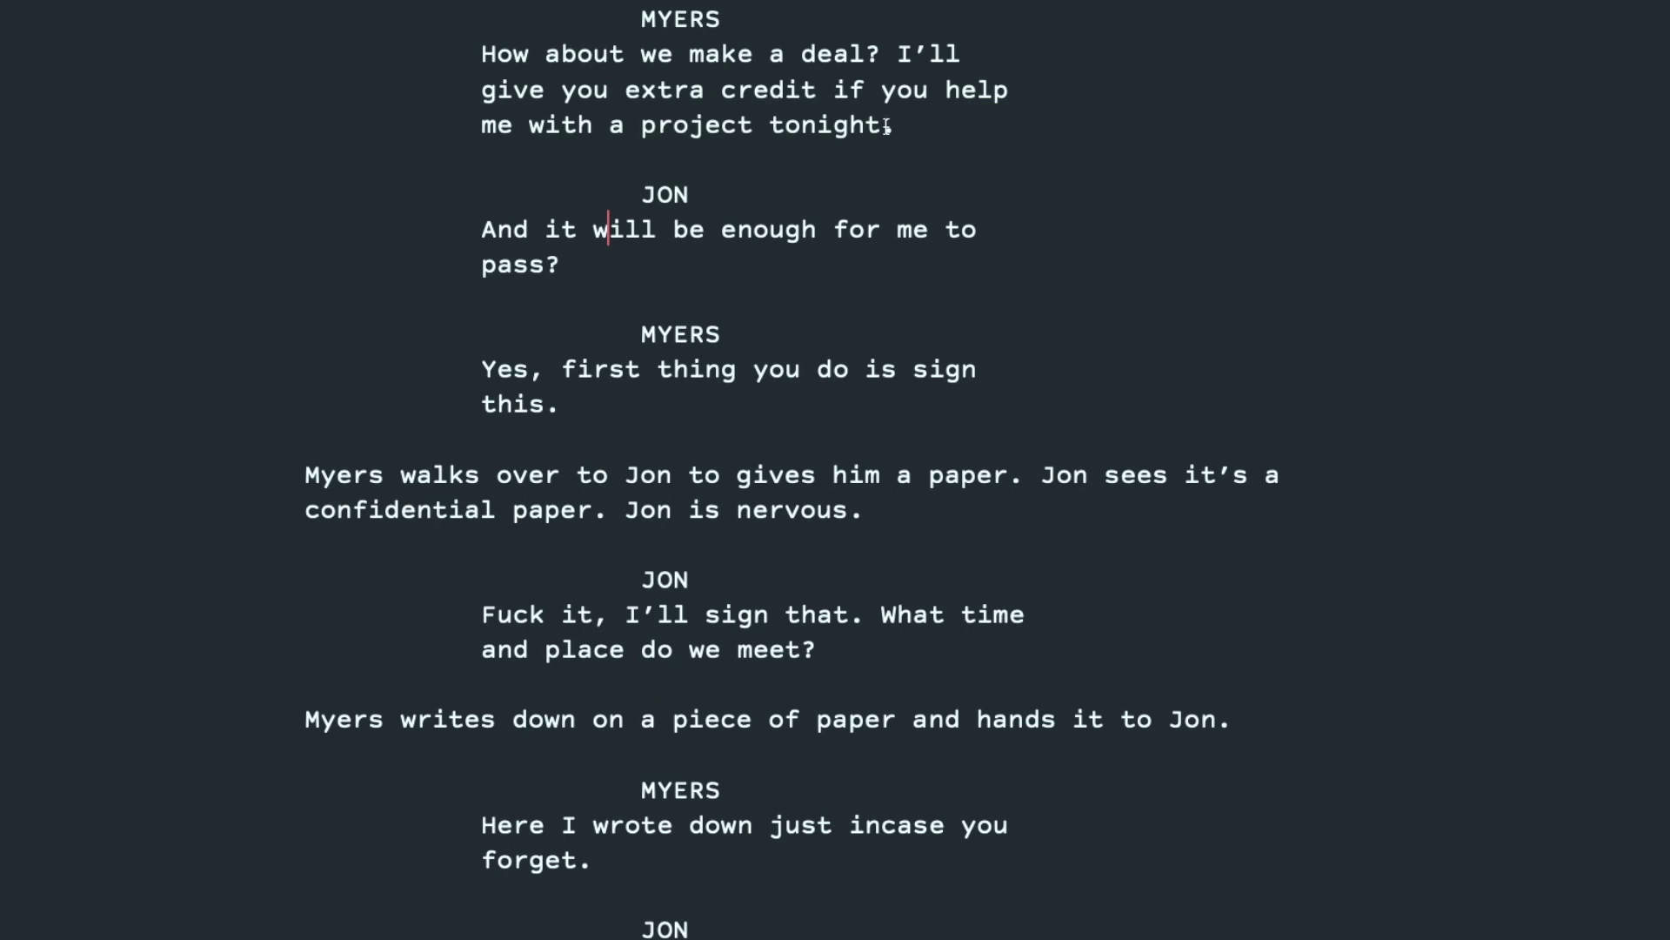
Delete everything from Myers' "How about we make a deal?" through "Jon leaves and walks down the hallway."
{"action": "left_click_drag", "start_coordinate": [631, 187], "coordinate": [696, 273]}
{"action": "key", "text": "Down"}
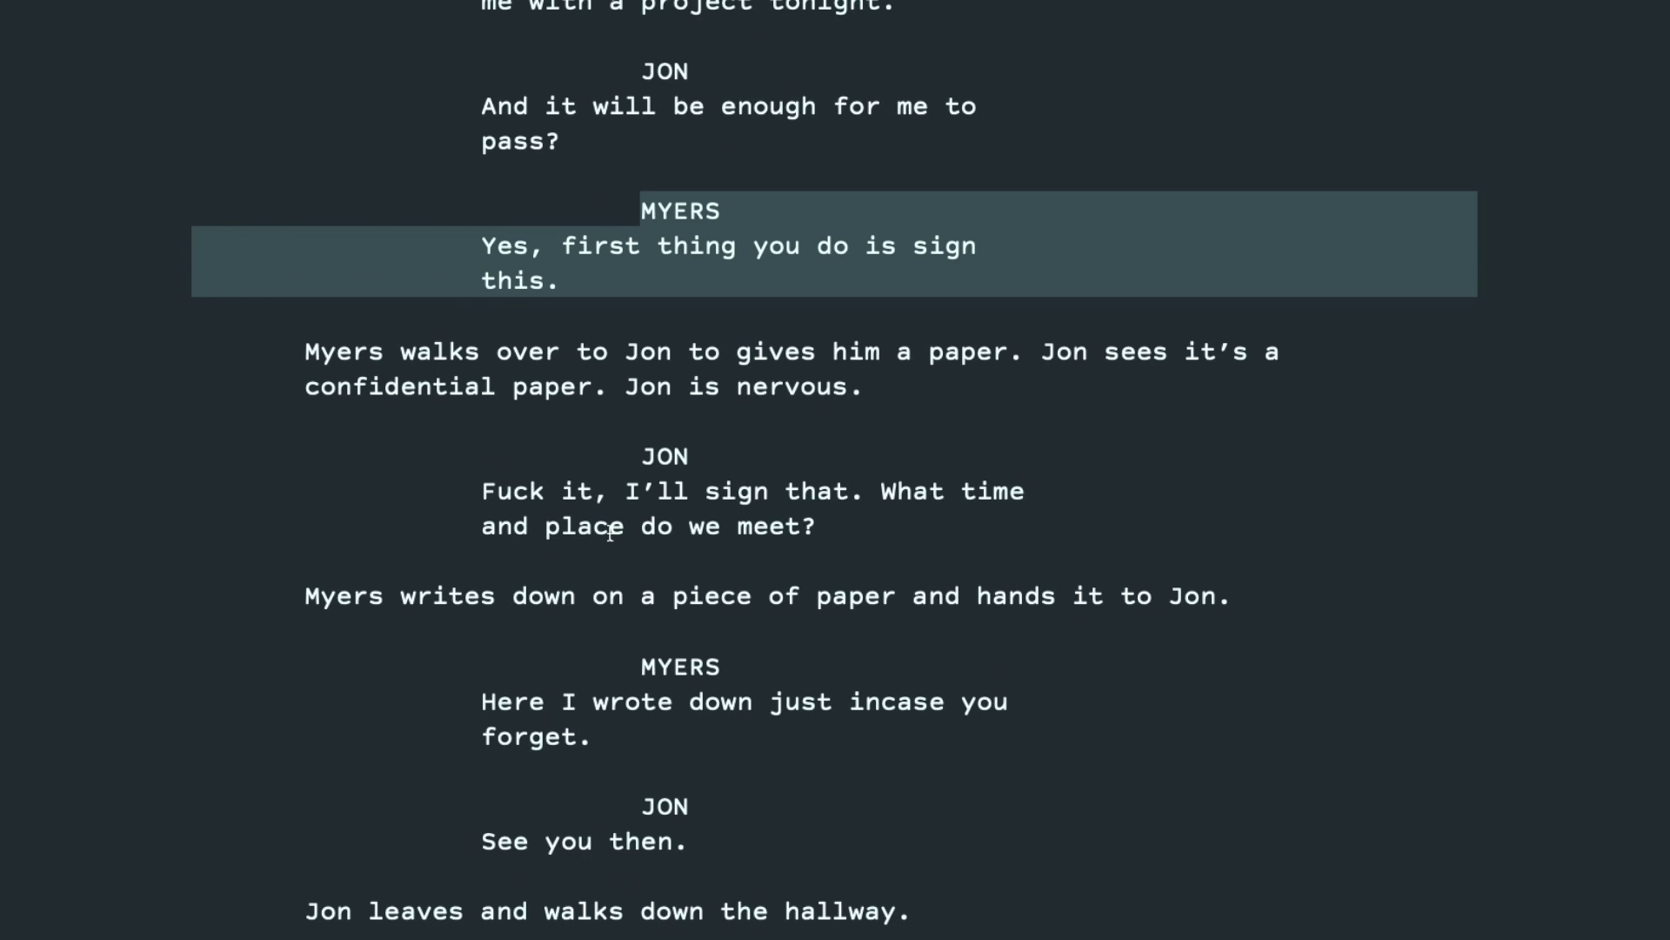
{"action": "key", "text": "Up"}
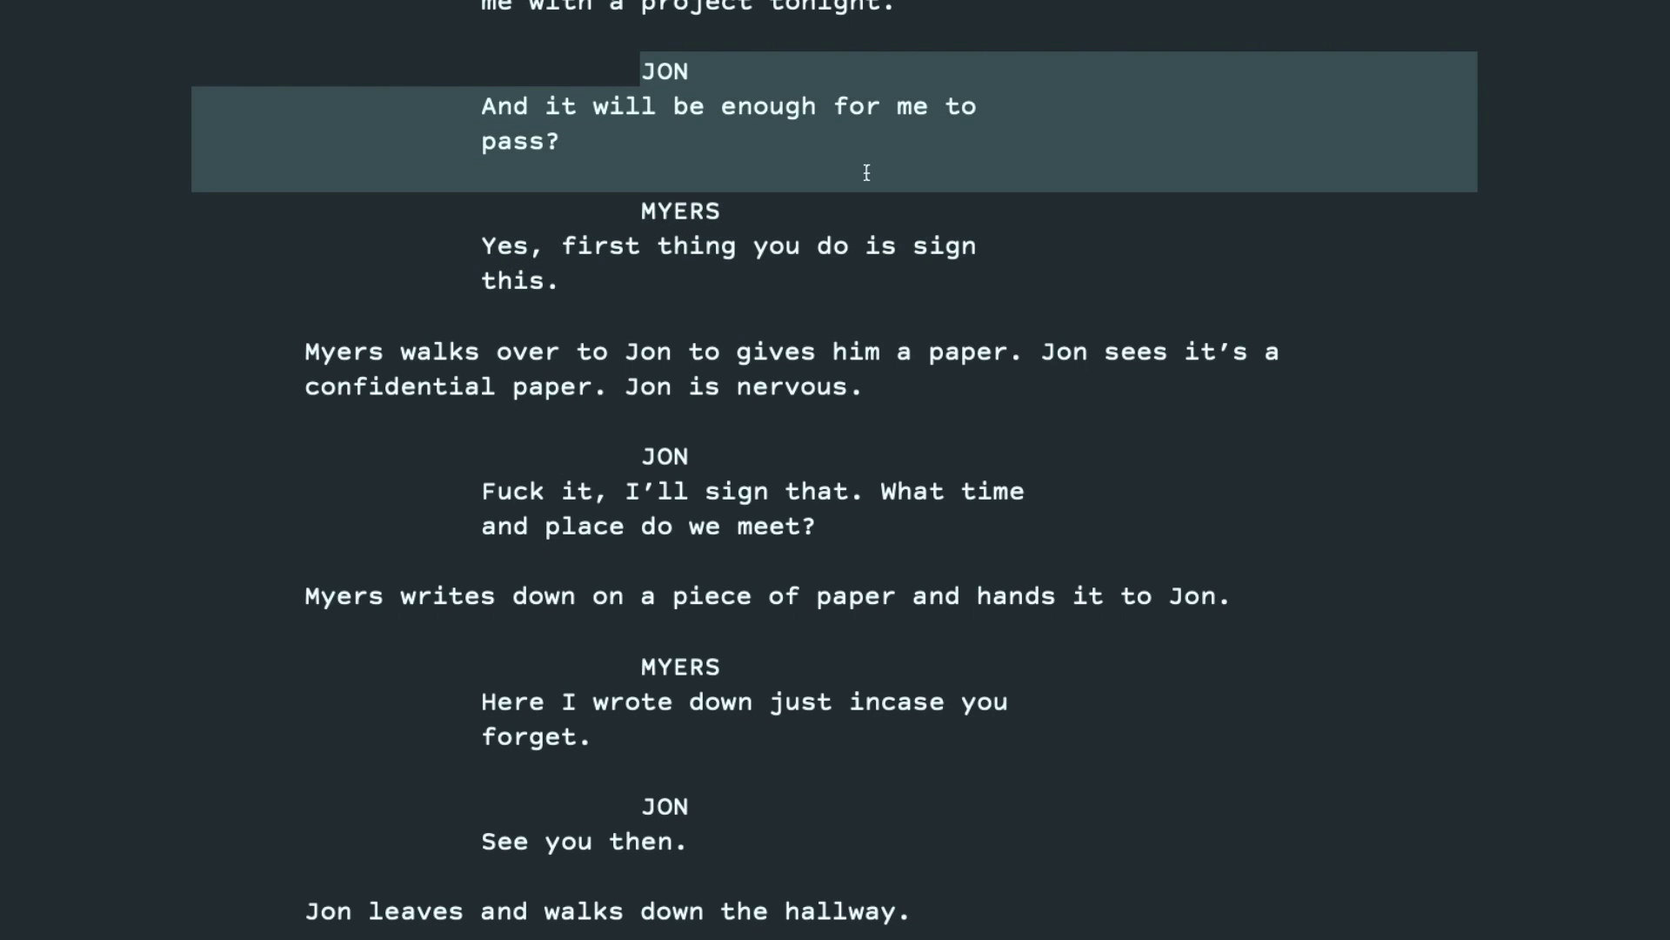
{"action": "left_click_drag", "start_coordinate": [635, 225], "coordinate": [738, 299]}
{"action": "left_click_drag", "start_coordinate": [603, 459], "coordinate": [977, 545]}
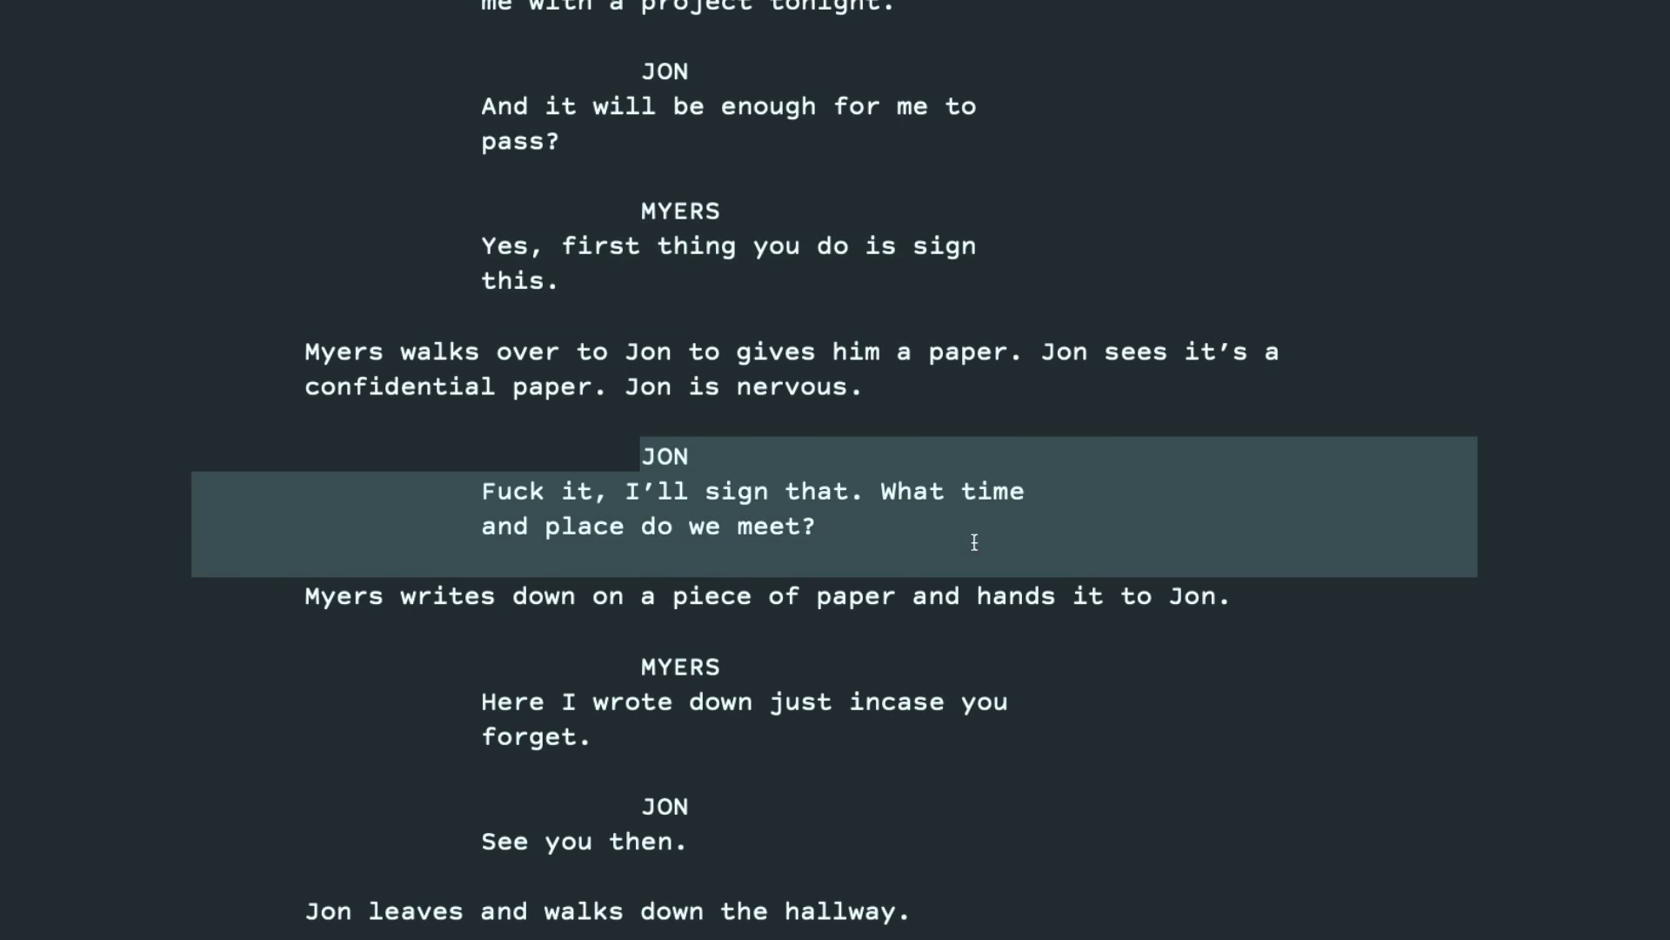
{"action": "left_click_drag", "start_coordinate": [583, 683], "coordinate": [782, 744]}
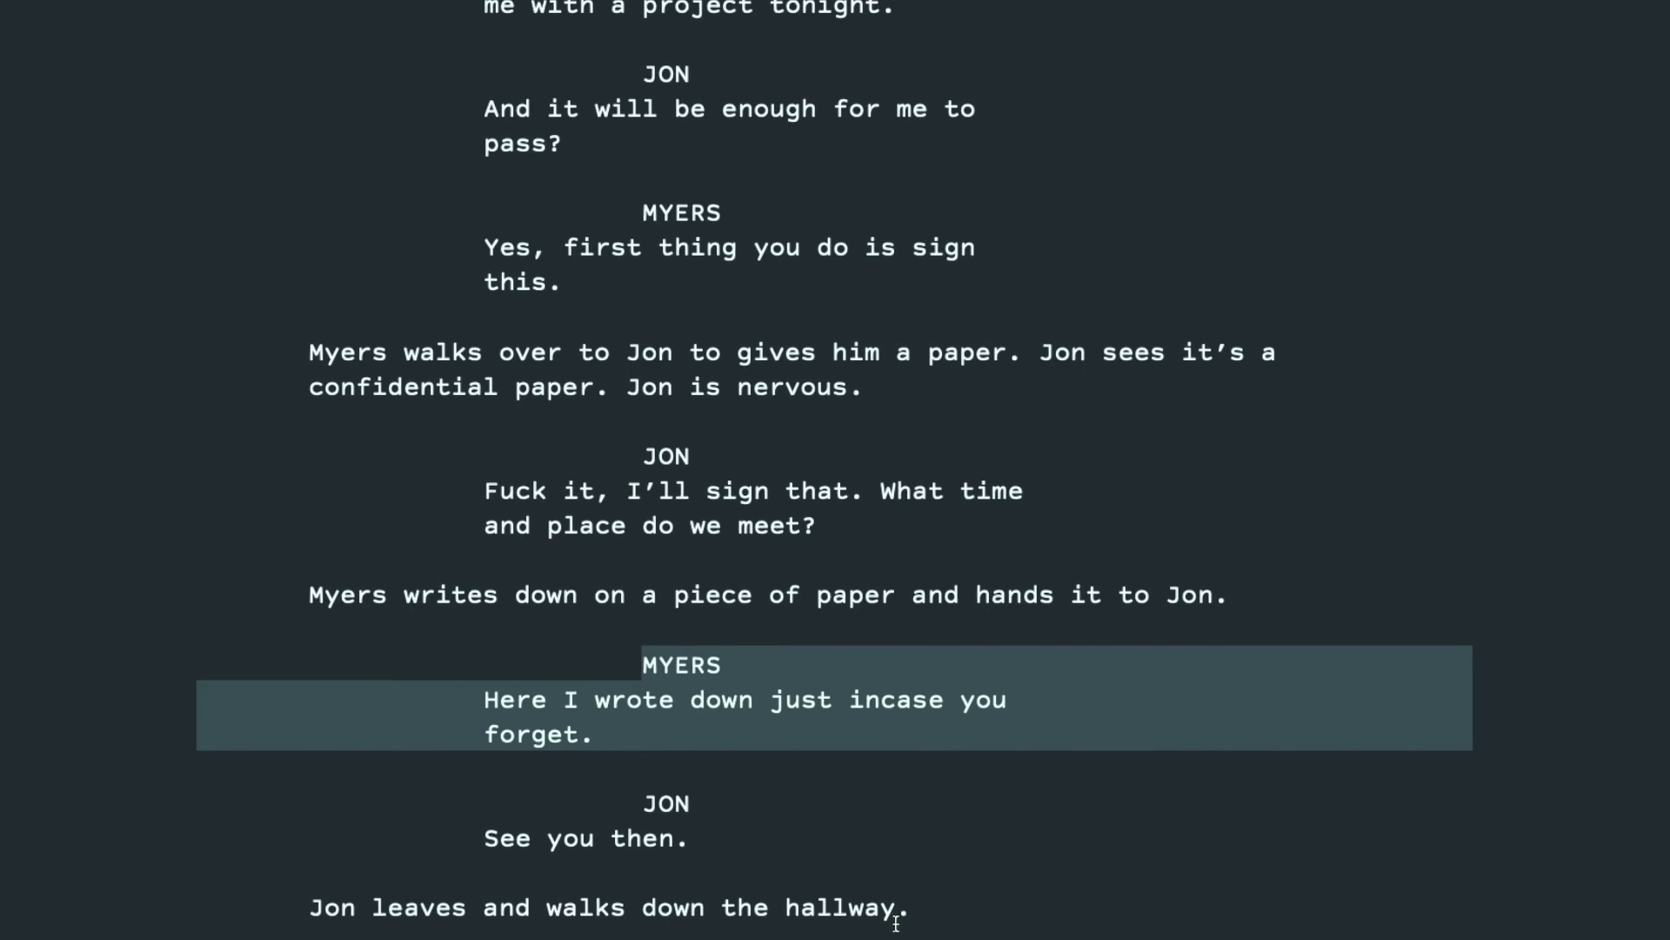
{"action": "left_click_drag", "start_coordinate": [896, 922], "coordinate": [704, 141]}
{"action": "scroll", "coordinate": [912, 394], "scroll_direction": "up", "scroll_amount": 3}
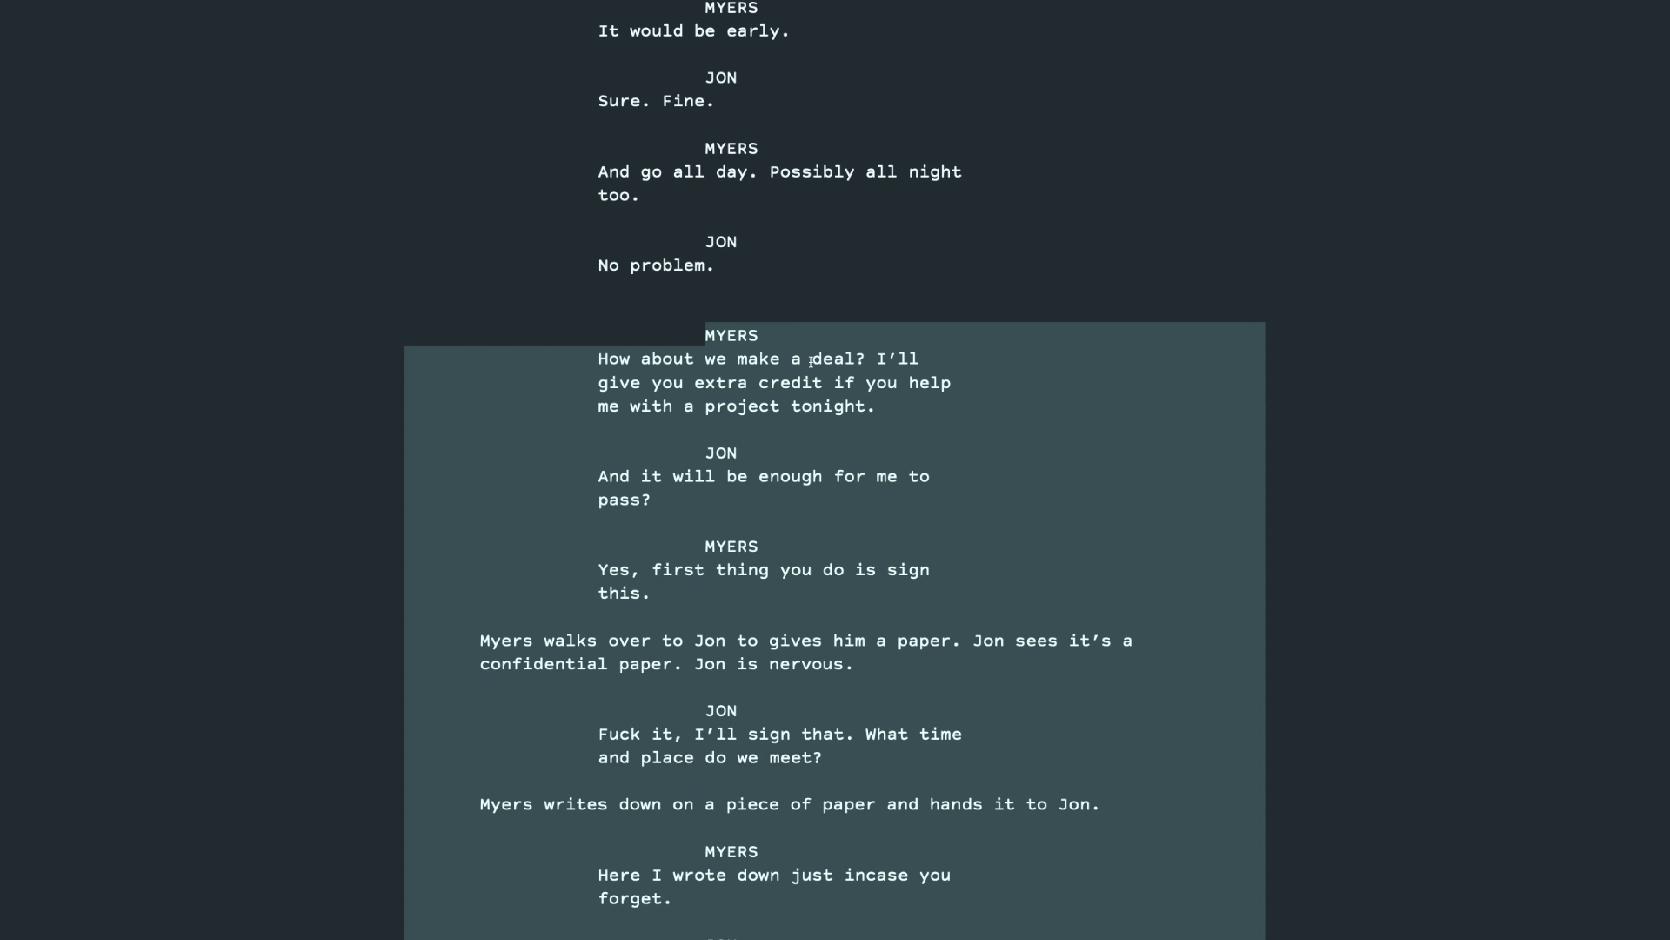
{"action": "key", "text": "BackSpace"}
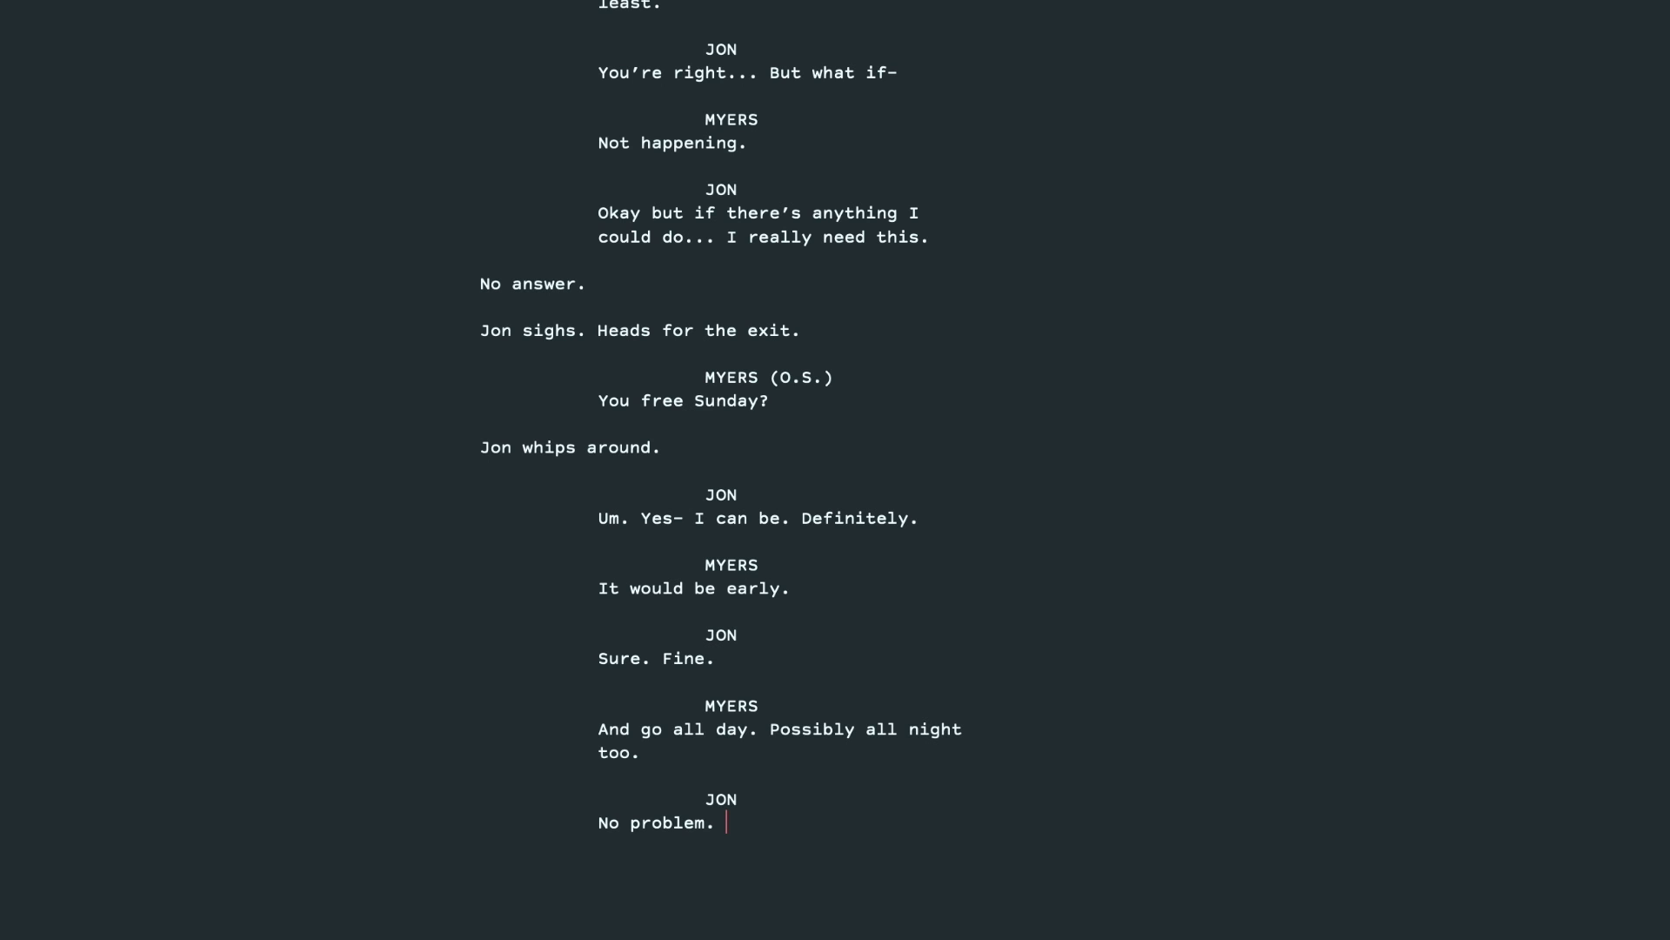
Add the action "Myers smiles to himself. A twinkle in his eye." and Jon asking "What's happening Sunday?"
{"action": "key", "text": "Return"}
{"action": "key", "text": "Return"}
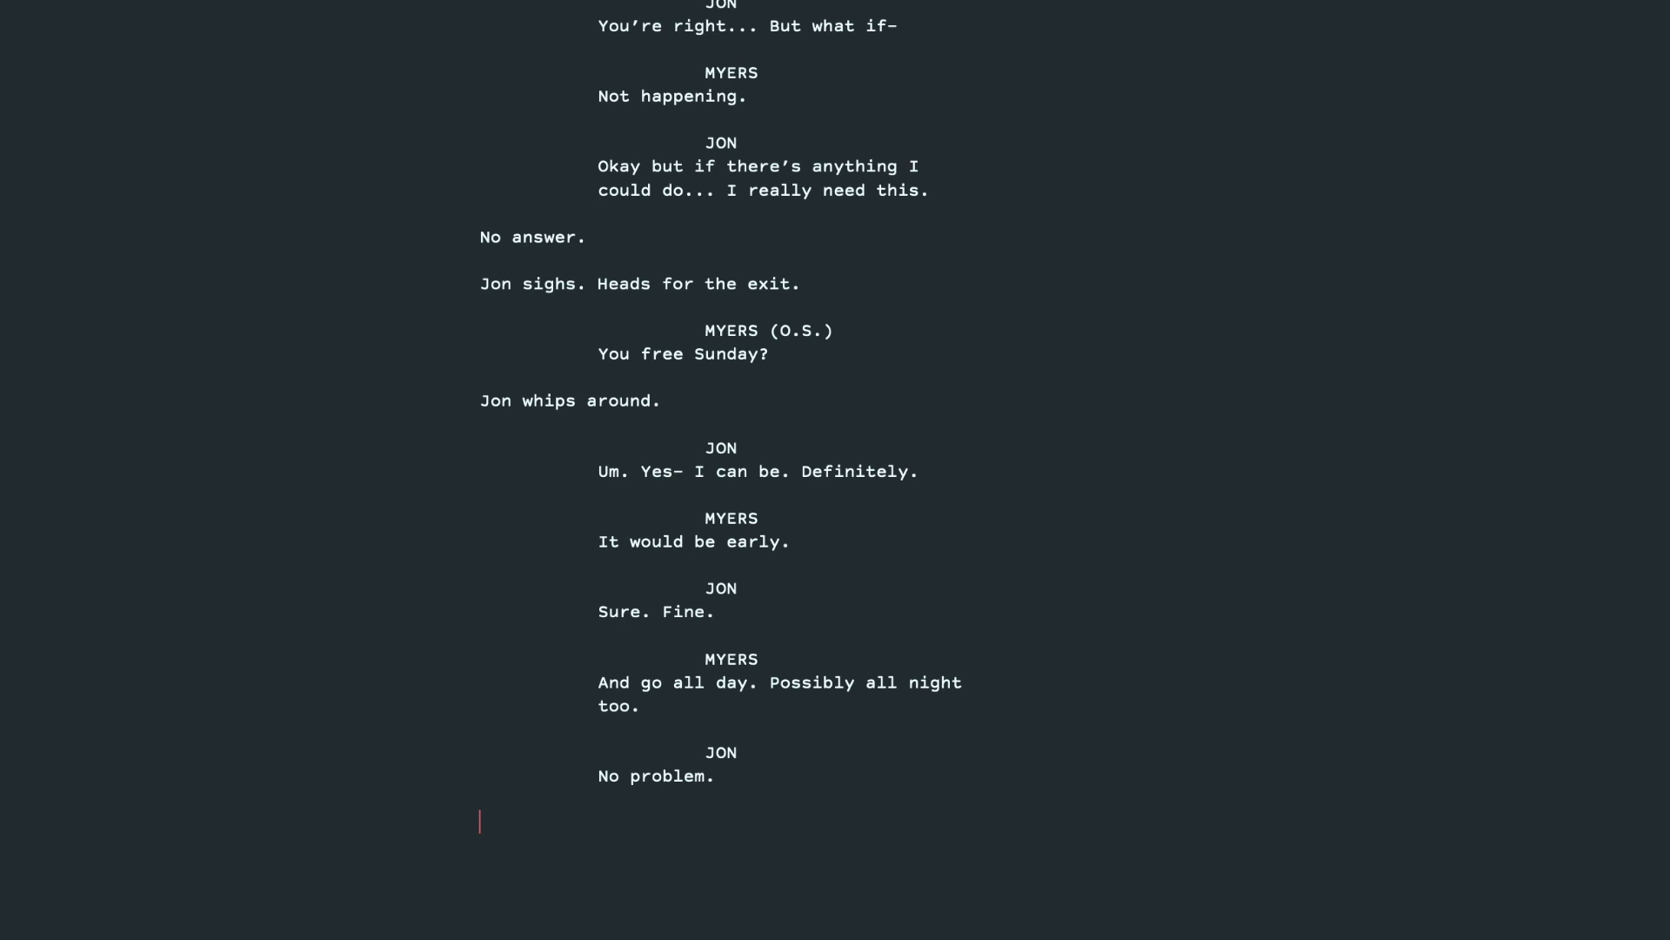
{"action": "type", "text": "Myers s"}
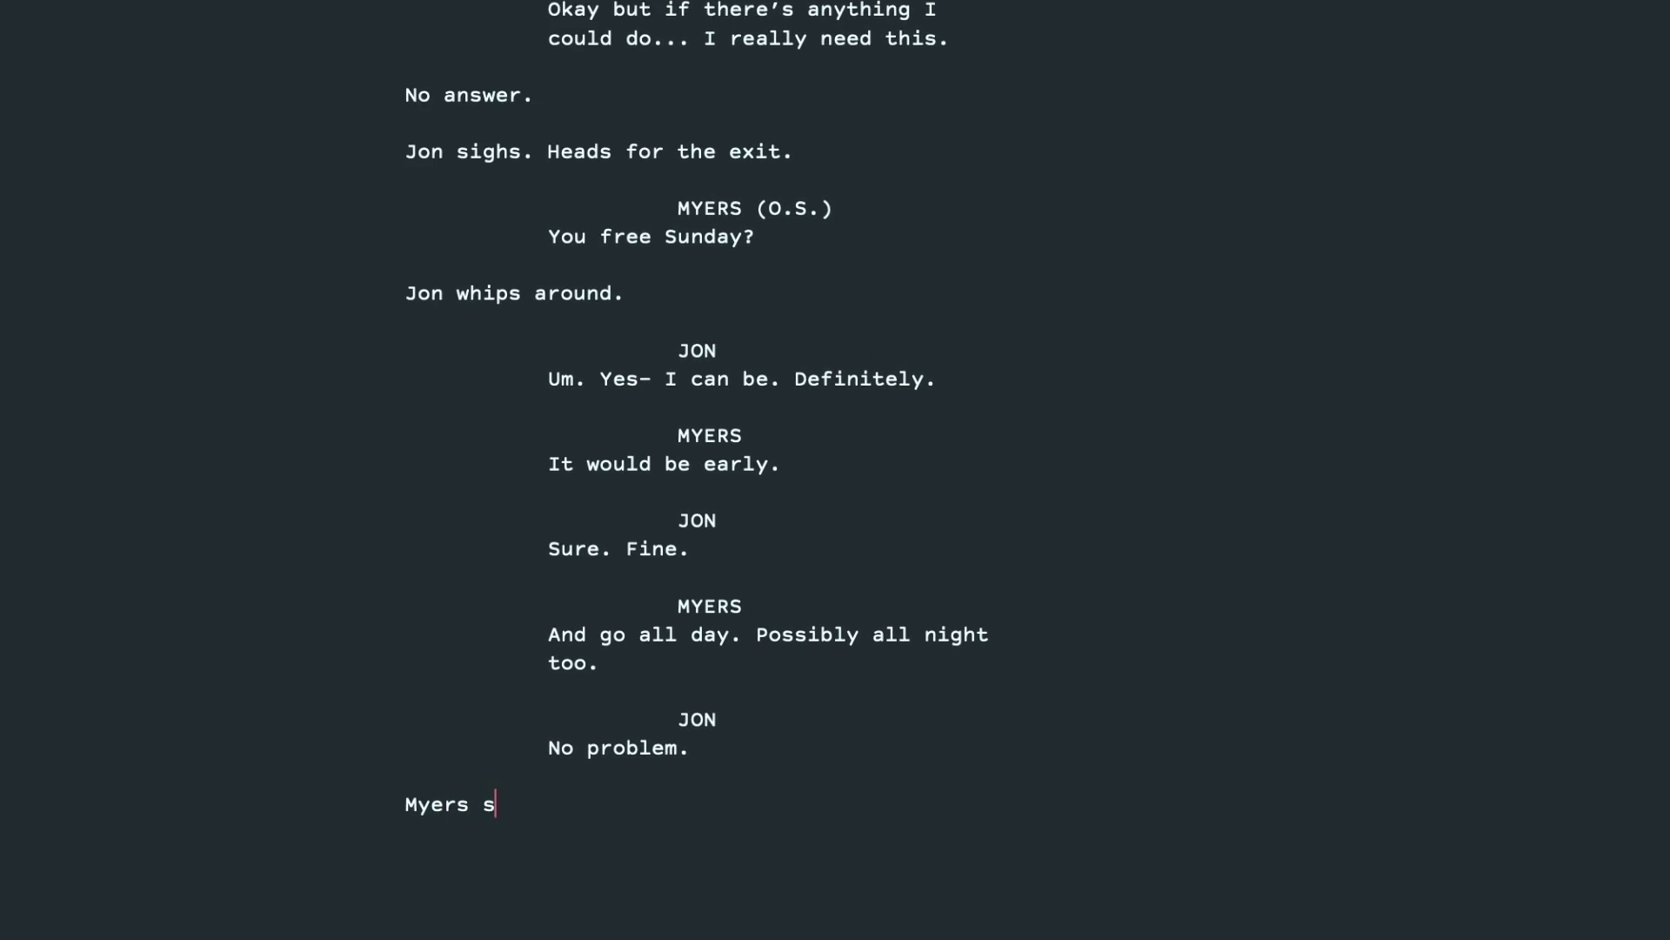
{"action": "type", "text": "miles to himself. "}
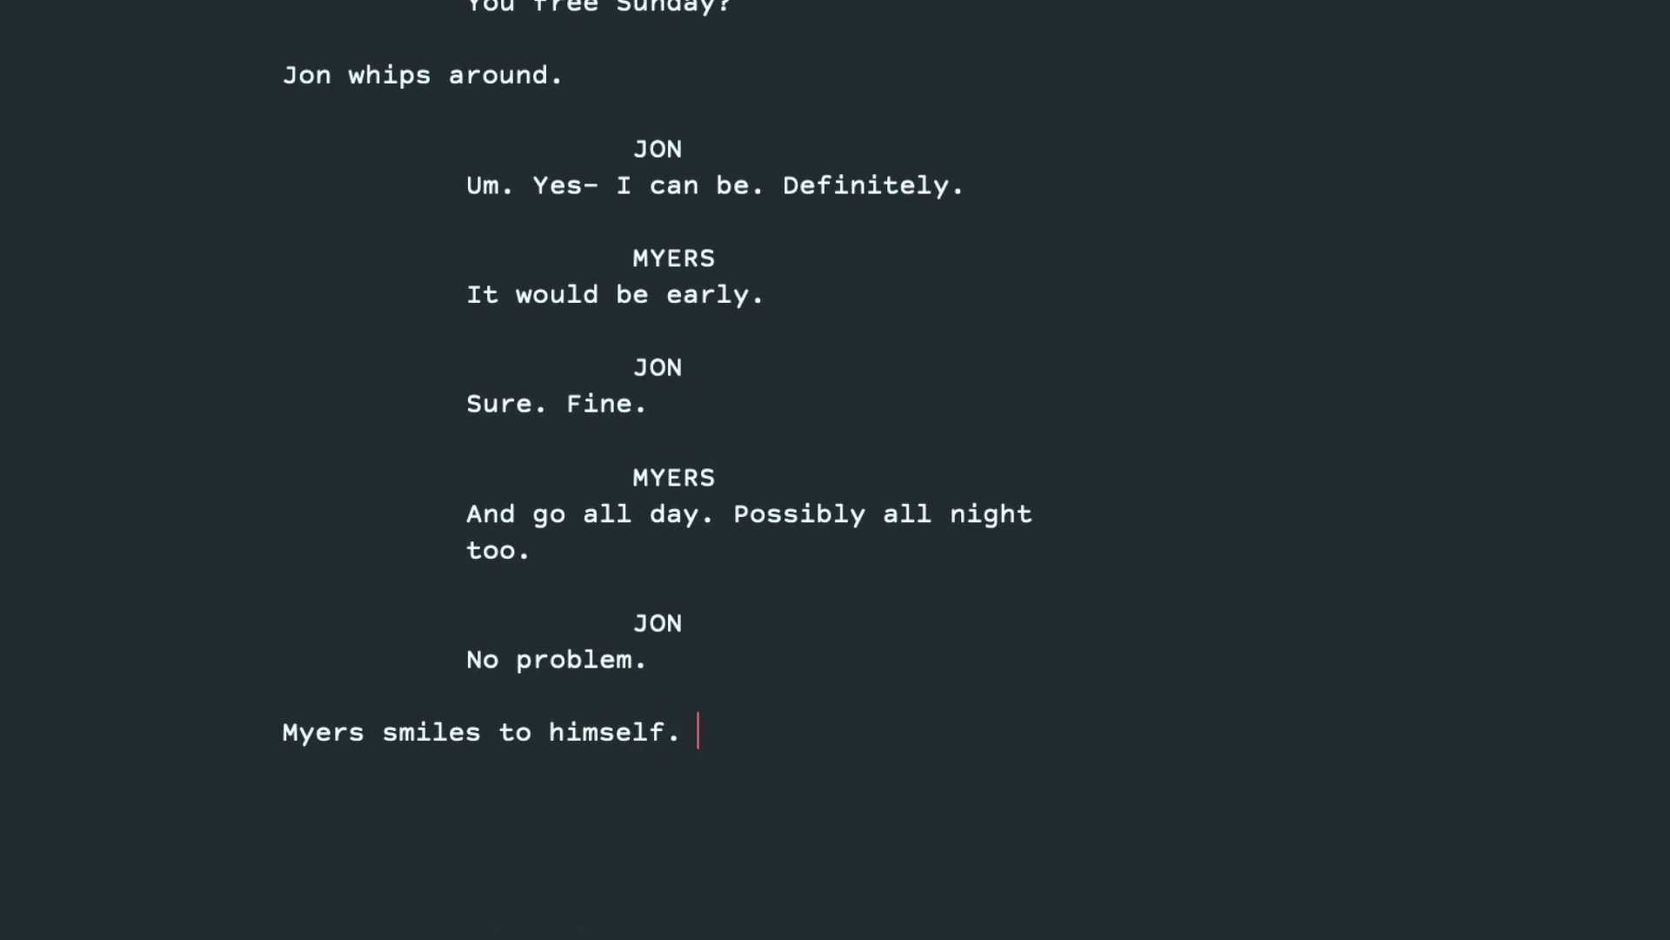
{"action": "type", "text": "A twinkl"}
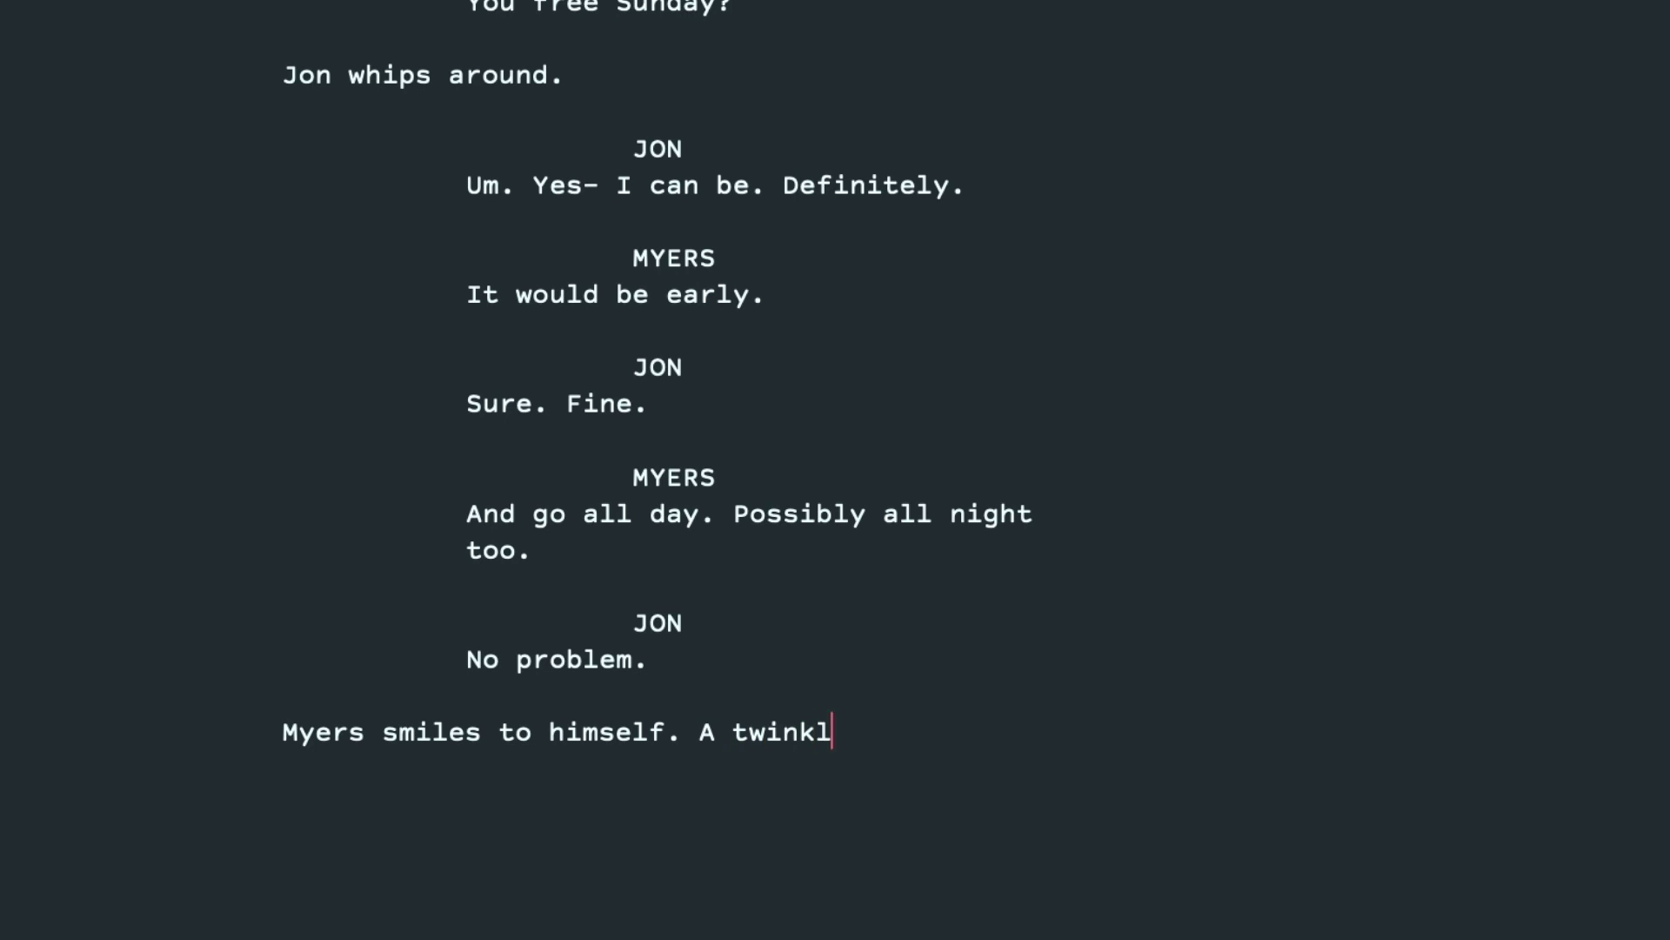
{"action": "type", "text": "e in his eye."}
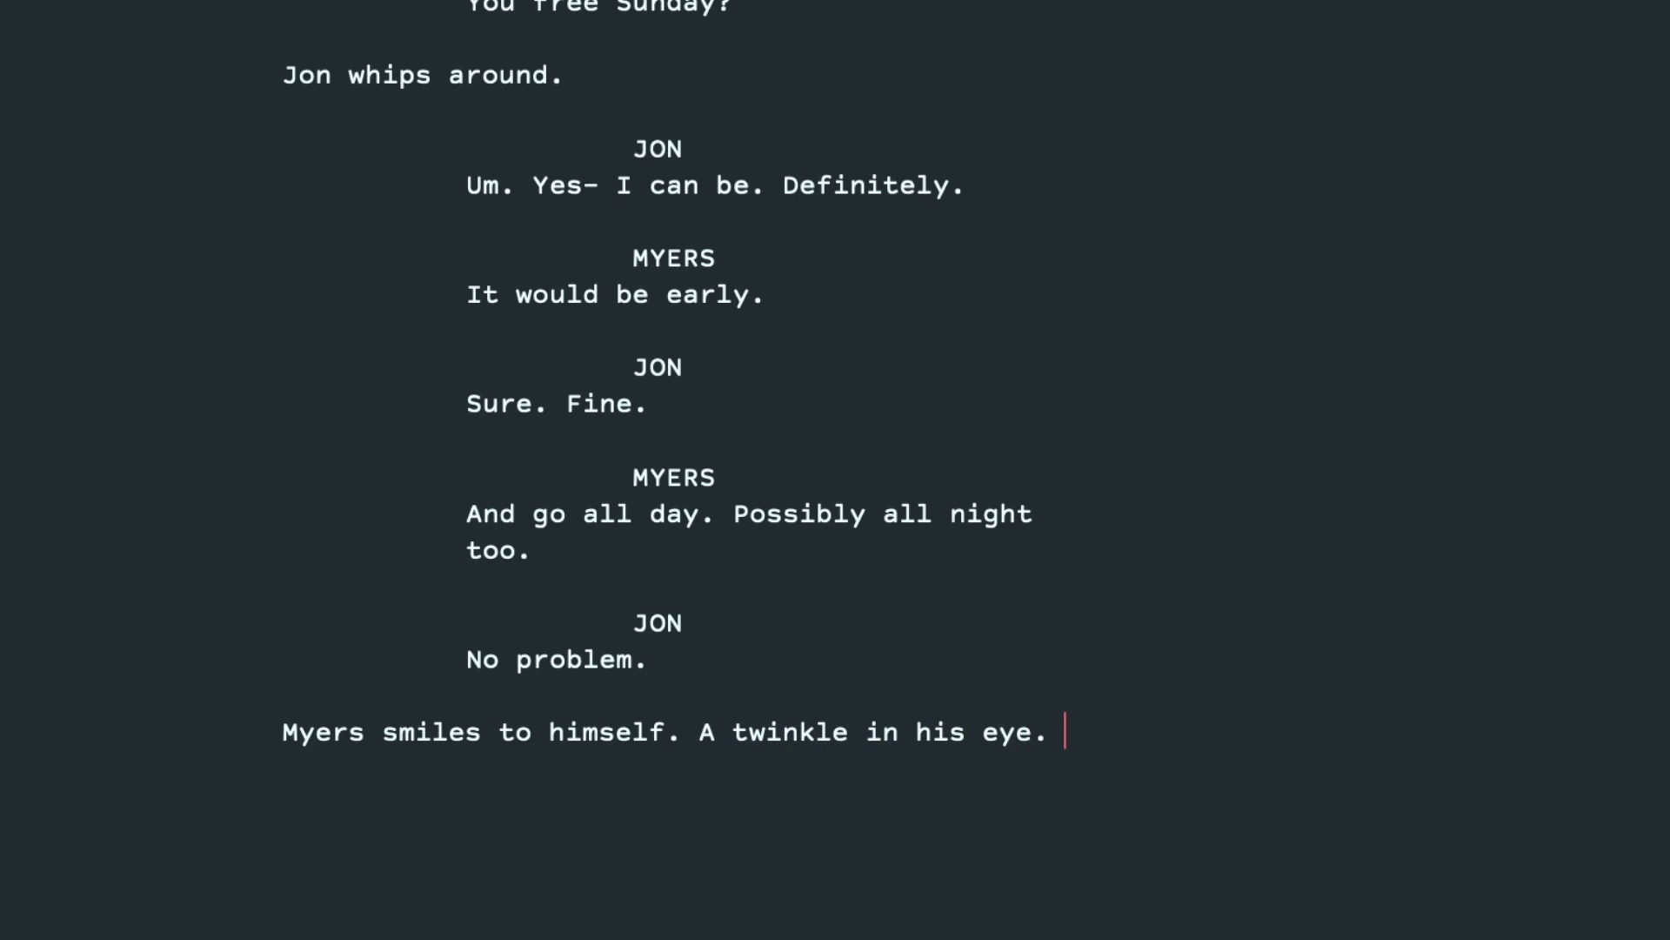
{"action": "key", "text": "Return"}
{"action": "key", "text": "Return"}
{"action": "type", "text": "JON"}
{"action": "key", "text": "Return"}
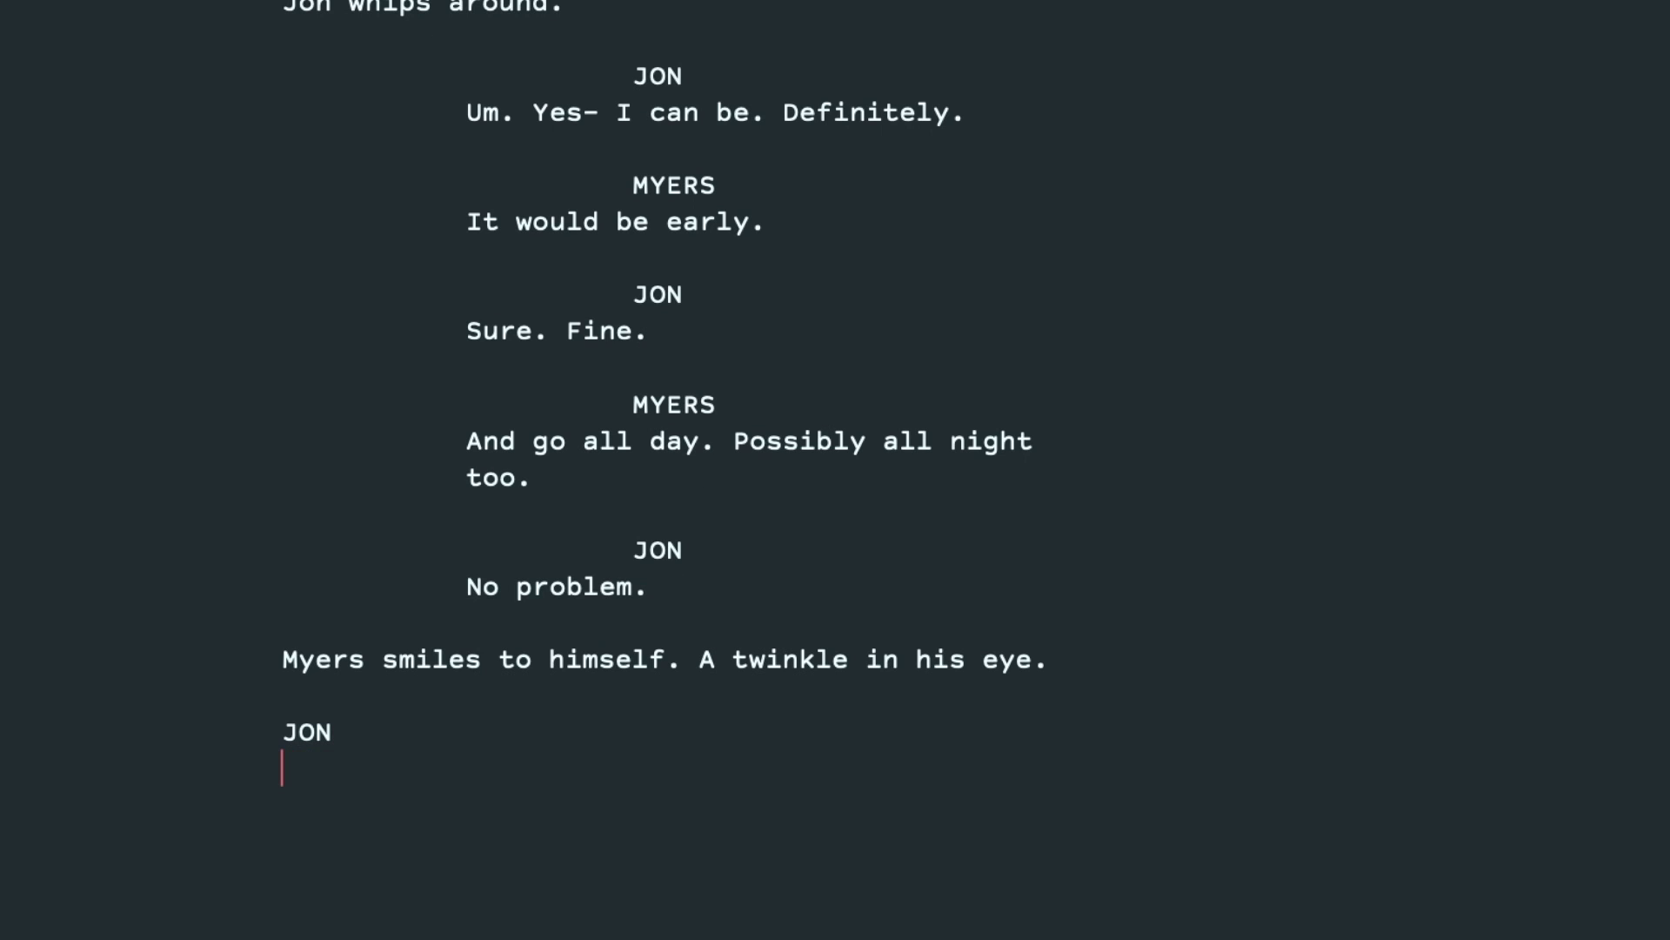
{"action": "type", "text": "W"}
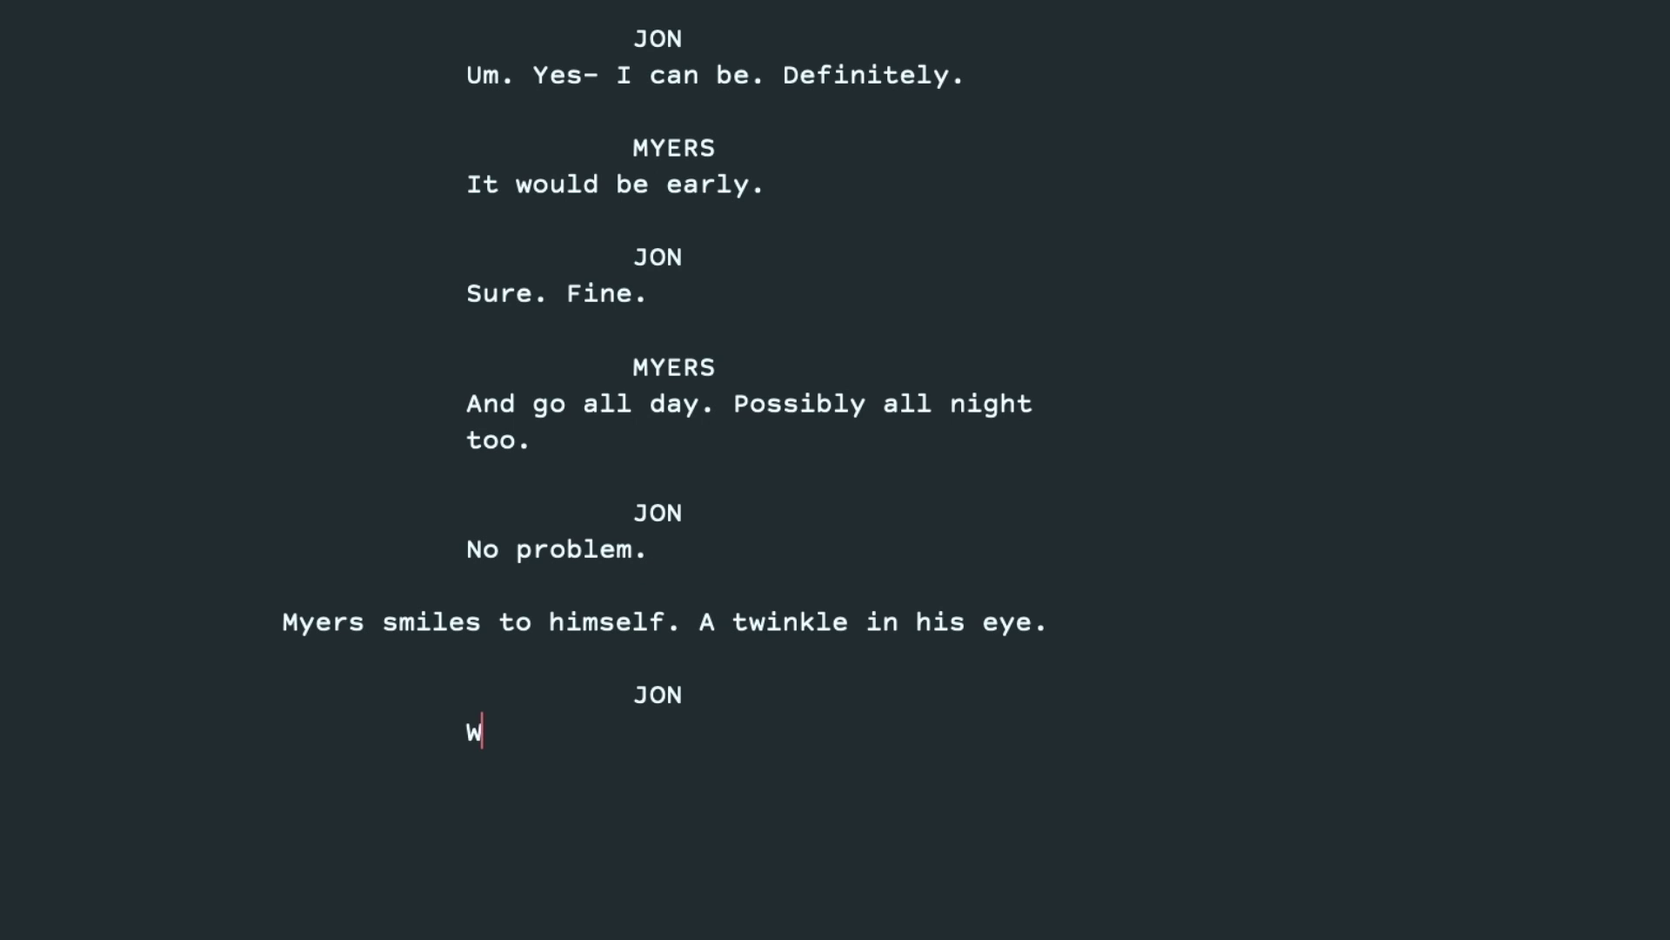
{"action": "type", "text": "hat's happening Sunday"}
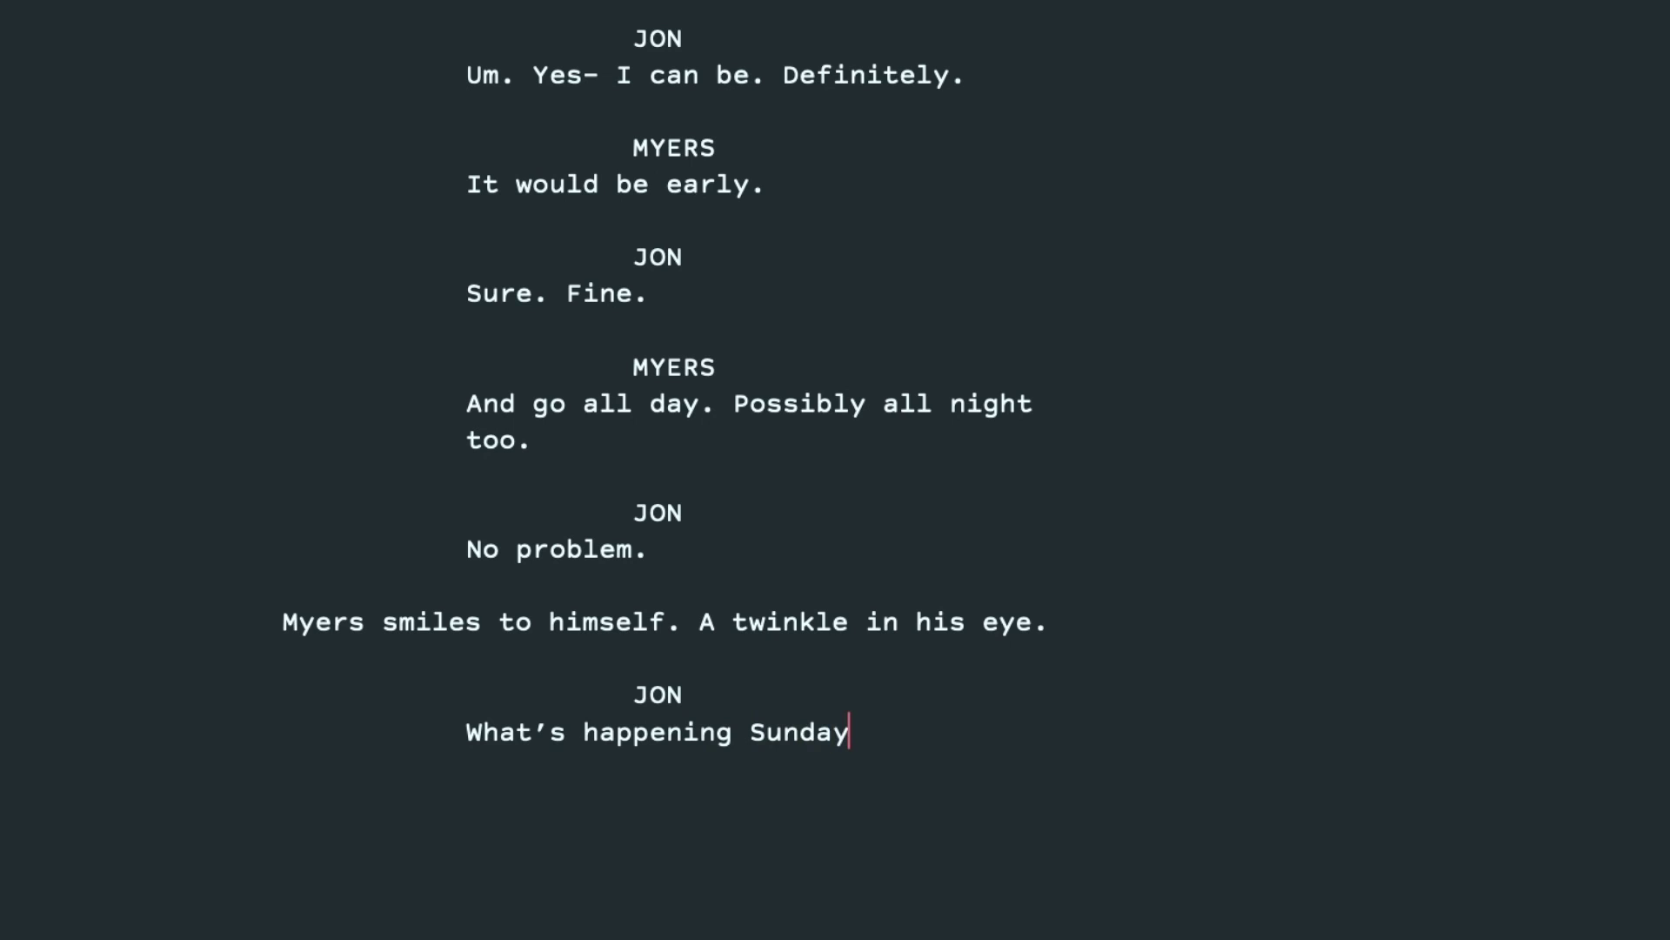
{"action": "type", "text": "?"}
Give Myers the line "Well? How do I... Hmmm. Words words..." followed by an action of him laughing, embarrassed
{"action": "key", "text": "Return"}
{"action": "key", "text": "Return"}
{"action": "type", "text": "M"}
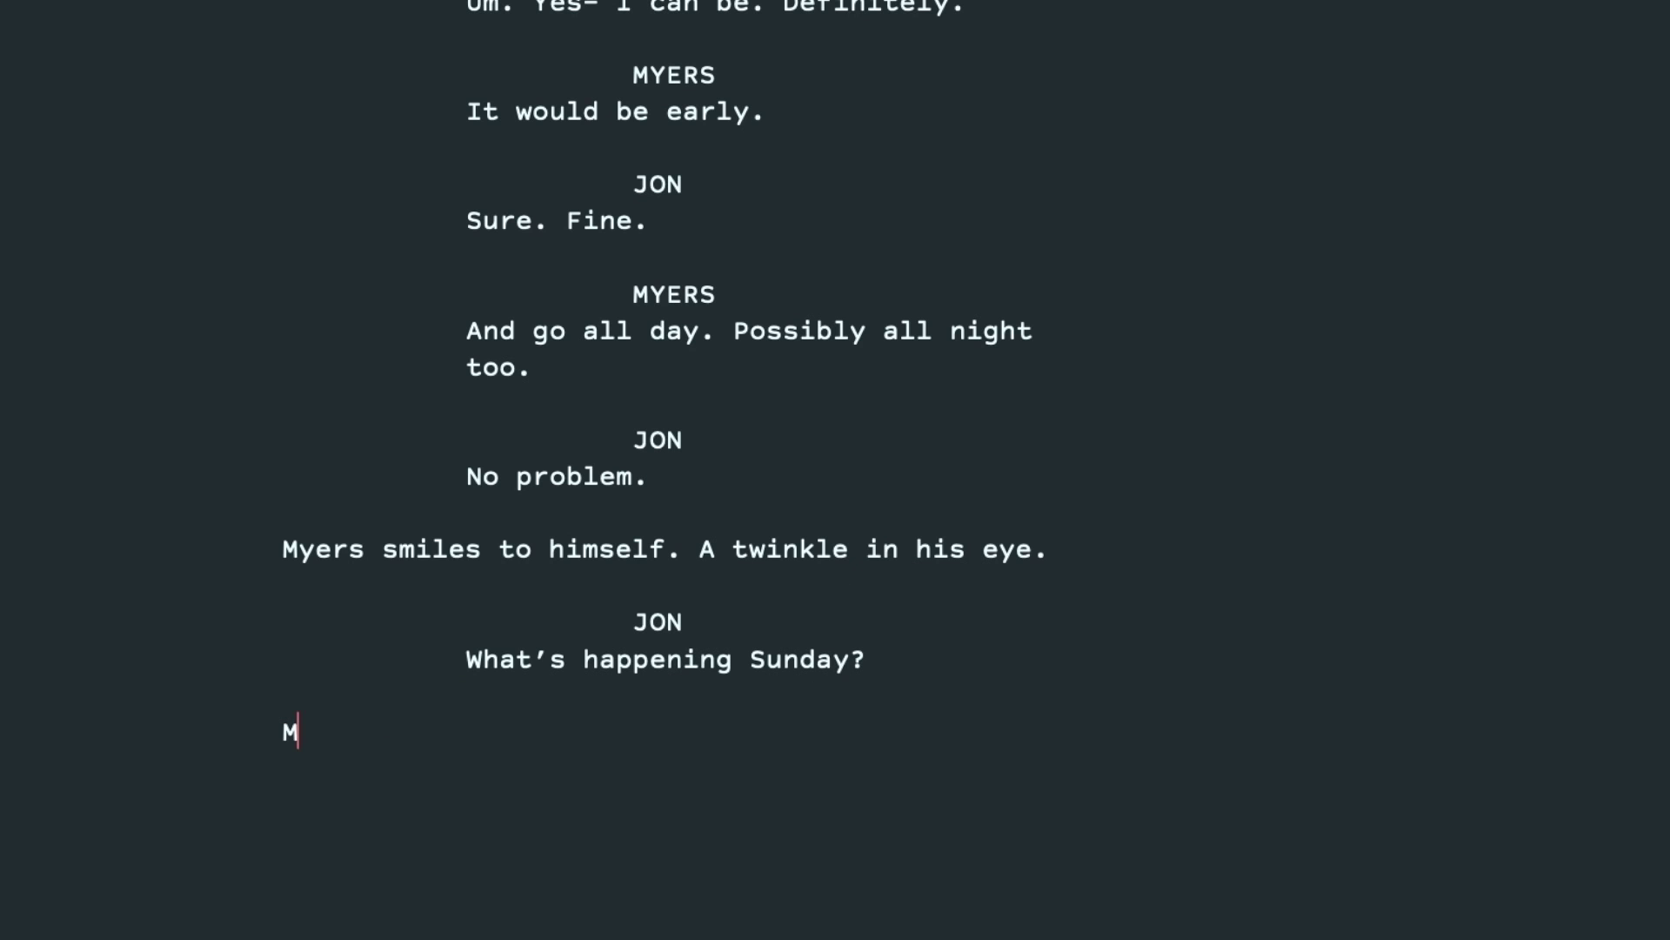
{"action": "type", "text": "YERS"}
{"action": "key", "text": "Return"}
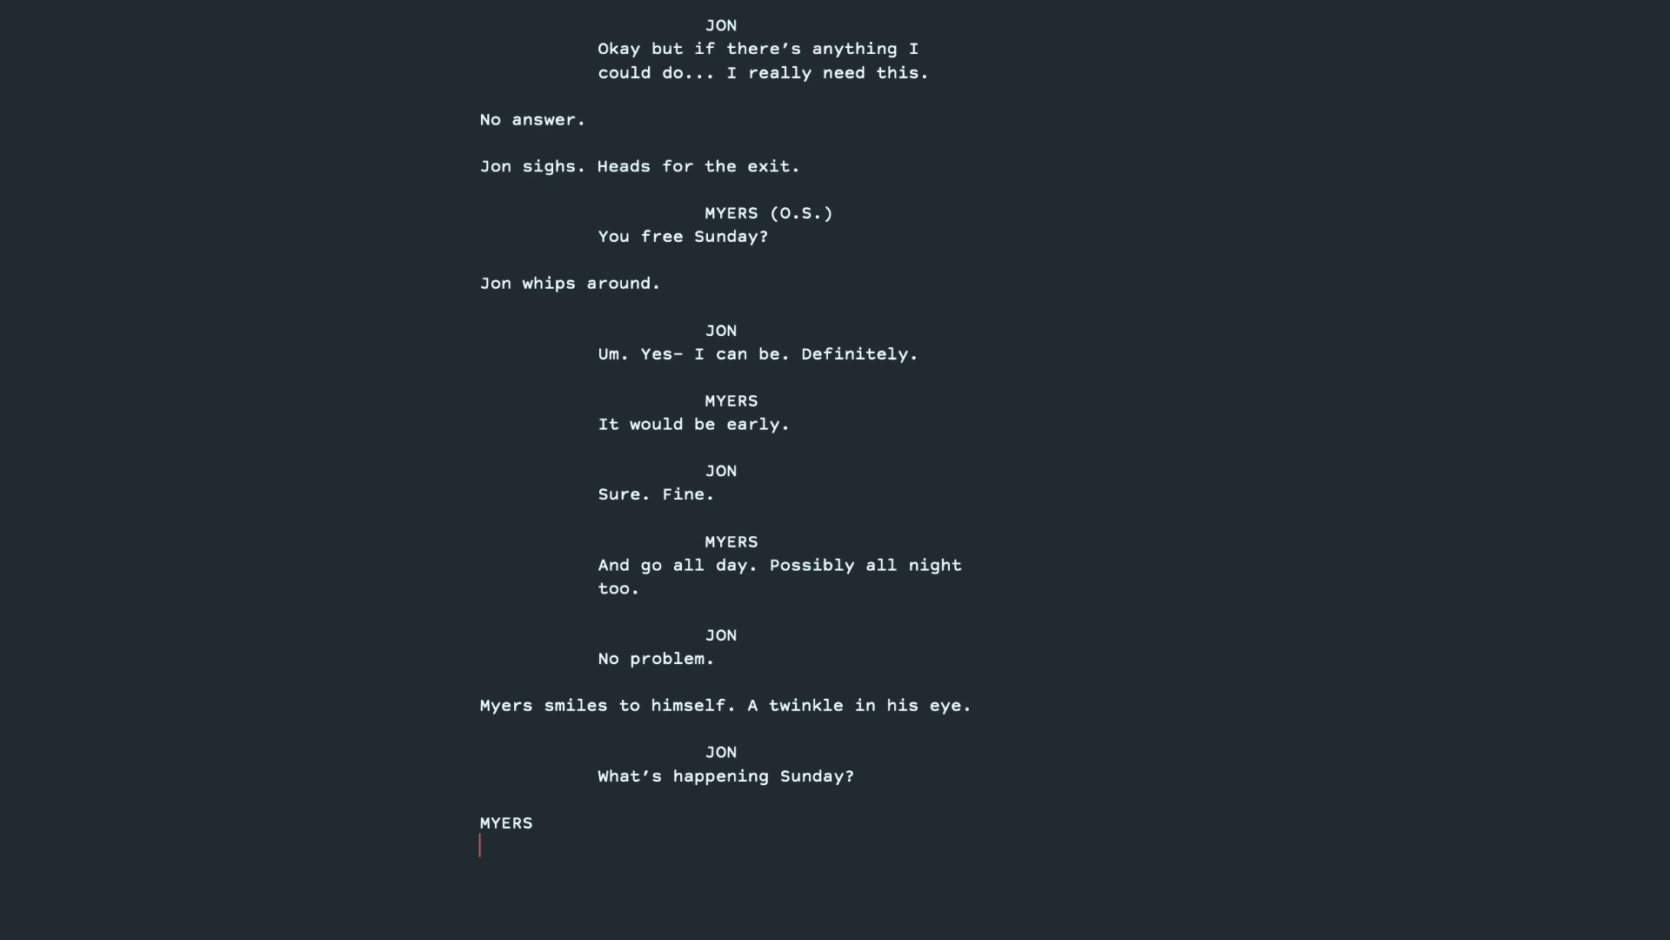
{"action": "type", "text": "Well?"}
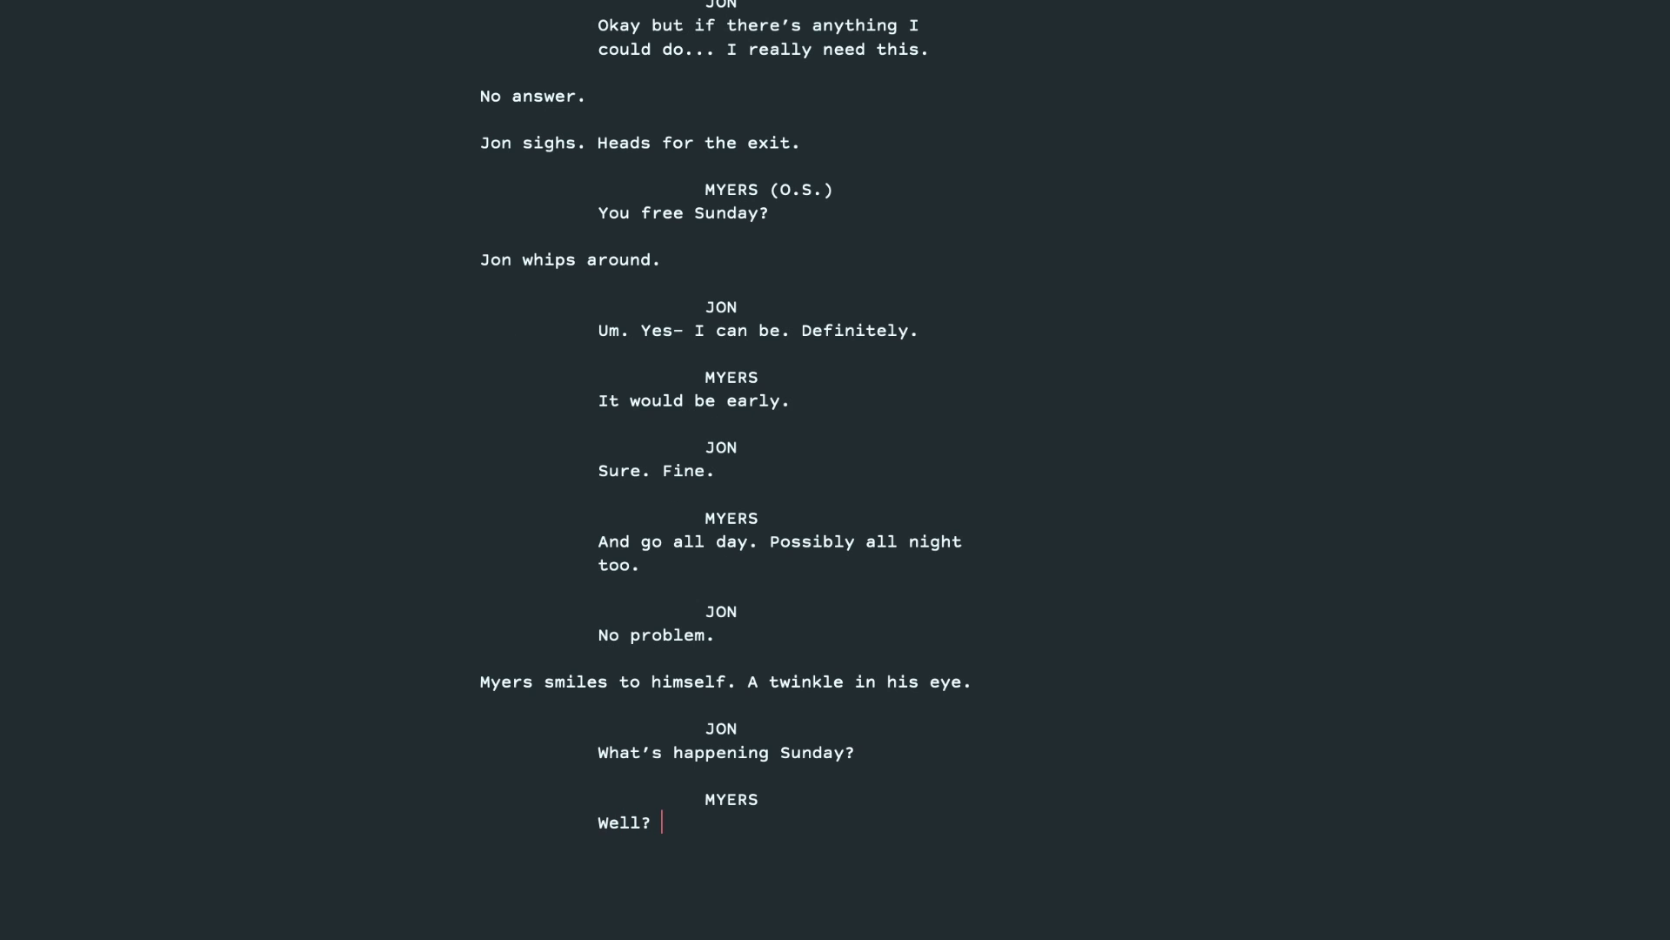
{"action": "type", "text": " How do I... Hmmm. Words wrod"}
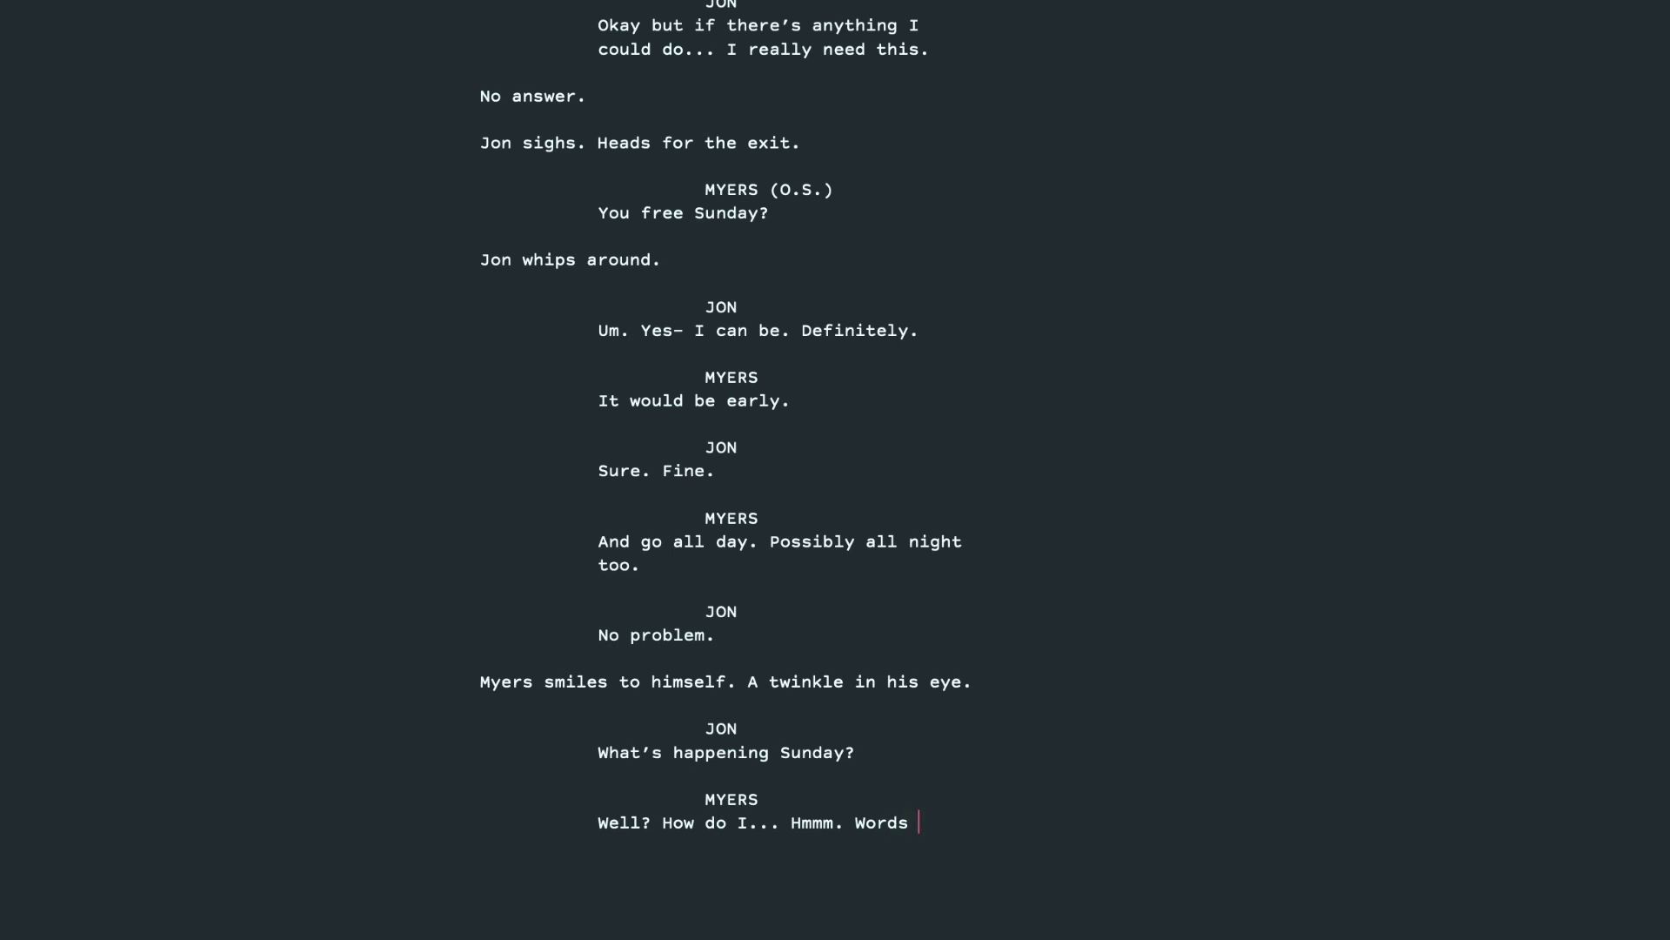
{"action": "key", "text": "BackSpace"}
{"action": "key", "text": "BackSpace"}
{"action": "key", "text": "BackSpace"}
{"action": "type", "text": "ords words"}
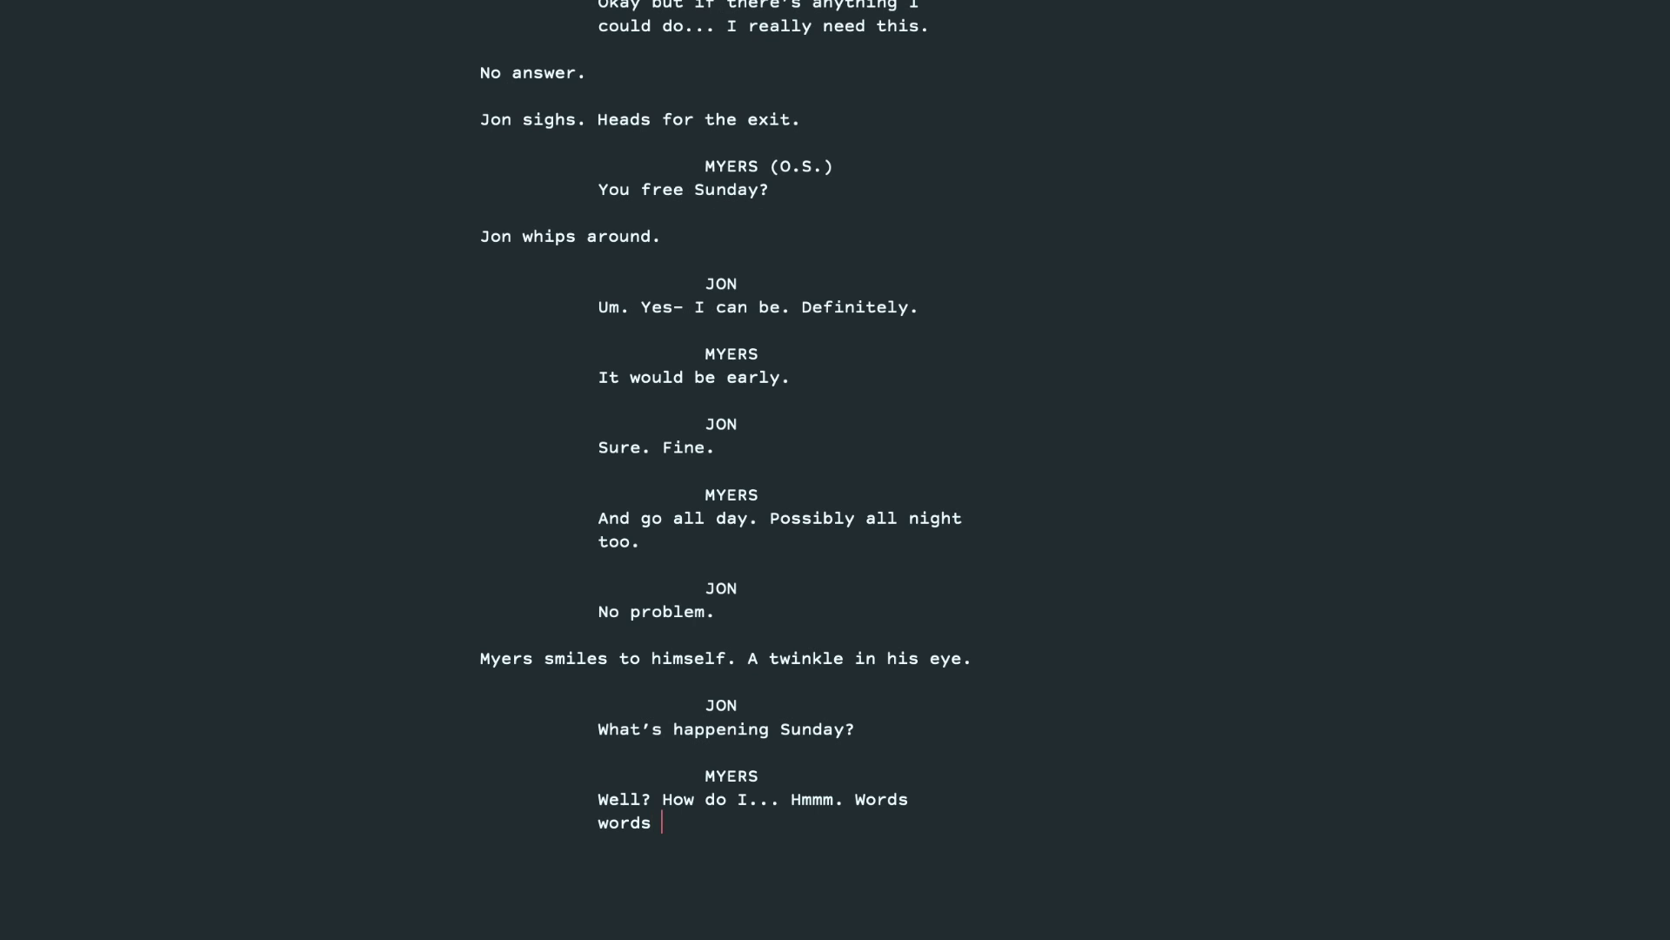
{"action": "type", "text": "..."}
{"action": "key", "text": "Return"}
{"action": "key", "text": "Return"}
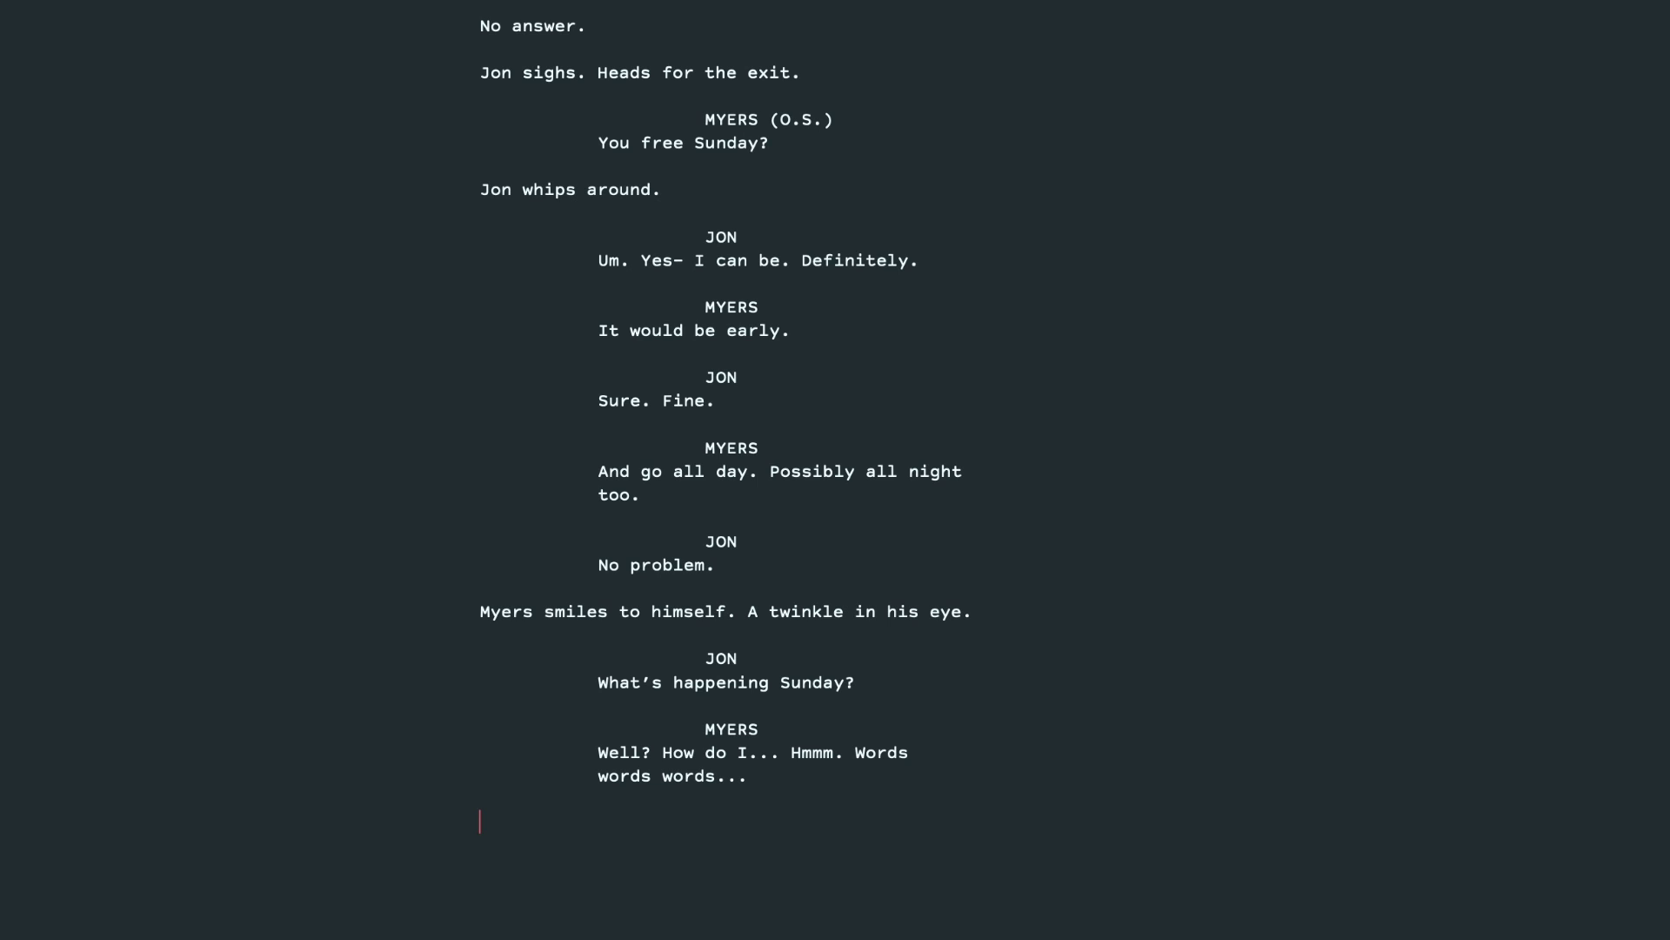
{"action": "type", "text": "Myers lu"}
{"action": "type", "text": "ughs, embarra"}
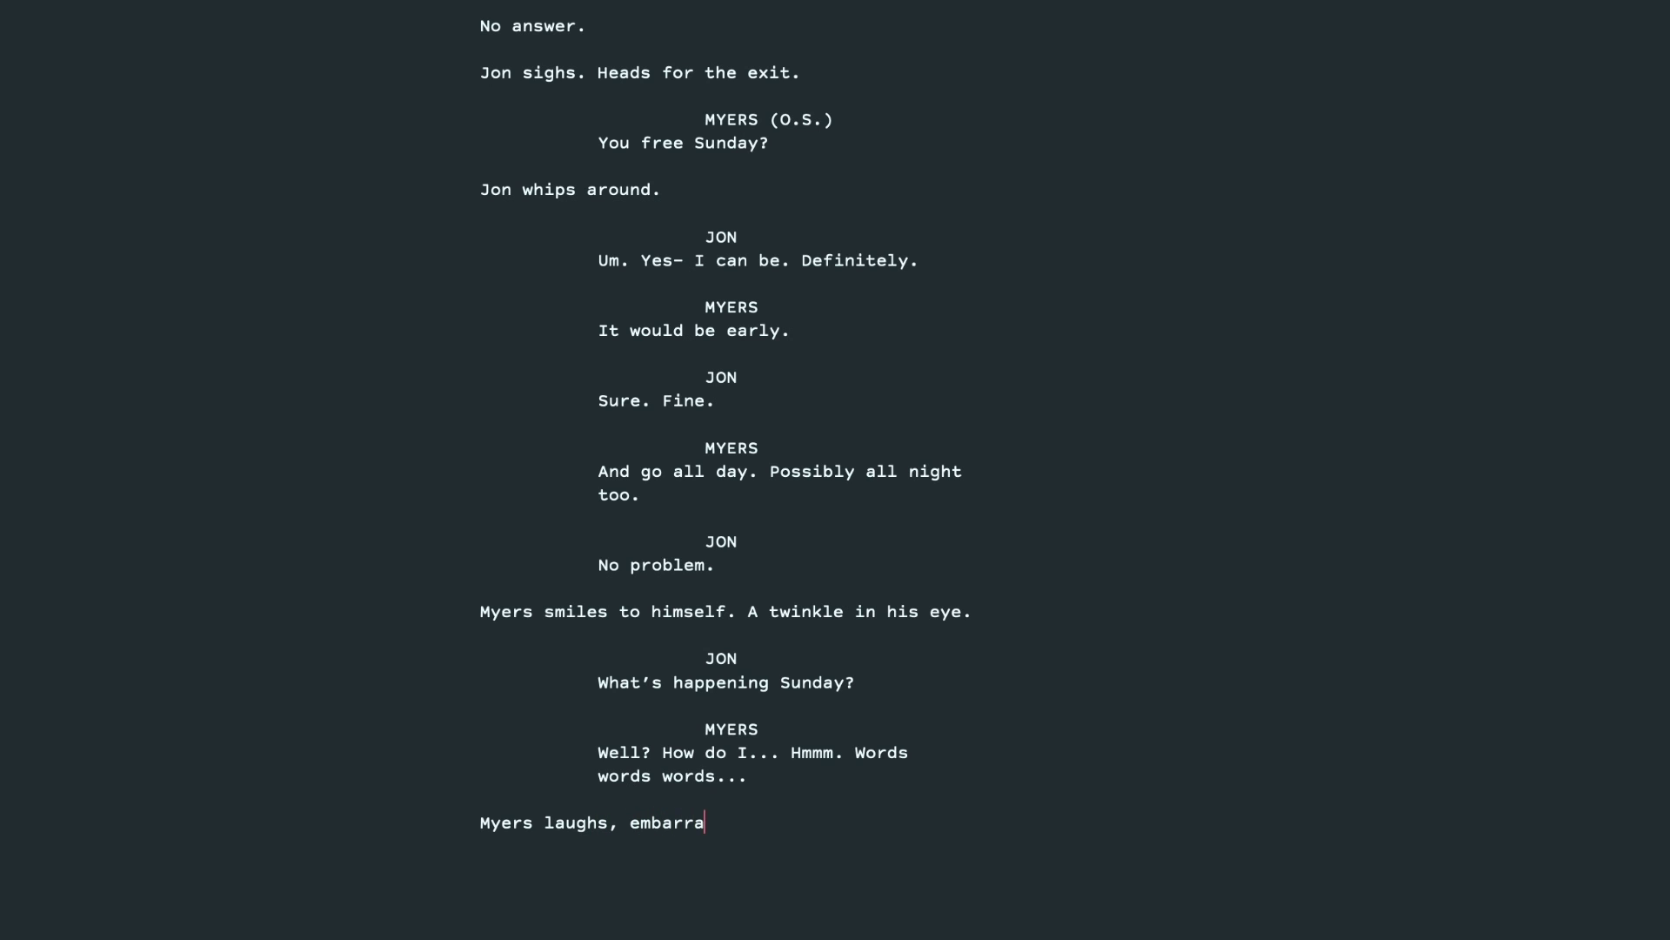
{"action": "type", "text": "ssed."}
Add Myers's closing line "You're gonna have to come and see for yourself."
{"action": "key", "text": "Return"}
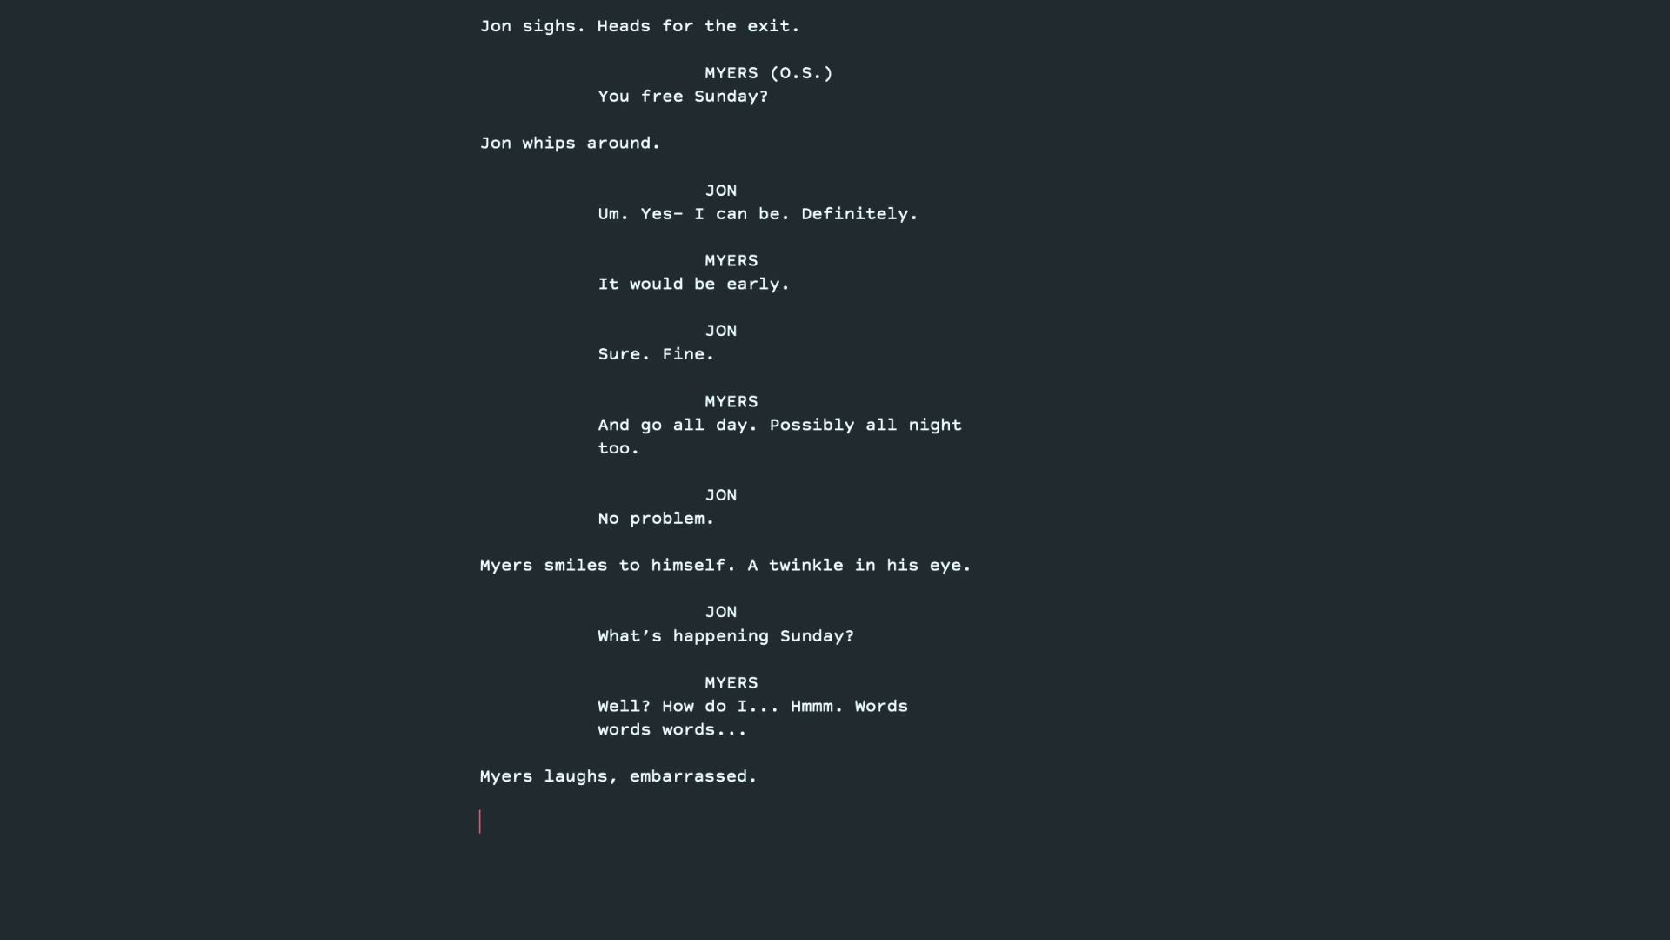
{"action": "type", "text": "MYERS"}
{"action": "key", "text": "Return"}
{"action": "type", "text": "You"}
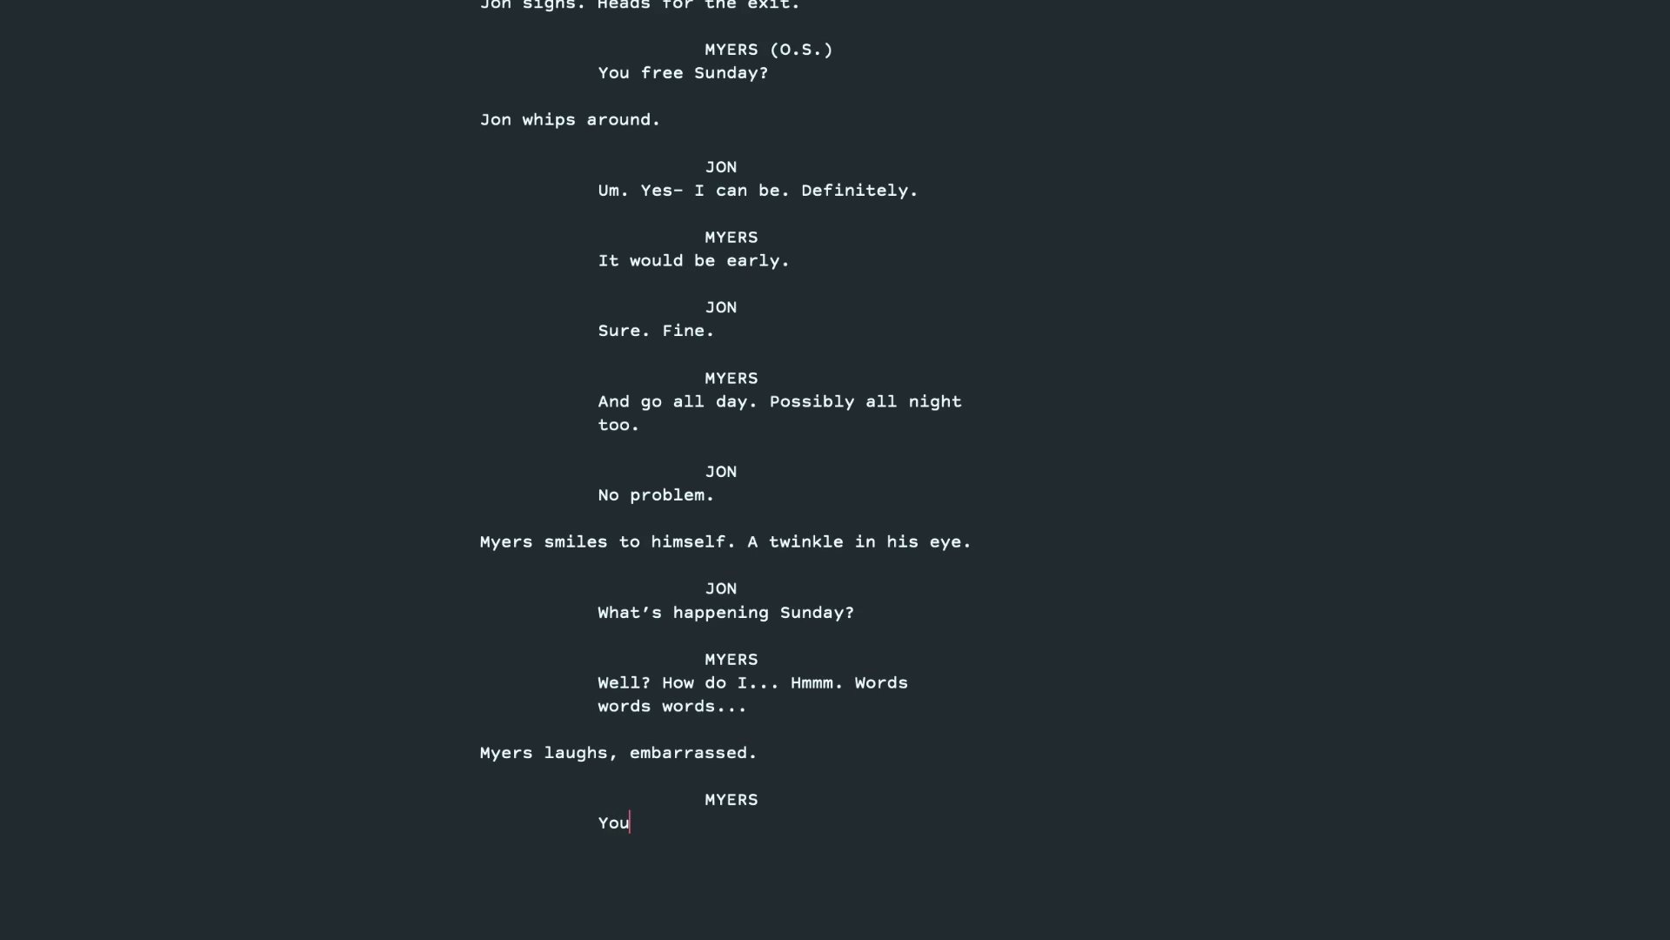
{"action": "type", "text": "'re gonna have to come "}
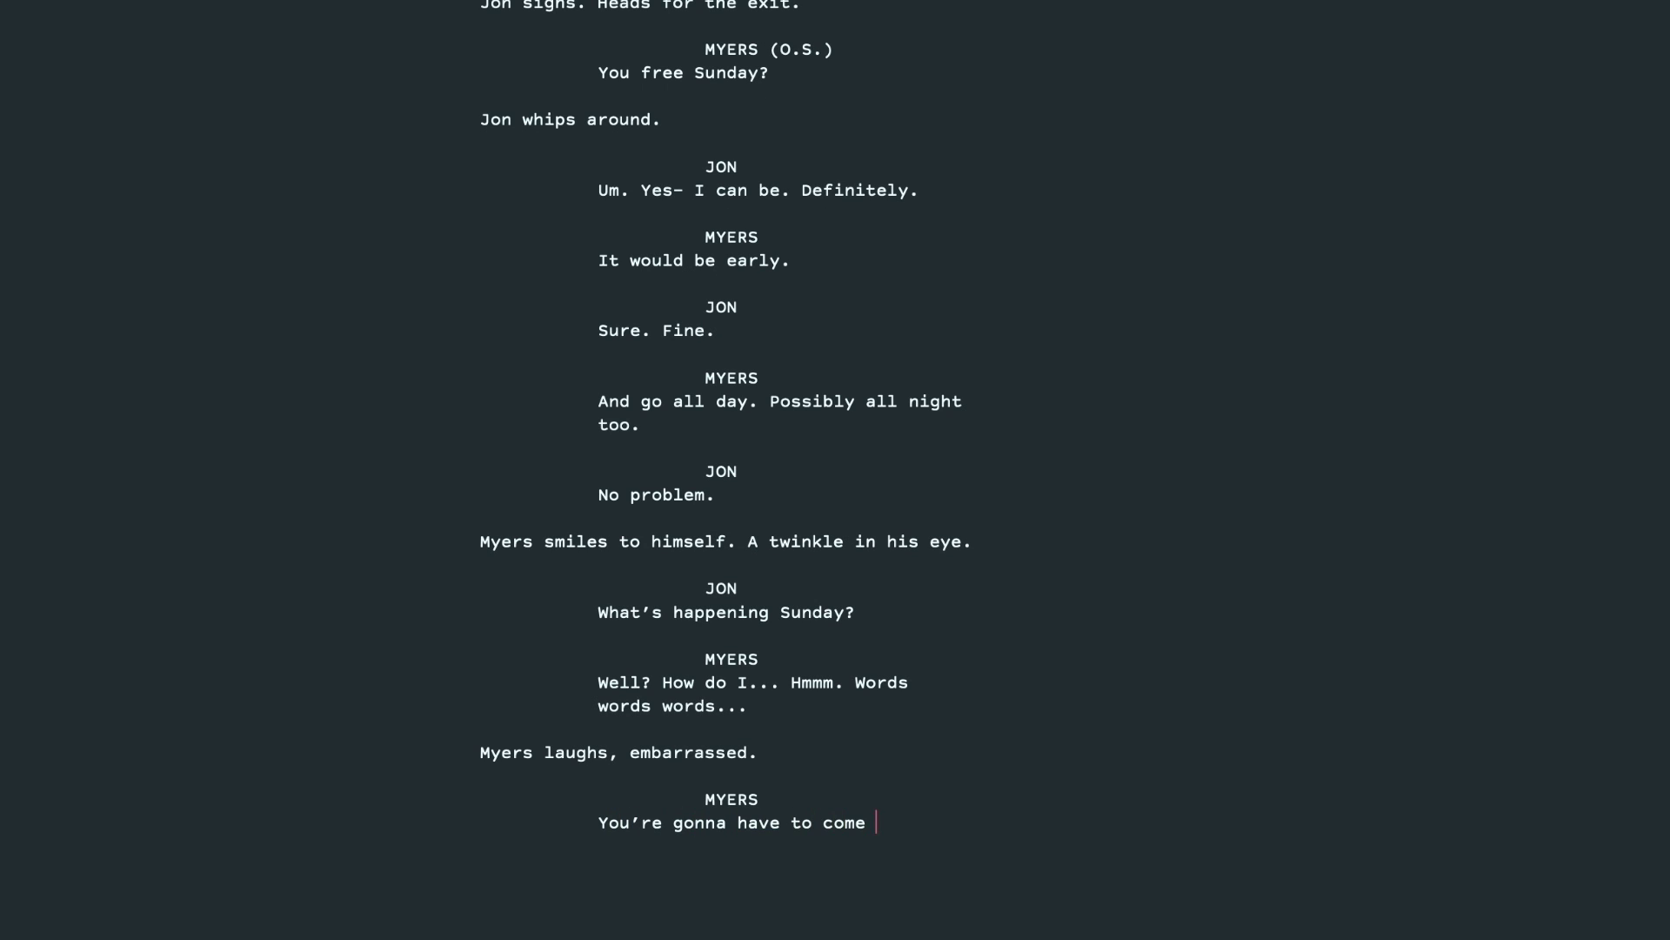
{"action": "type", "text": "and see for yourself."}
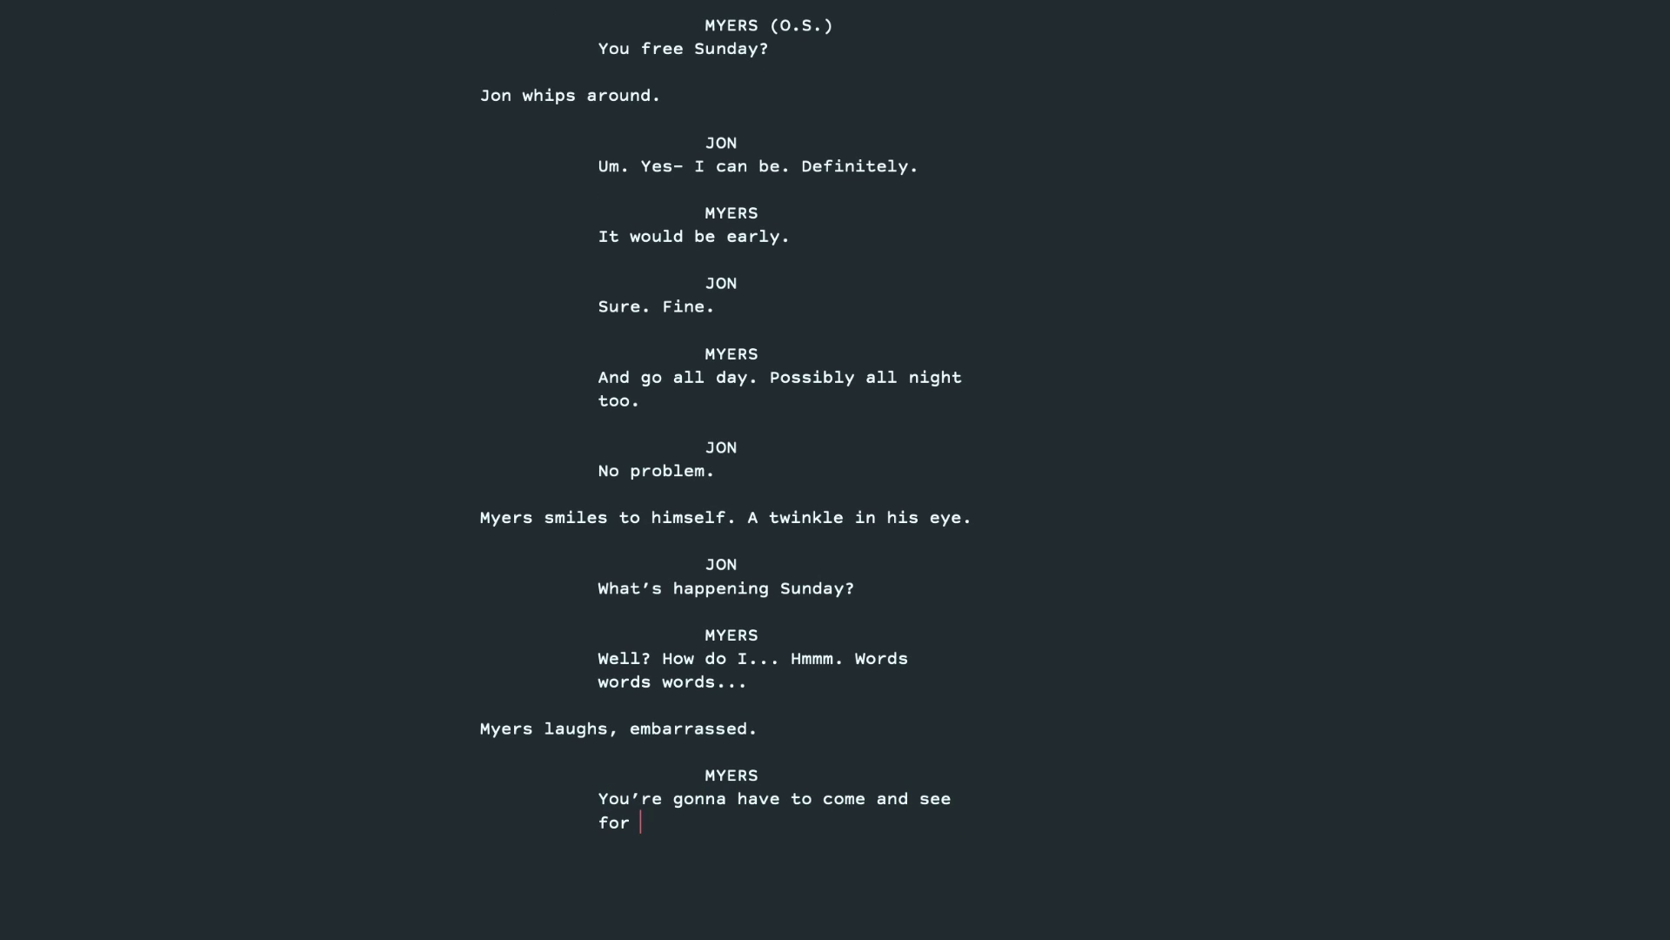
{"action": "key", "text": "Return"}
{"action": "key", "text": "Return"}
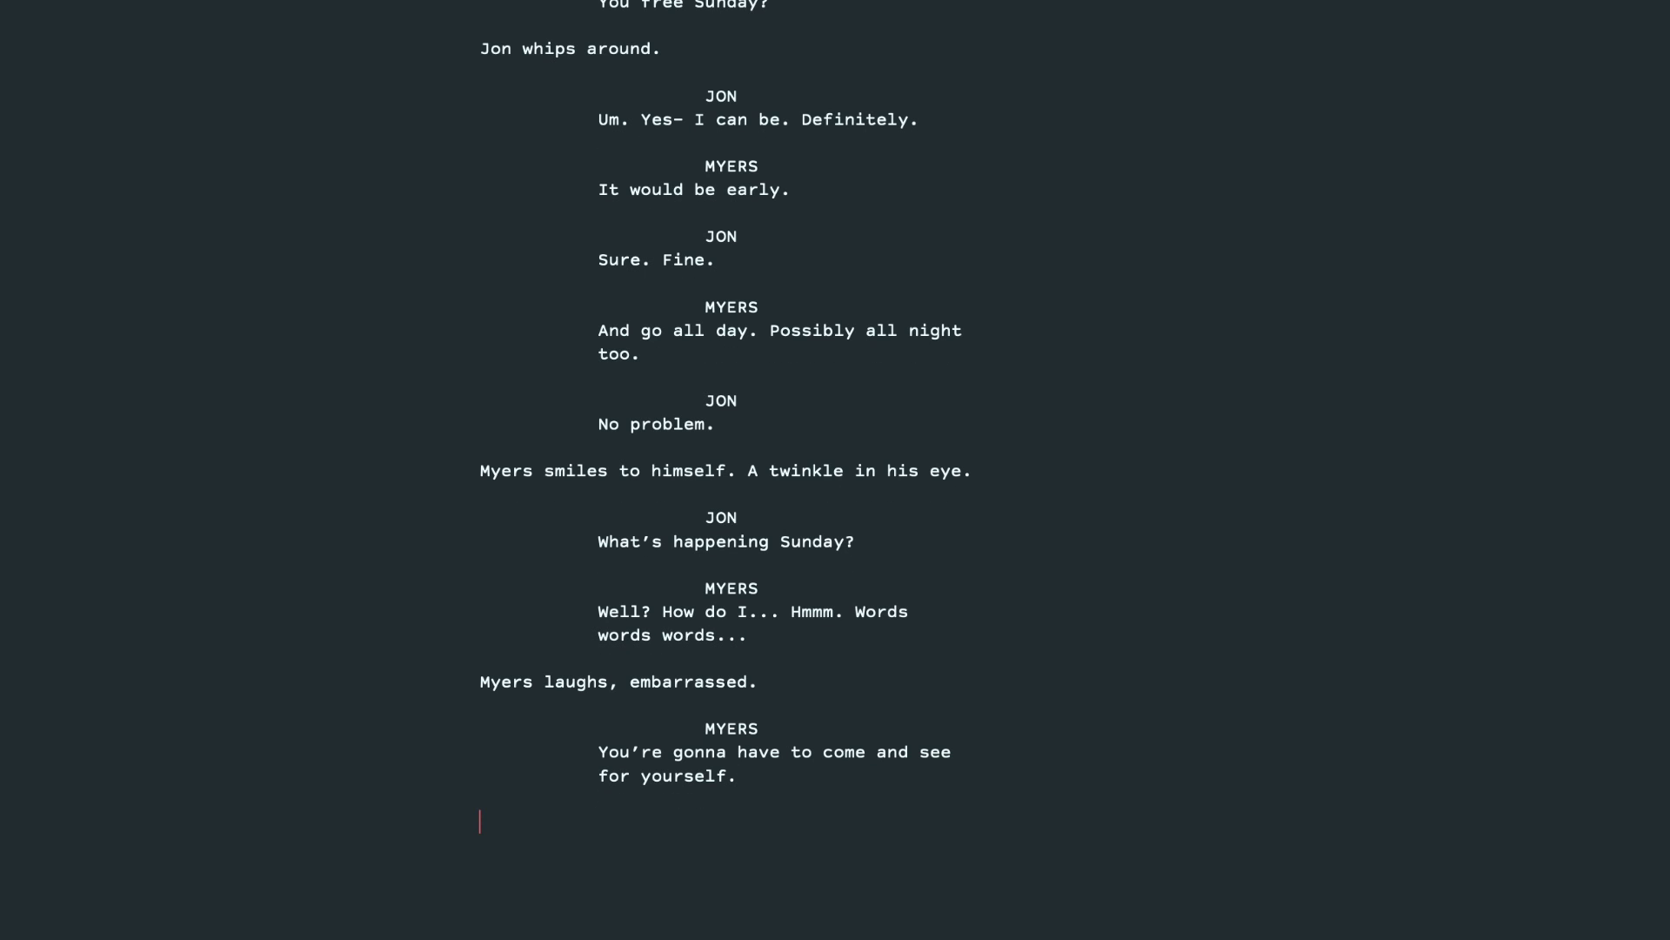
{"action": "key", "text": "BackSpace"}
{"action": "key", "text": "BackSpace"}
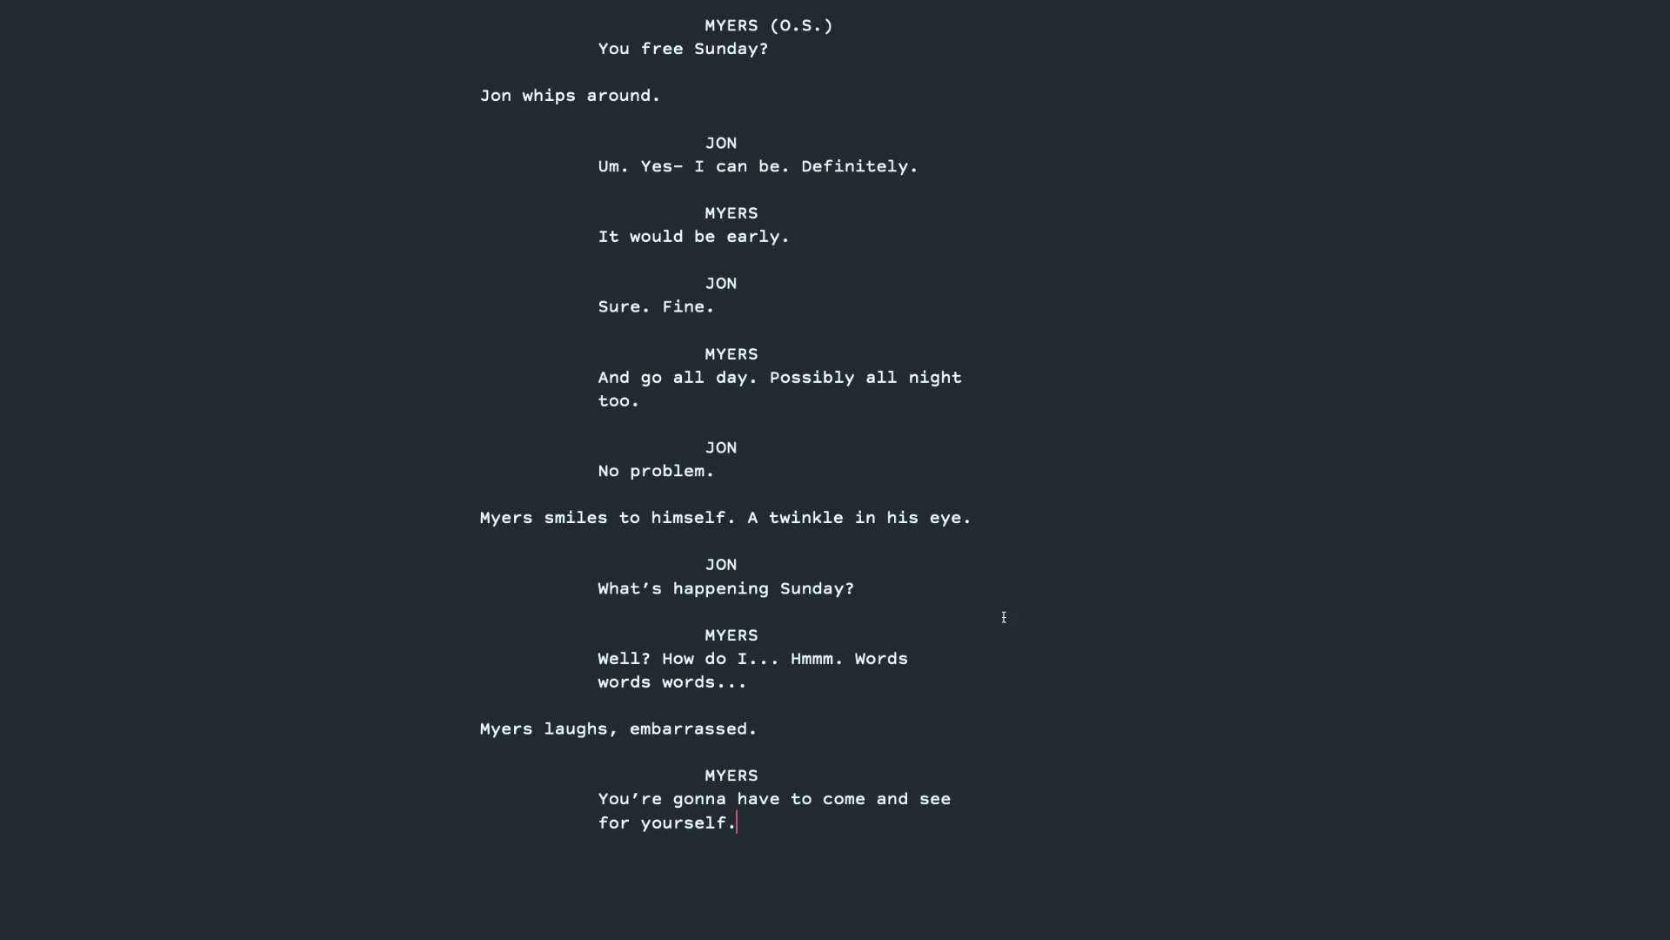
{"action": "scroll", "coordinate": [951, 523], "scroll_direction": "up", "scroll_amount": 15}
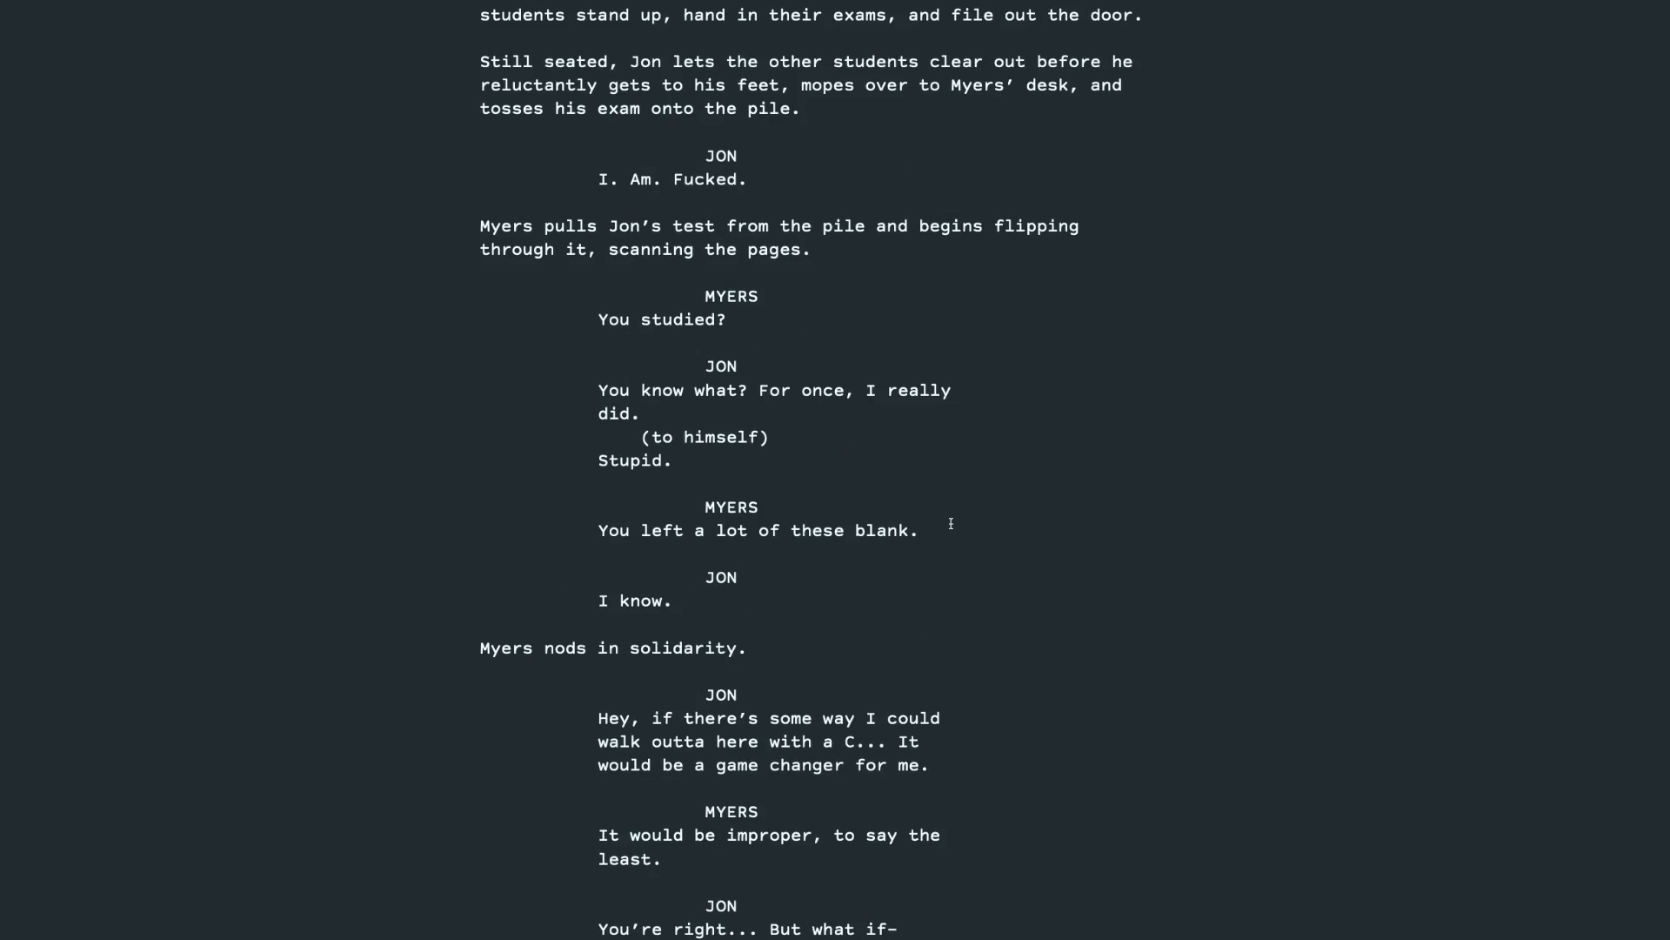
{"action": "scroll", "coordinate": [951, 523], "scroll_direction": "up", "scroll_amount": 10}
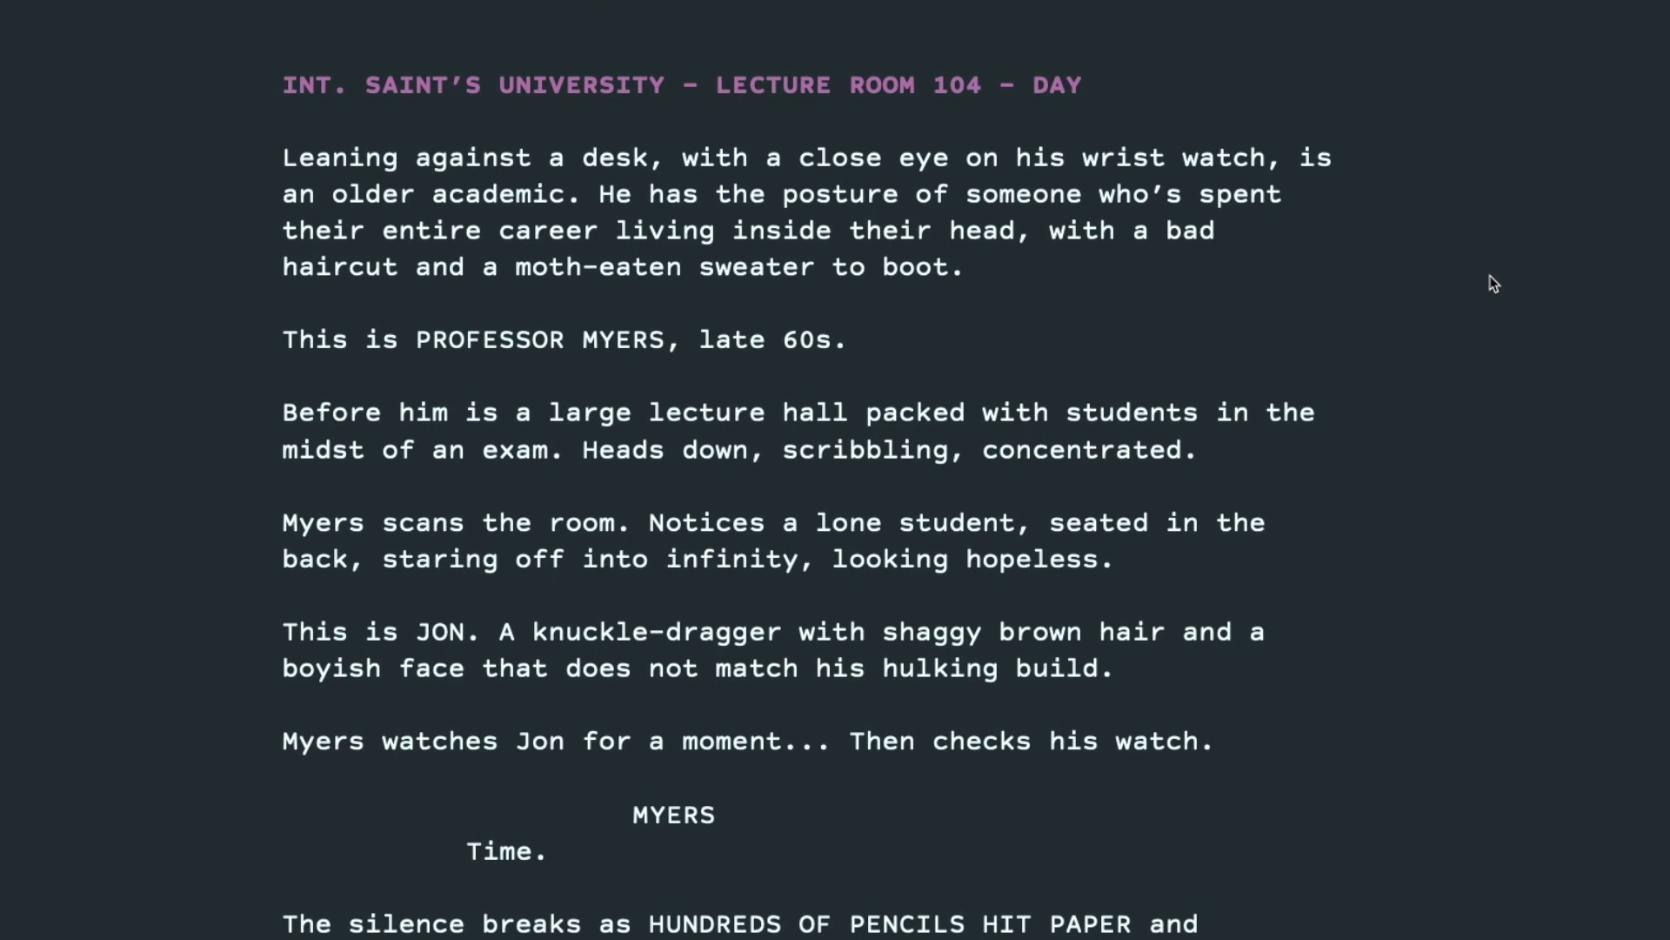
{"action": "scroll", "coordinate": [1494, 285], "scroll_direction": "down", "scroll_amount": 6}
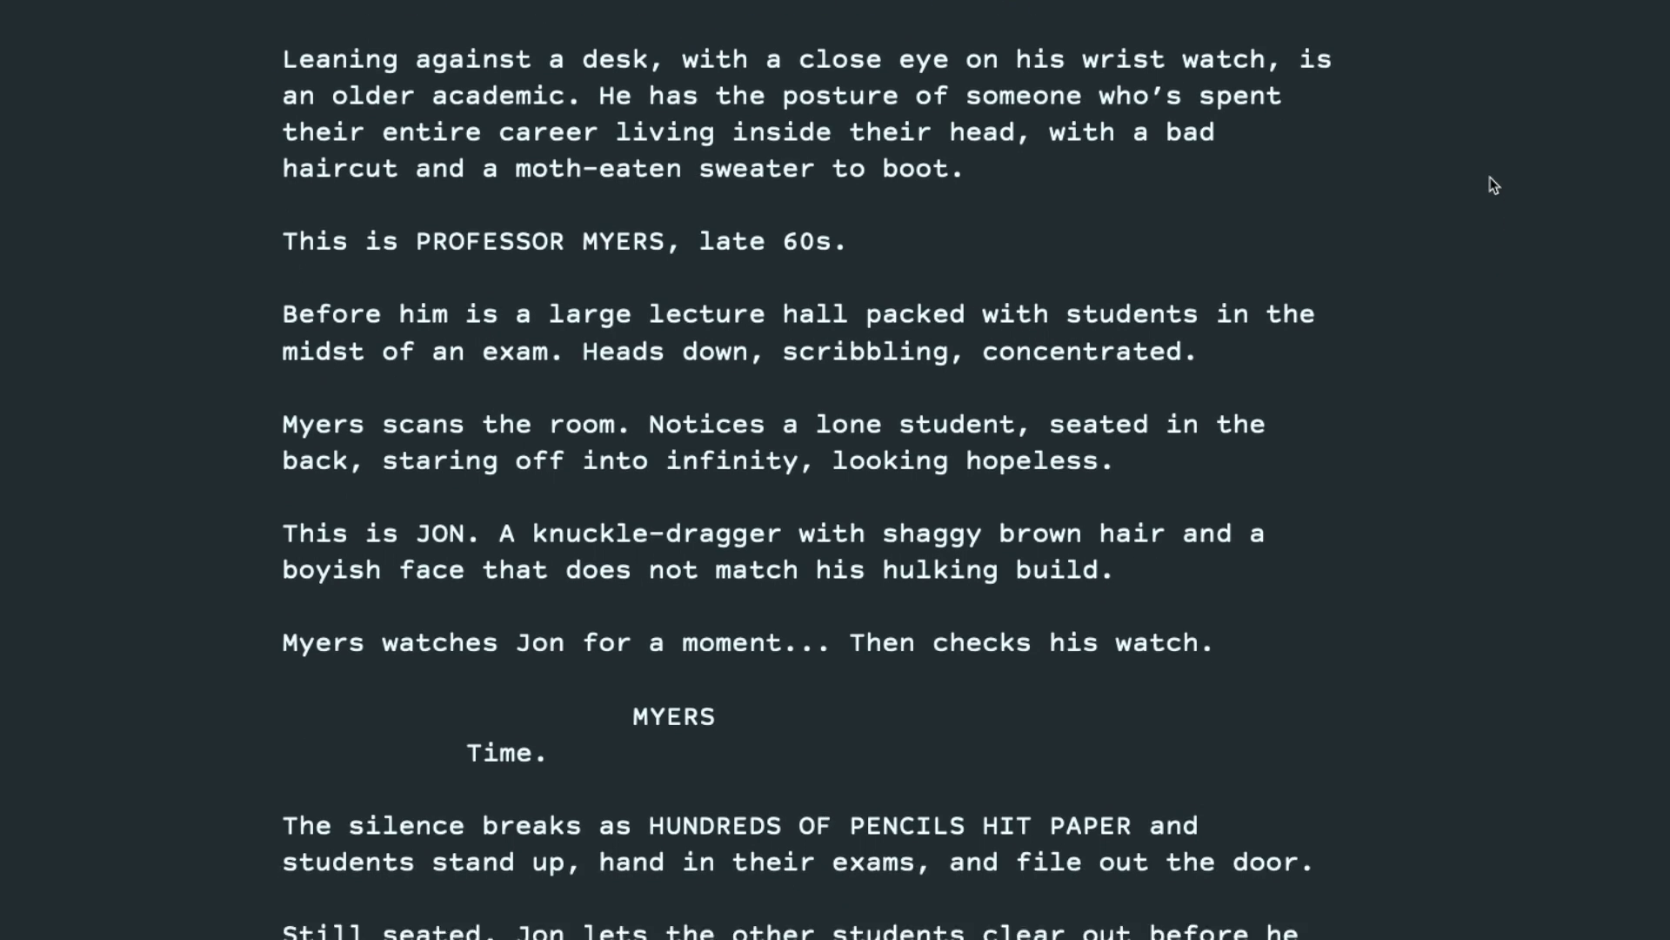
{"action": "scroll", "coordinate": [1572, 189], "scroll_direction": "down", "scroll_amount": 3}
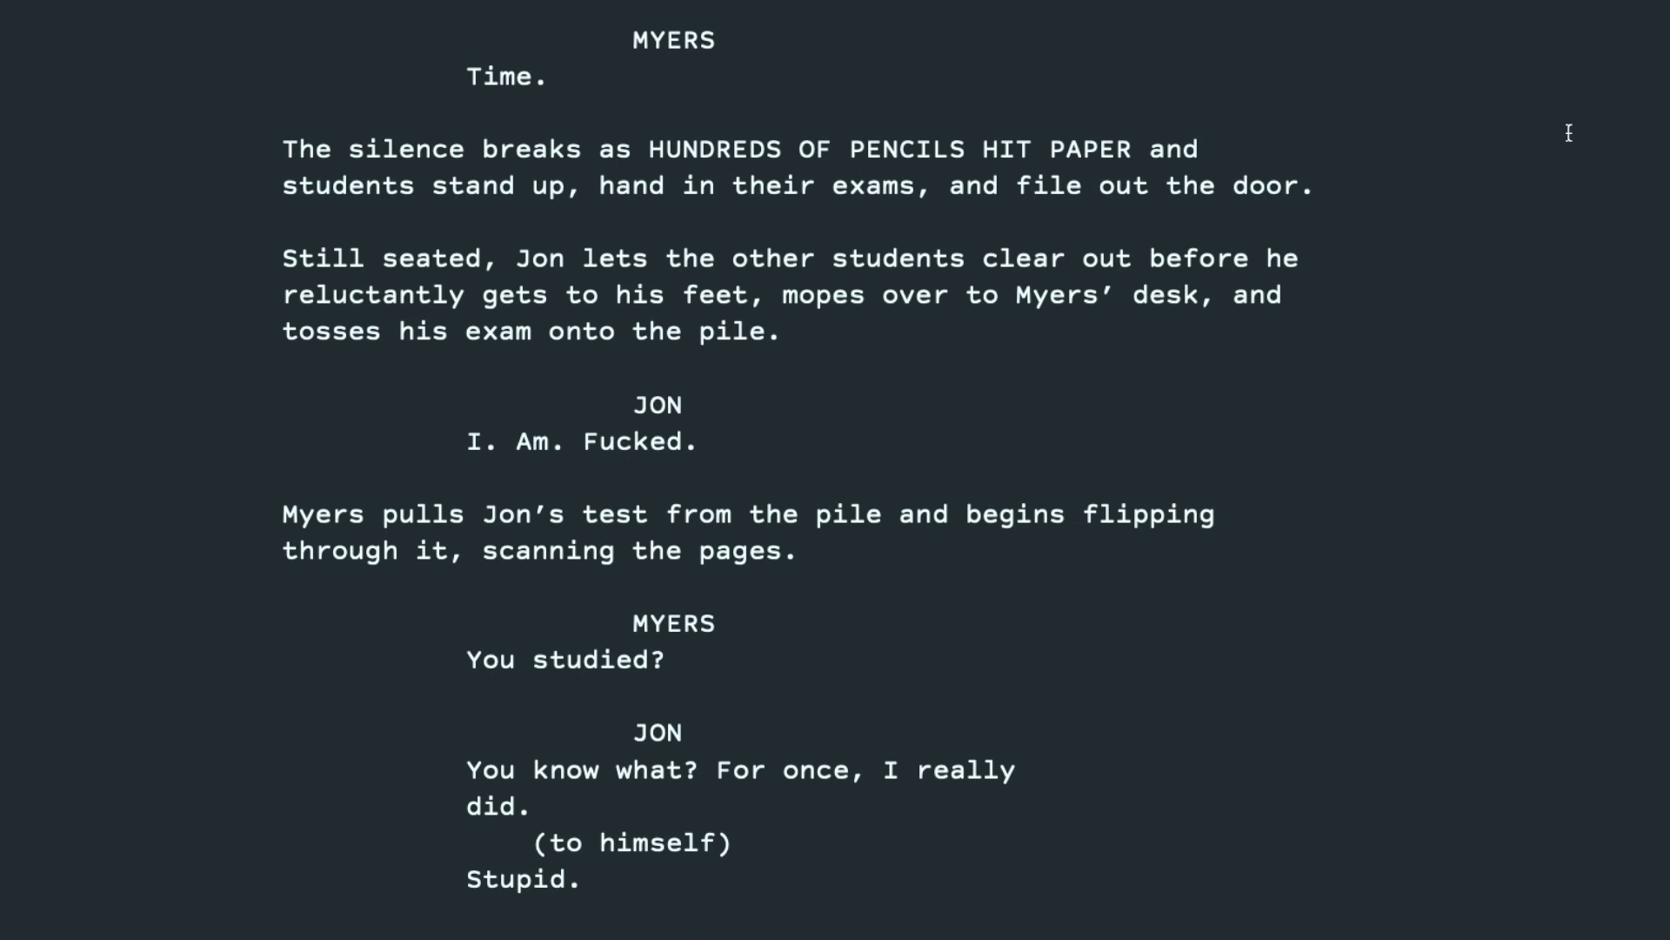
{"action": "scroll", "coordinate": [1570, 135], "scroll_direction": "down", "scroll_amount": 5}
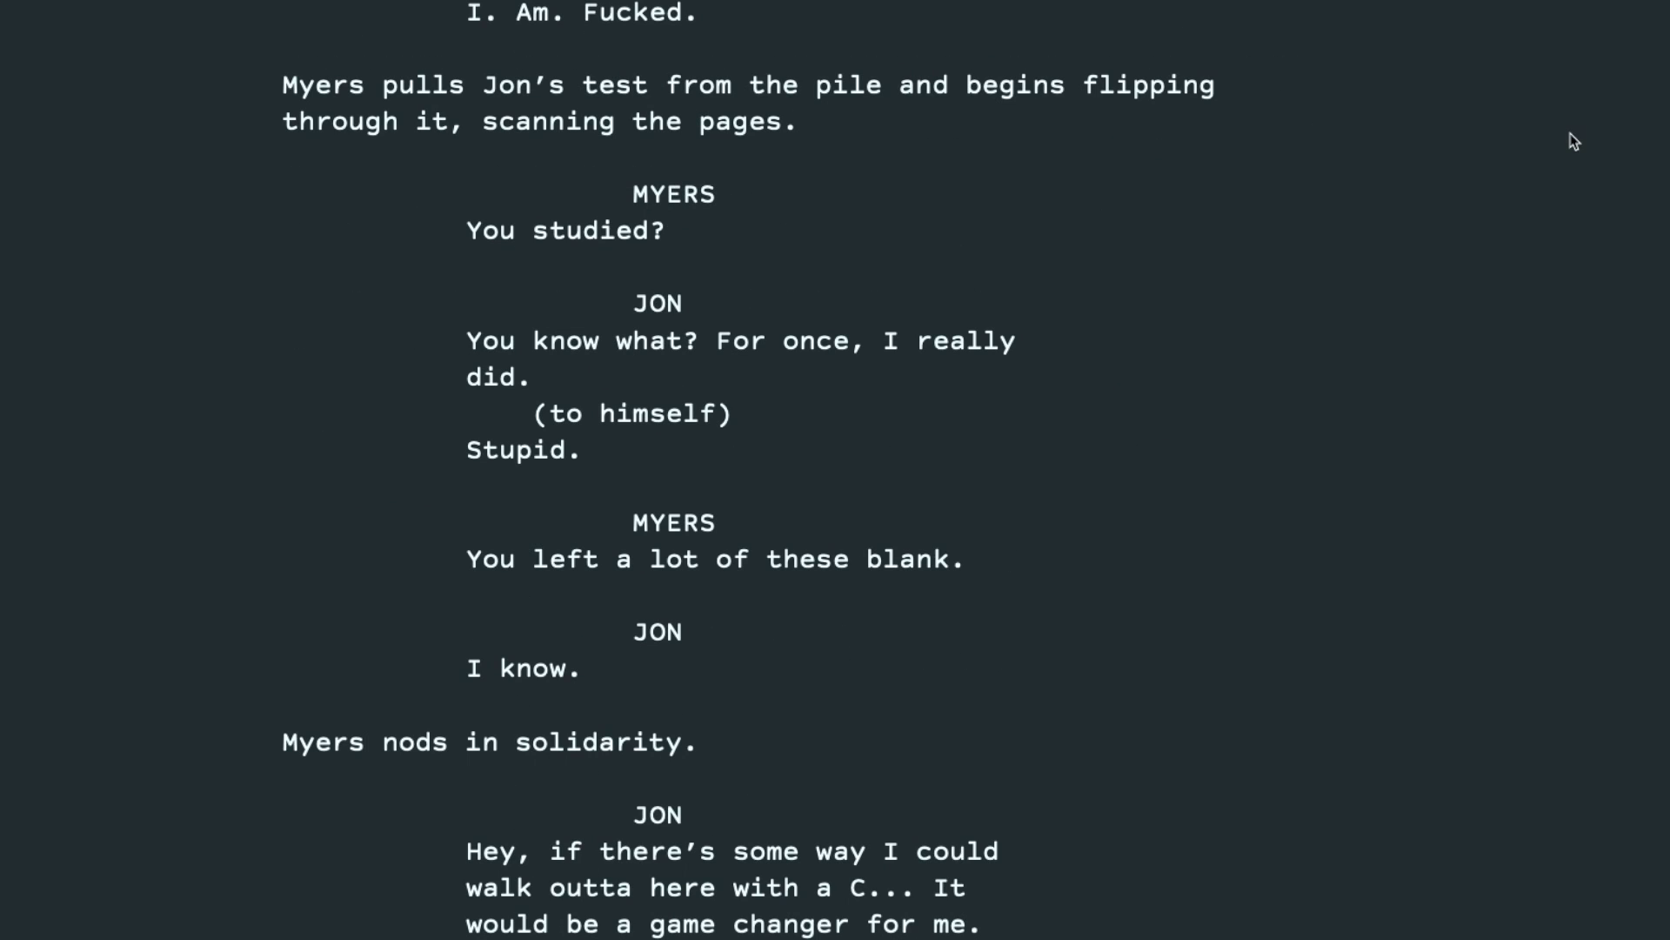
{"action": "scroll", "coordinate": [1573, 141], "scroll_direction": "down", "scroll_amount": 3}
{"action": "scroll", "coordinate": [1577, 280], "scroll_direction": "up", "scroll_amount": 1}
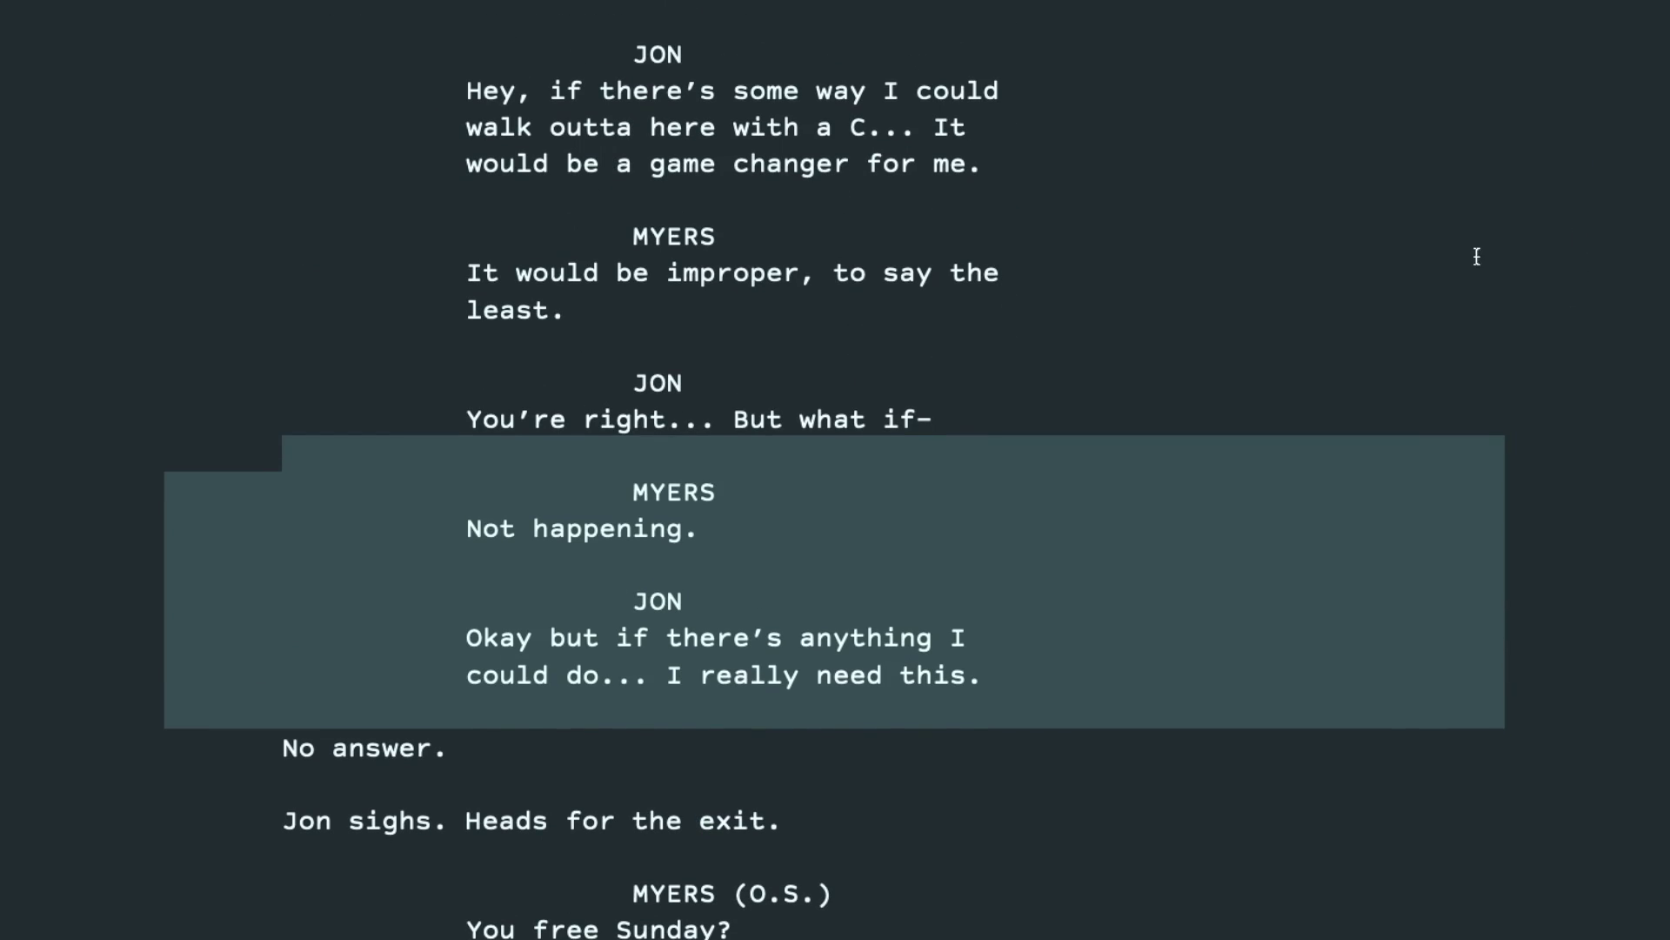
{"action": "left_click", "coordinate": [1544, 252]}
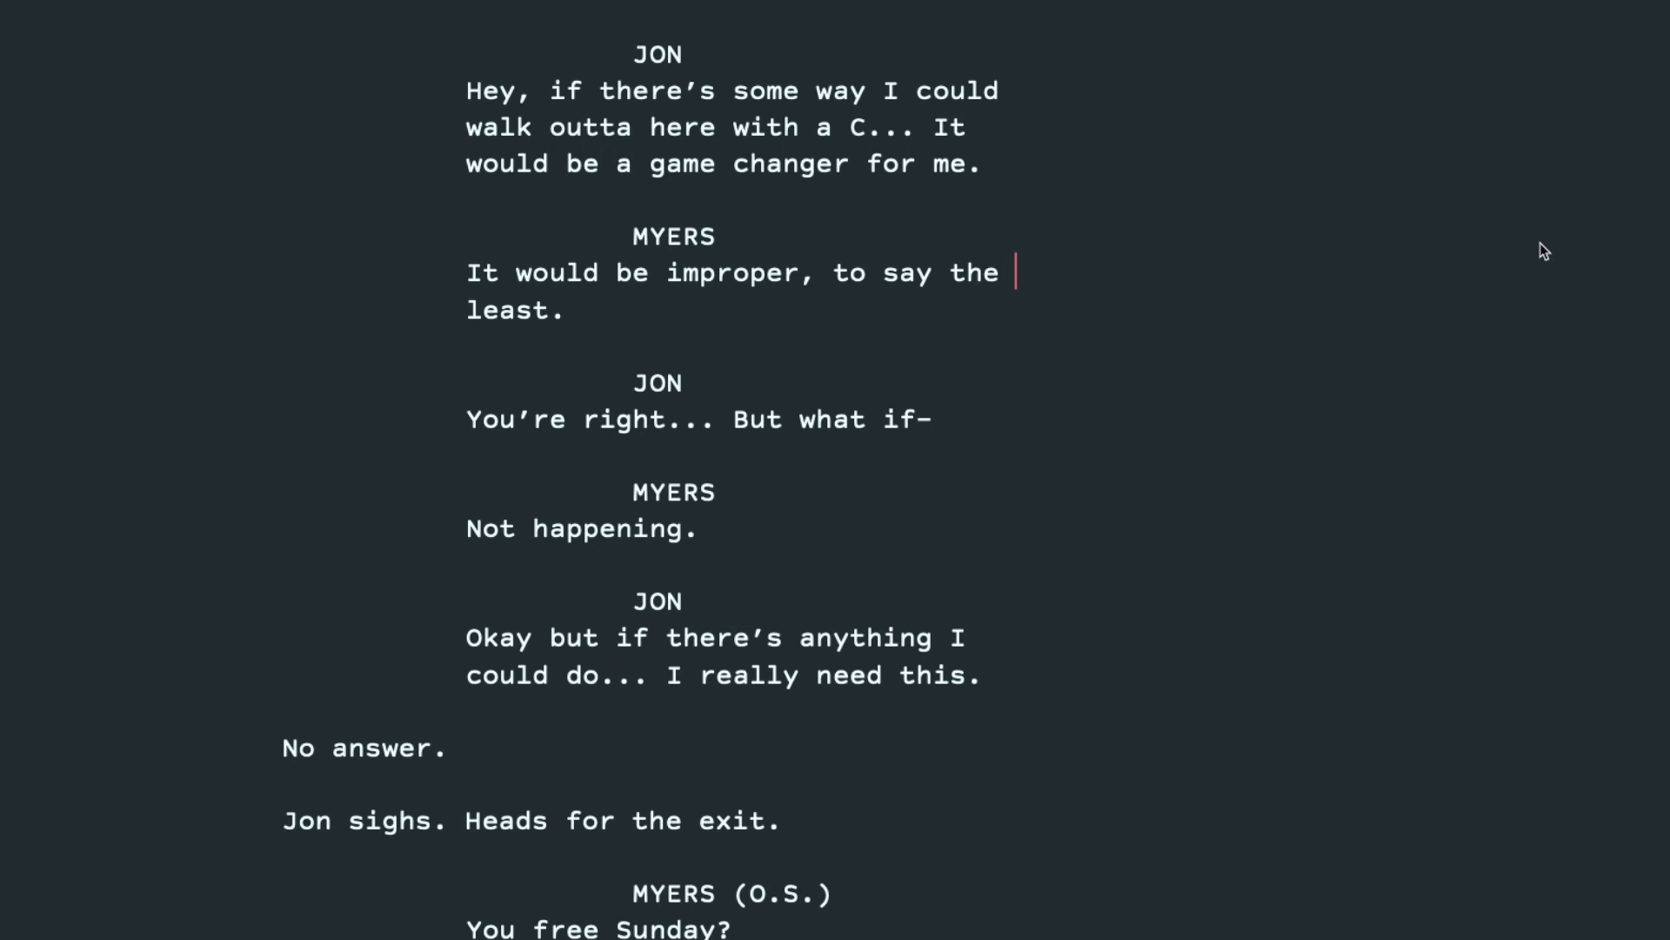
{"action": "scroll", "coordinate": [1399, 349], "scroll_direction": "down", "scroll_amount": 1}
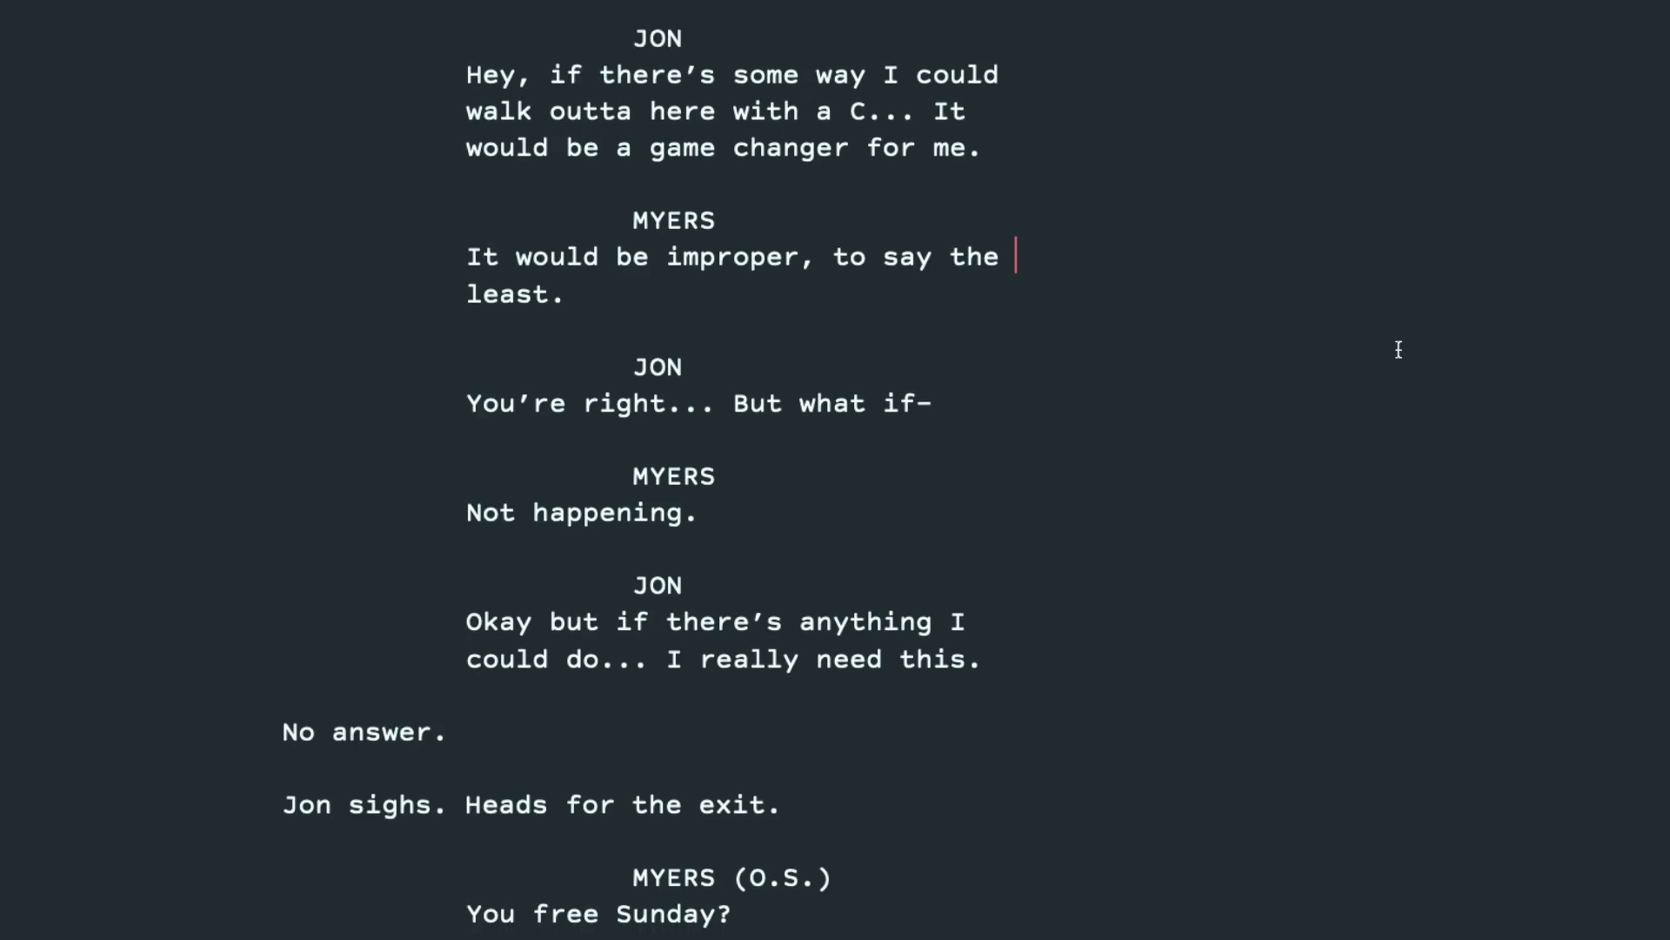
{"action": "scroll", "coordinate": [1398, 348], "scroll_direction": "down", "scroll_amount": 10}
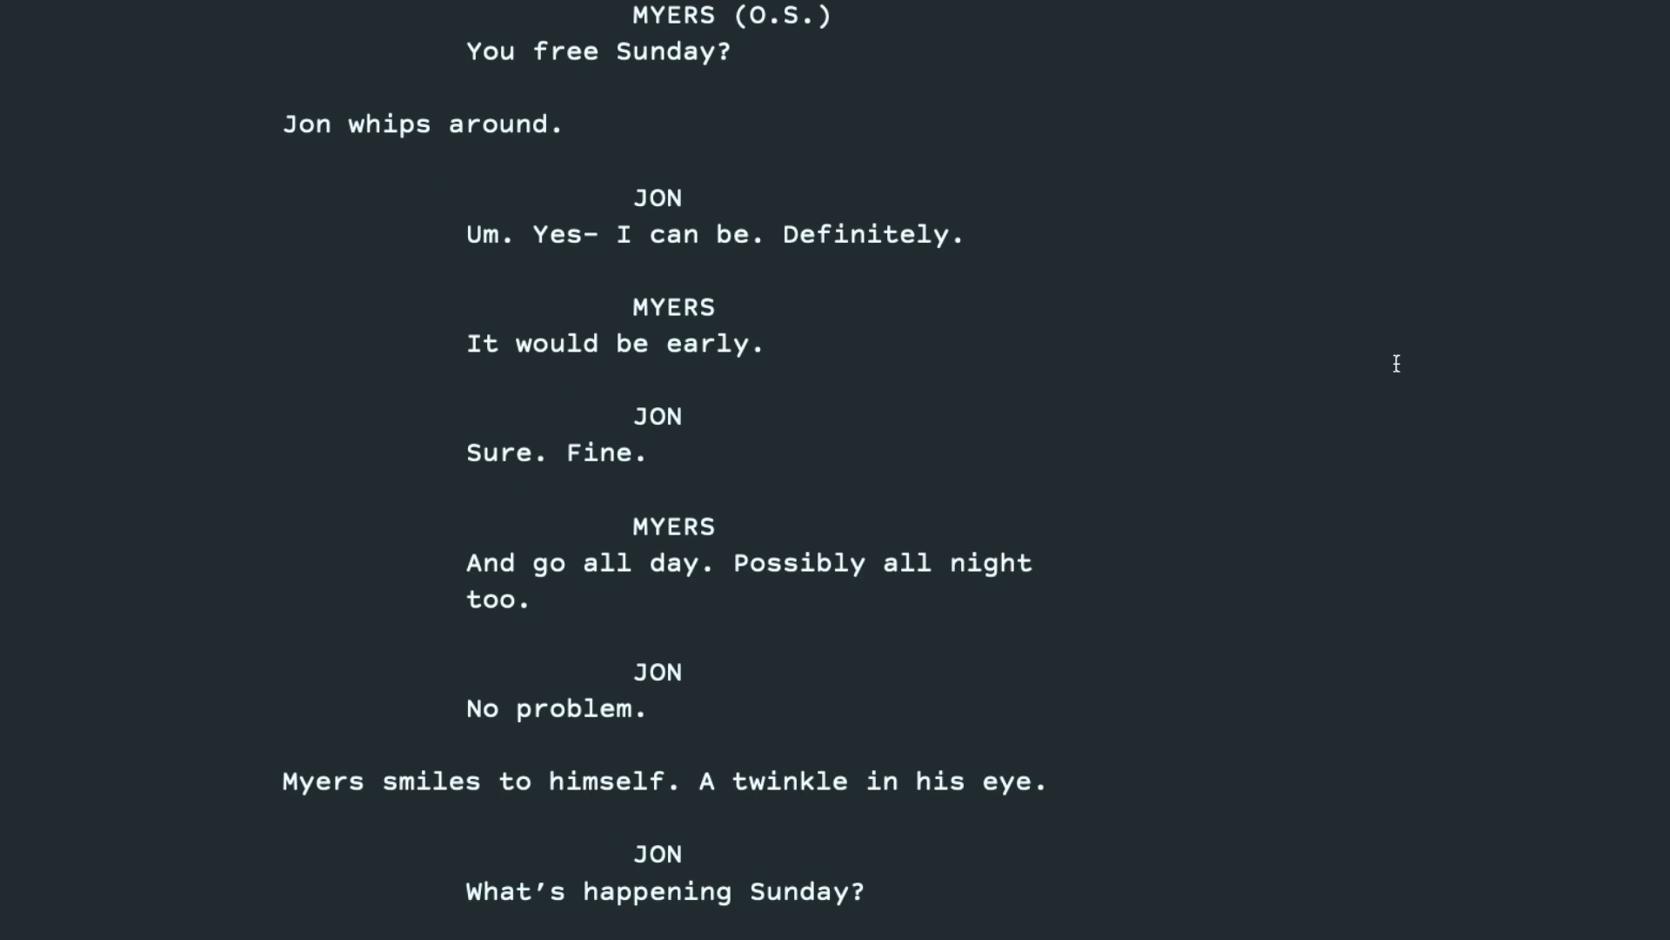
{"action": "scroll", "coordinate": [1397, 364], "scroll_direction": "down", "scroll_amount": 5}
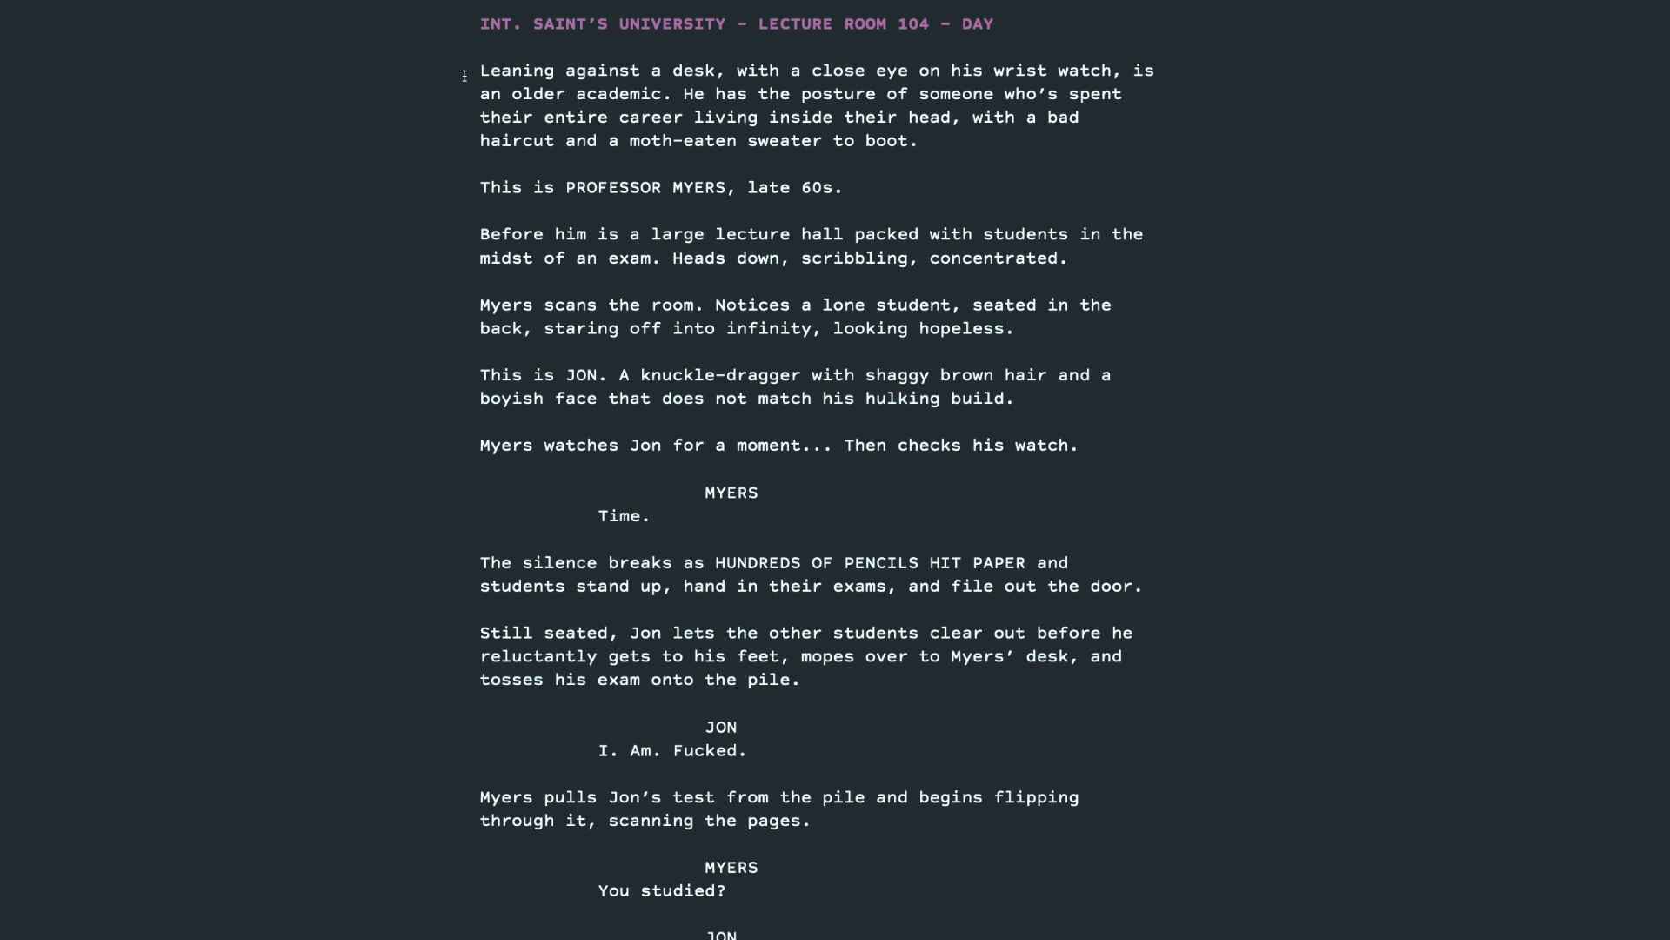
{"action": "left_click_drag", "start_coordinate": [477, 72], "coordinate": [934, 147]}
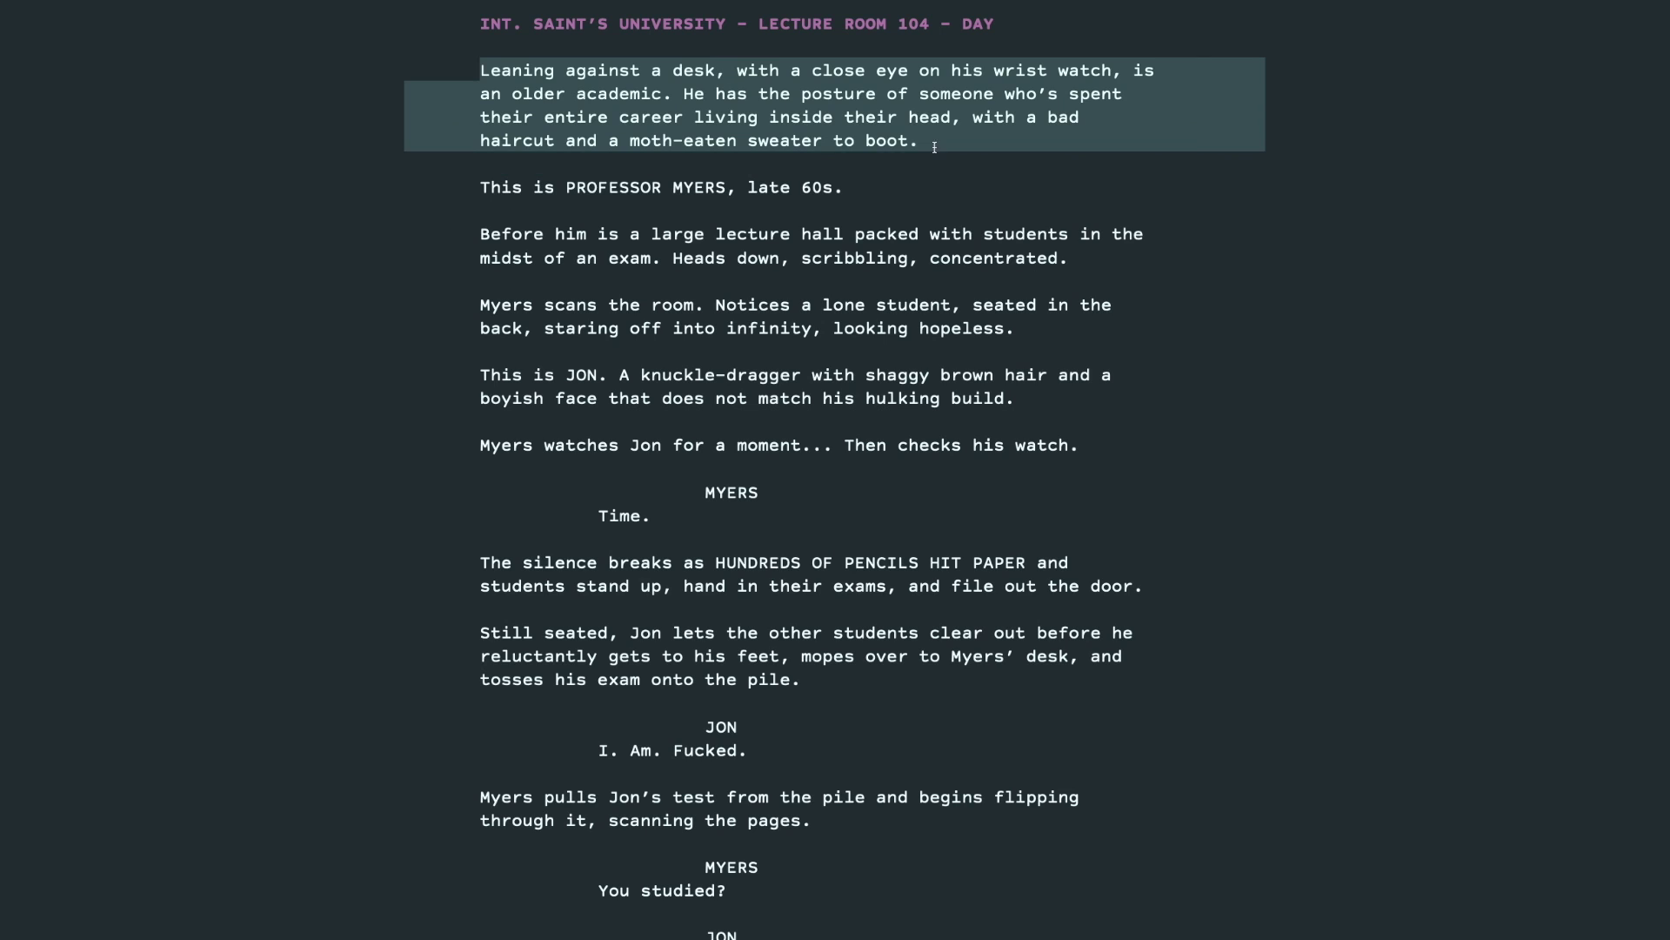
{"action": "left_click_drag", "start_coordinate": [480, 186], "coordinate": [866, 189]}
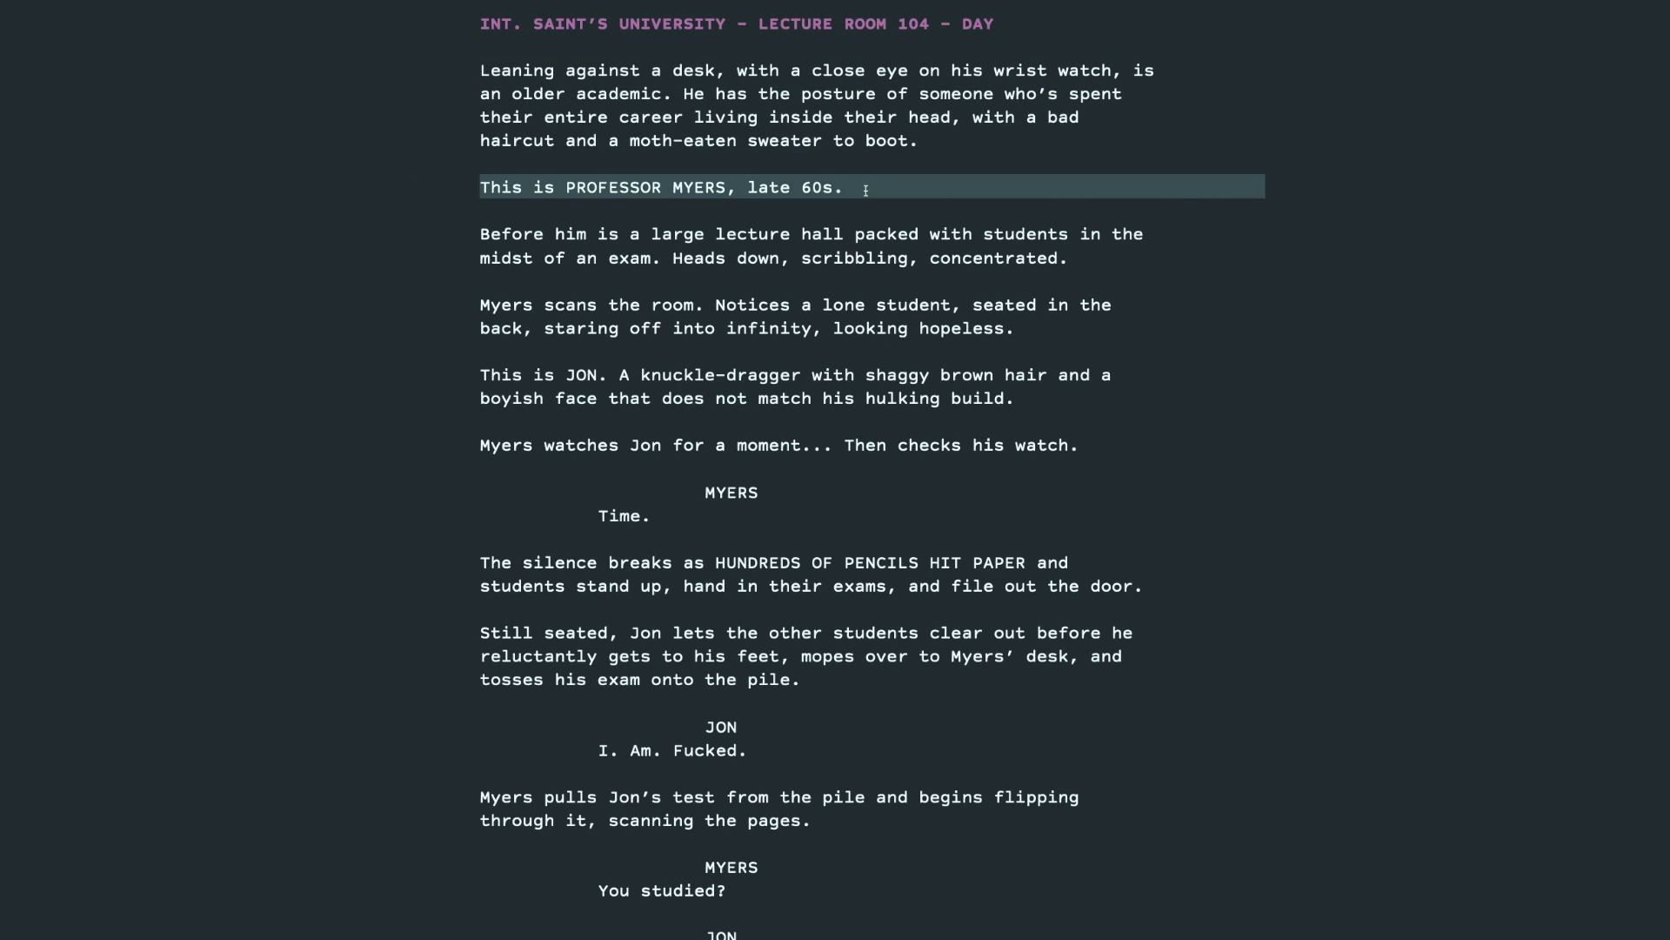
{"action": "left_click_drag", "start_coordinate": [481, 235], "coordinate": [1141, 284]}
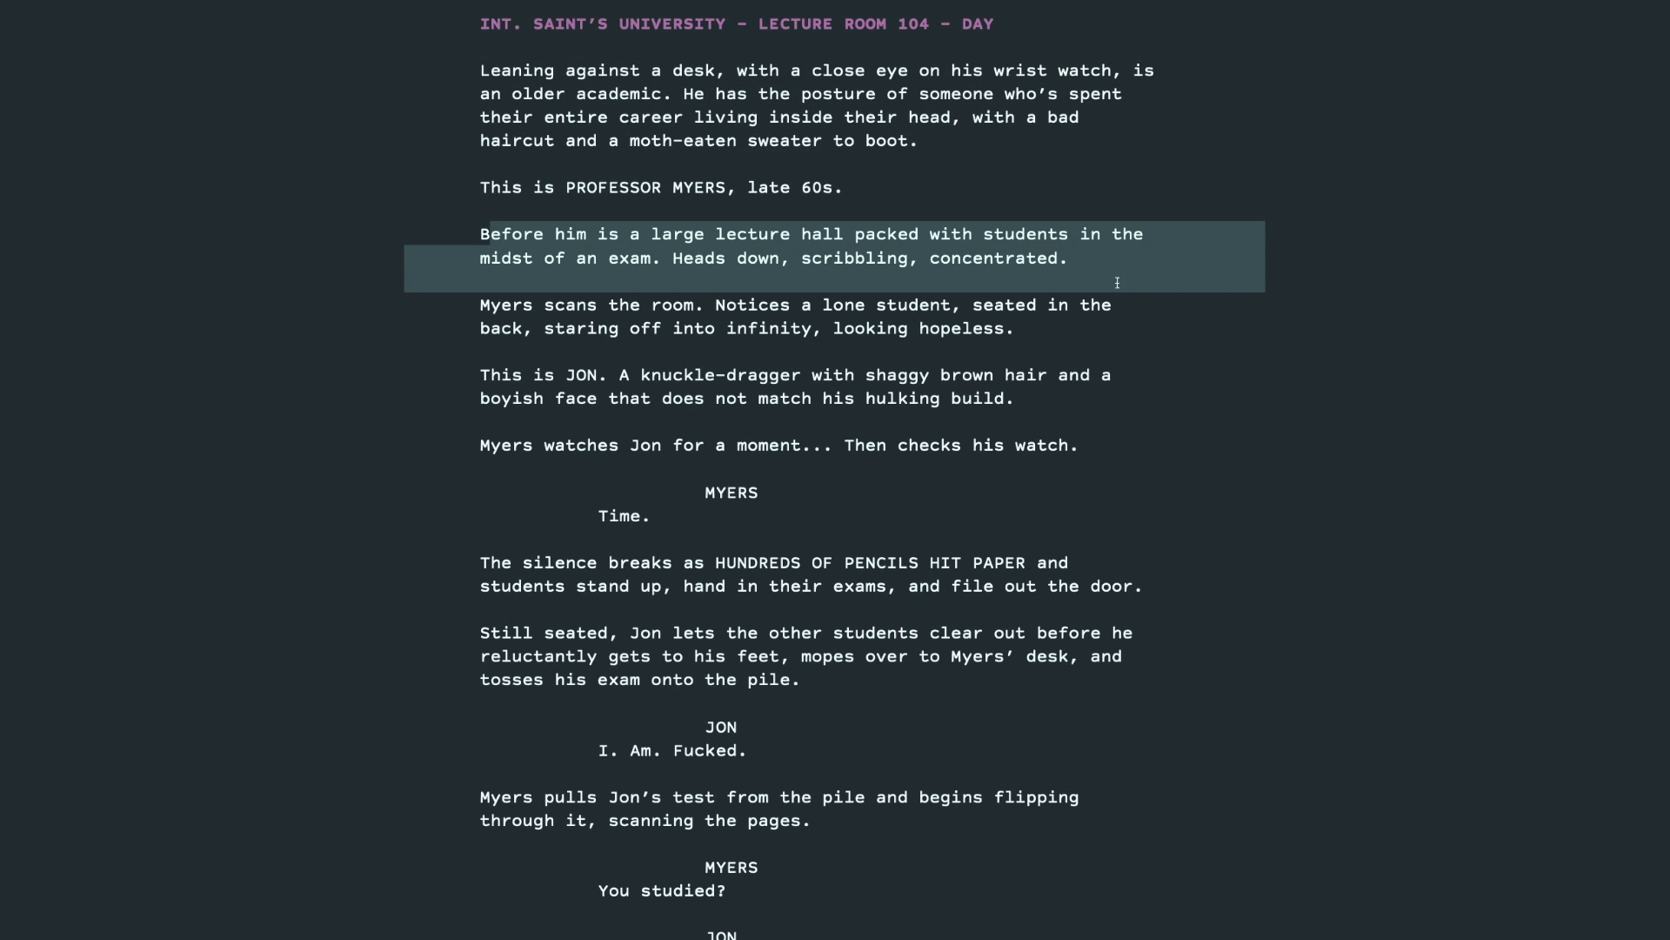
{"action": "left_click_drag", "start_coordinate": [474, 308], "coordinate": [1025, 334]}
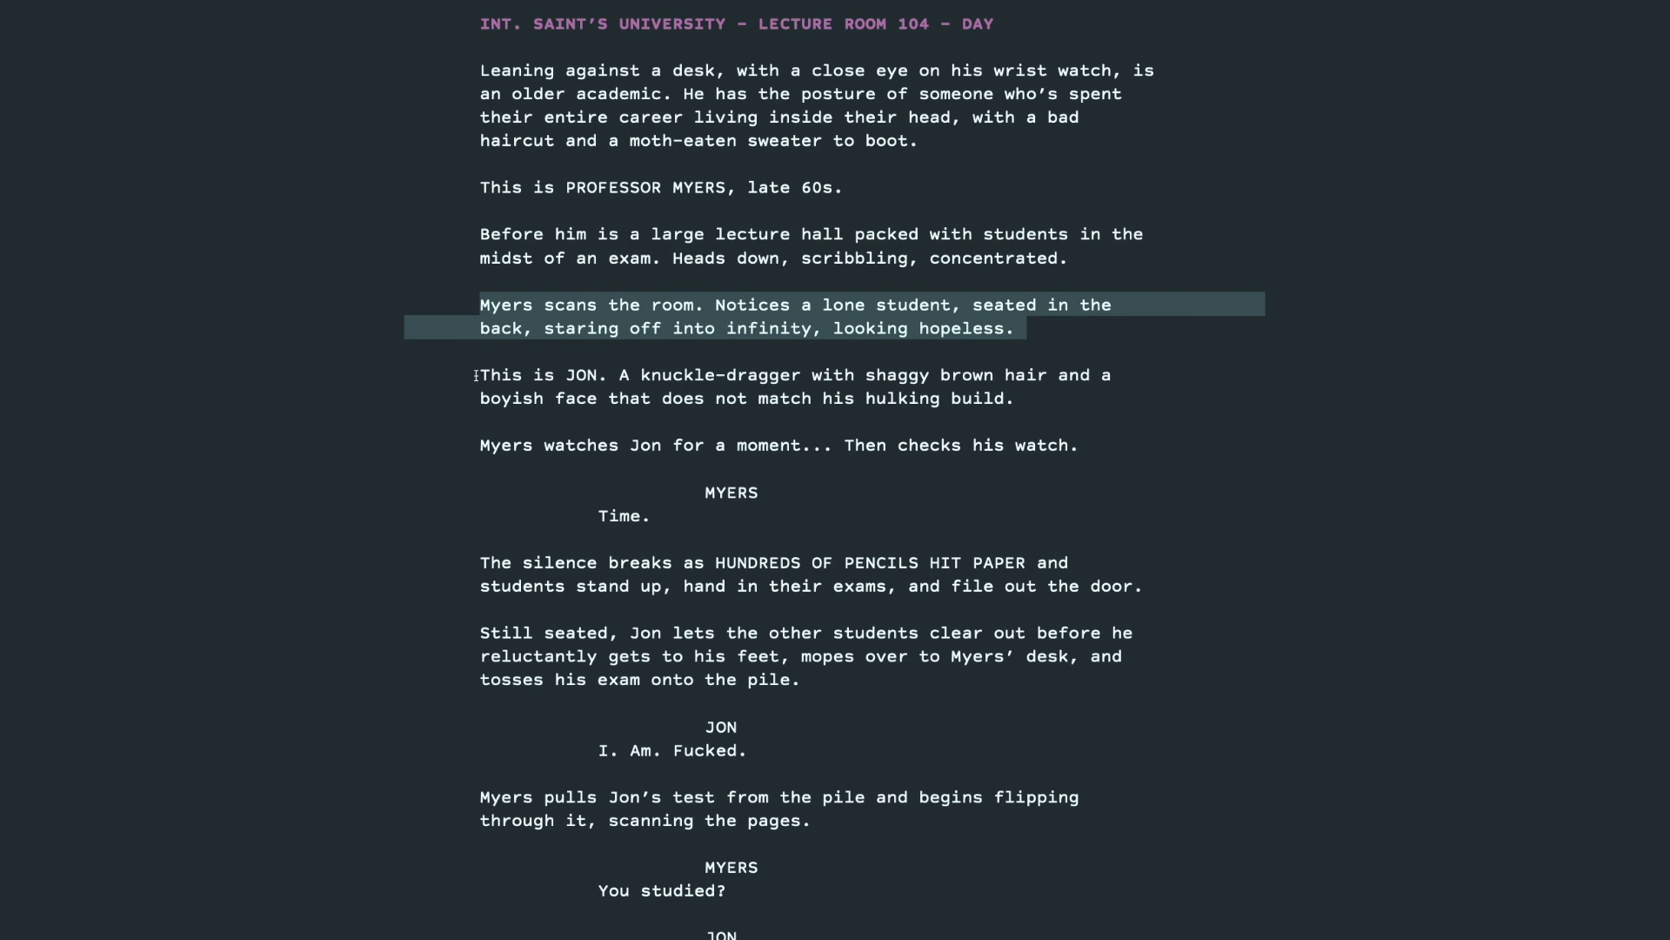
{"action": "left_click_drag", "start_coordinate": [477, 375], "coordinate": [1042, 400]}
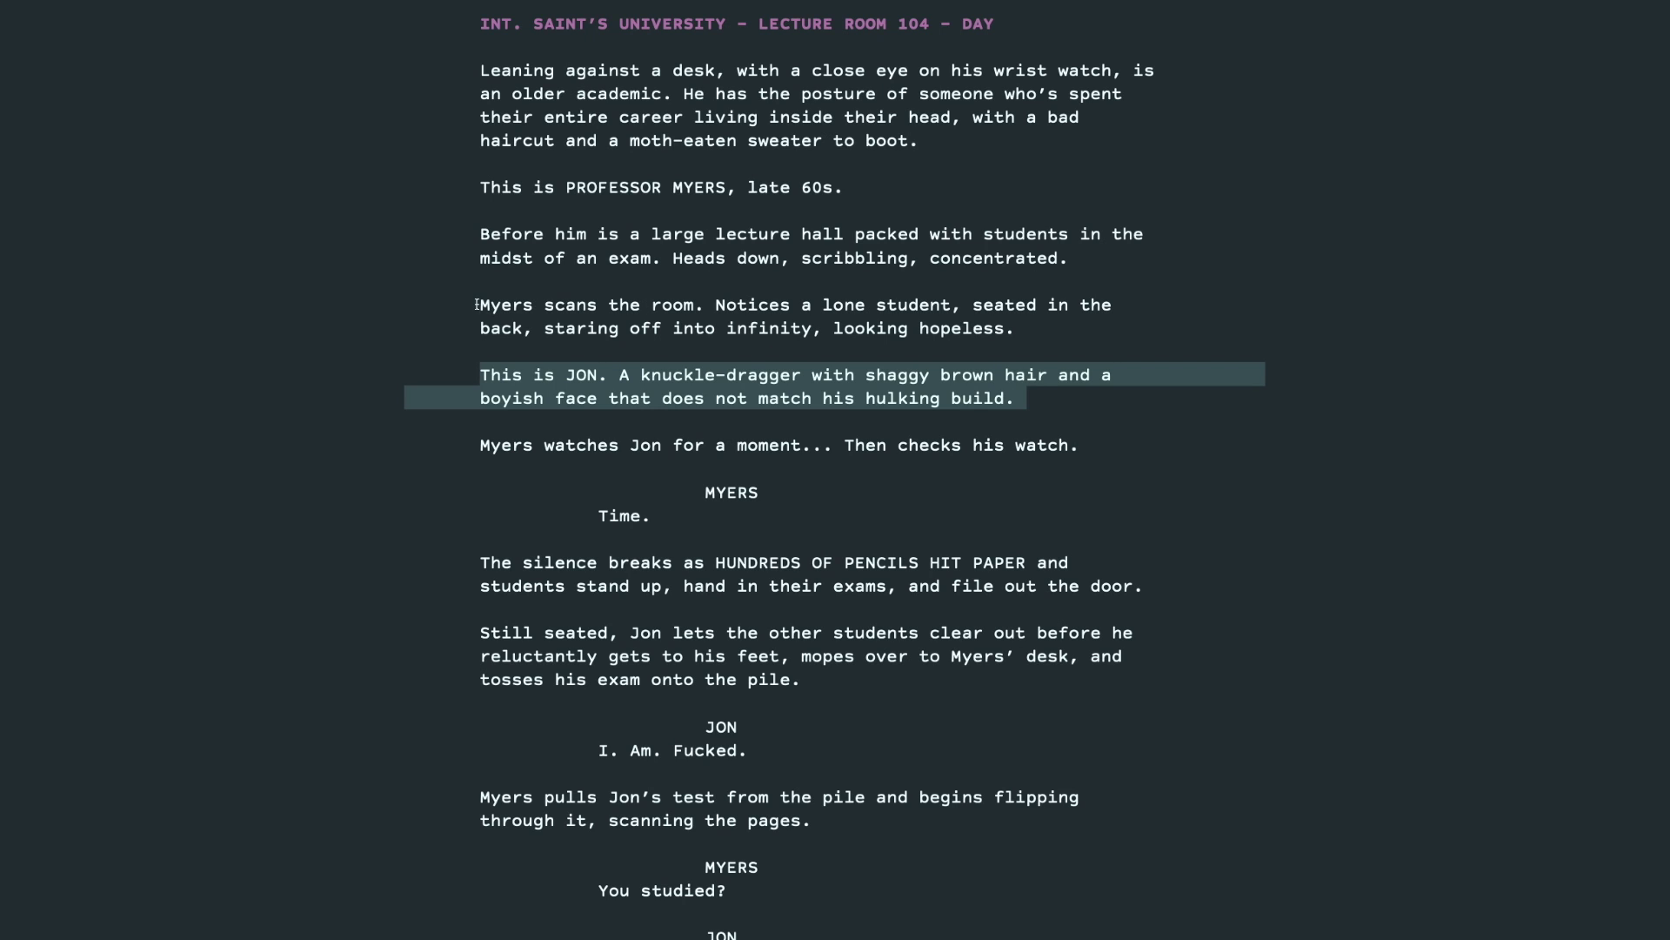
{"action": "left_click_drag", "start_coordinate": [477, 304], "coordinate": [1086, 324]}
{"action": "left_click", "coordinate": [1037, 344]}
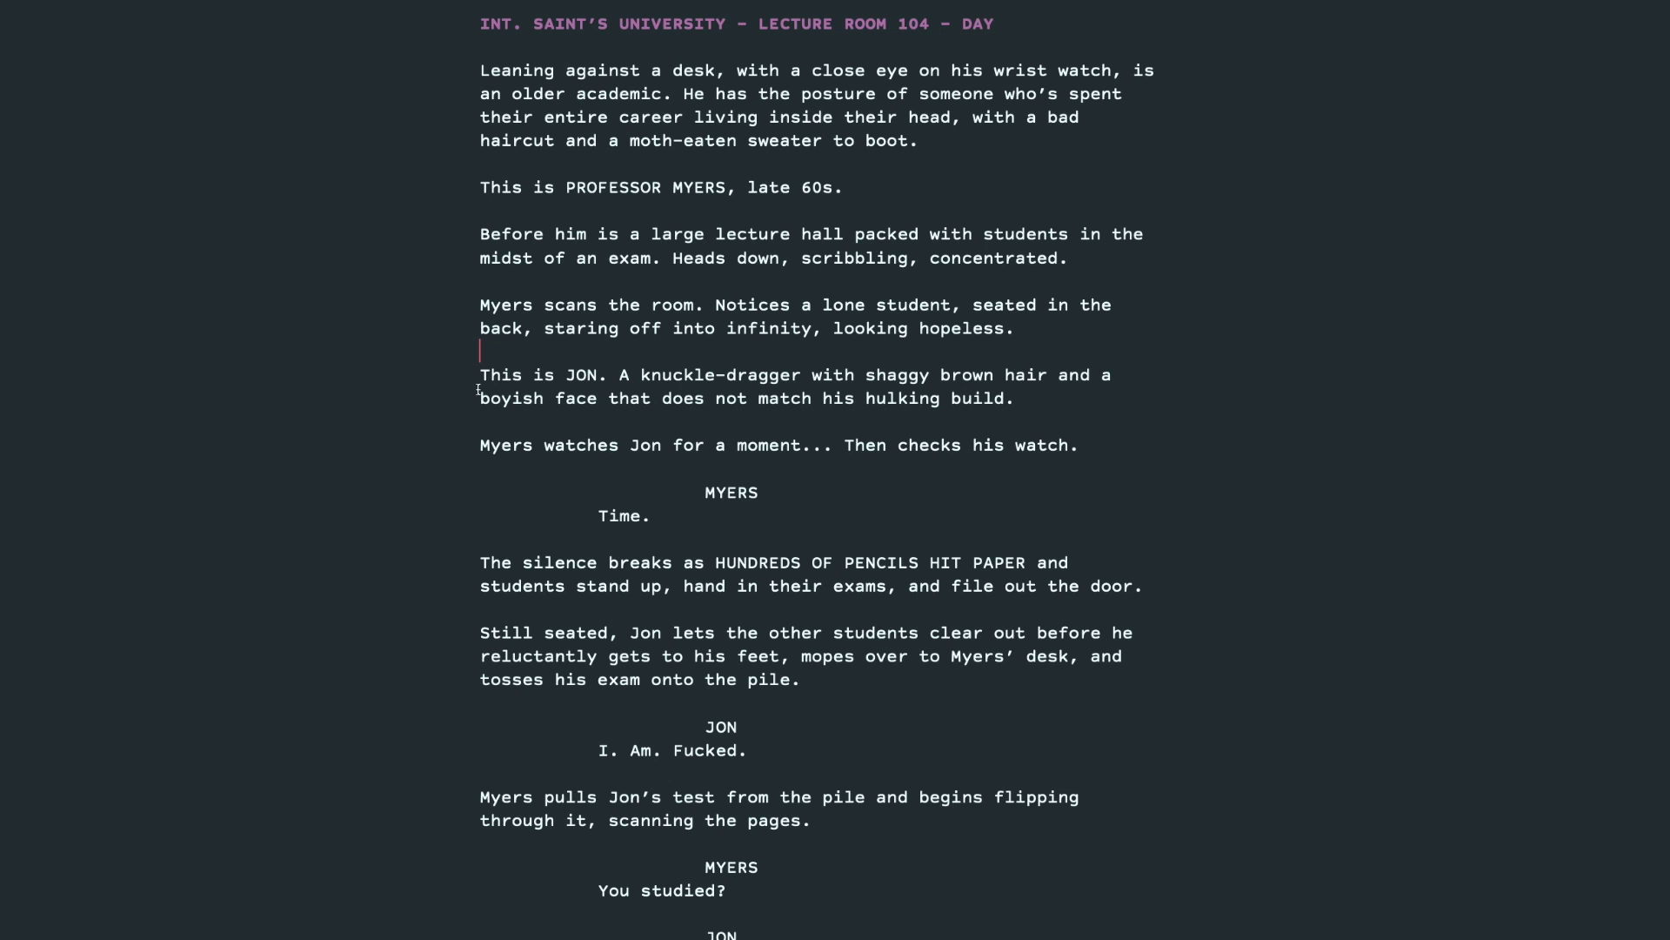
{"action": "scroll", "coordinate": [741, 438], "scroll_direction": "down", "scroll_amount": 3}
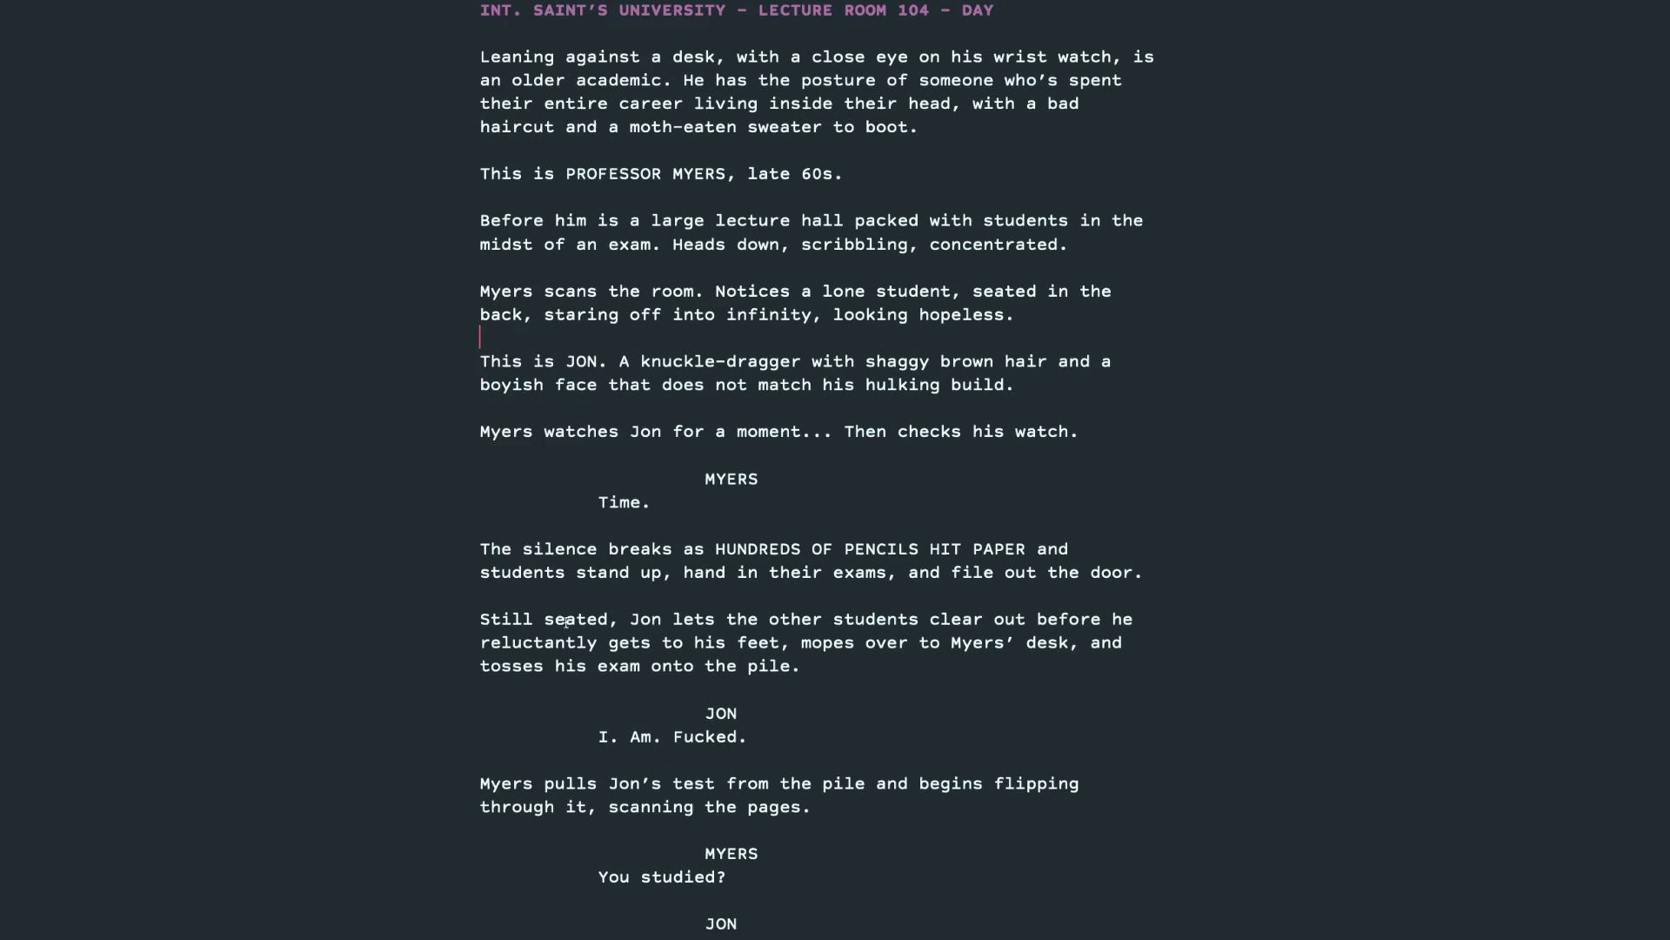
{"action": "left_click_drag", "start_coordinate": [712, 468], "coordinate": [790, 499]}
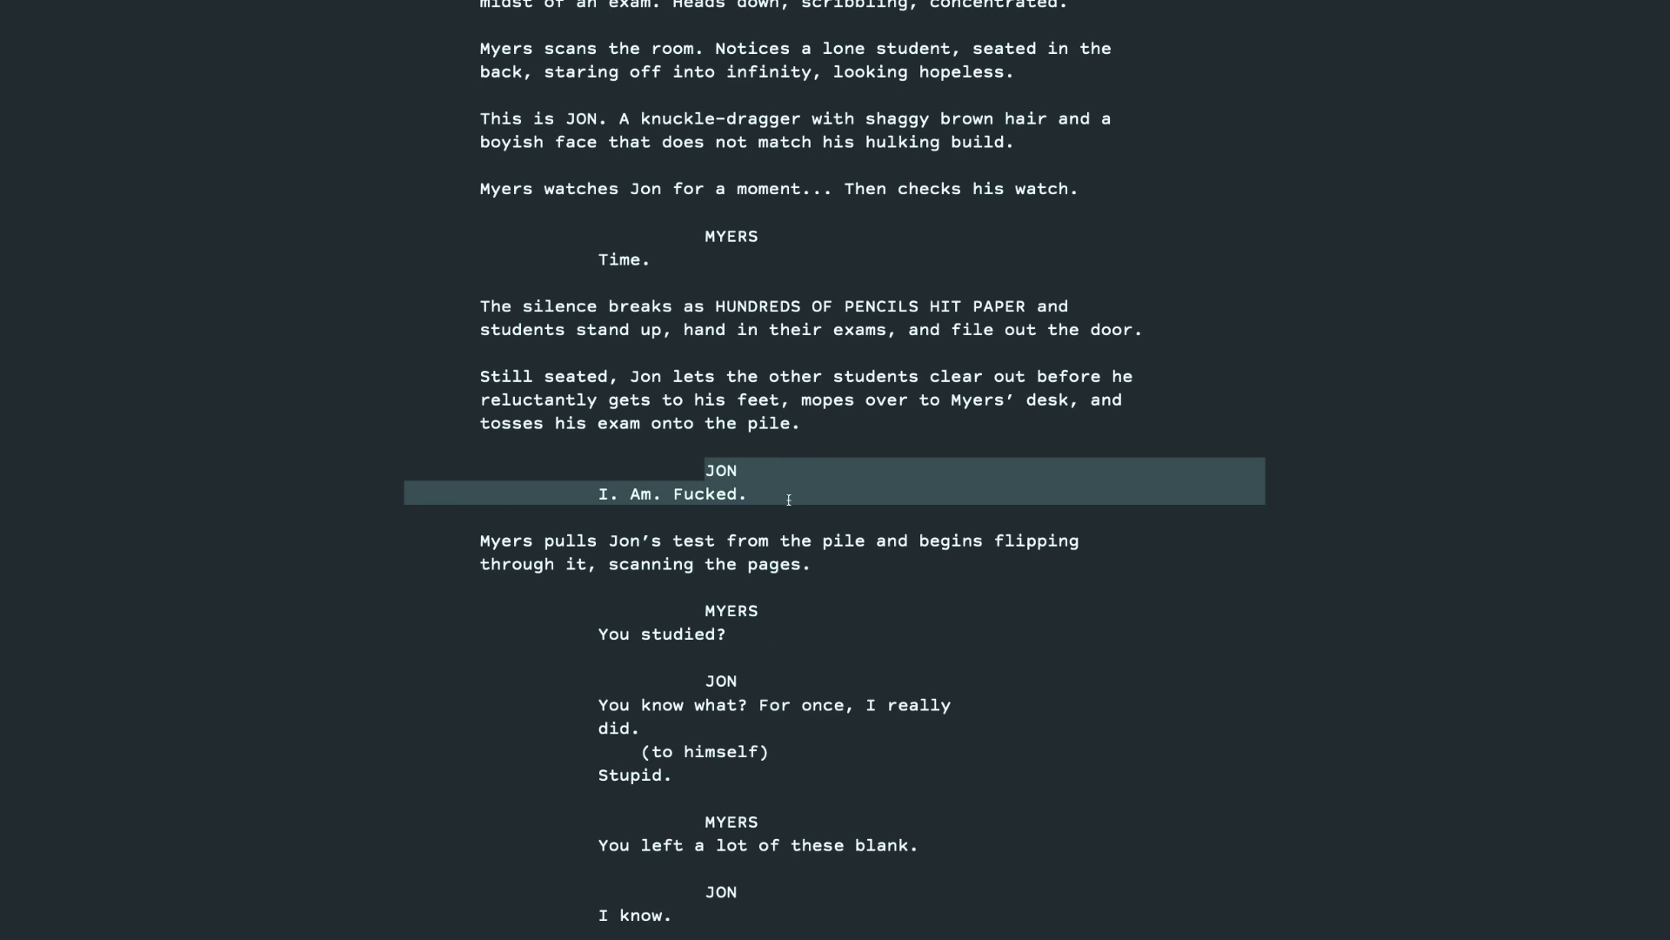
{"action": "left_click_drag", "start_coordinate": [694, 470], "coordinate": [768, 499]}
{"action": "left_click", "coordinate": [664, 470]}
{"action": "left_click", "coordinate": [798, 564]}
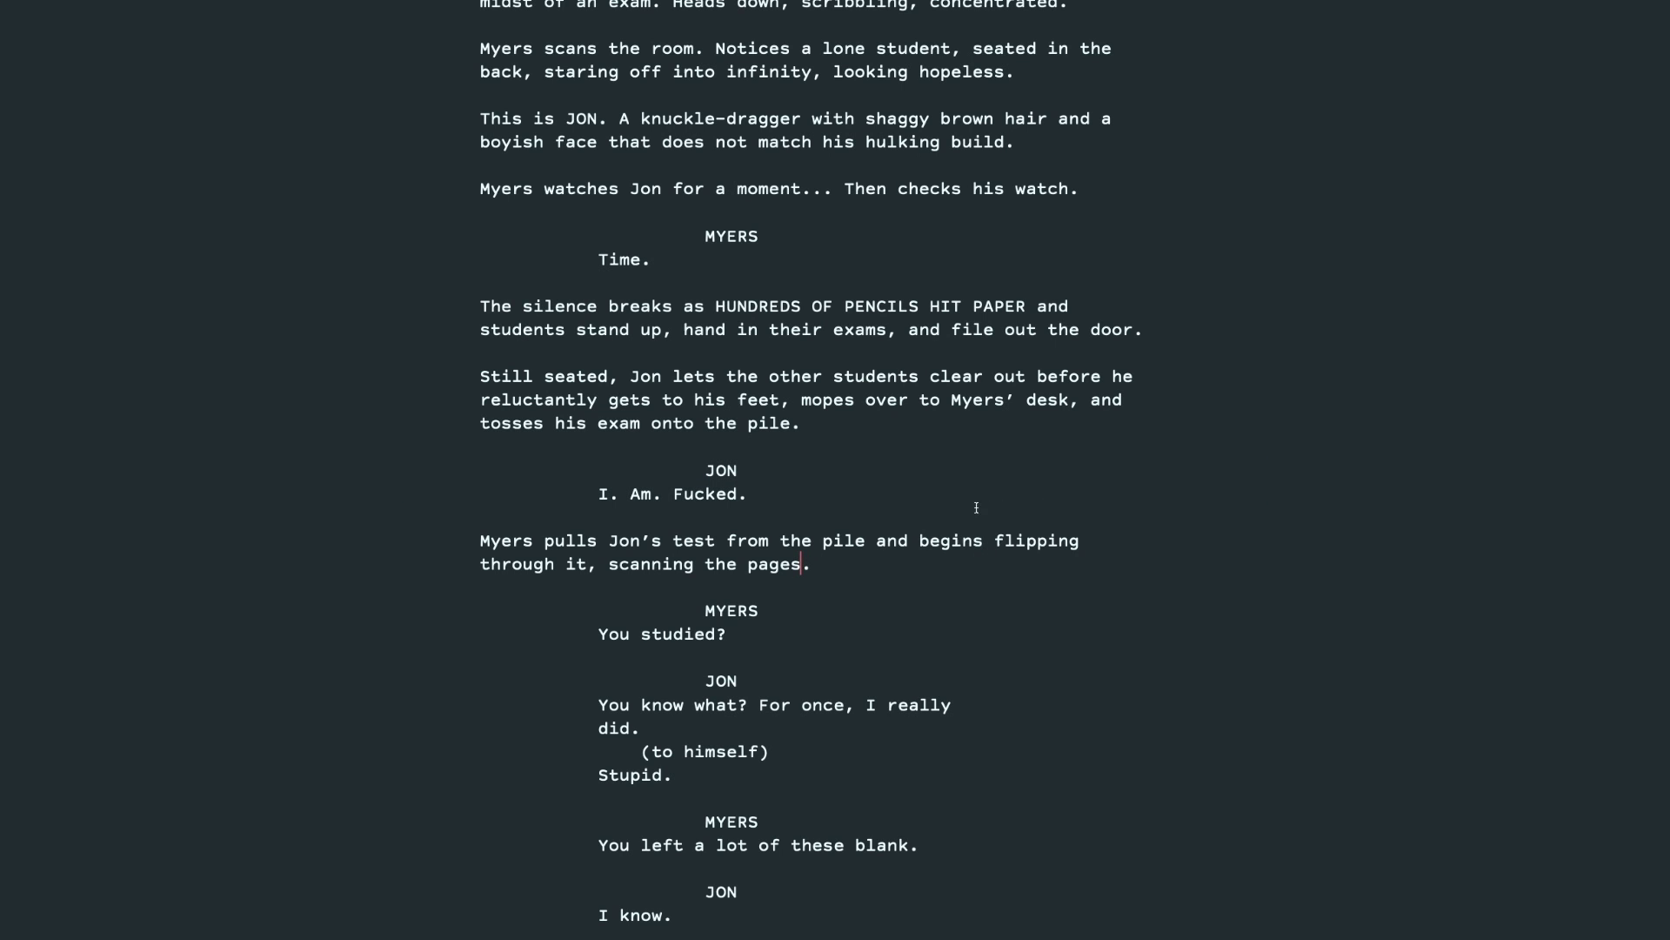
{"action": "scroll", "coordinate": [977, 508], "scroll_direction": "down", "scroll_amount": 8}
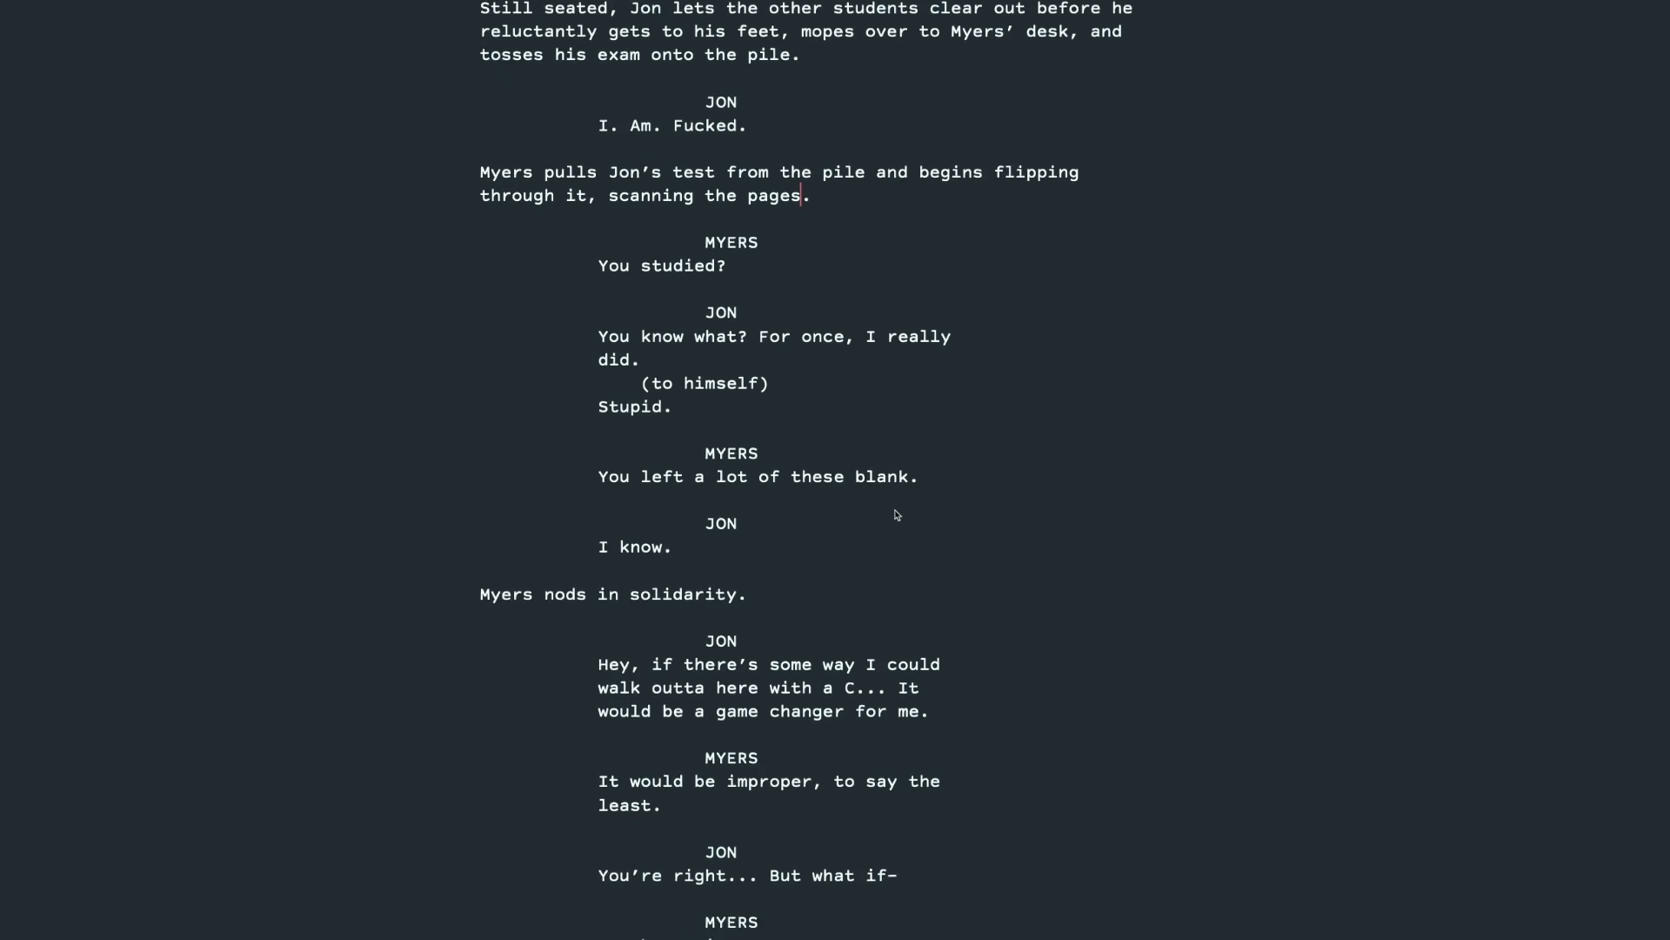
{"action": "scroll", "coordinate": [897, 515], "scroll_direction": "down", "scroll_amount": 4}
{"action": "scroll", "coordinate": [896, 512], "scroll_direction": "up", "scroll_amount": 12}
{"action": "scroll", "coordinate": [897, 511], "scroll_direction": "down", "scroll_amount": 7}
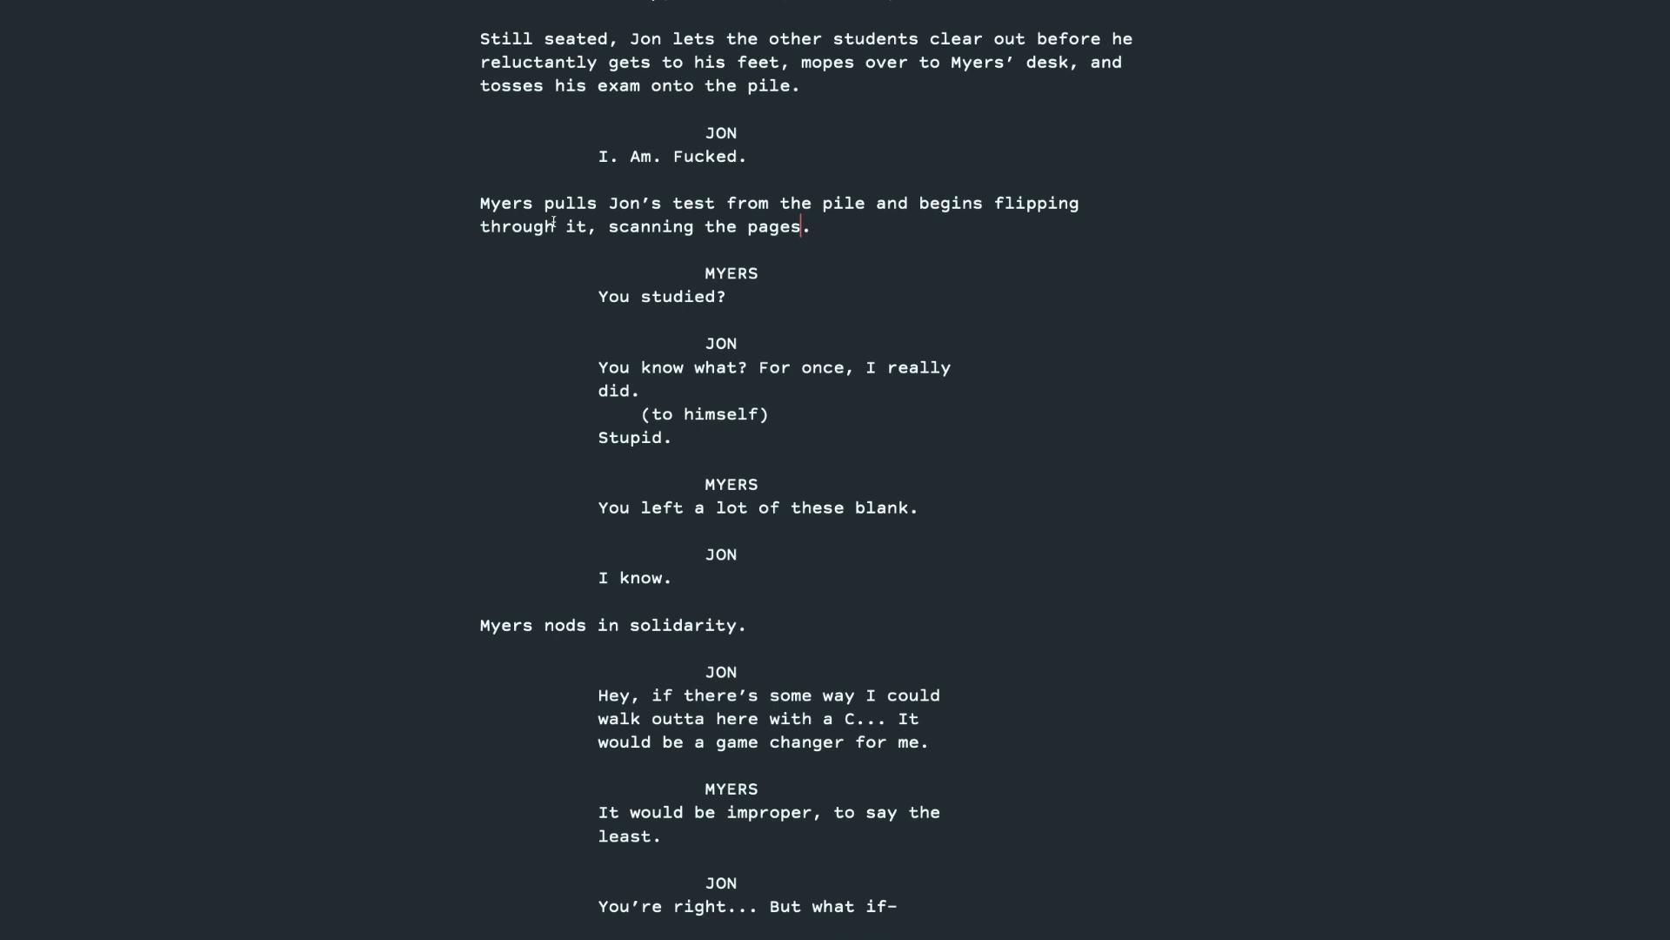
{"action": "scroll", "coordinate": [557, 231], "scroll_direction": "down", "scroll_amount": 1}
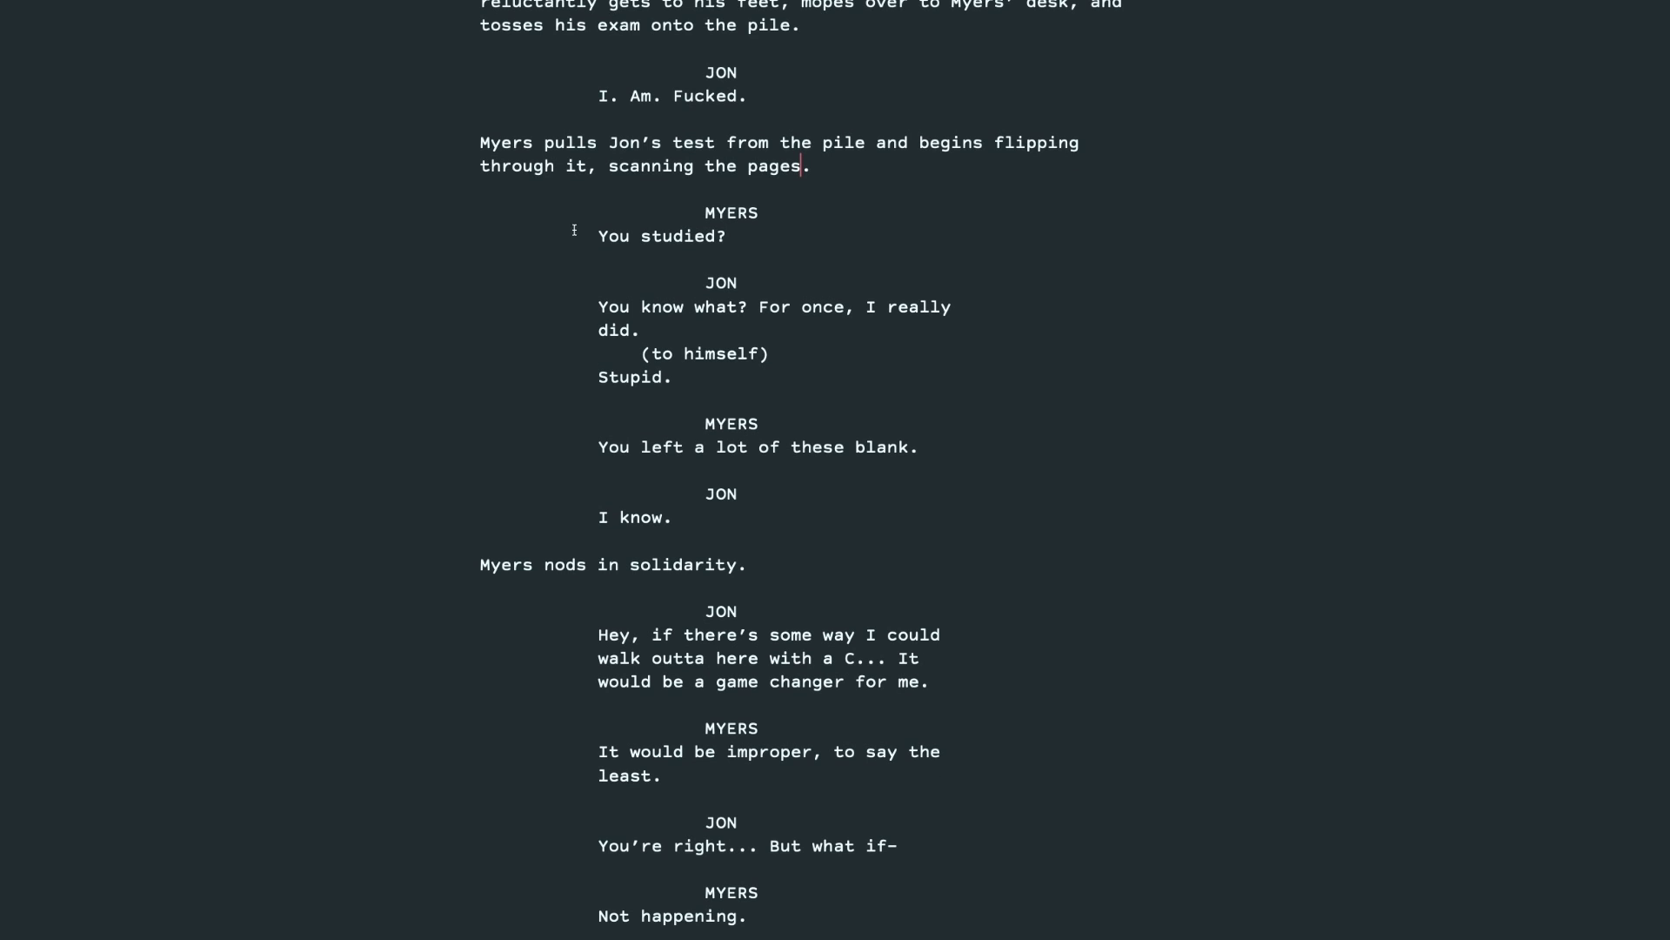
{"action": "scroll", "coordinate": [574, 230], "scroll_direction": "down", "scroll_amount": 3}
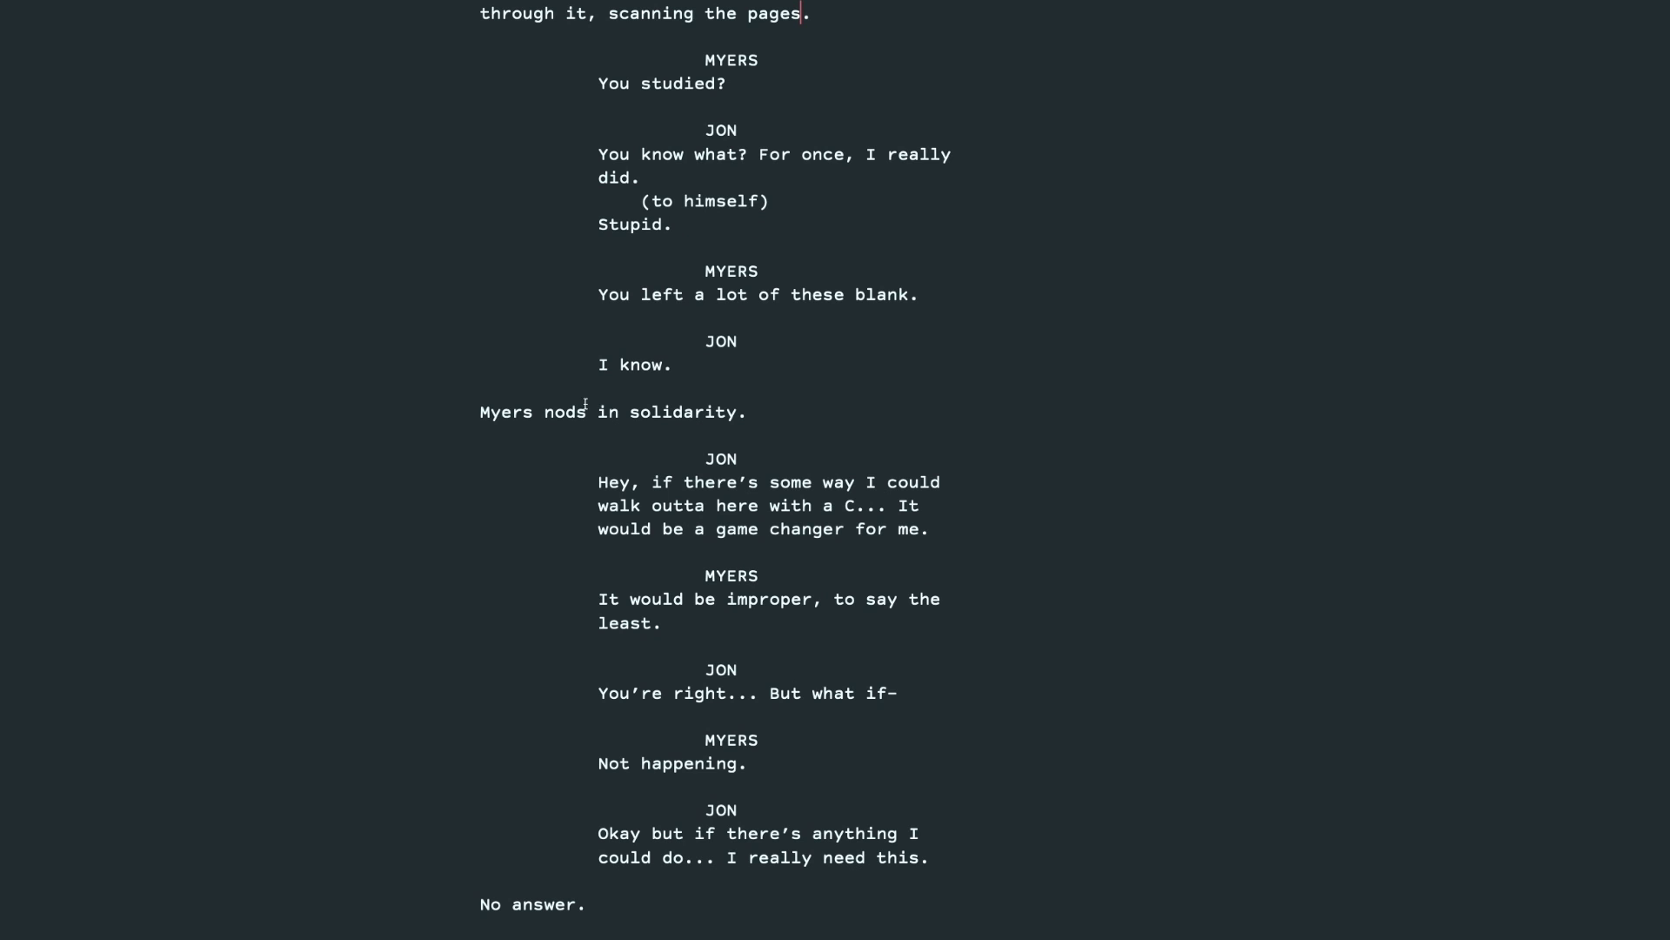
{"action": "scroll", "coordinate": [591, 417], "scroll_direction": "down", "scroll_amount": 2}
{"action": "scroll", "coordinate": [601, 452], "scroll_direction": "up", "scroll_amount": 1}
{"action": "left_click", "coordinate": [613, 107]}
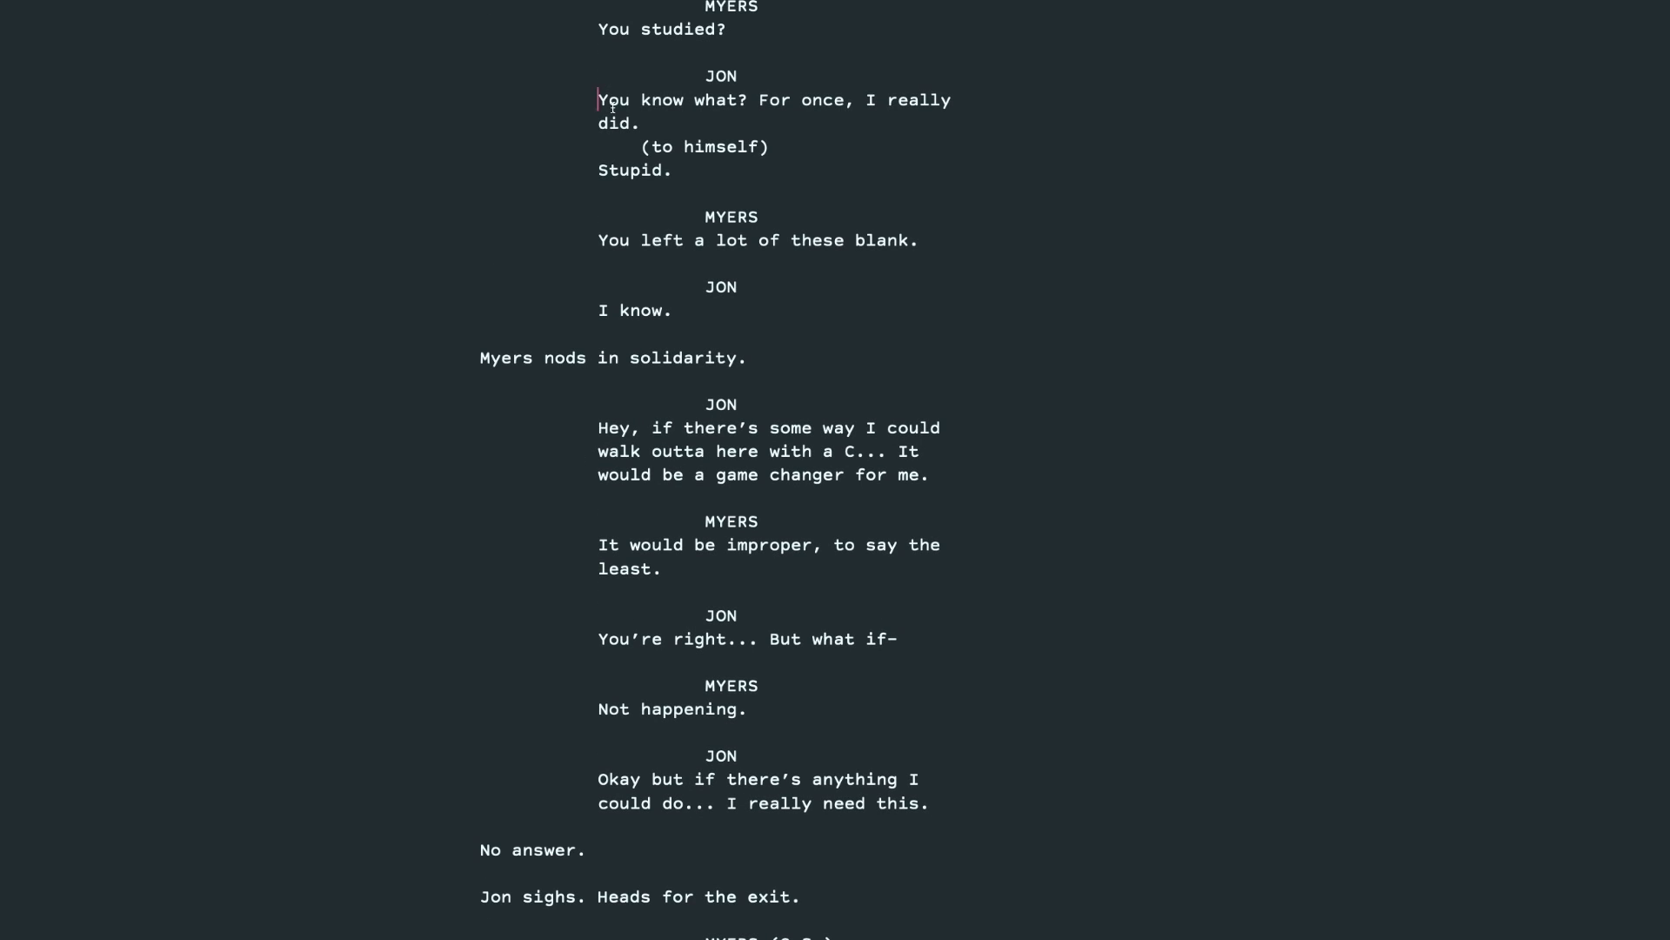
{"action": "left_click_drag", "start_coordinate": [612, 107], "coordinate": [695, 174]}
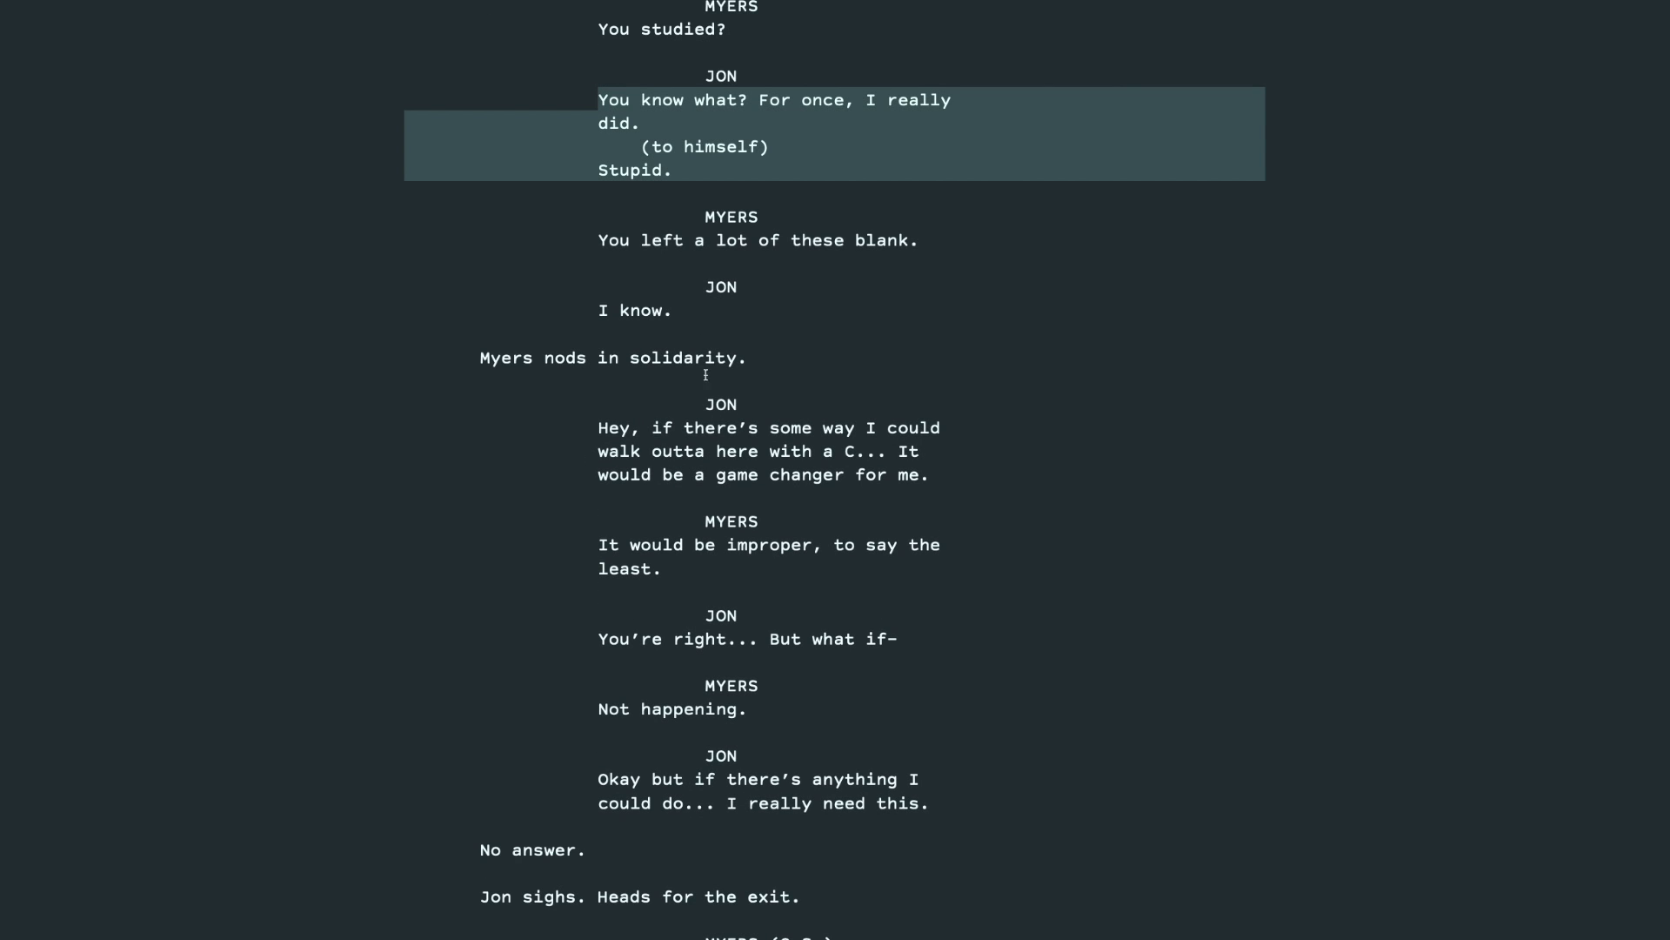
{"action": "scroll", "coordinate": [706, 375], "scroll_direction": "down", "scroll_amount": 15}
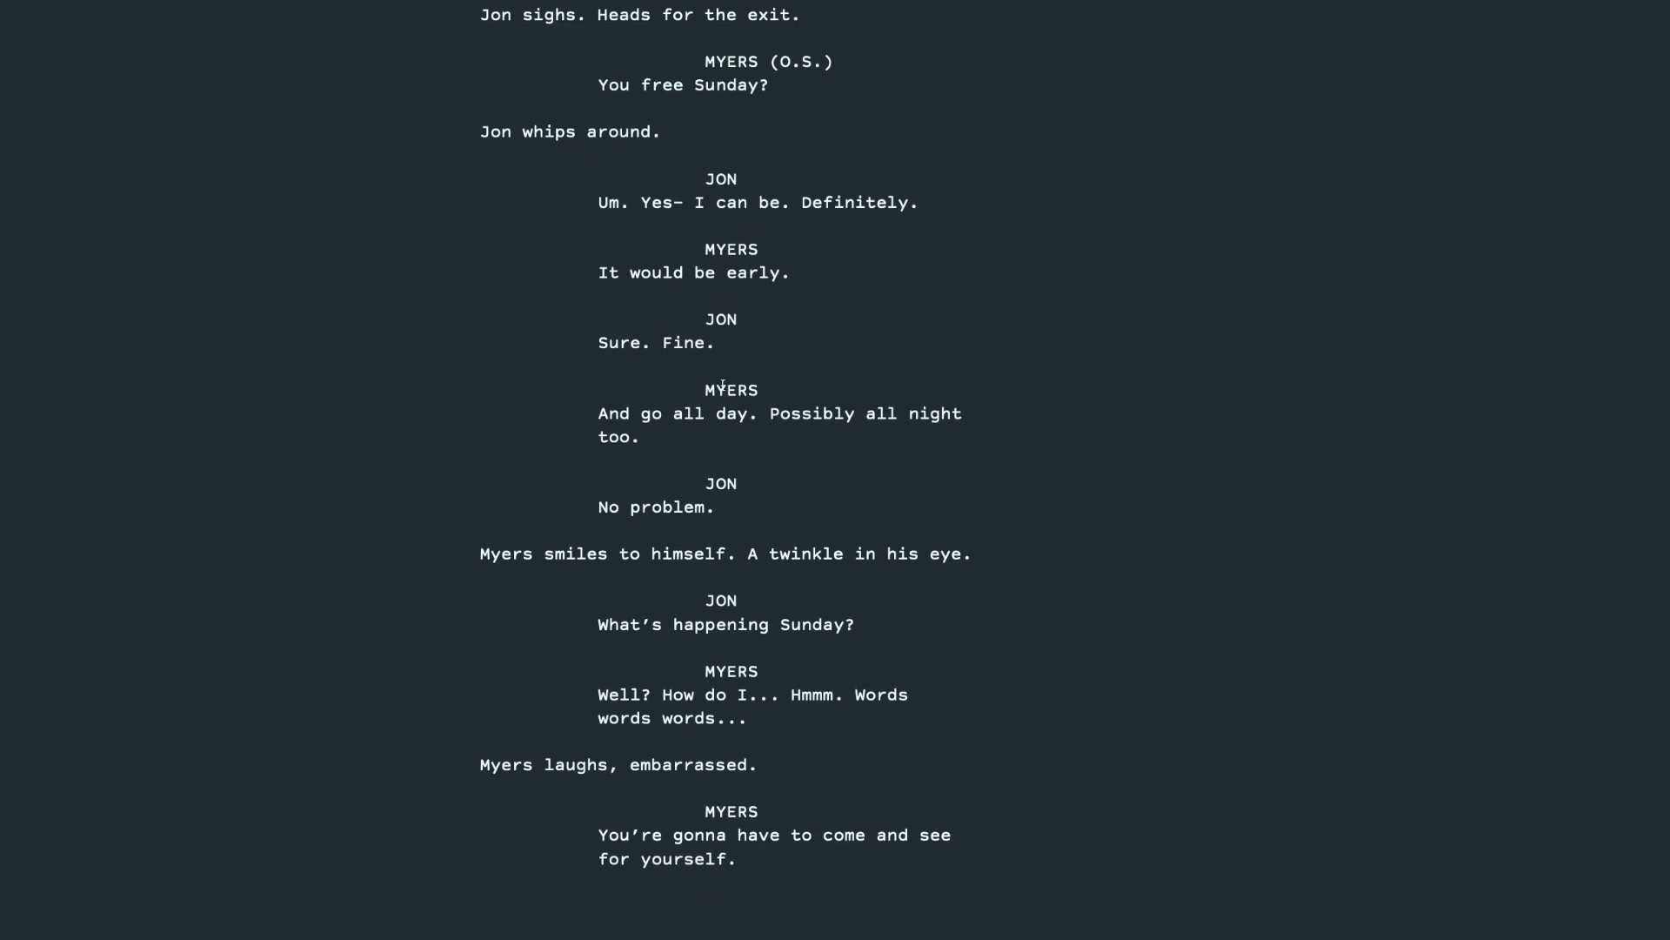
{"action": "scroll", "coordinate": [723, 384], "scroll_direction": "up", "scroll_amount": 1}
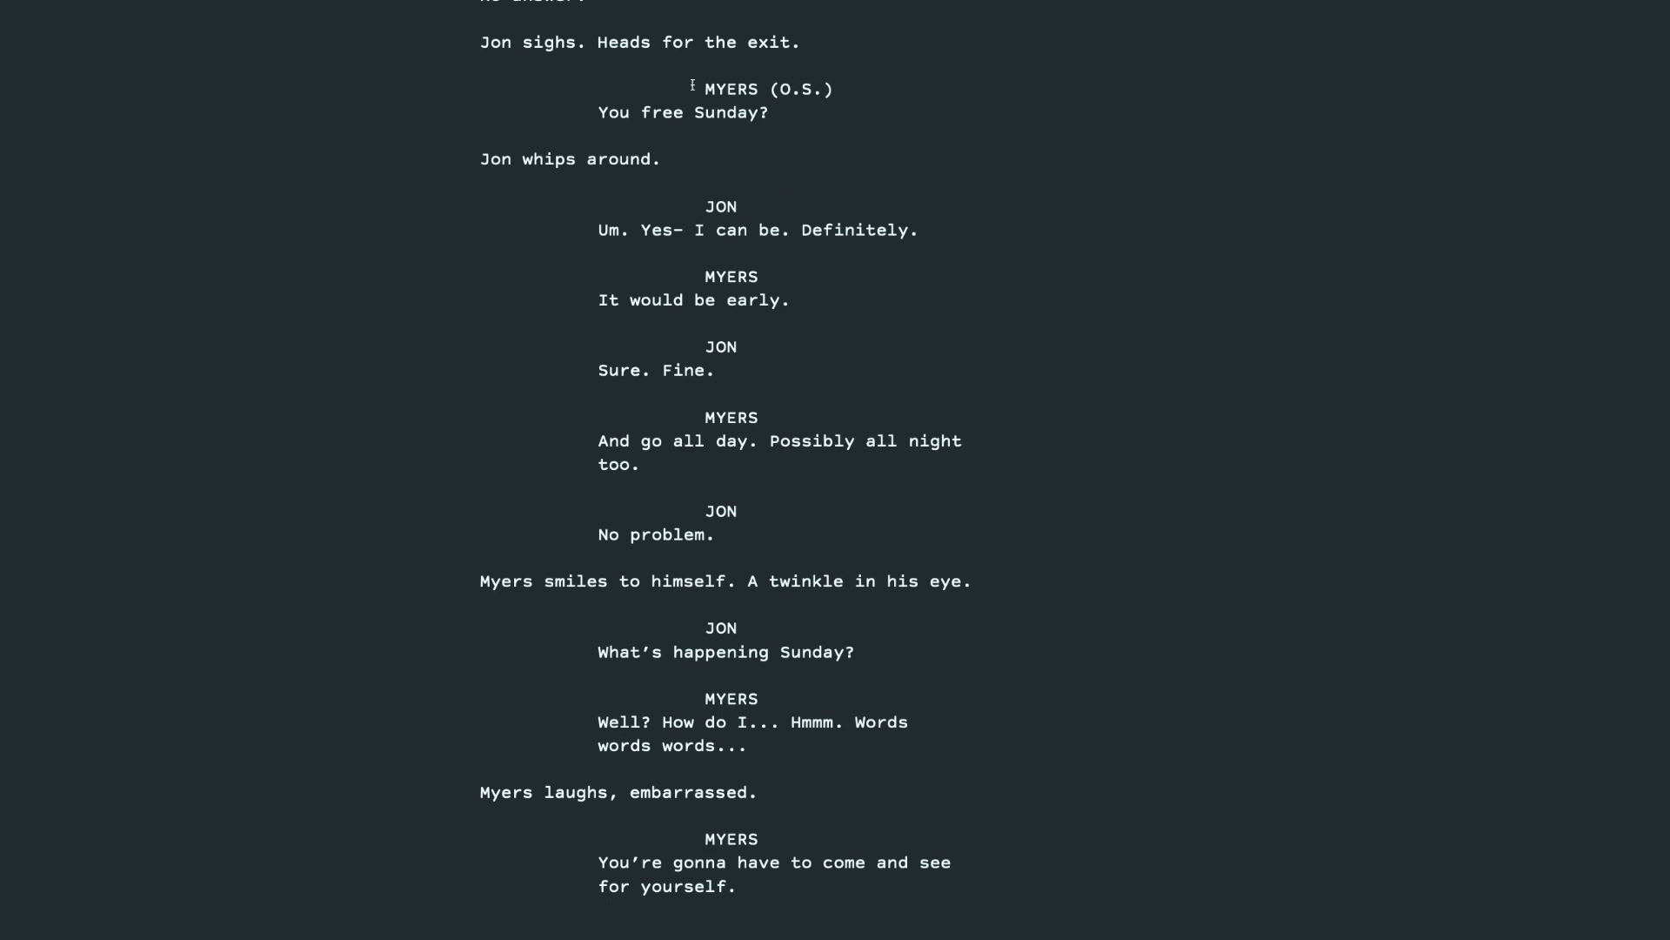
{"action": "left_click_drag", "start_coordinate": [692, 84], "coordinate": [932, 888]}
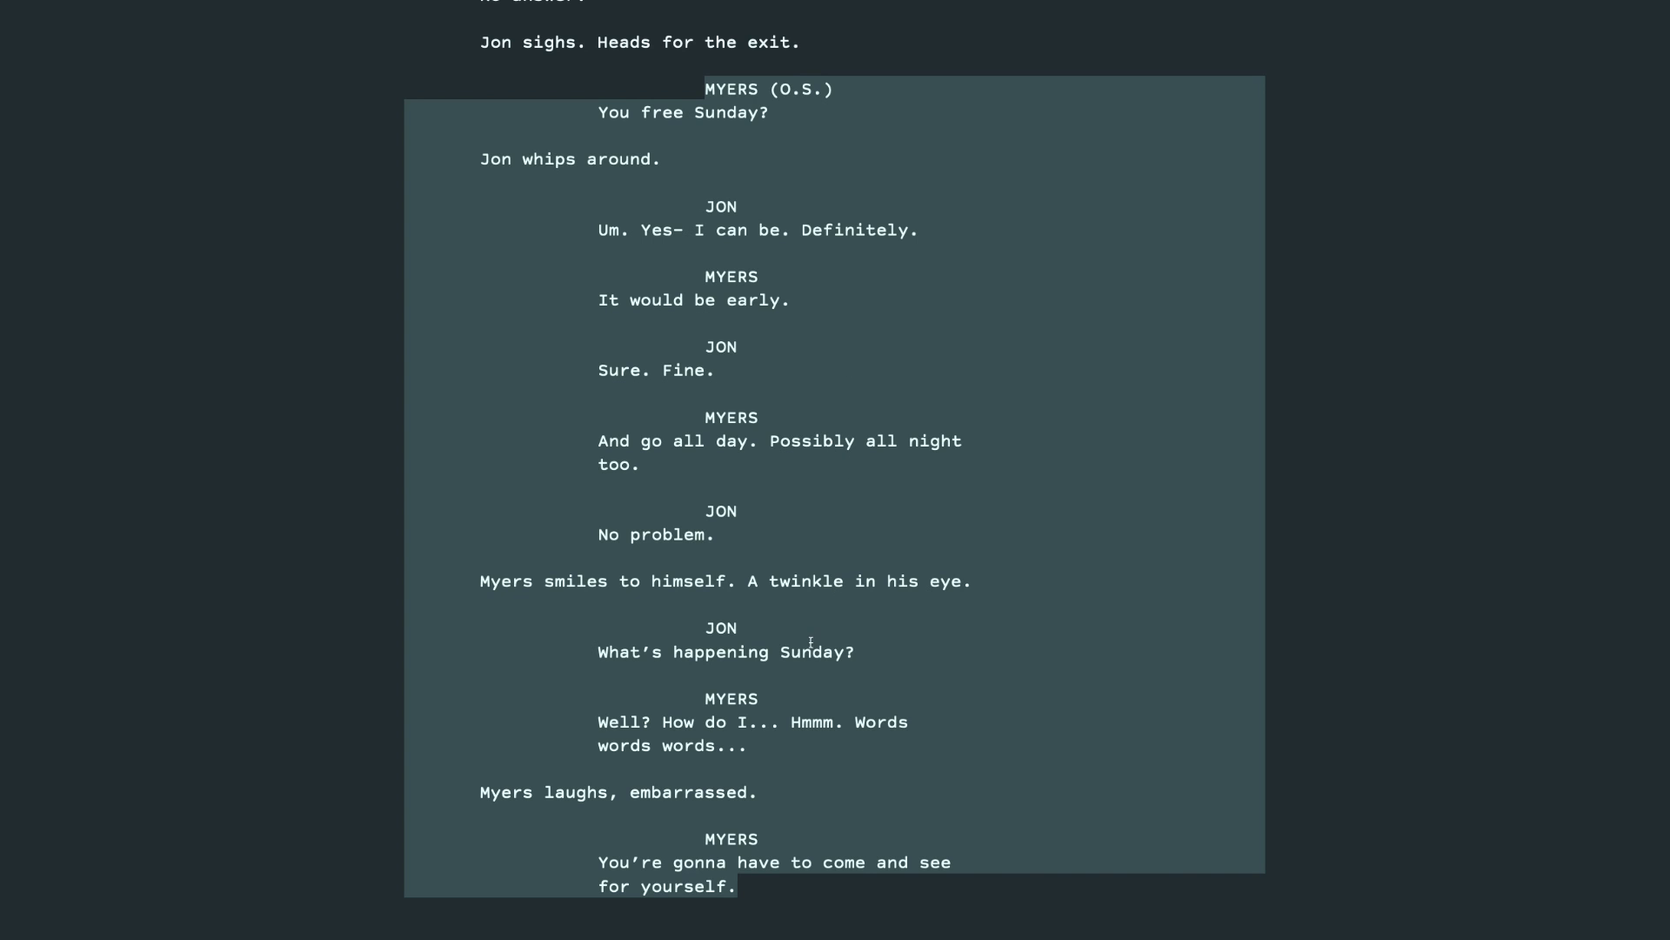
{"action": "left_click_drag", "start_coordinate": [809, 756], "coordinate": [579, 211]}
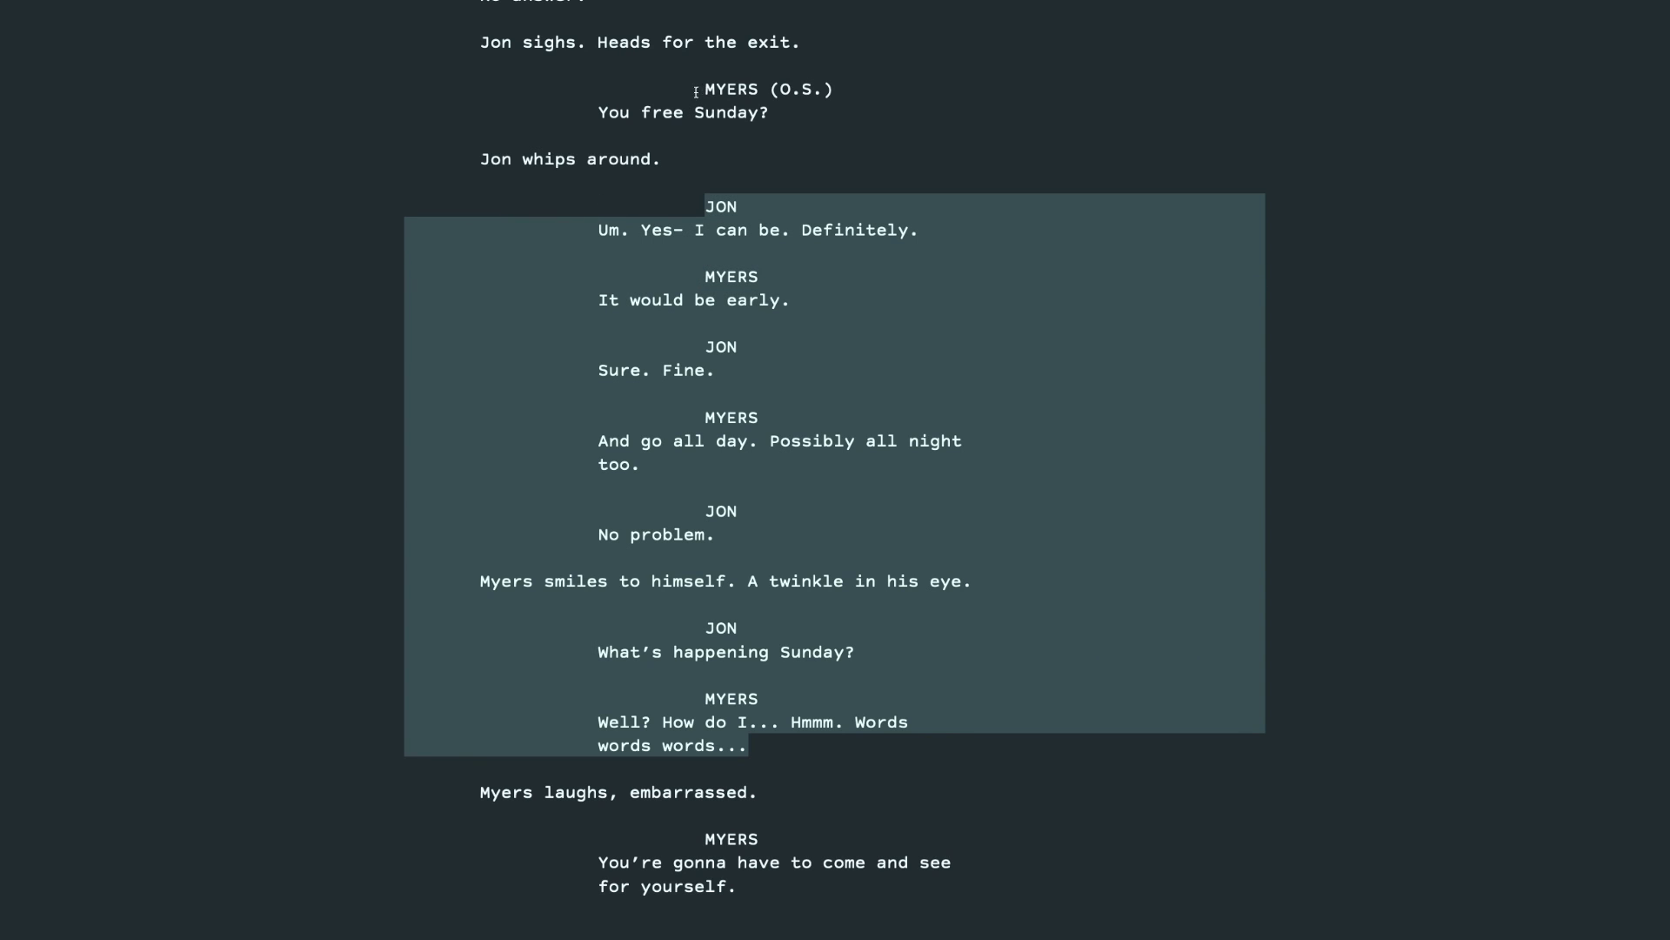
{"action": "left_click_drag", "start_coordinate": [697, 90], "coordinate": [772, 131]}
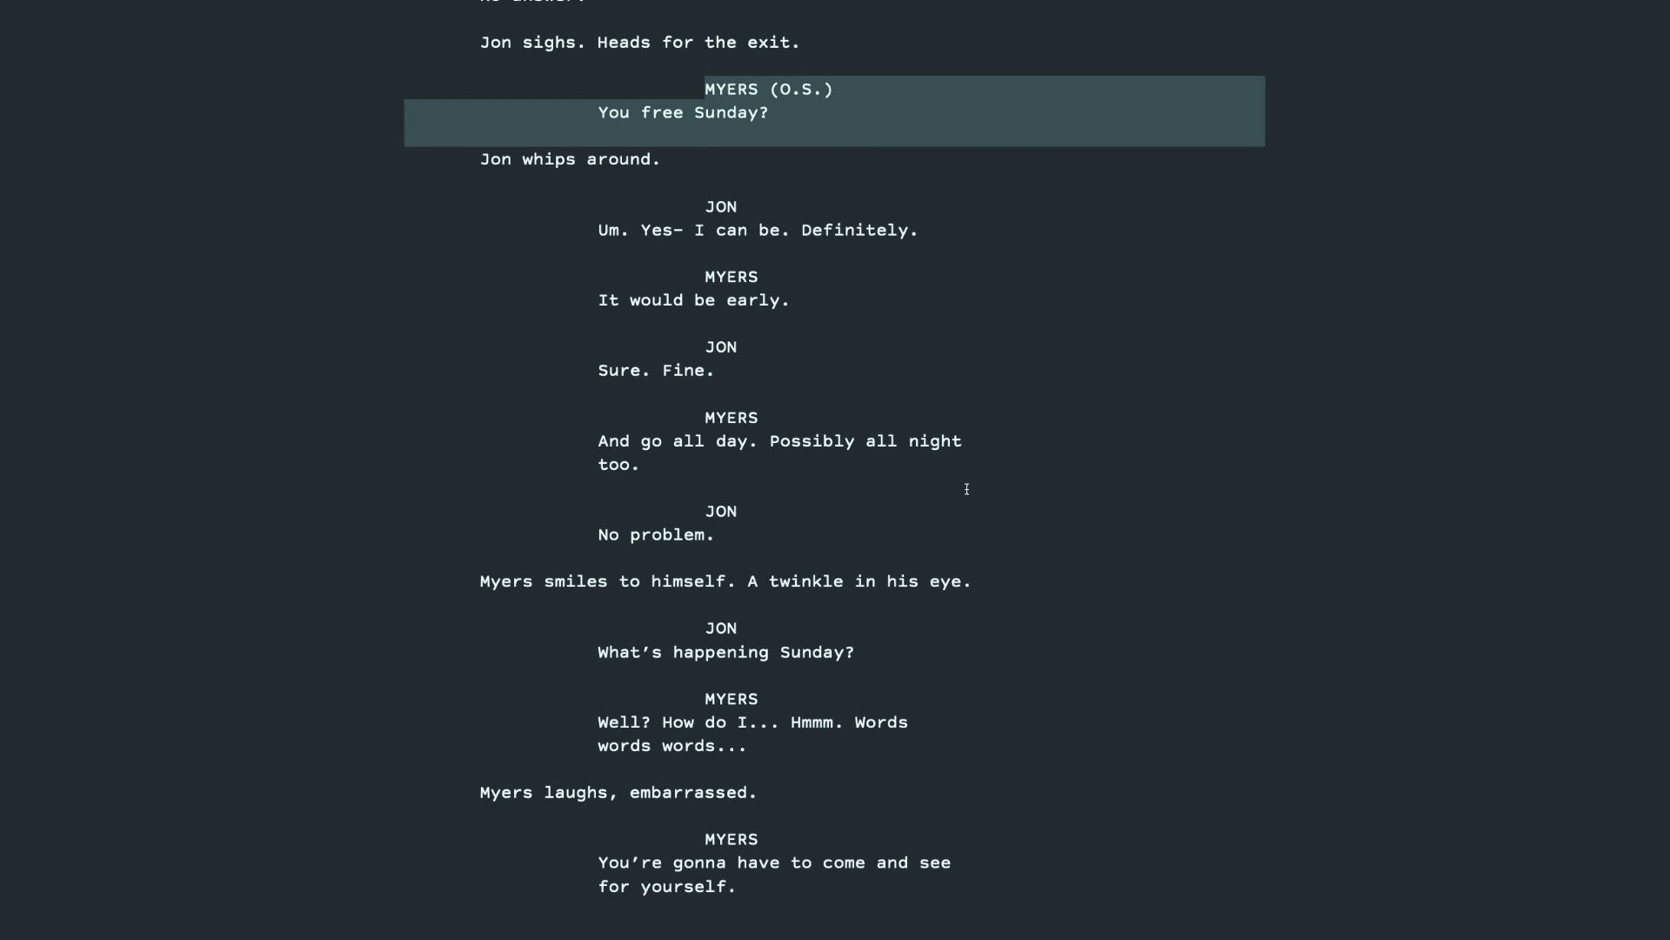
{"action": "left_click", "coordinate": [575, 652]}
{"action": "left_click_drag", "start_coordinate": [637, 652], "coordinate": [851, 652]}
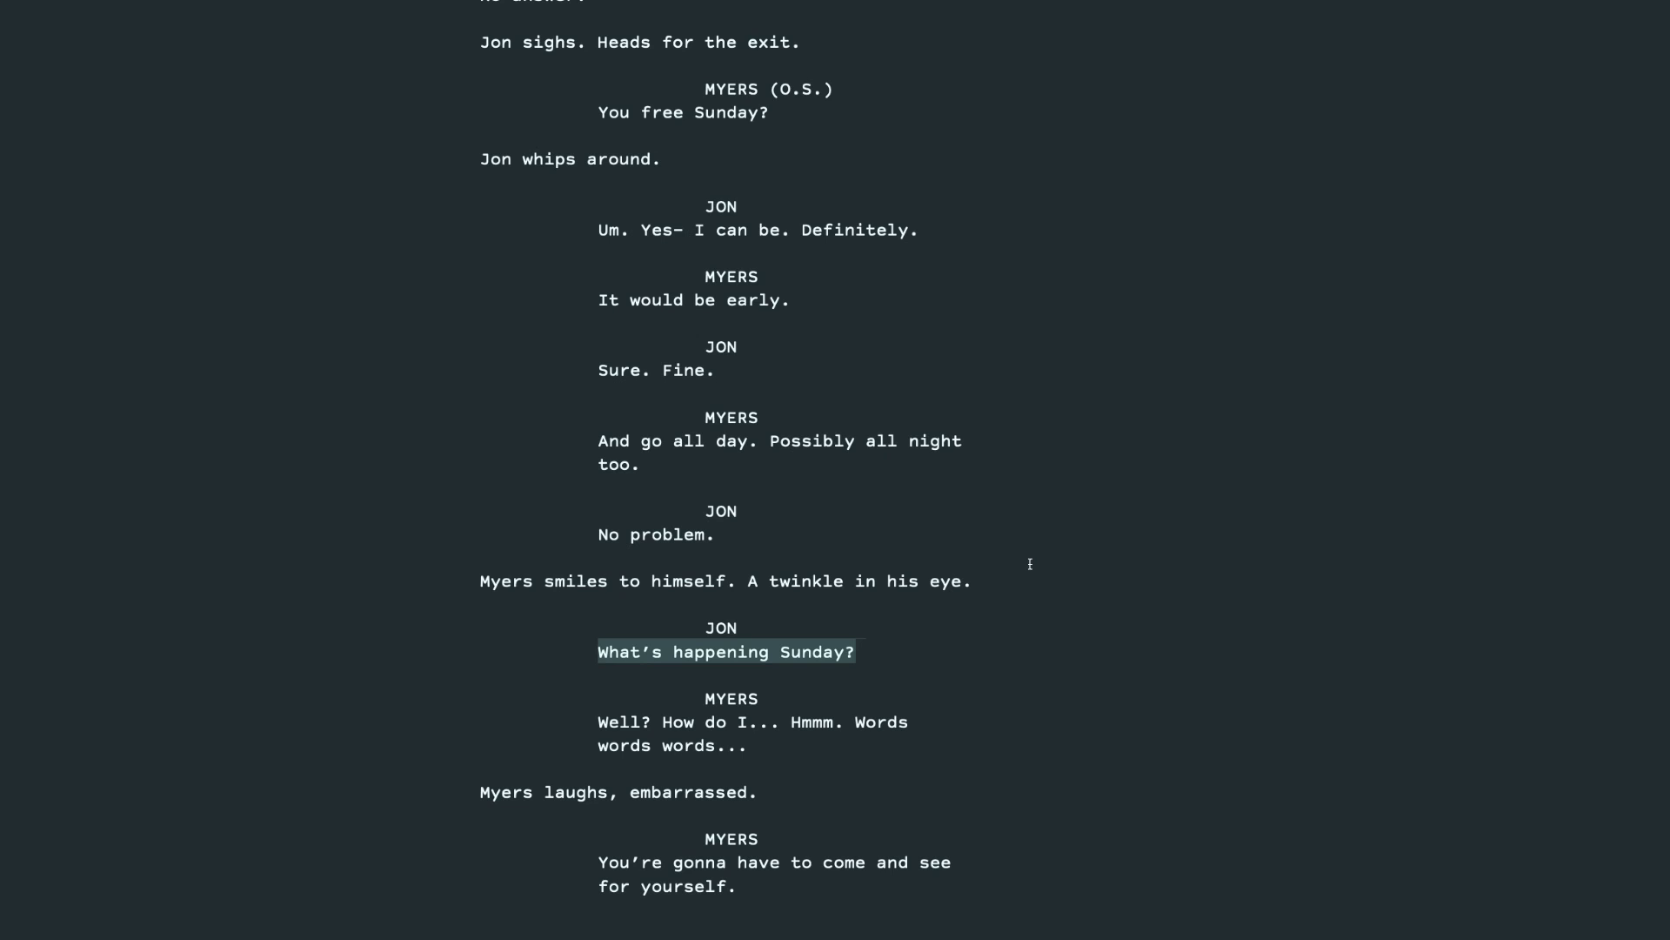
{"action": "scroll", "coordinate": [766, 813], "scroll_direction": "down", "scroll_amount": 2}
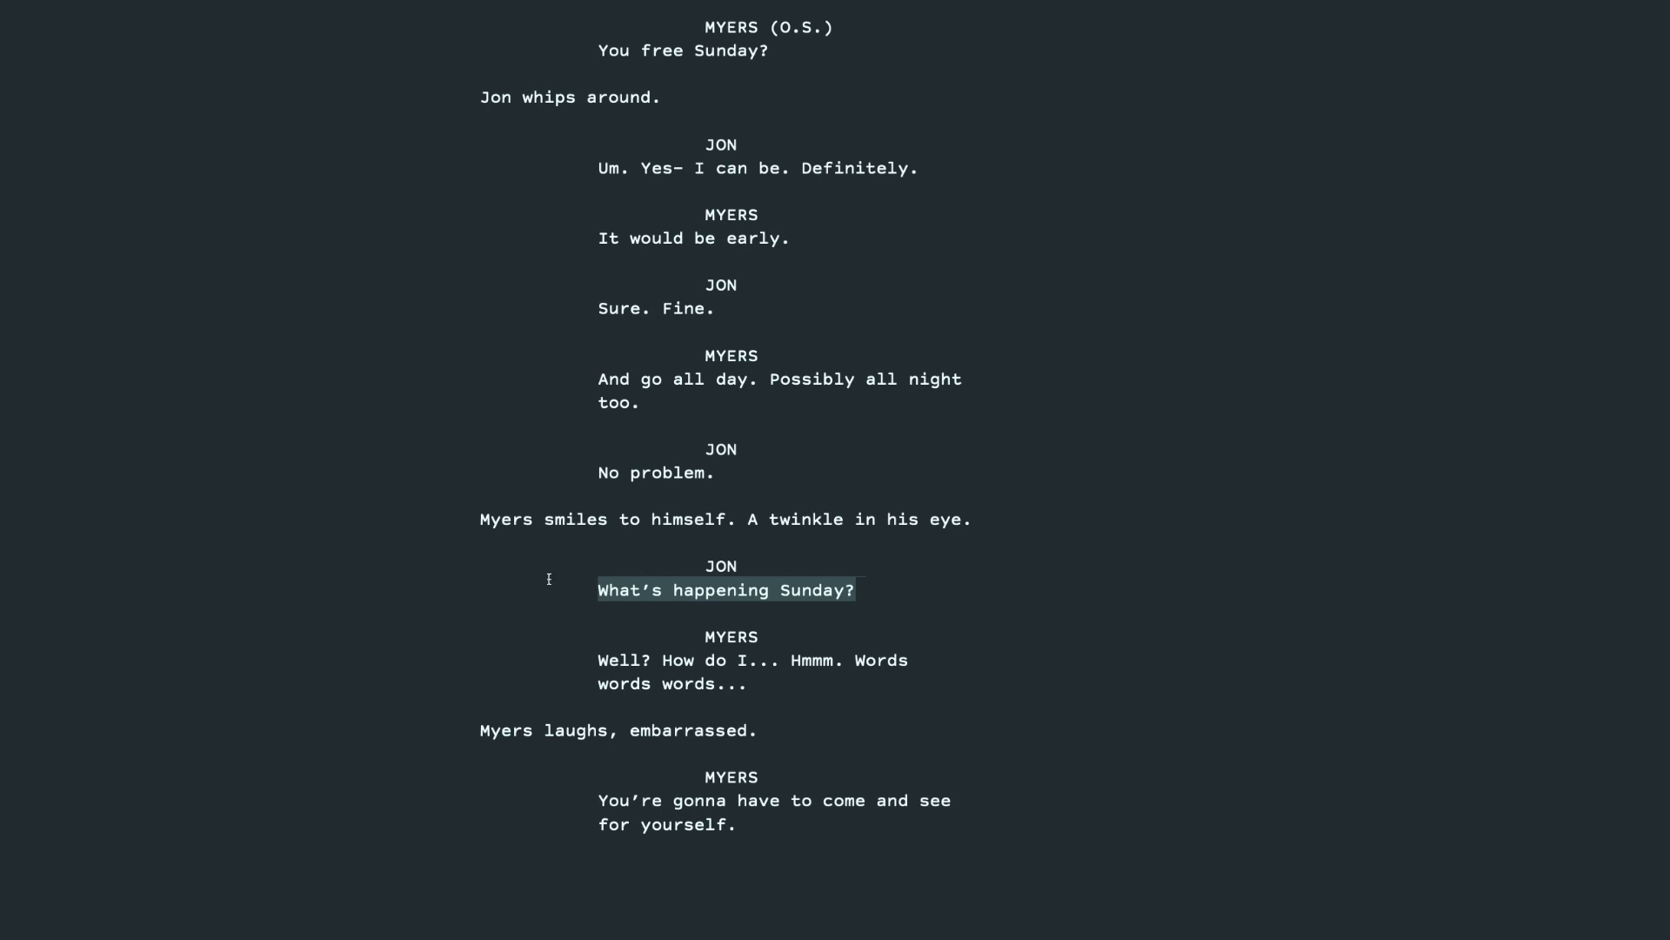
{"action": "left_click_drag", "start_coordinate": [606, 648], "coordinate": [855, 845]}
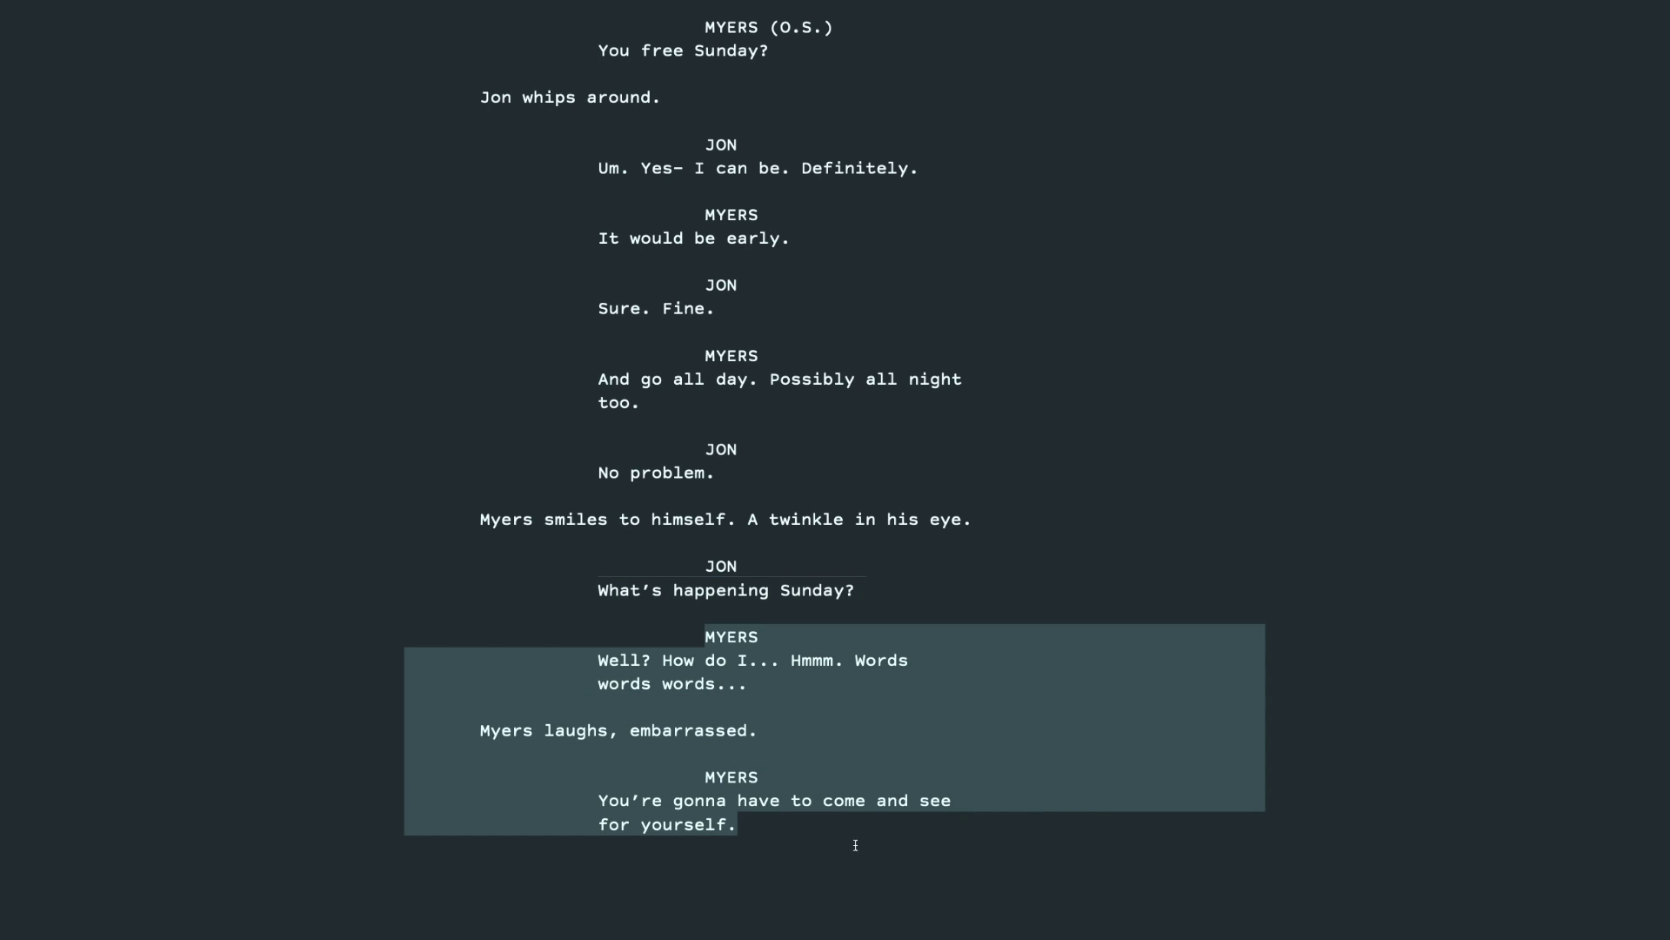